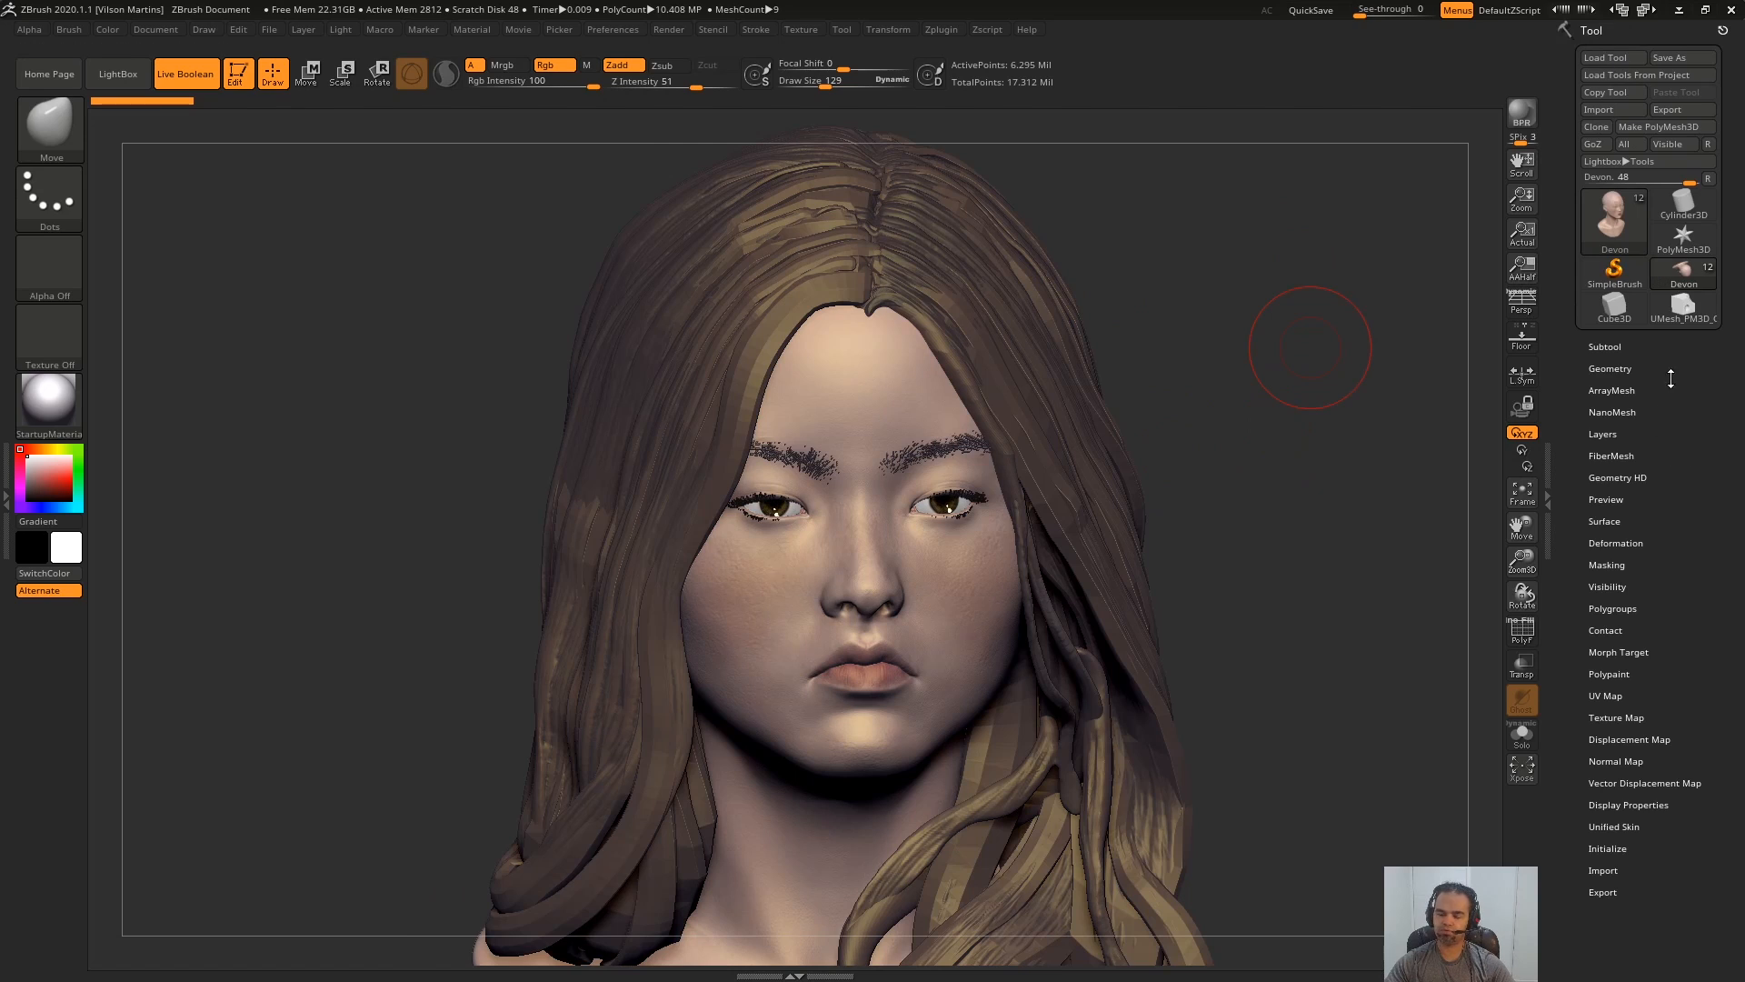
- Open the head model's Geometry settings down to the ZRemesher options
click(1637, 367)
scroll(1631, 581, down, 2)
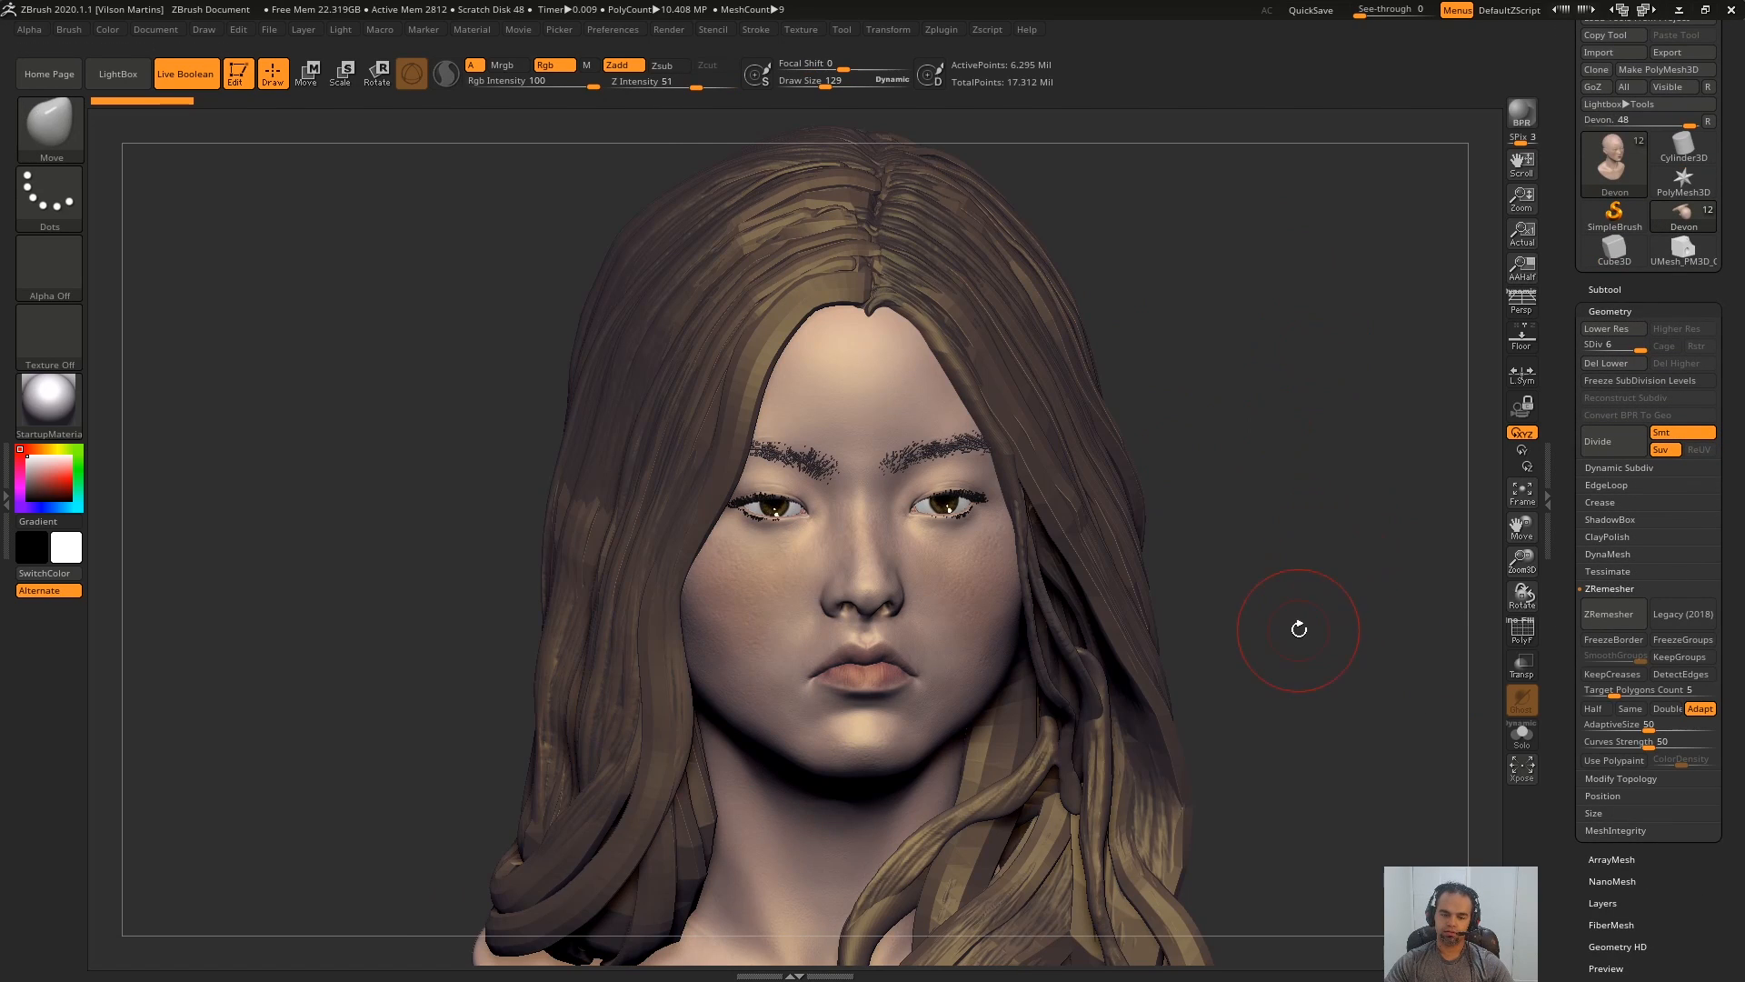
- Examine the head model's face and hair close up from slightly different front angles
drag(1299, 629, 1007, 530)
mouse_move(1257, 455)
mouse_down()
mouse_move(1289, 421)
mouse_move(1258, 420)
mouse_move(1379, 354)
mouse_move(1251, 420)
mouse_up()
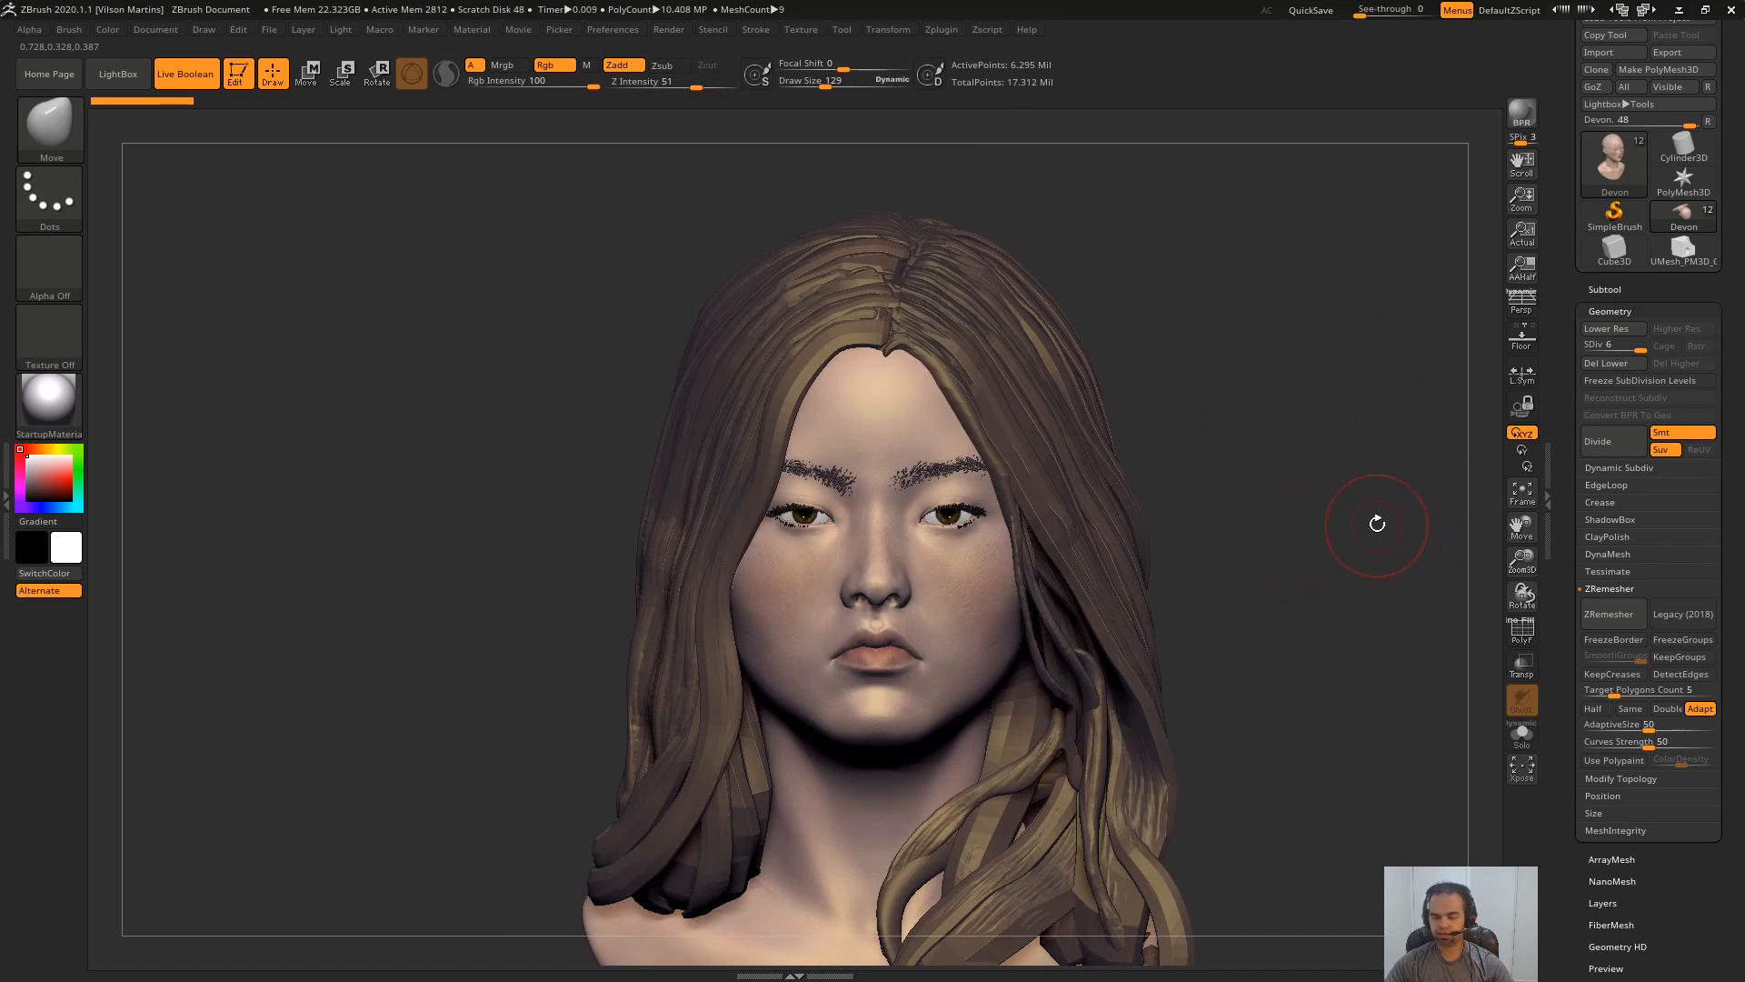
mouse_move(1365, 514)
mouse_down()
mouse_move(1266, 515)
mouse_move(1216, 432)
mouse_move(612, 693)
mouse_up()
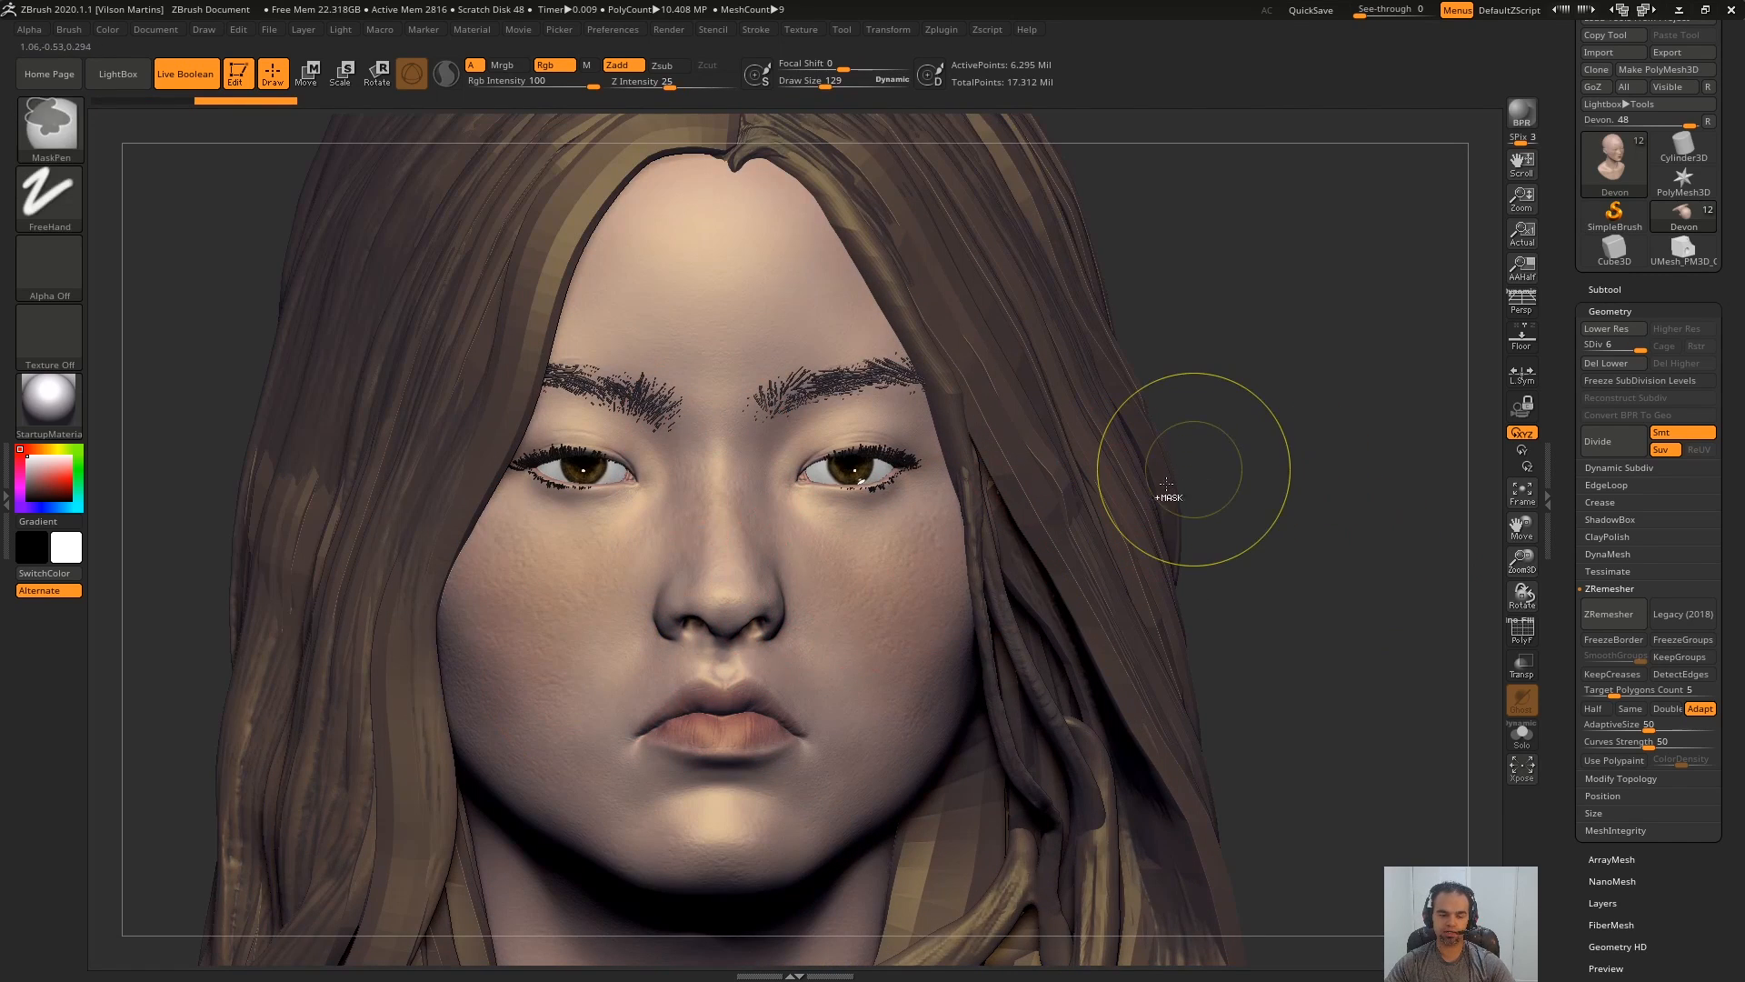
drag(1320, 415, 1389, 396)
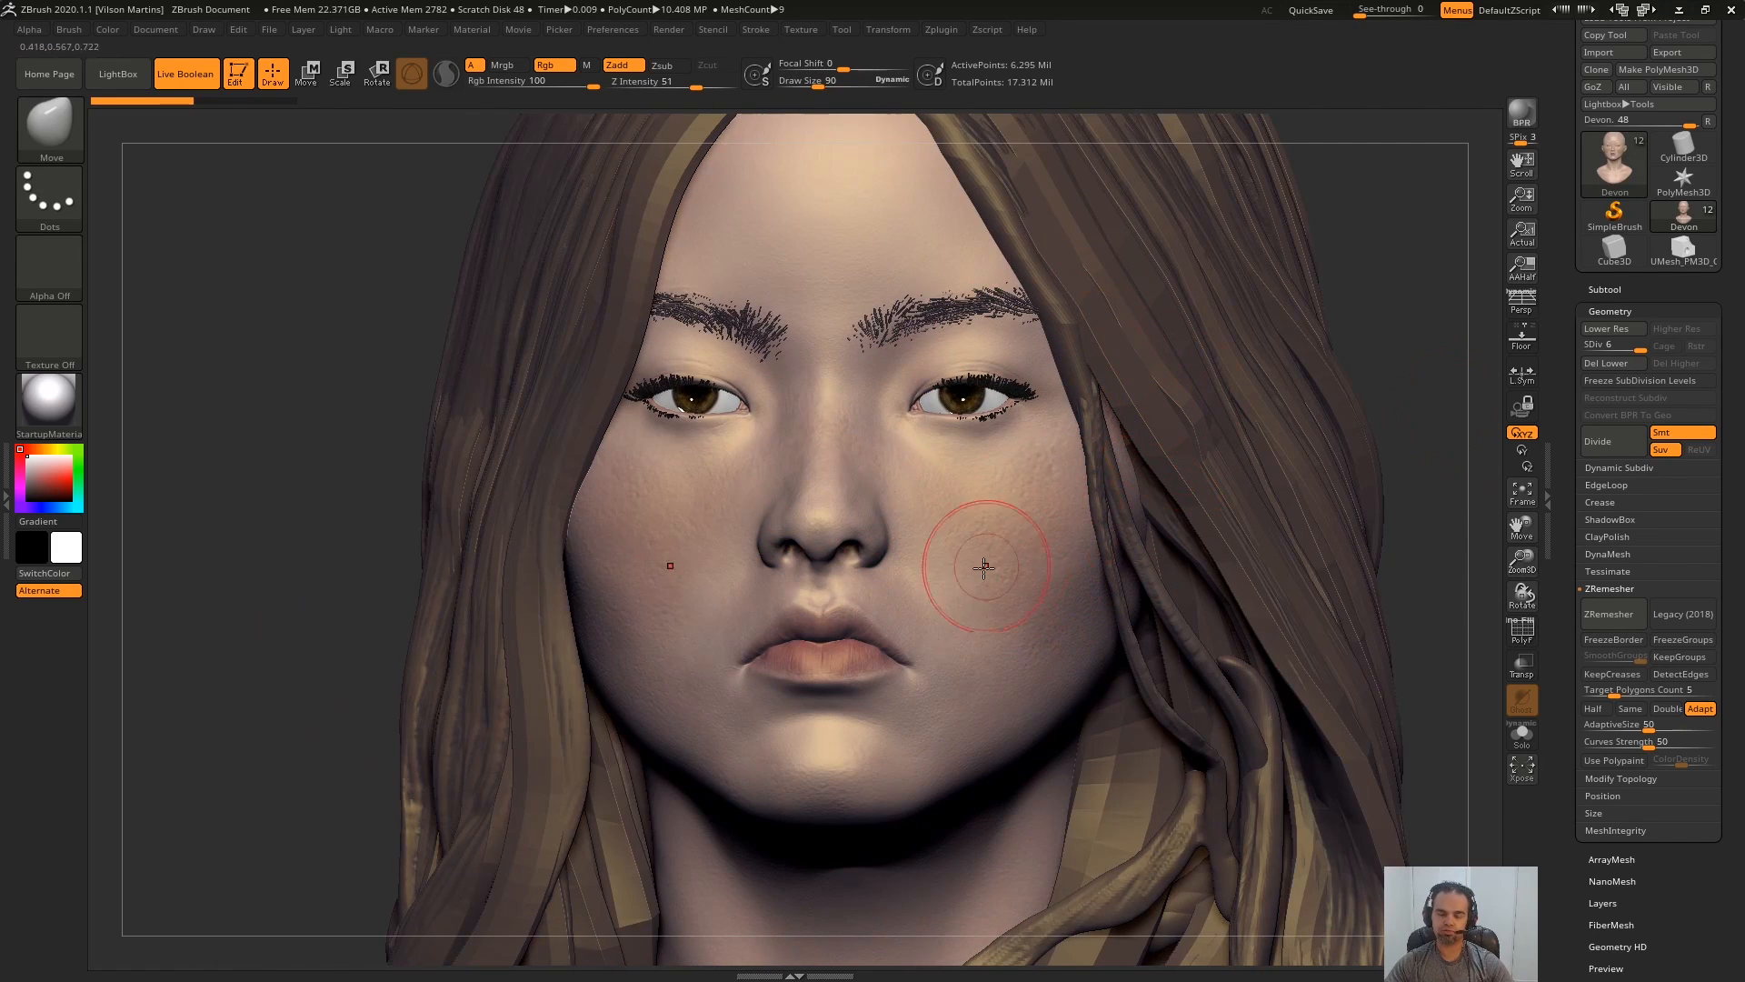
scroll(968, 573, down, 5)
scroll(959, 582, up, 5)
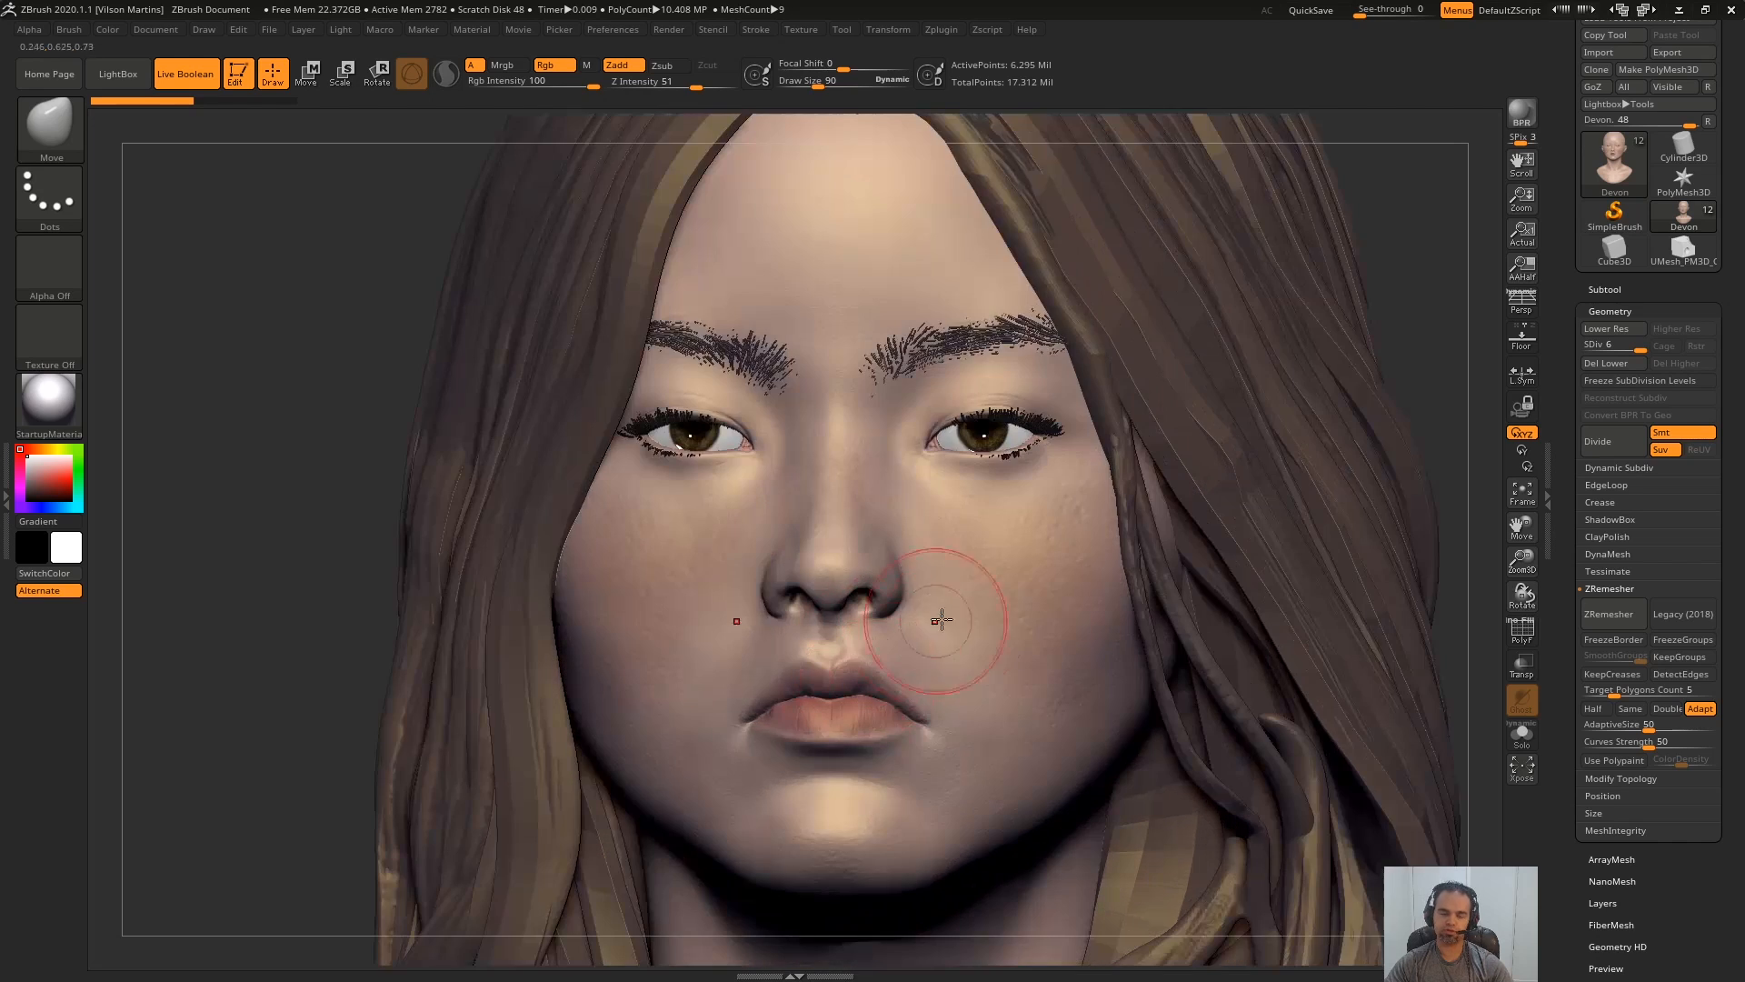
drag(1465, 321, 1365, 376)
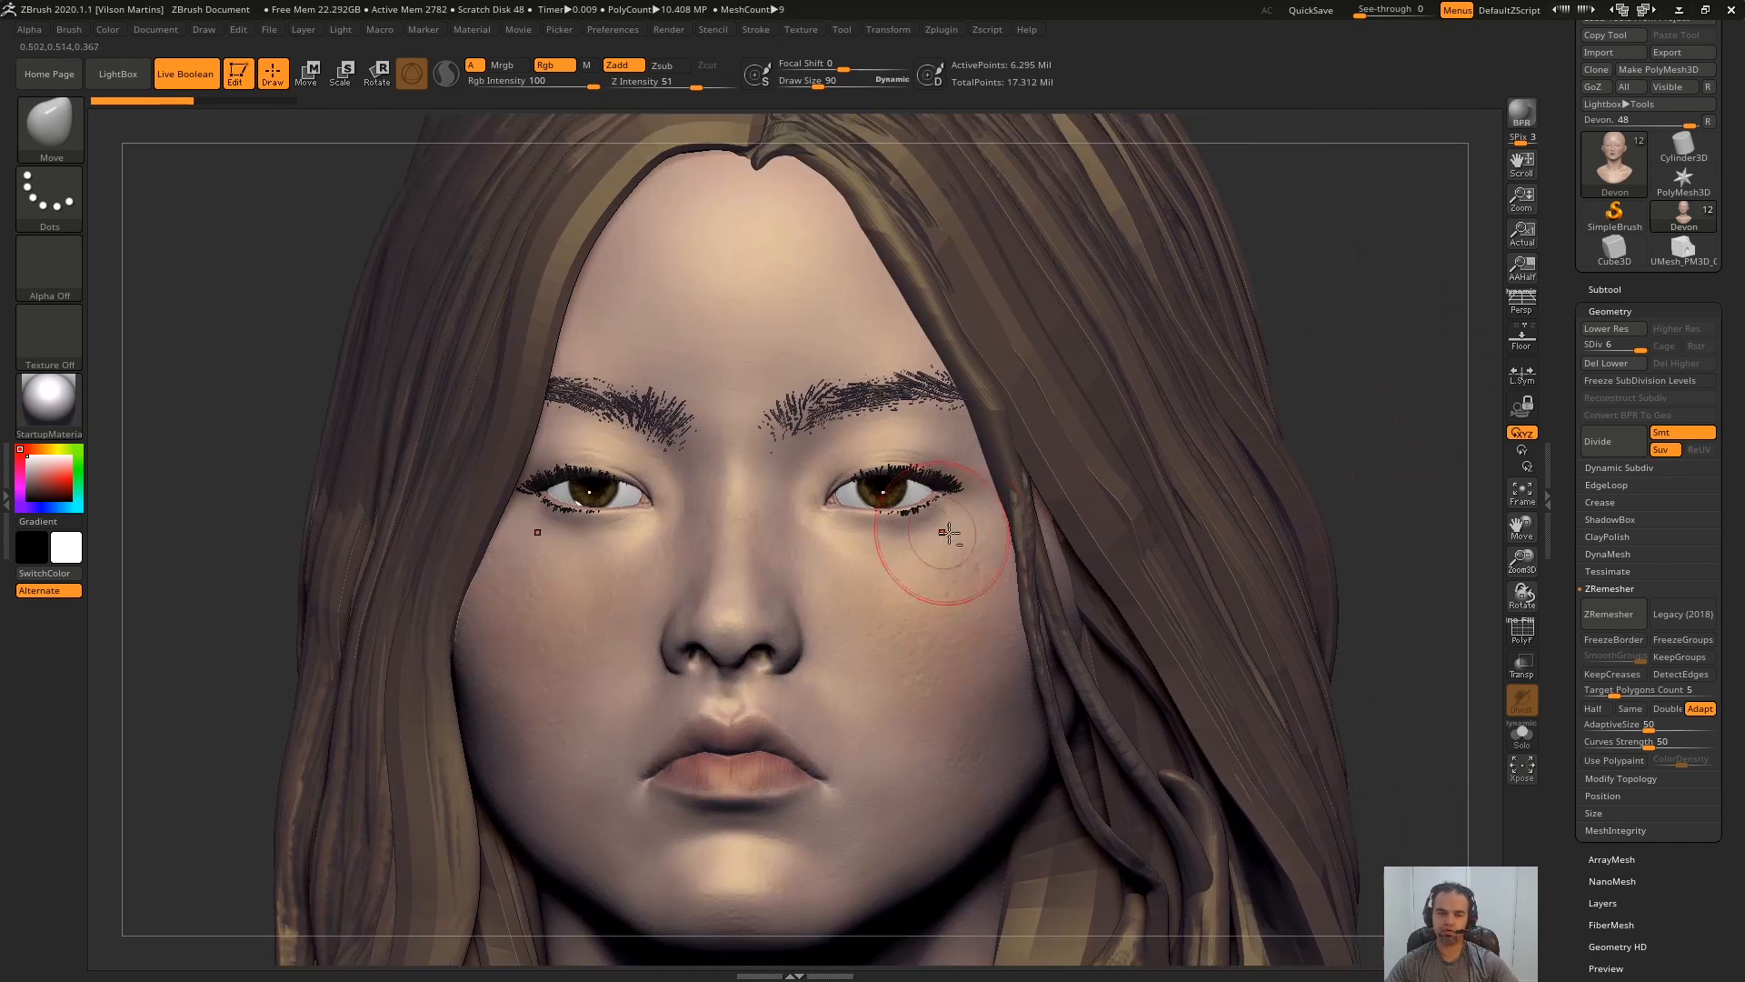
right_drag(1006, 576, 950, 625)
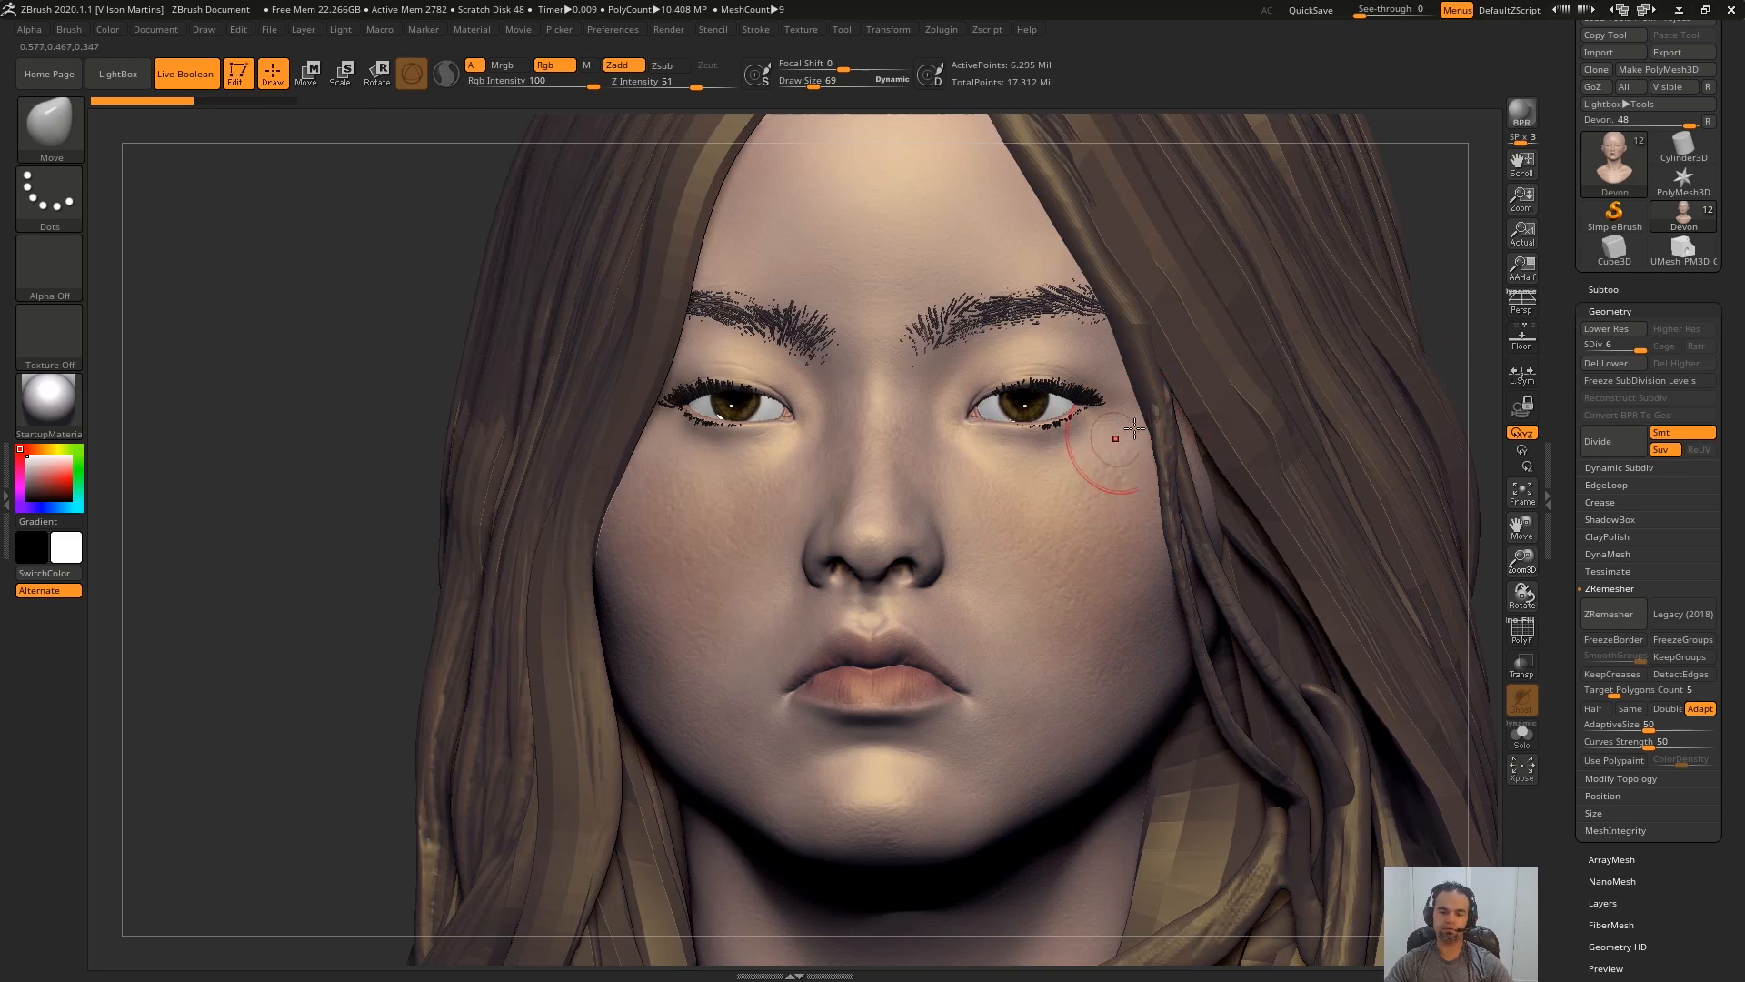
- Switch to the cube tool with the spherical and cylindrical cuts, and display its polyframe with polygroup colours
click(1684, 247)
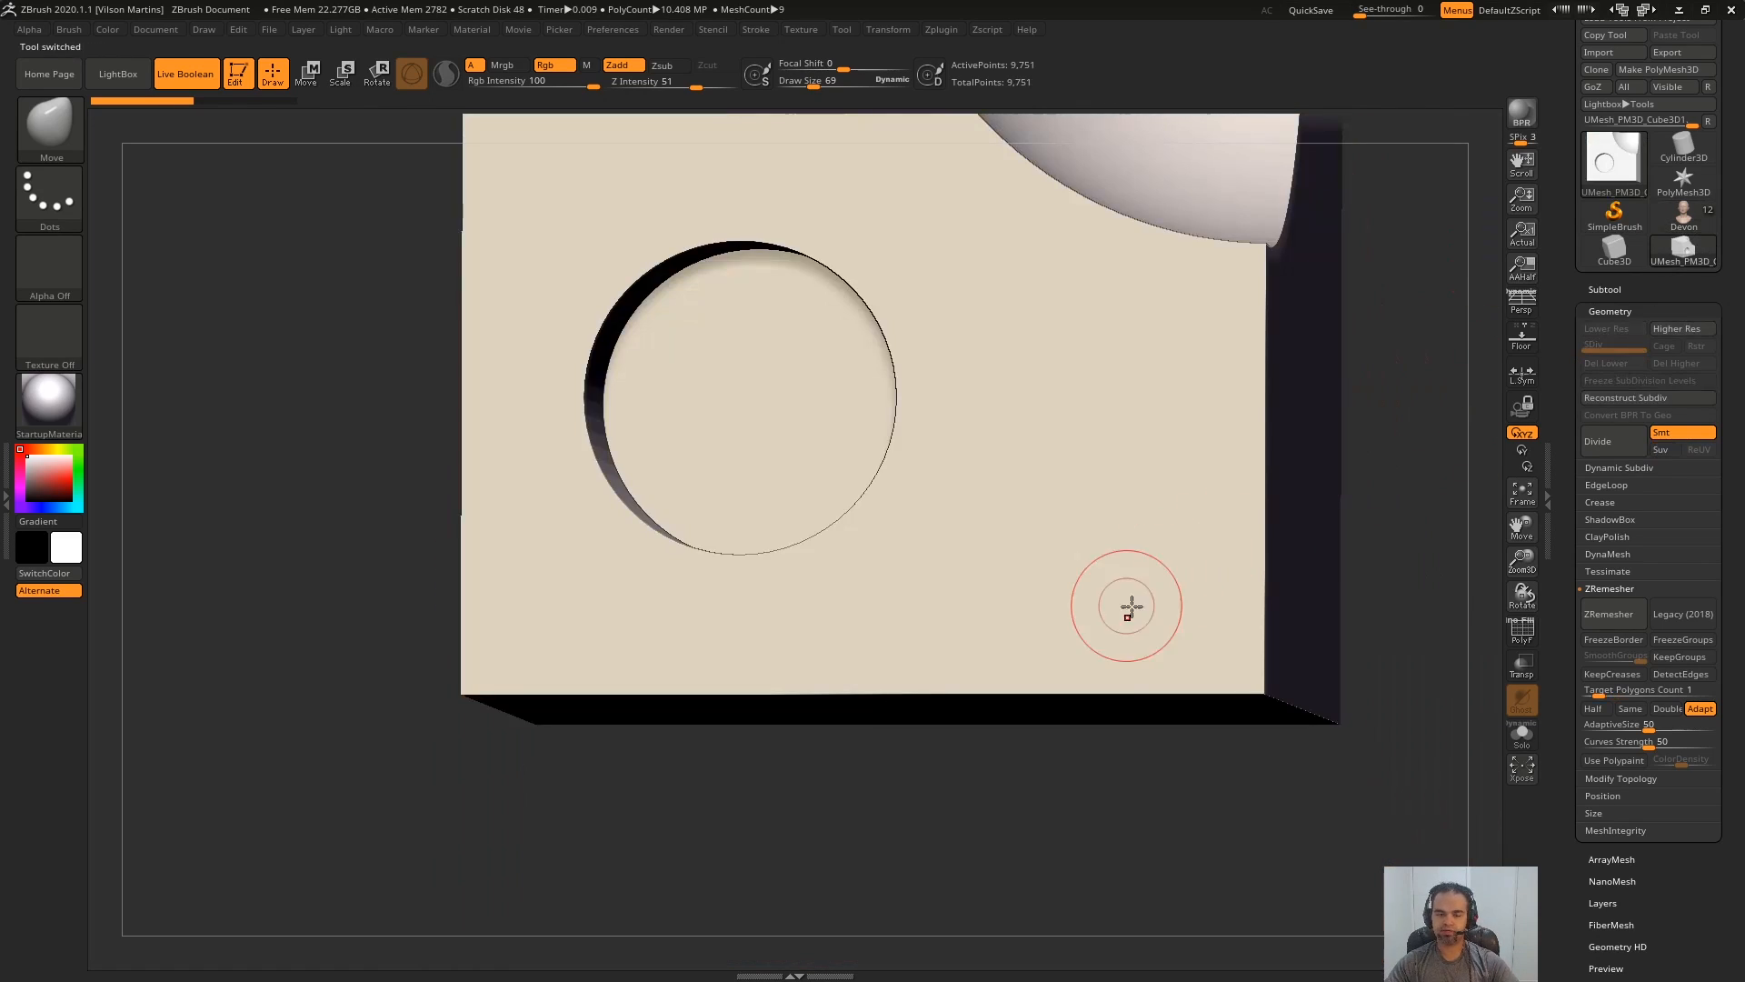
alt+drag(1473, 214, 1364, 440)
key(shift+f)
alt+drag(1411, 590, 1578, 641)
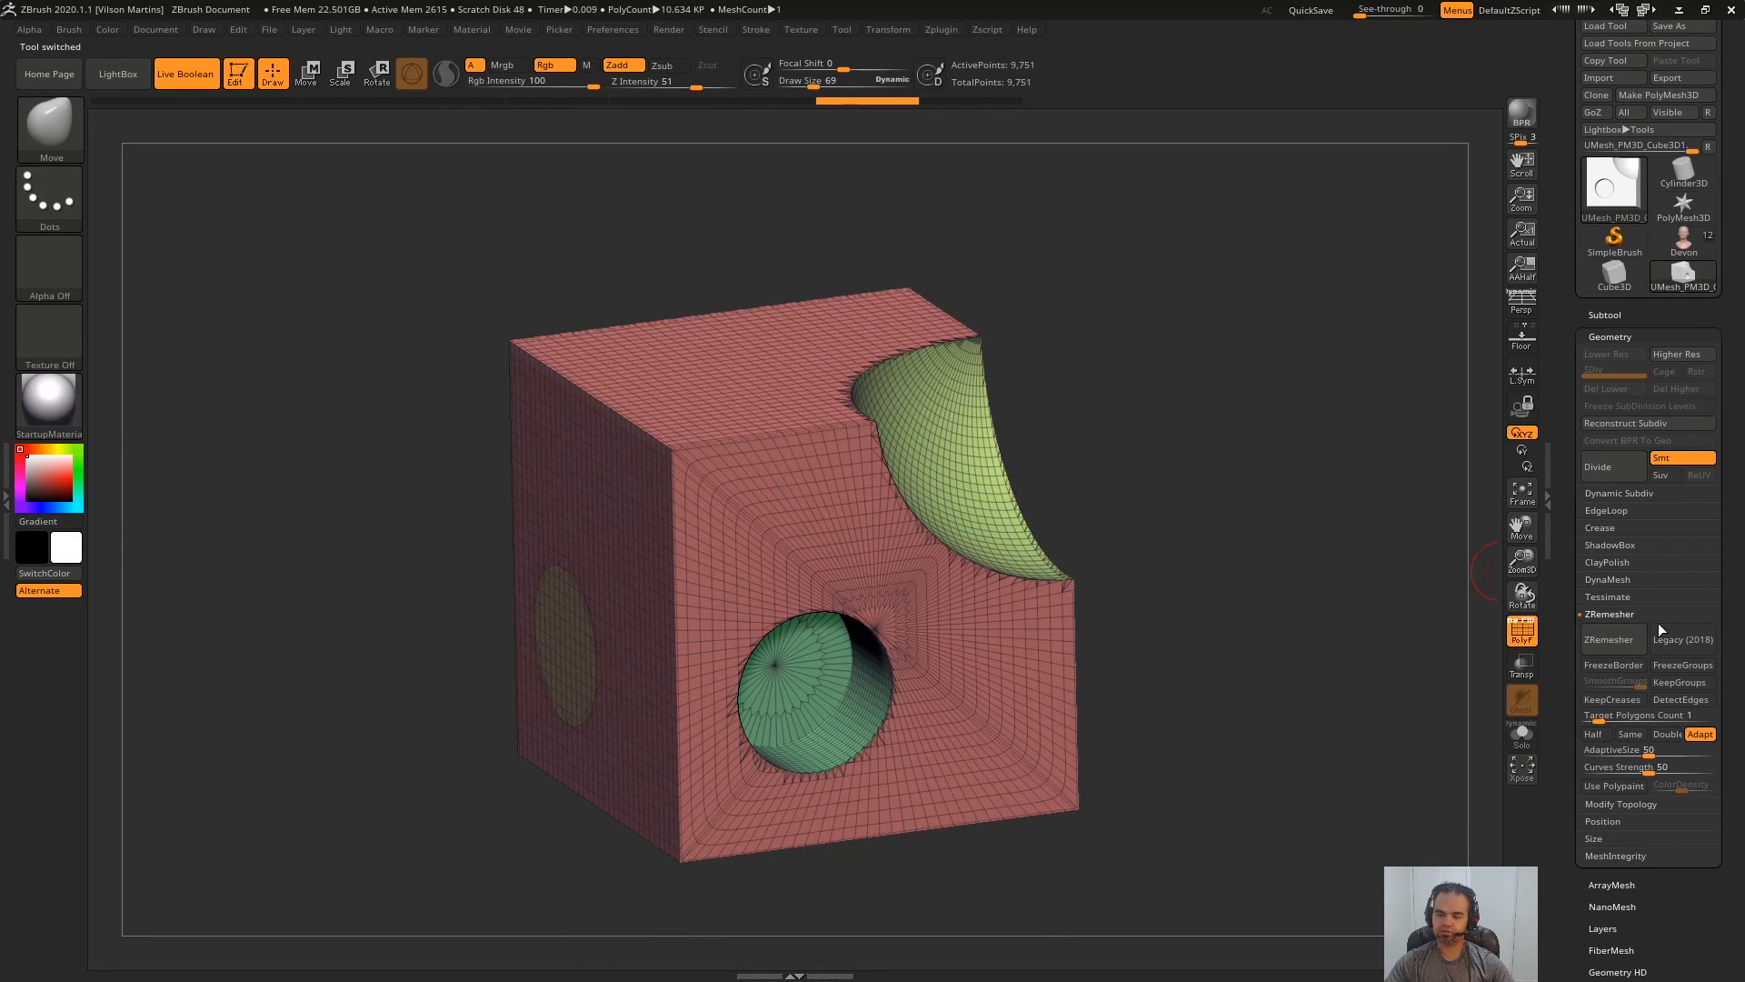
scroll(1632, 660, down, 2)
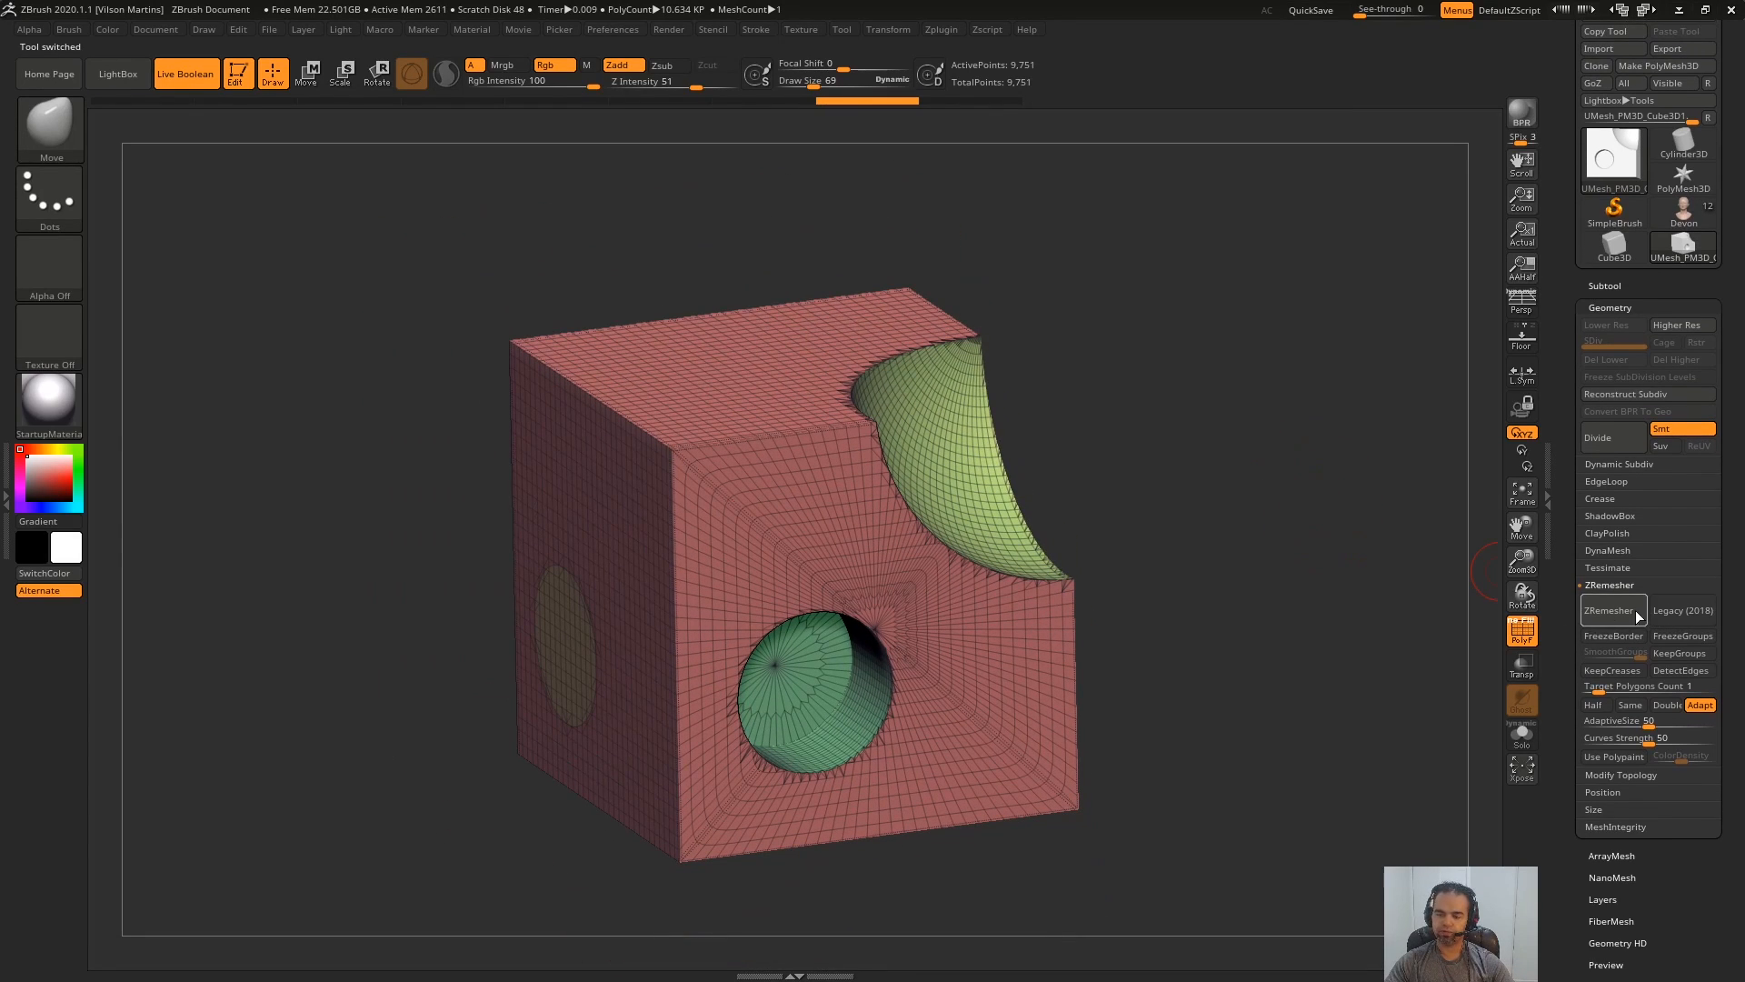
drag(1318, 591, 1253, 494)
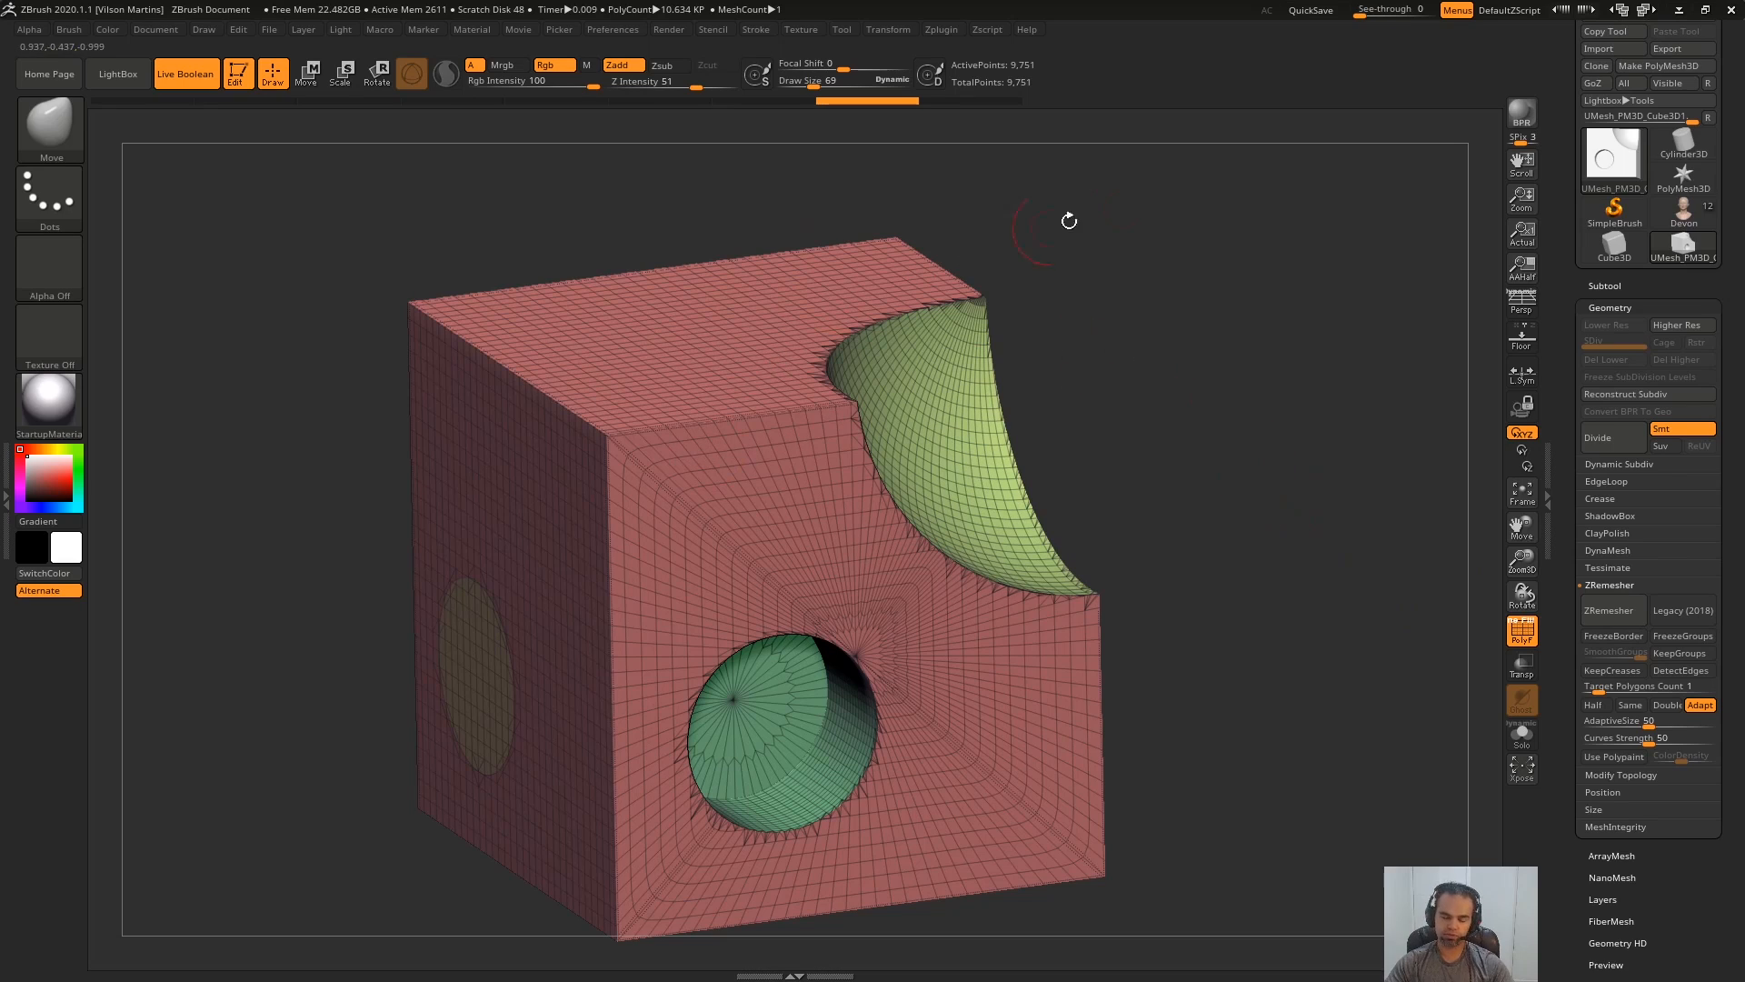
scroll(1672, 613, down, 1)
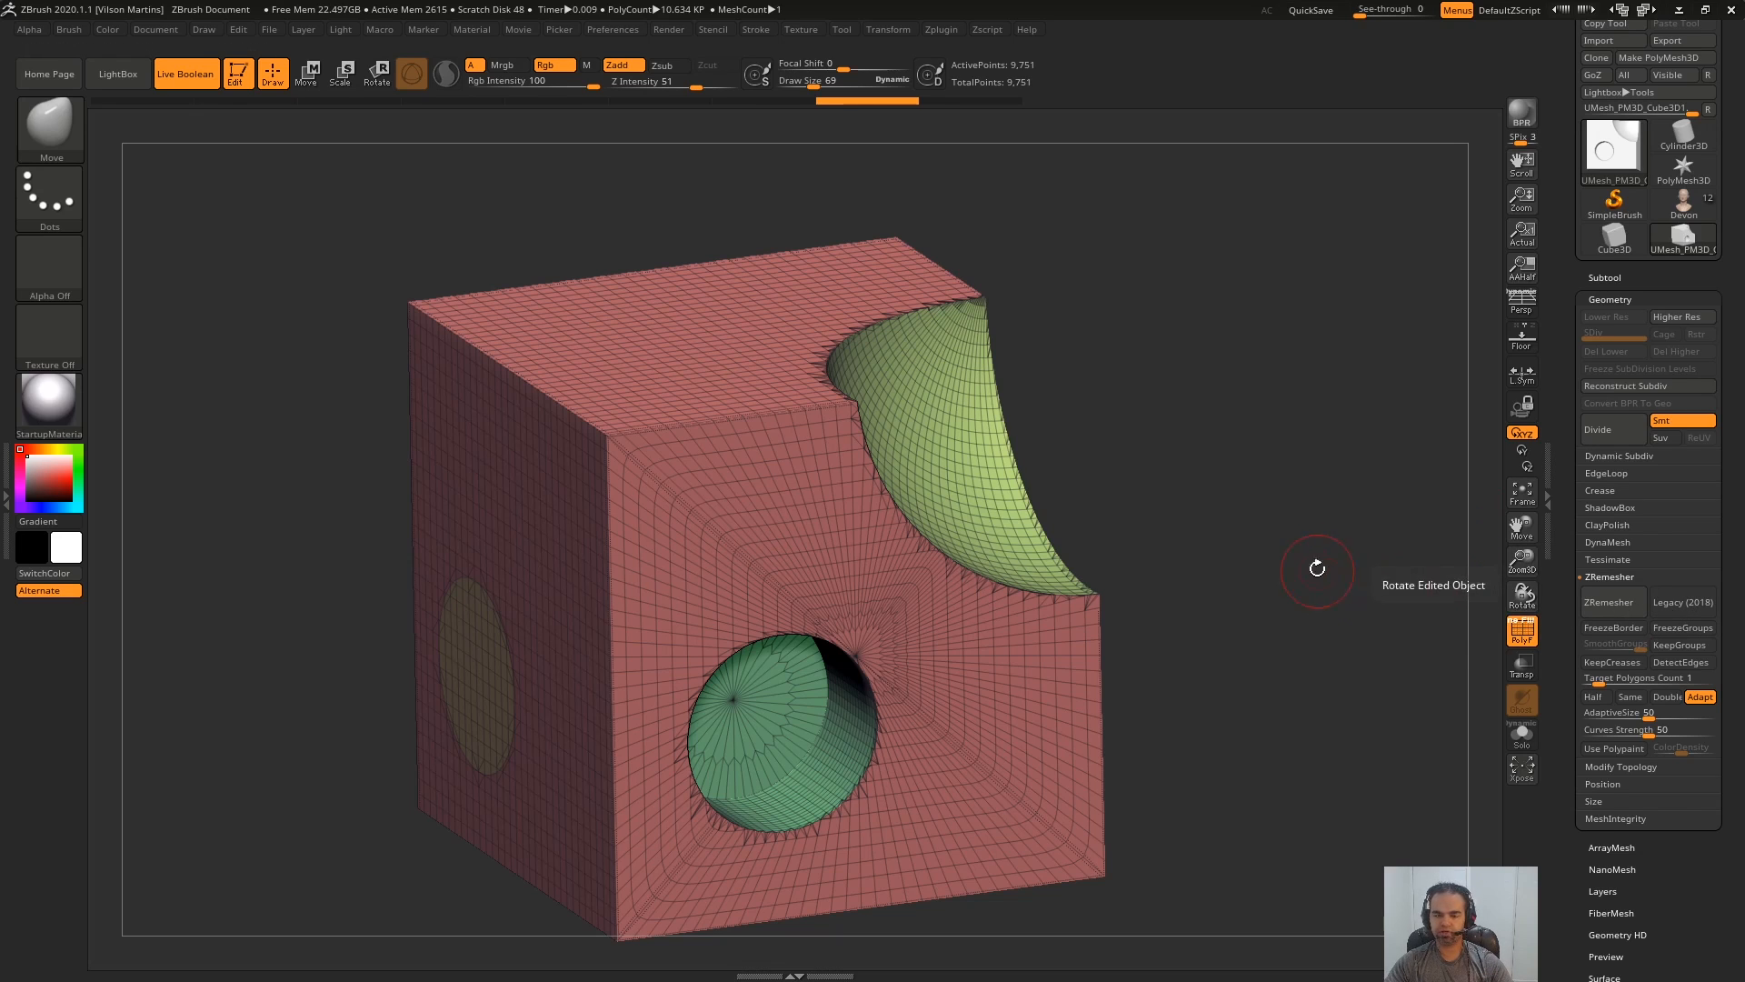
drag(1317, 564, 1280, 551)
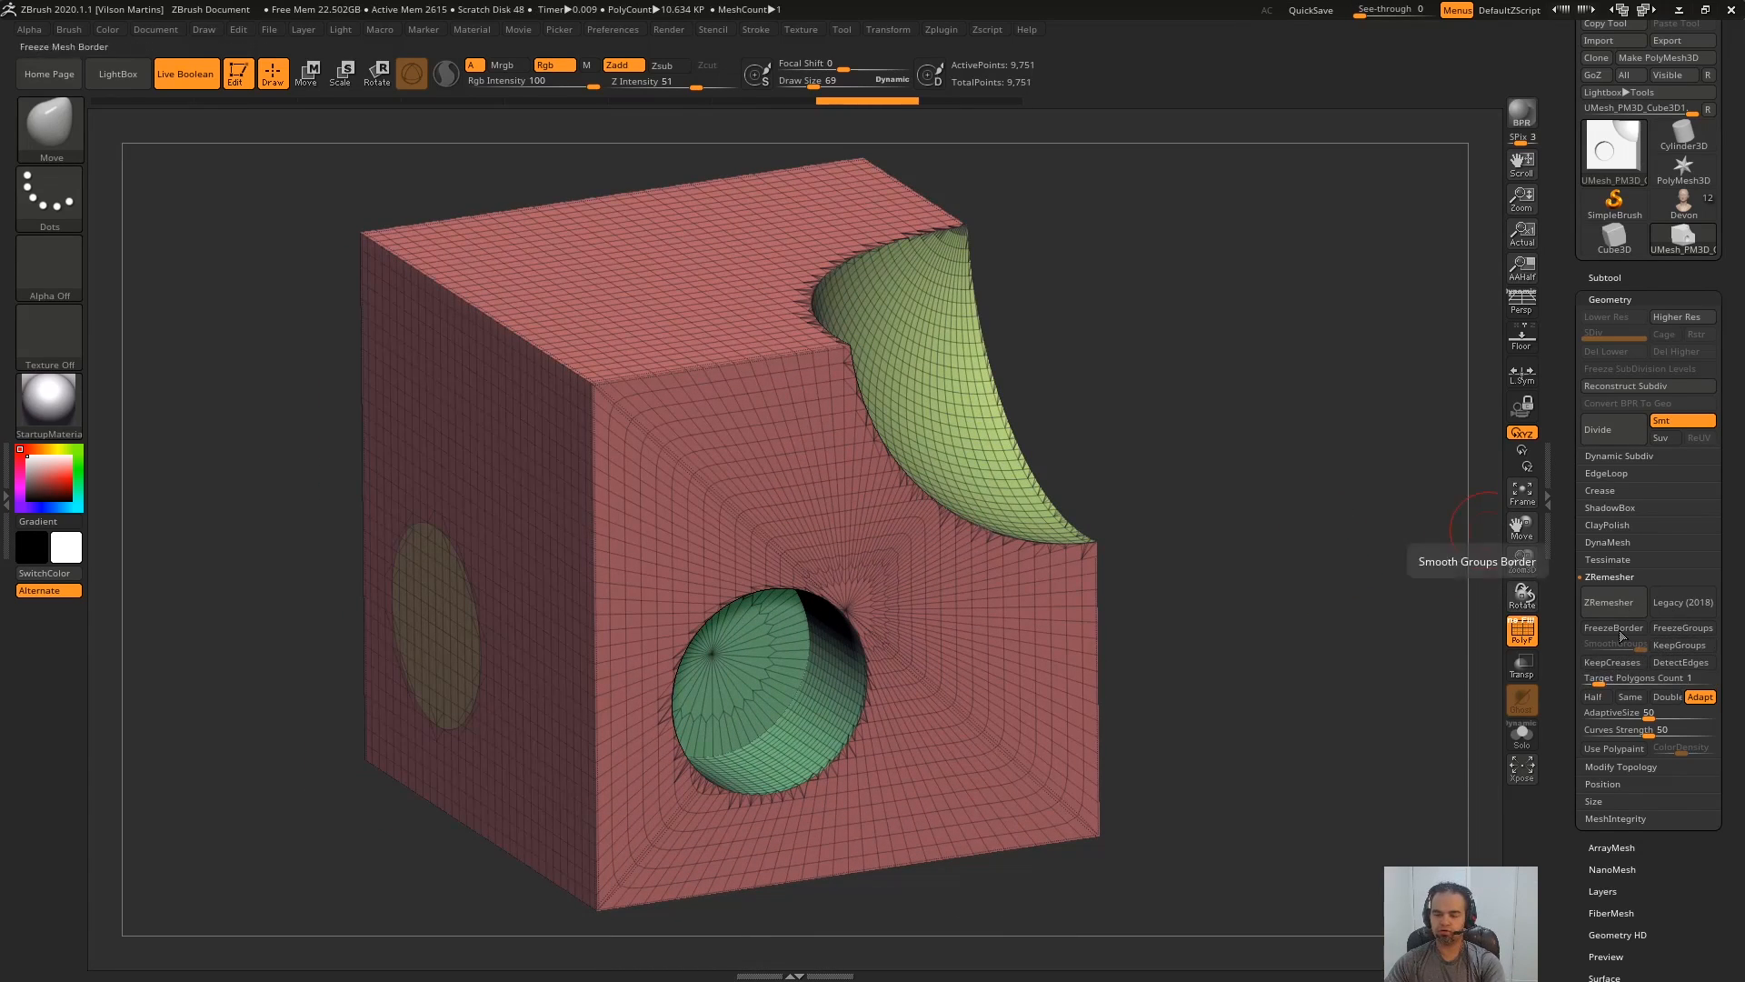
- Set the target polygons count to 2 and remesh the cube with ZRemesher
drag(1603, 680, 1620, 672)
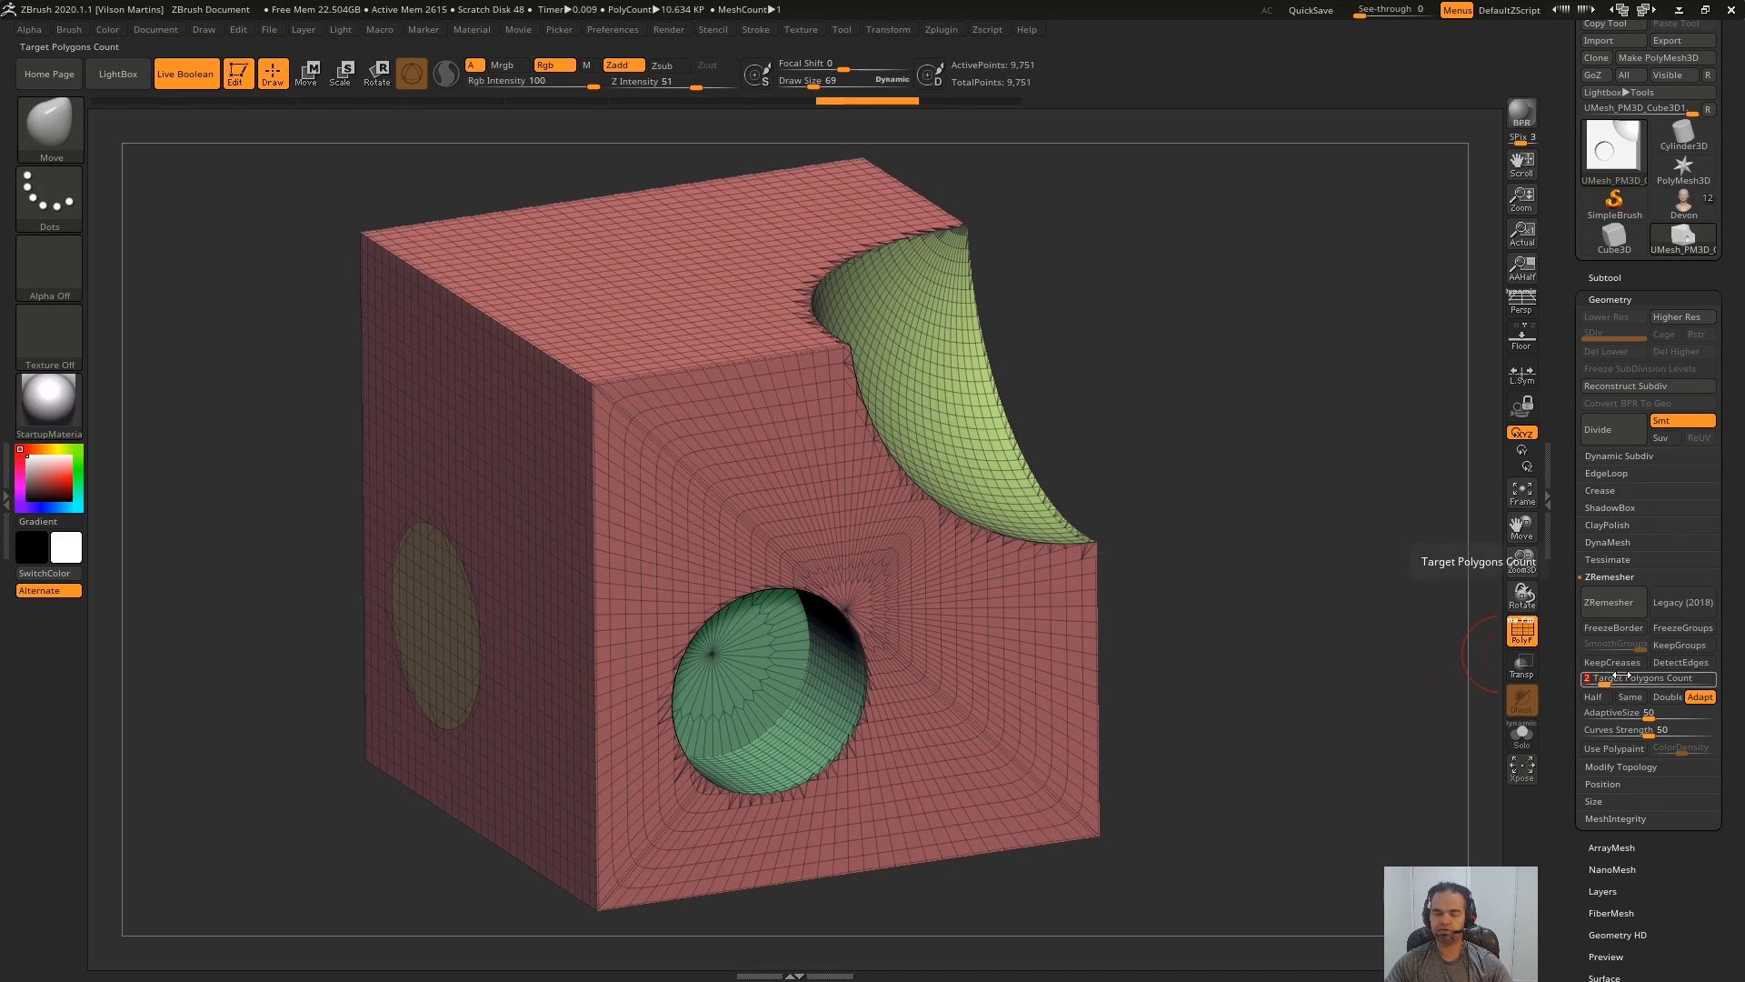
drag(1348, 491, 799, 488)
click(1598, 607)
- Examine the remeshed cube's topology along the spherical cut, the round hole and the outer edges
alt+drag(1345, 405, 965, 443)
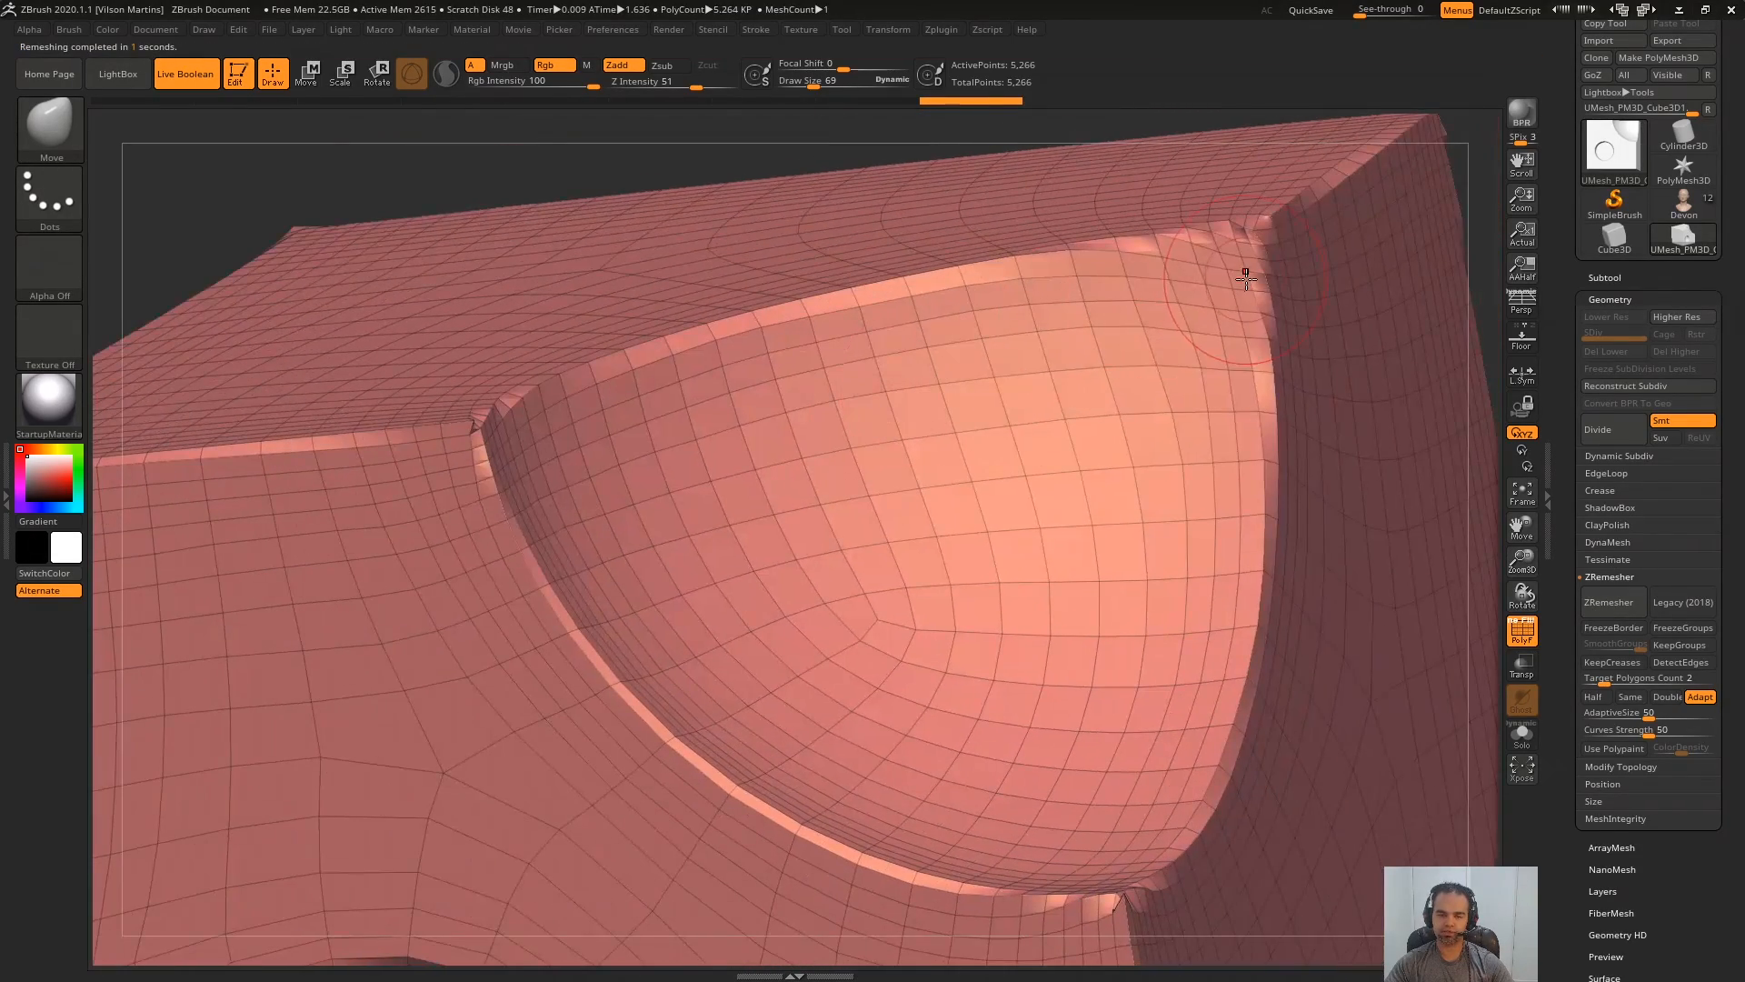
right_drag(1156, 326, 1143, 514)
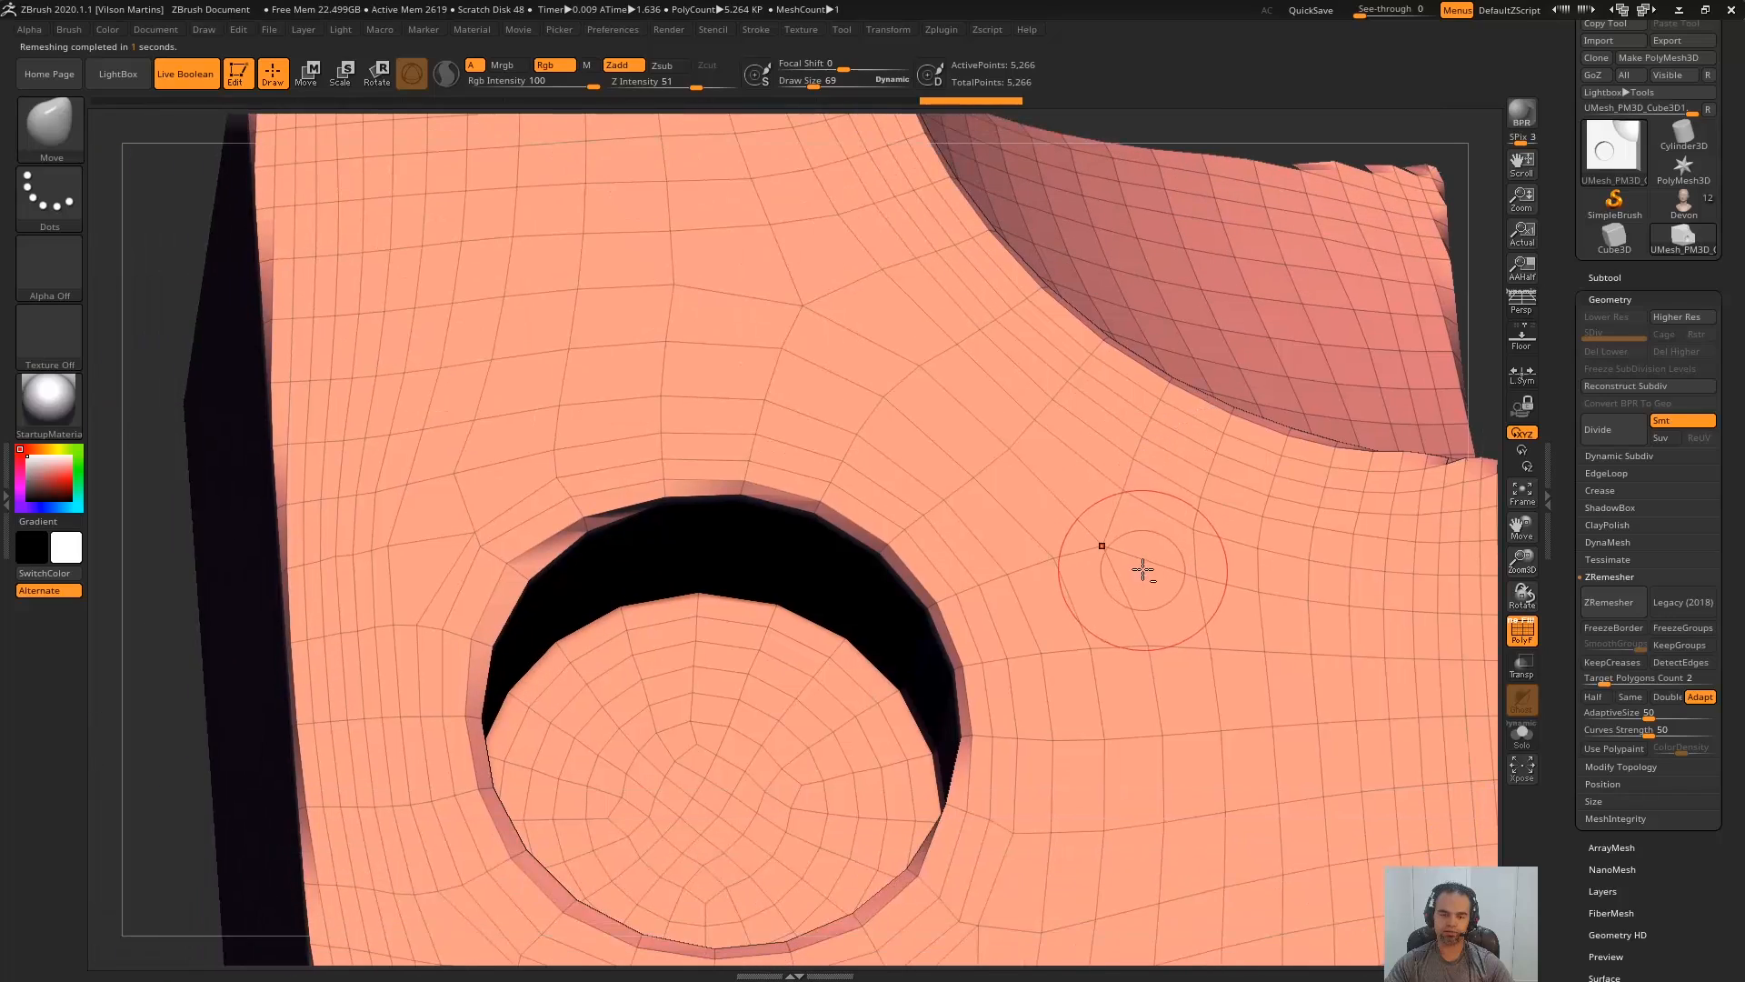
ctrl+right_drag(1167, 600, 697, 479)
alt+right_drag(865, 524, 1090, 509)
right_drag(1090, 509, 765, 637)
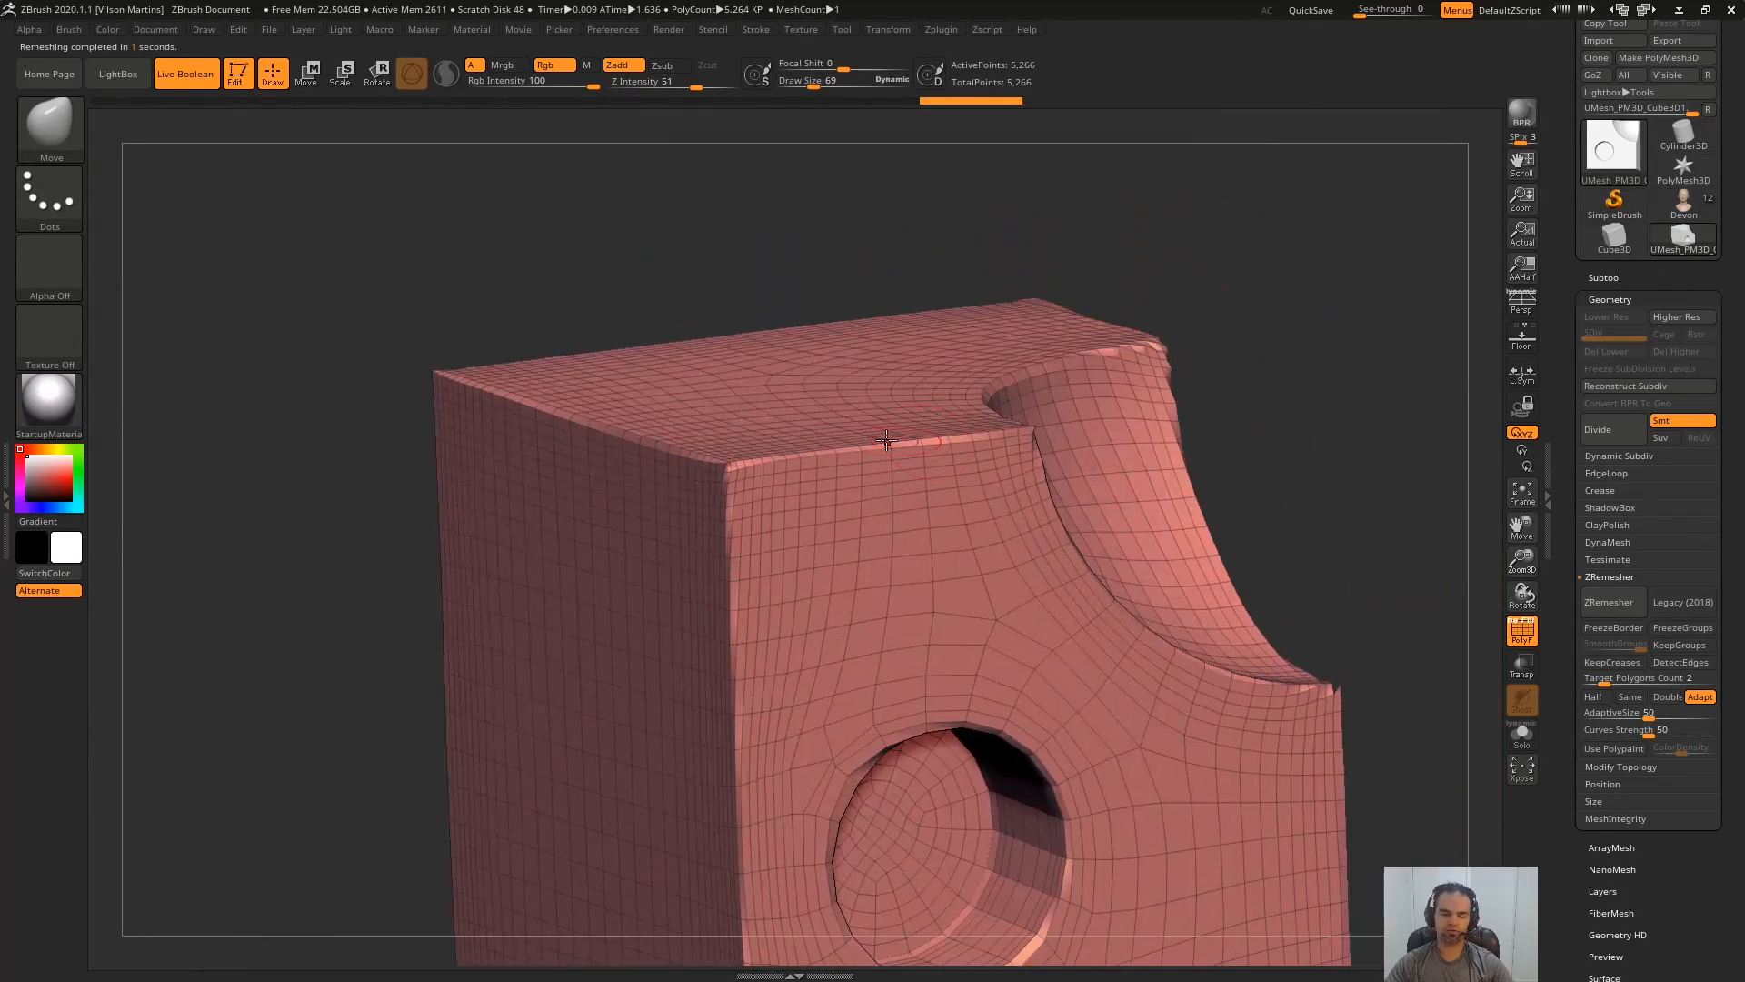
alt+right_drag(1148, 691, 1091, 522)
right_drag(909, 554, 840, 627)
right_drag(1209, 482, 1072, 454)
right_drag(1073, 454, 927, 409)
- Leave a snapshot of the remeshed cube on the canvas for comparison and undo the remesh
mouse_move(927, 409)
right_down()
mouse_move(1017, 436)
mouse_move(1044, 487)
mouse_move(1067, 455)
mouse_move(1223, 448)
mouse_move(1149, 534)
mouse_move(1048, 572)
mouse_move(1027, 566)
mouse_move(1259, 491)
right_up()
key(shift+s)
right_drag(1259, 491, 1395, 349)
key(ctrl+z)
alt+right_drag(1395, 349, 1375, 319)
- Mark the FreezeBorder, FreezeGroups, KeepGroups and KeepCreases options in a screen-capture overlay and discard the capture
key(Print)
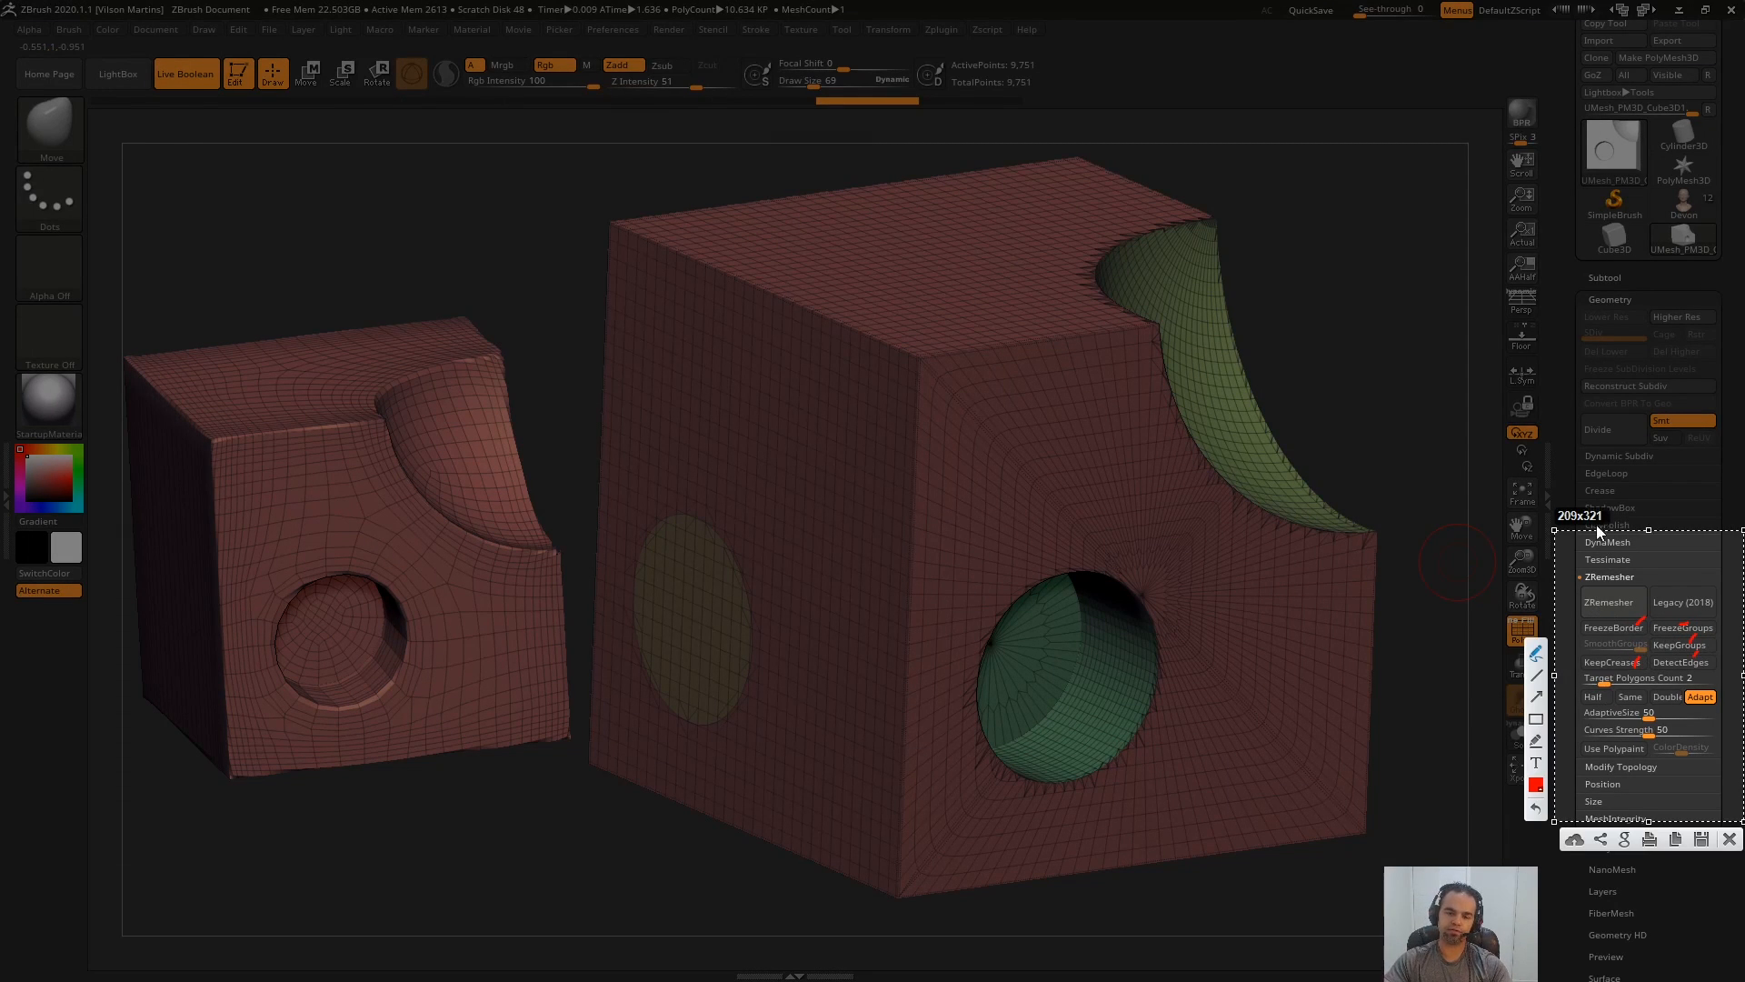
key(Escape)
mouse_move(1391, 350)
right_down()
mouse_move(1348, 339)
mouse_move(1449, 267)
mouse_move(1441, 293)
right_up()
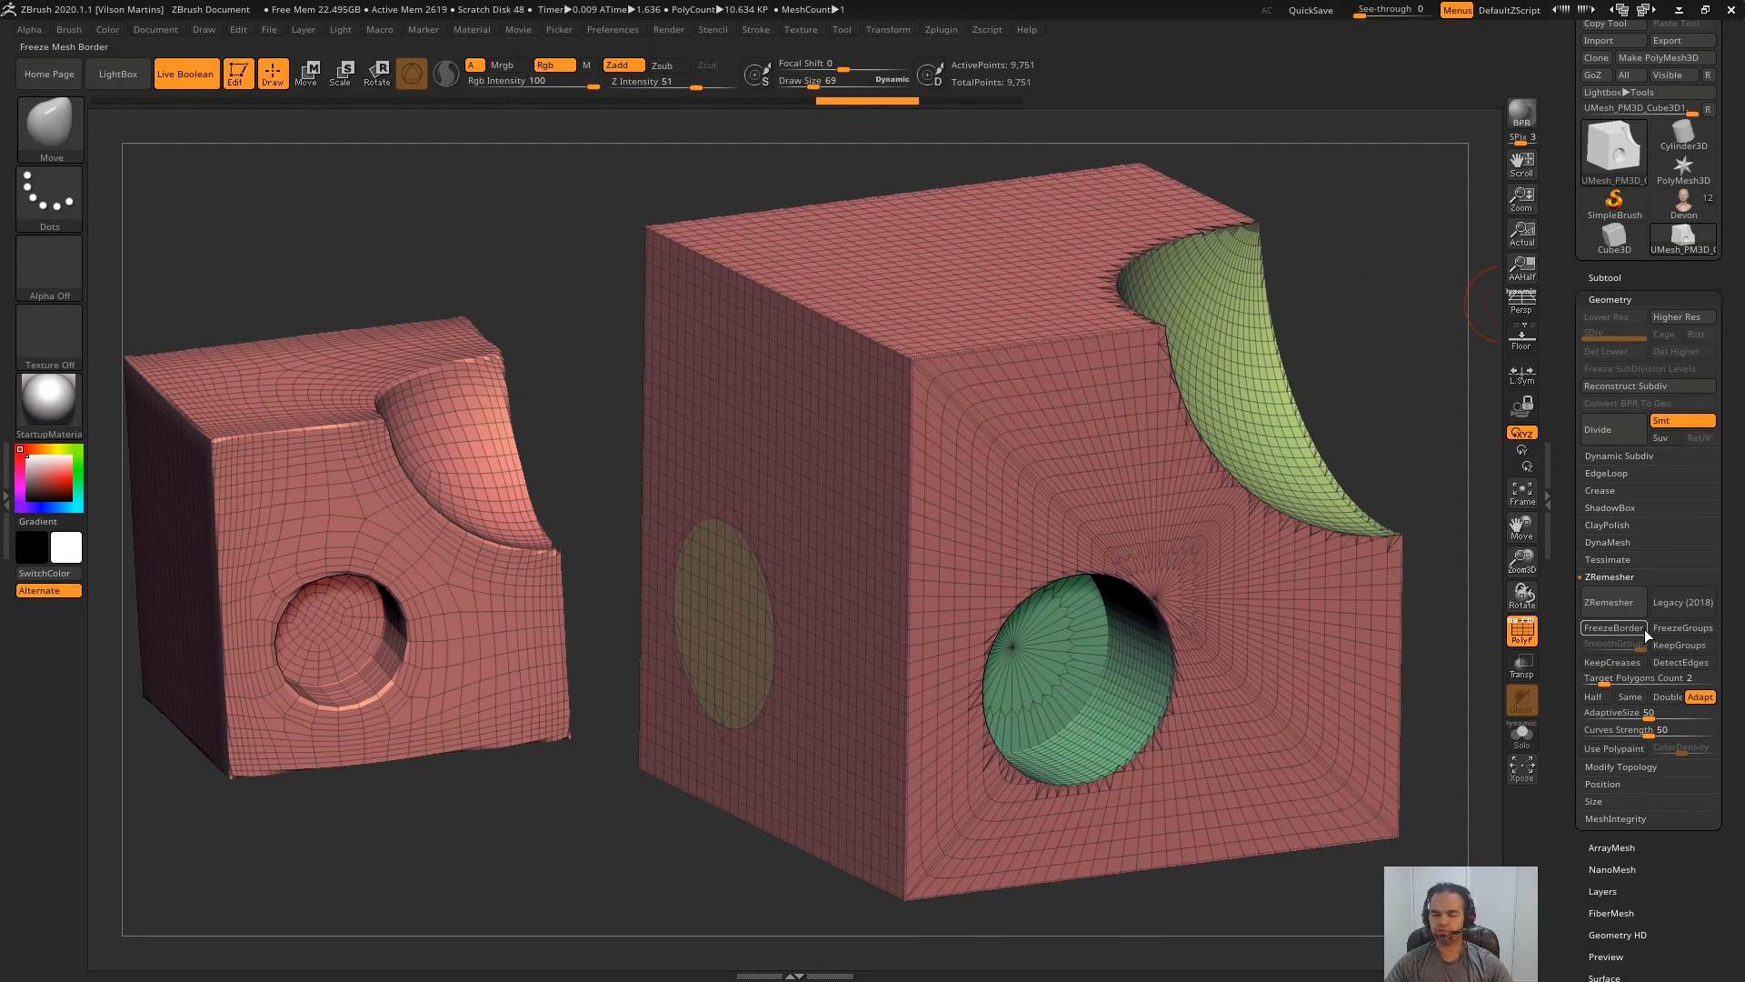
- Enable FreezeBorder and try to remesh the closed cube with ZRemesher
click(1625, 631)
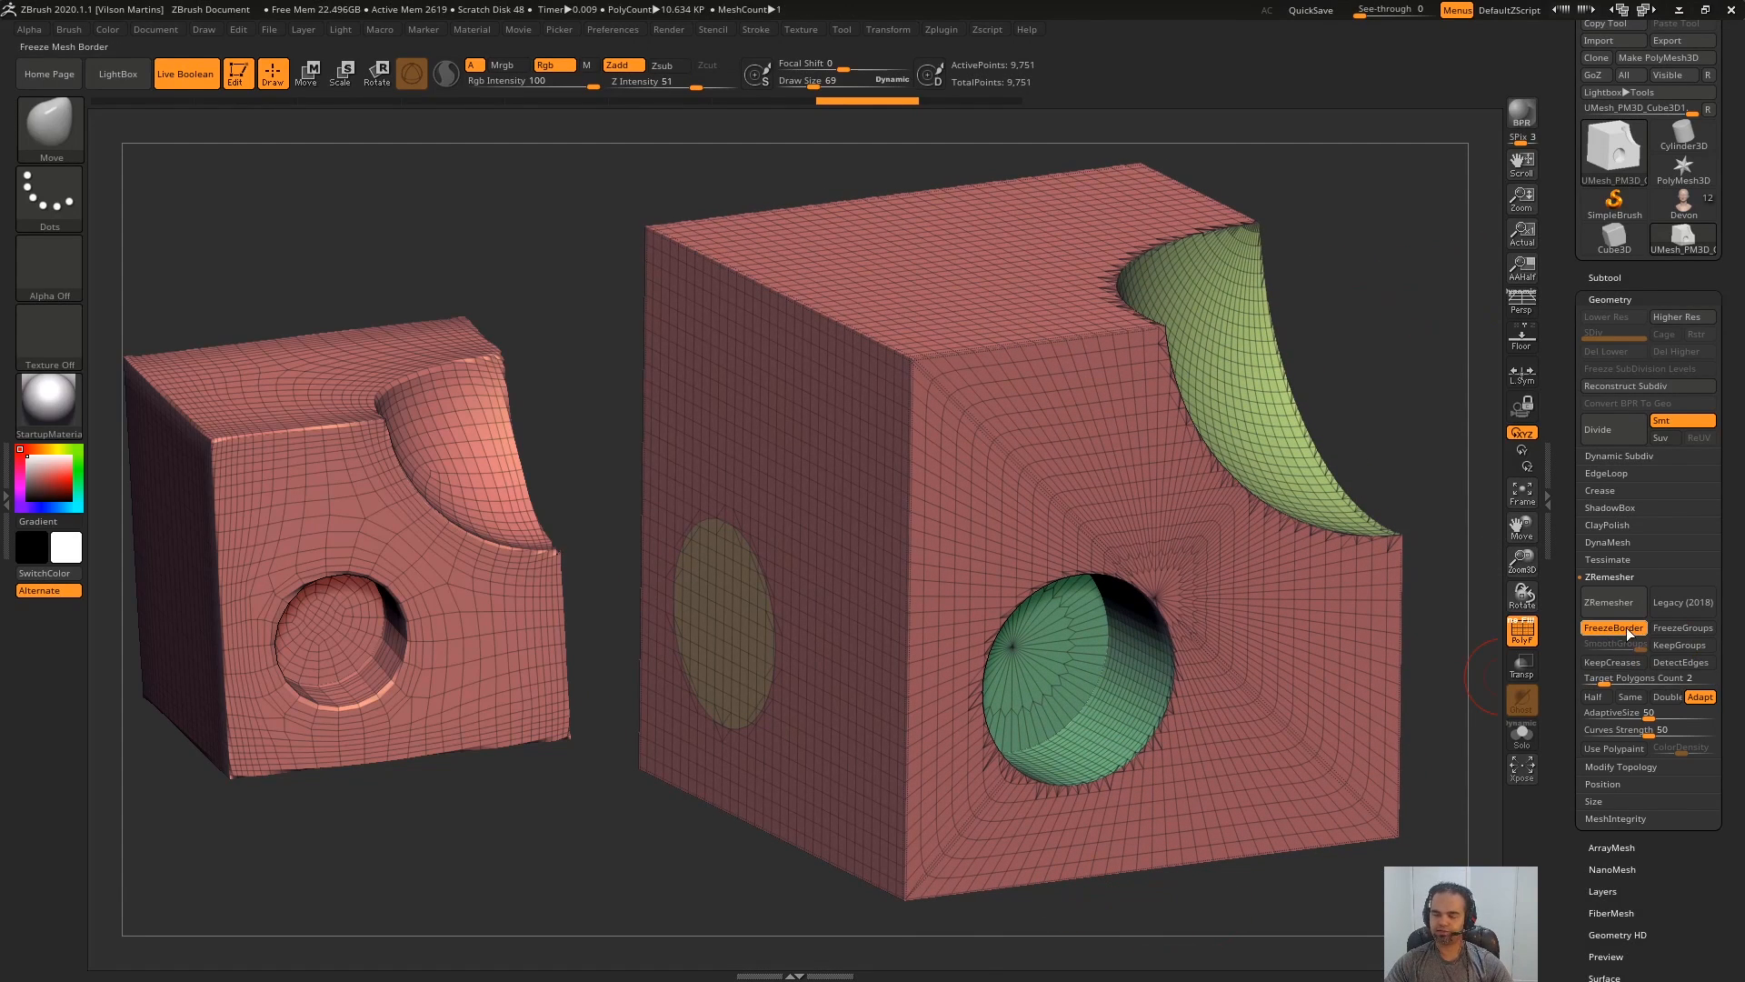
right_drag(1450, 411, 1400, 342)
right_drag(921, 549, 1464, 645)
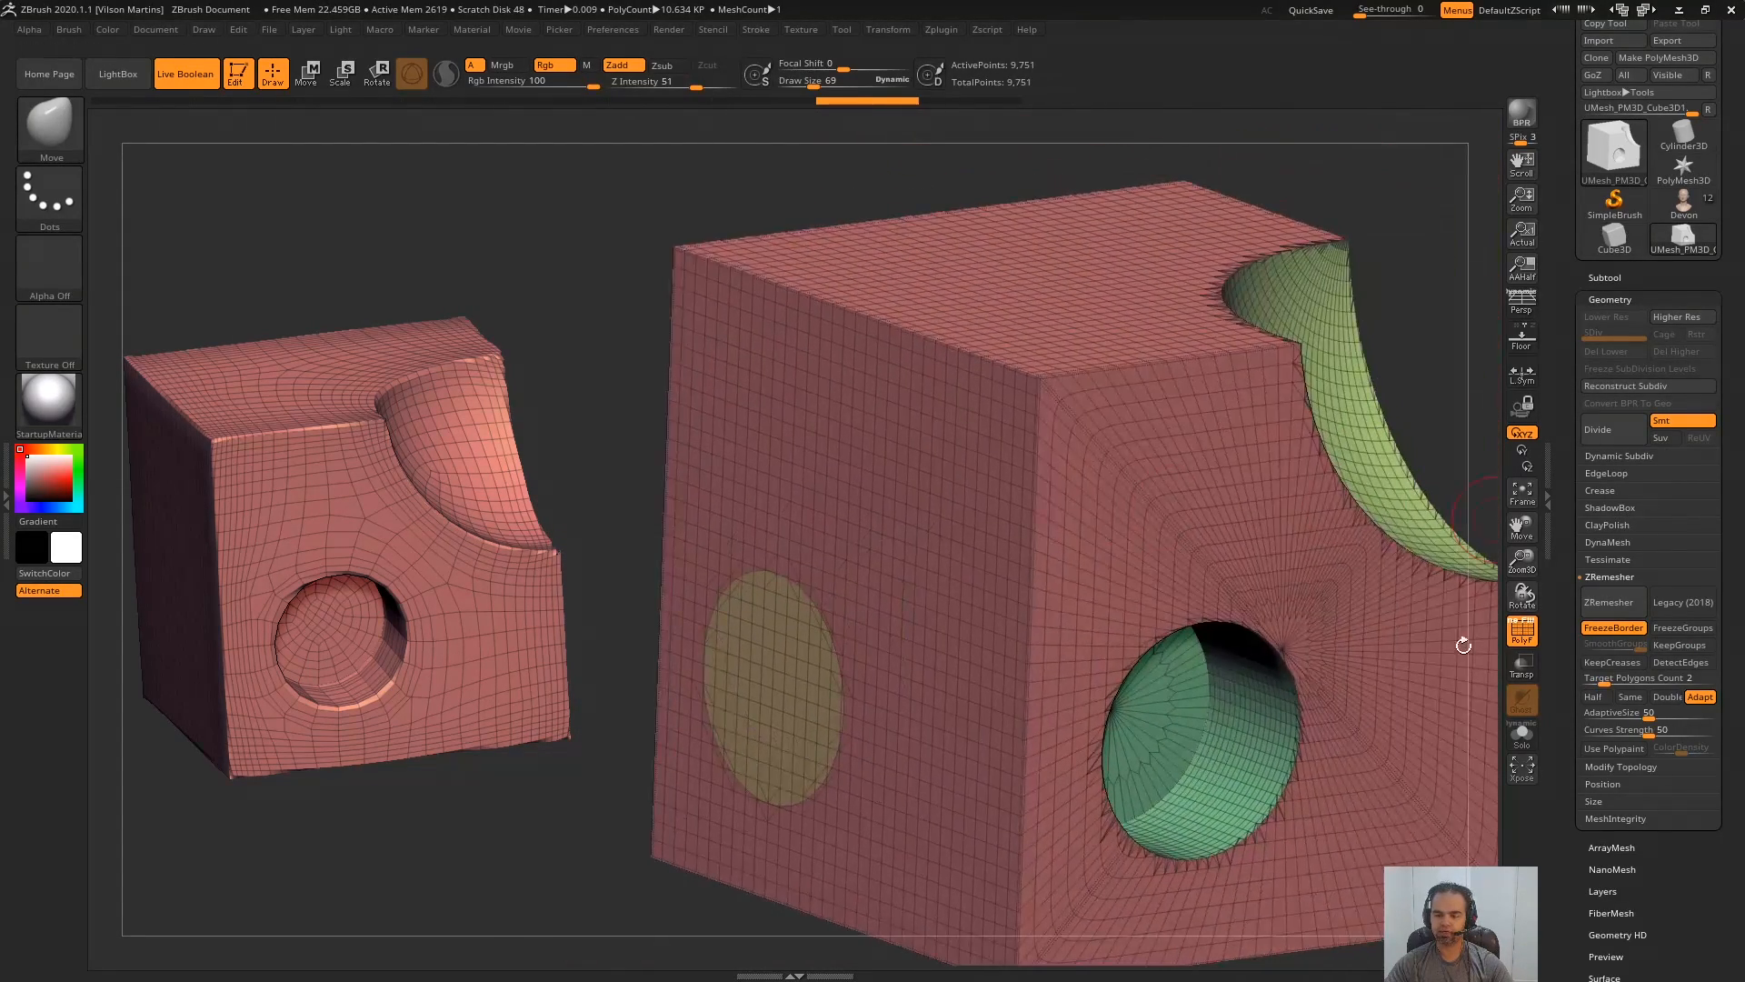
click(1609, 602)
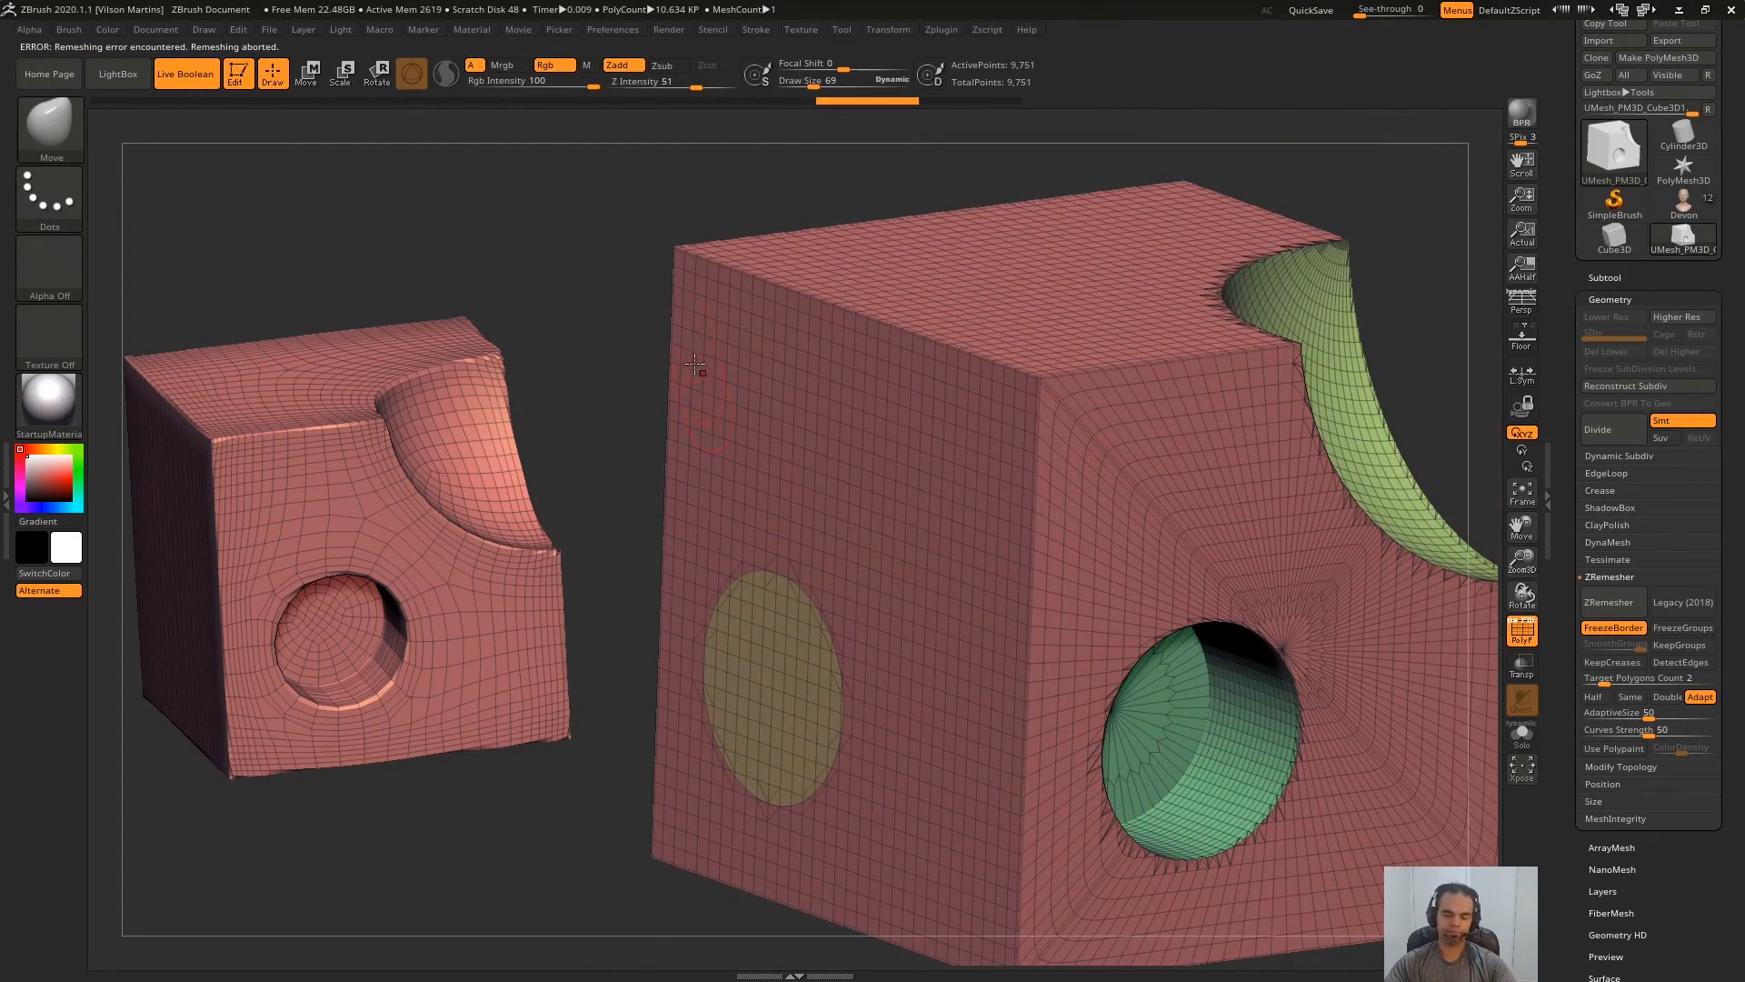
- Mark the remeshing message in a screen-capture overlay and discard the capture
key(Print)
drag(364, 39, 0, 148)
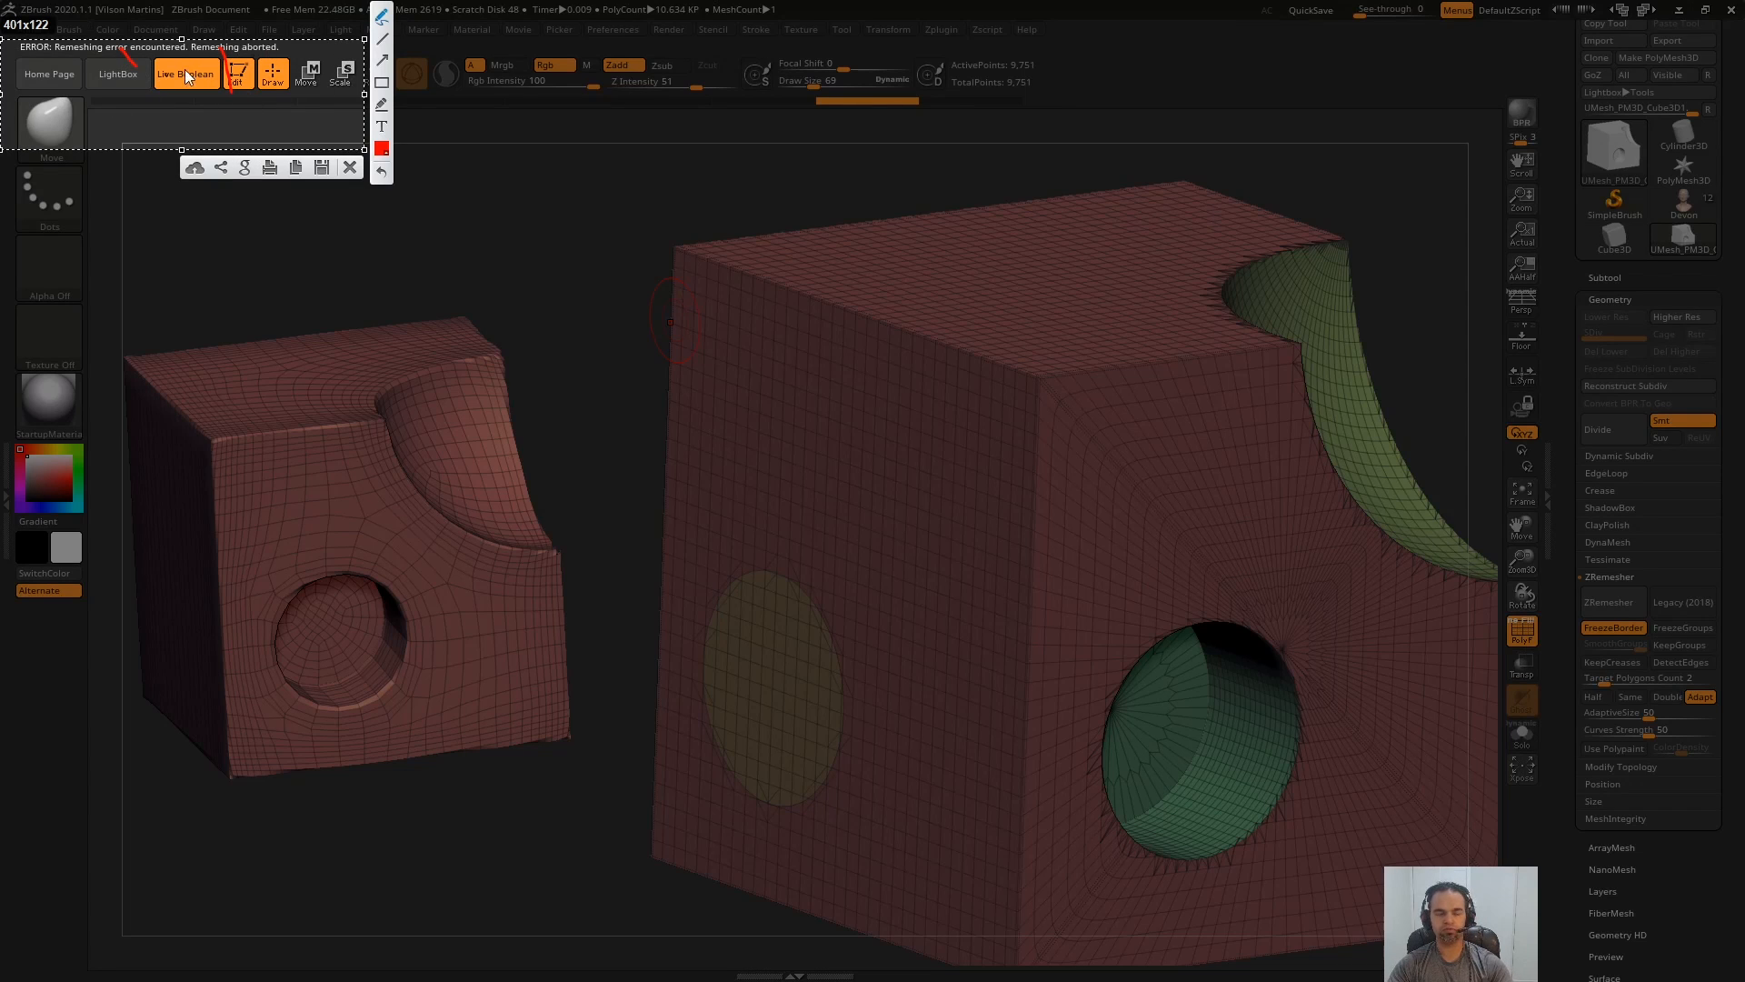
key(Escape)
- Hide the round polygroup on the cube's side face and delete the hidden polygons to open a hole there
mouse_move(988, 594)
alt+right_down()
mouse_move(1188, 468)
mouse_move(833, 495)
mouse_move(1027, 472)
mouse_move(1016, 530)
alt+right_up()
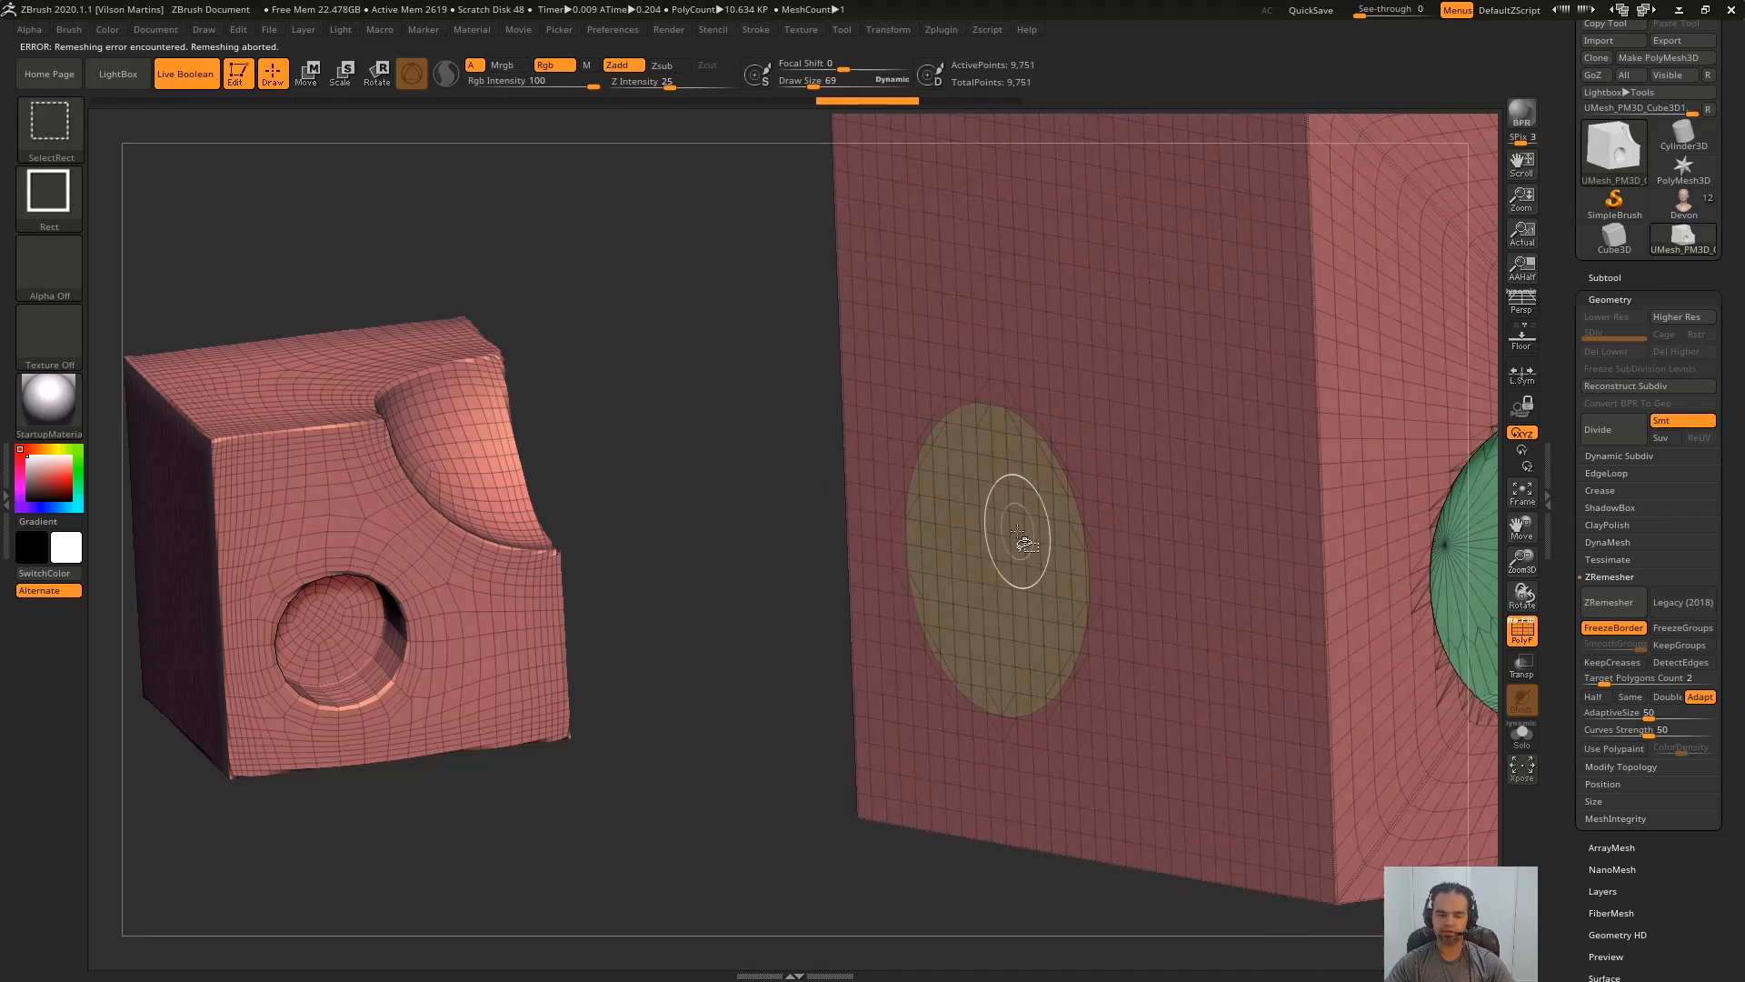
ctrl+shift+click(1009, 513)
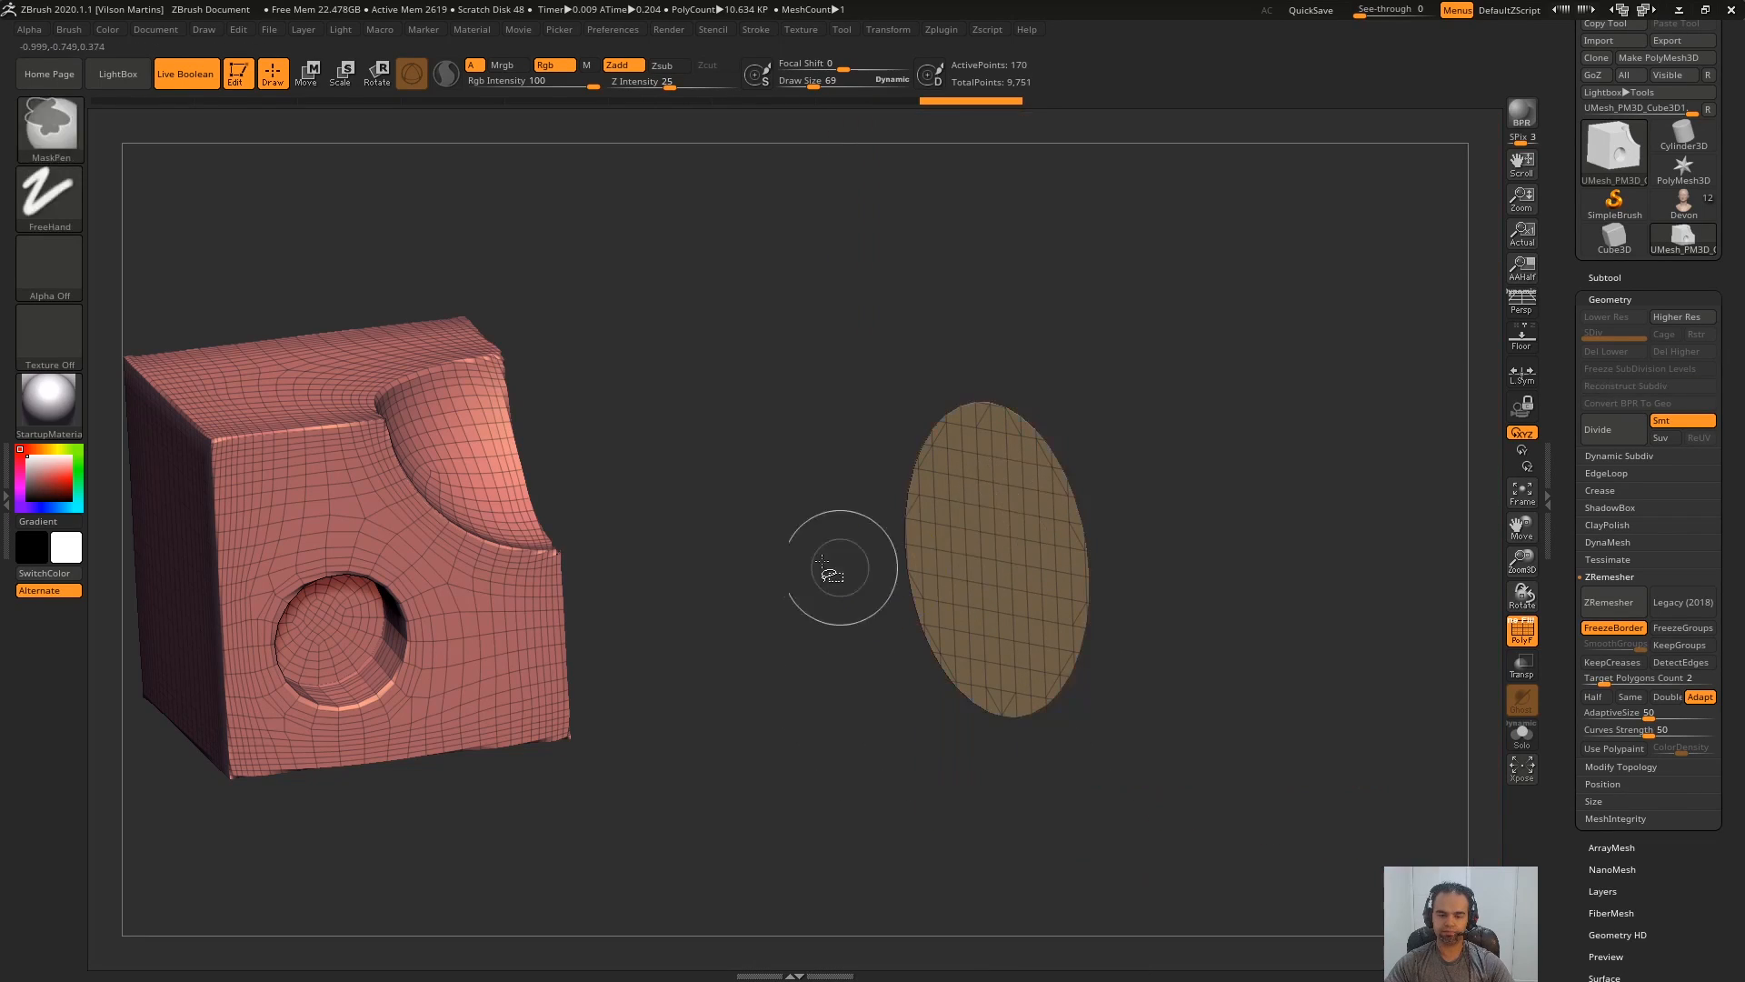
ctrl+shift+click(830, 572)
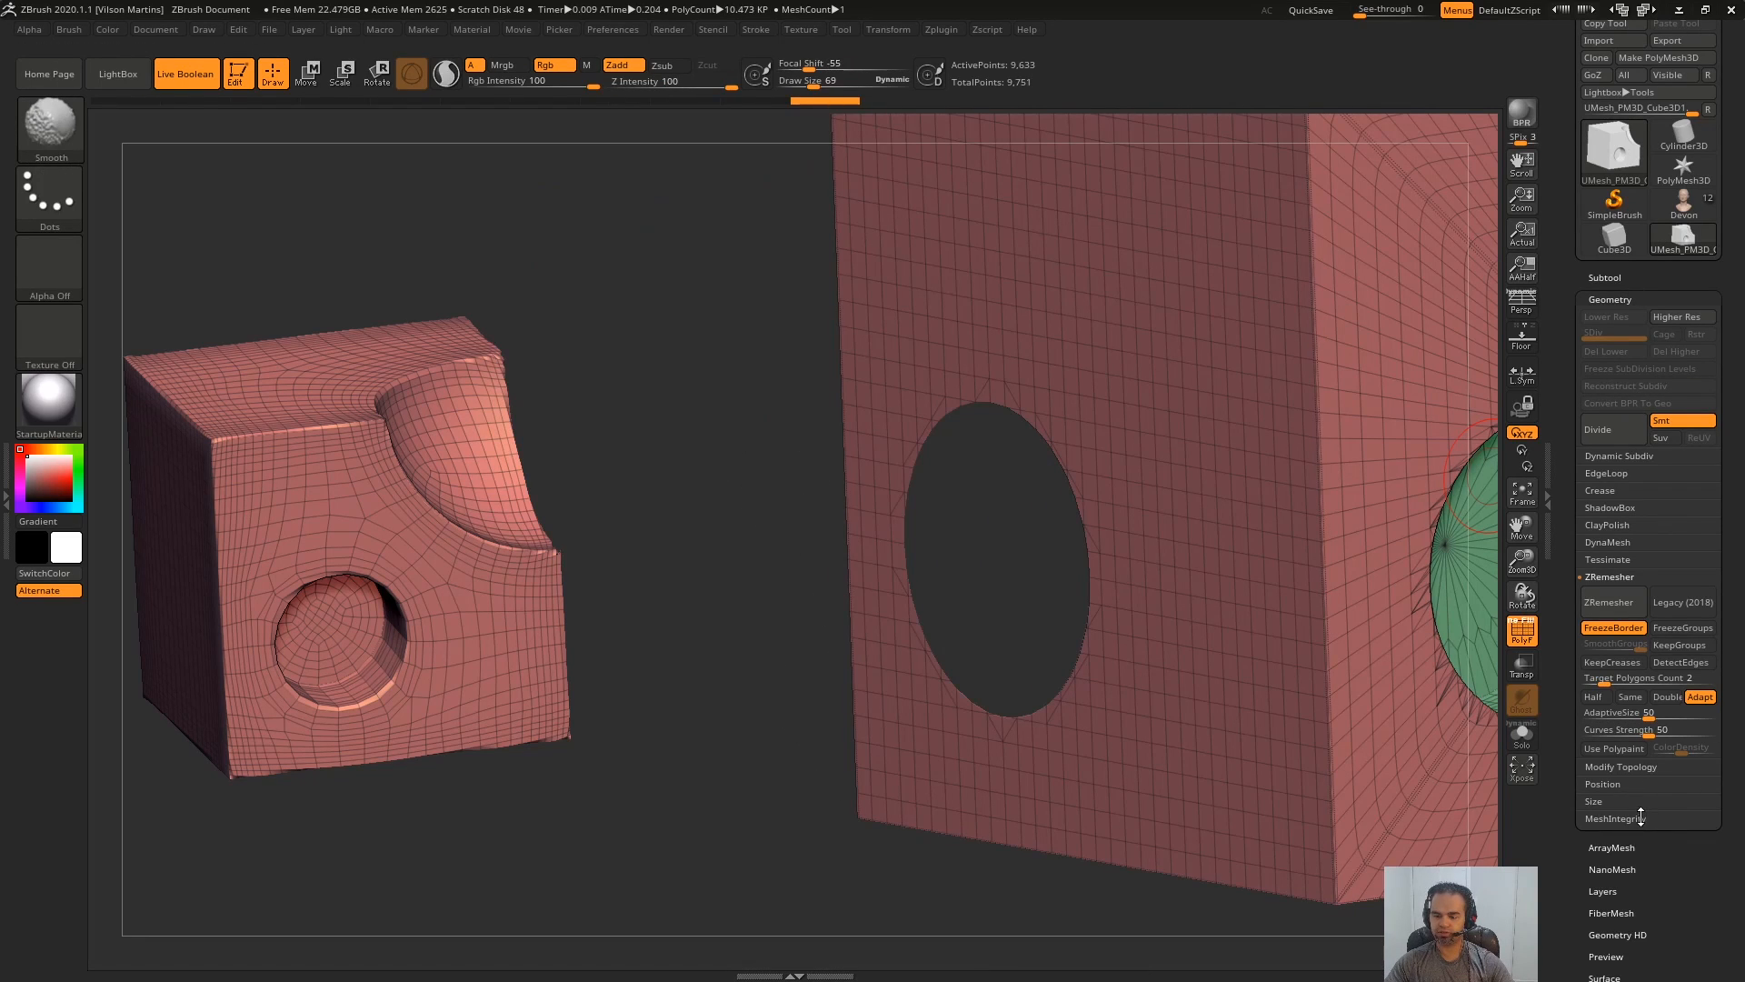
click(1621, 767)
drag(1604, 757, 1607, 683)
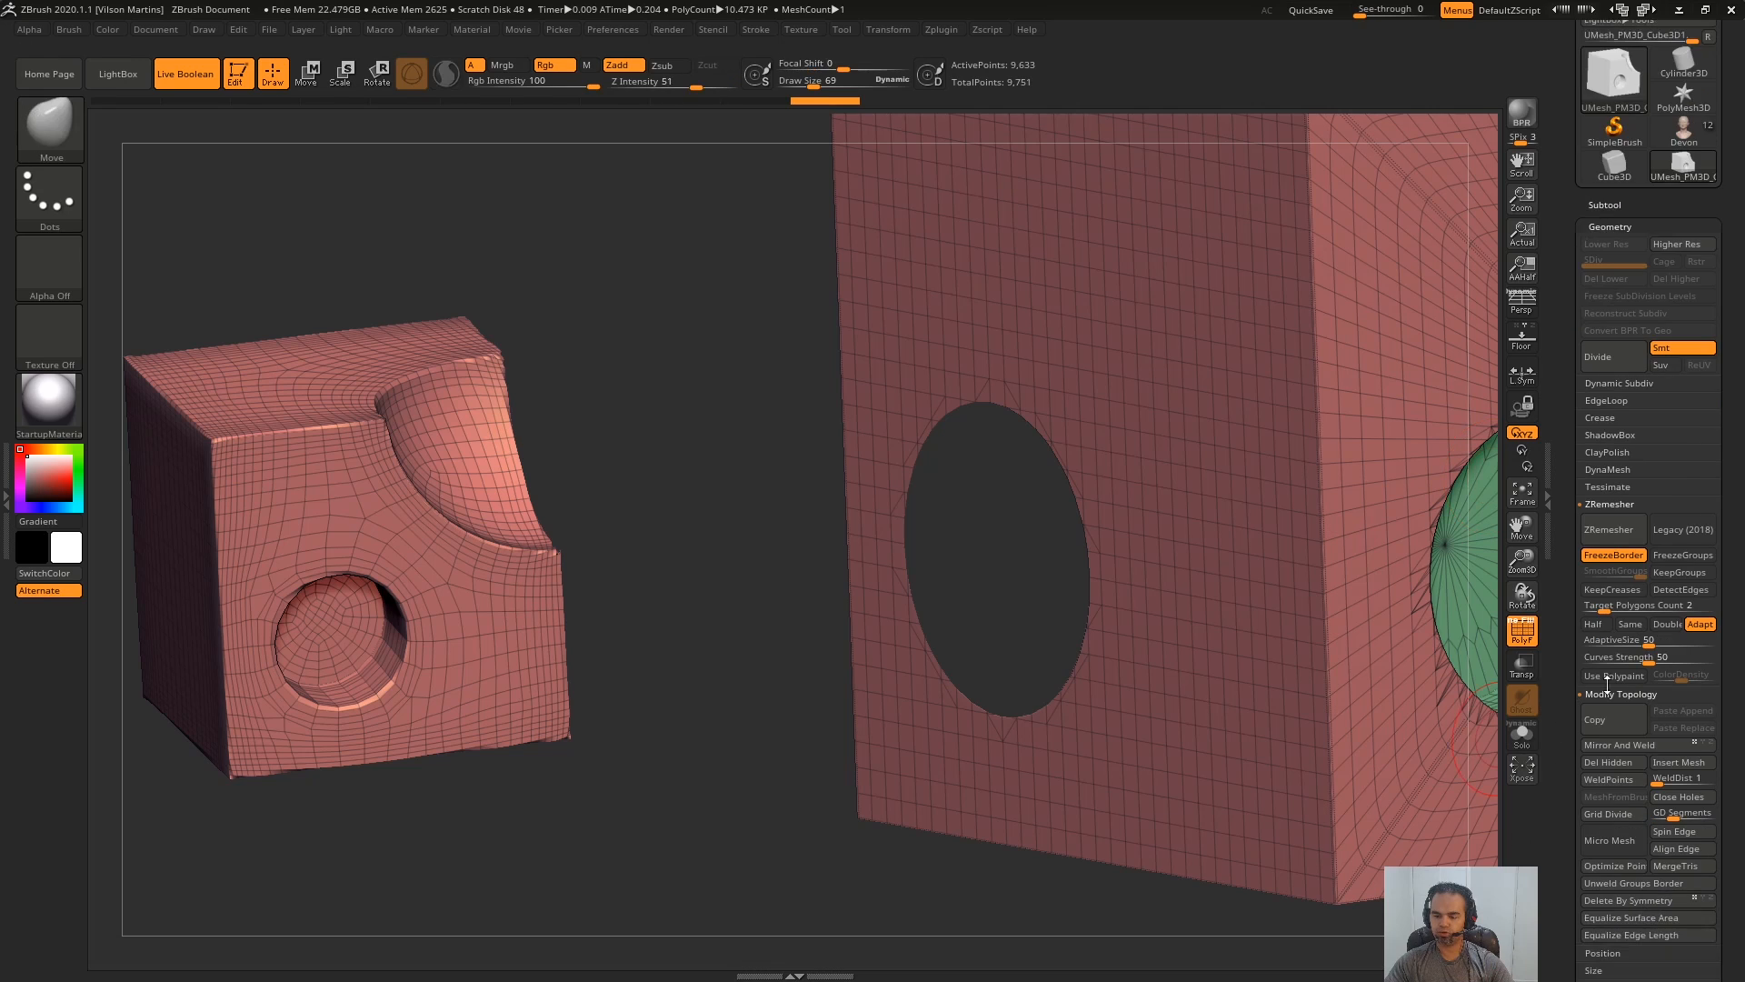
click(1609, 761)
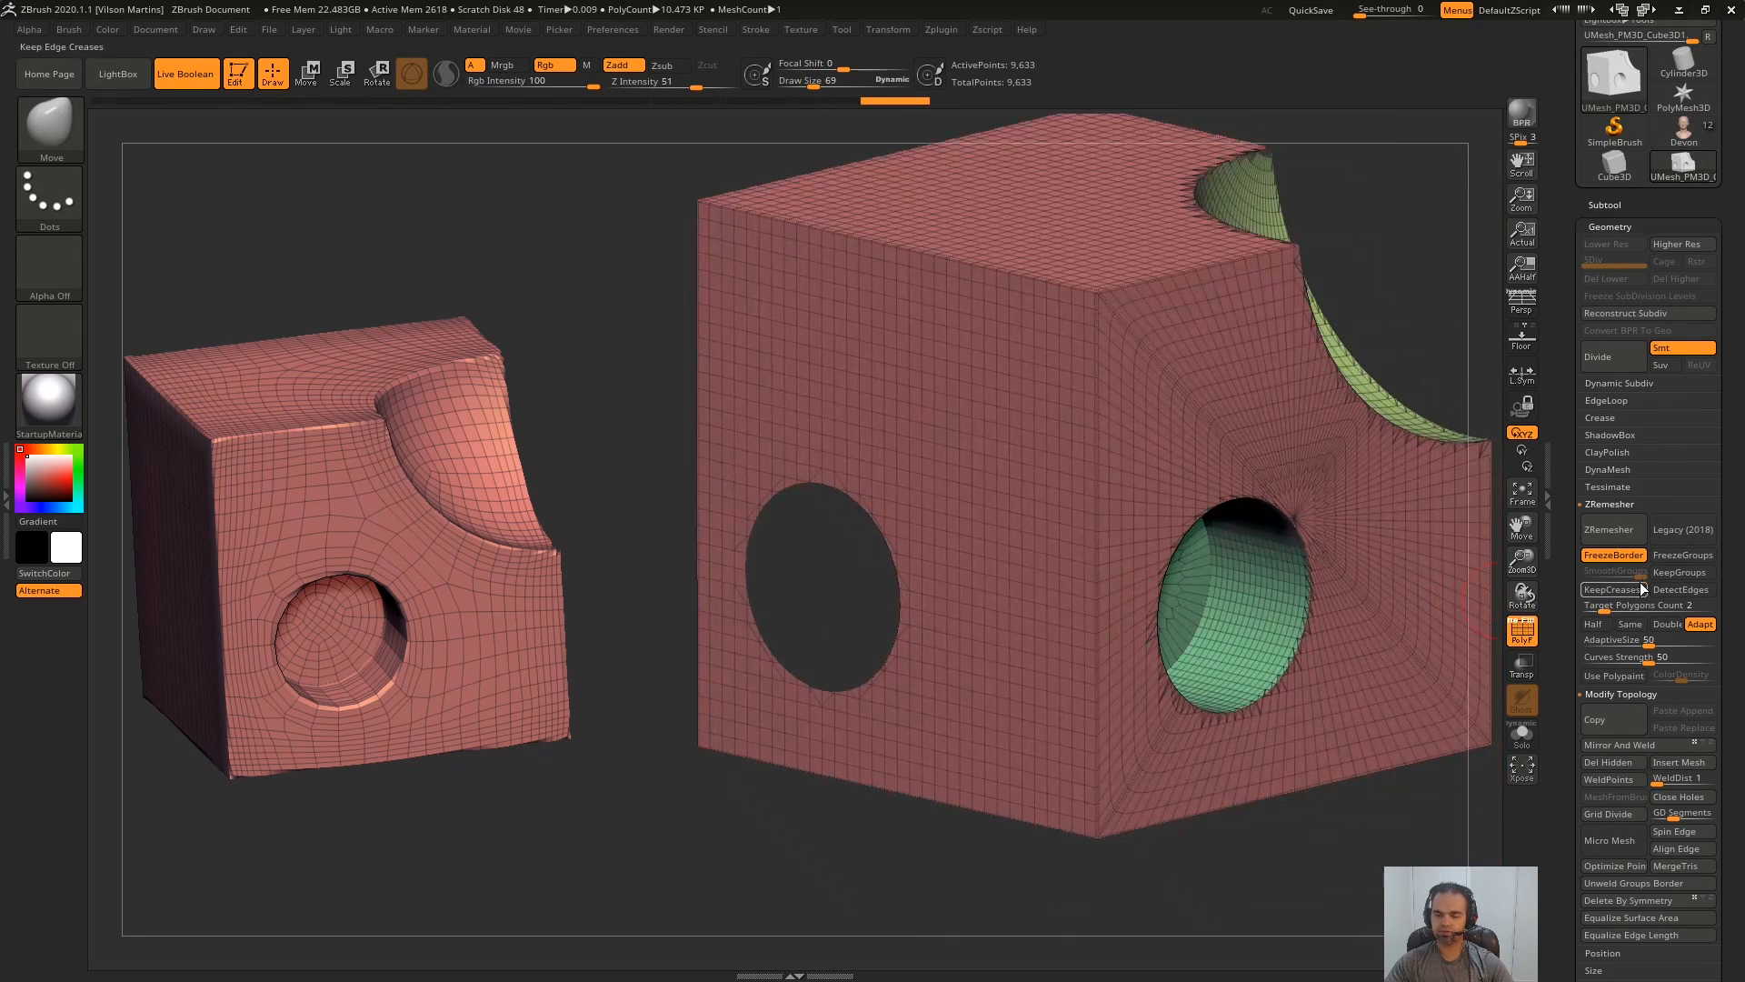
- Remesh the opened cube with ZRemesher, keeping FreezeBorder enabled
click(1611, 531)
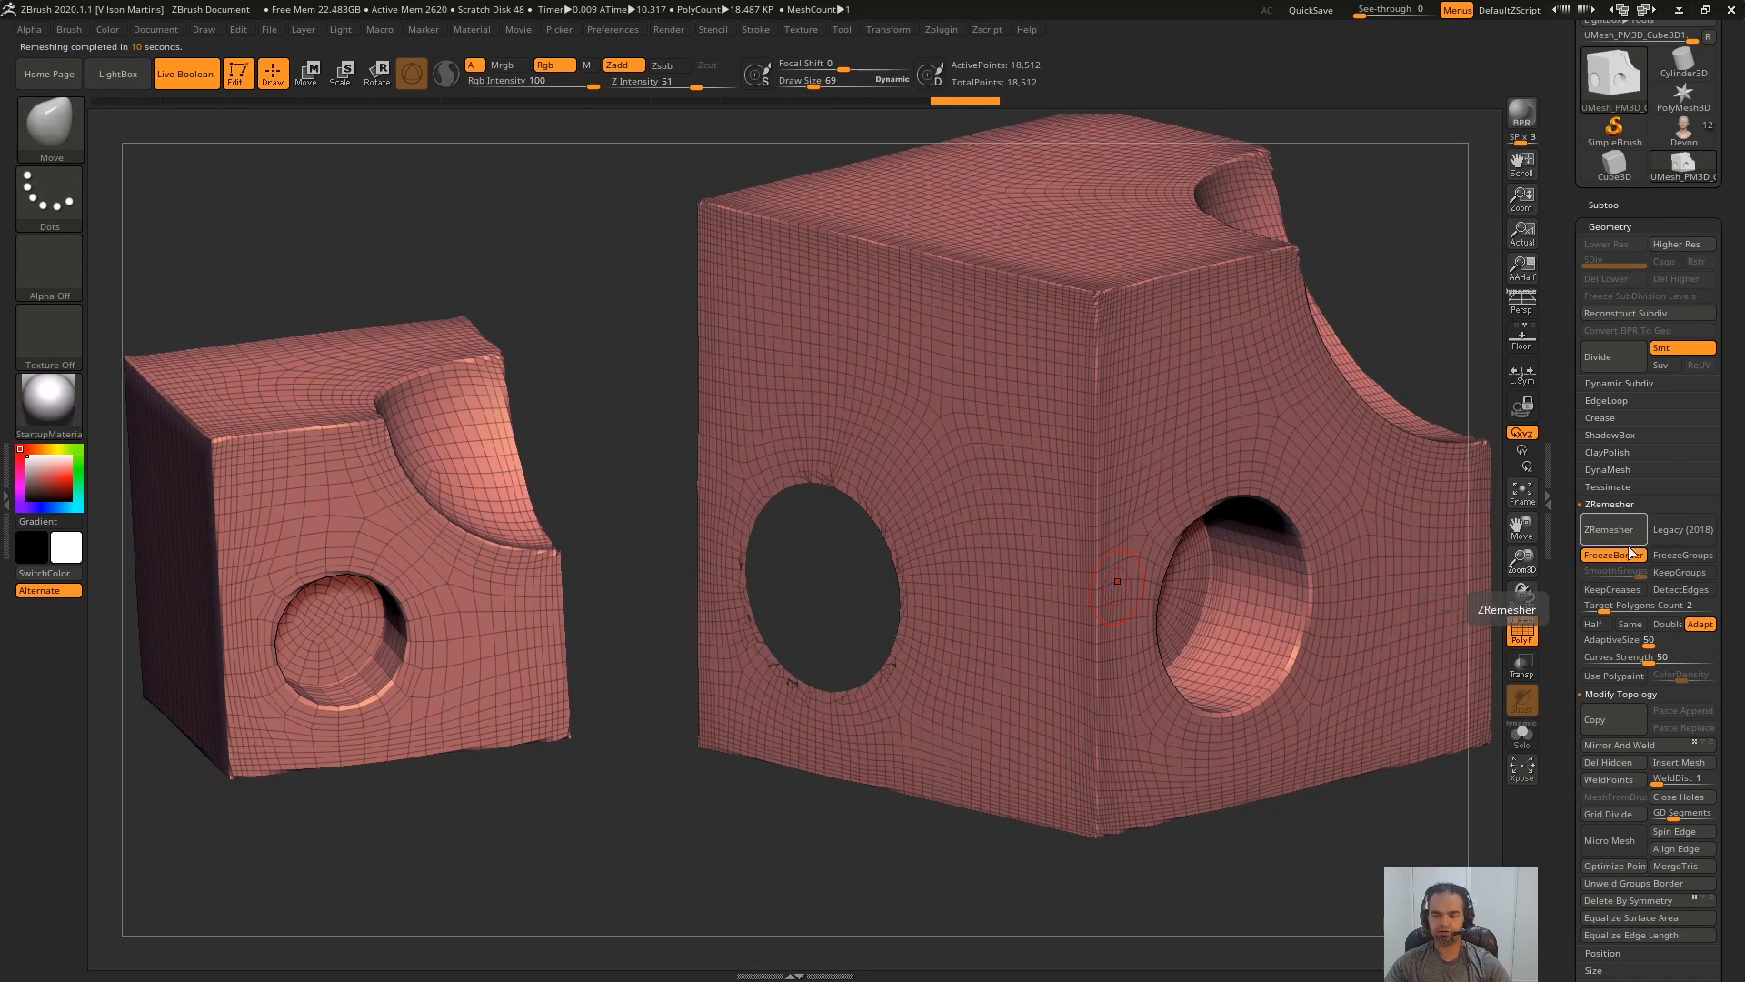
mouse_move(1117, 581)
alt+right_down()
mouse_move(1235, 544)
mouse_move(1091, 497)
mouse_move(1138, 497)
alt+right_up()
- Reduce the brush draw size to 17, try smoothing the irregular polygons on the open hole's rim, and undo it
key(s)
mouse_move(996, 475)
alt+right_down()
mouse_move(1091, 456)
mouse_move(1071, 380)
mouse_move(1111, 442)
mouse_move(936, 518)
mouse_move(1110, 485)
alt+right_up()
key(s)
drag(1054, 468, 991, 457)
mouse_move(986, 456)
alt+right_down()
mouse_move(937, 489)
mouse_move(961, 440)
mouse_move(1149, 433)
alt+right_up()
key(s)
mouse_move(1148, 431)
mouse_down()
mouse_move(864, 474)
mouse_move(1091, 421)
mouse_up()
key(bracketright)
shift+drag(936, 436, 924, 428)
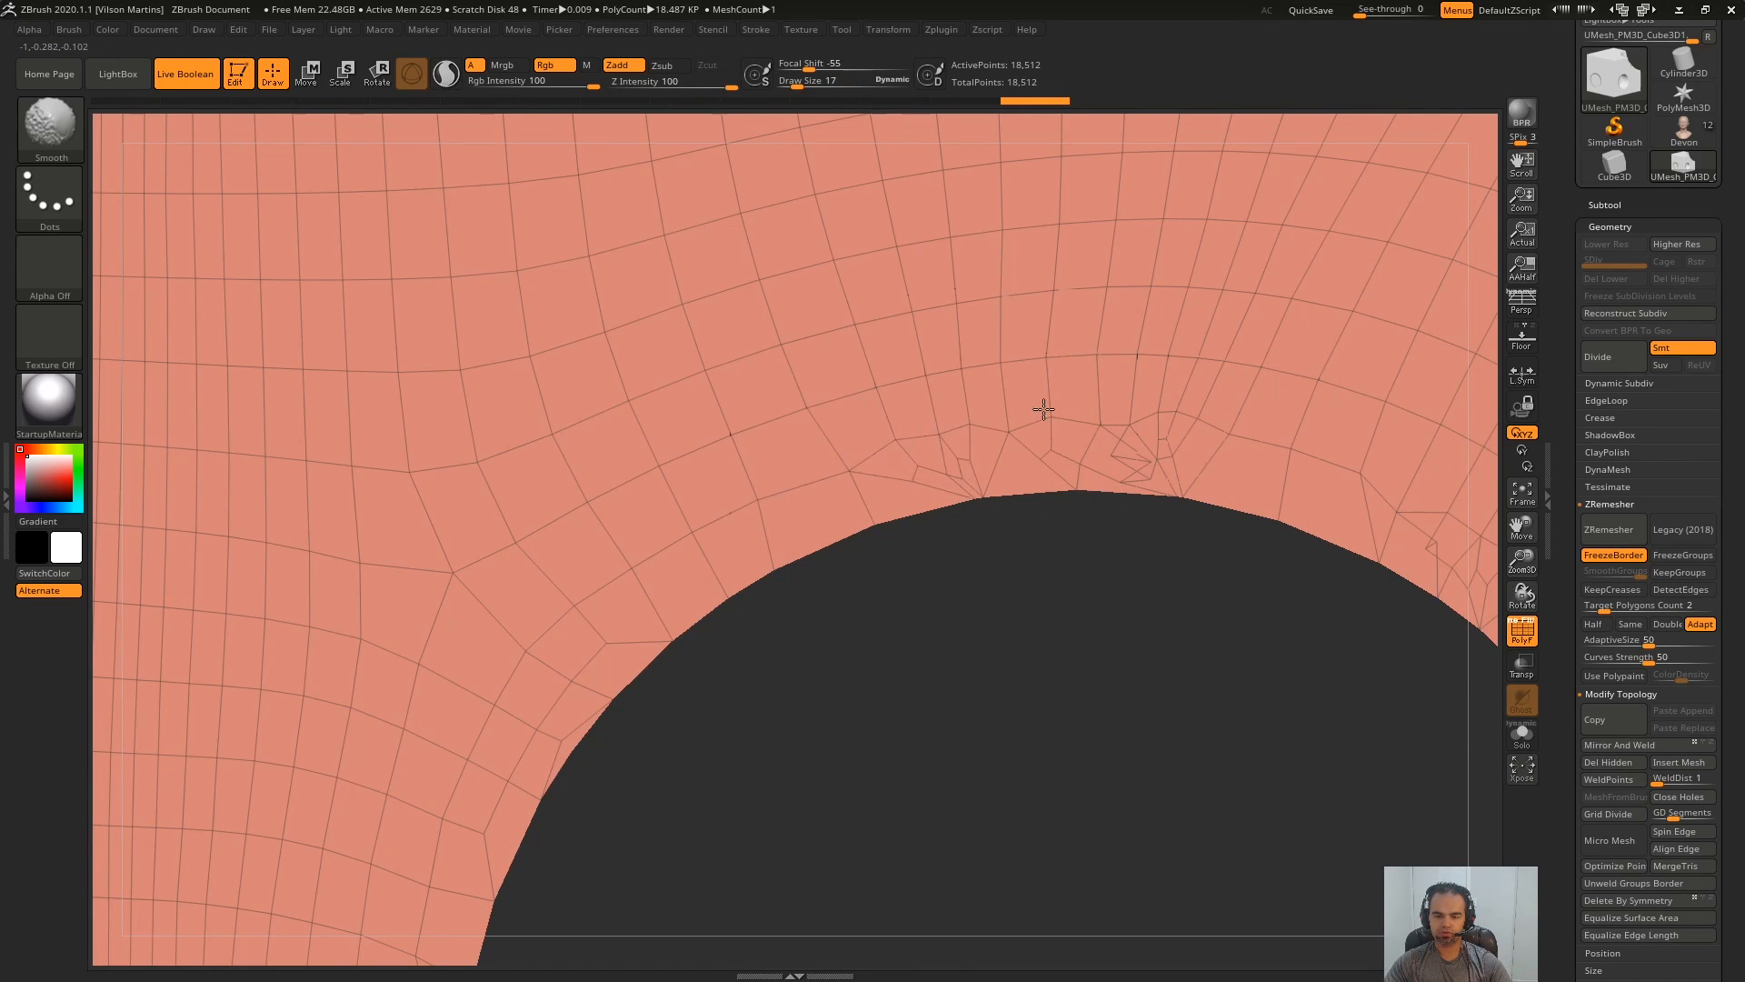
key(ctrl+z)
- Open the Deformation settings of the remeshed cube
click(1644, 224)
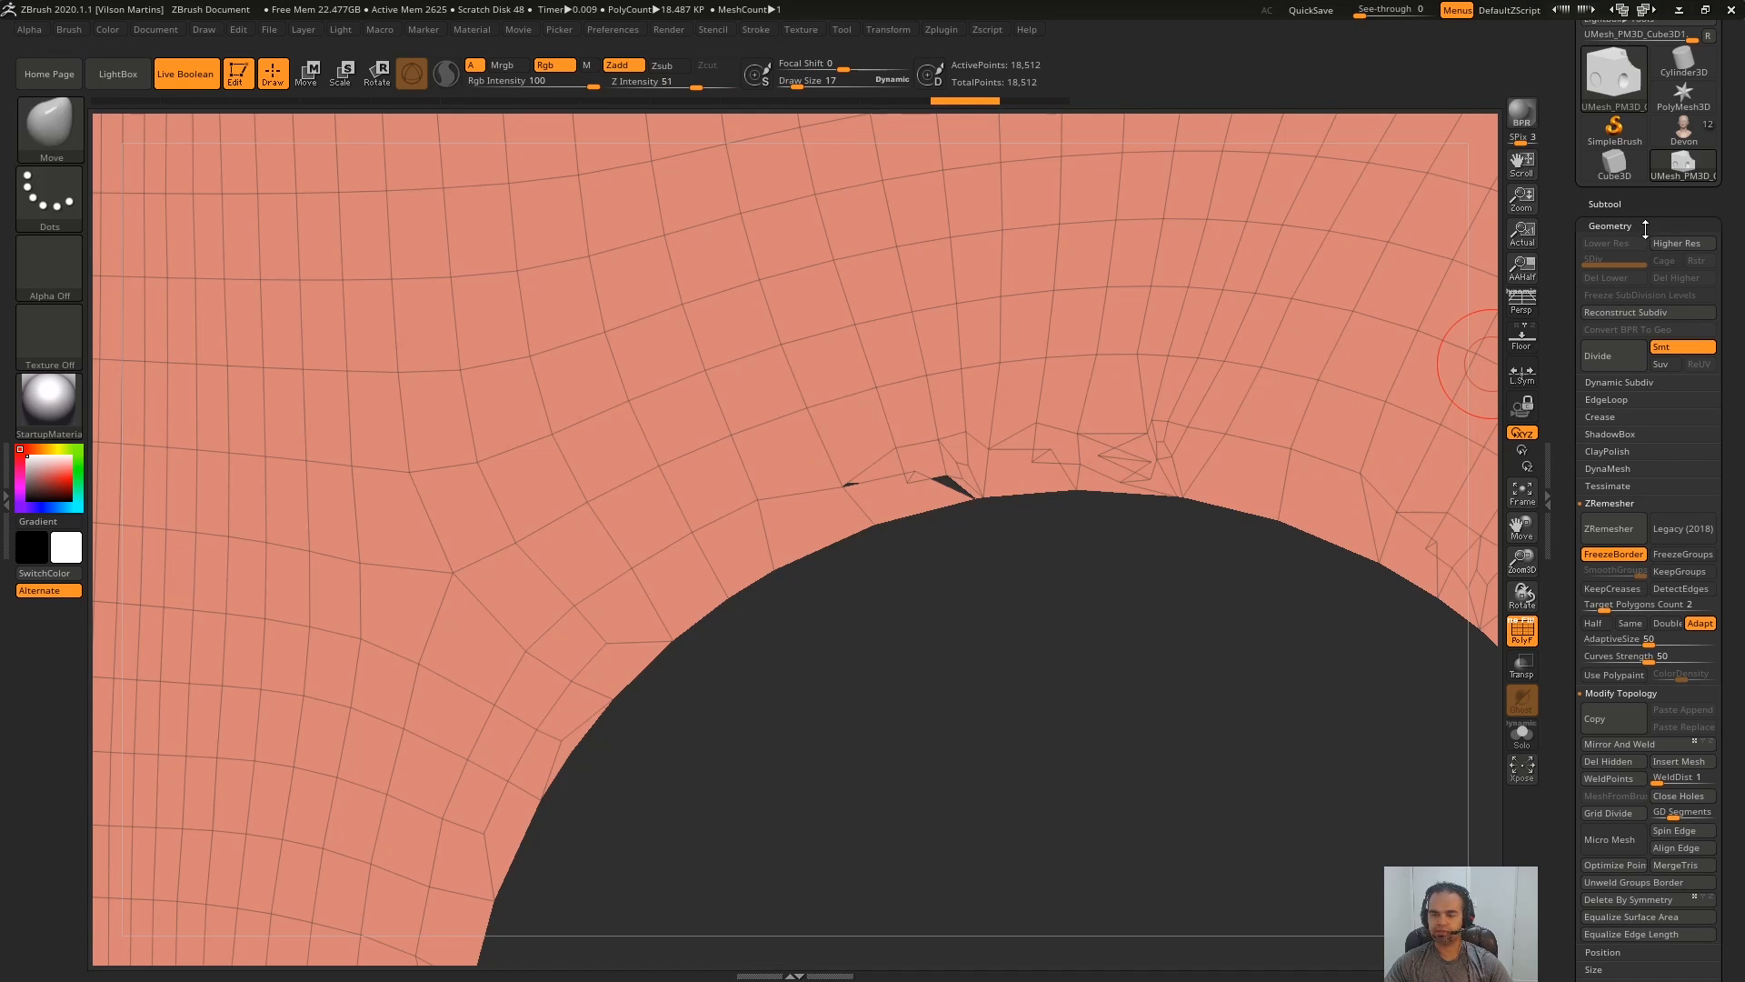
click(1644, 398)
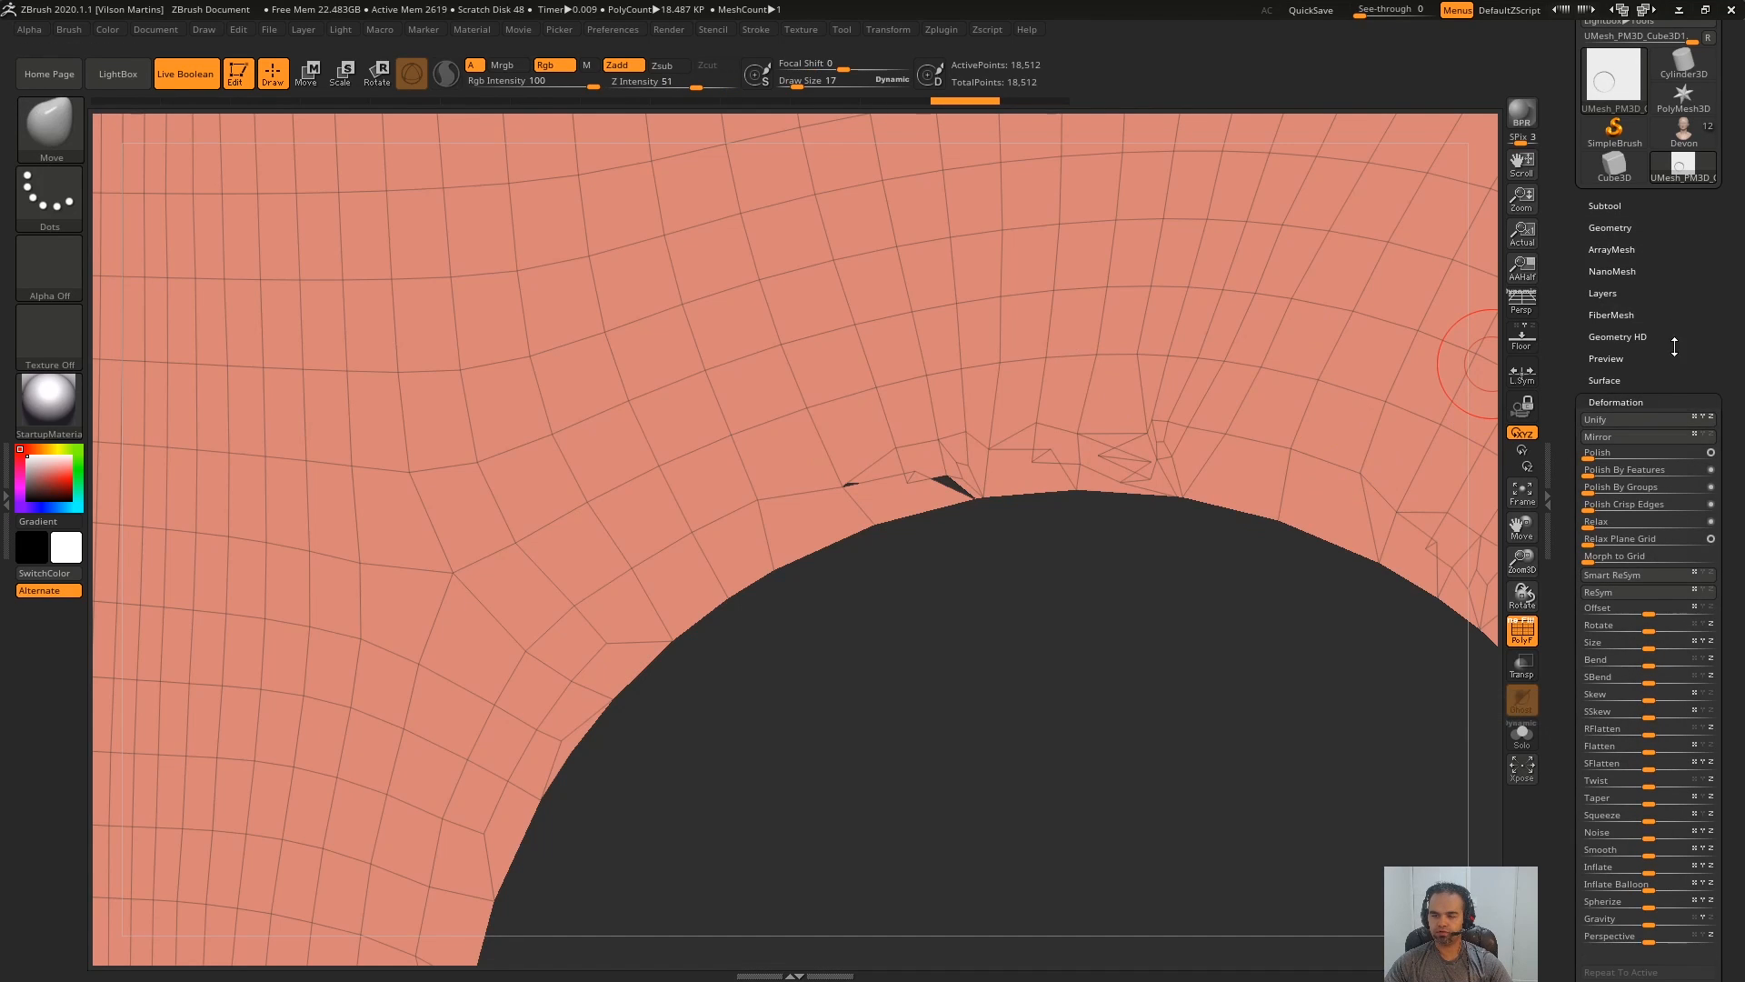
scroll(1649, 449, down, 1)
- Try Polish By Features on the remeshed cube, compare the hole's rim with and without it, and undo the polish
drag(1651, 455, 1700, 460)
key(ctrl+z)
ctrl+right_drag(1260, 597, 1029, 452)
ctrl+right_drag(1185, 402, 1145, 650)
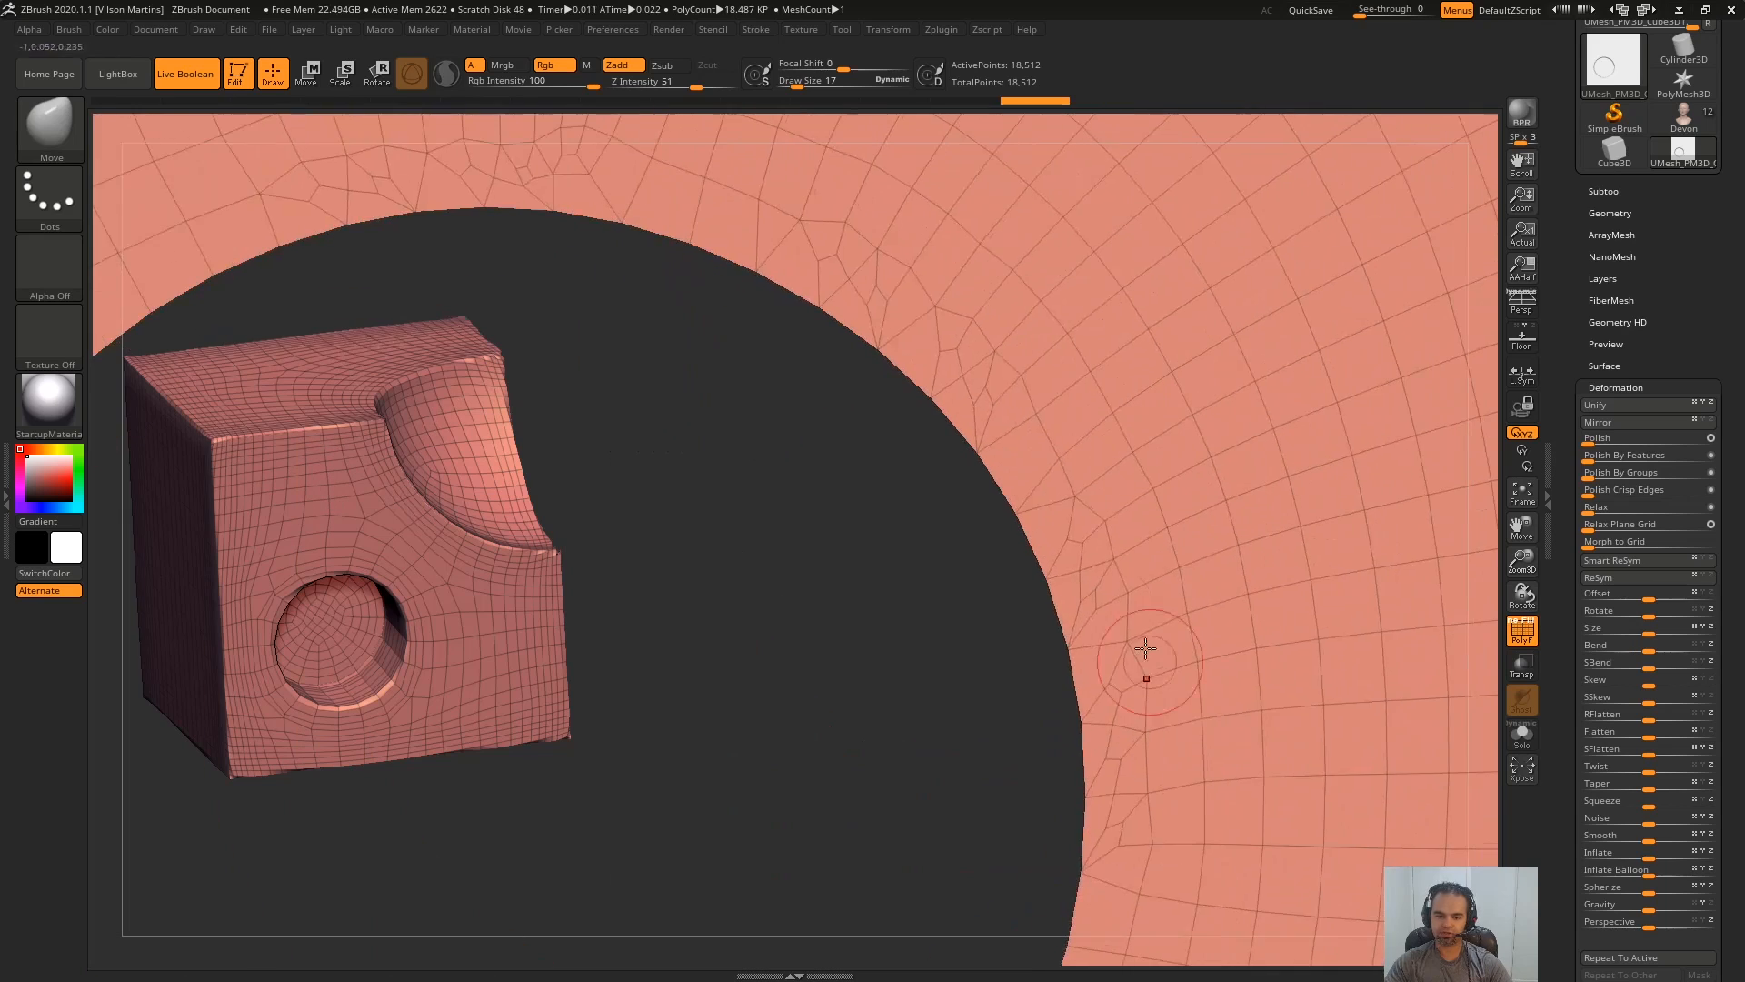
key(ctrl+shift+z)
key(ctrl+z)
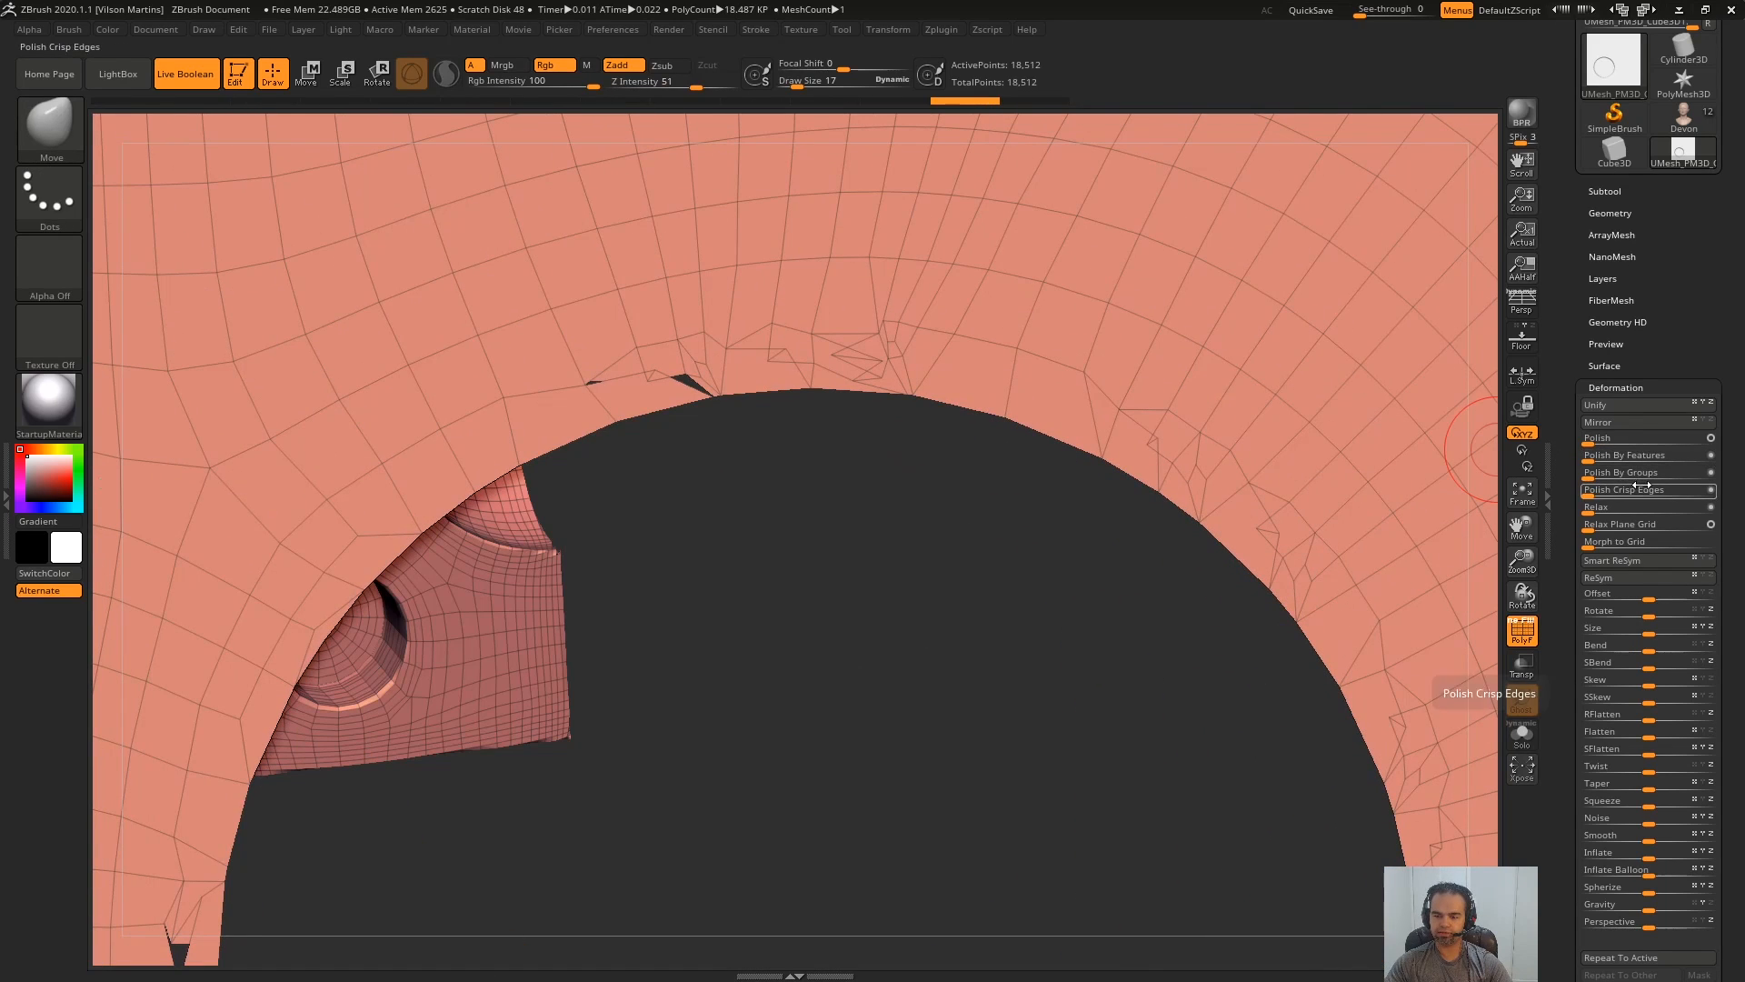
- Apply Polish By Features to the remeshed cube and inspect the topology around the open hole's rim
drag(1633, 459, 1709, 459)
ctrl+right_drag(1056, 569, 733, 587)
ctrl+right_drag(1081, 472, 1115, 538)
alt+right_drag(1114, 538, 1073, 431)
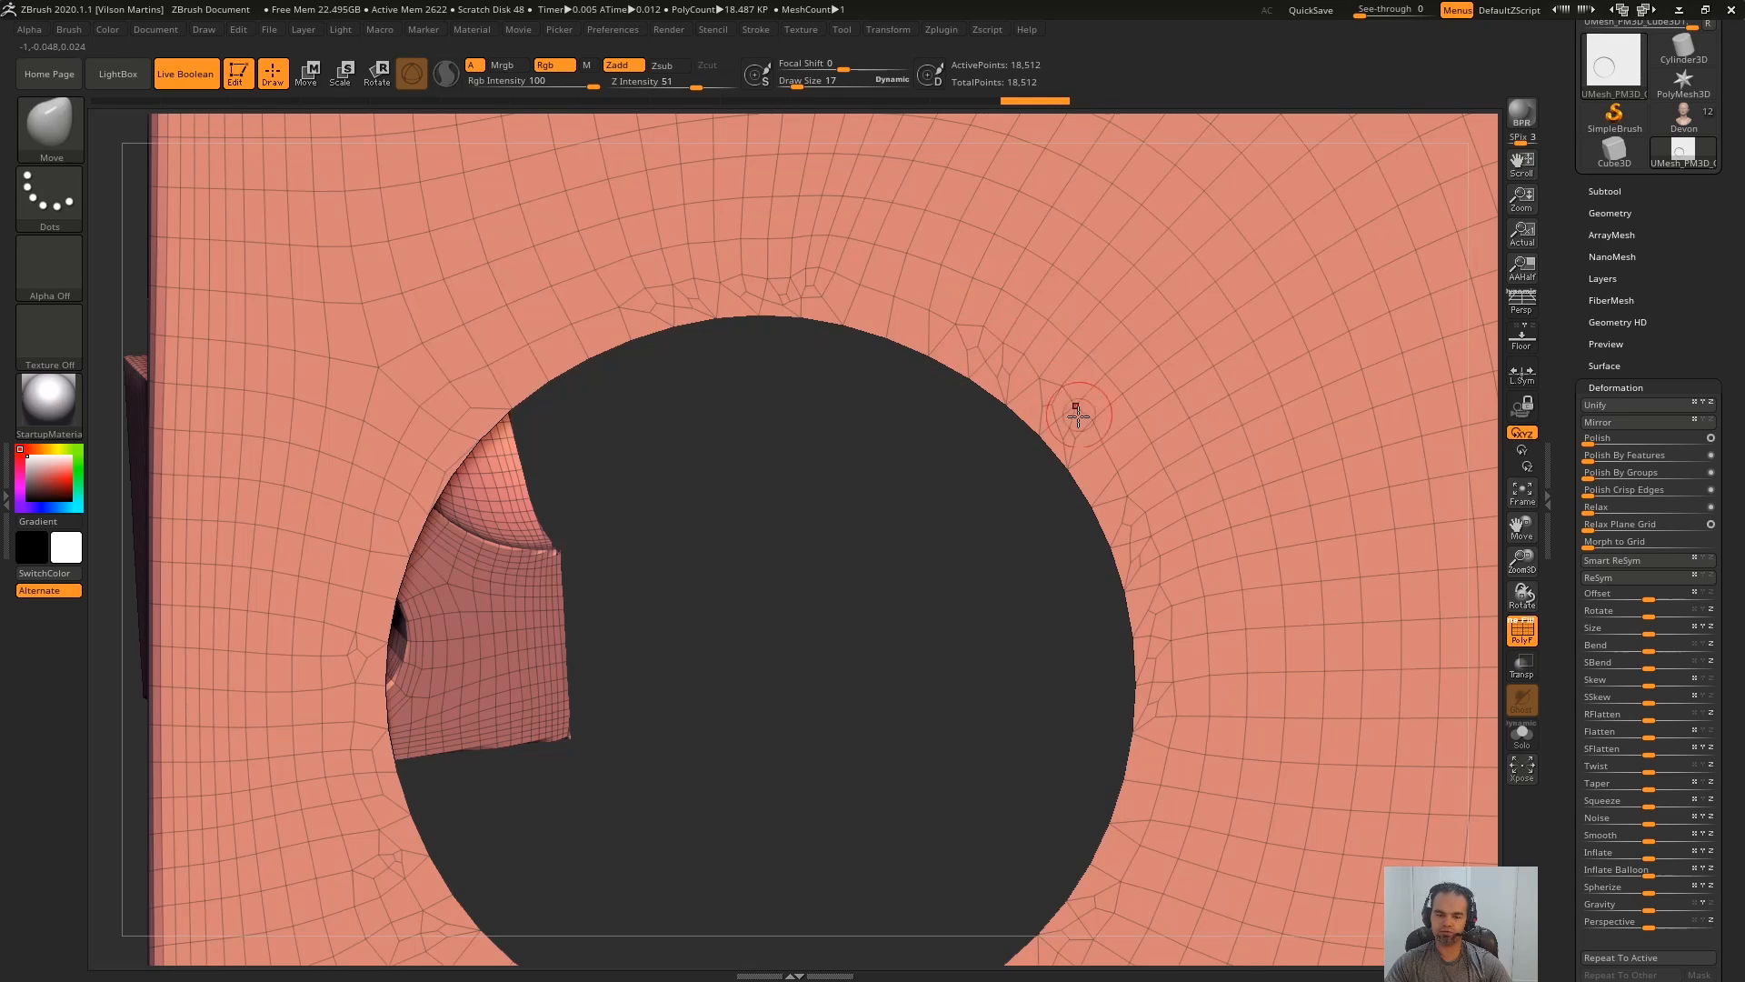
- Examine the polished topology around the open hole's rim and reopen the Geometry settings with the ZRemesher options
mouse_move(1167, 664)
alt+right_down()
mouse_move(1172, 454)
mouse_move(1164, 900)
alt+right_up()
ctrl+right_drag(1067, 596, 1064, 651)
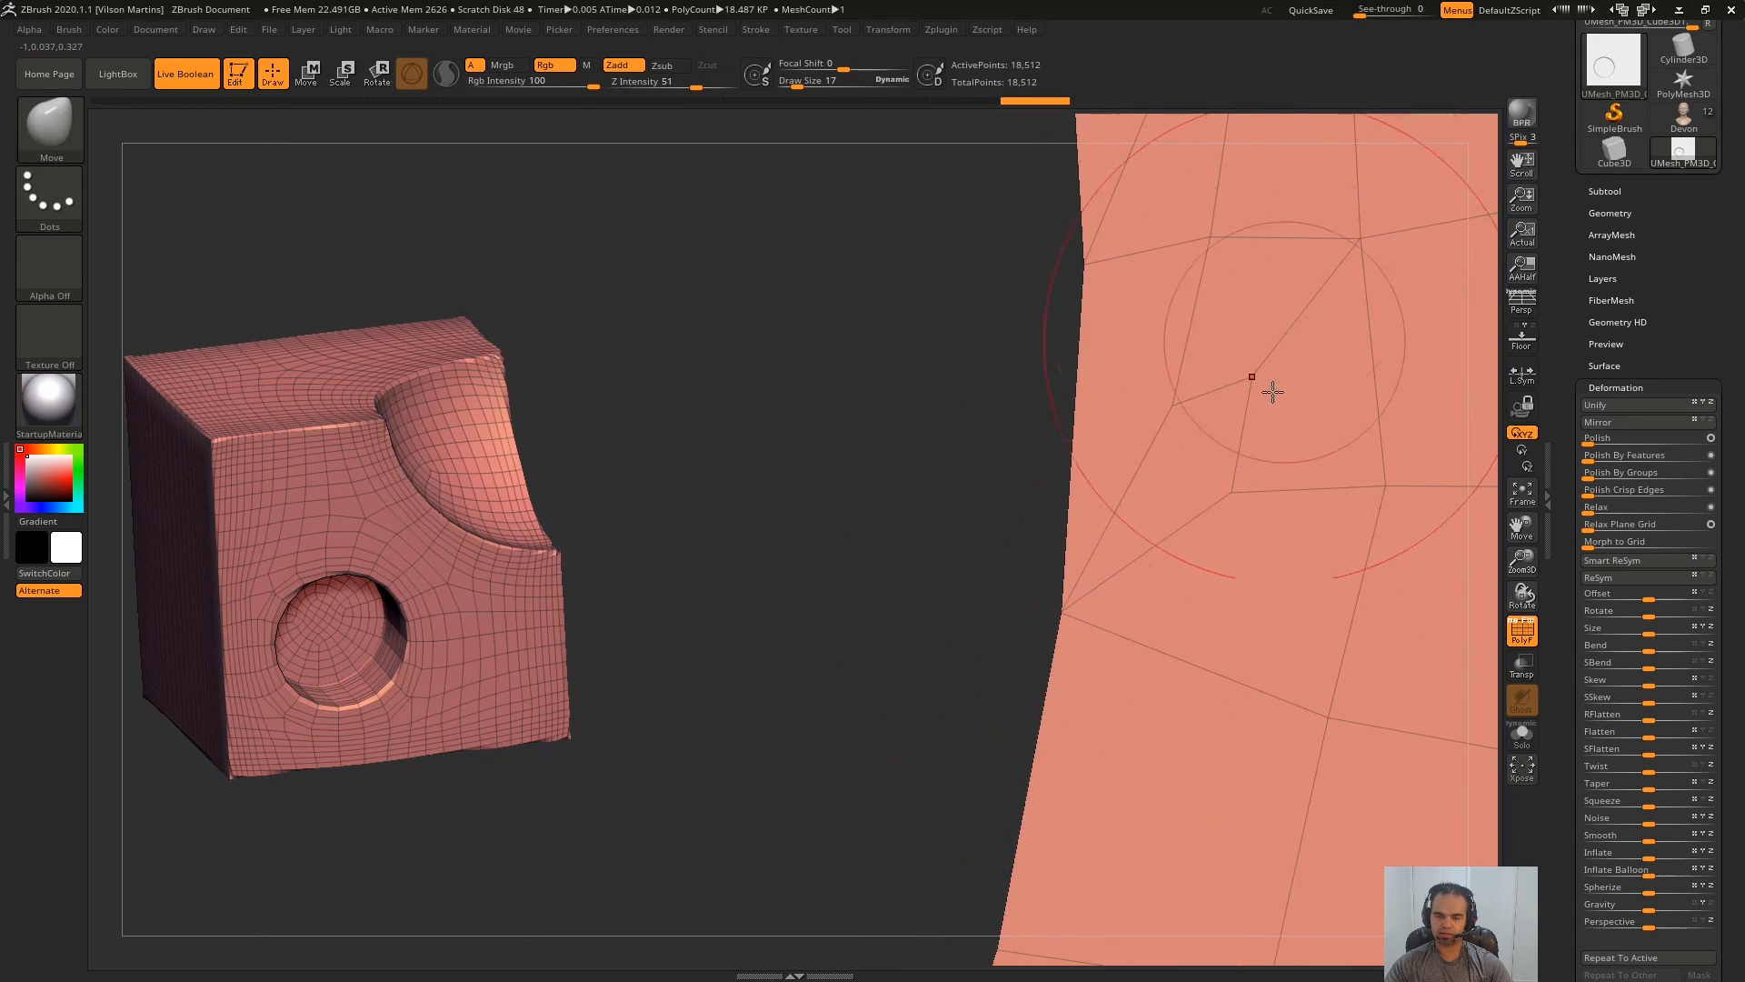
ctrl+right_drag(1150, 581, 1134, 409)
alt+right_drag(1082, 604, 1154, 324)
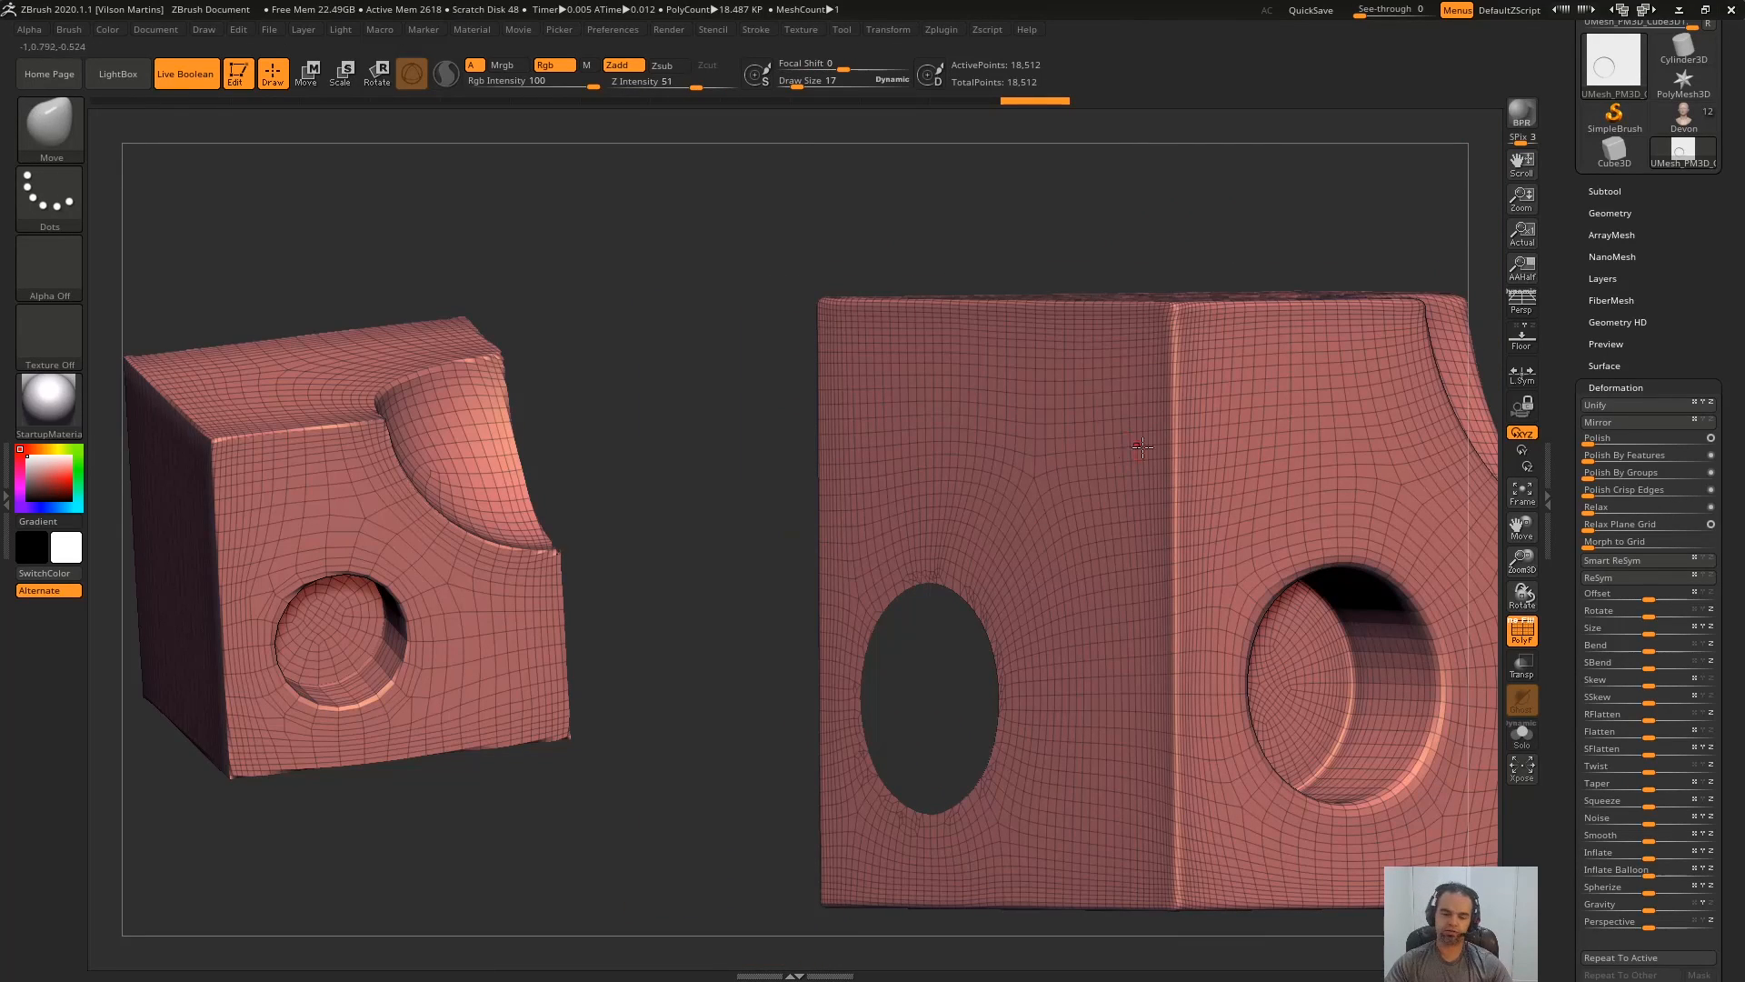
click(1635, 210)
mouse_move(1018, 491)
right_down()
mouse_move(1127, 436)
mouse_move(996, 498)
right_up()
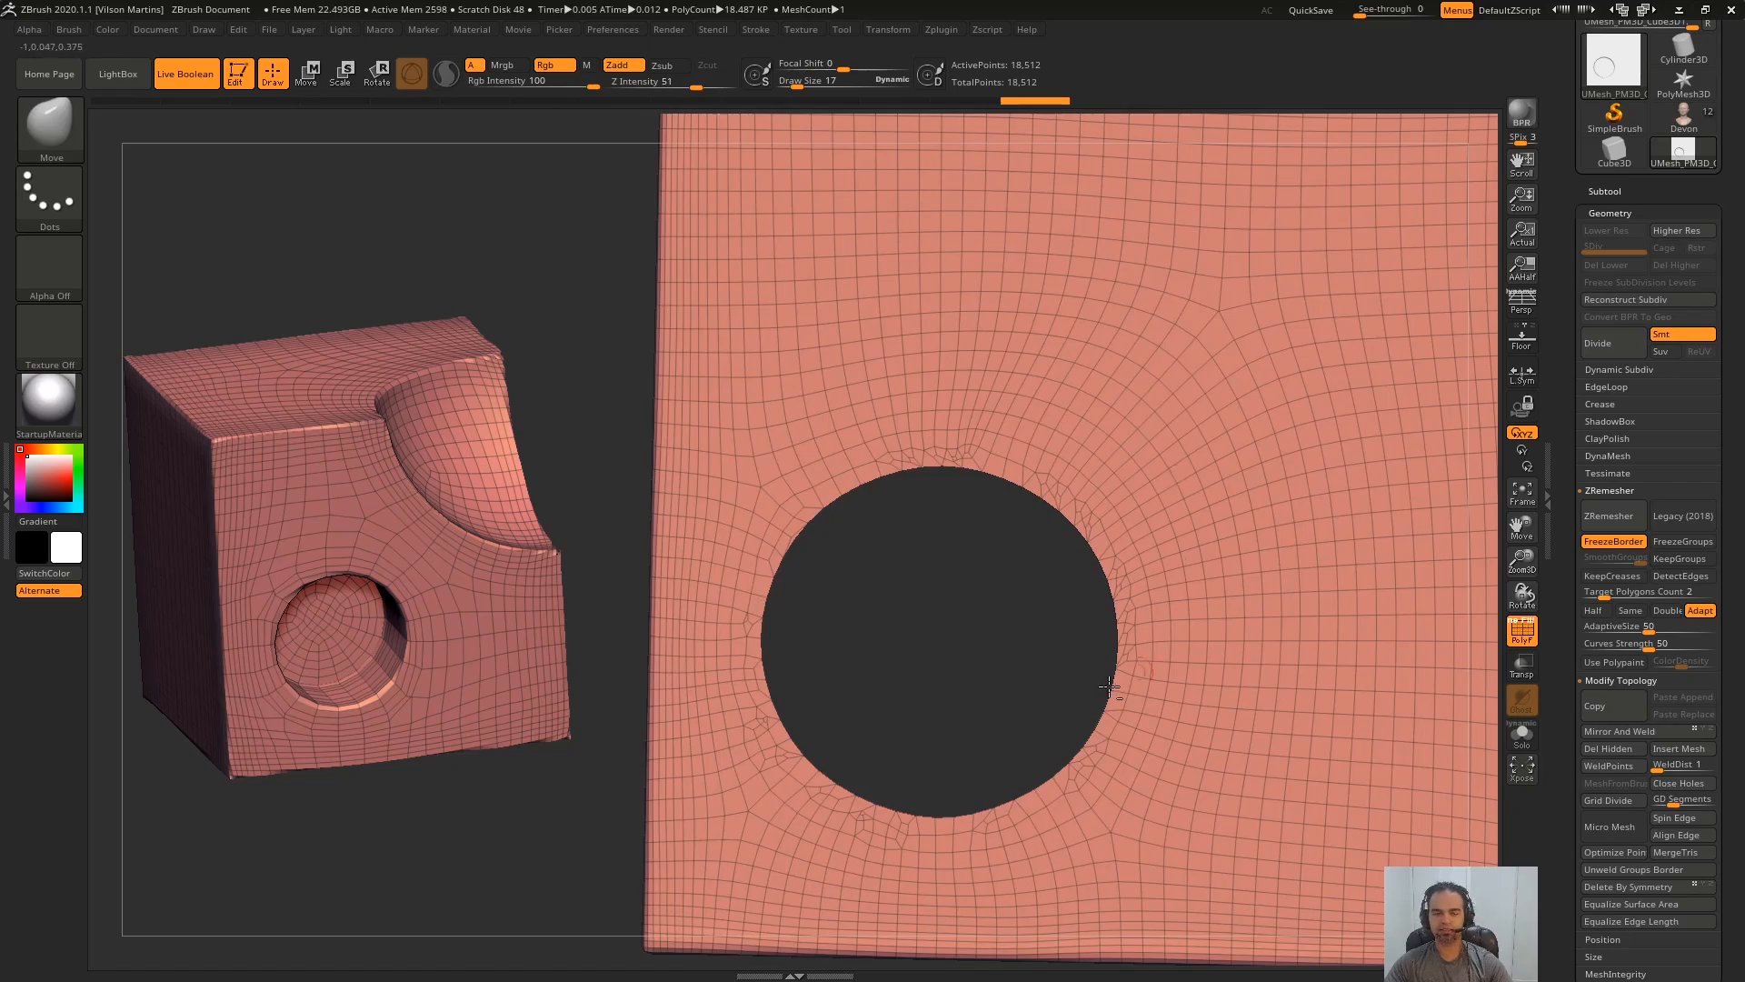
right_drag(1109, 687, 1227, 418)
right_drag(1227, 418, 1272, 350)
right_drag(1272, 350, 1231, 401)
- Leave a snapshot of the polished cube on the canvas and undo both the polish and the remesh on the working cube
key(shift+s)
alt+right_drag(1015, 199, 1473, 391)
key(ctrl+z)
key(ctrl+z)
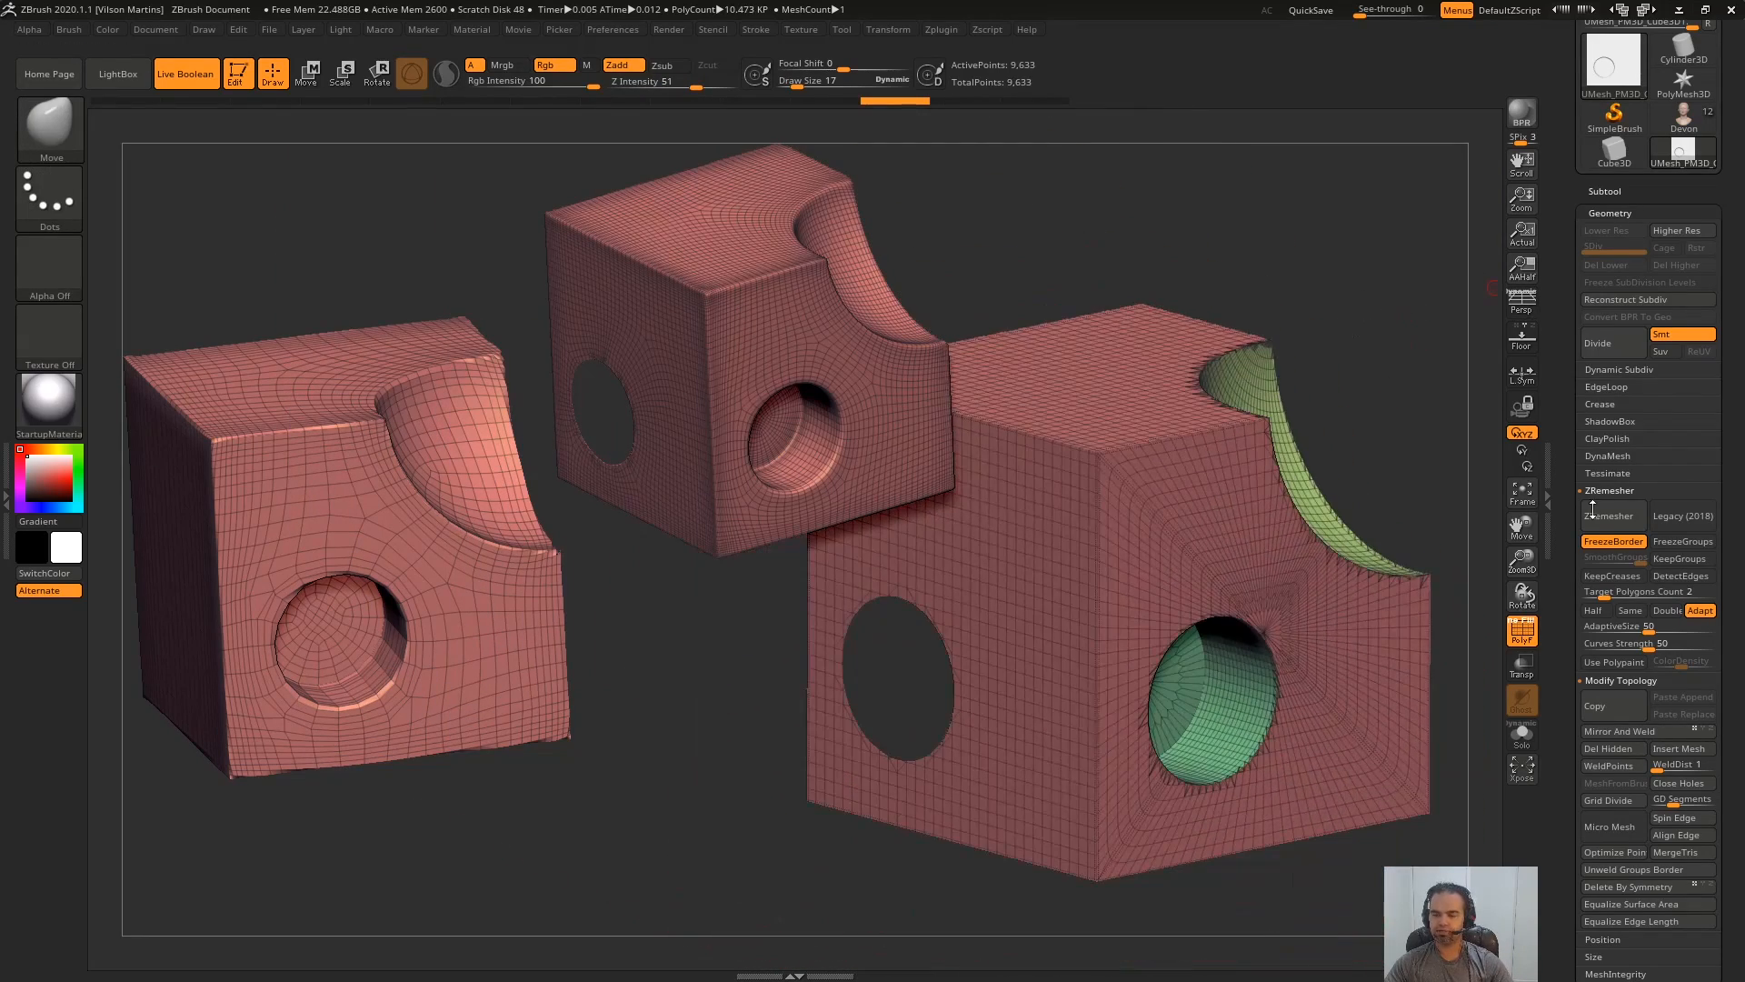
- ZRemesh the fully unhidden cube, including the side hole's disc, with FreezeBorder off and FreezeGroups on
click(1613, 541)
click(1682, 541)
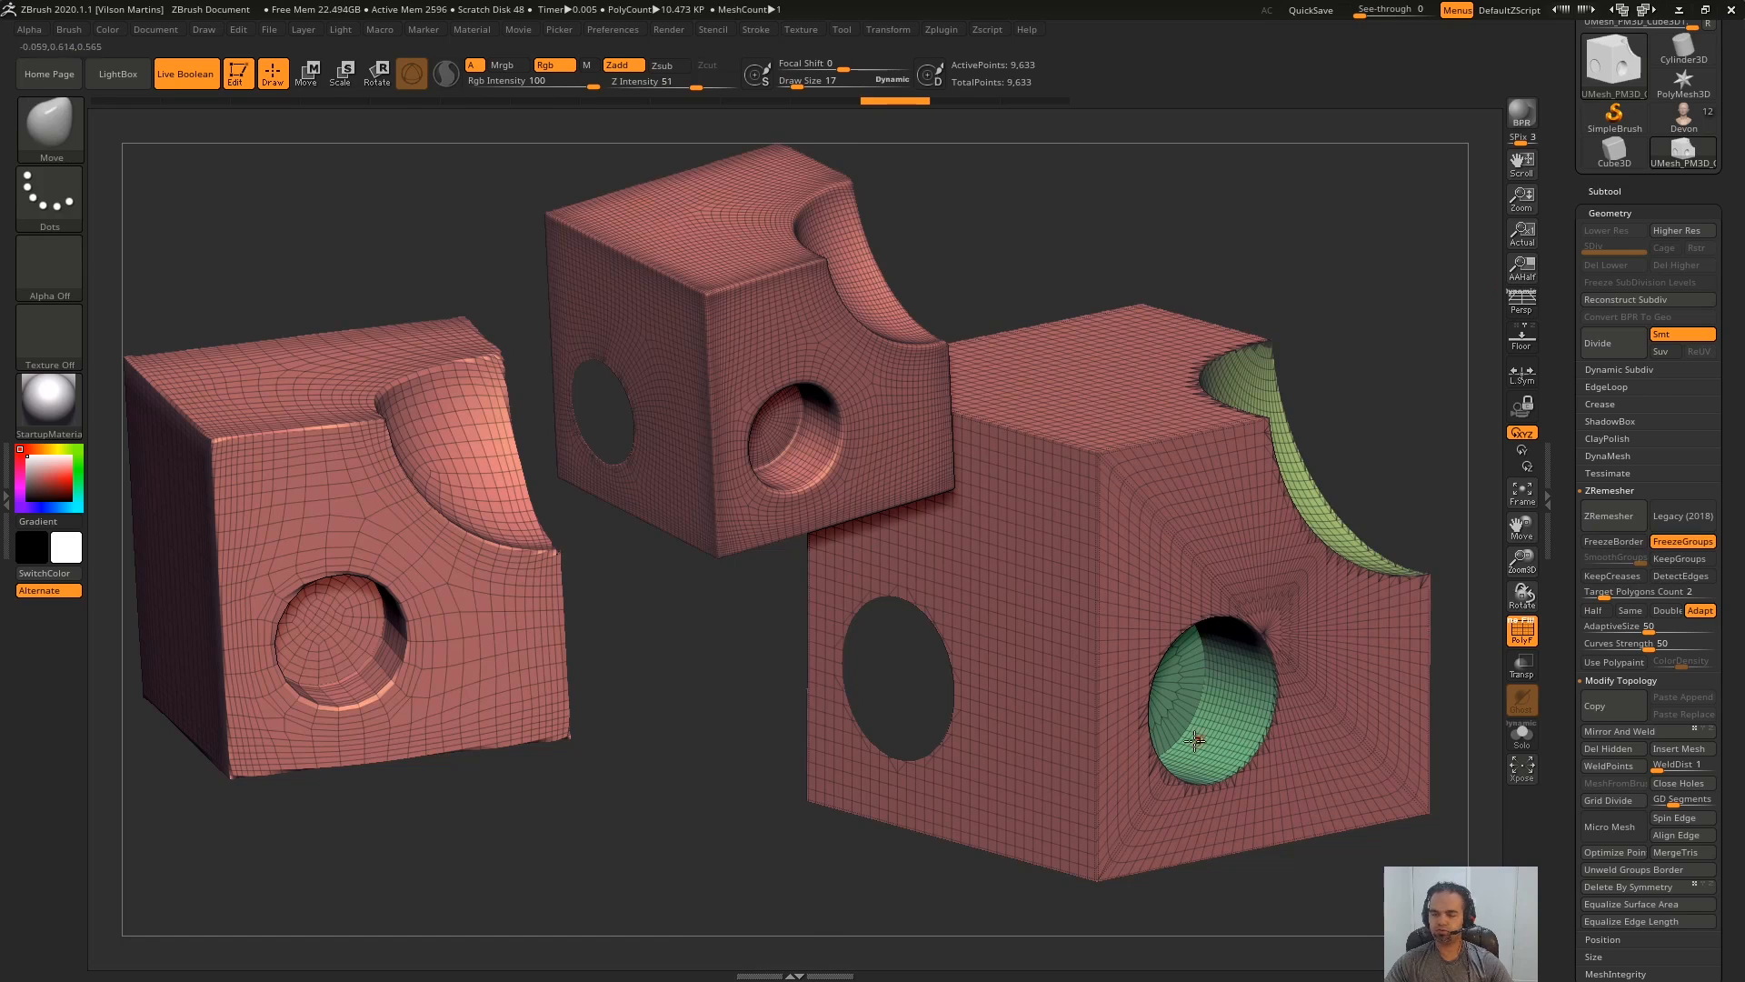
ctrl+shift+click(1320, 391)
ctrl+shift+click(1371, 383)
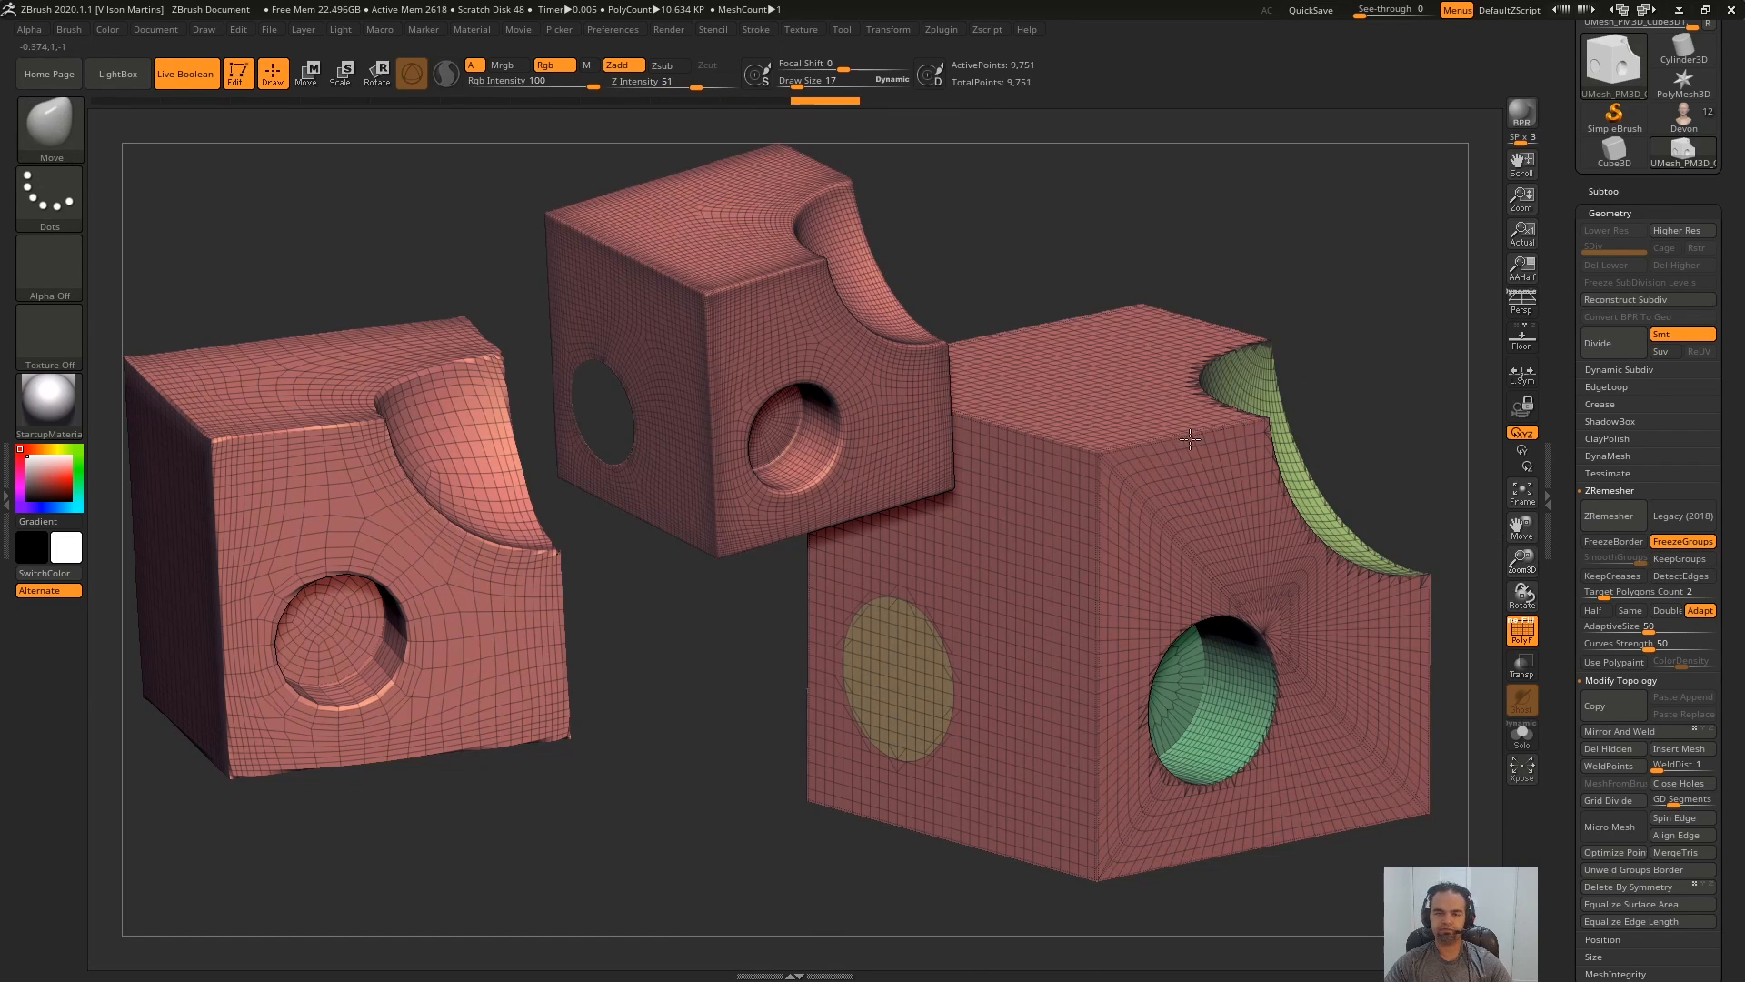
drag(1396, 400, 1459, 436)
click(1609, 515)
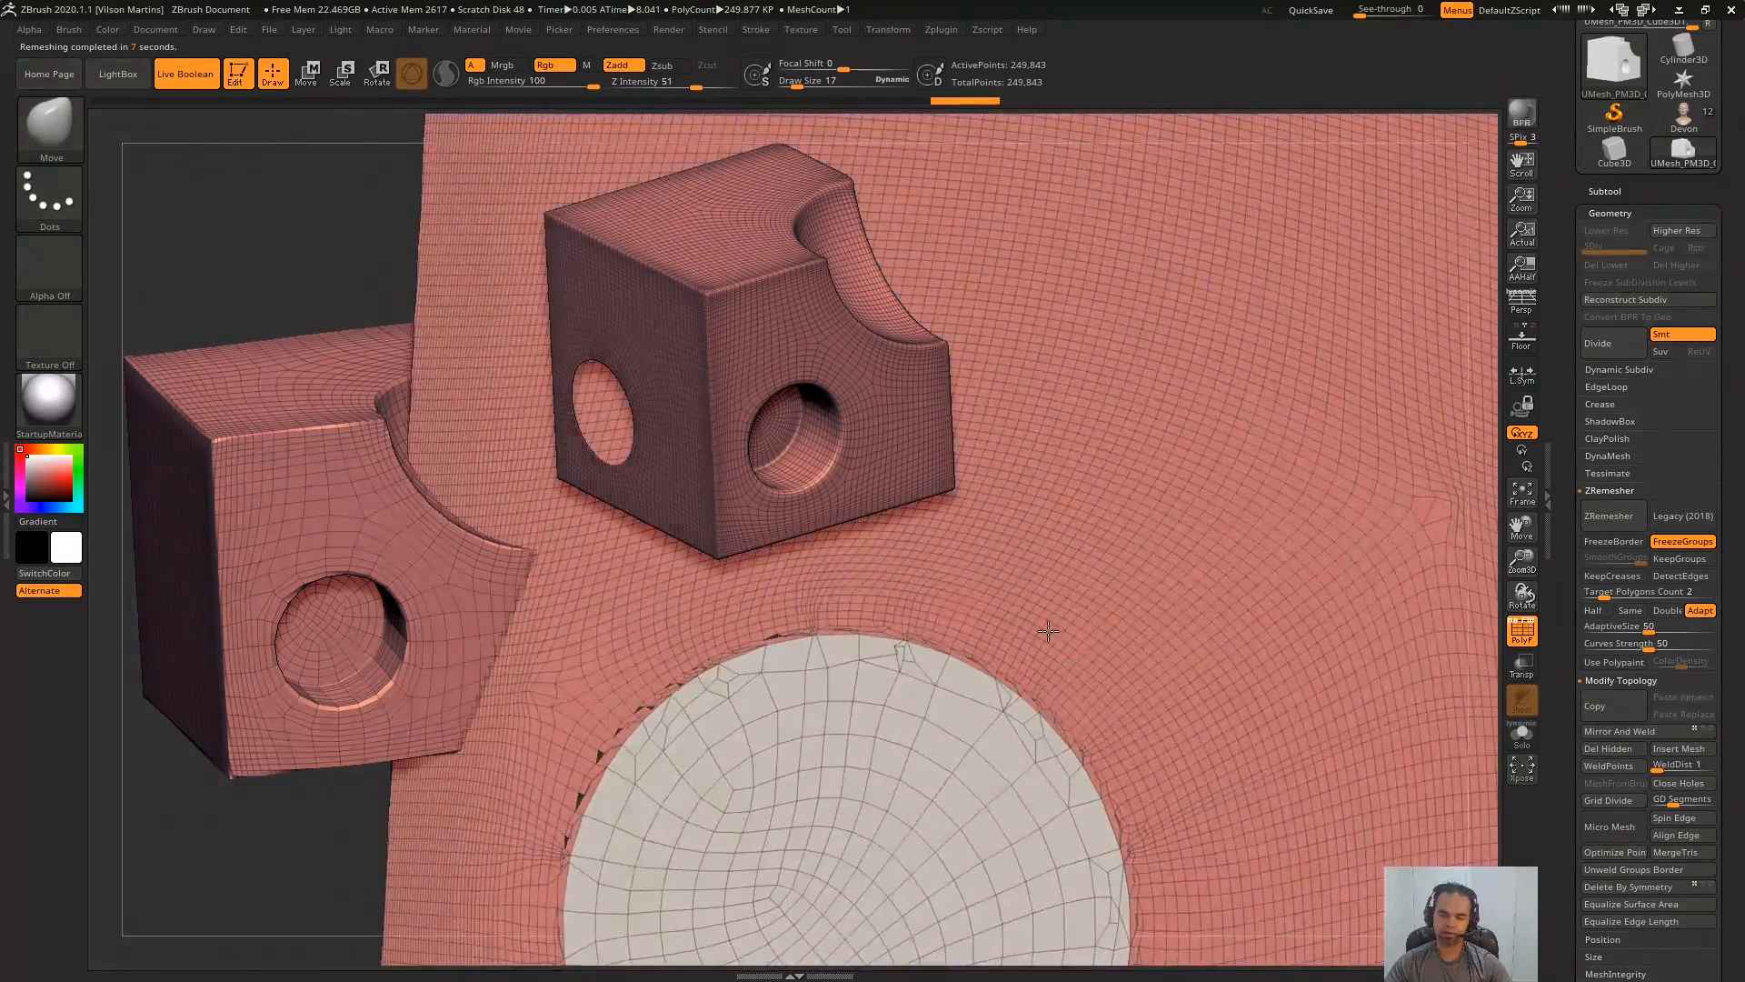
- Inspect the remeshed polygons along the side disc's border and reduce the brush draw size to 2
alt+right_drag(1048, 631, 1253, 517)
alt+right_drag(1248, 518, 1206, 652)
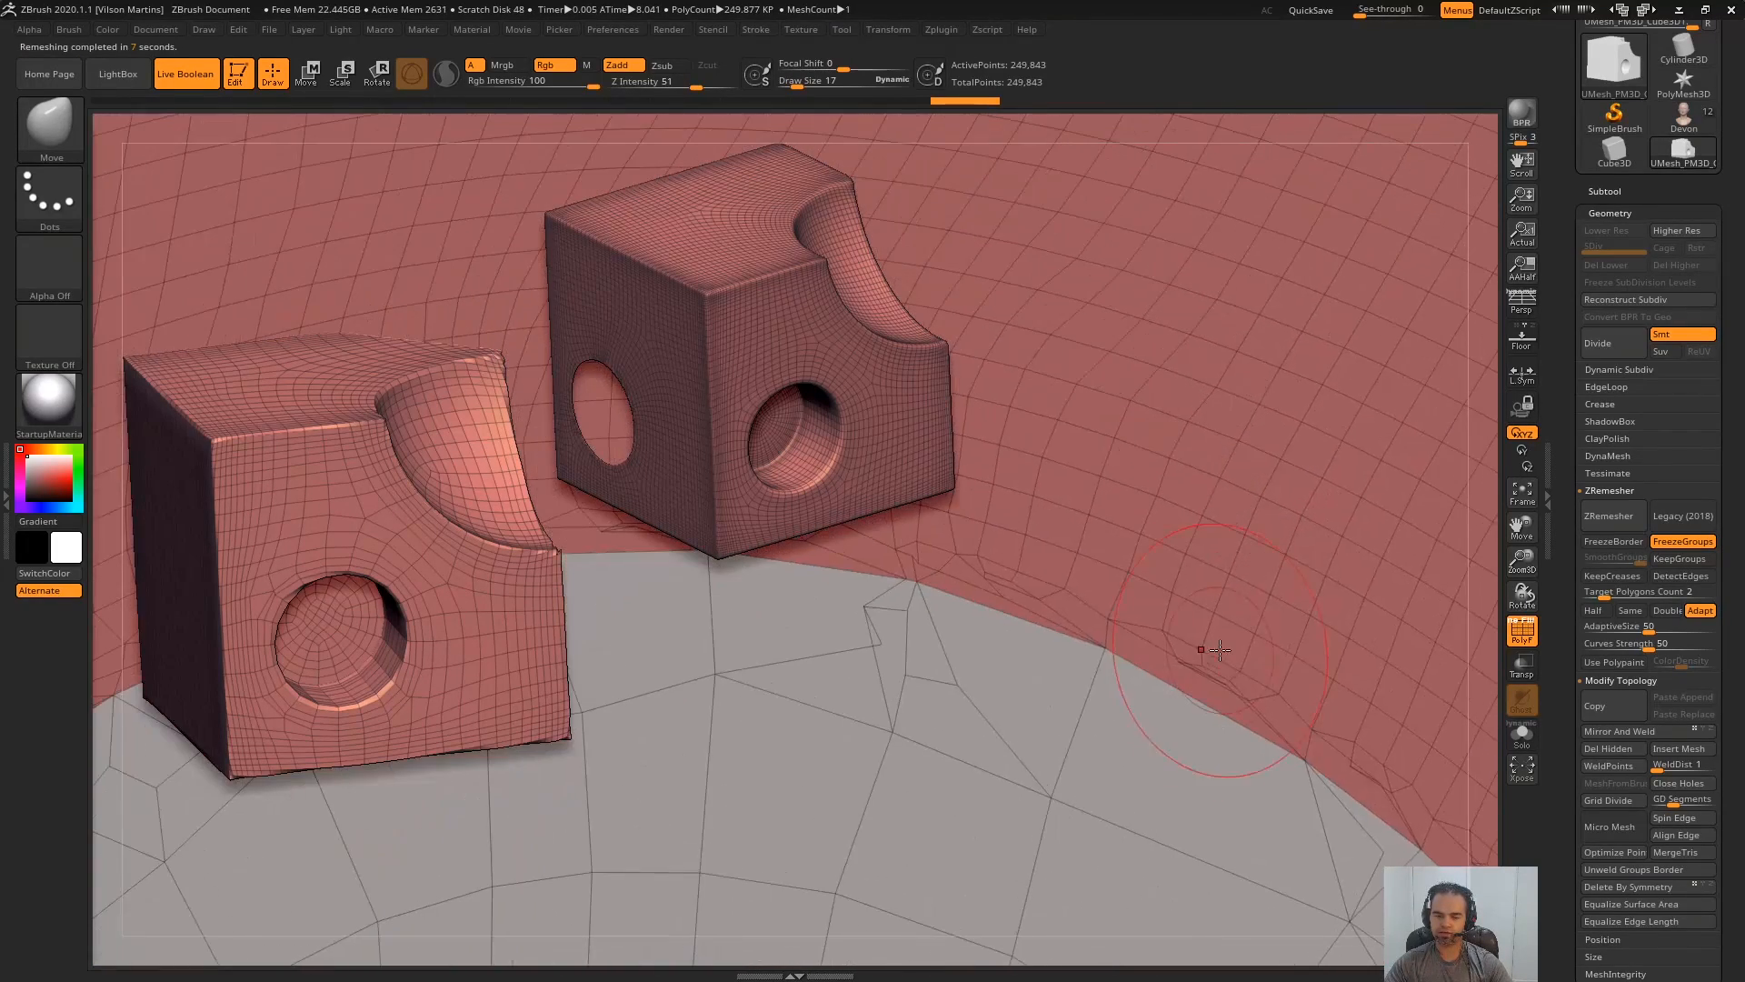
key(s)
drag(1199, 664, 1189, 663)
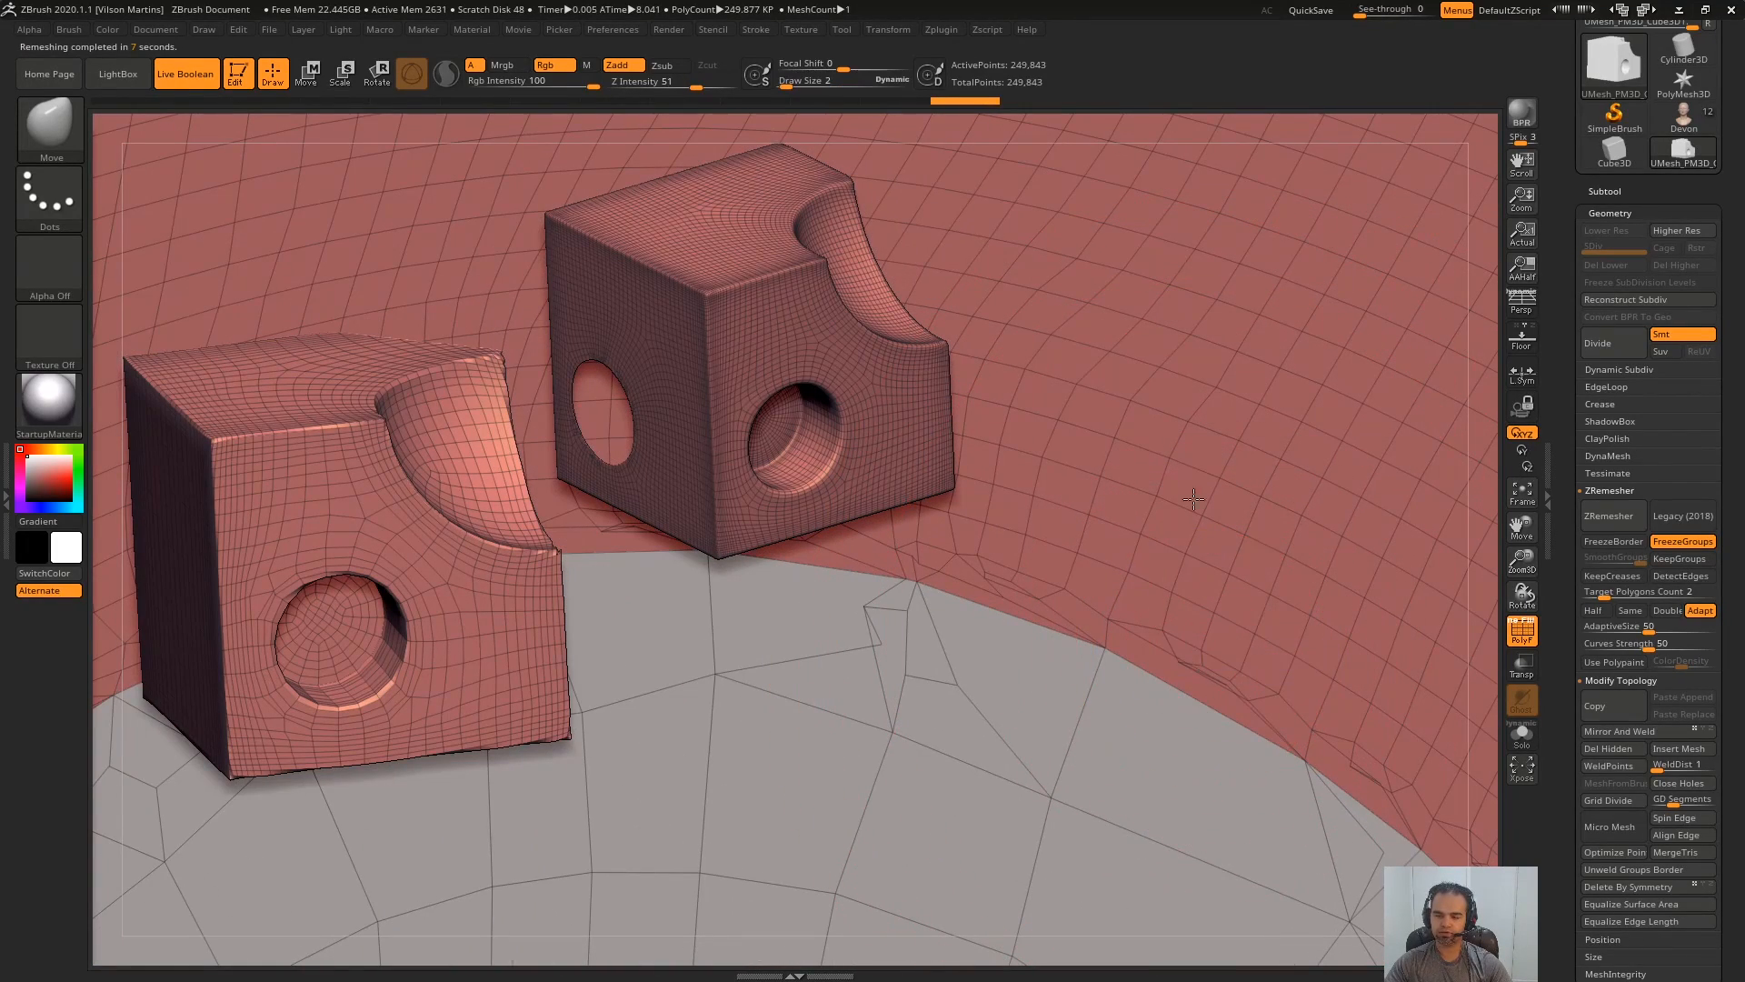
- Smooth the FreezeGroups remesh with Polish By Features and Polish By Groups in the Deformation settings
click(1659, 213)
click(1622, 387)
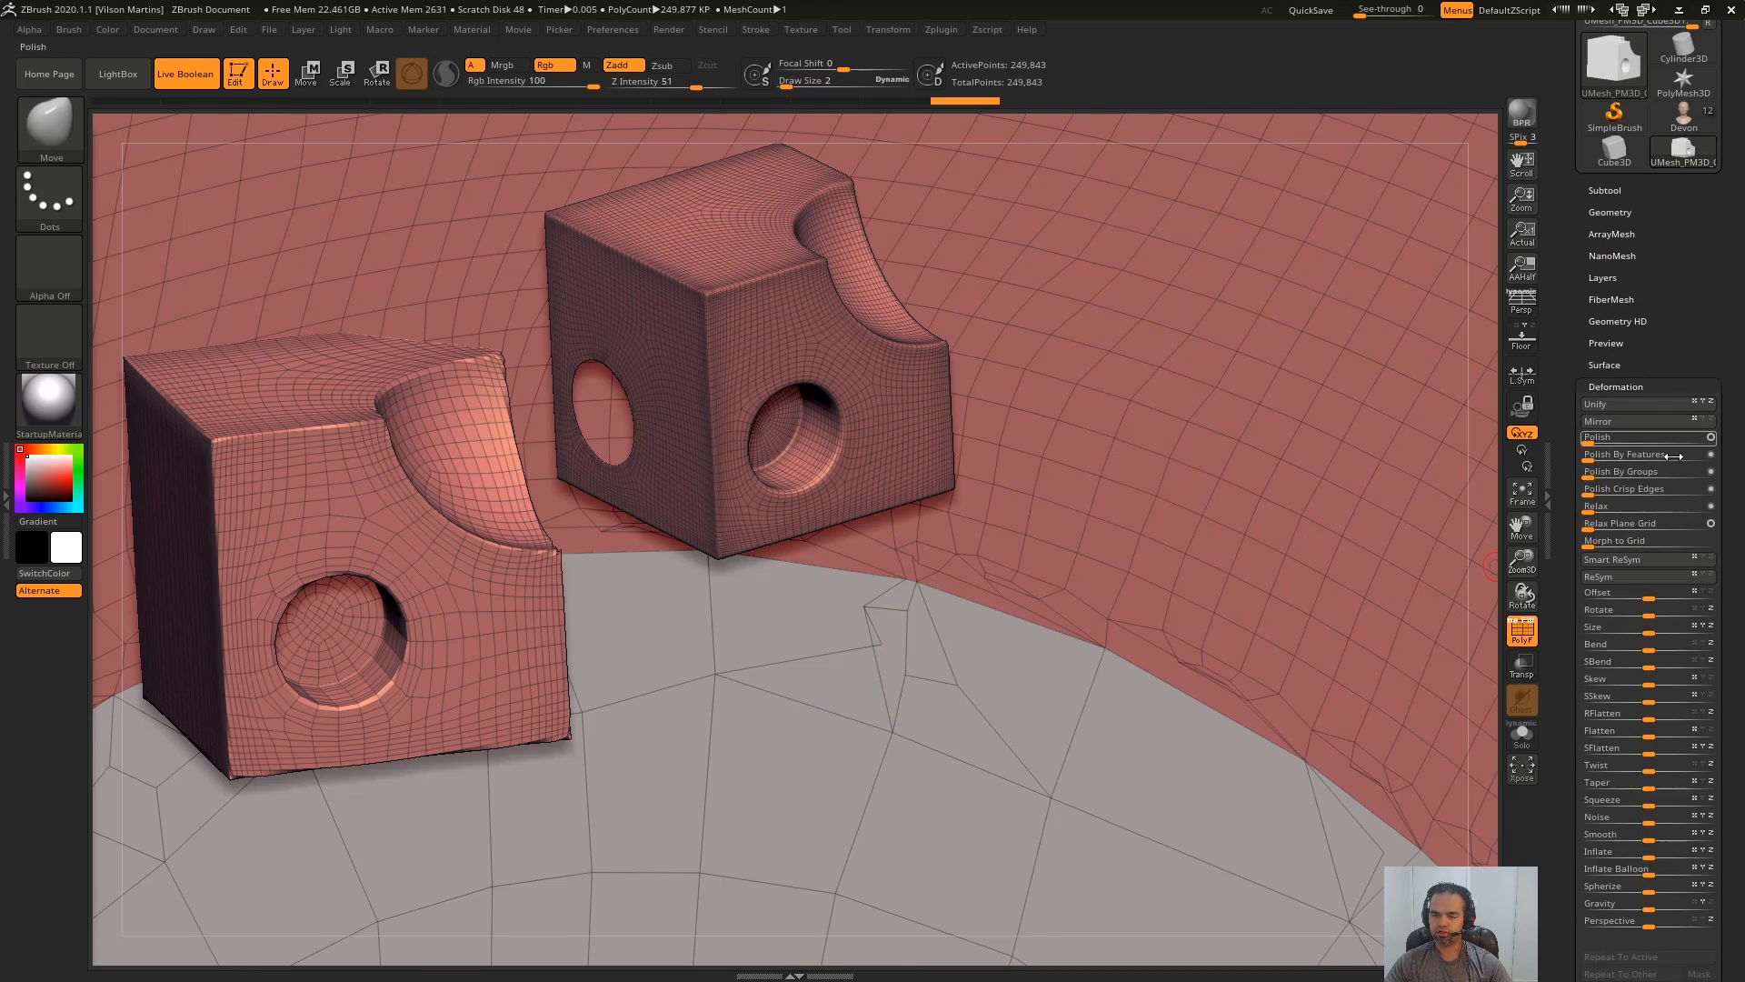
click(1602, 462)
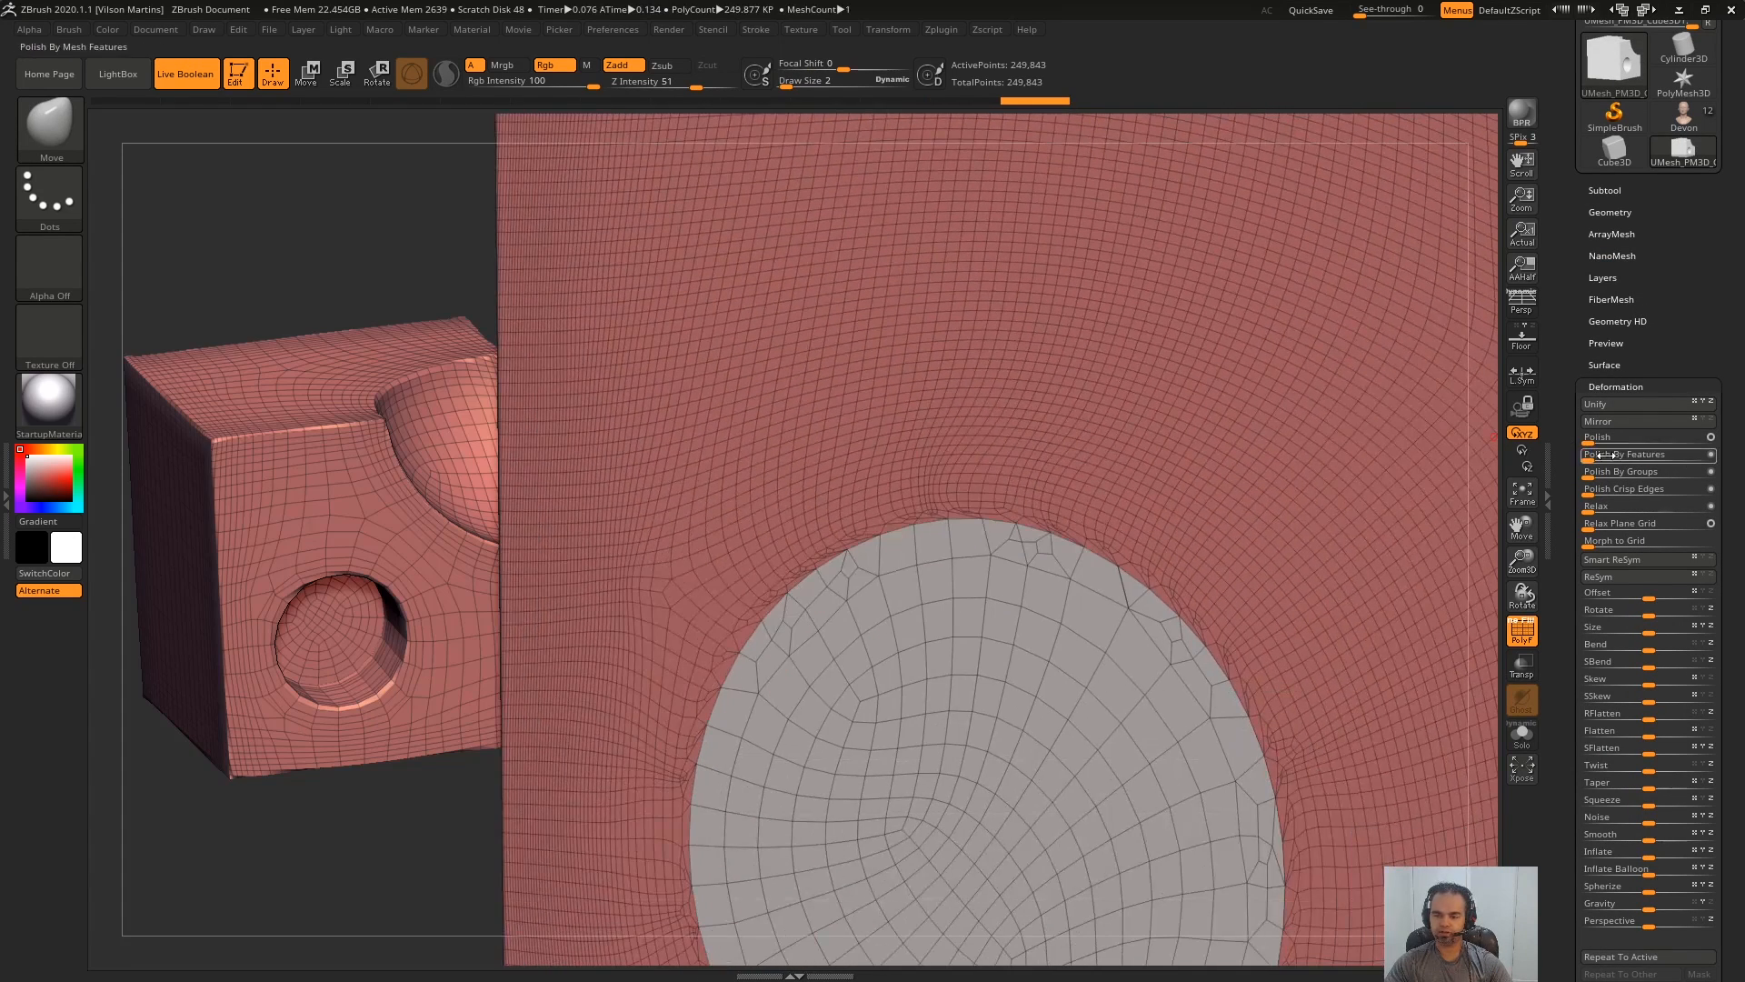
click(1621, 472)
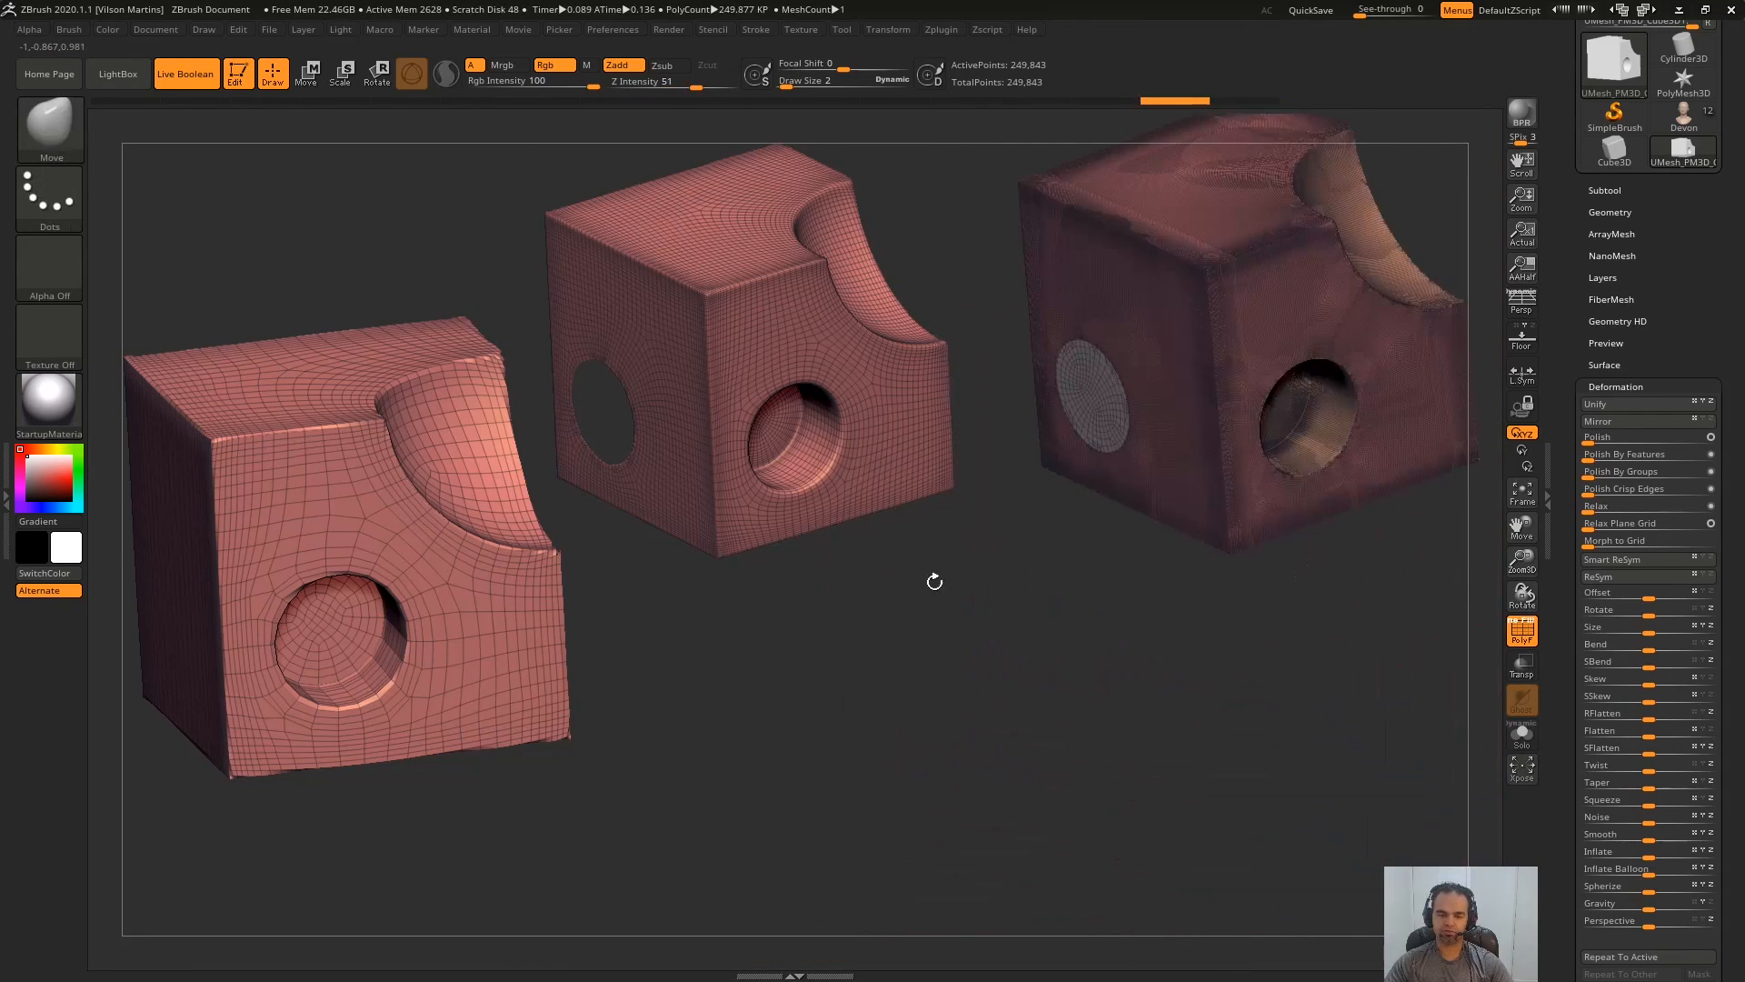
- Leave a snapshot of the FreezeGroups cube on the canvas and revert the working cube to its unremeshed topology
key(shift+s)
drag(1005, 639, 1309, 666)
key(ctrl+z)
key(ctrl+z)
alt+drag(822, 670, 956, 661)
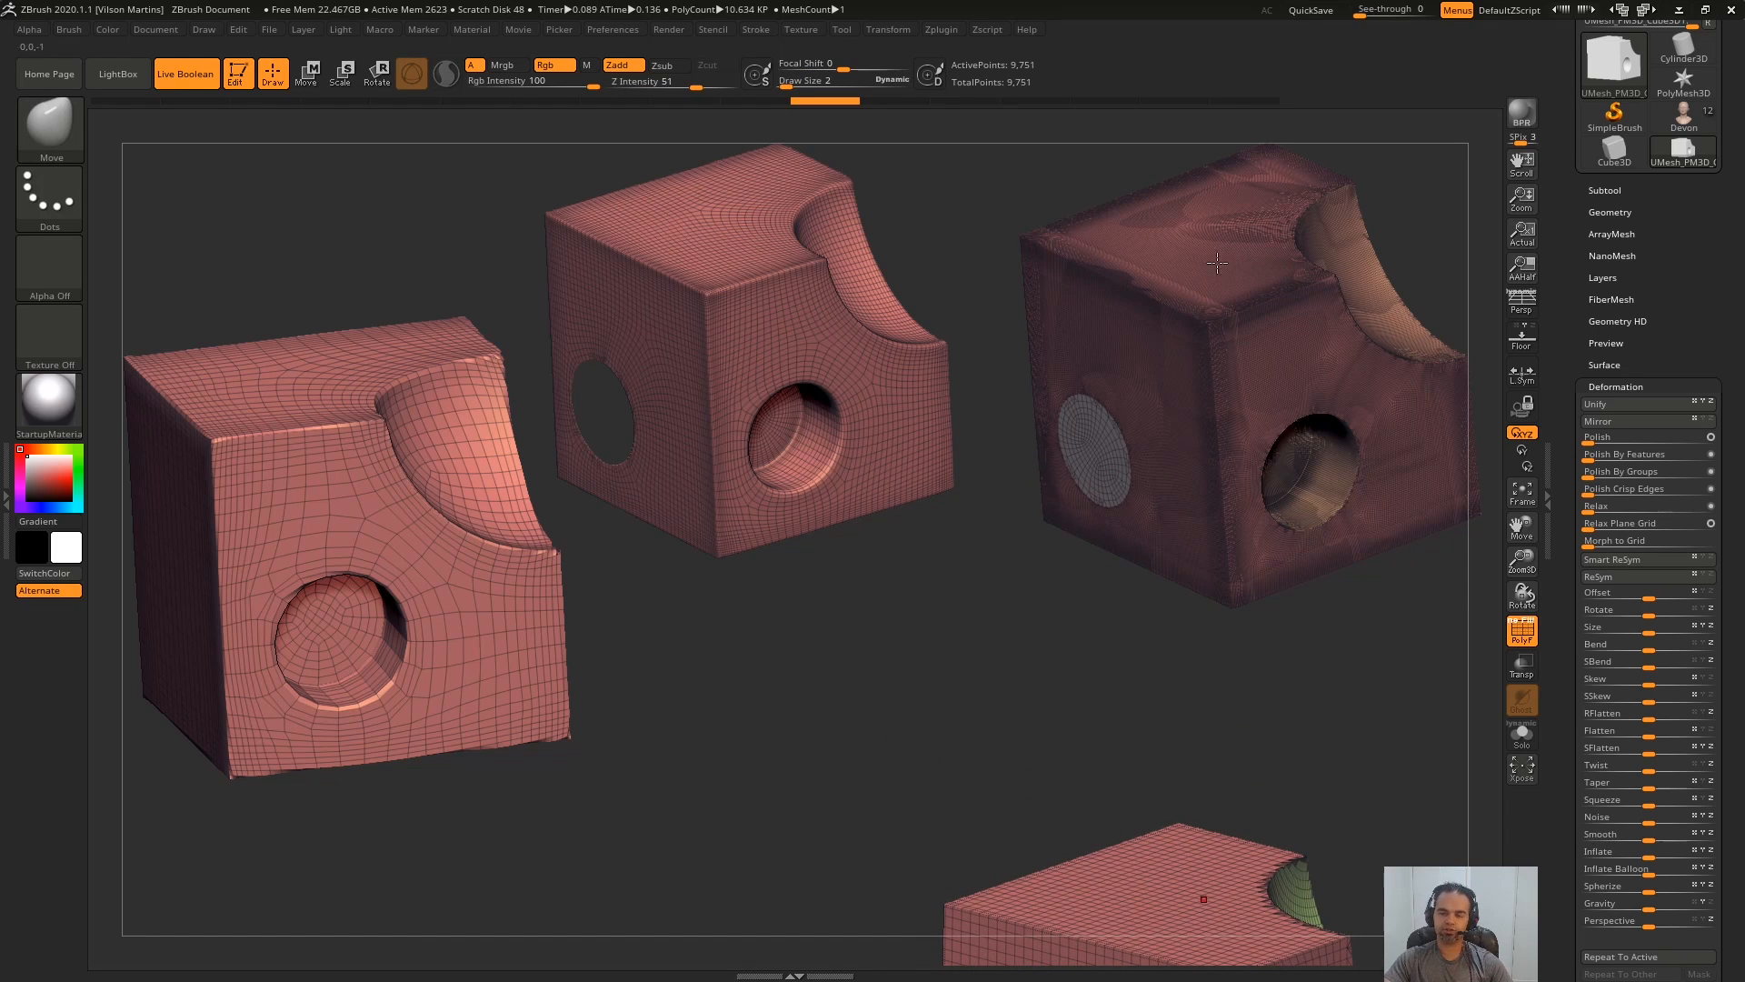
- Mark the three cubes with red arrows and circle two holes on a full-screen capture, and discard the capture
key(Print)
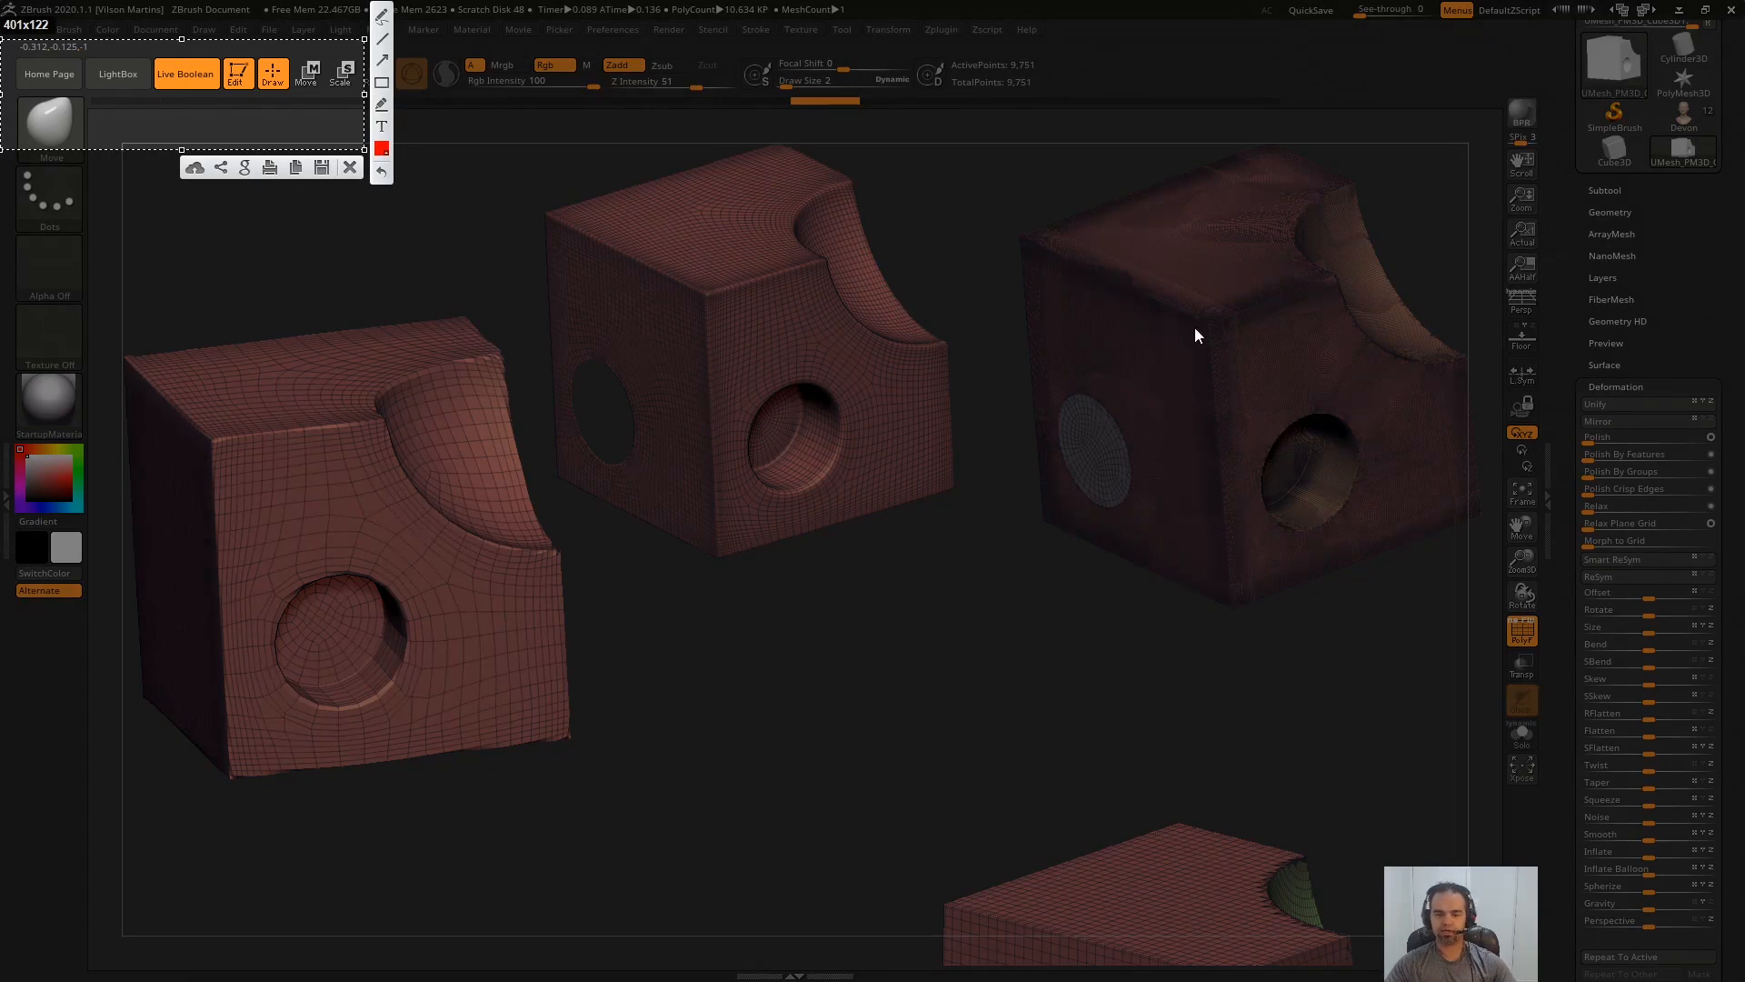
key(ctrl+a)
drag(1301, 305, 1262, 331)
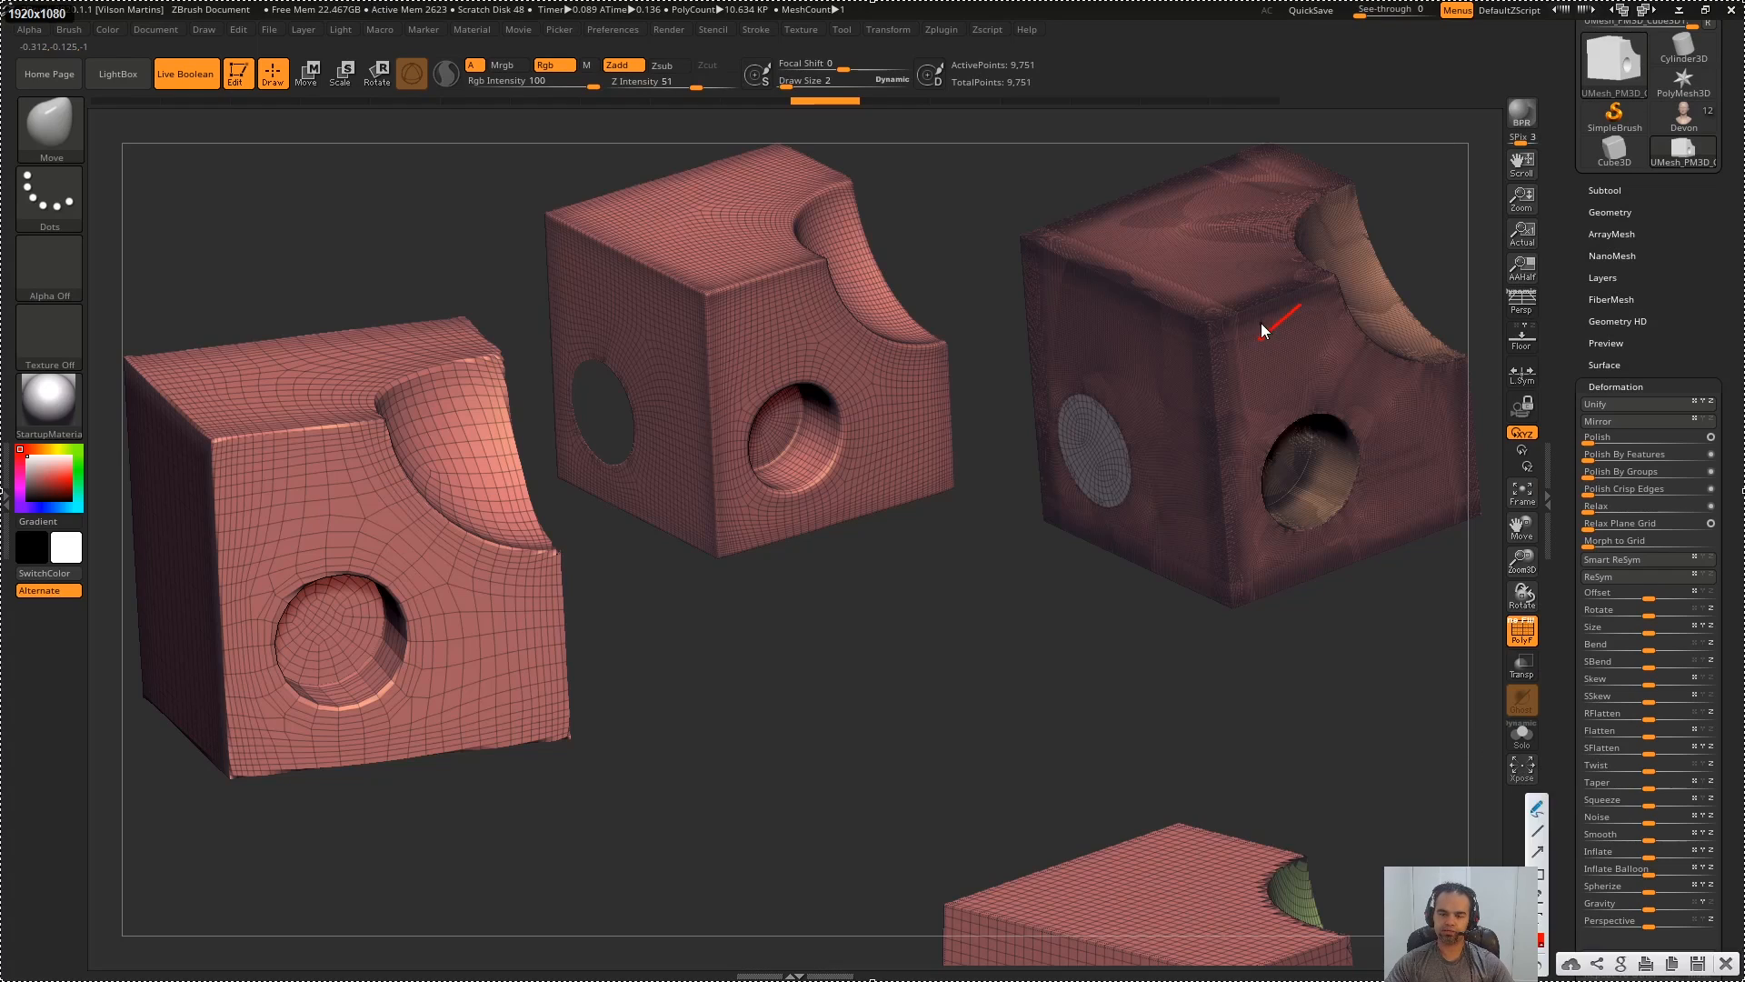
drag(803, 291, 767, 343)
drag(1305, 418, 1360, 439)
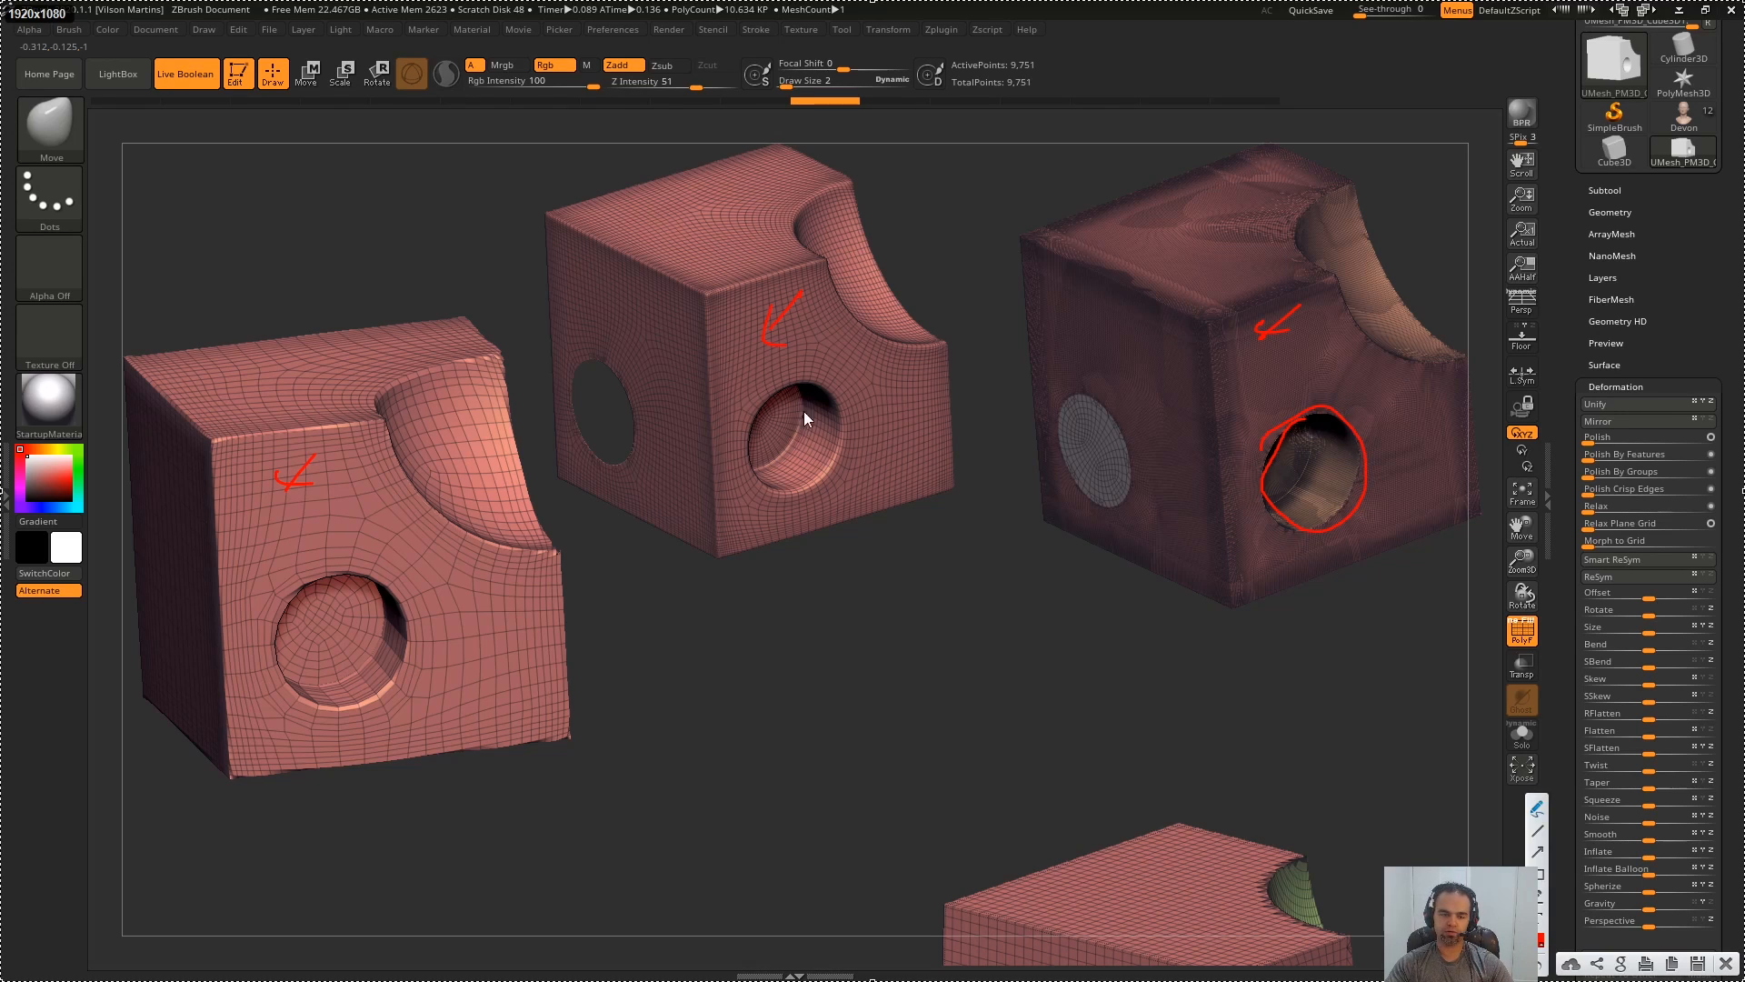
mouse_move(624, 368)
mouse_down()
mouse_move(580, 420)
mouse_move(593, 445)
mouse_up()
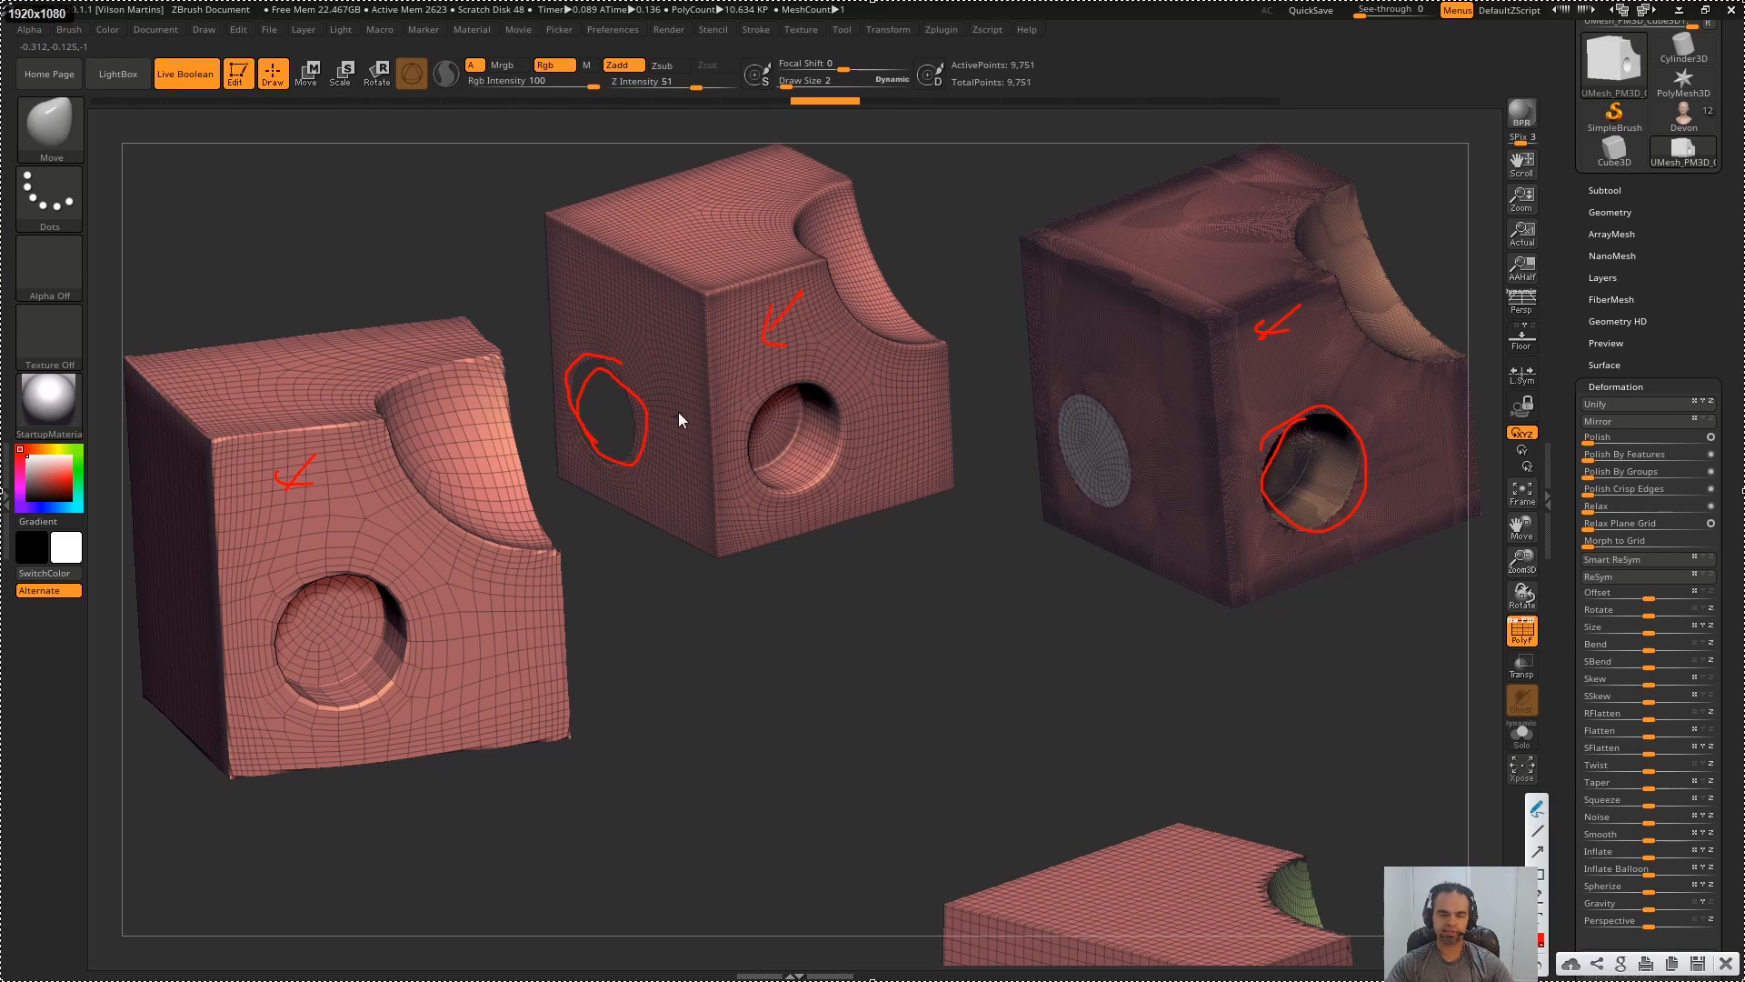
key(Escape)
- Clear the cube snapshots from the canvas and reopen the Geometry settings of the working cube
drag(1102, 680, 1187, 632)
alt+drag(1286, 548, 1295, 350)
key(ctrl+n)
click(1643, 209)
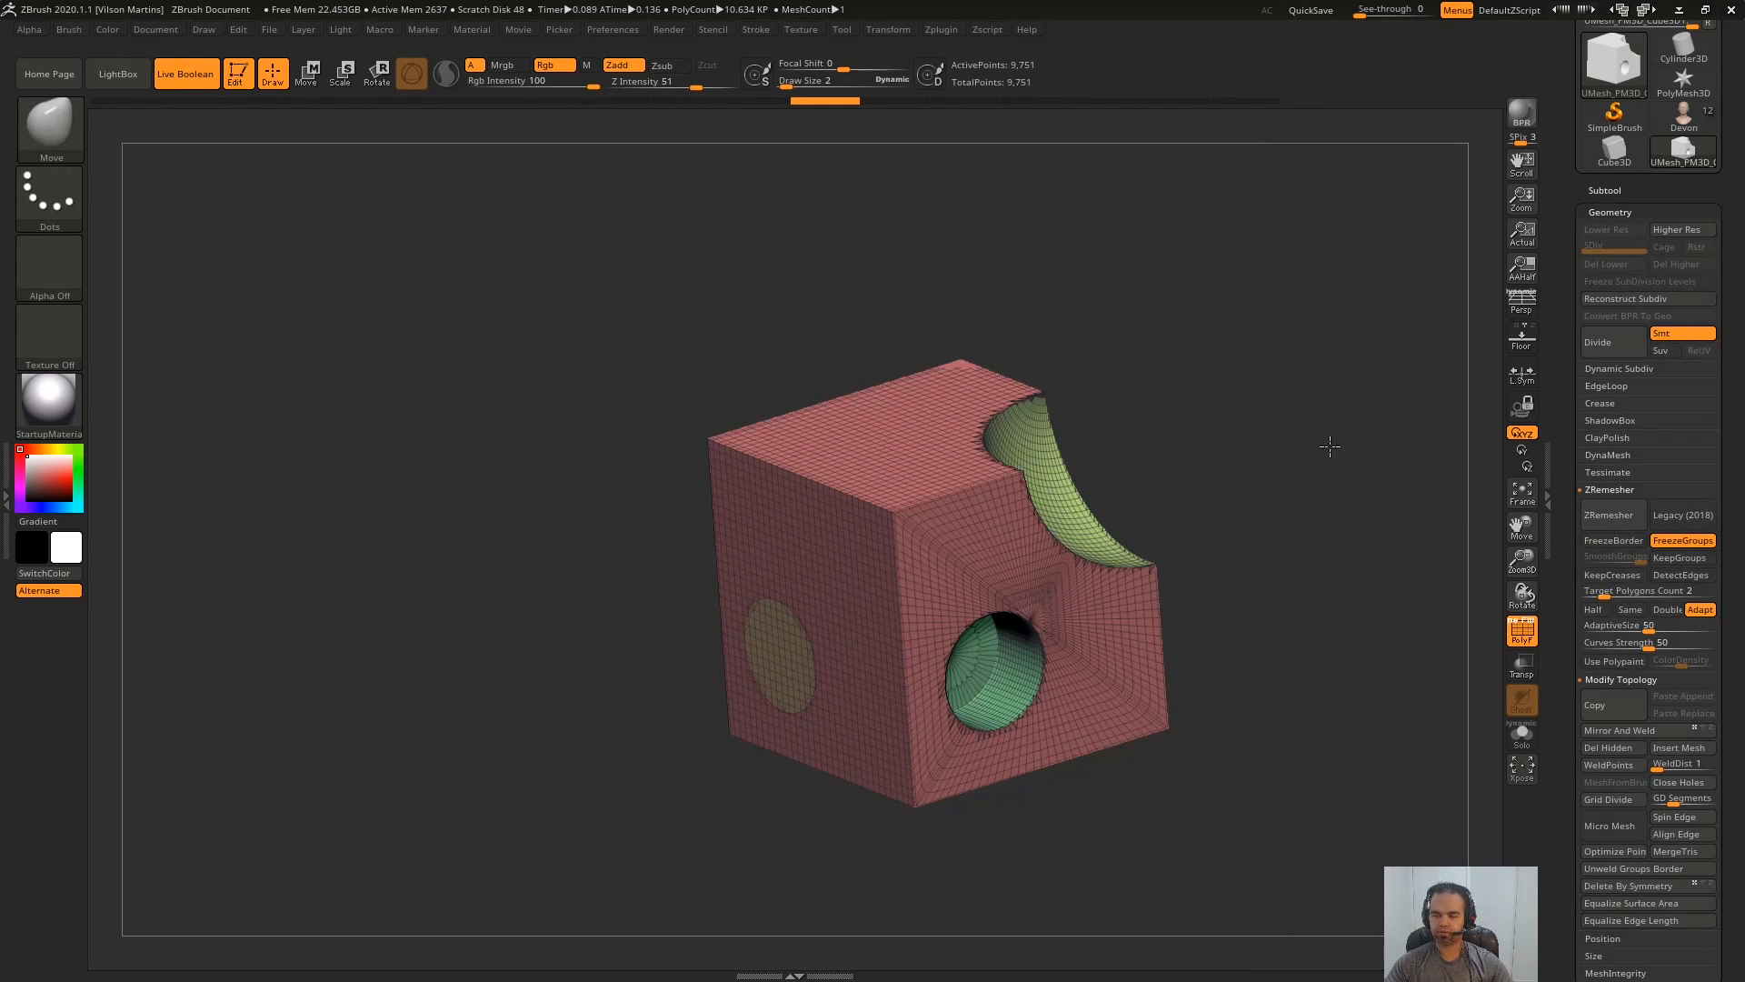
drag(1329, 449, 1559, 512)
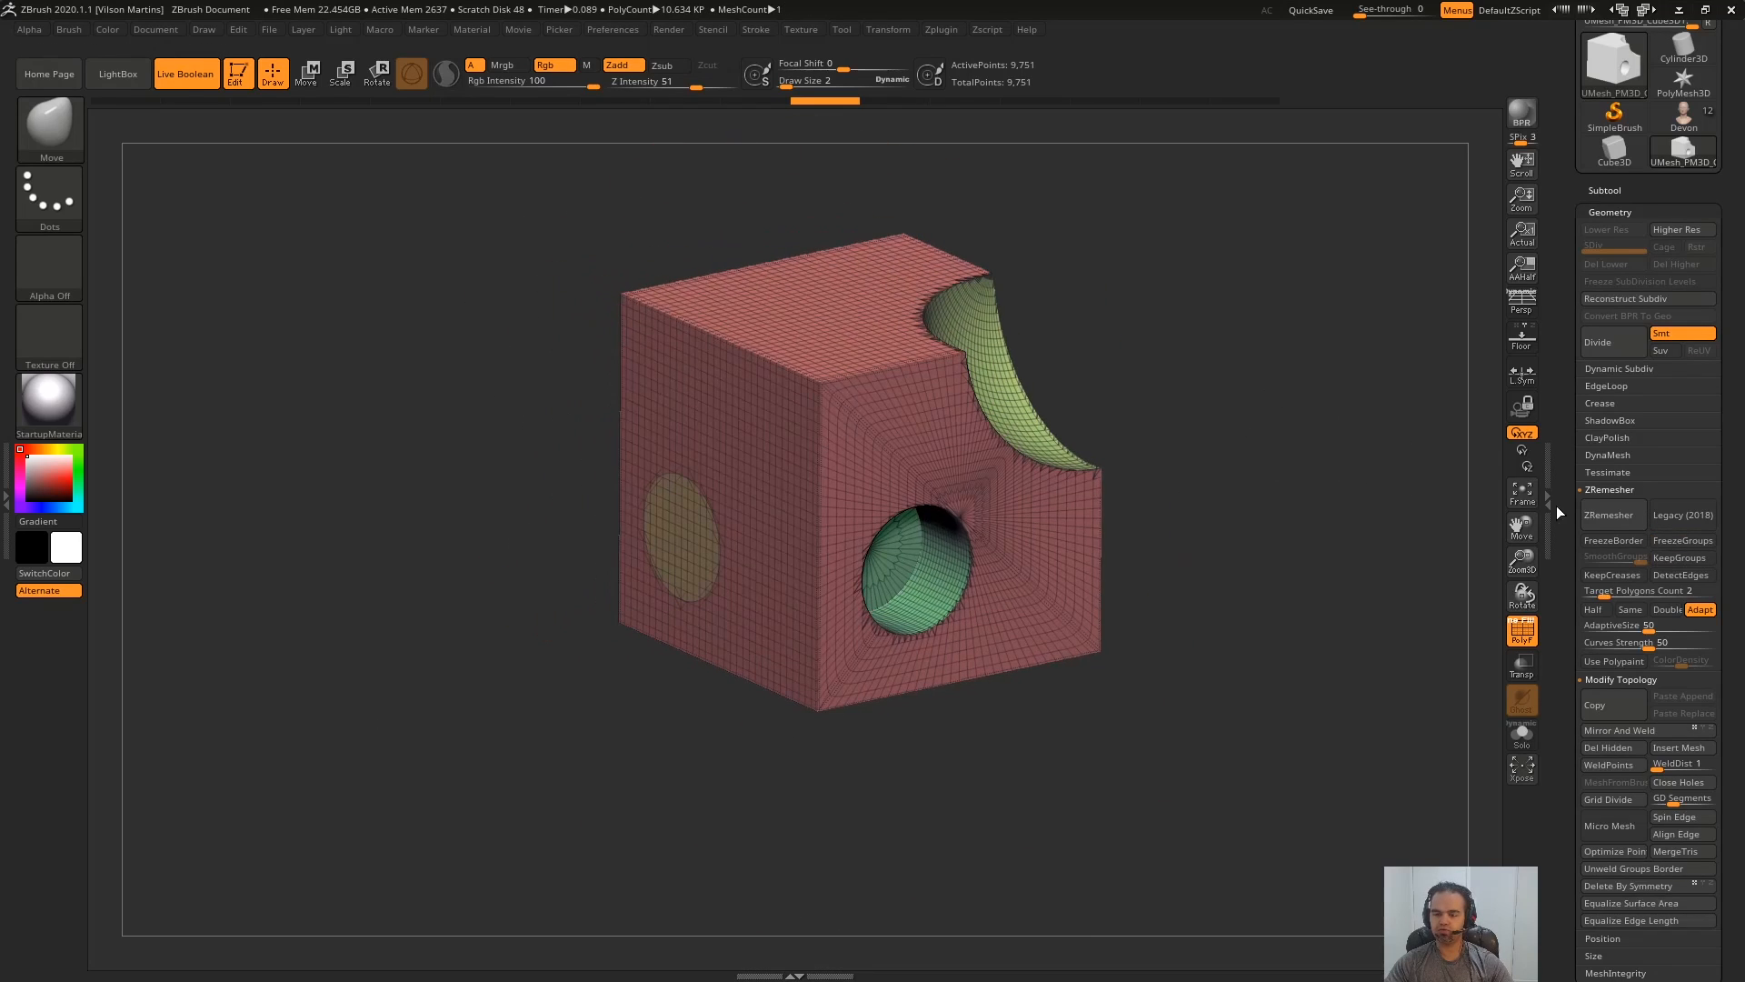
- ZRemesh the cube with KeepGroups on and both FreezeBorder and FreezeGroups off
click(1682, 558)
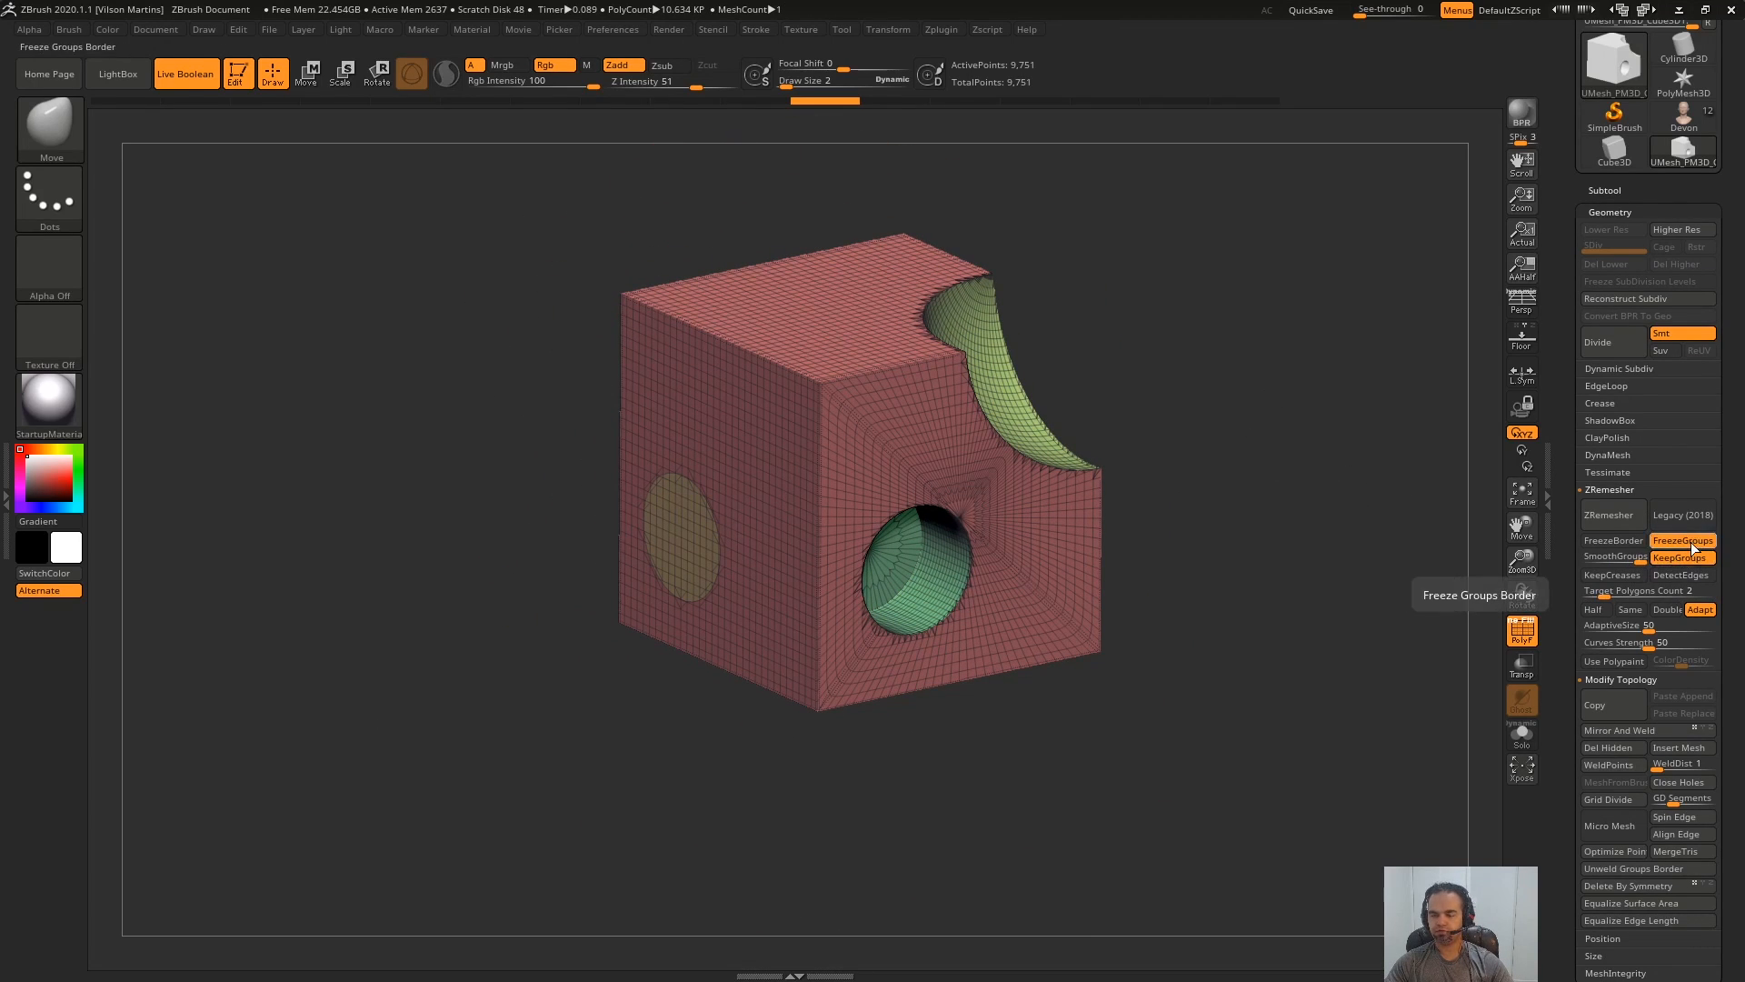
key(f)
right_drag(727, 590, 927, 528)
alt+right_drag(800, 491, 1077, 329)
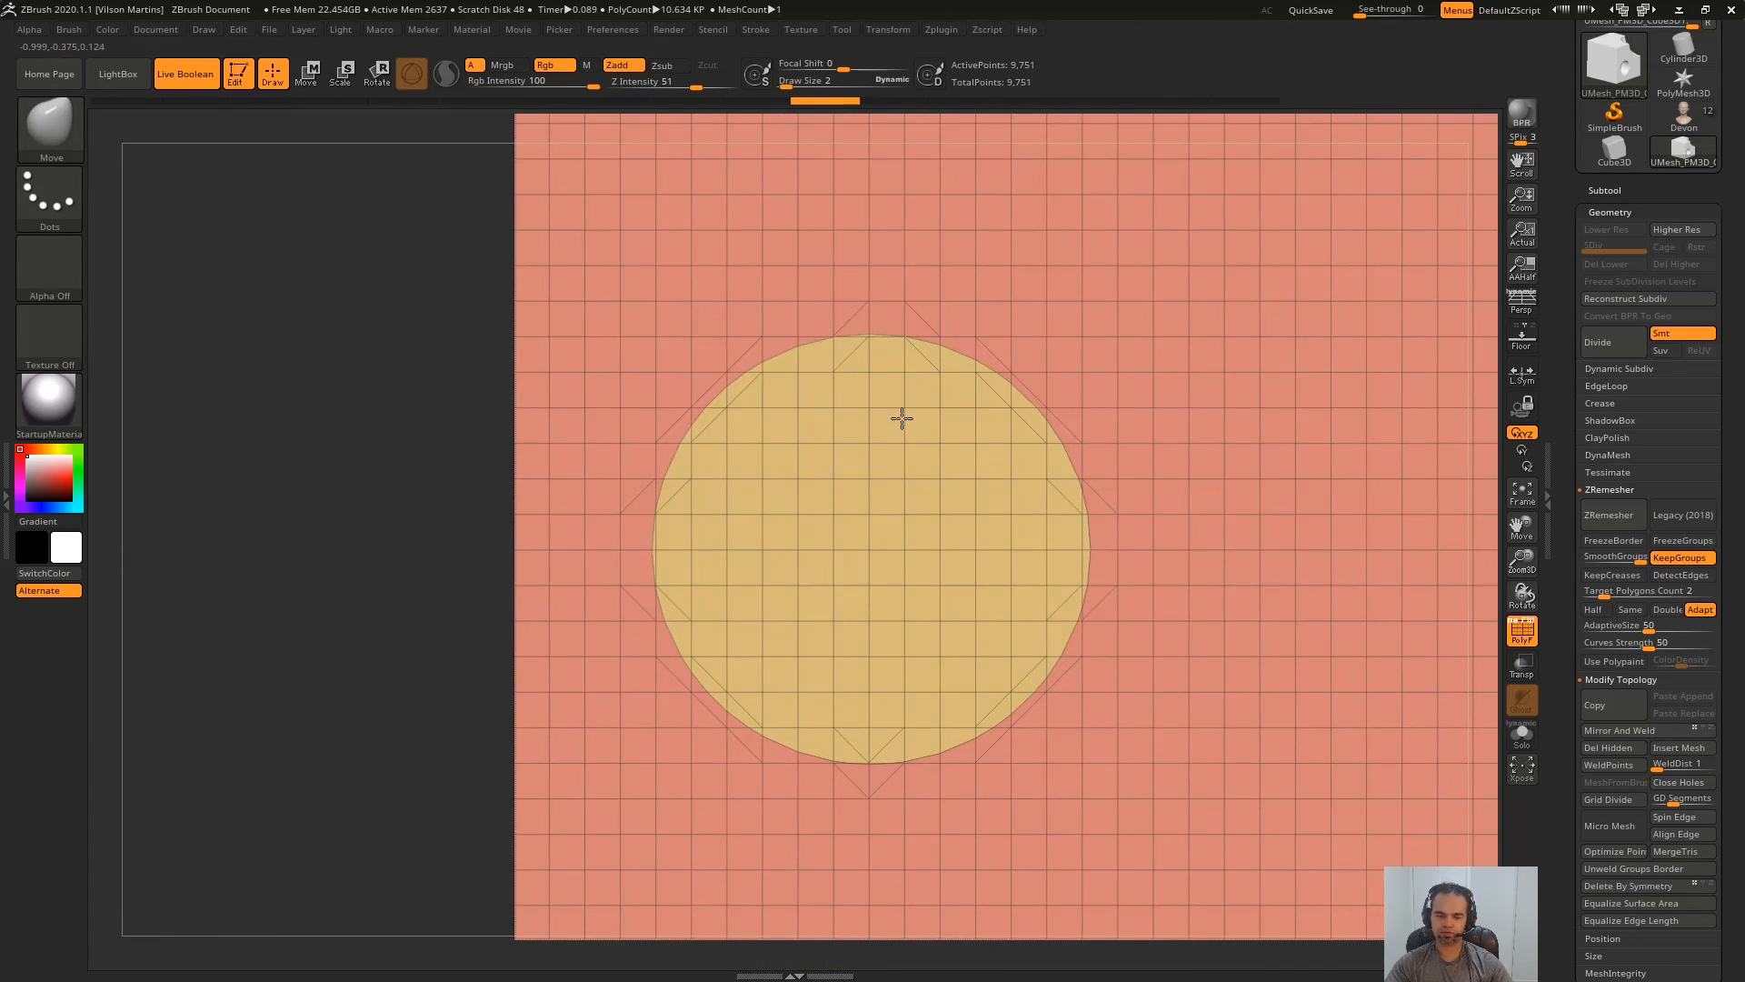
click(1698, 558)
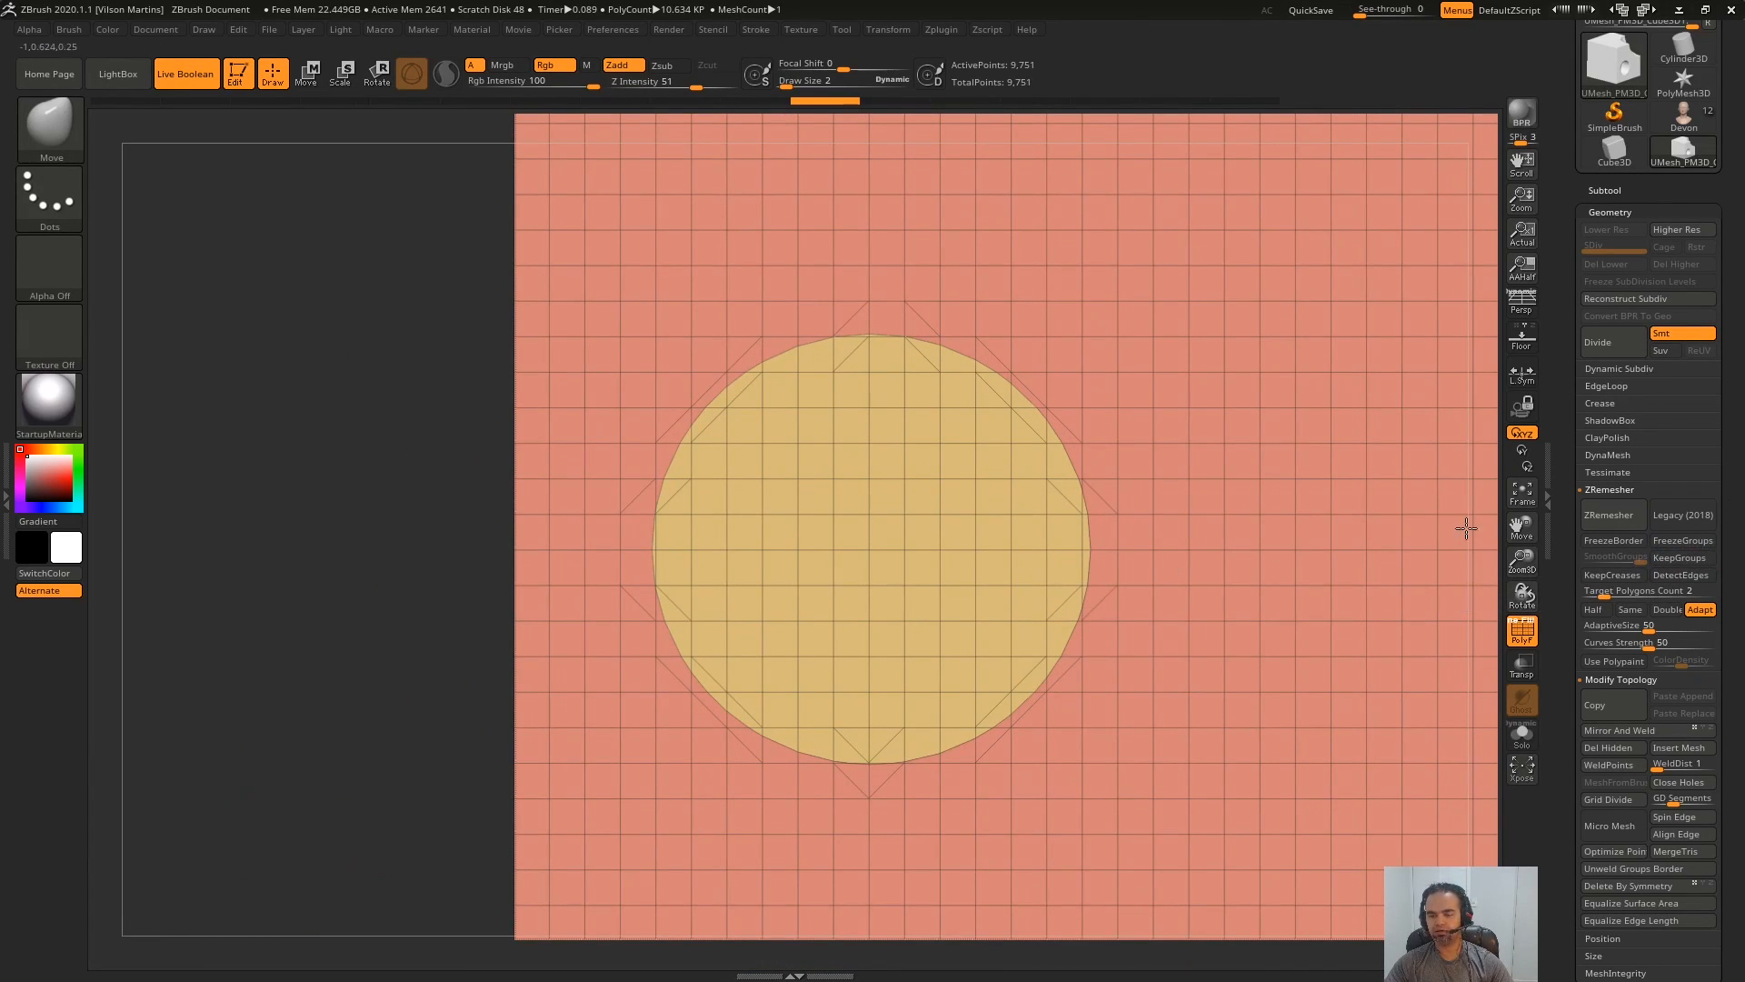
right_drag(1190, 546, 1111, 465)
ctrl+right_drag(1239, 366, 1326, 472)
click(1617, 523)
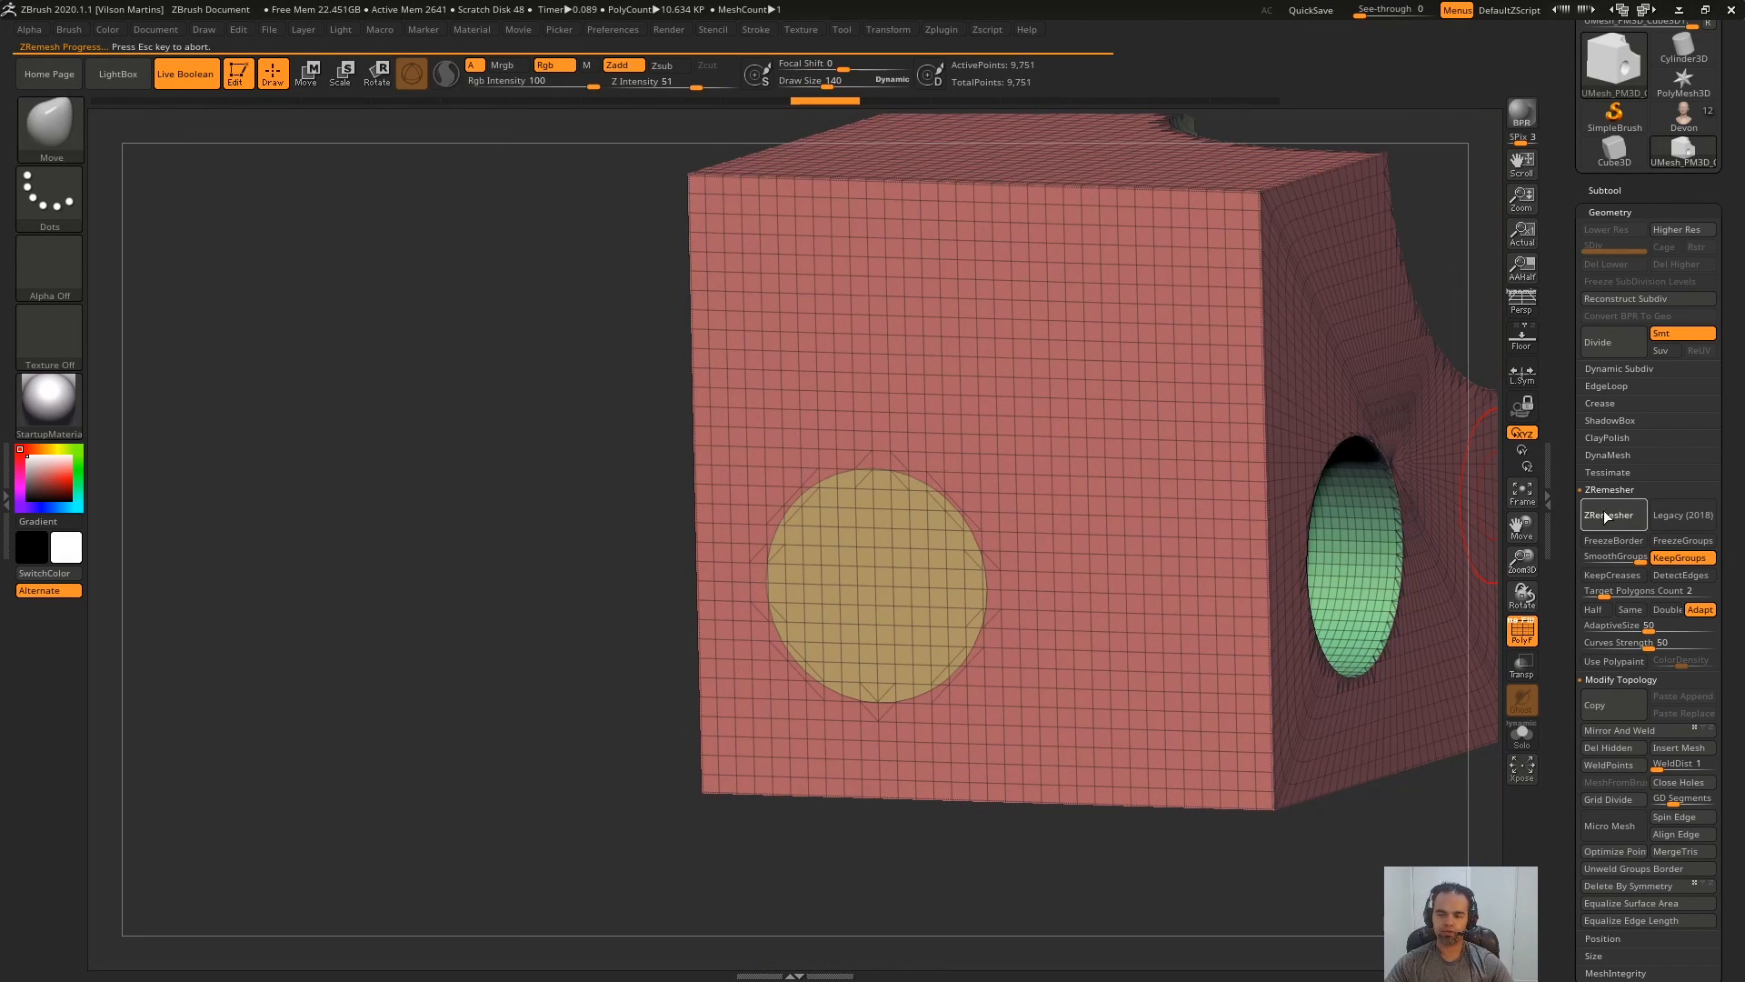
- Compare the side disc group's topology before and after the KeepGroups remesh by repeatedly undoing and redoing it
shift+right_drag(909, 505, 927, 541)
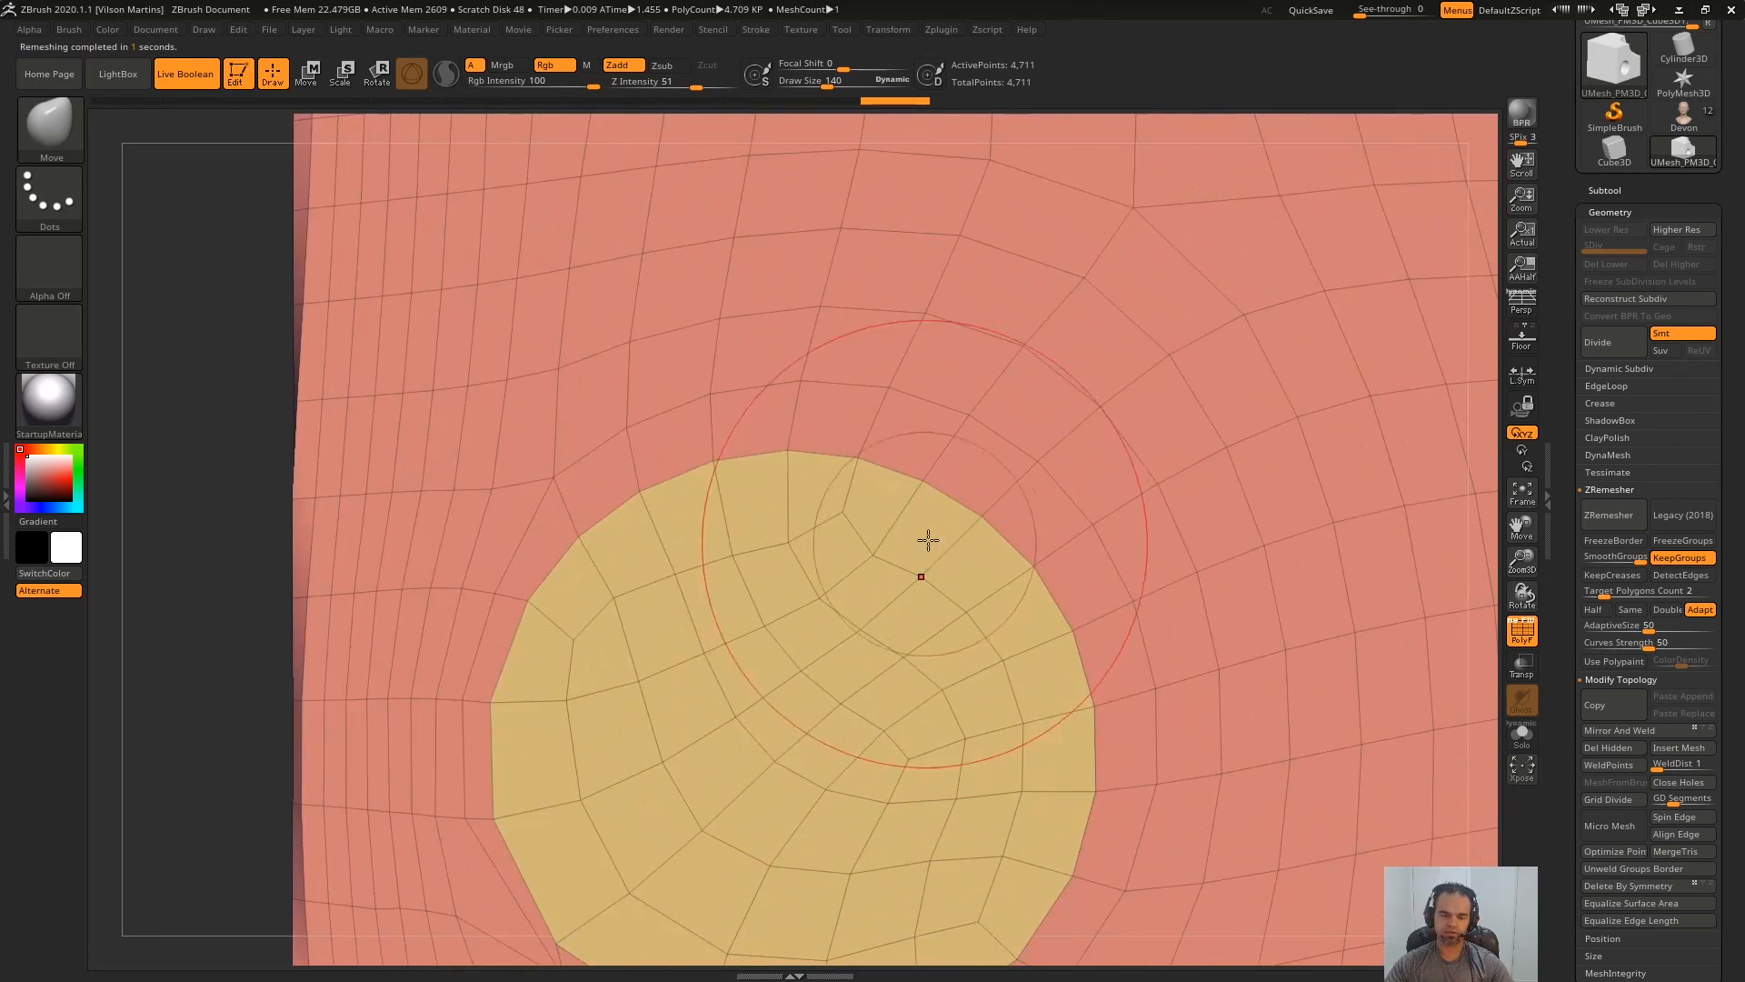
key(ctrl+z)
key(ctrl+shift+z)
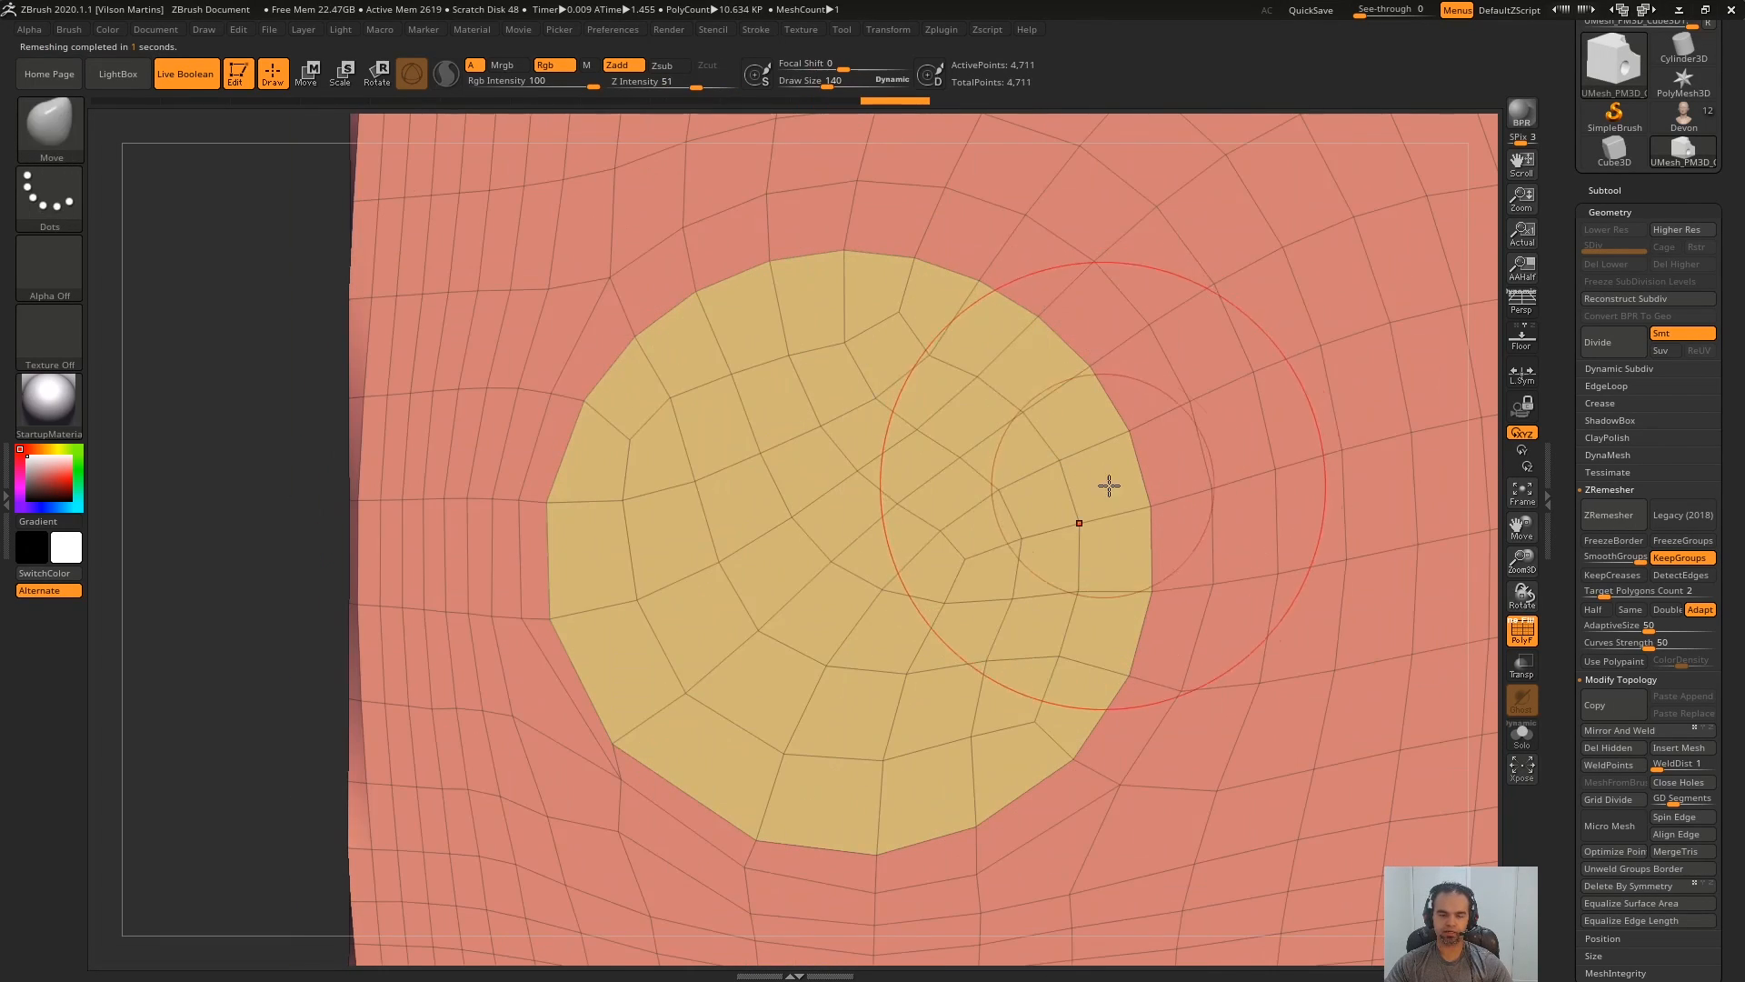
key(ctrl+z)
key(ctrl+shift+z)
key(ctrl+z)
key(ctrl+shift+z)
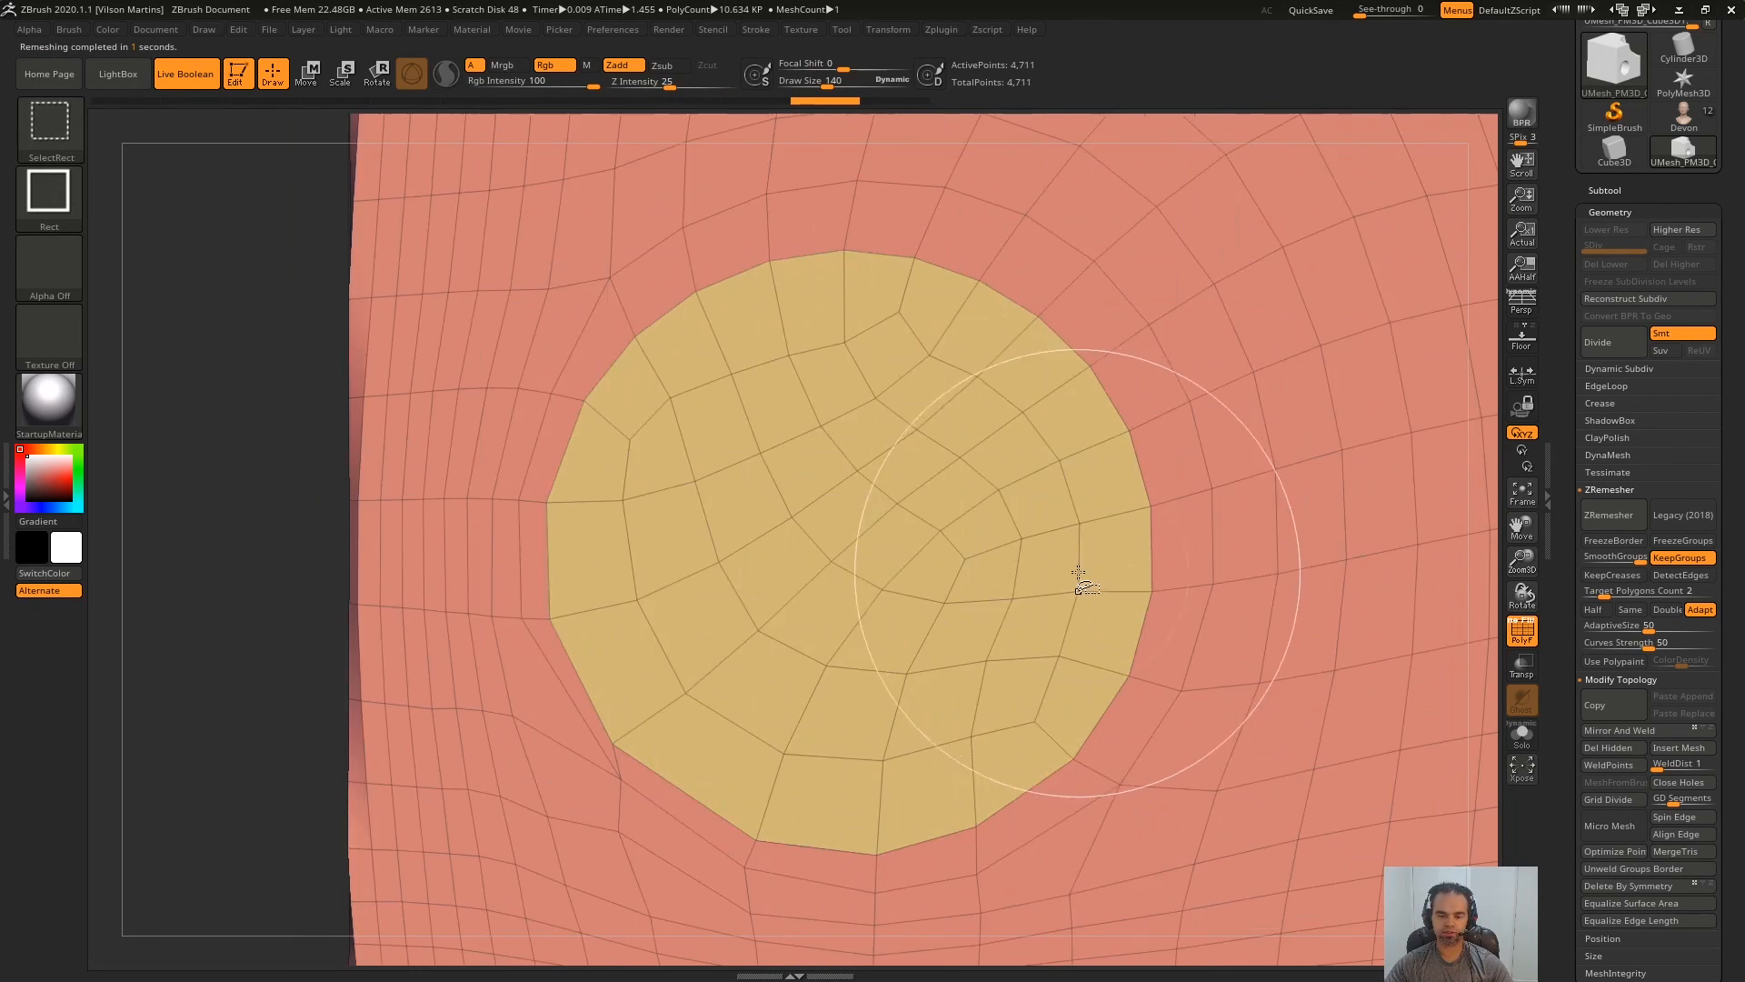
key(ctrl+z)
key(ctrl+shift+z)
key(ctrl+z)
key(ctrl+shift+z)
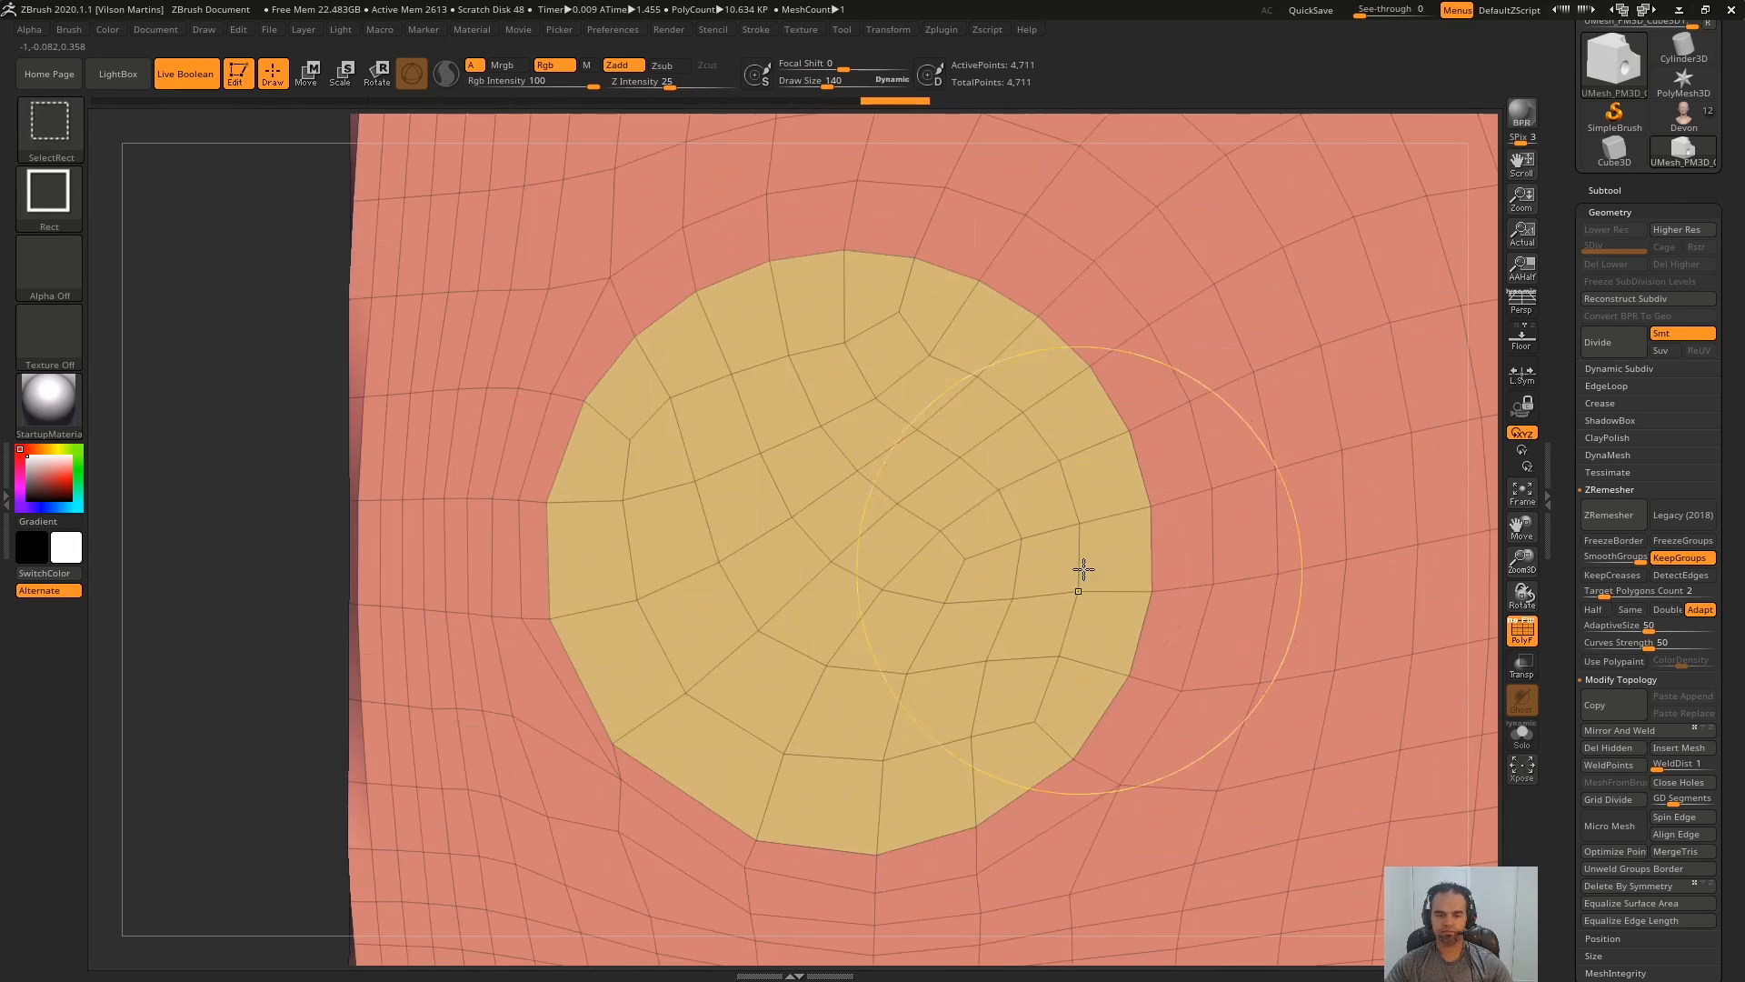
key(ctrl+z)
key(ctrl+shift+z)
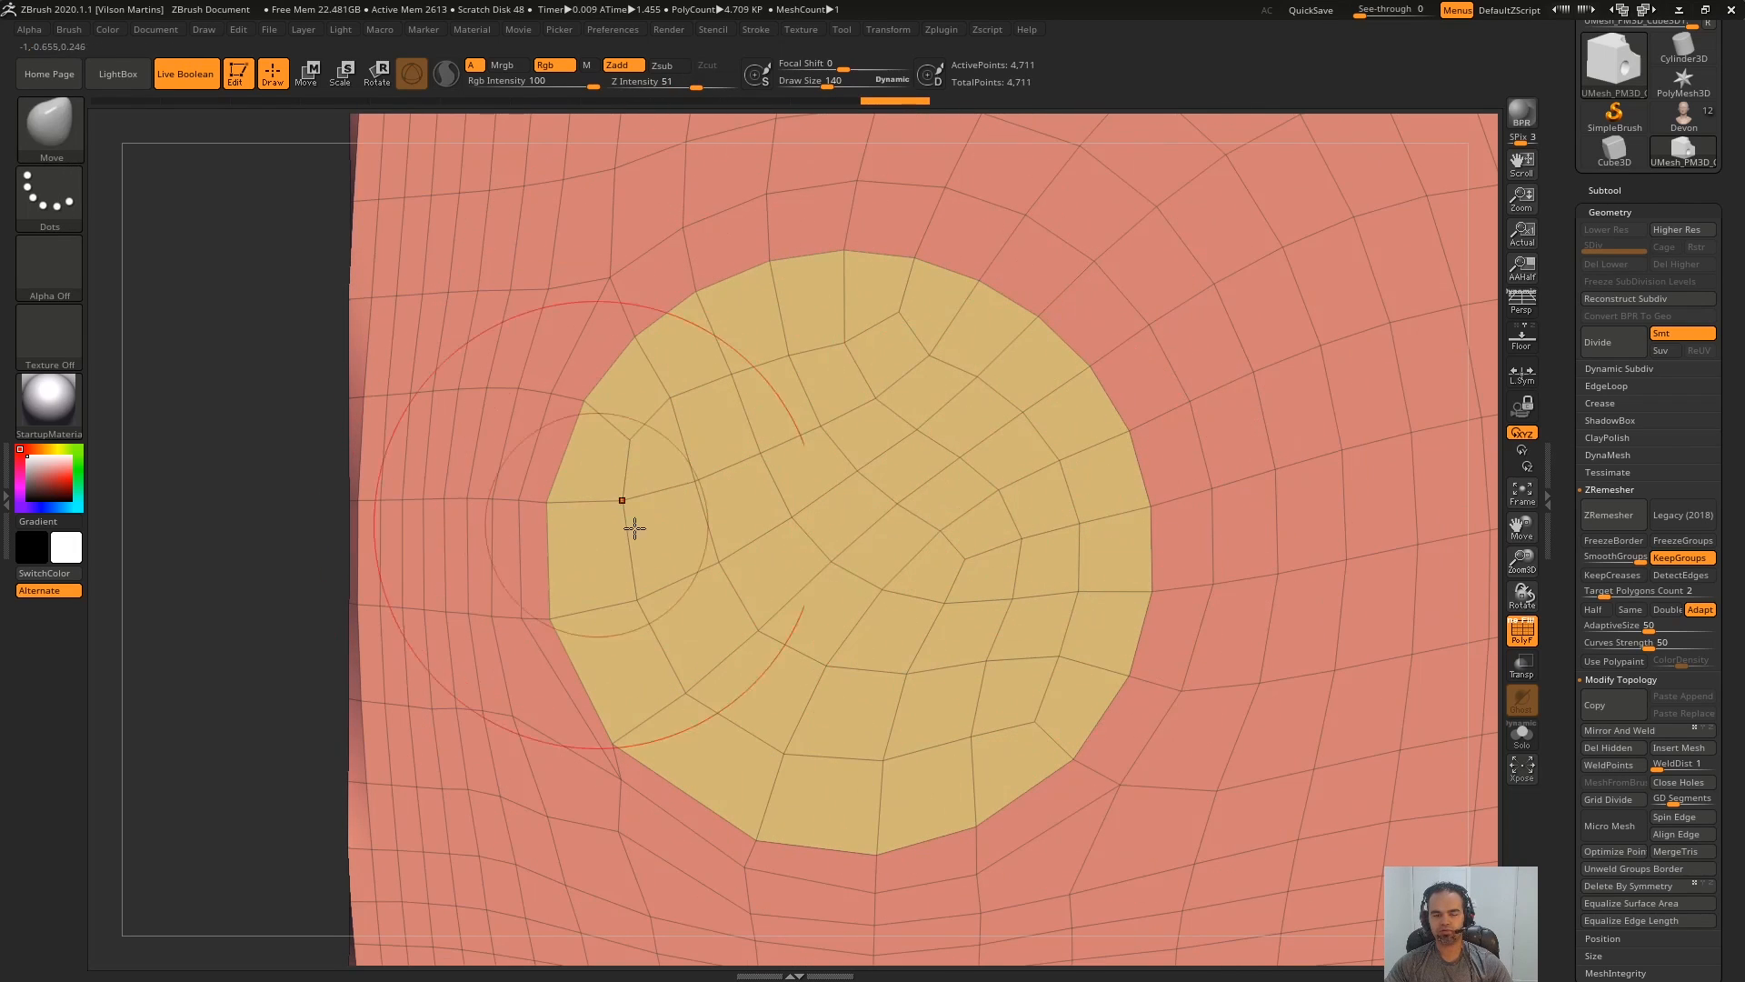
- Reduce the brush draw size to 28 and compare the disc's border with and without the KeepGroups remesh
key(s)
drag(1129, 477, 1099, 478)
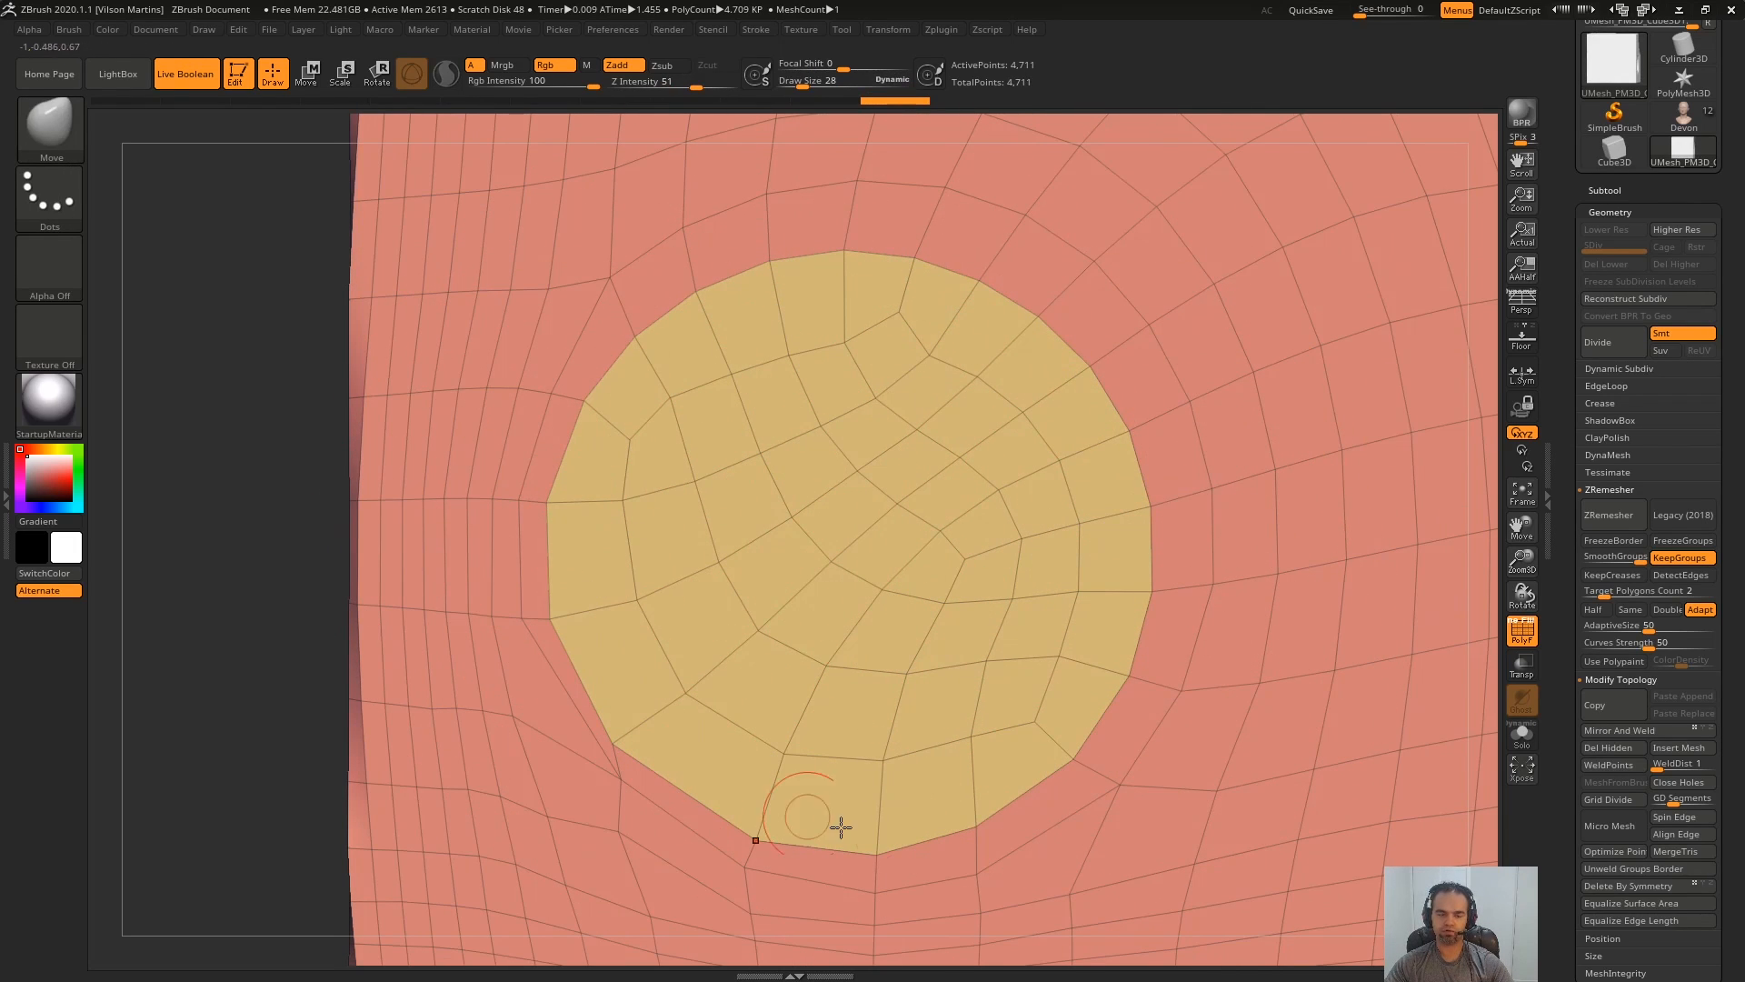
key(ctrl+z)
key(ctrl+shift+z)
key(ctrl+z)
alt+right_drag(1158, 532, 1049, 329)
key(ctrl+shift+z)
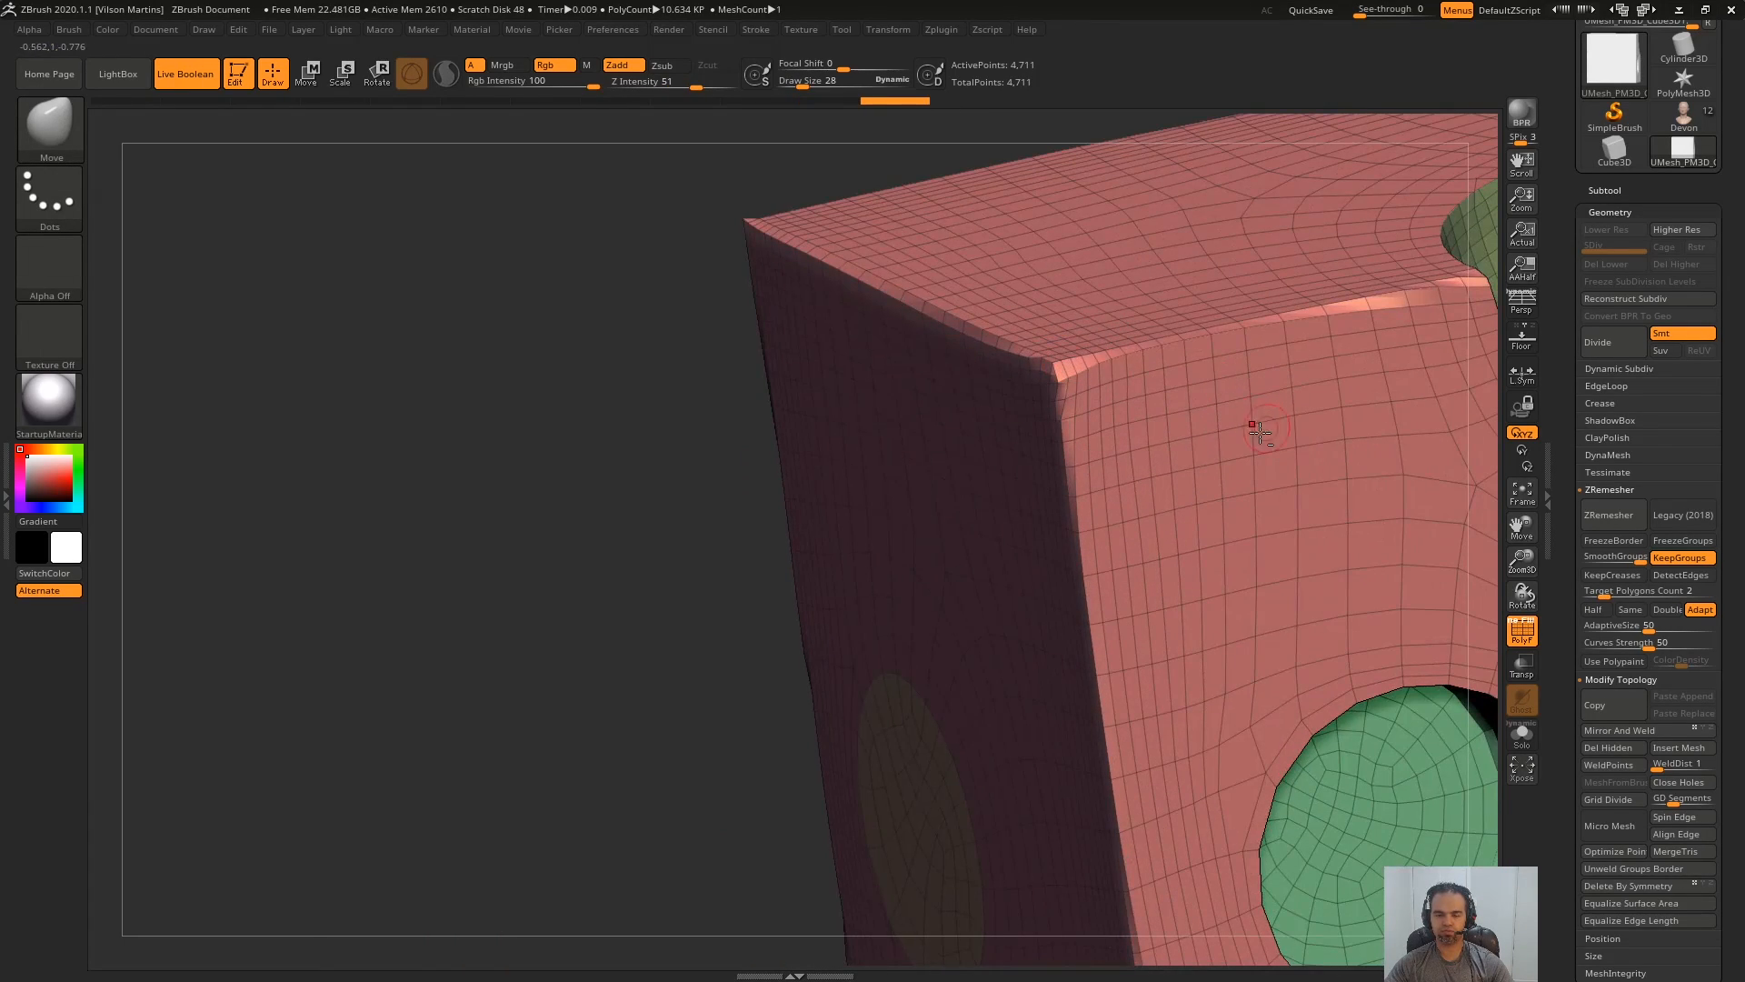
- Examine the KeepGroups topology along the cube's edges, the spherical cutout and the front hole
alt+right_drag(1260, 433, 951, 566)
mouse_move(1309, 495)
right_down()
mouse_move(1188, 506)
mouse_move(806, 601)
right_up()
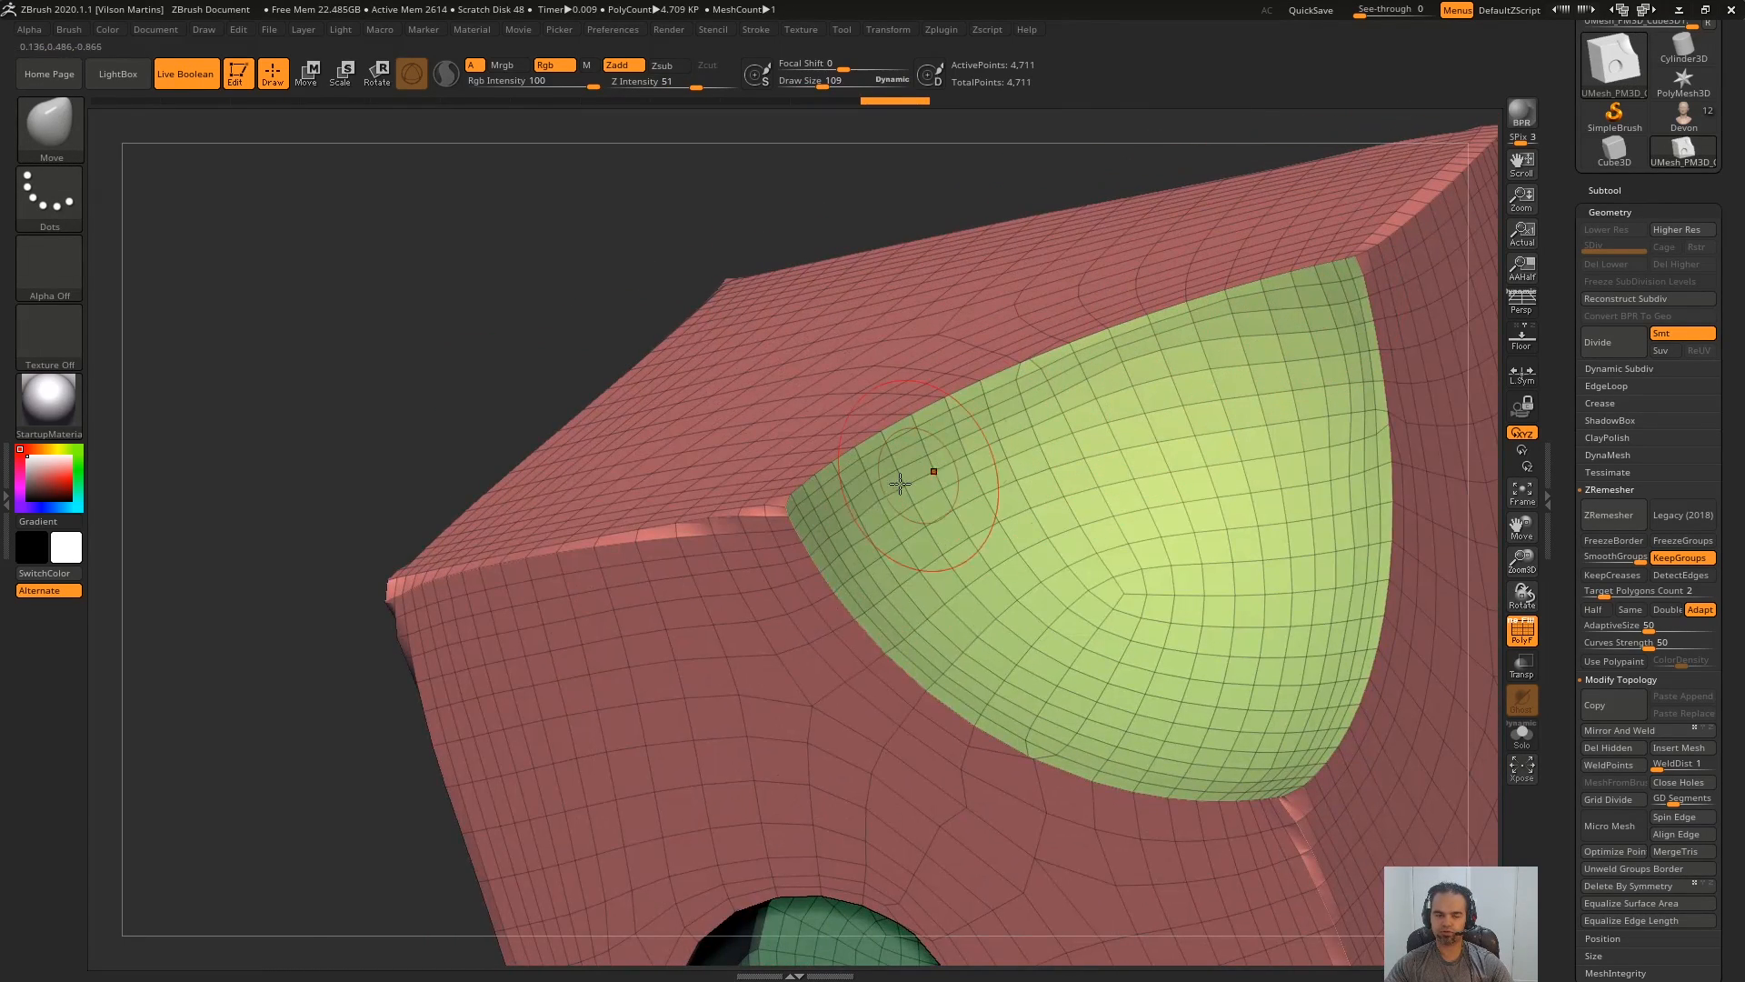
right_drag(1245, 771, 915, 386)
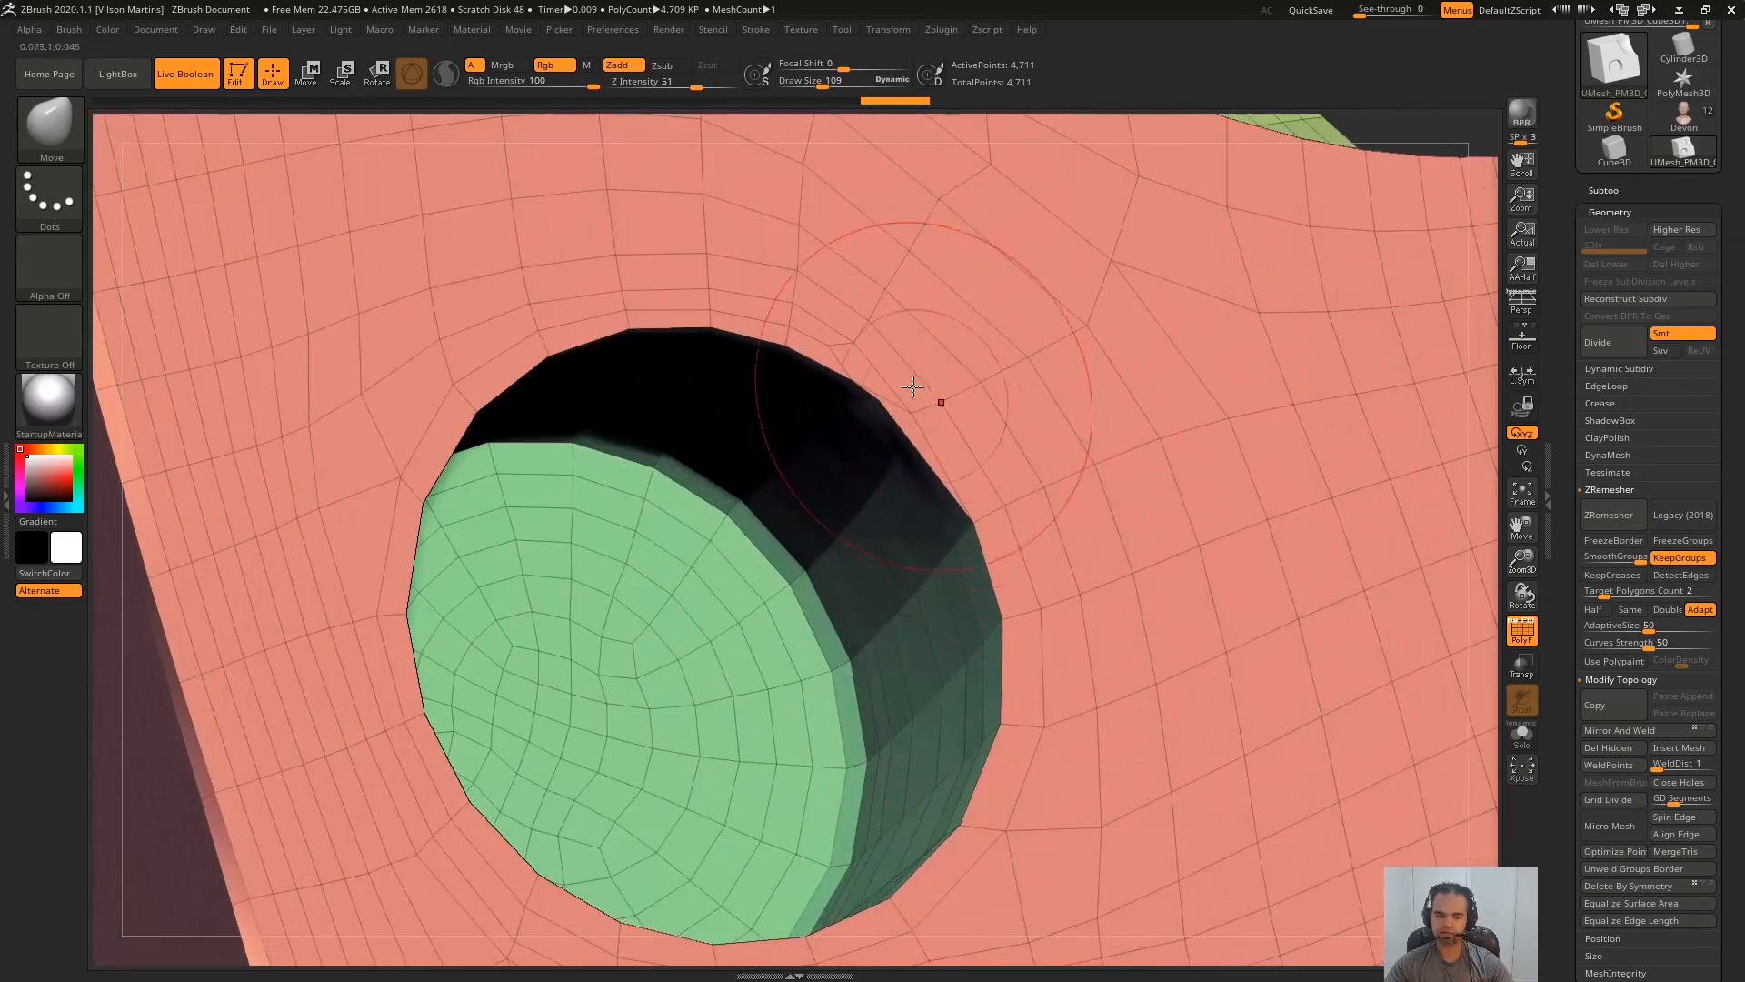
right_drag(673, 731, 1074, 390)
ctrl+right_drag(515, 810, 1171, 440)
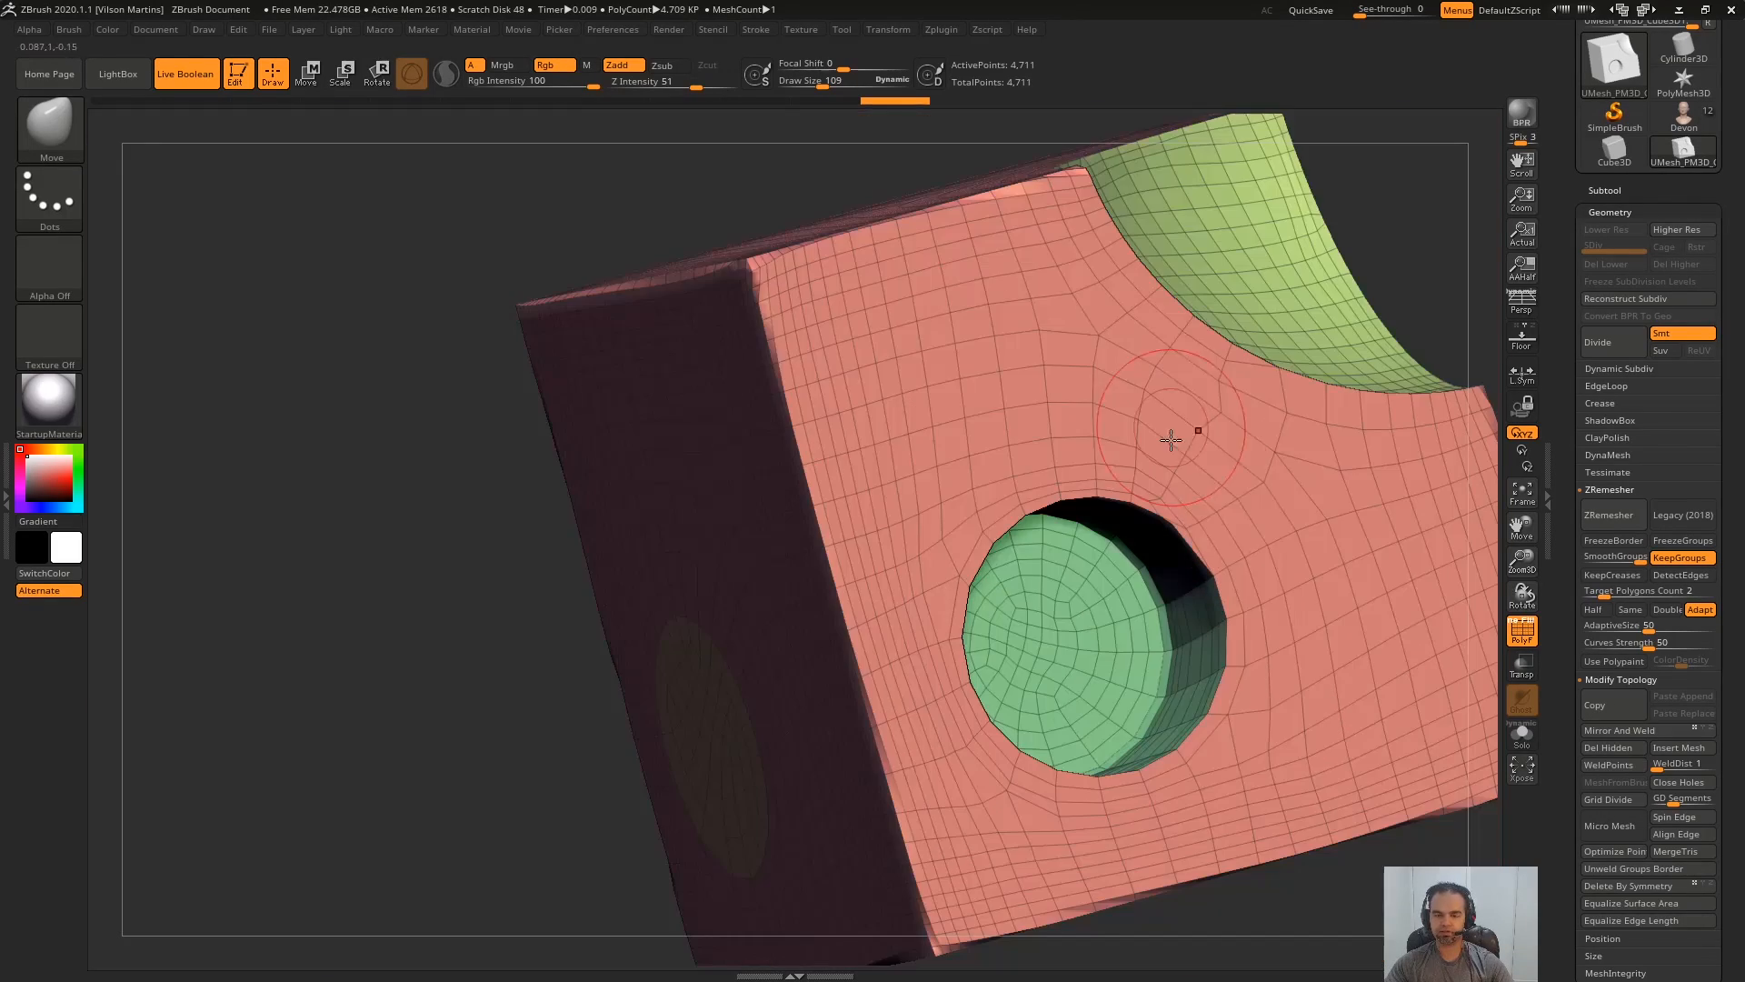
- Leave a snapshot of the KeepGroups cube on the canvas and undo the remesh on the working cube
right_drag(1224, 511, 1148, 401)
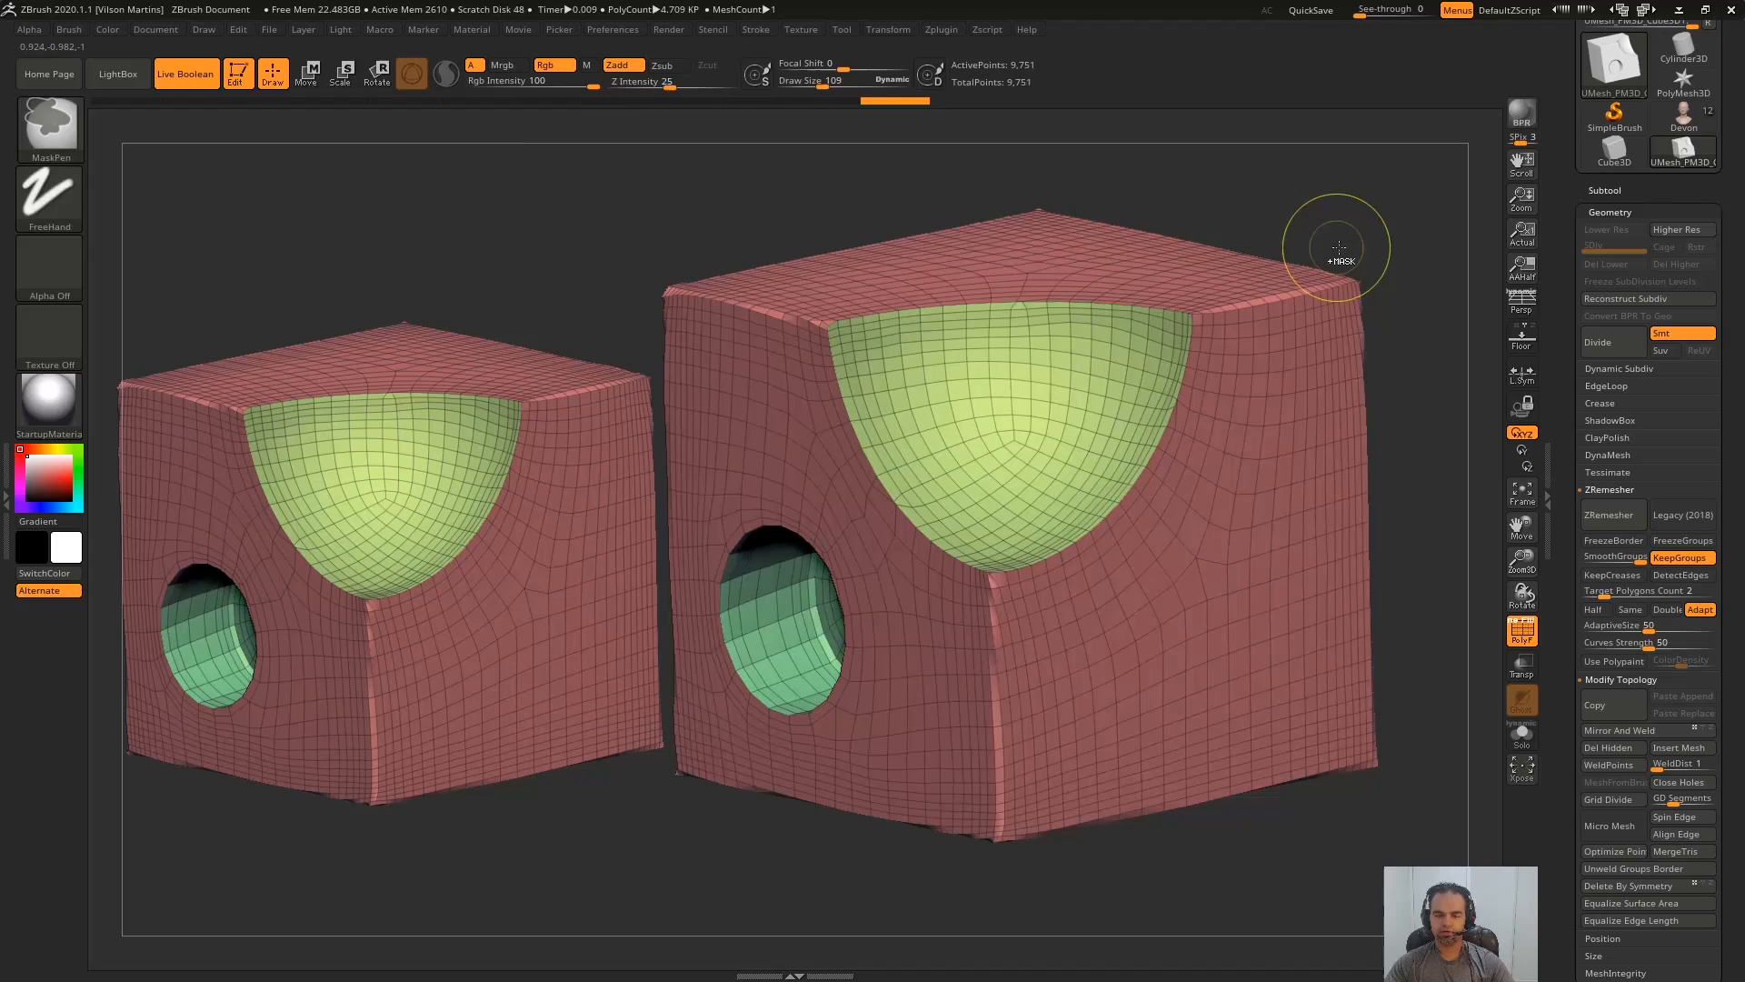
right_drag(1381, 234, 1414, 234)
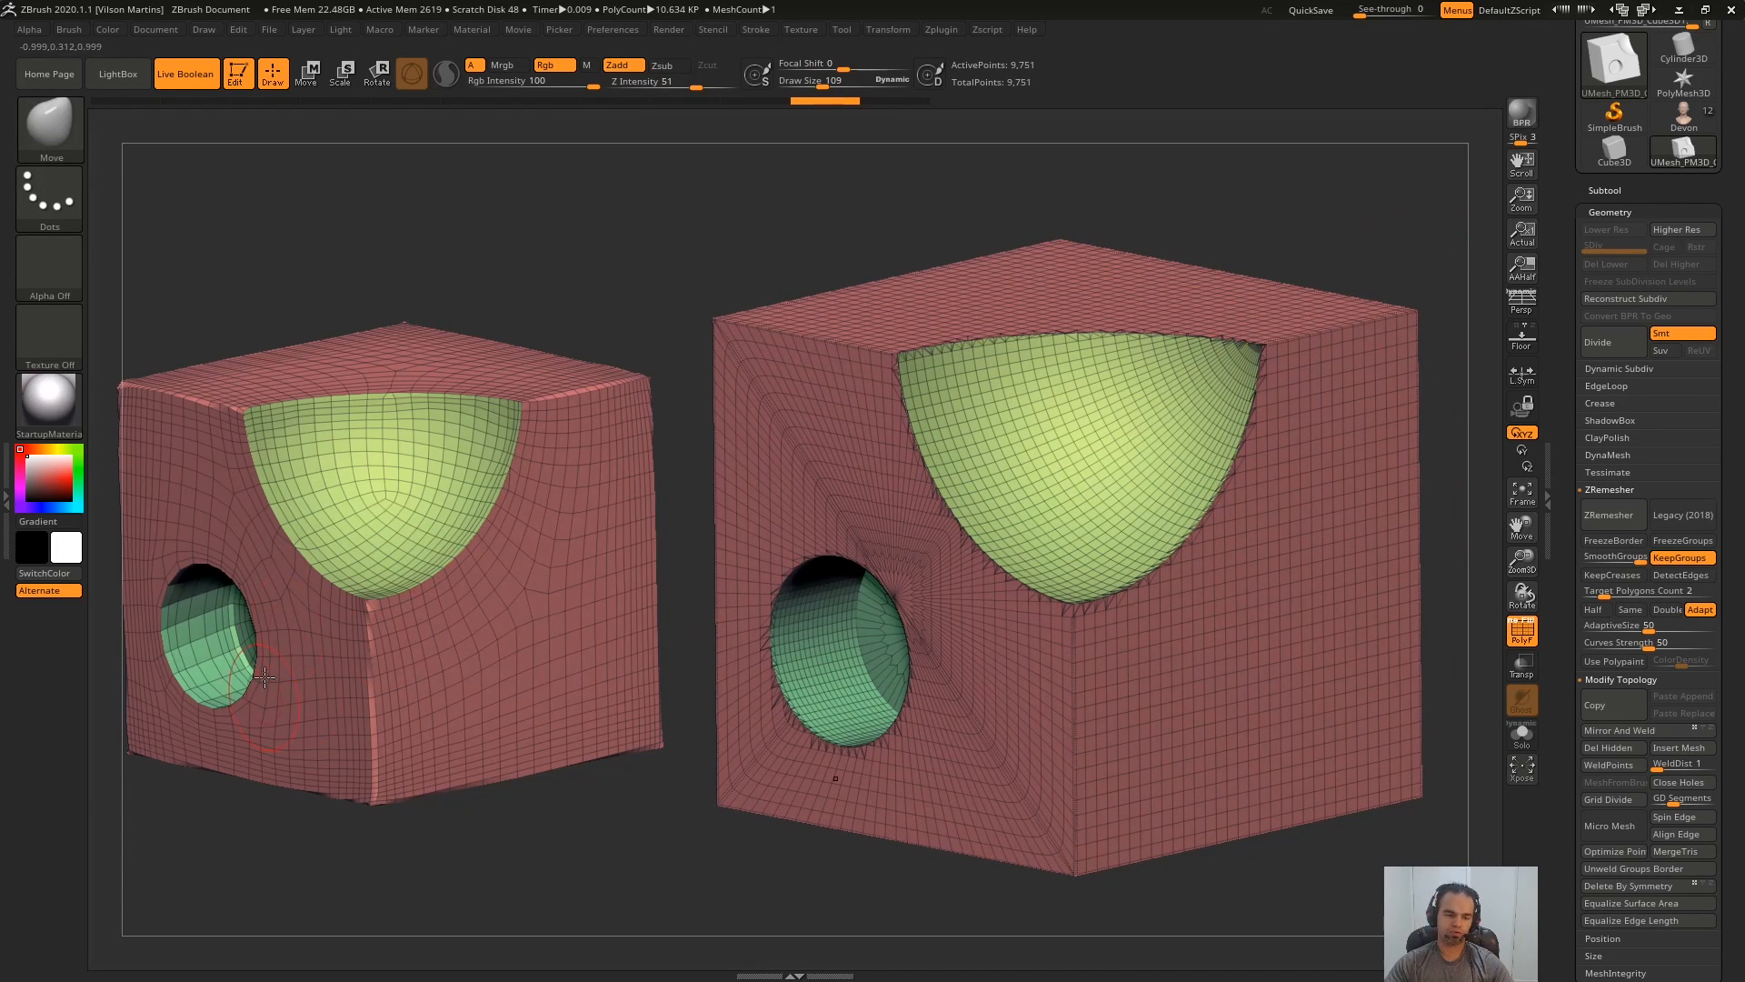
- ZRemesh the cube with SmoothGroups at 0 and leave a snapshot of its disc side on the canvas
right_drag(1074, 523, 1418, 527)
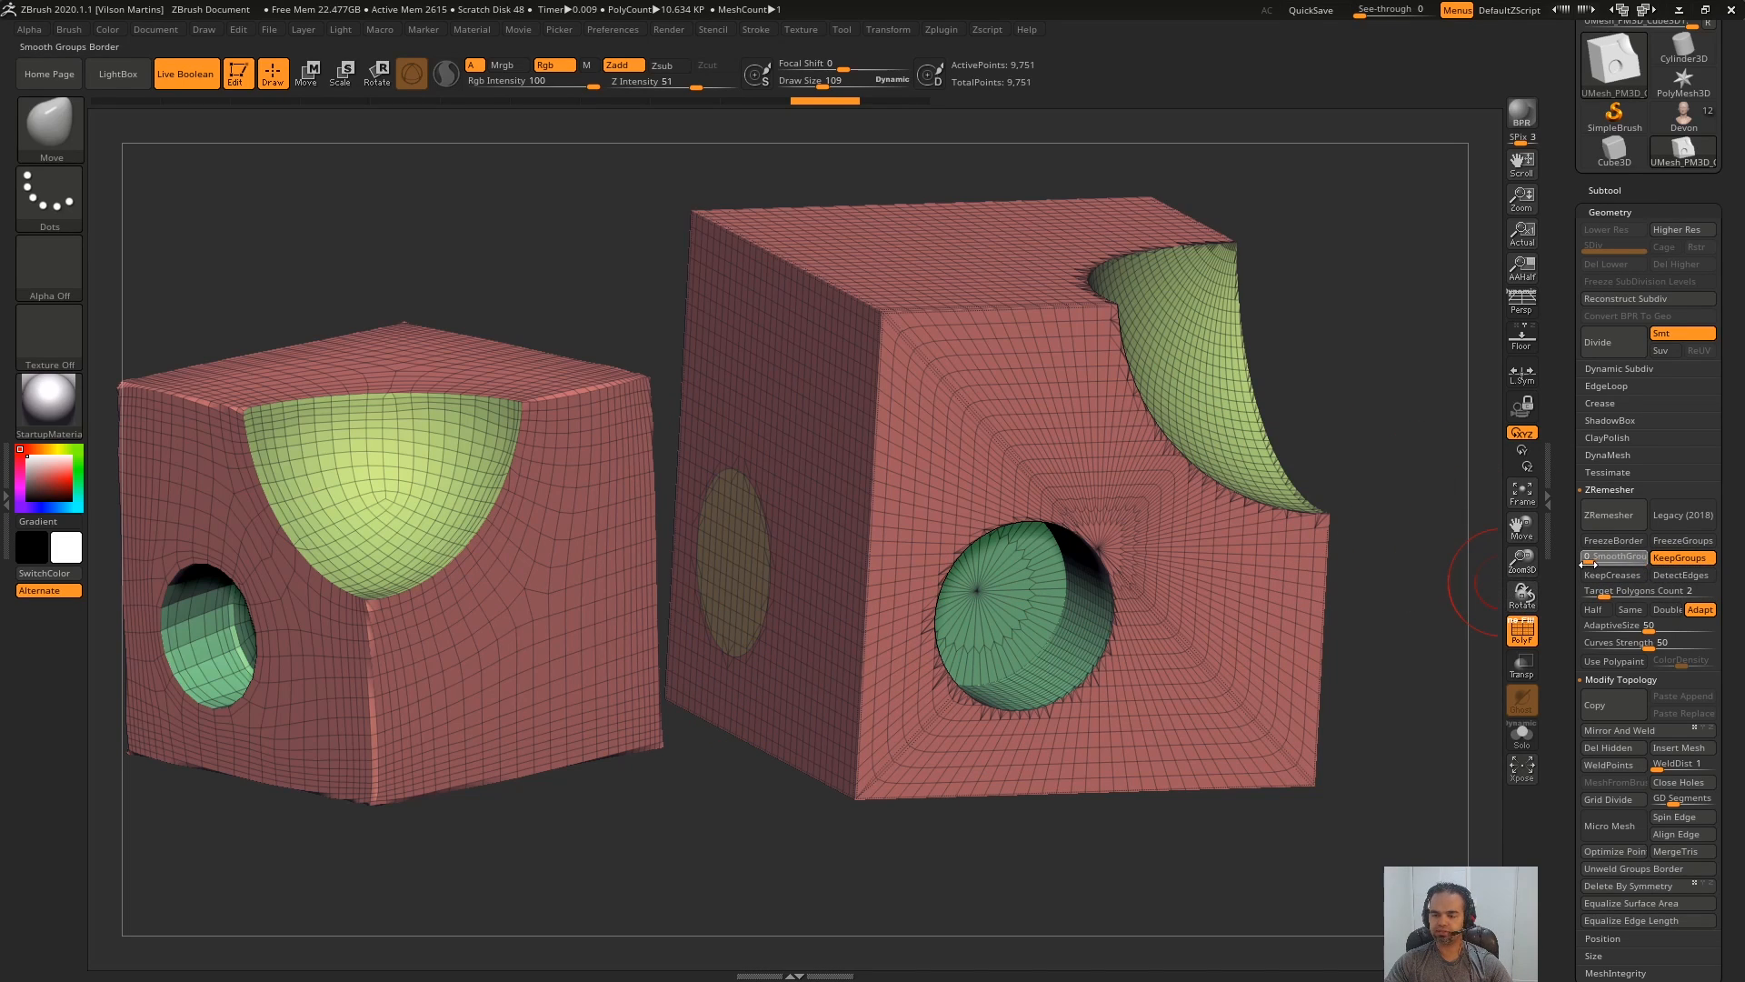
click(1606, 521)
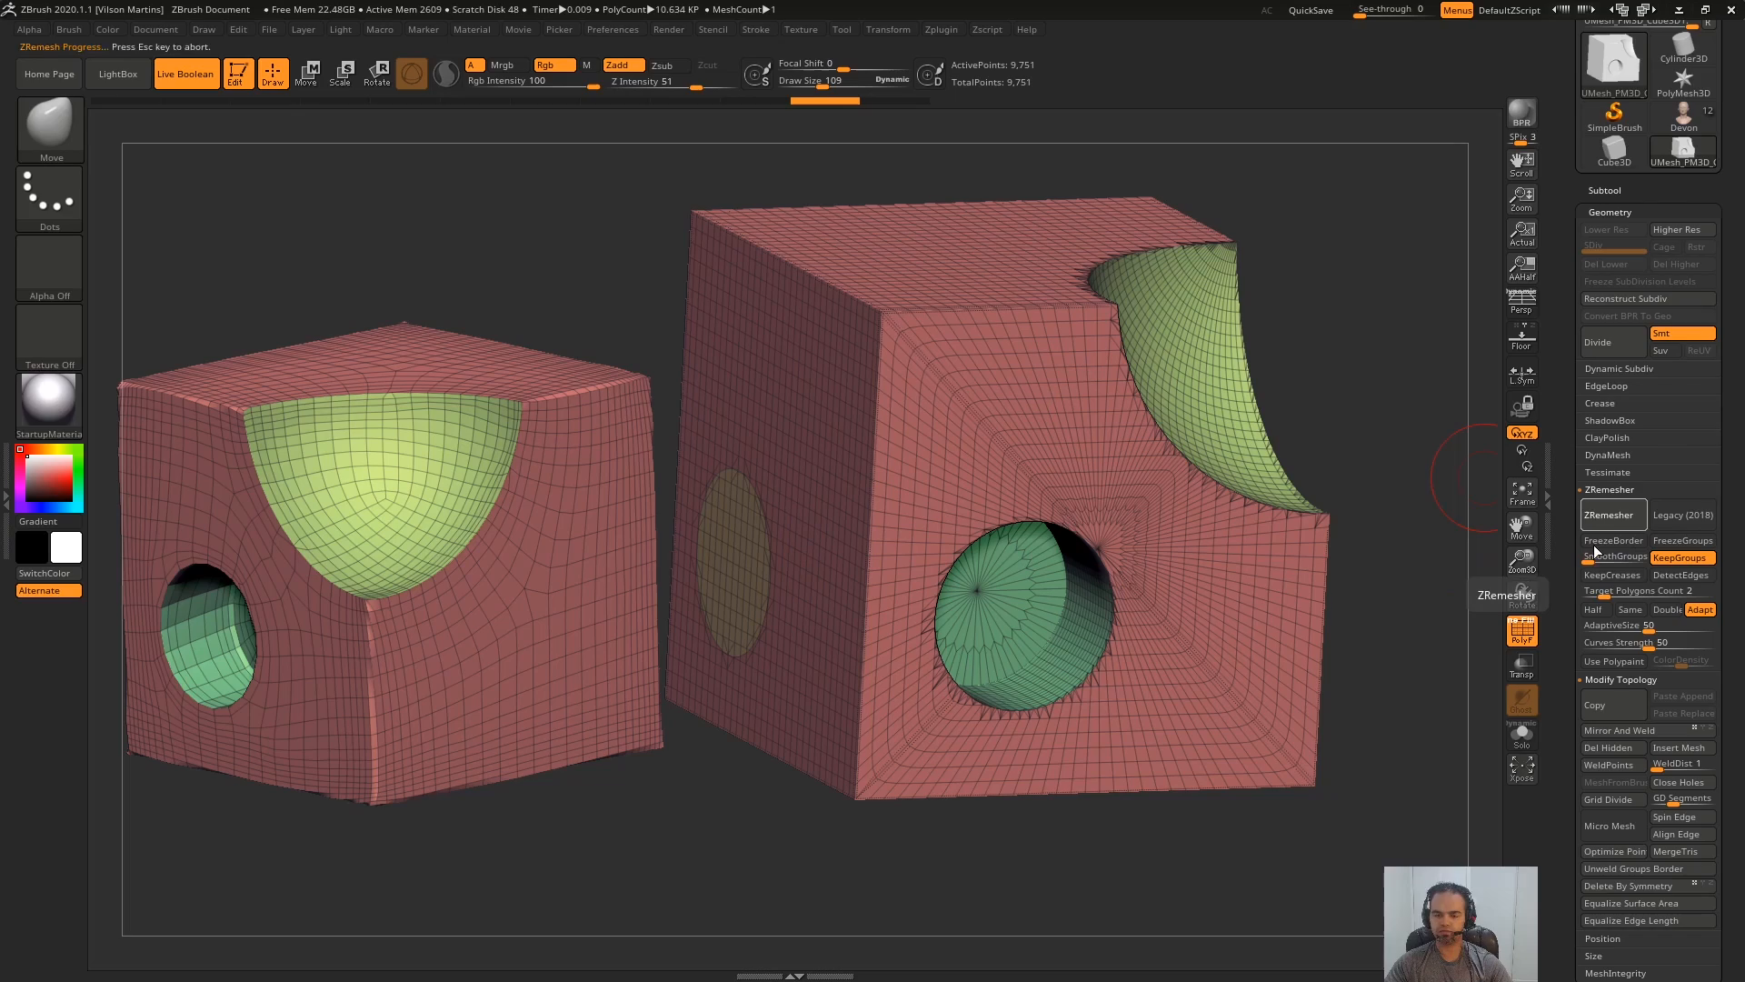
drag(820, 741, 1097, 653)
right_drag(1097, 653, 1282, 782)
right_drag(1254, 682, 1235, 680)
alt+right_drag(762, 620, 966, 600)
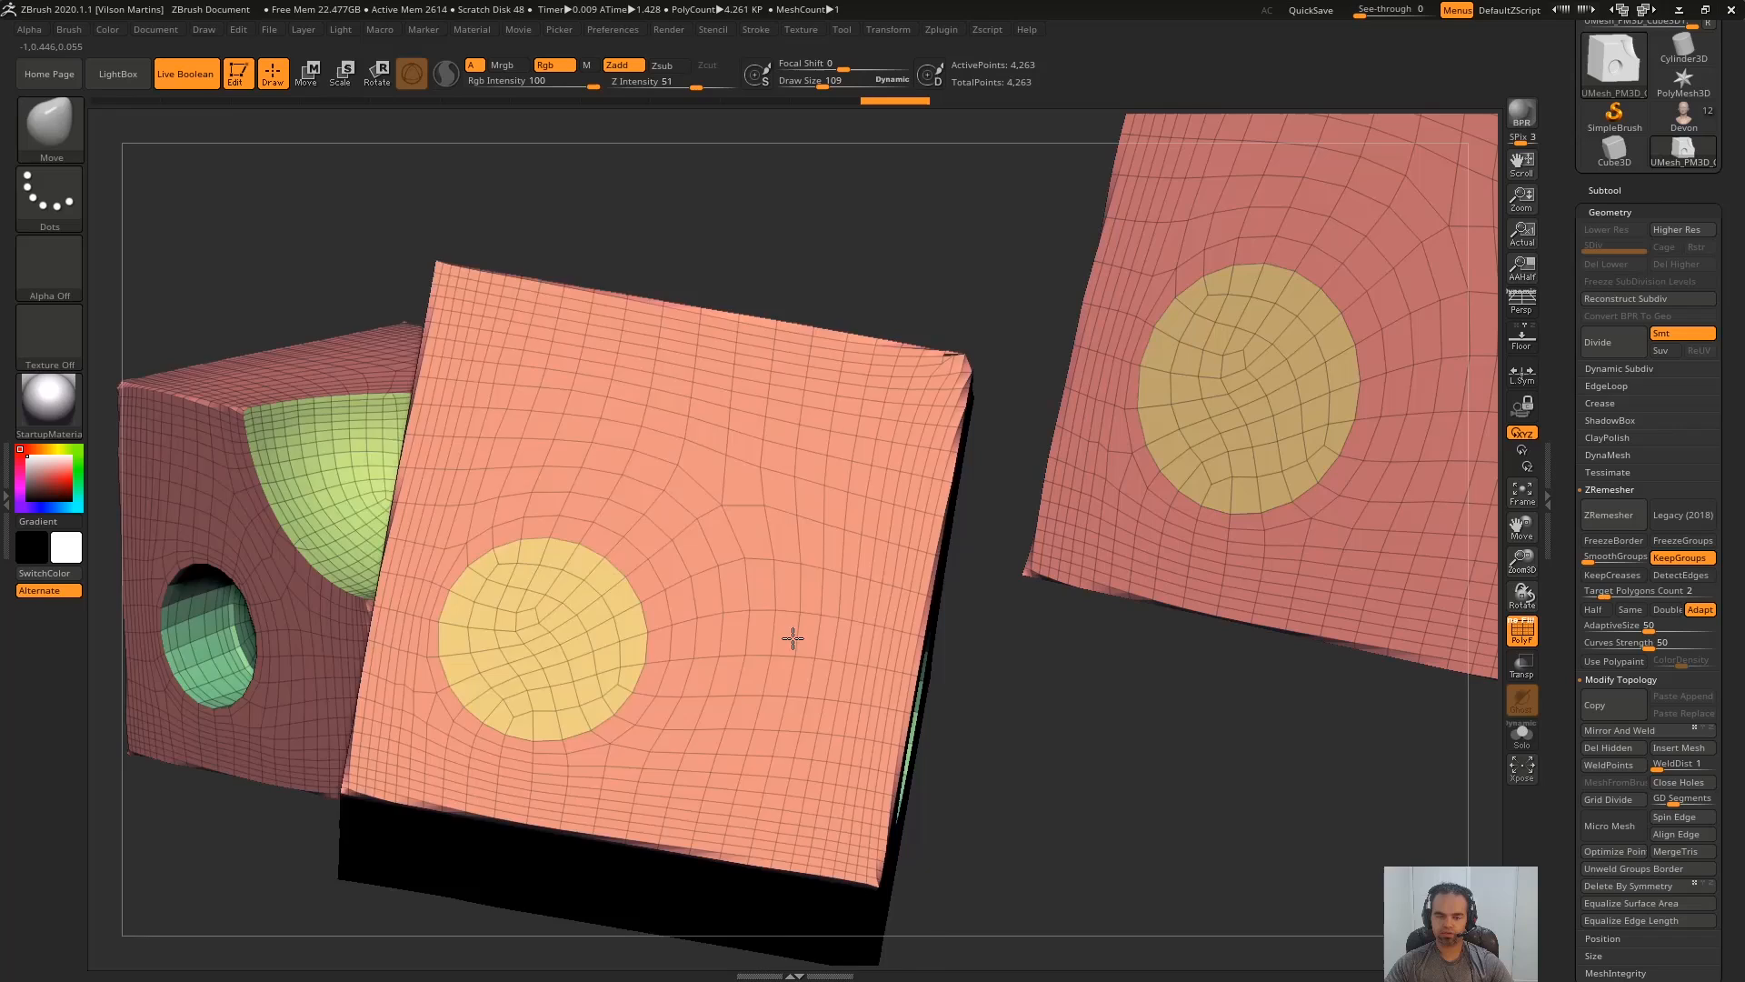
- Undo the remesh and ZRemesh the cube again with SmoothGroups set to 1
key(ctrl+z)
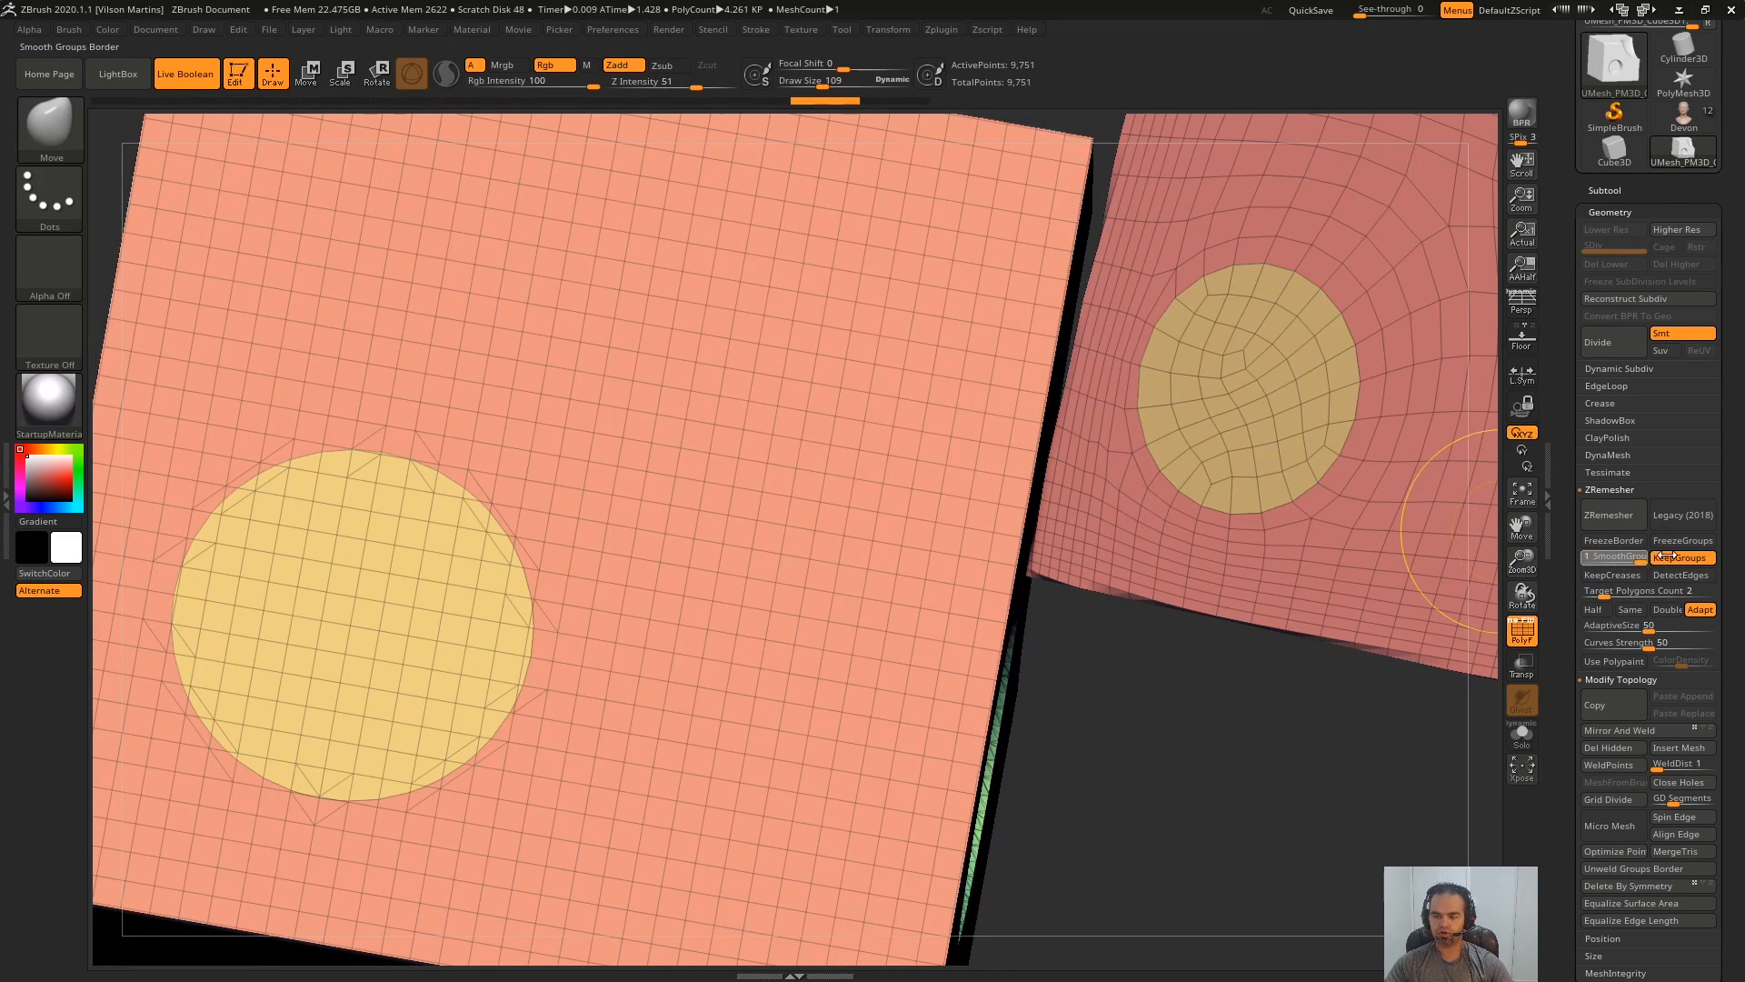
click(1611, 516)
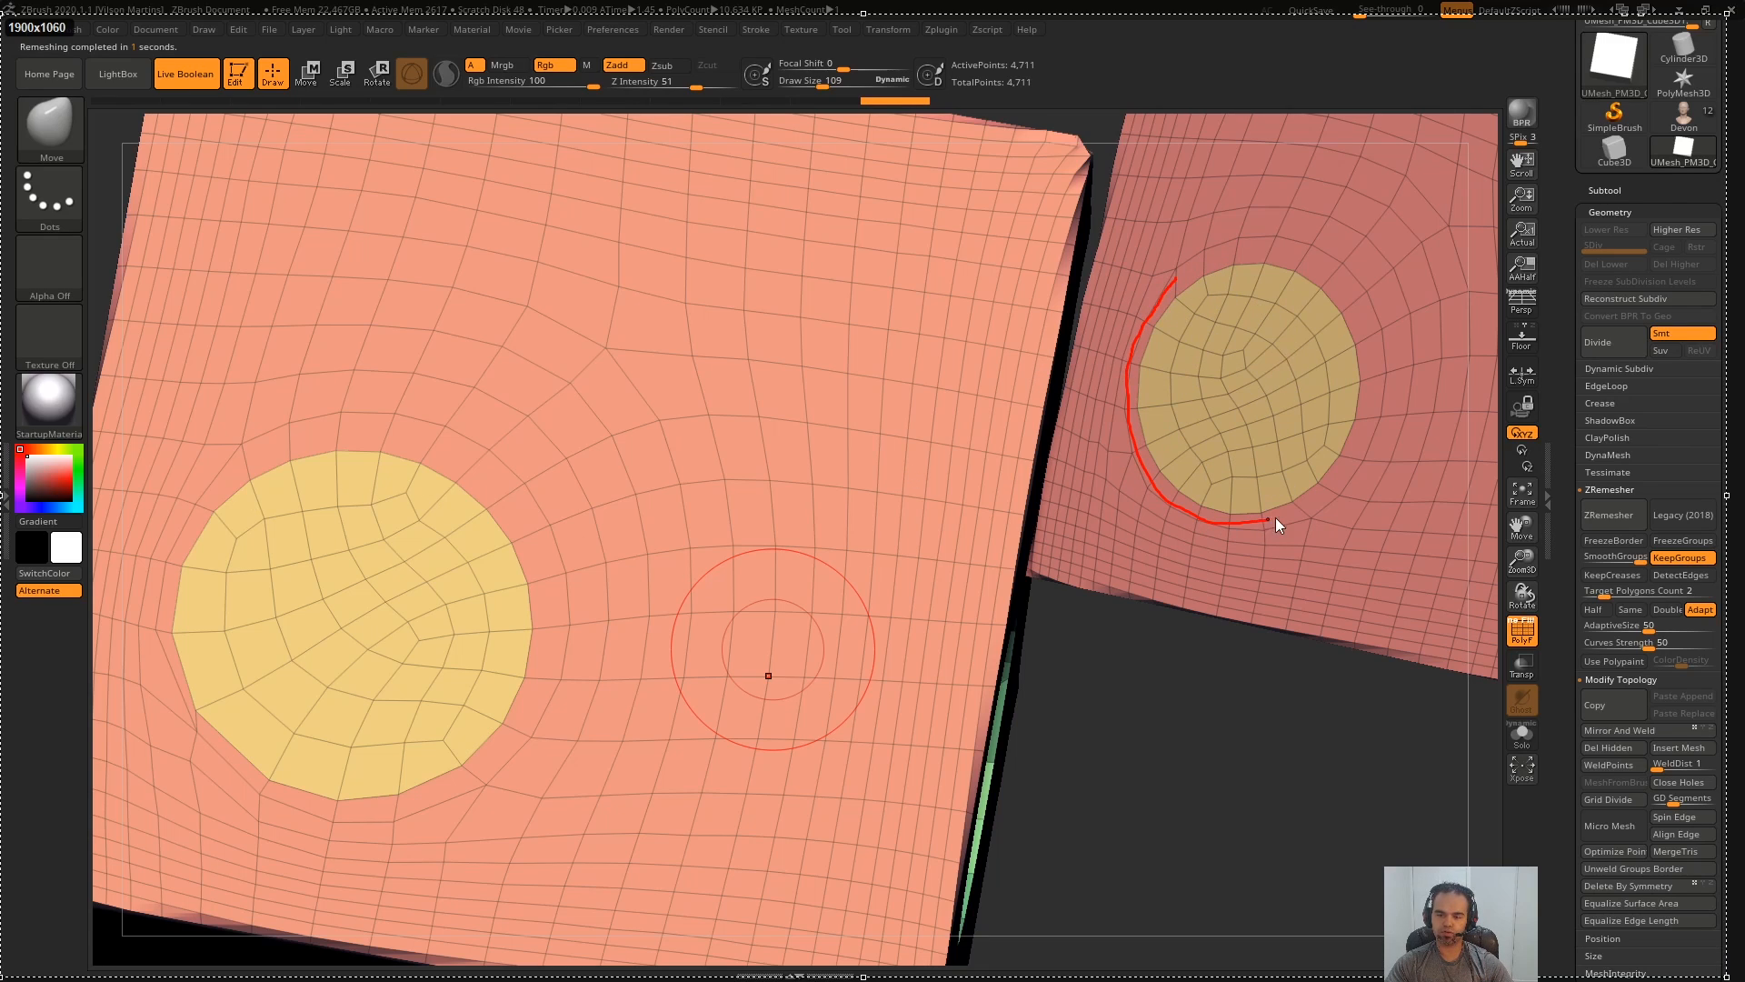
- Outline the disc border on the snapshot and two border polygons on the new remesh to compare their smoothness
drag(1336, 264, 1153, 293)
mouse_move(193, 631)
mouse_down()
mouse_move(198, 691)
mouse_move(228, 658)
mouse_move(269, 772)
mouse_move(240, 687)
mouse_up()
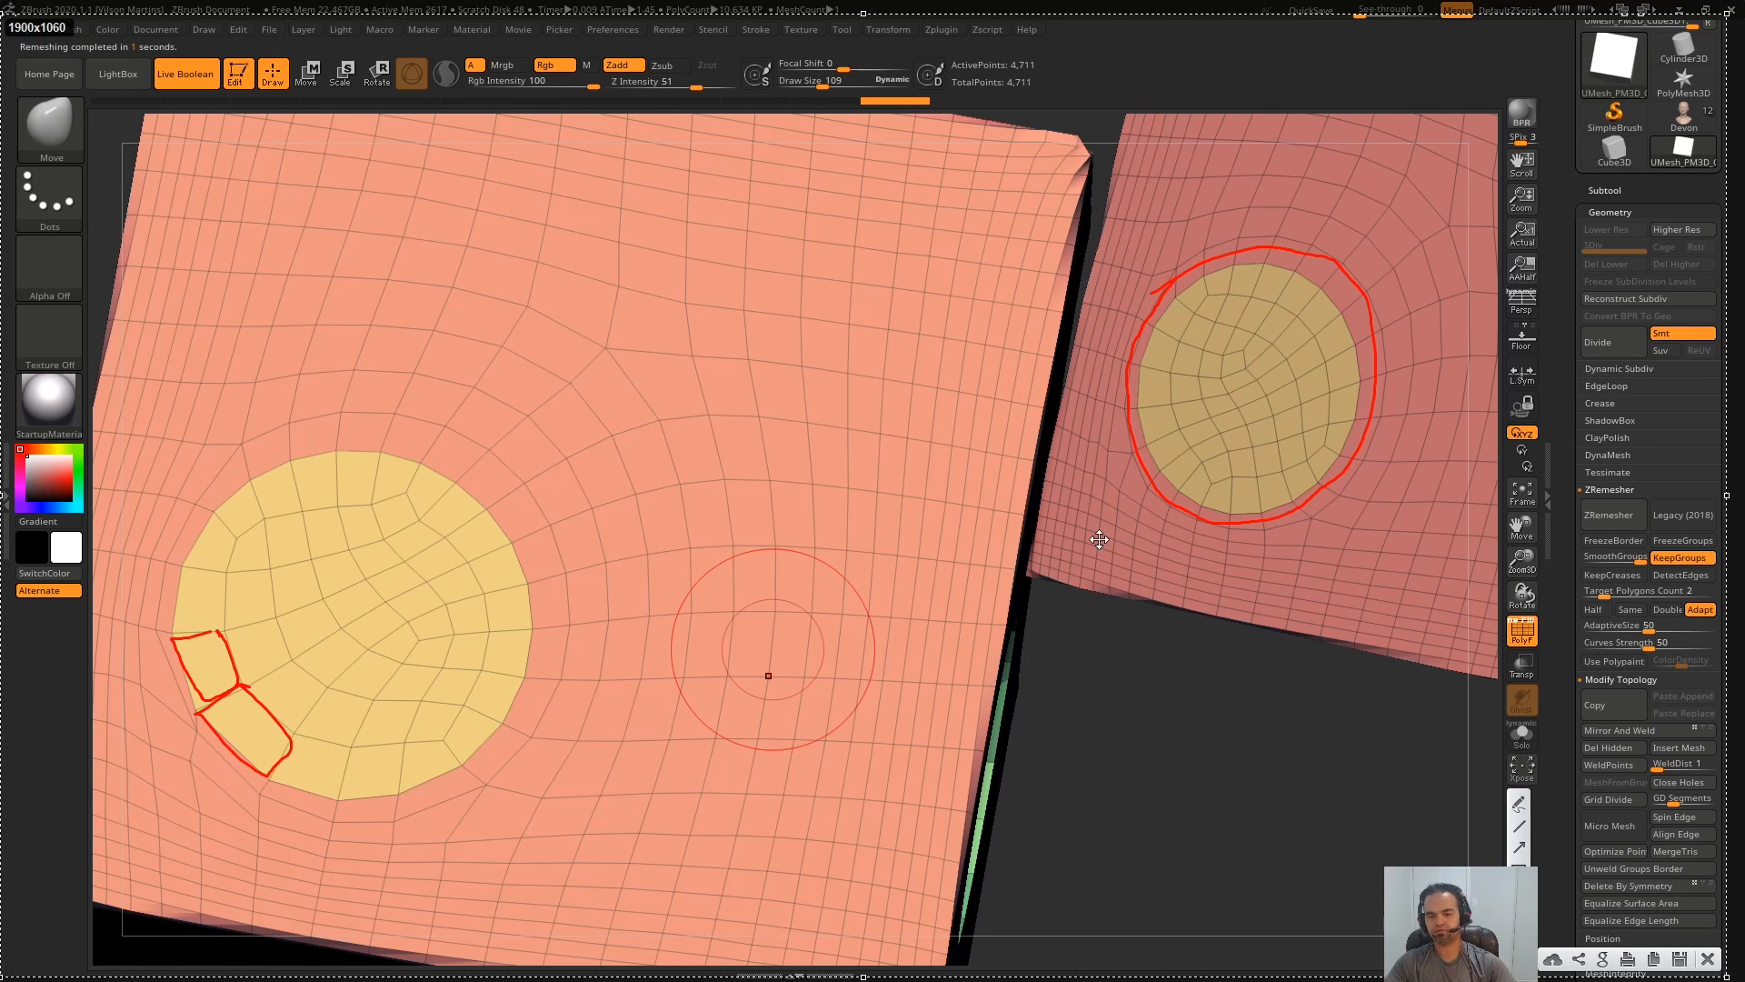
key(Escape)
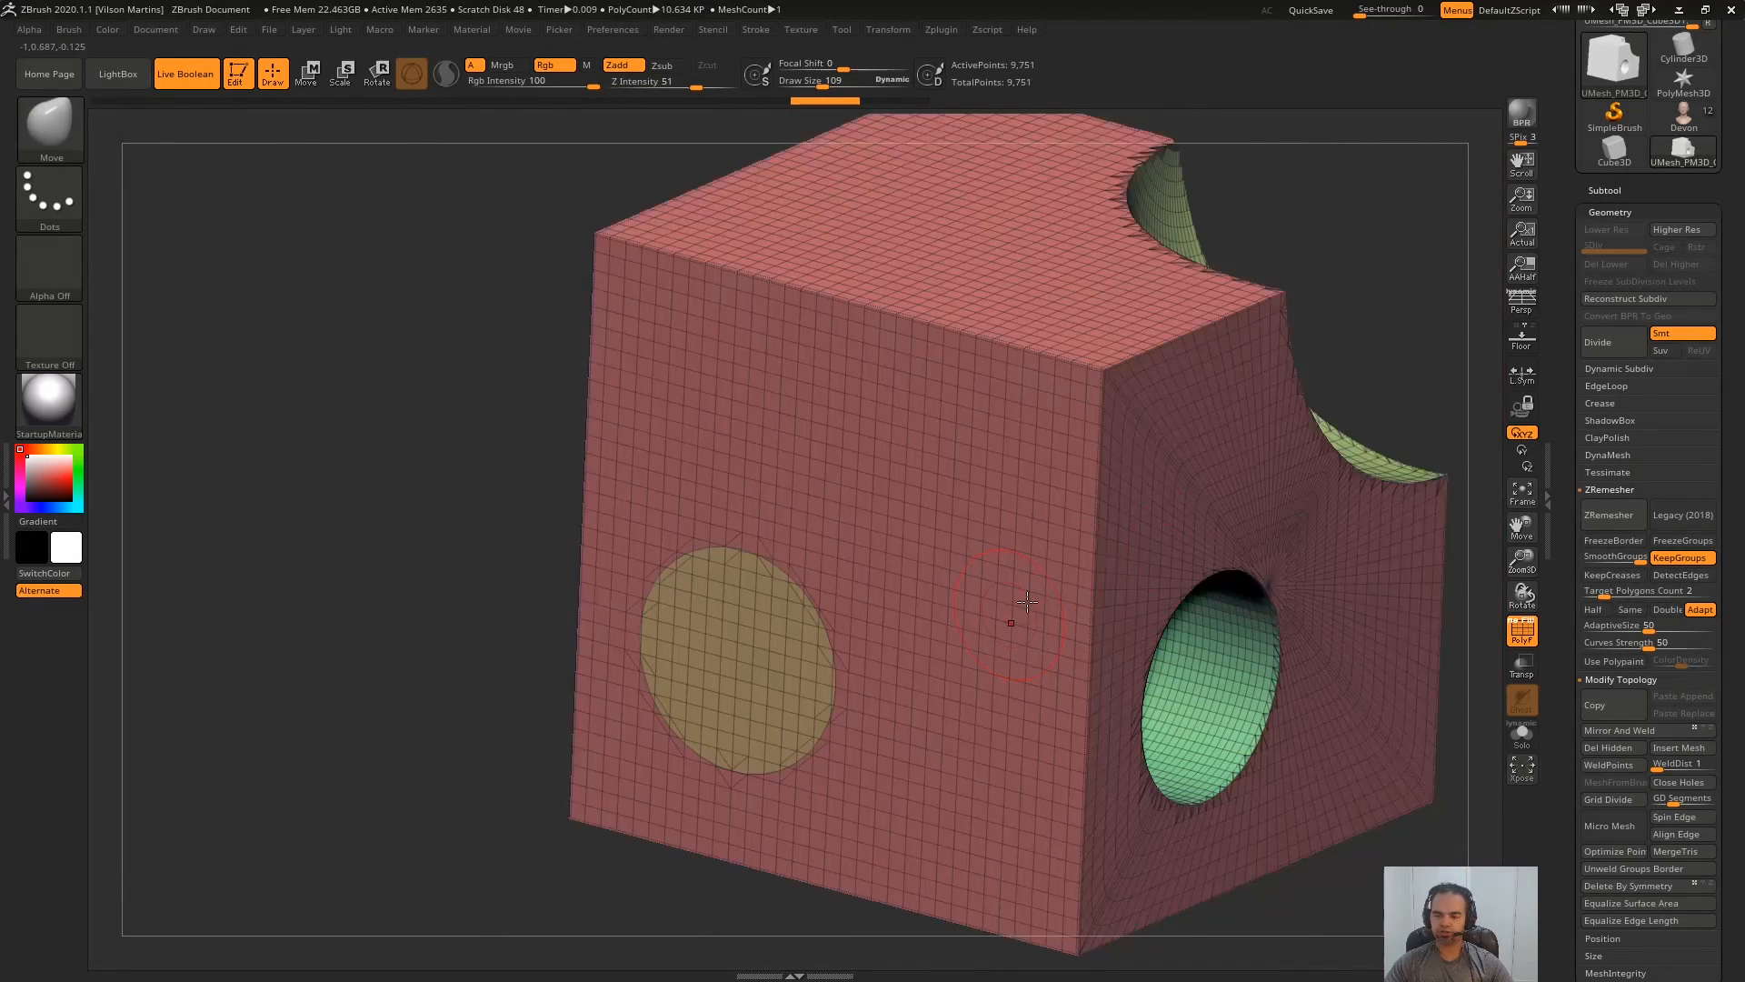
- Enable KeepCreases in place of KeepGroups and mark the edges meeting at the cube's corner
click(1636, 575)
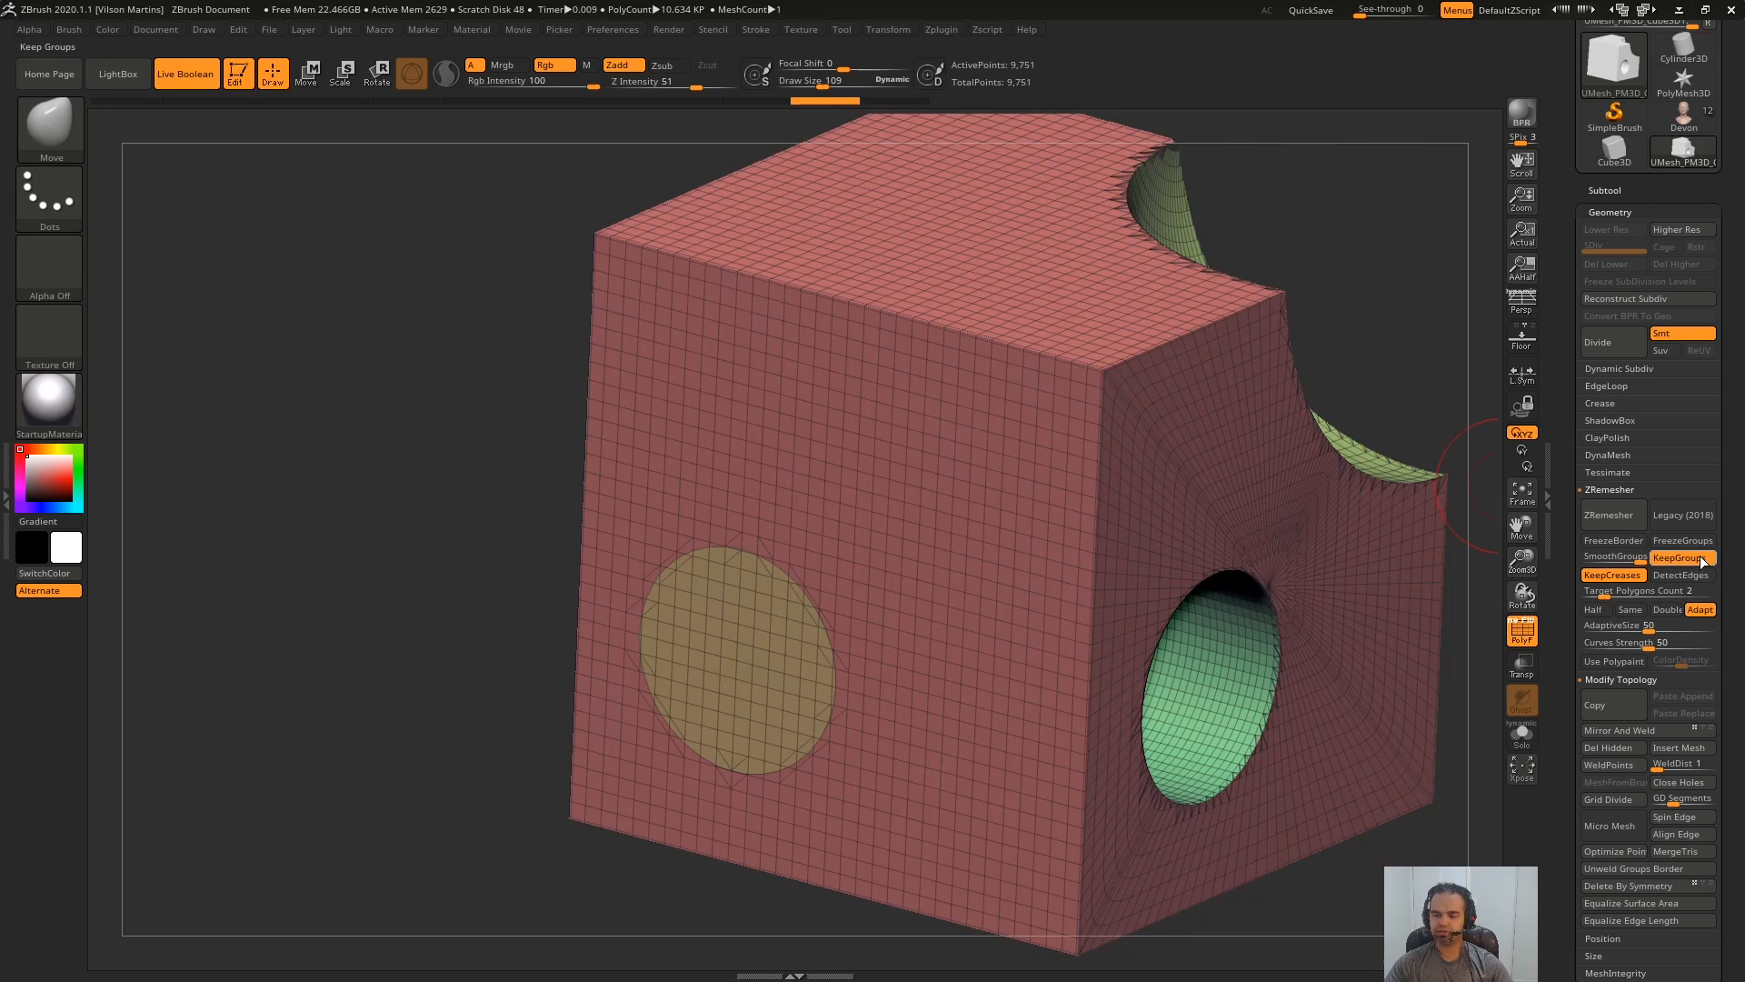
ctrl+right_drag(1134, 445, 967, 662)
key(Print)
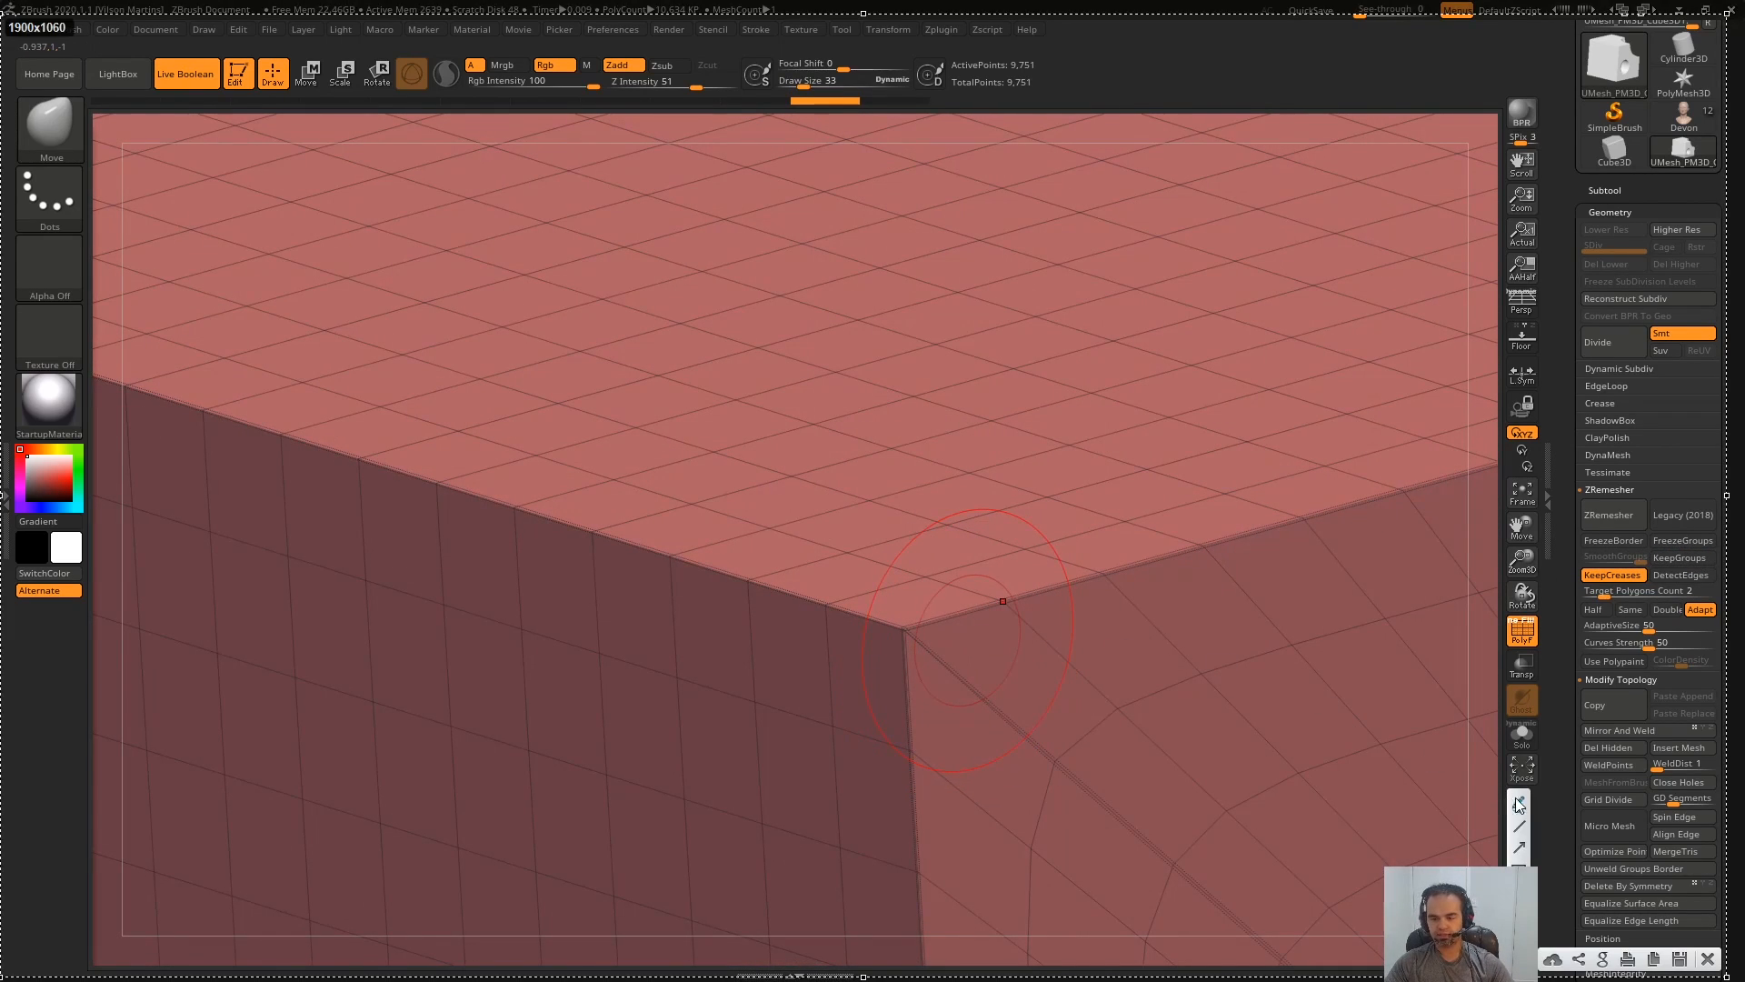
mouse_move(1391, 498)
mouse_down()
mouse_move(934, 643)
mouse_move(800, 594)
mouse_up()
drag(1022, 705, 925, 849)
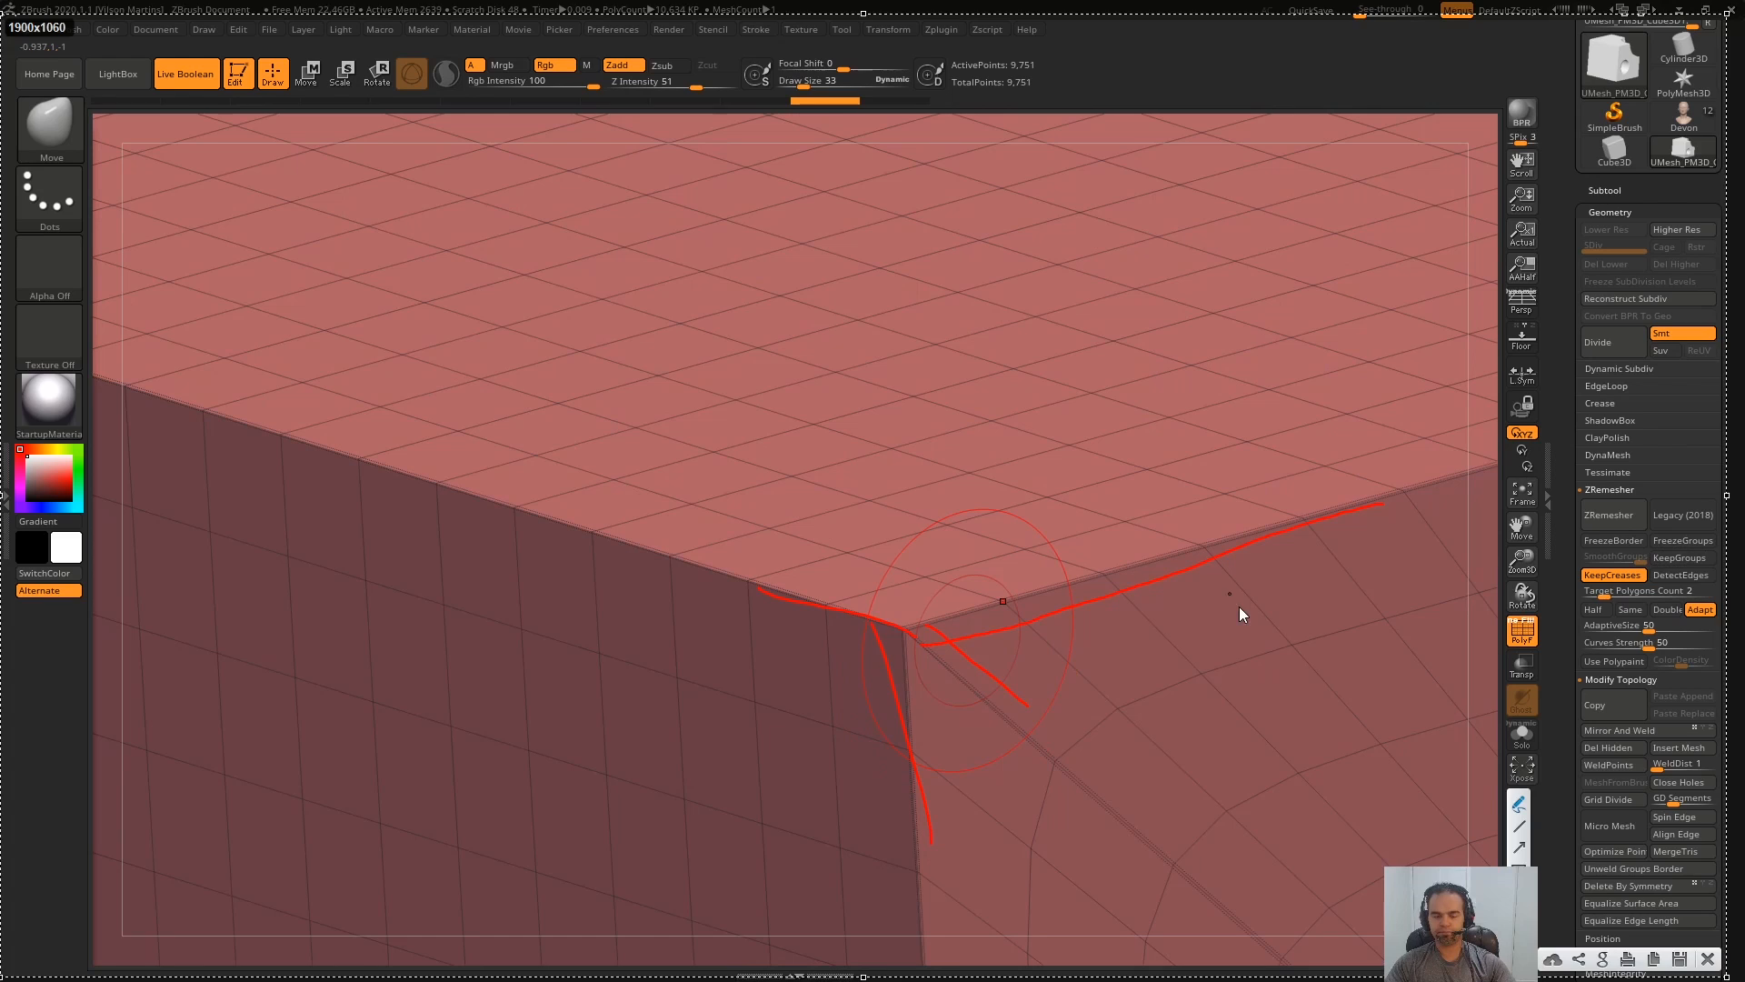
key(Escape)
- ZRemesh the cube with KeepCreases and examine the topology along its creased edges and corner
ctrl+right_drag(1188, 690, 1262, 422)
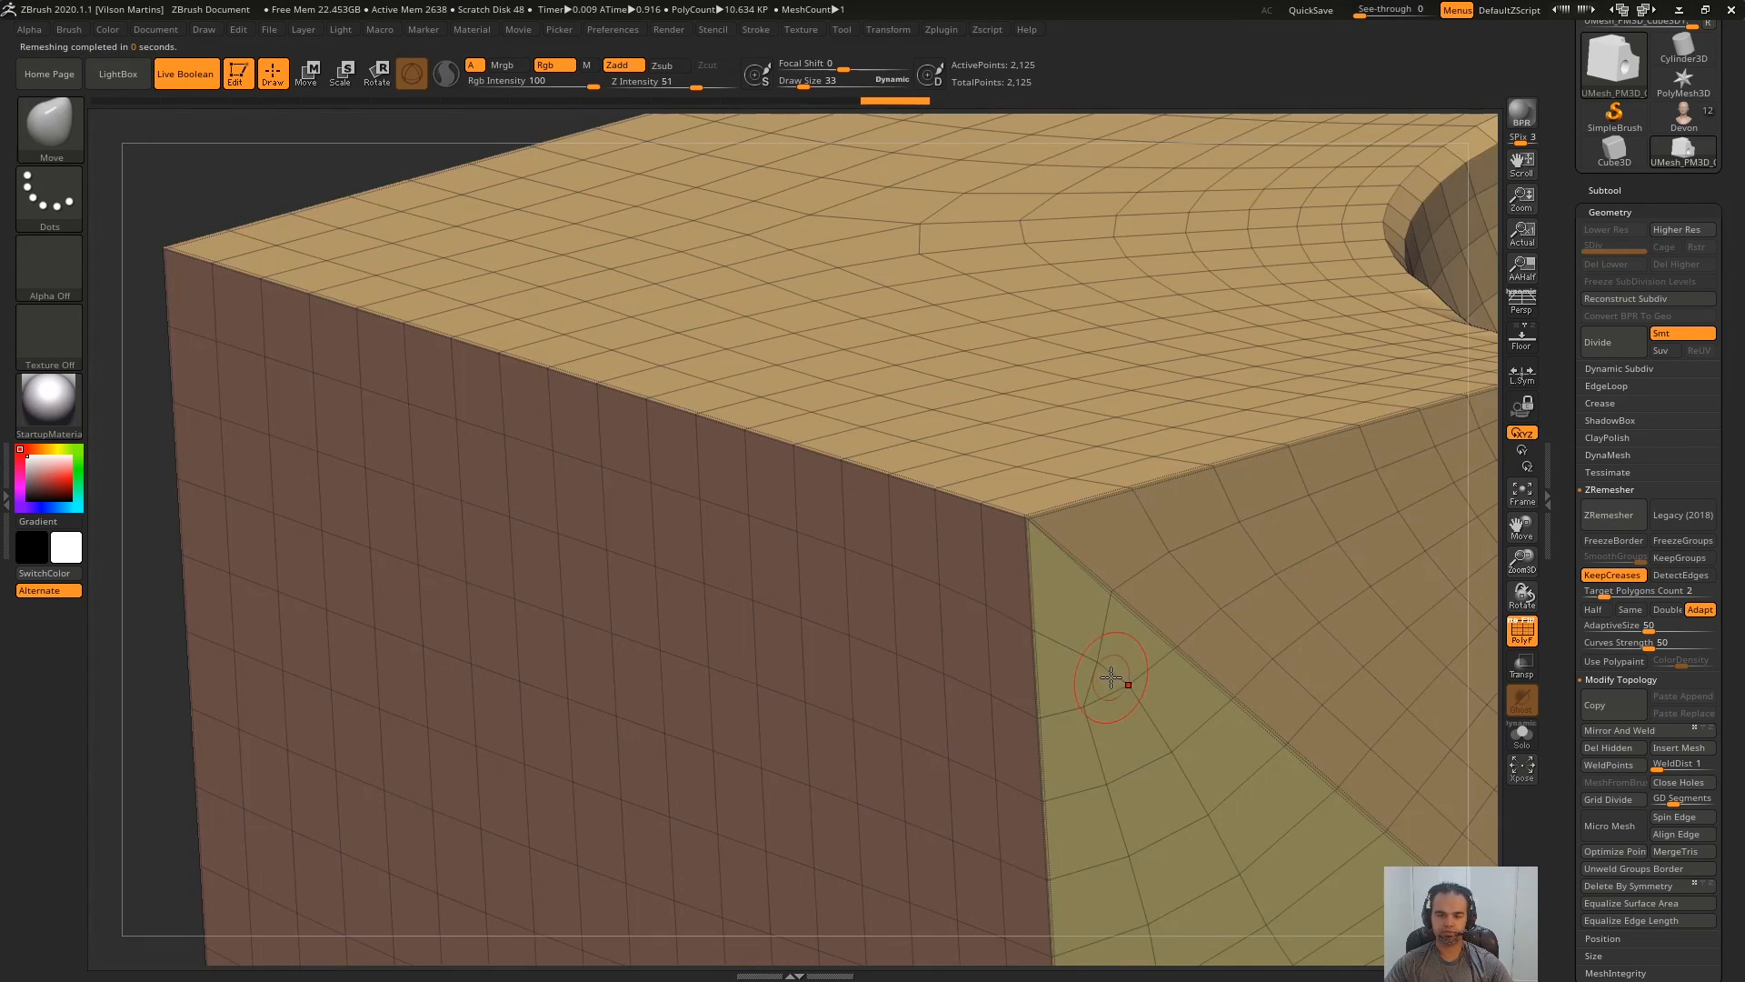
right_drag(1111, 677, 765, 406)
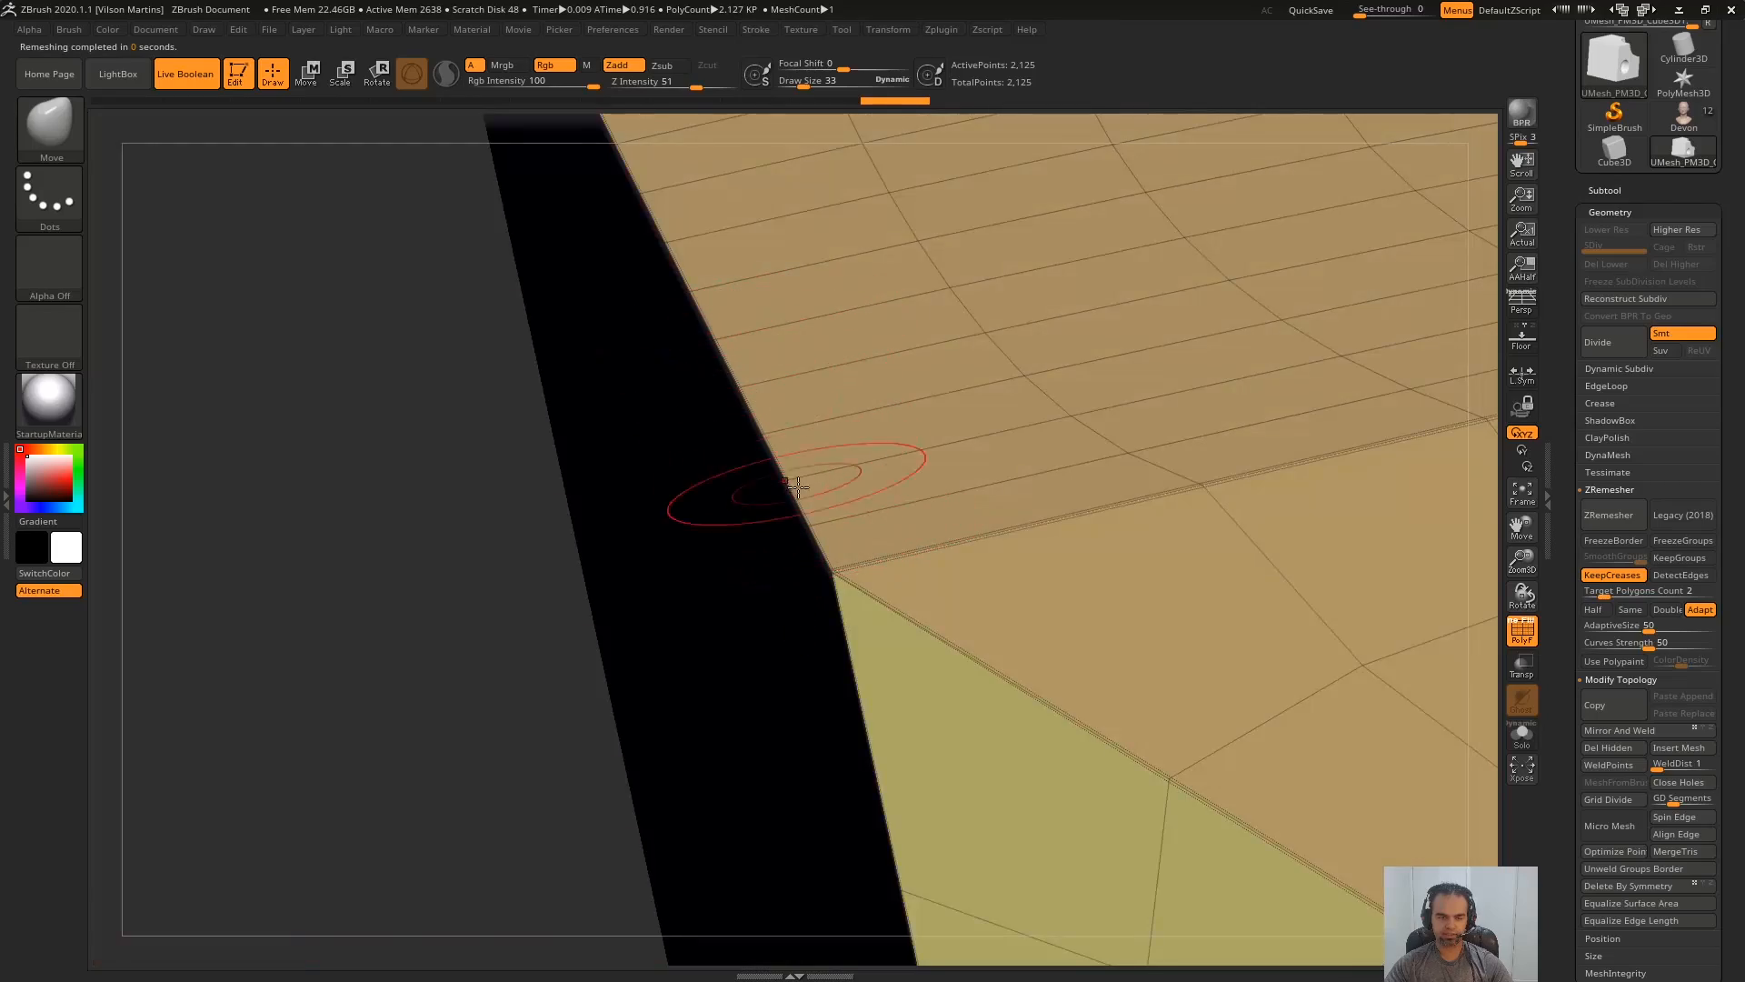
right_drag(799, 487, 1087, 482)
ctrl+right_drag(1200, 677, 899, 341)
alt+right_drag(1182, 663, 973, 337)
right_drag(1204, 480, 1181, 364)
ctrl+right_drag(1209, 625, 1138, 454)
right_drag(981, 499, 895, 627)
ctrl+right_drag(1028, 695, 1071, 590)
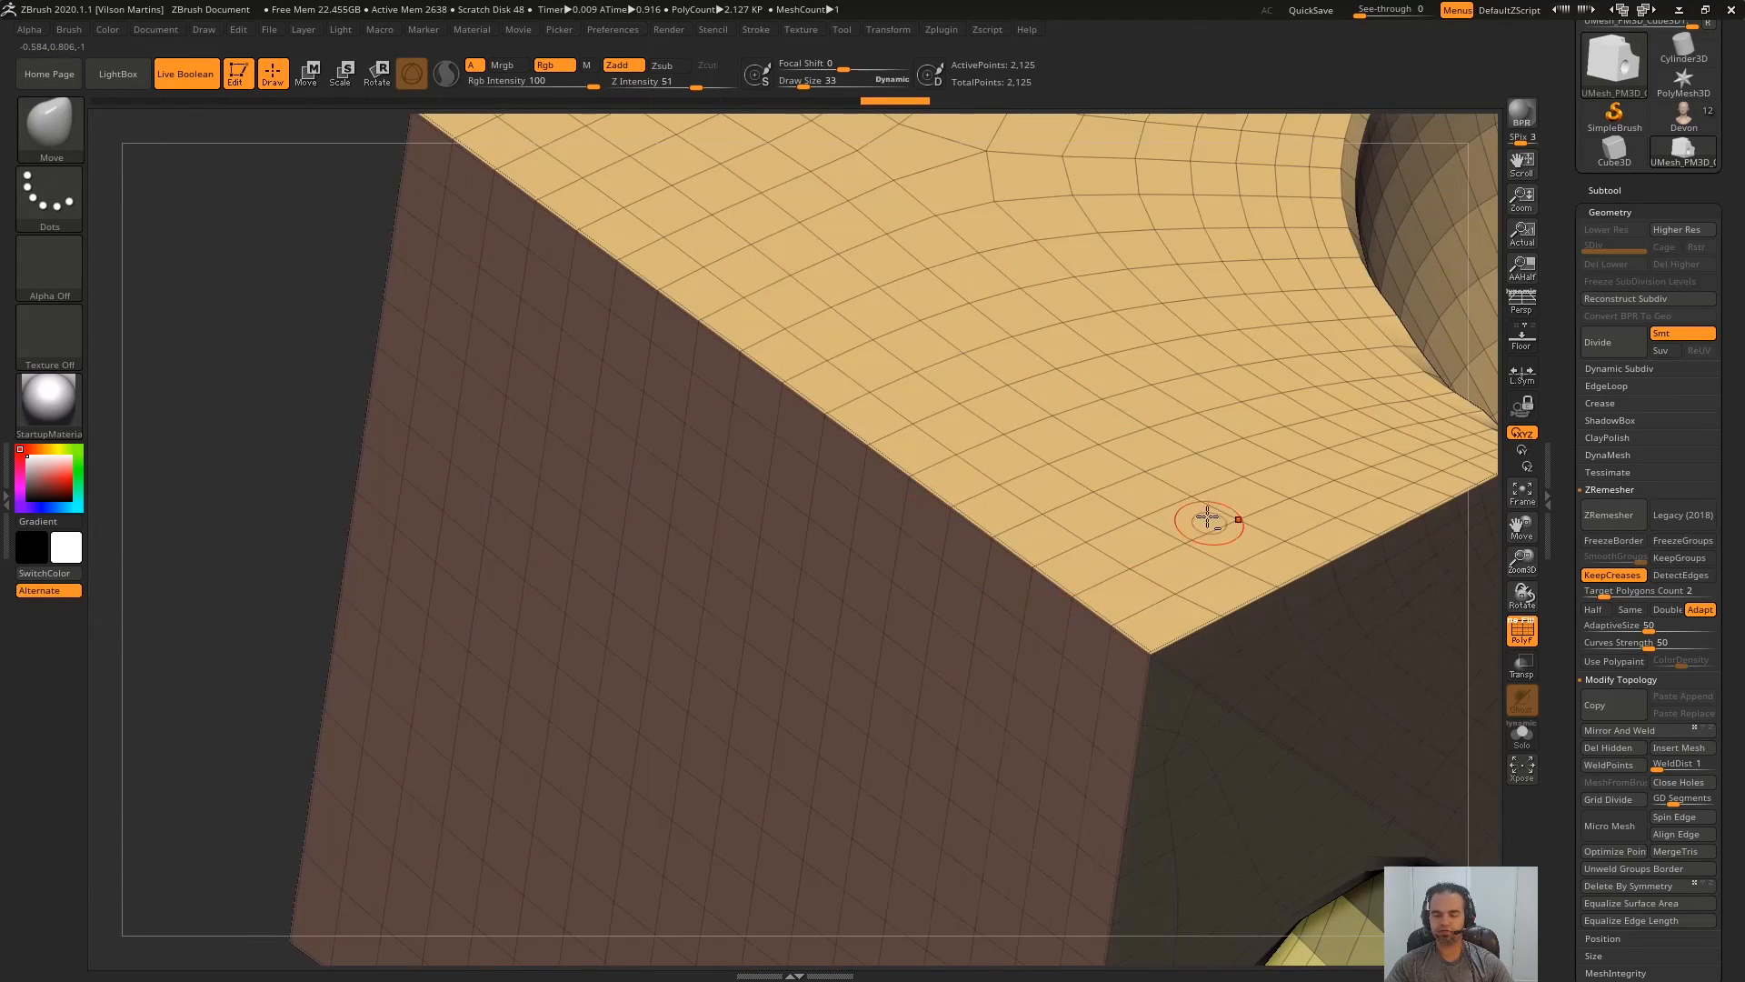
ctrl+right_drag(1207, 517, 1118, 436)
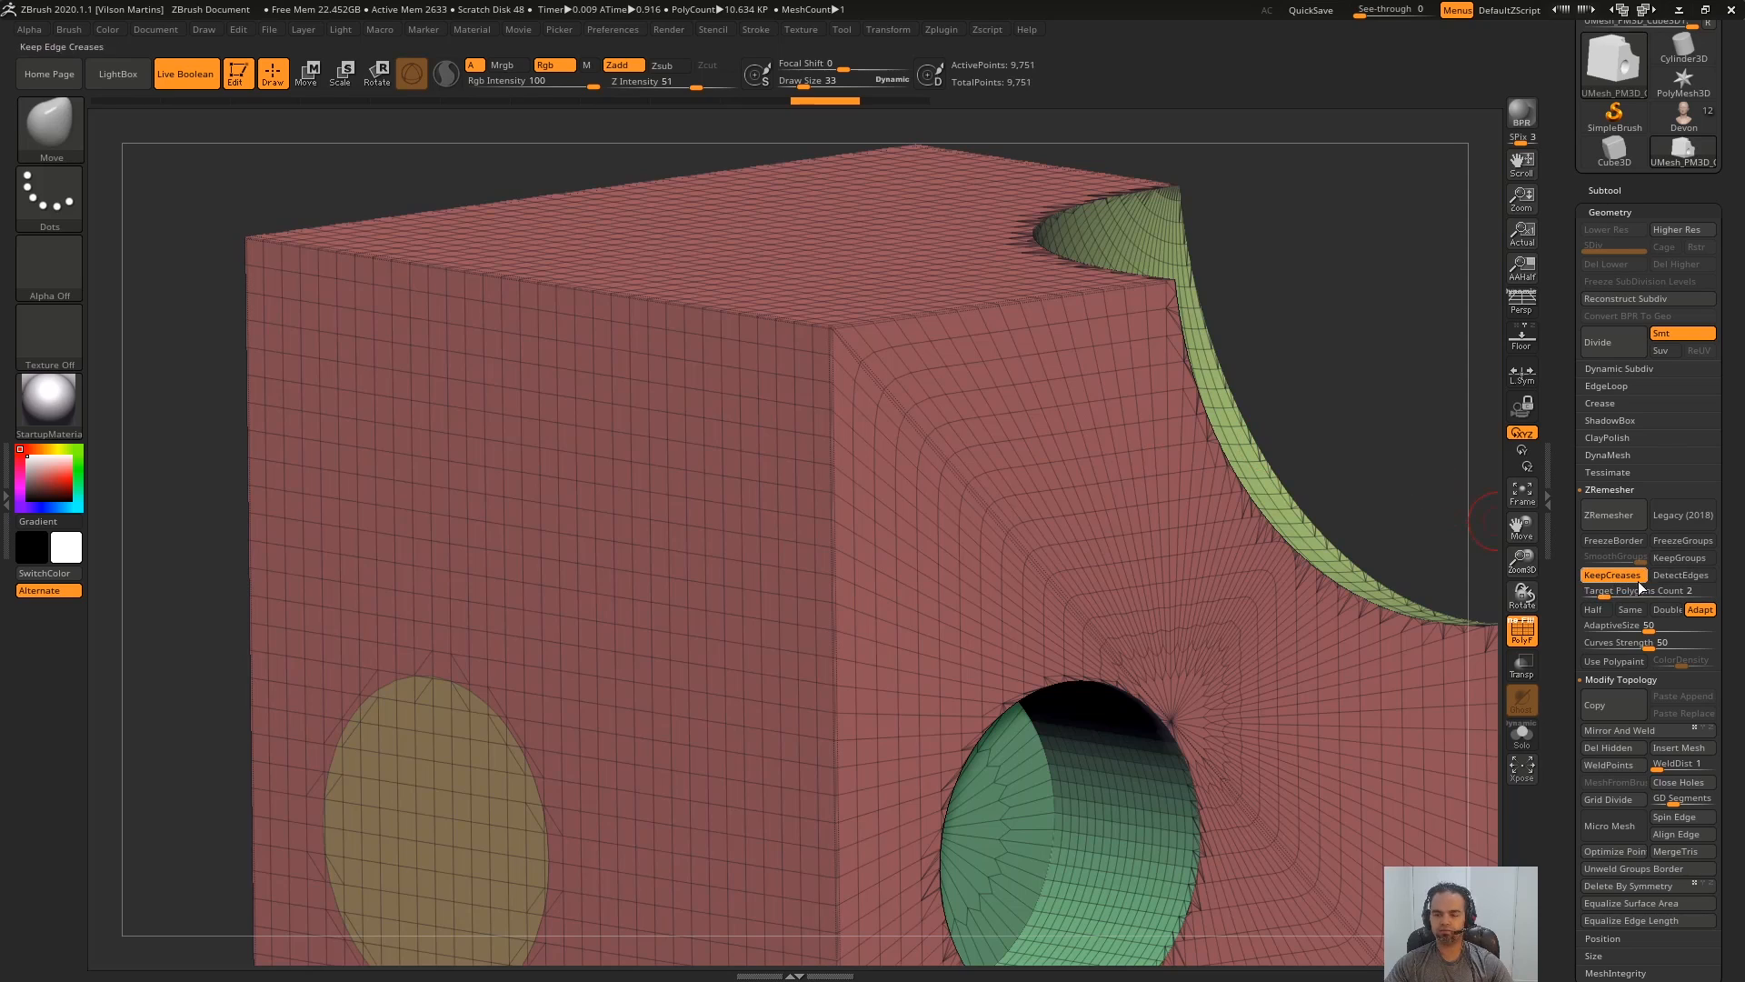
- Switch ZRemesher from KeepCreases to DetectEdges and inspect the original cube's hard edges and cutouts
click(1626, 576)
click(1626, 576)
right_drag(1099, 642, 734, 607)
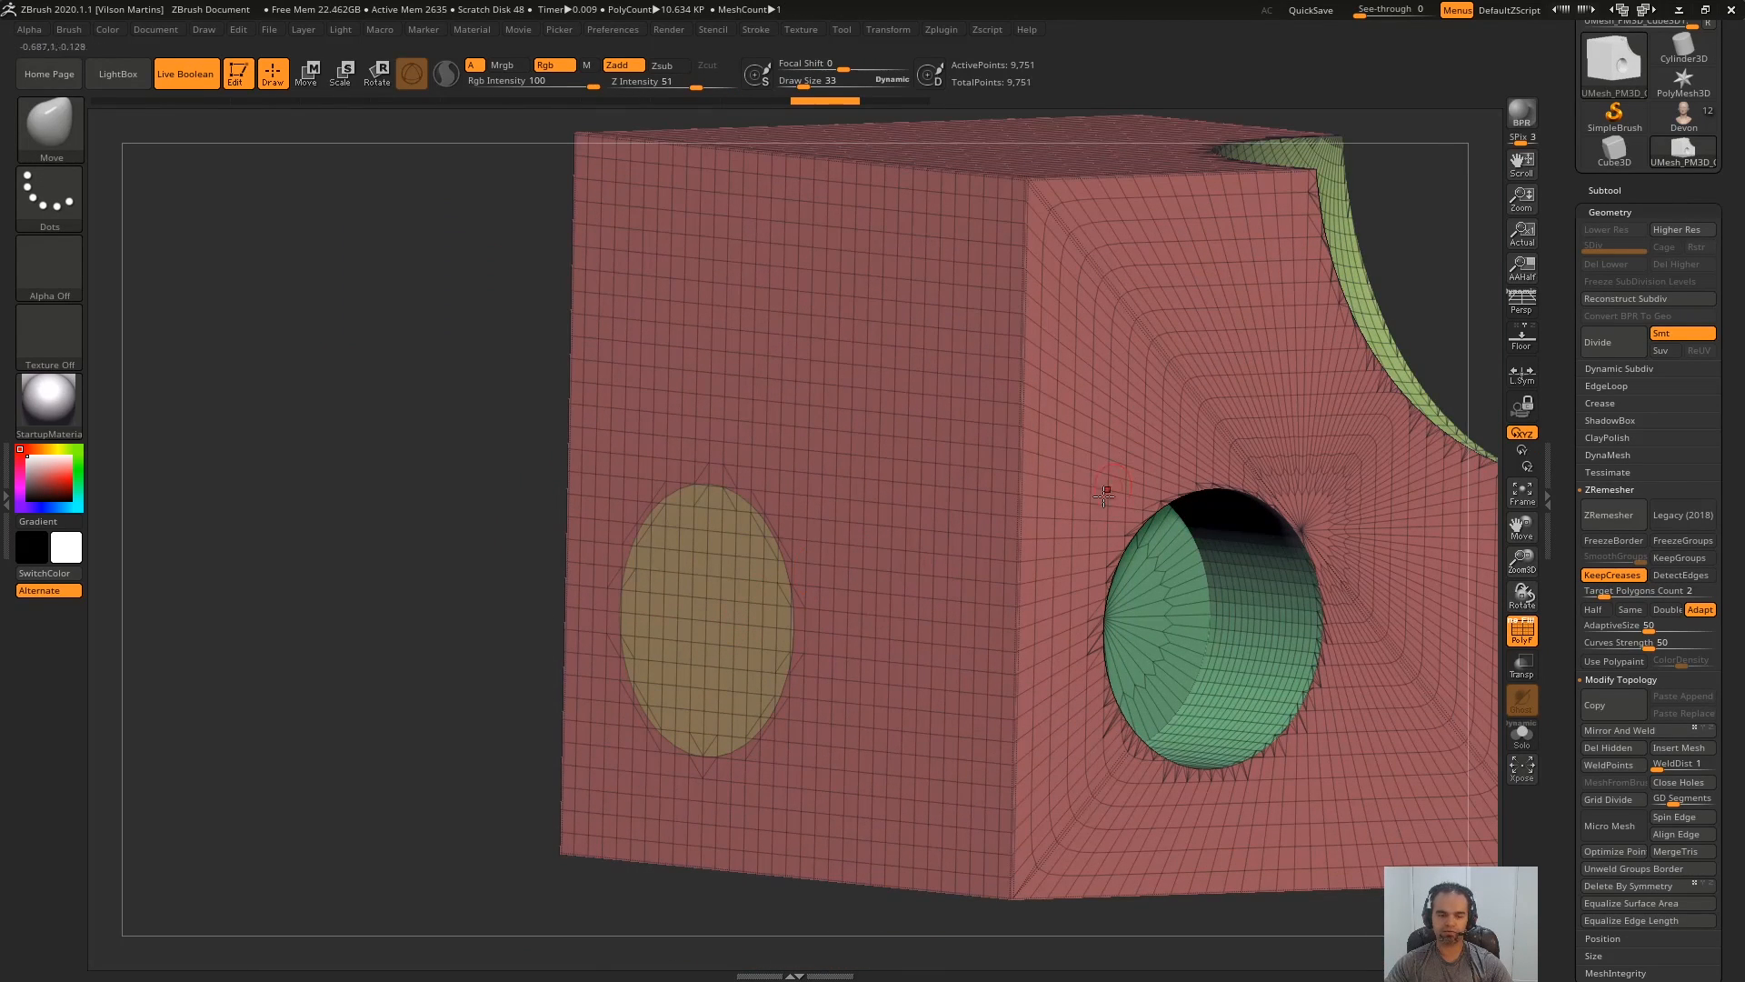
alt+right_drag(1338, 450, 1396, 535)
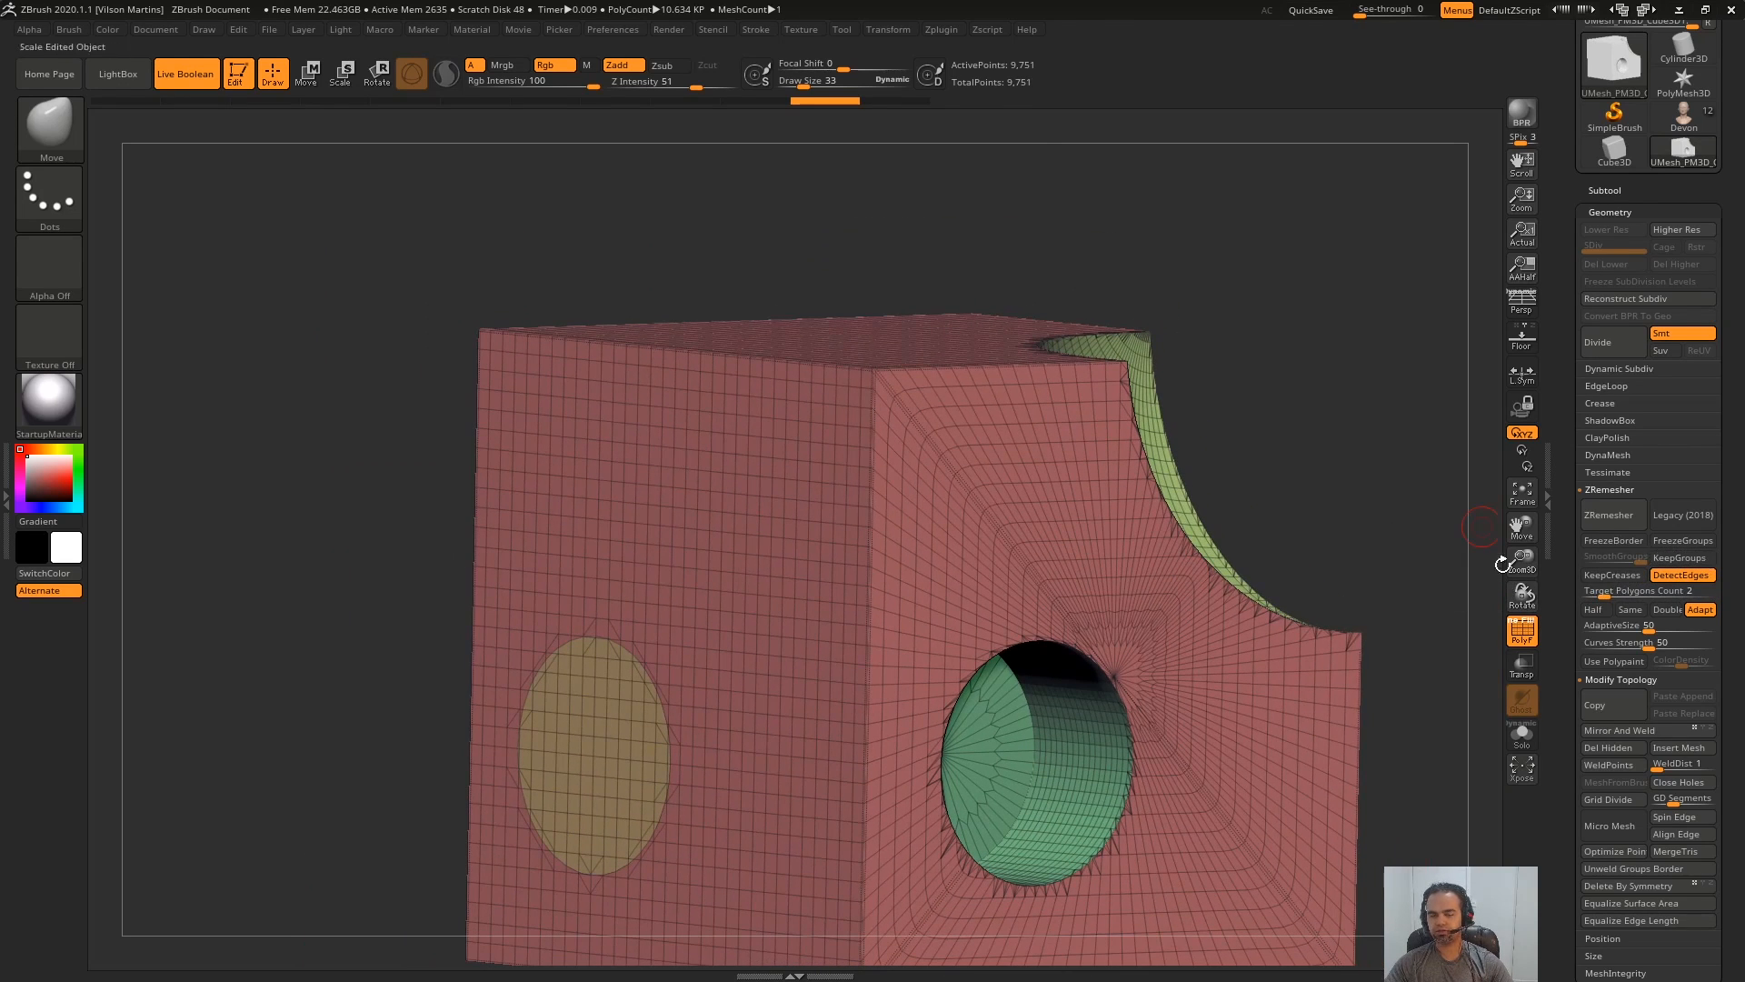
right_drag(1503, 564, 1142, 412)
right_drag(905, 382, 902, 351)
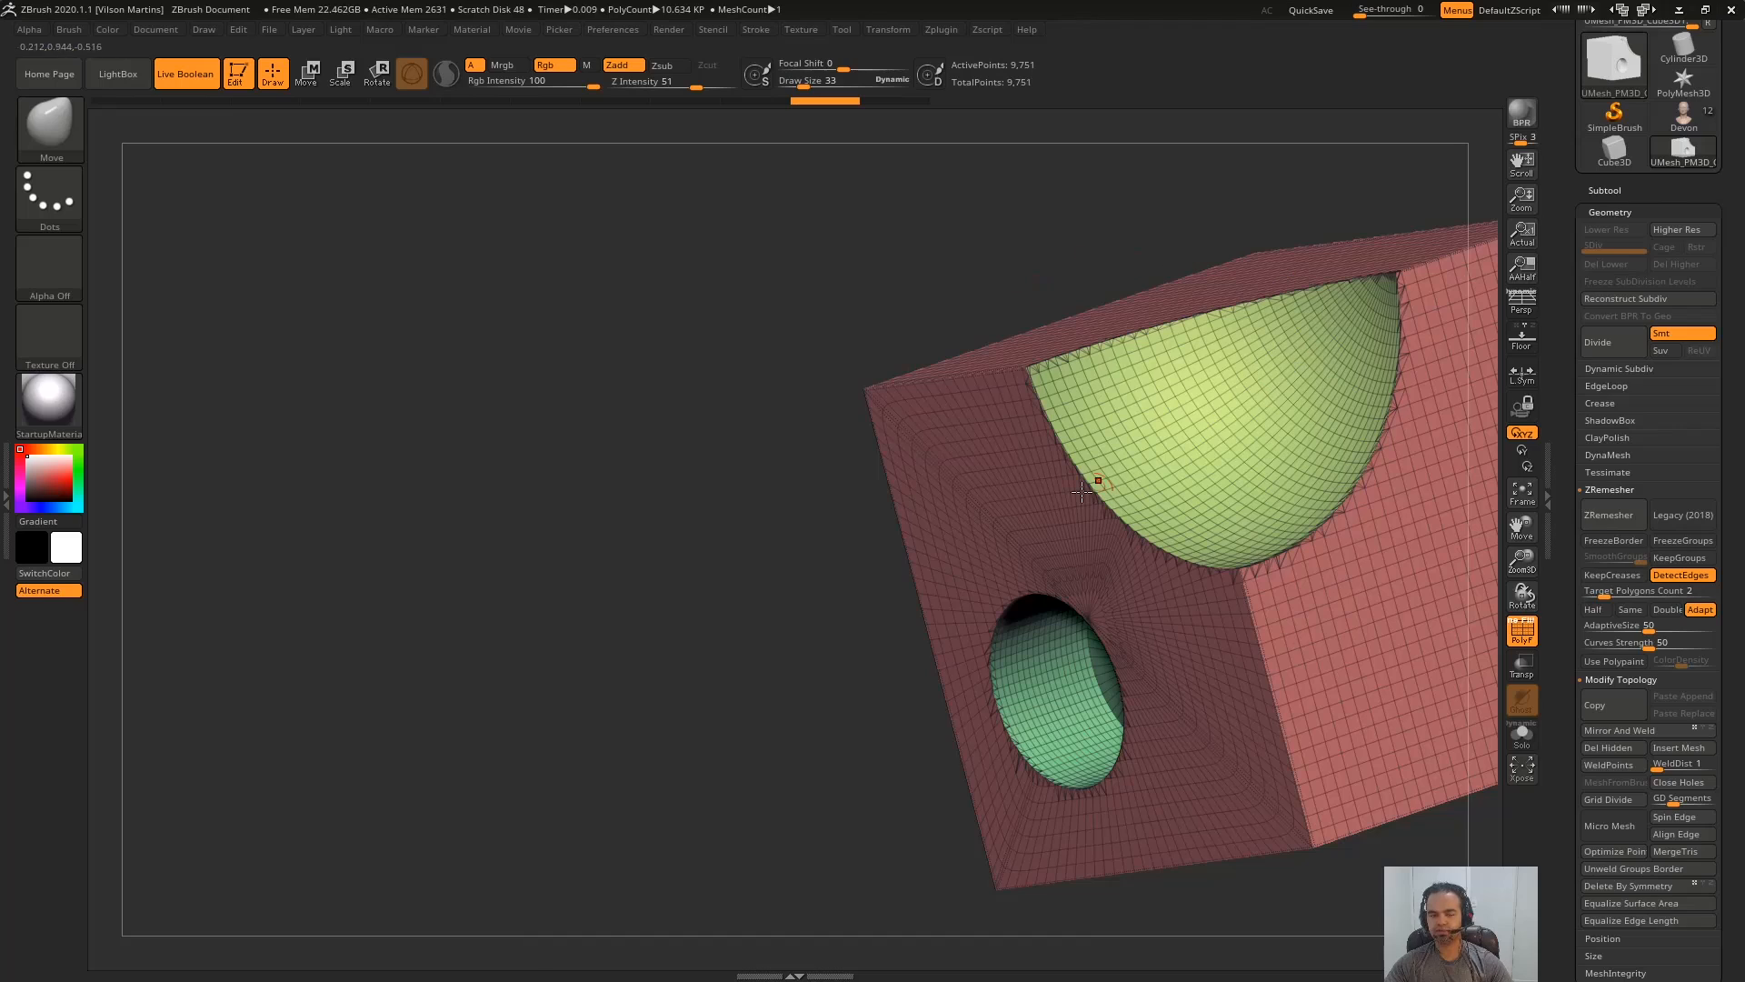
right_drag(1082, 492, 1229, 488)
right_drag(1072, 502, 944, 531)
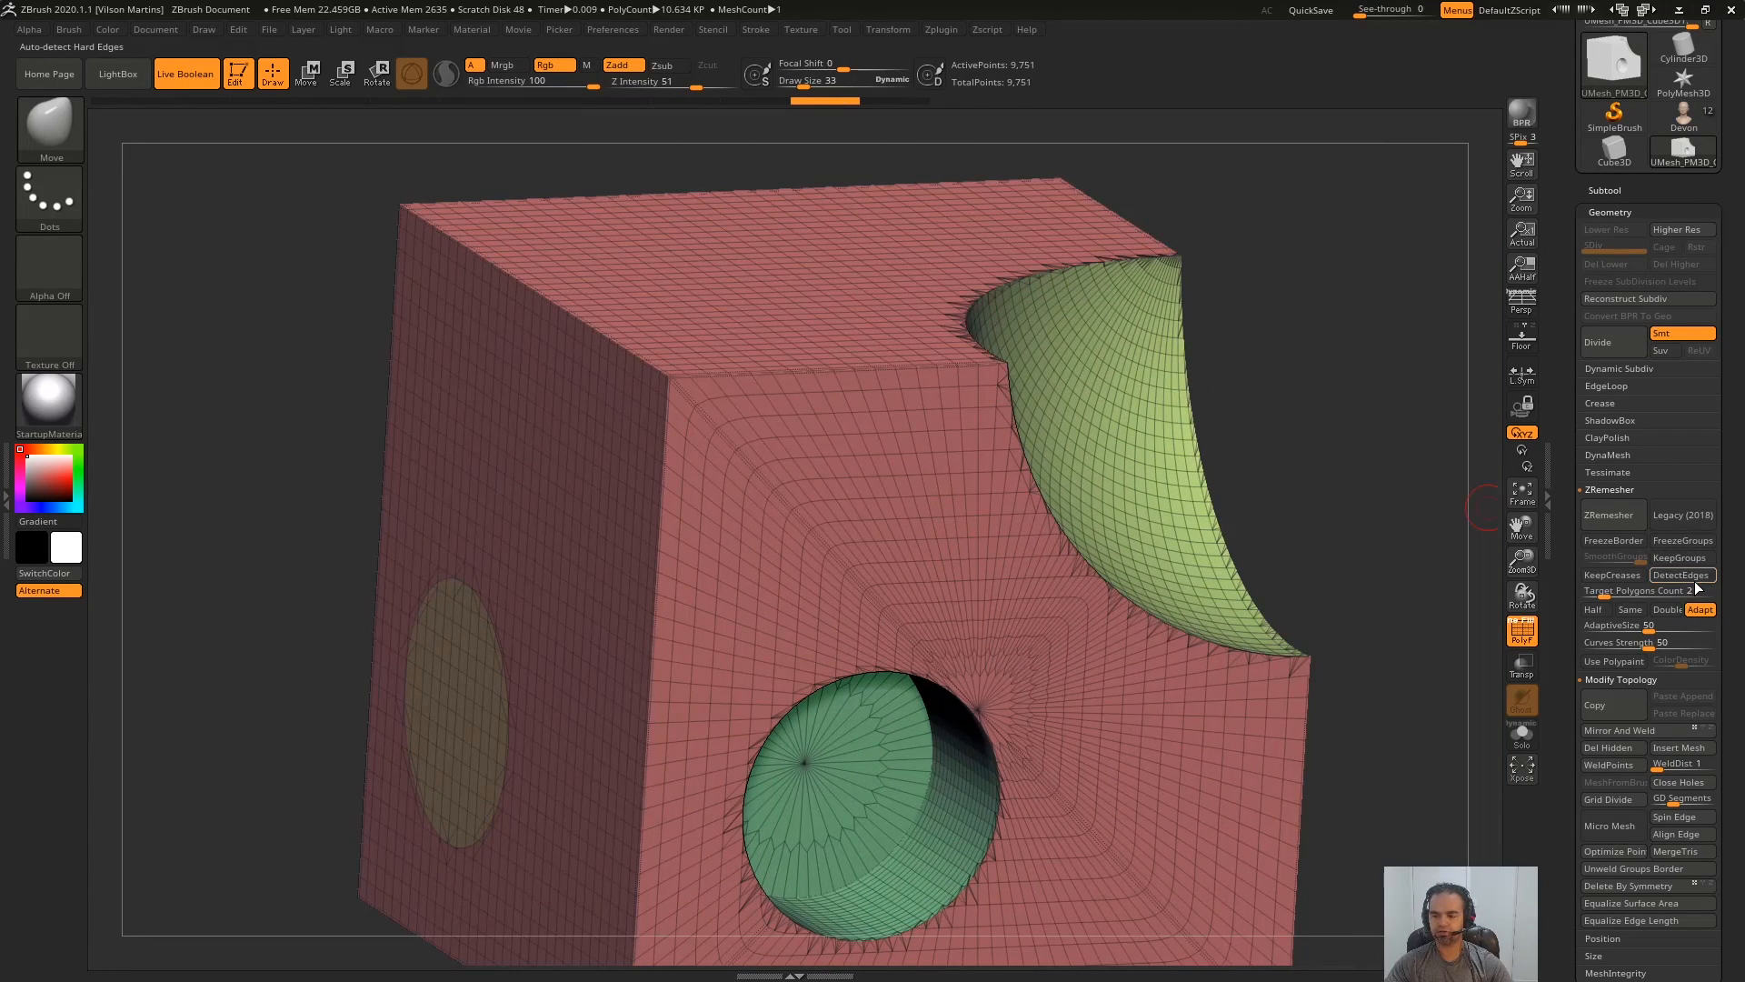
- ZRemesh the cube with DetectEdges and inspect its edges and cutouts with the polyframe hidden
click(1609, 516)
shift+right_drag(966, 582, 986, 555)
ctrl+right_drag(986, 555, 998, 629)
alt+right_drag(998, 629, 974, 425)
key(shift+f)
ctrl+right_drag(1145, 627, 1109, 500)
right_drag(1109, 500, 994, 623)
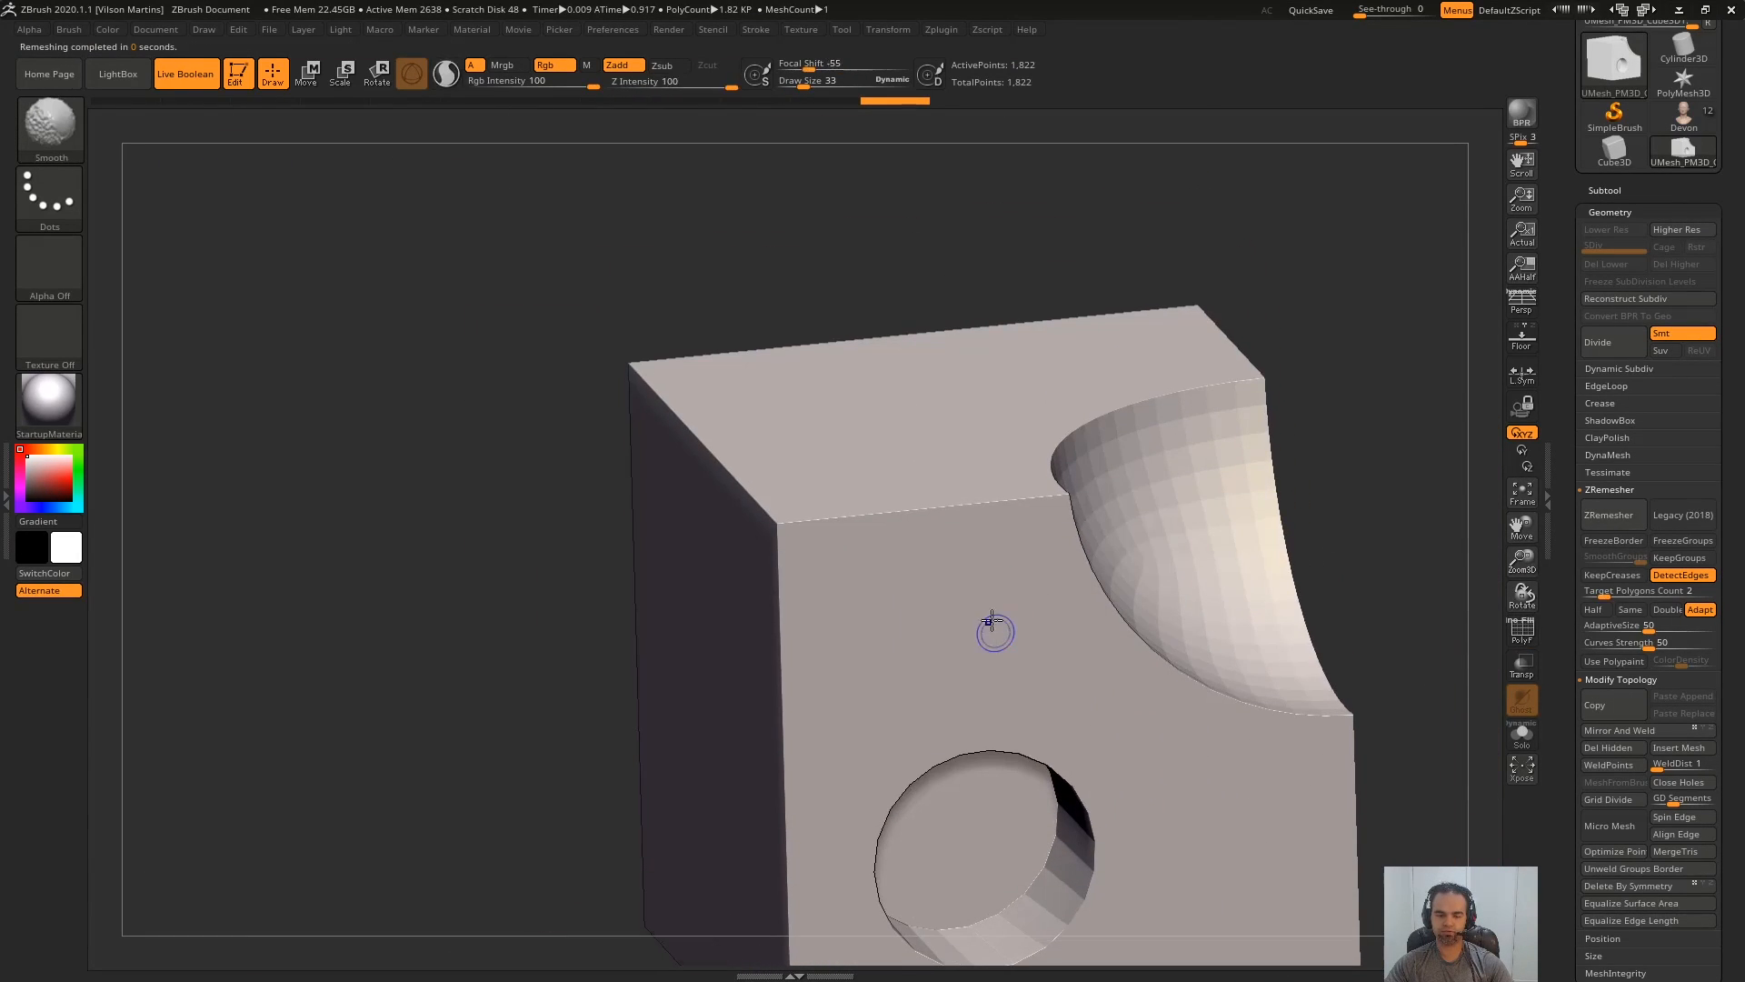
- Show the polyframe again to examine the face that held the disc group, and undo the DetectEdges remesh
key(shift+f)
right_drag(728, 564, 818, 591)
ctrl+right_drag(818, 590, 893, 643)
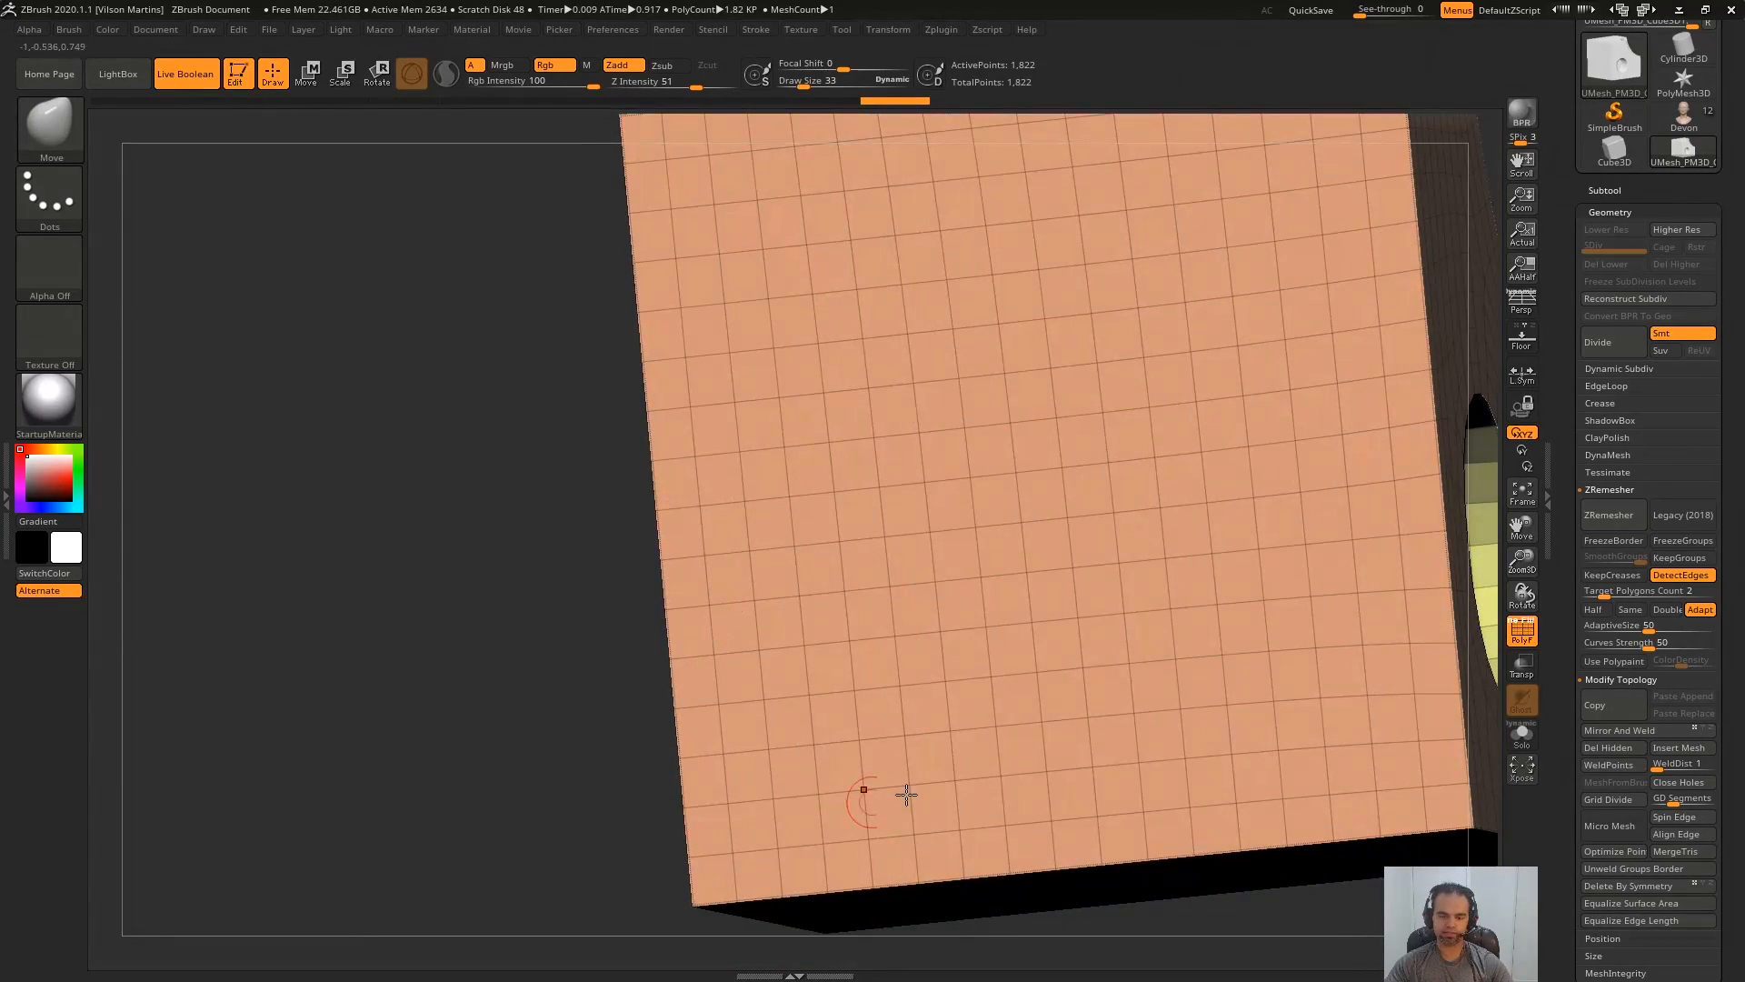
ctrl+right_drag(959, 715, 945, 627)
right_drag(945, 628, 888, 673)
key(ctrl+z)
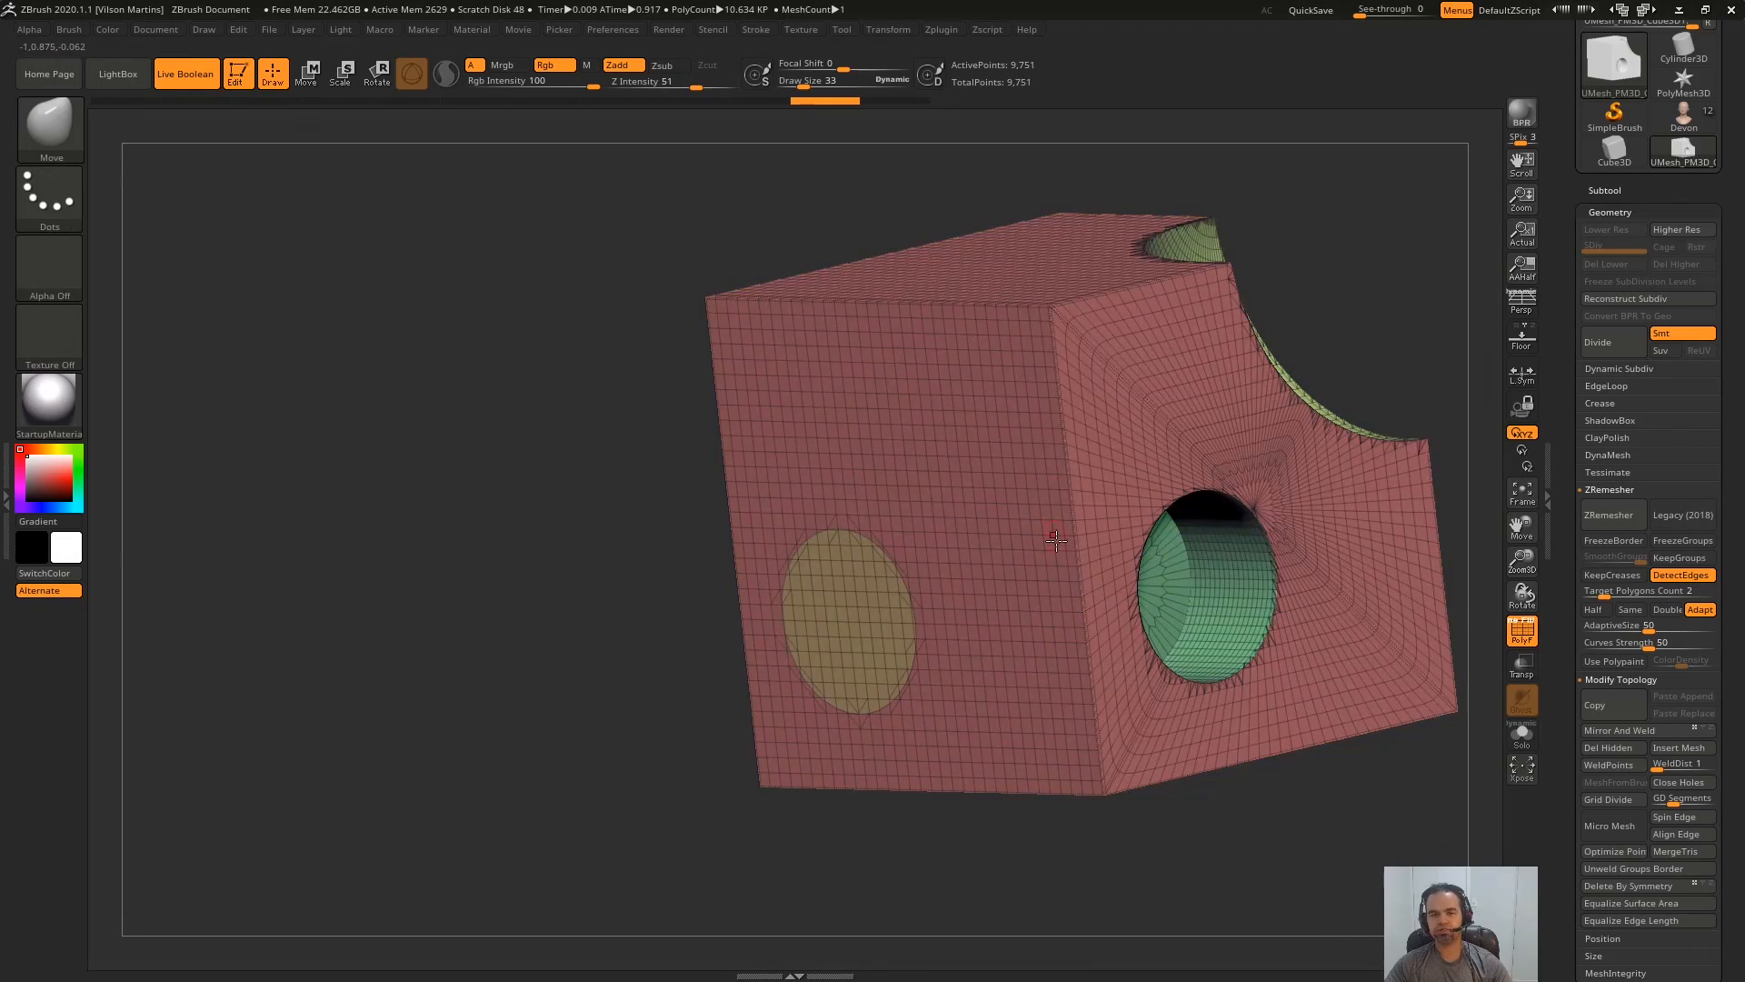
- Enable KeepGroups together with DetectEdges, ZRemesh the cube and inspect the disc group and hole
right_drag(1052, 537, 1181, 545)
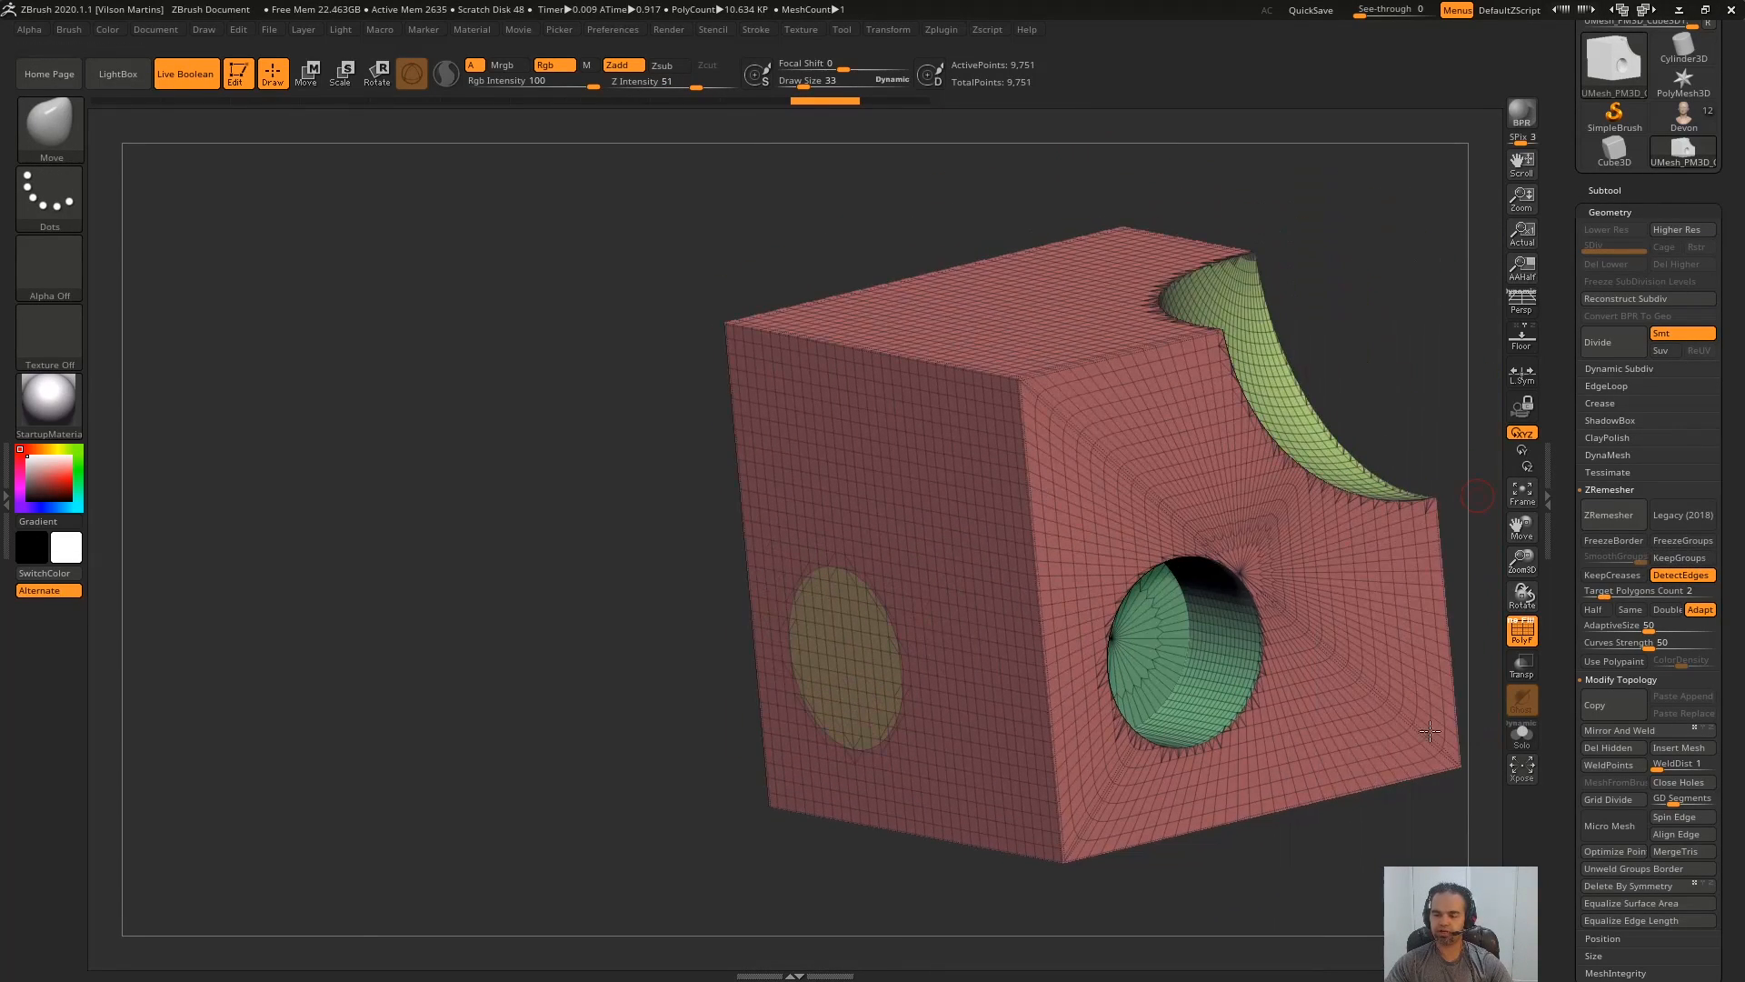
right_drag(1096, 502, 1214, 582)
click(1680, 557)
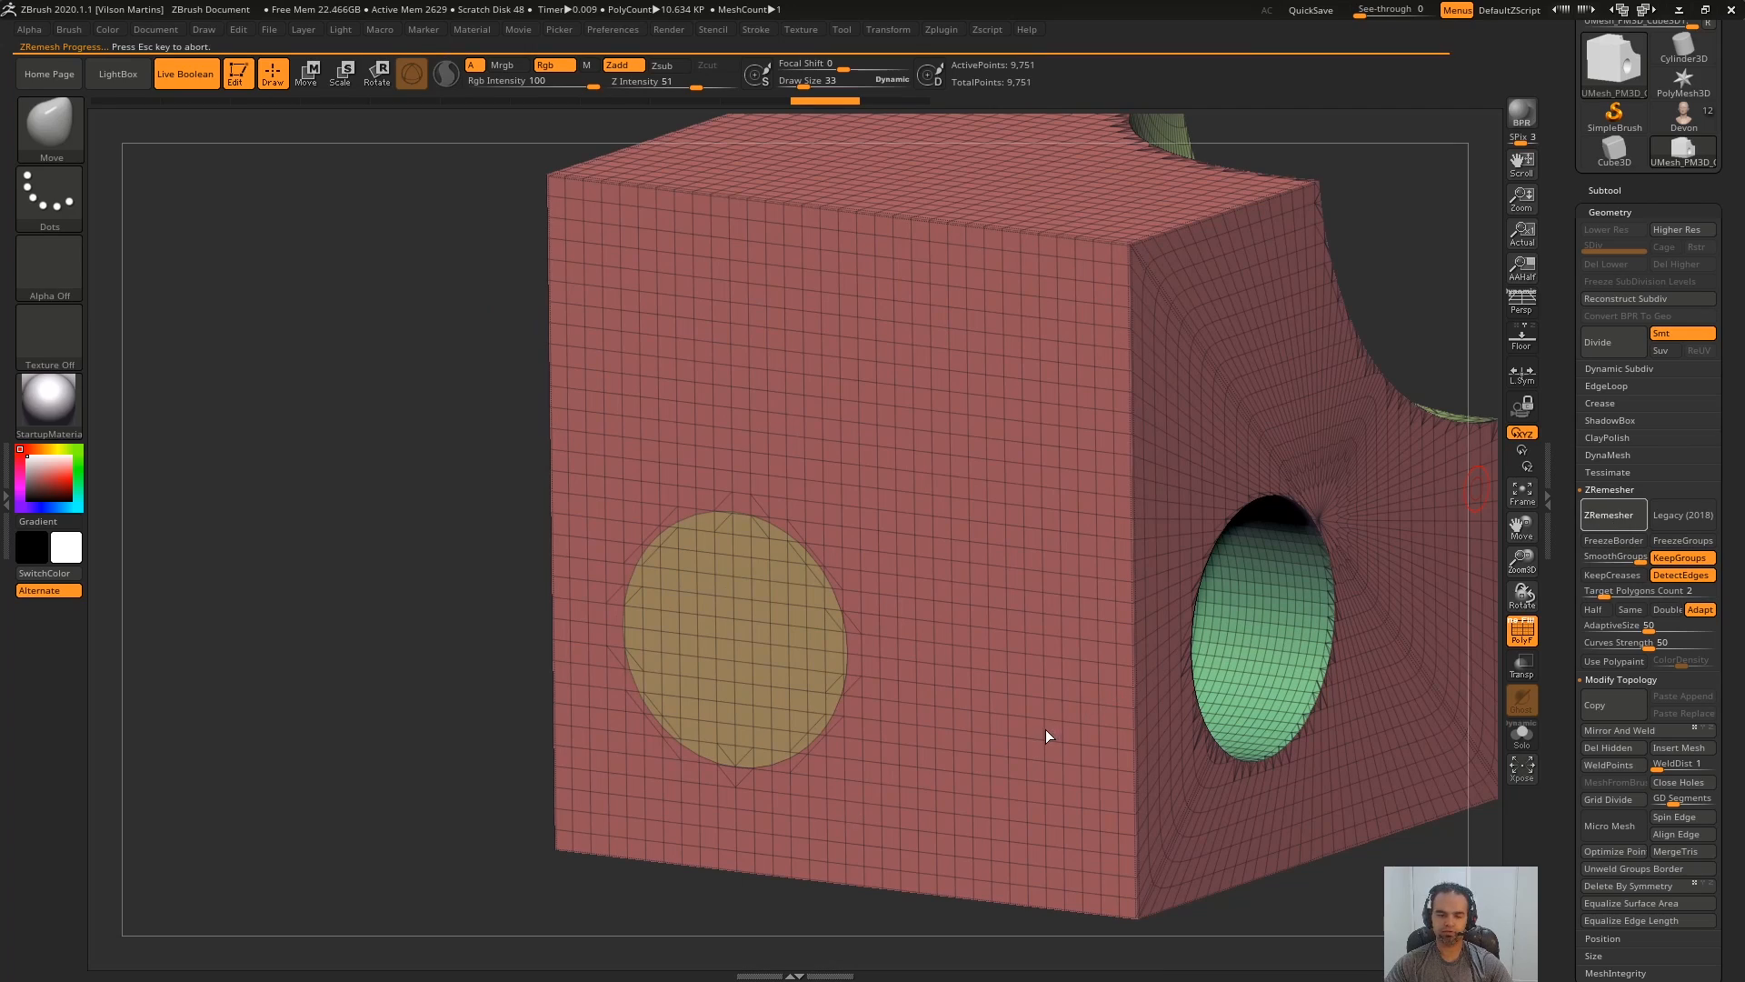
right_drag(895, 714, 964, 610)
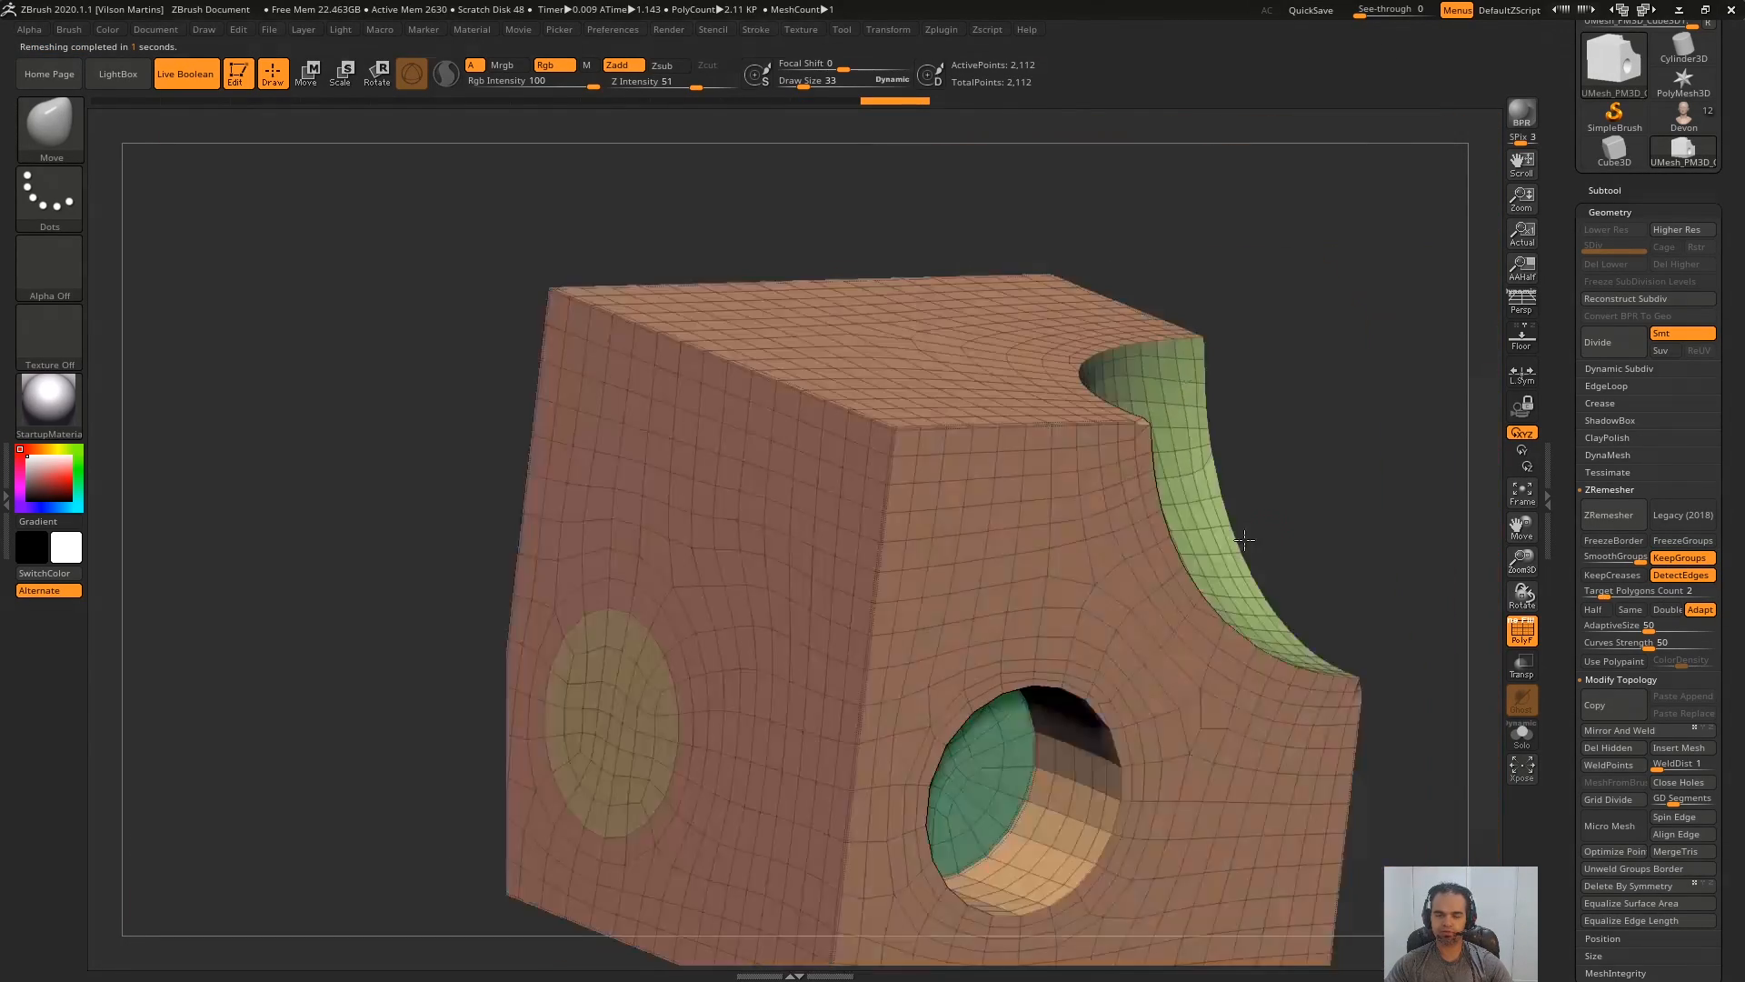
alt+right_drag(1244, 540, 1091, 531)
- Undo the remesh and ZRemesh the cube again with a lower SmoothGroups value
key(ctrl+z)
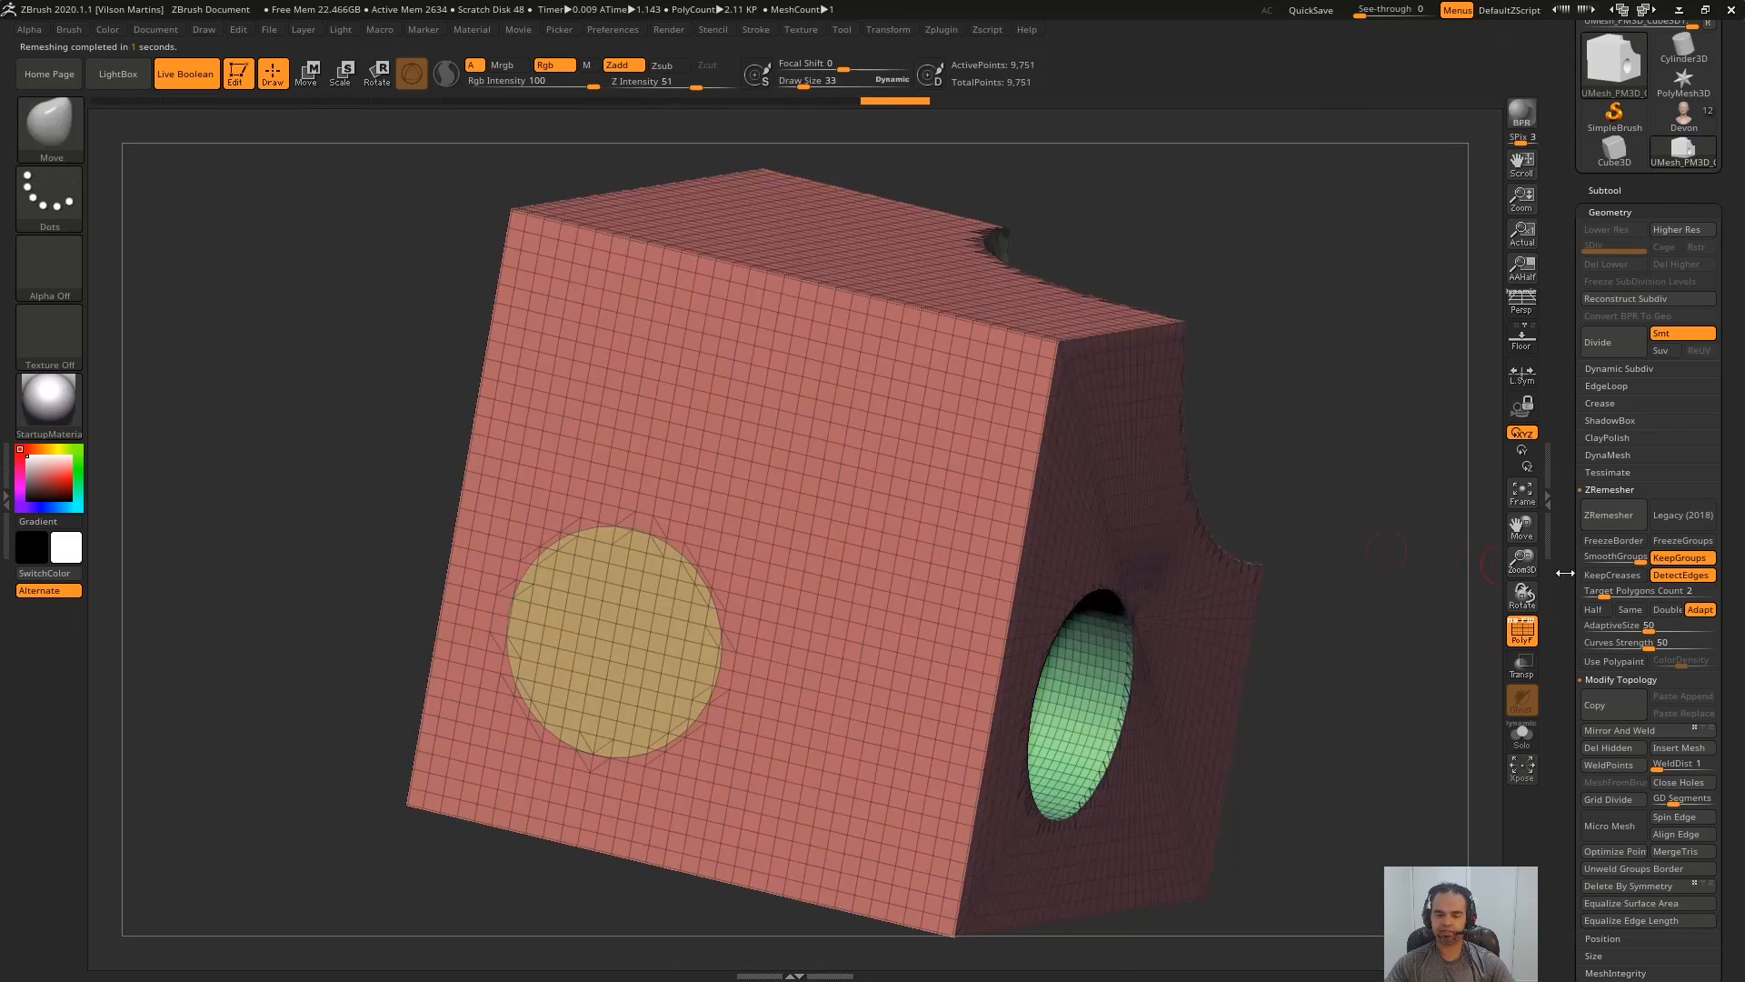
click(1609, 514)
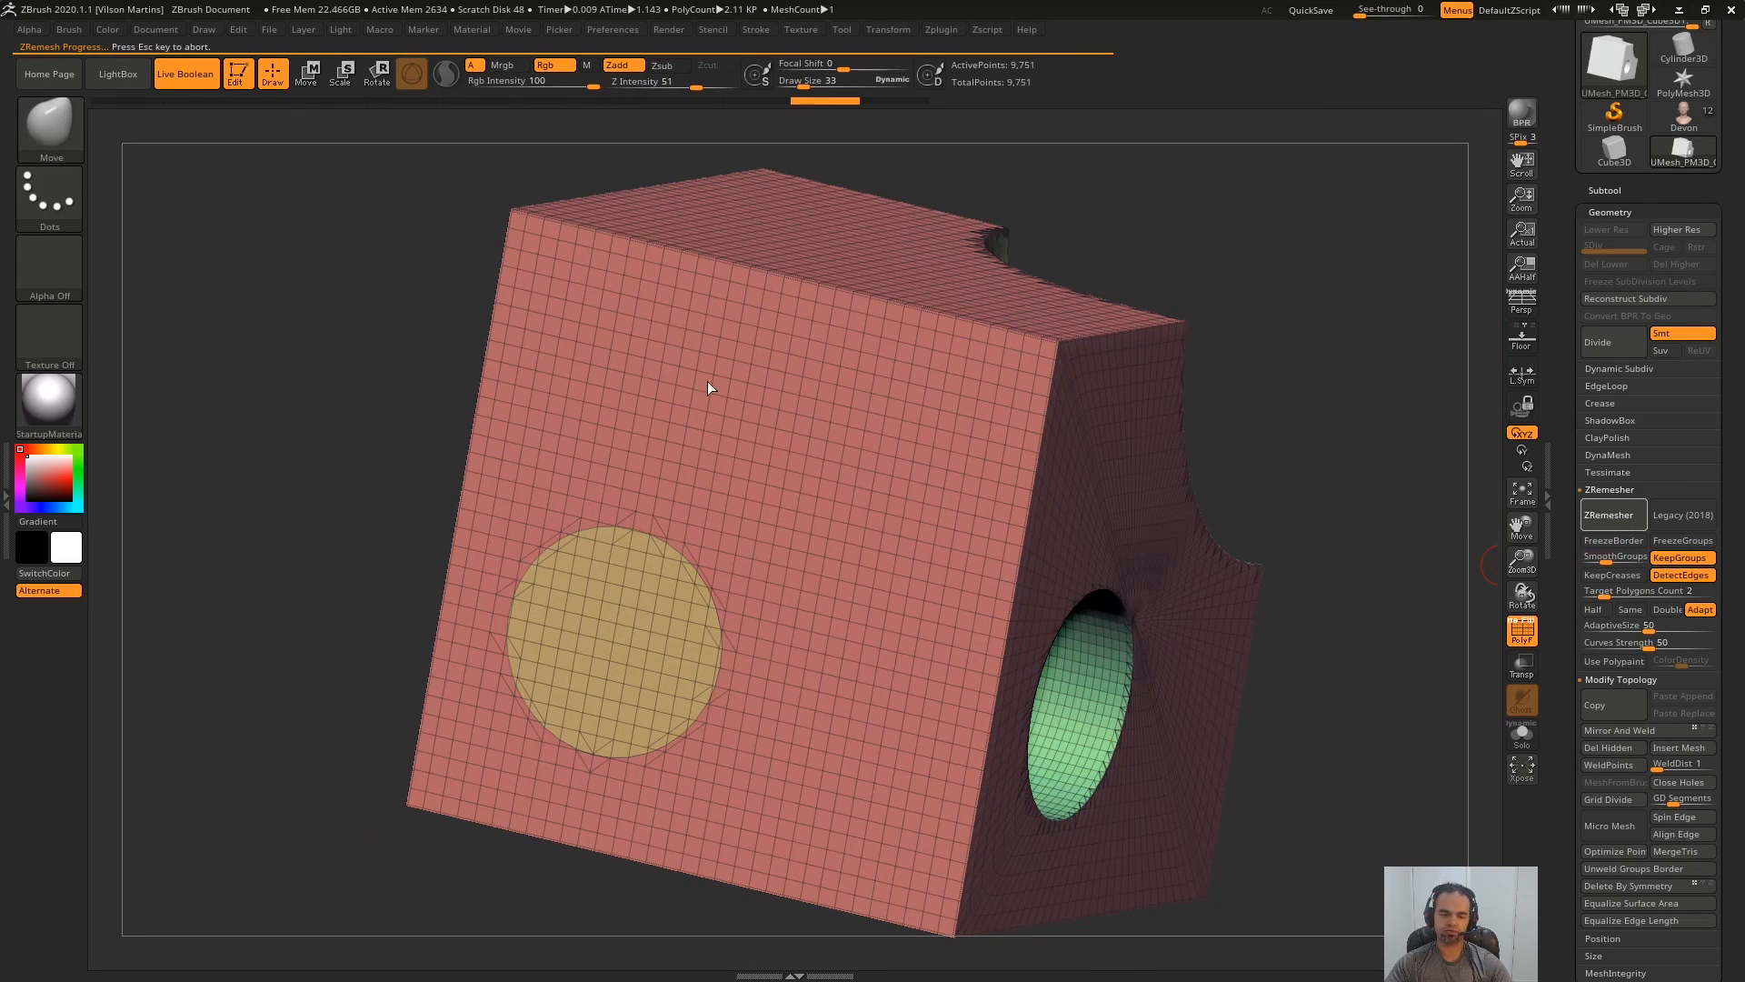
right_drag(927, 522, 1125, 513)
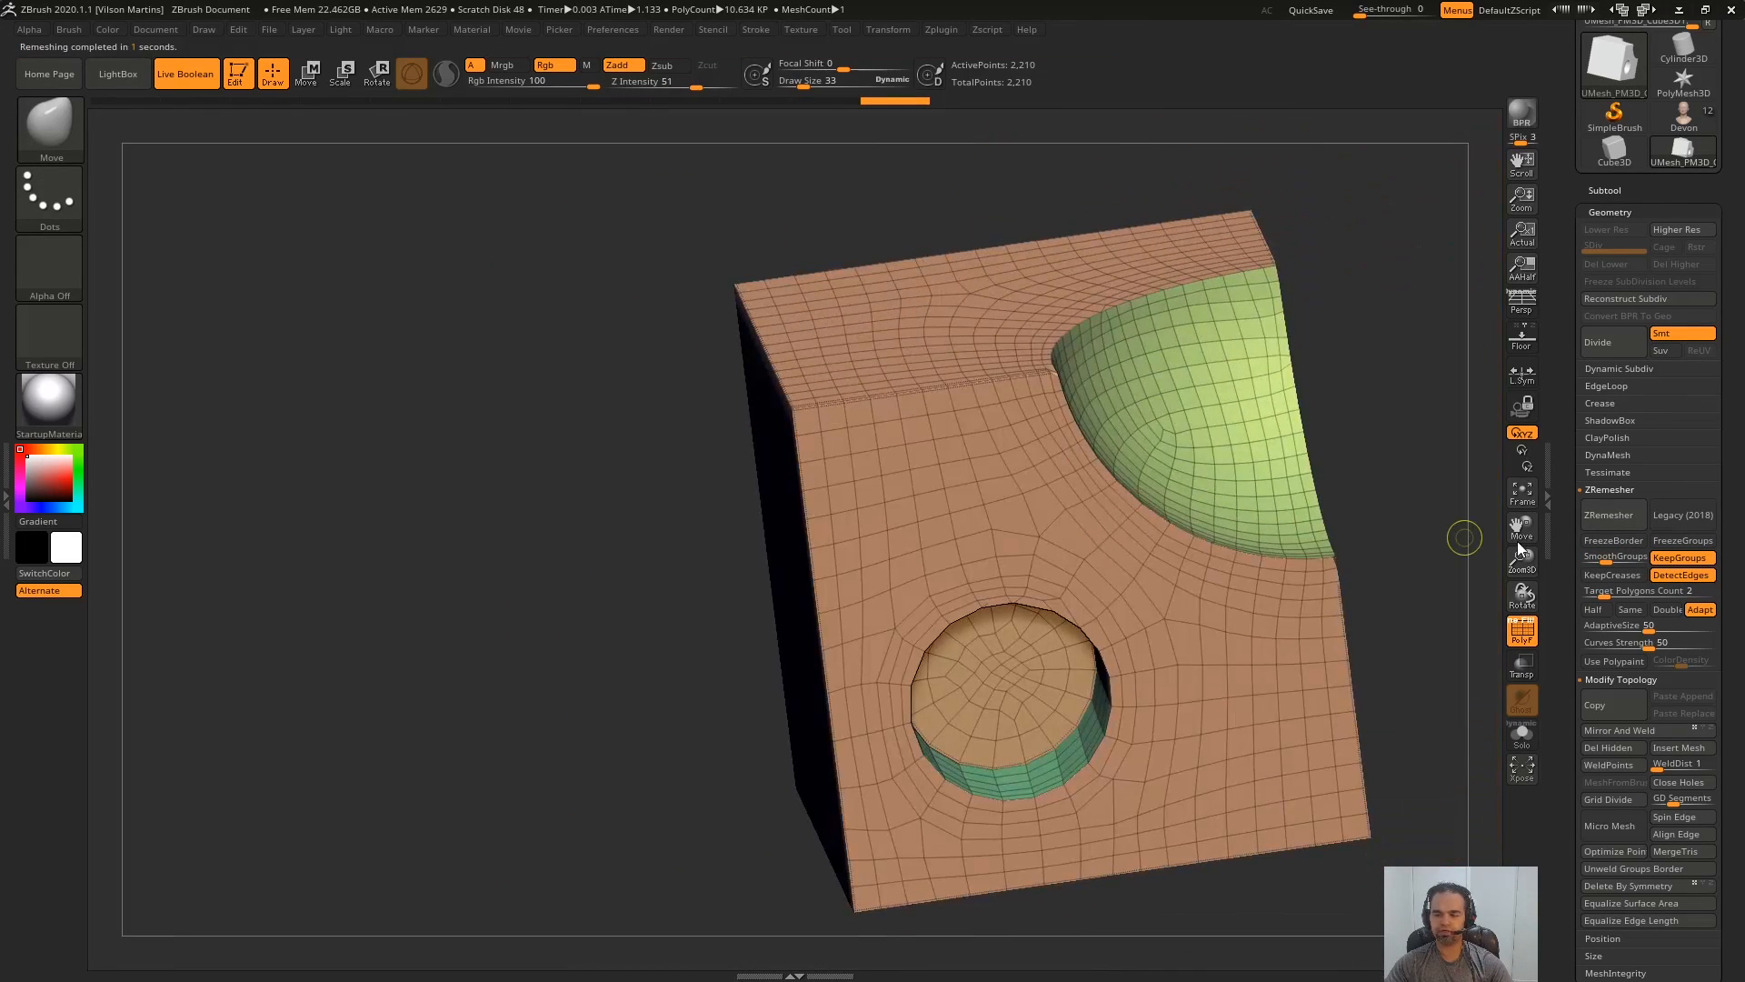
- Undo the latest remesh and raise SmoothGroups back to 1
key(ctrl+z)
drag(1627, 556, 1663, 555)
right_drag(1132, 618, 1202, 552)
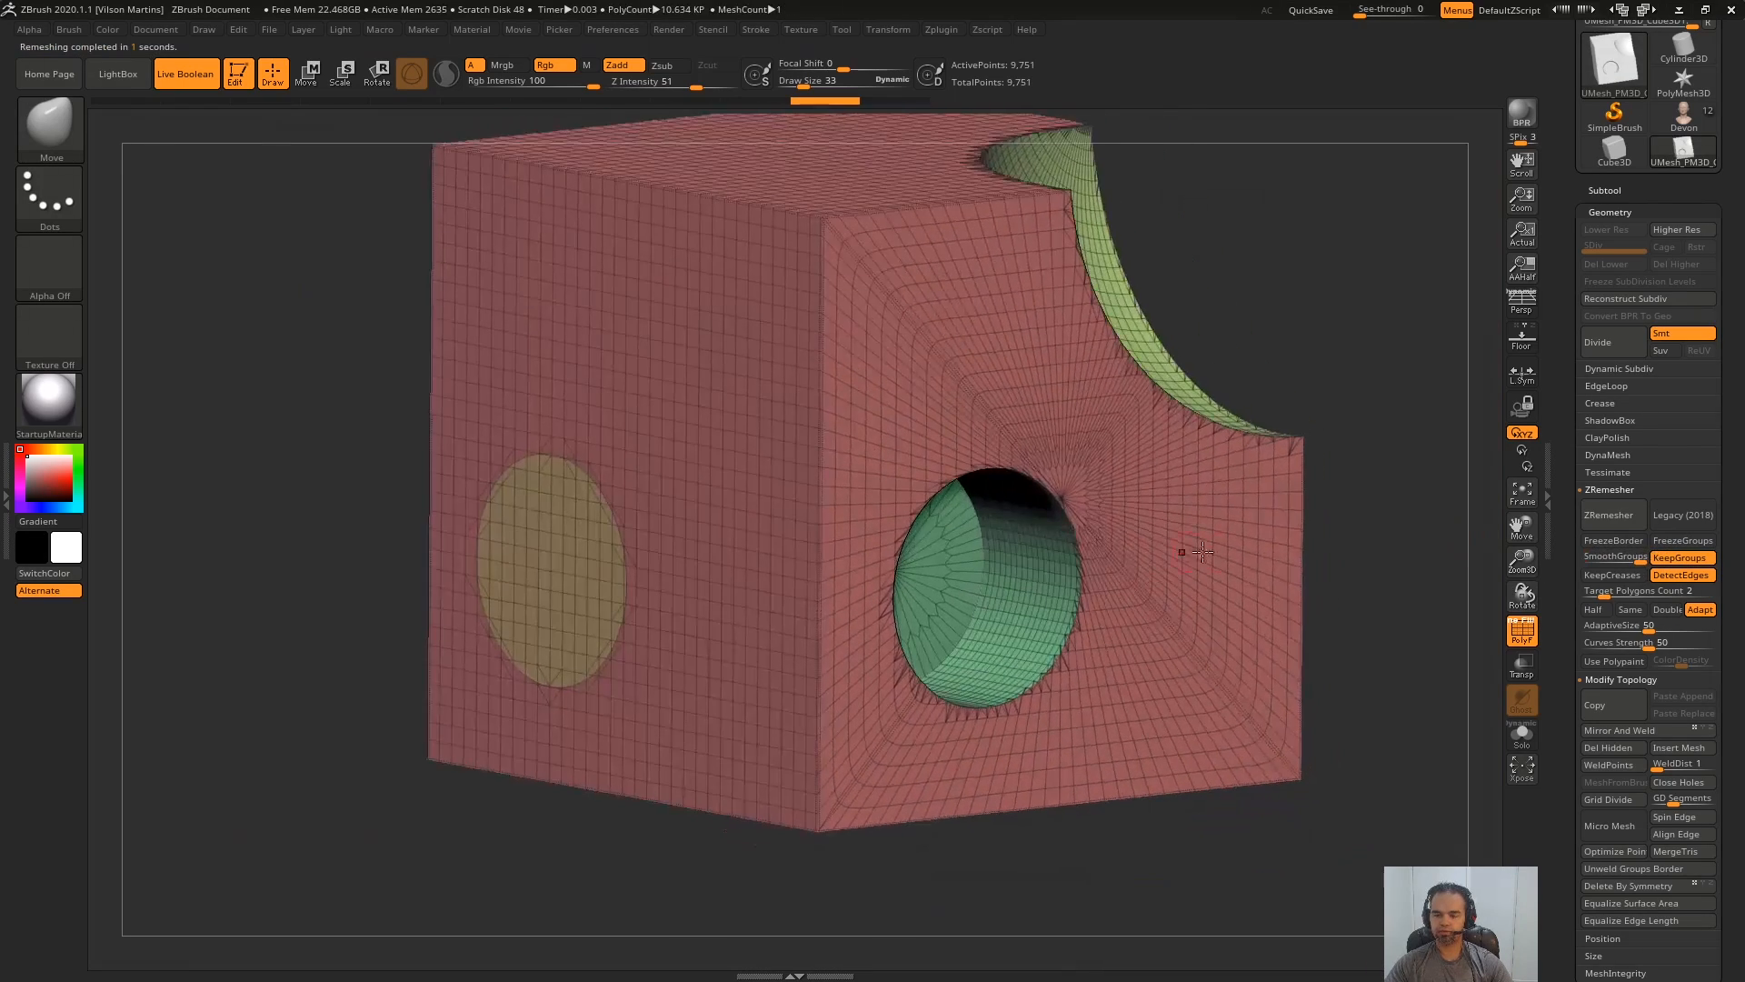
- Raise the Target Polygons Count to 100
alt+right_drag(1395, 545, 1315, 545)
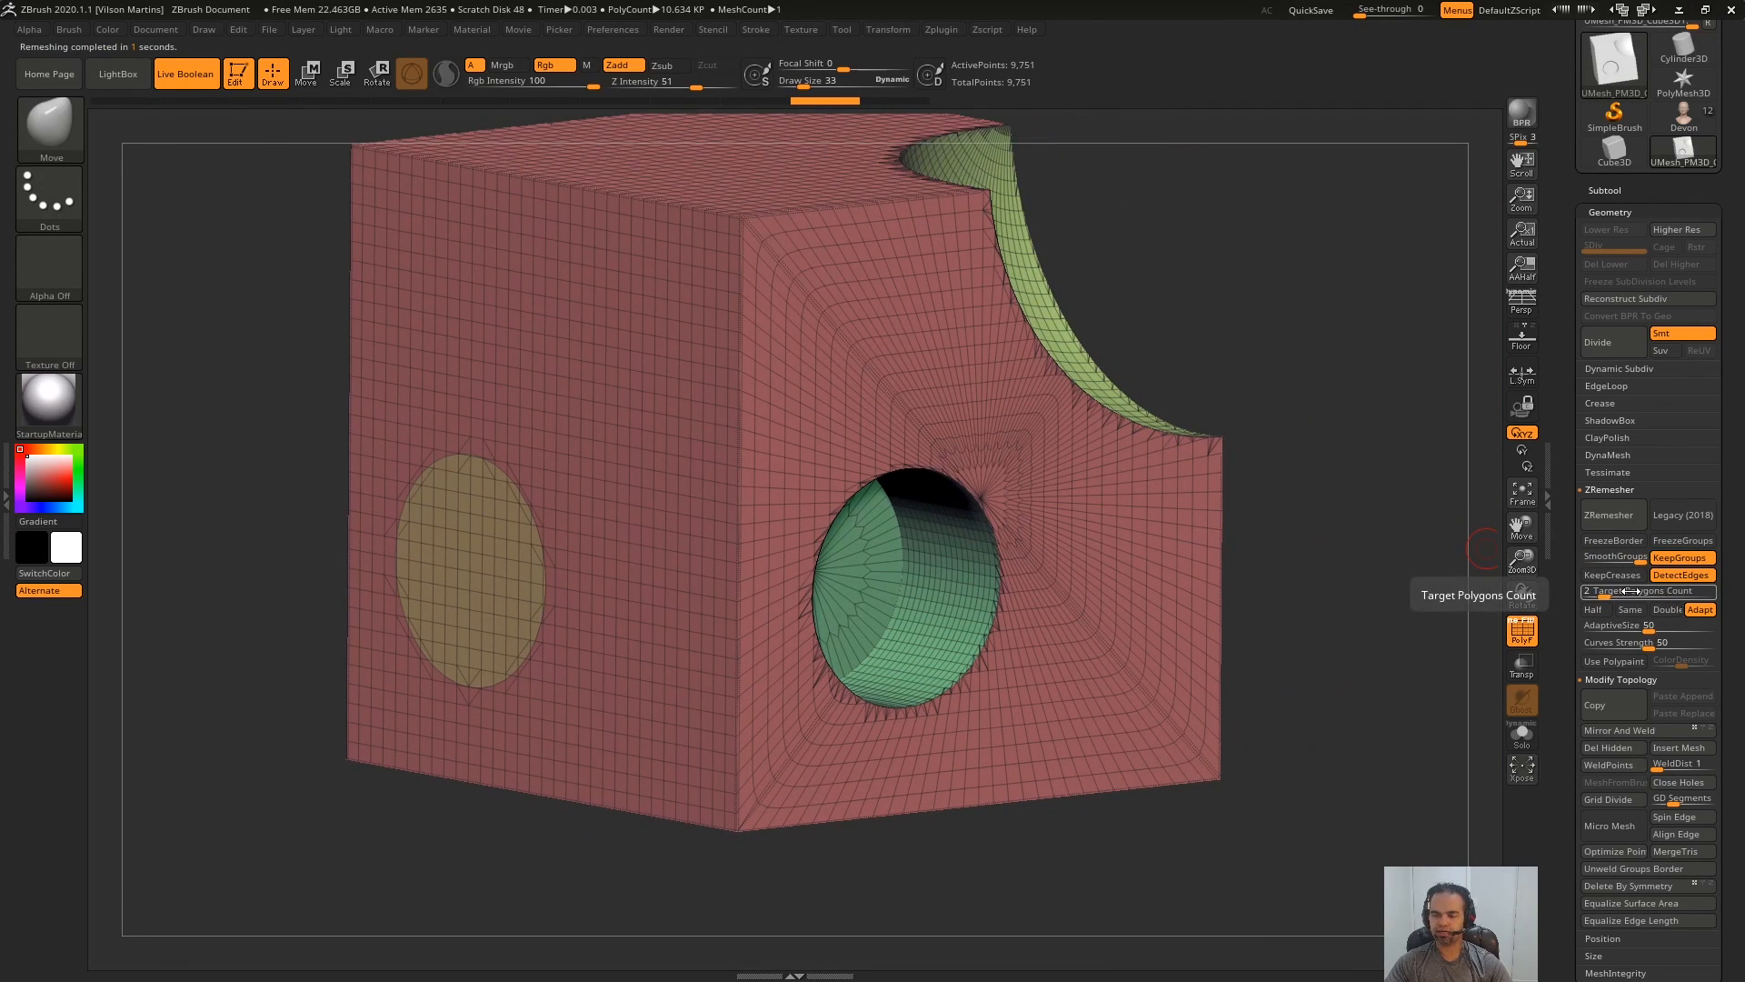
drag(1641, 591, 1598, 601)
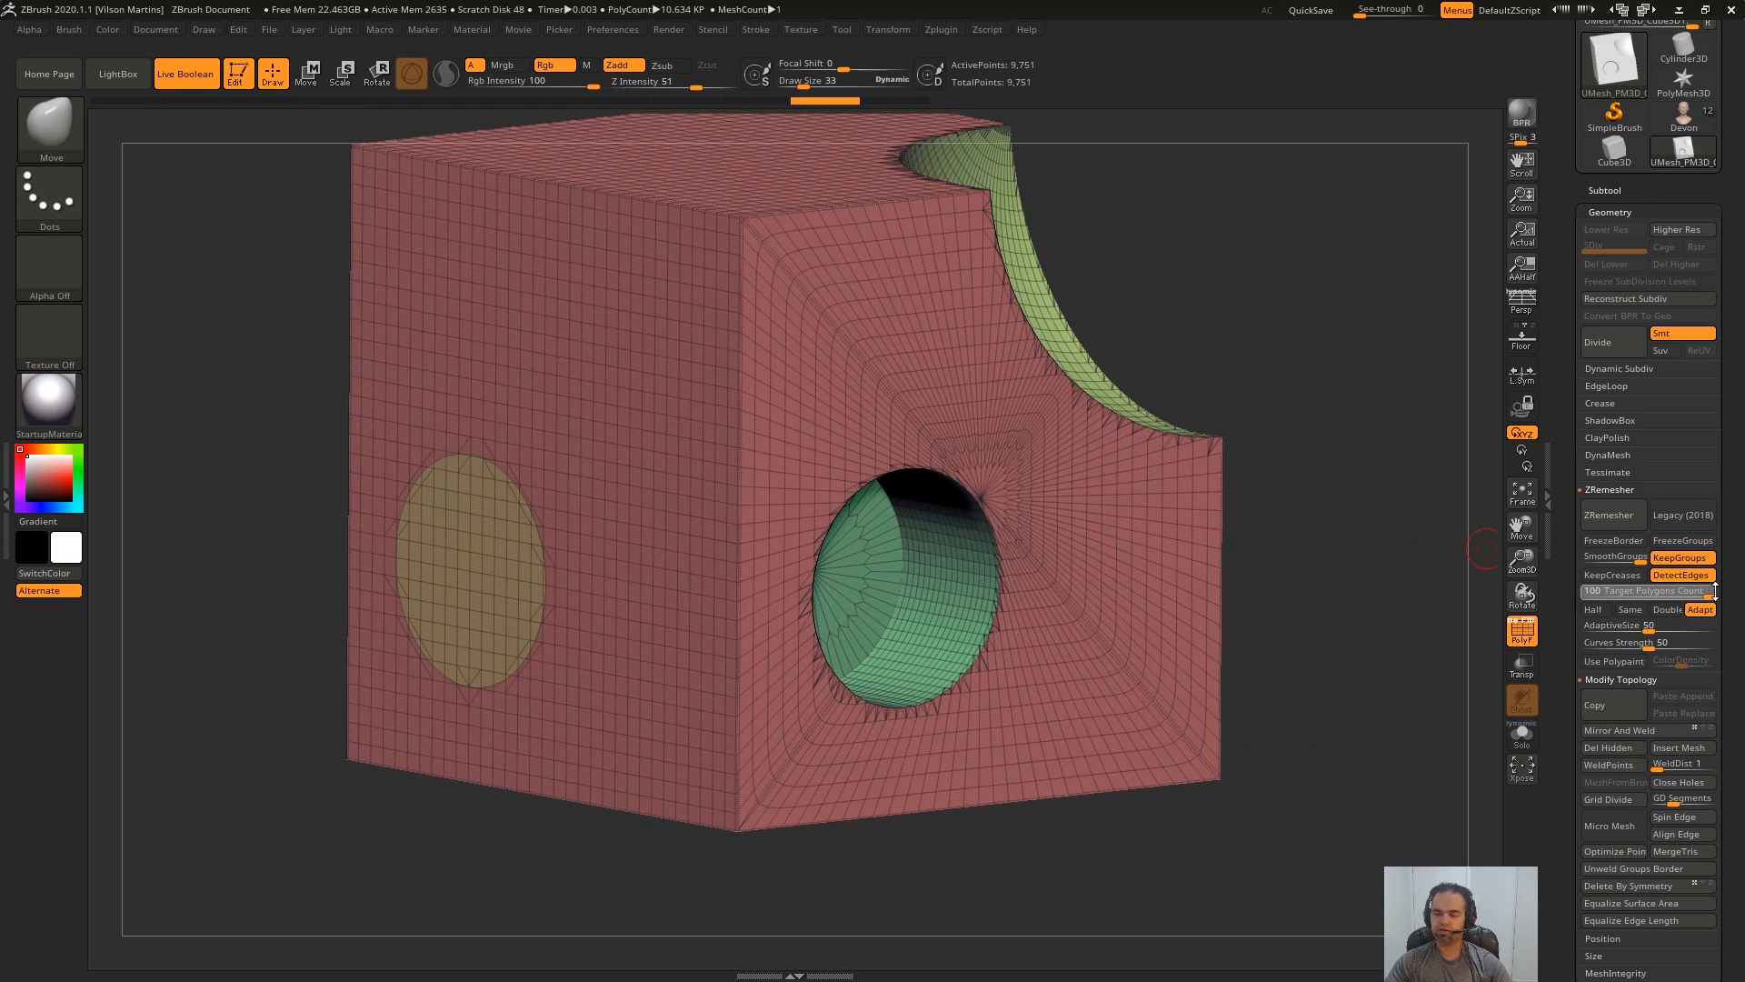
drag(1388, 462, 1435, 448)
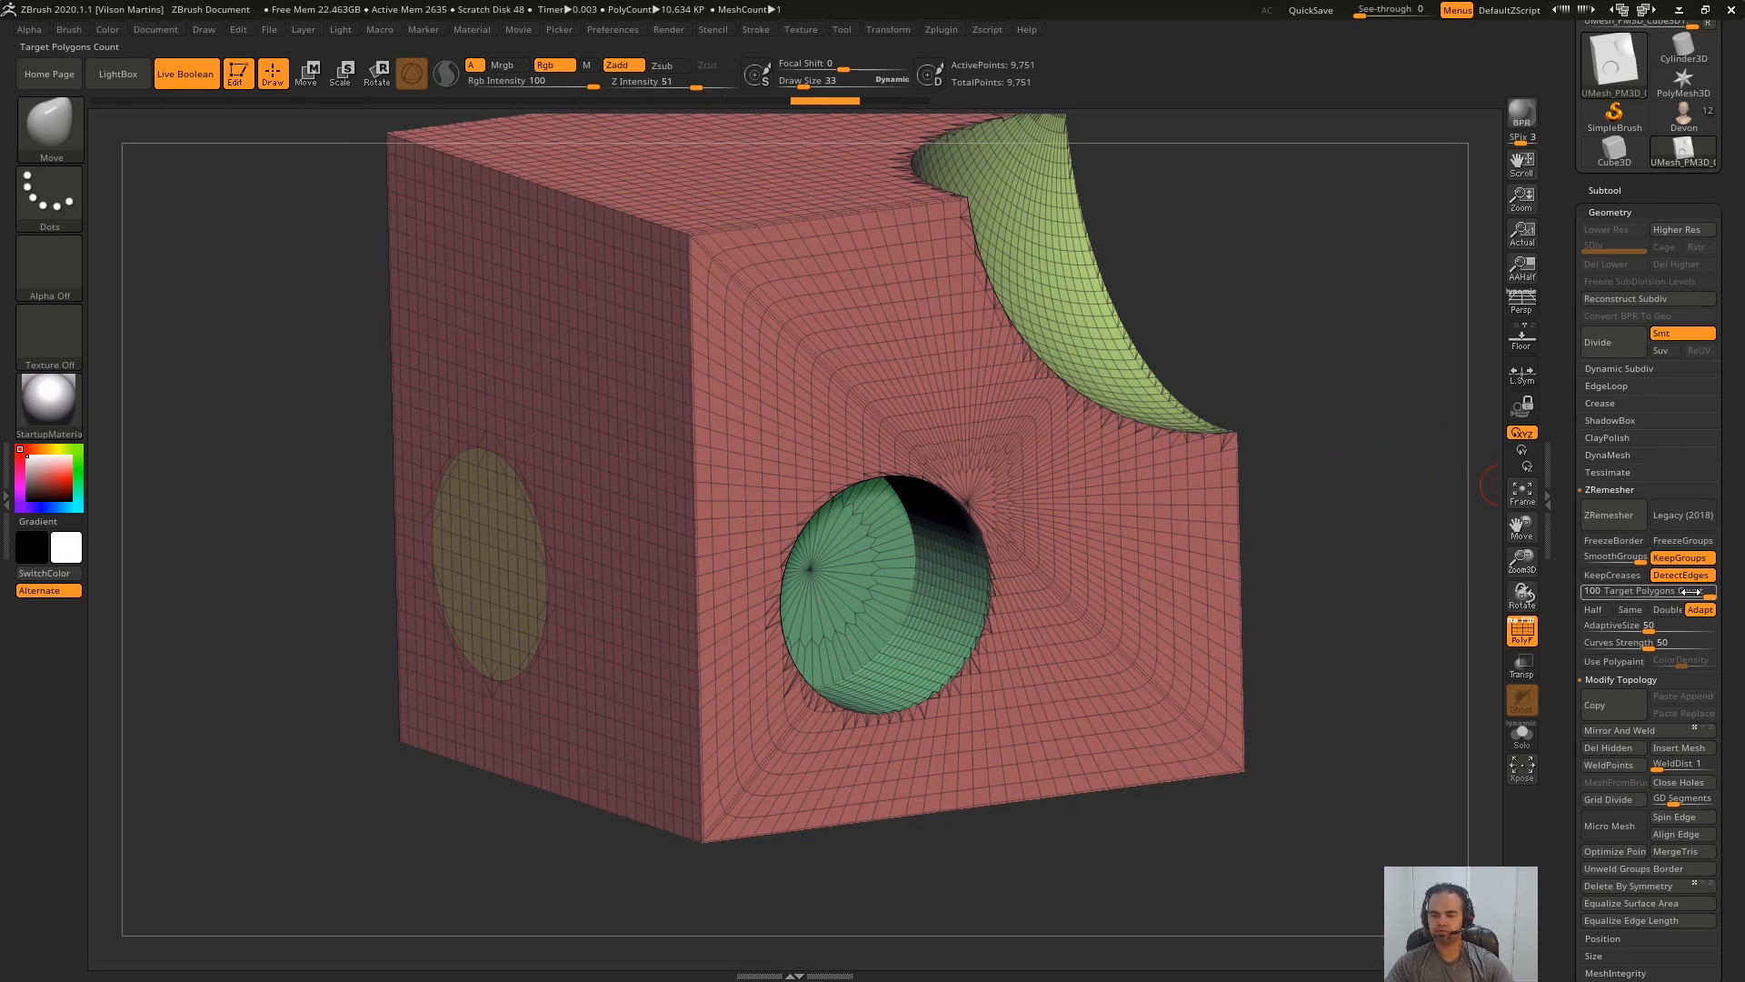
- Set the Target Polygons Count to 2
text(2)
key(Return)
drag(1338, 335, 1350, 418)
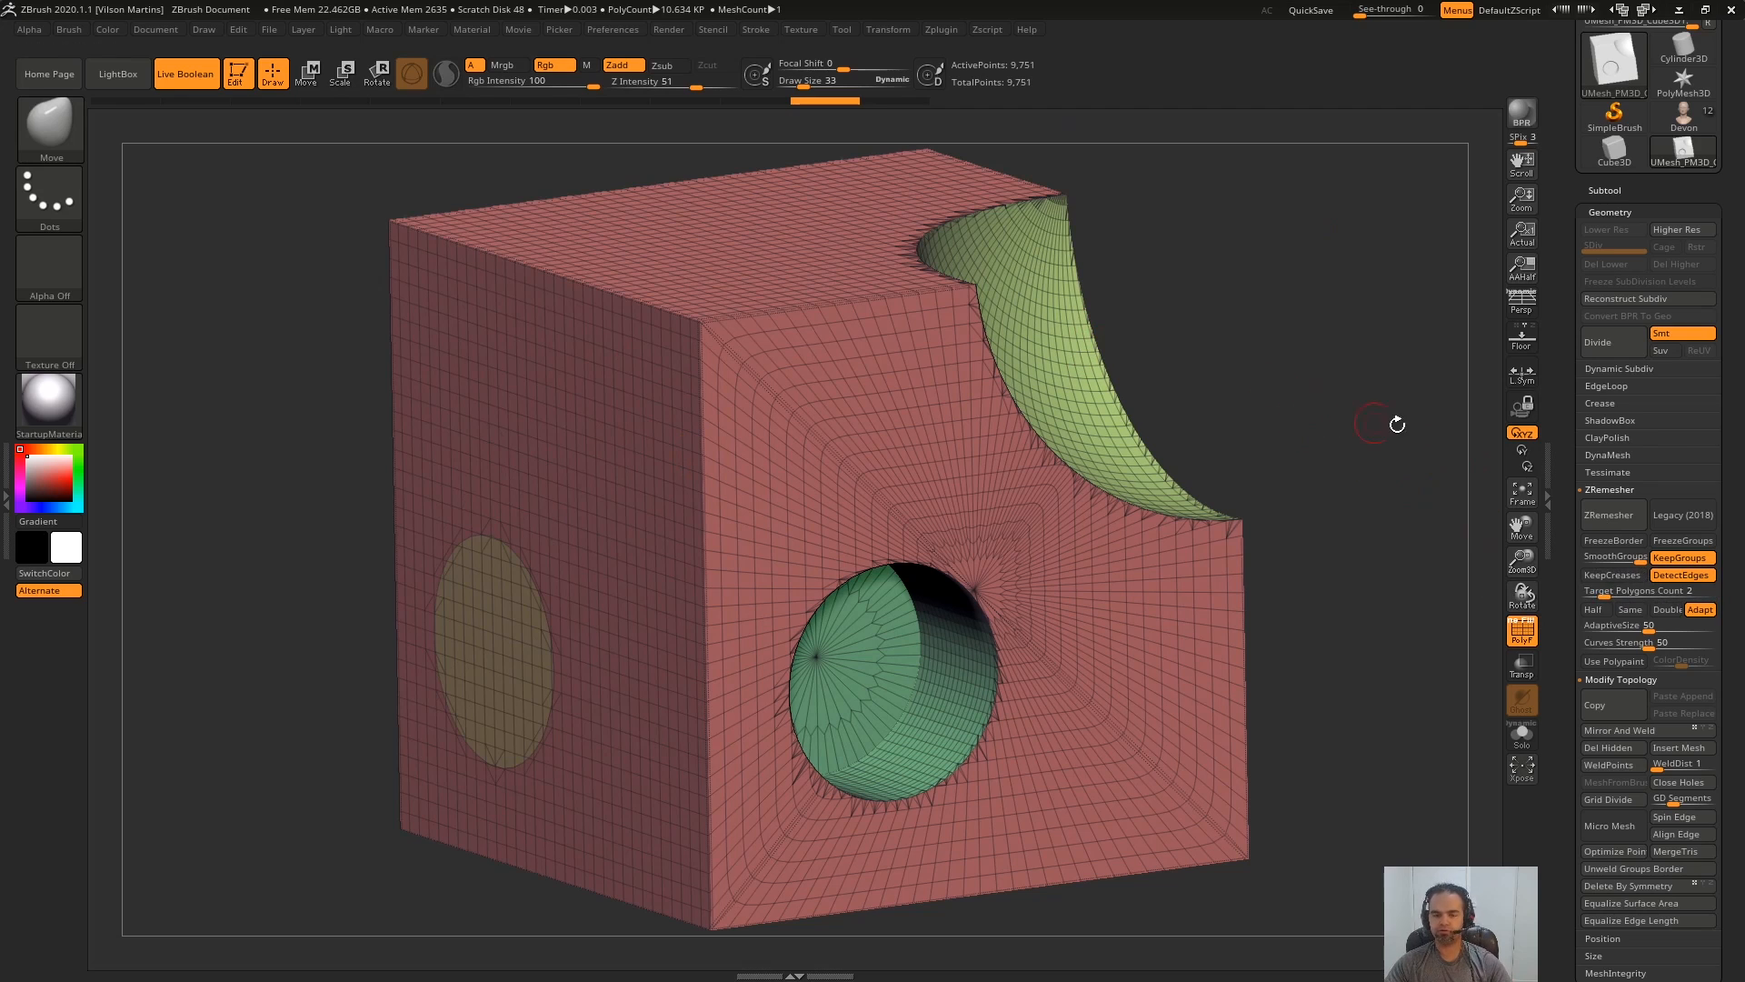
- Turn off ZRemesher's adaptive density after inspecting the mesh around the front hole and spherical cutout
alt+drag(1362, 457, 1545, 521)
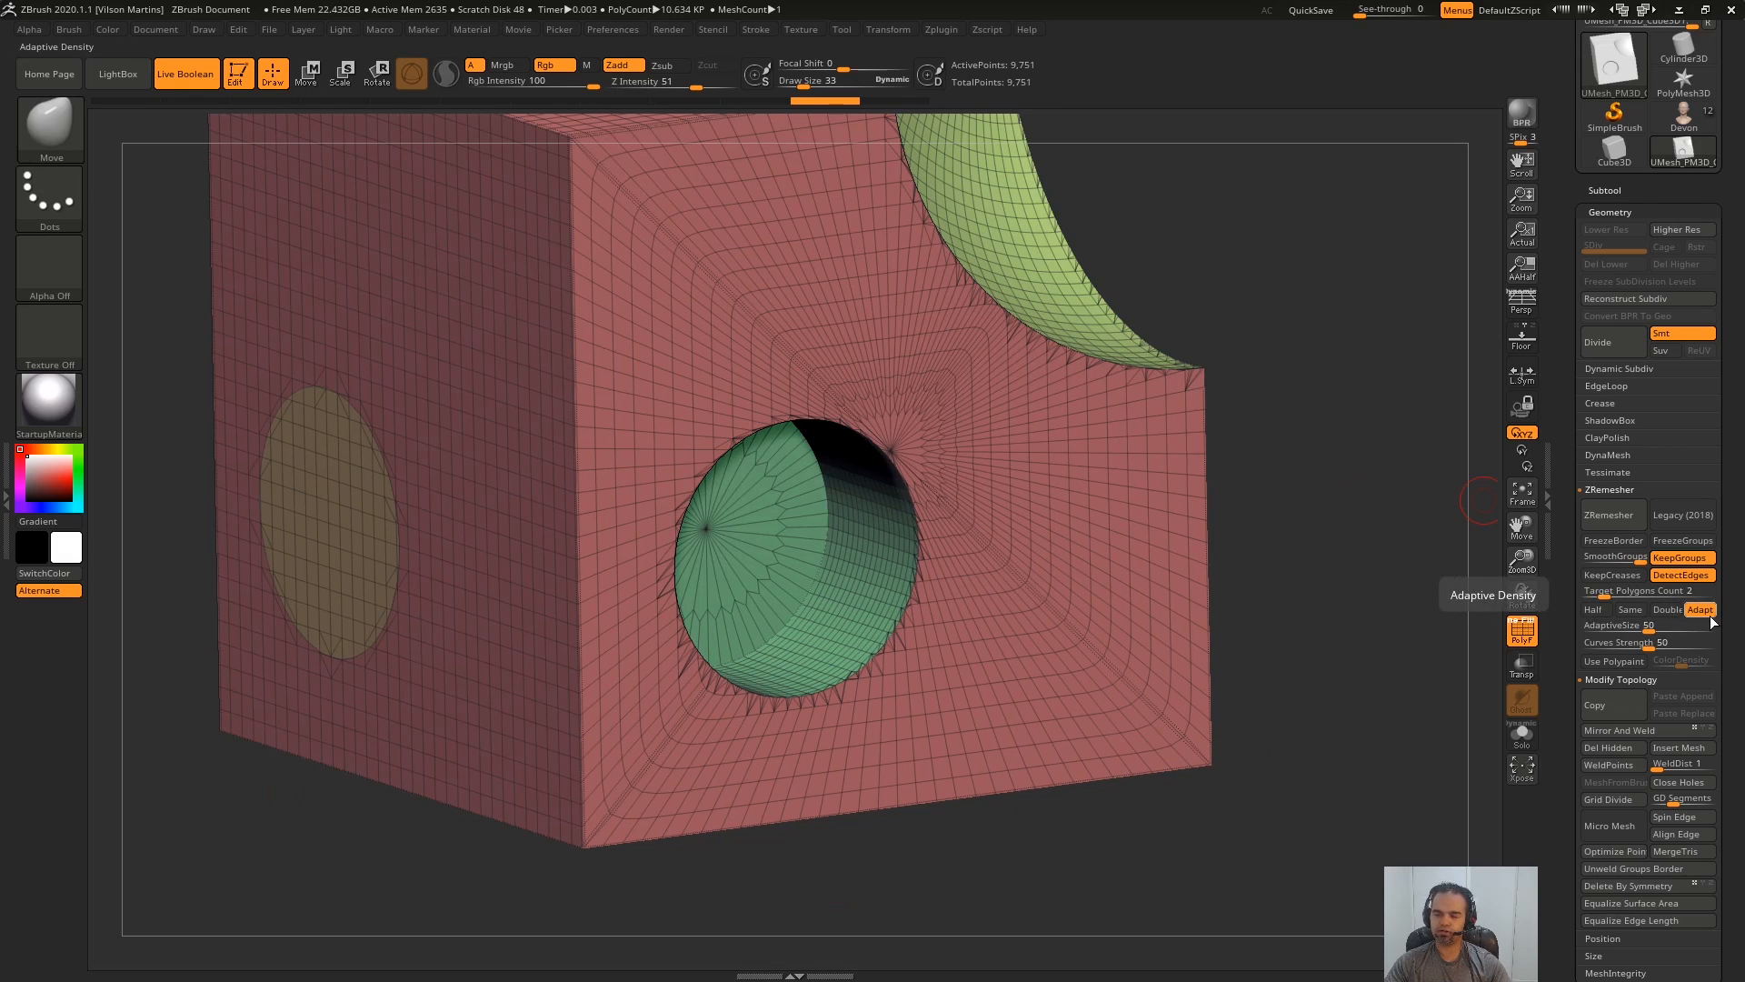
alt+drag(1347, 421, 1340, 528)
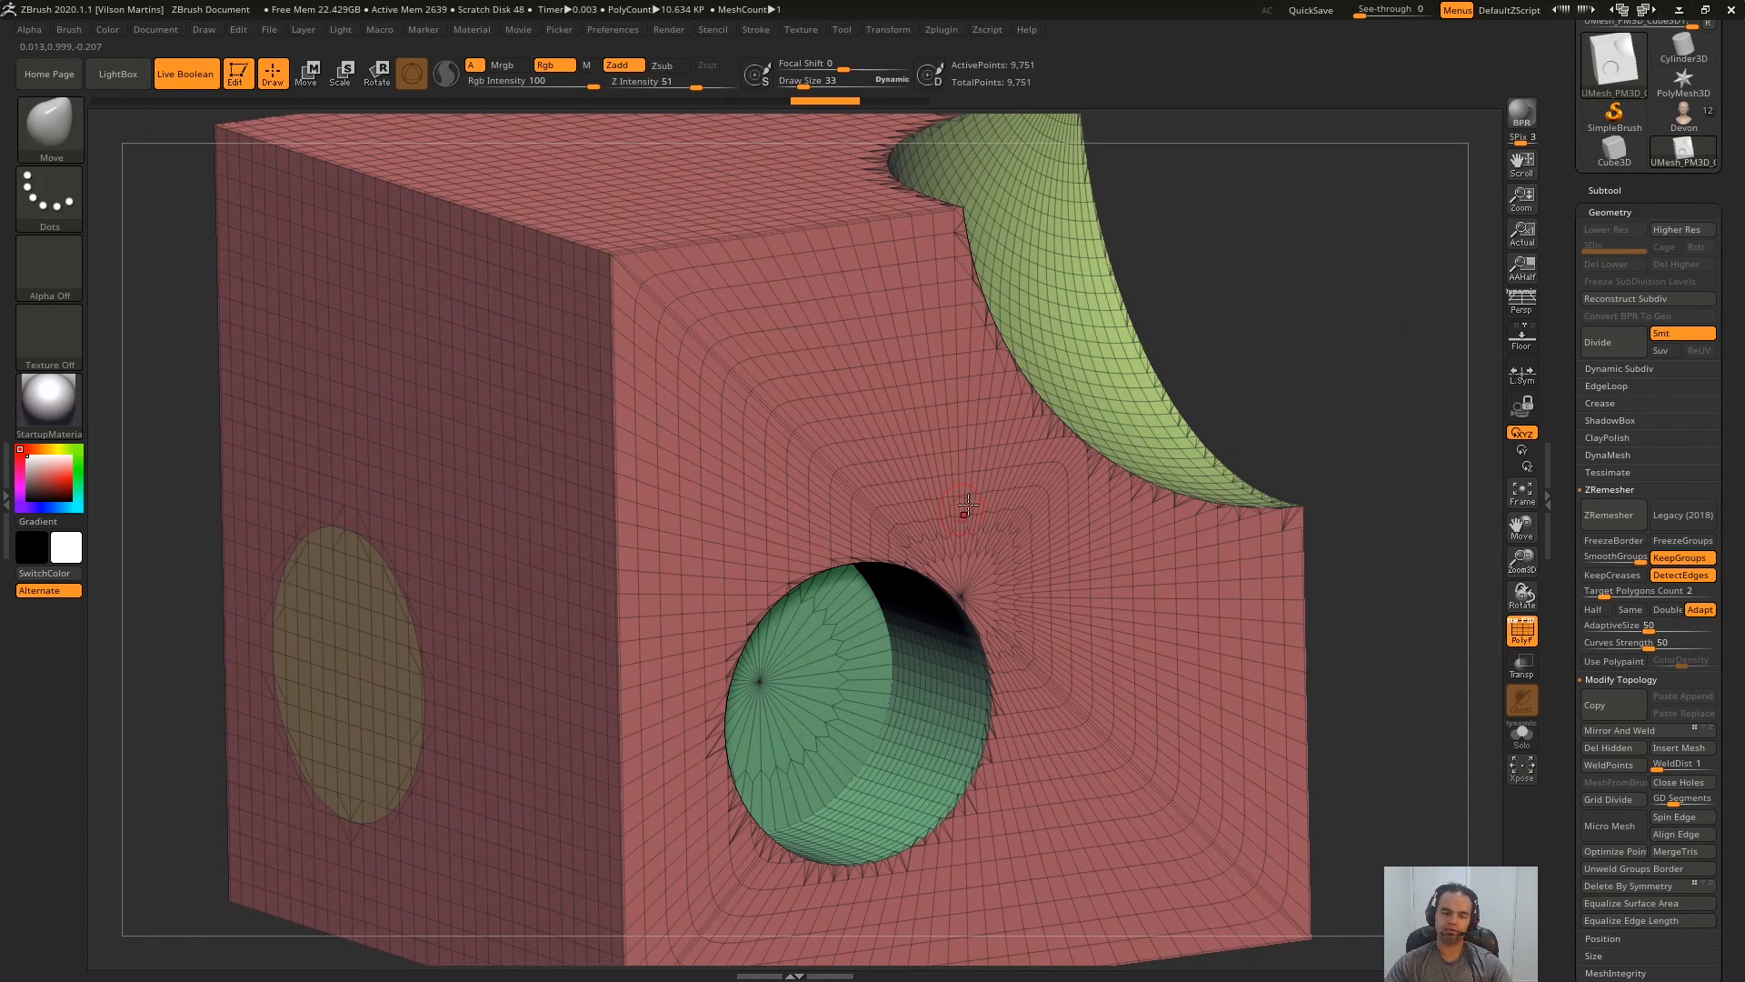
right_drag(967, 506, 745, 568)
right_drag(911, 804, 1491, 564)
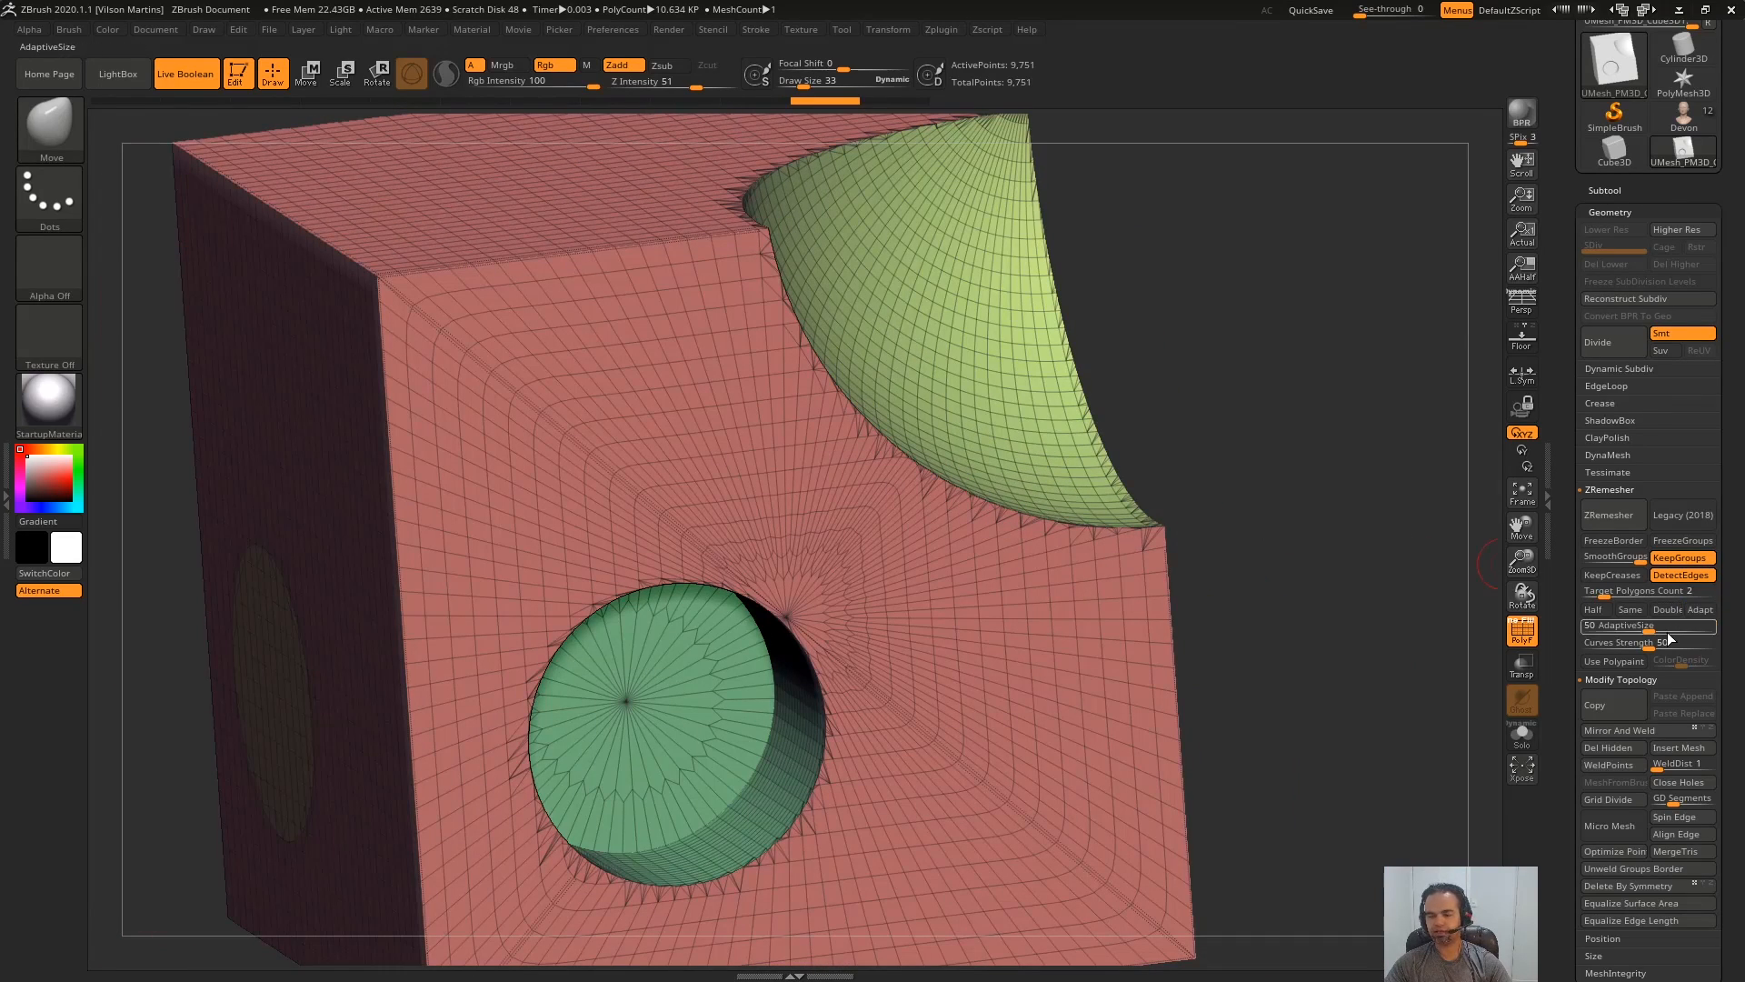
- Remesh the cube with adaptive density off and place a canvas snapshot of the result beside the repositioned model
right_drag(1285, 574, 1439, 495)
key(f)
click(1604, 521)
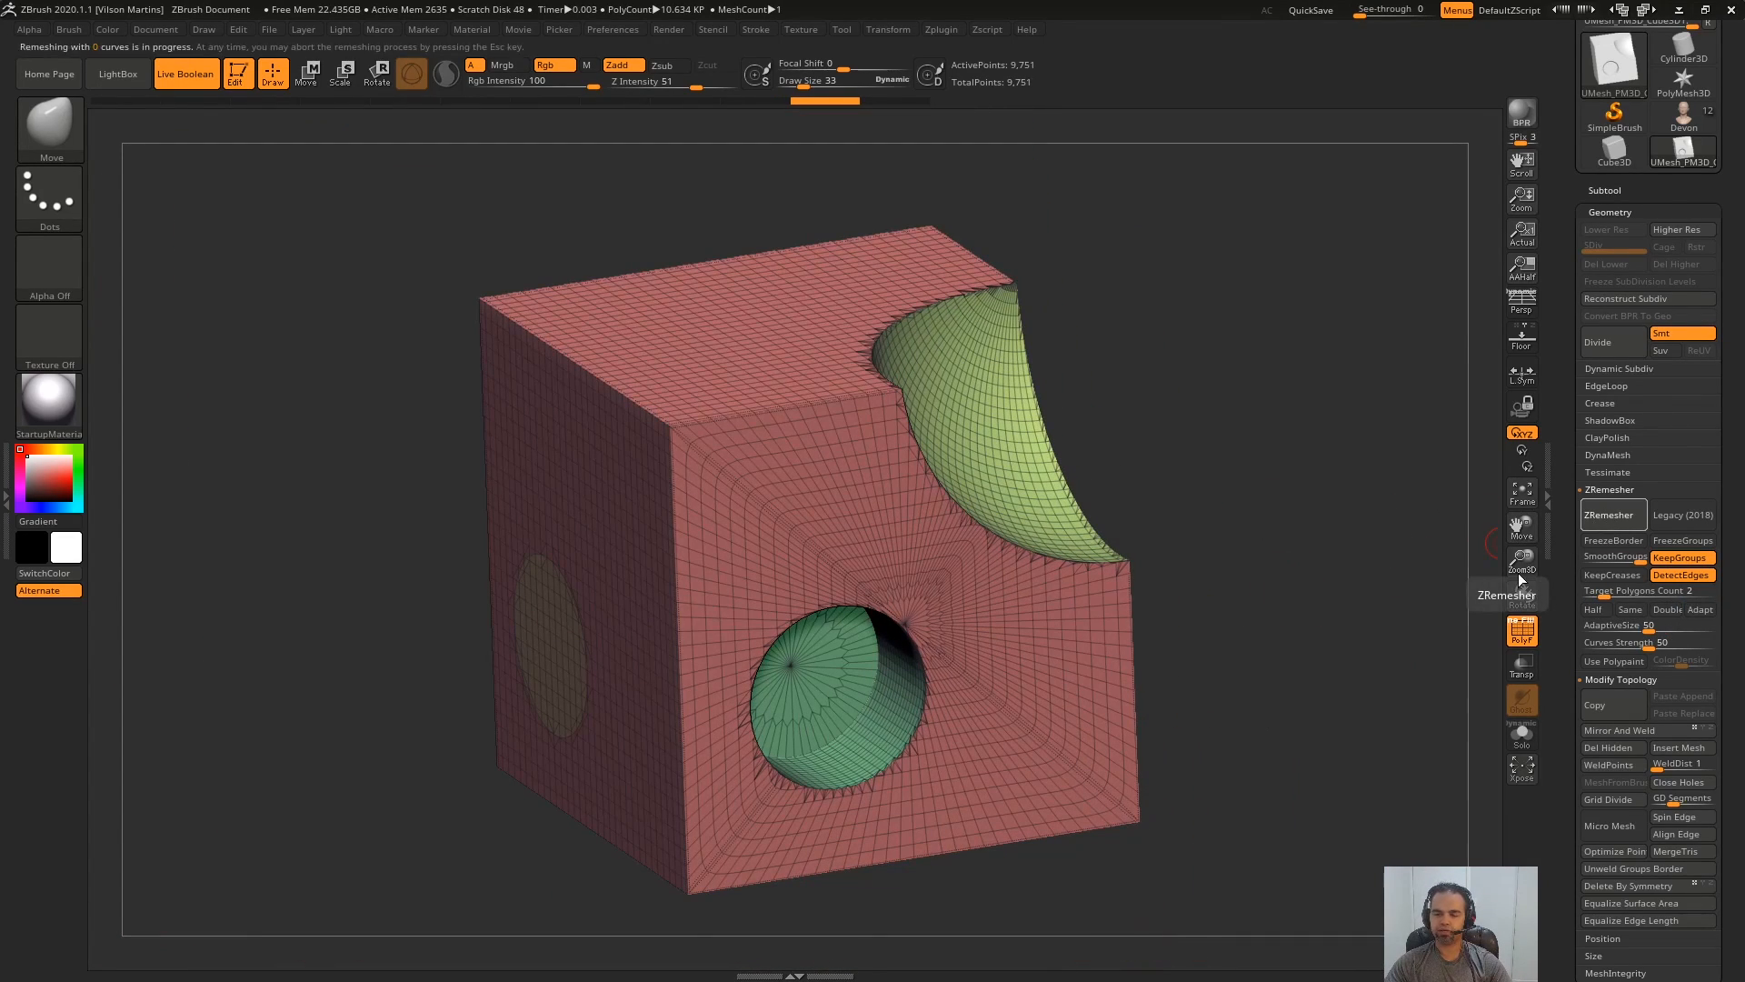
alt+right_drag(1327, 563, 1057, 526)
key(shift+s)
alt+right_drag(964, 409, 1488, 333)
right_drag(1345, 295, 1454, 272)
- Enable ZRemesher's adaptive density and remesh the cube again, comparing its topology with the snapshot
click(1699, 609)
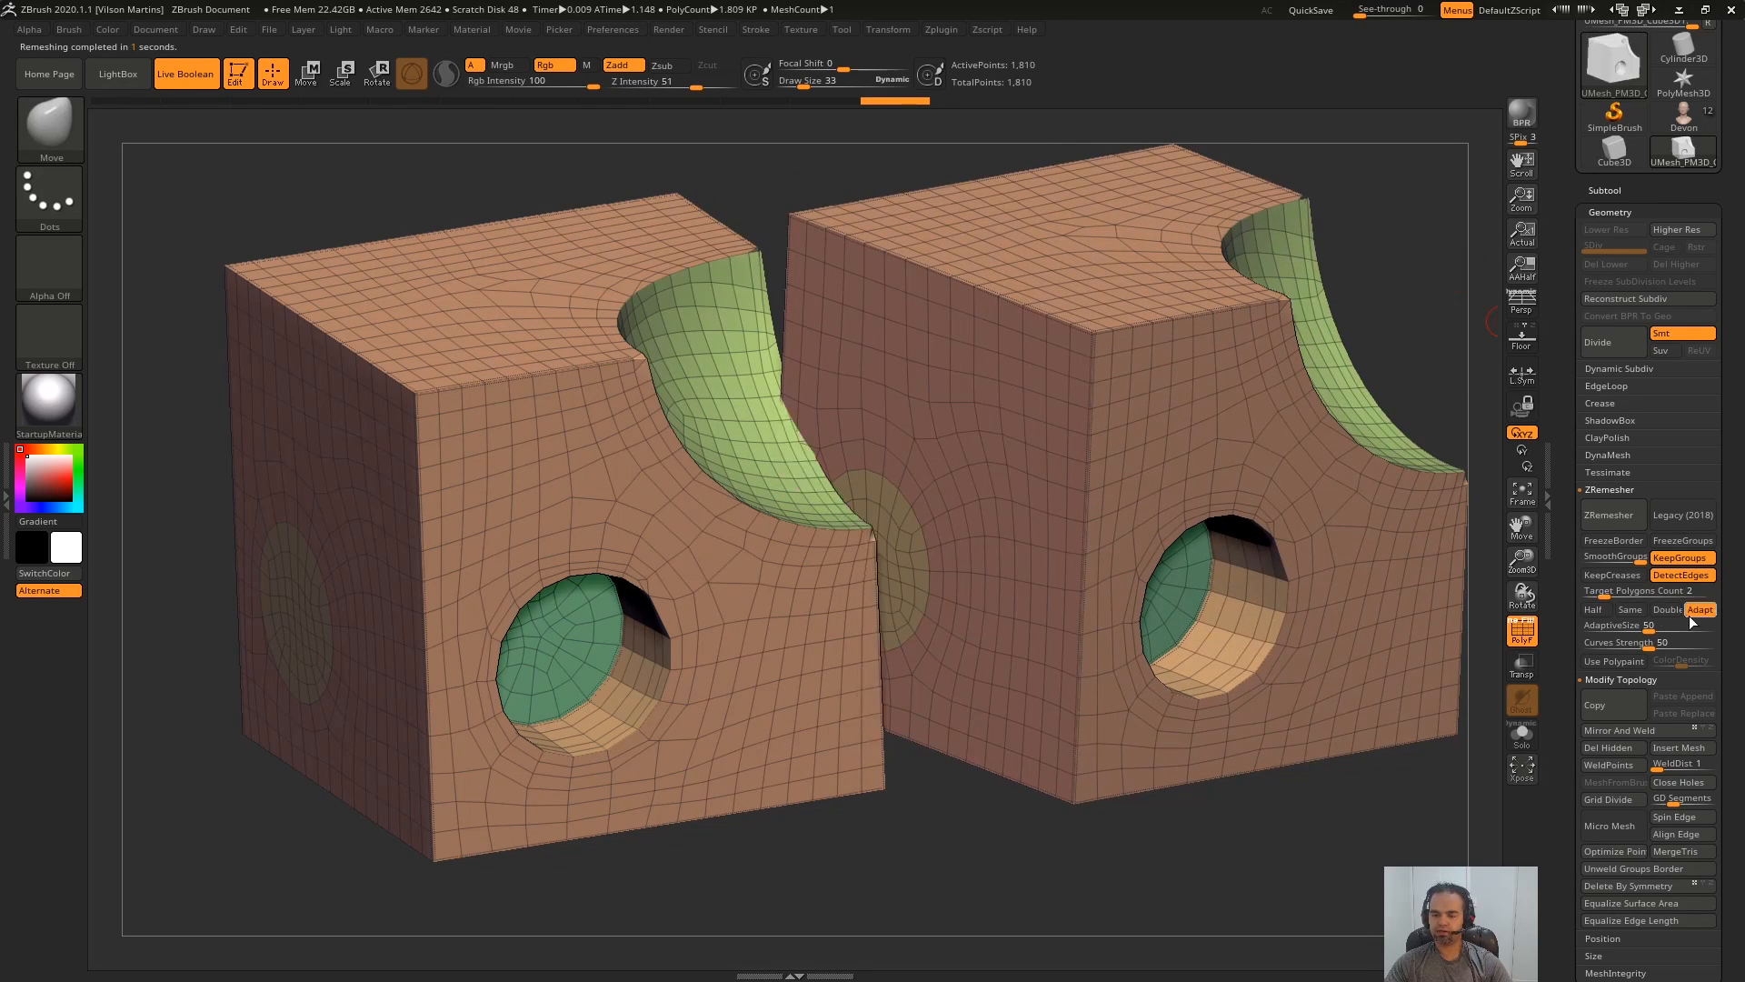
click(1617, 515)
right_drag(1269, 434, 1250, 378)
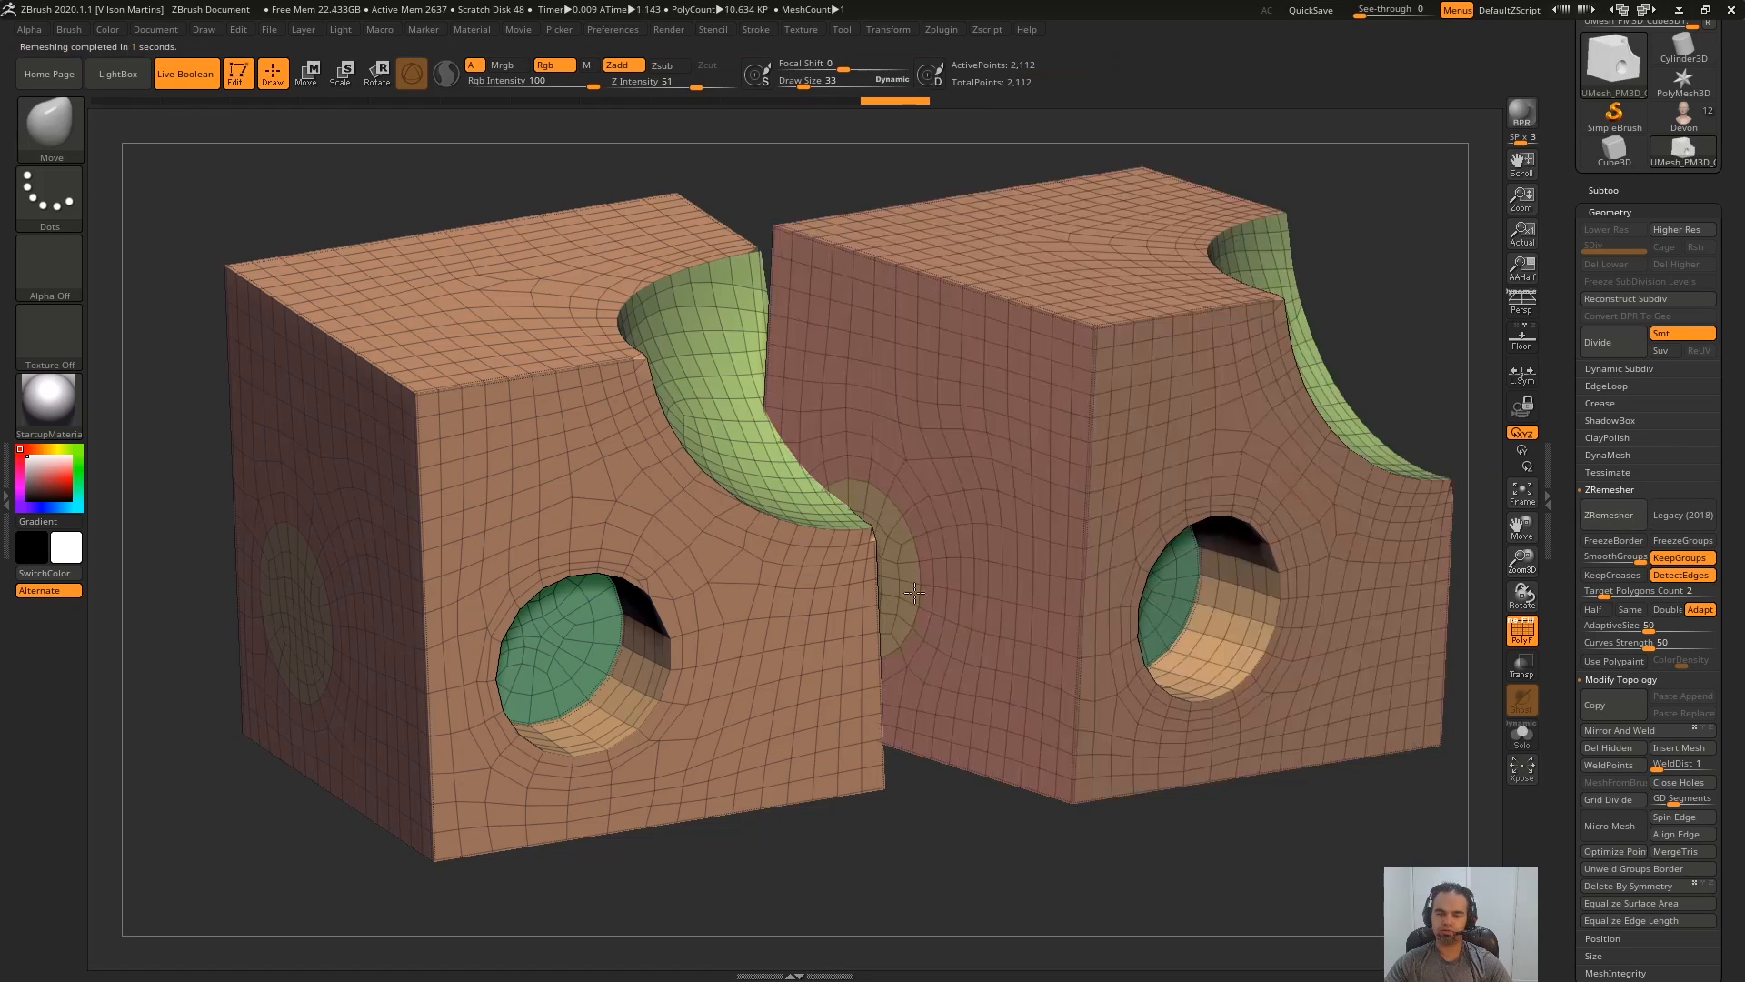
right_drag(1262, 465, 1219, 237)
right_drag(1251, 464, 1290, 416)
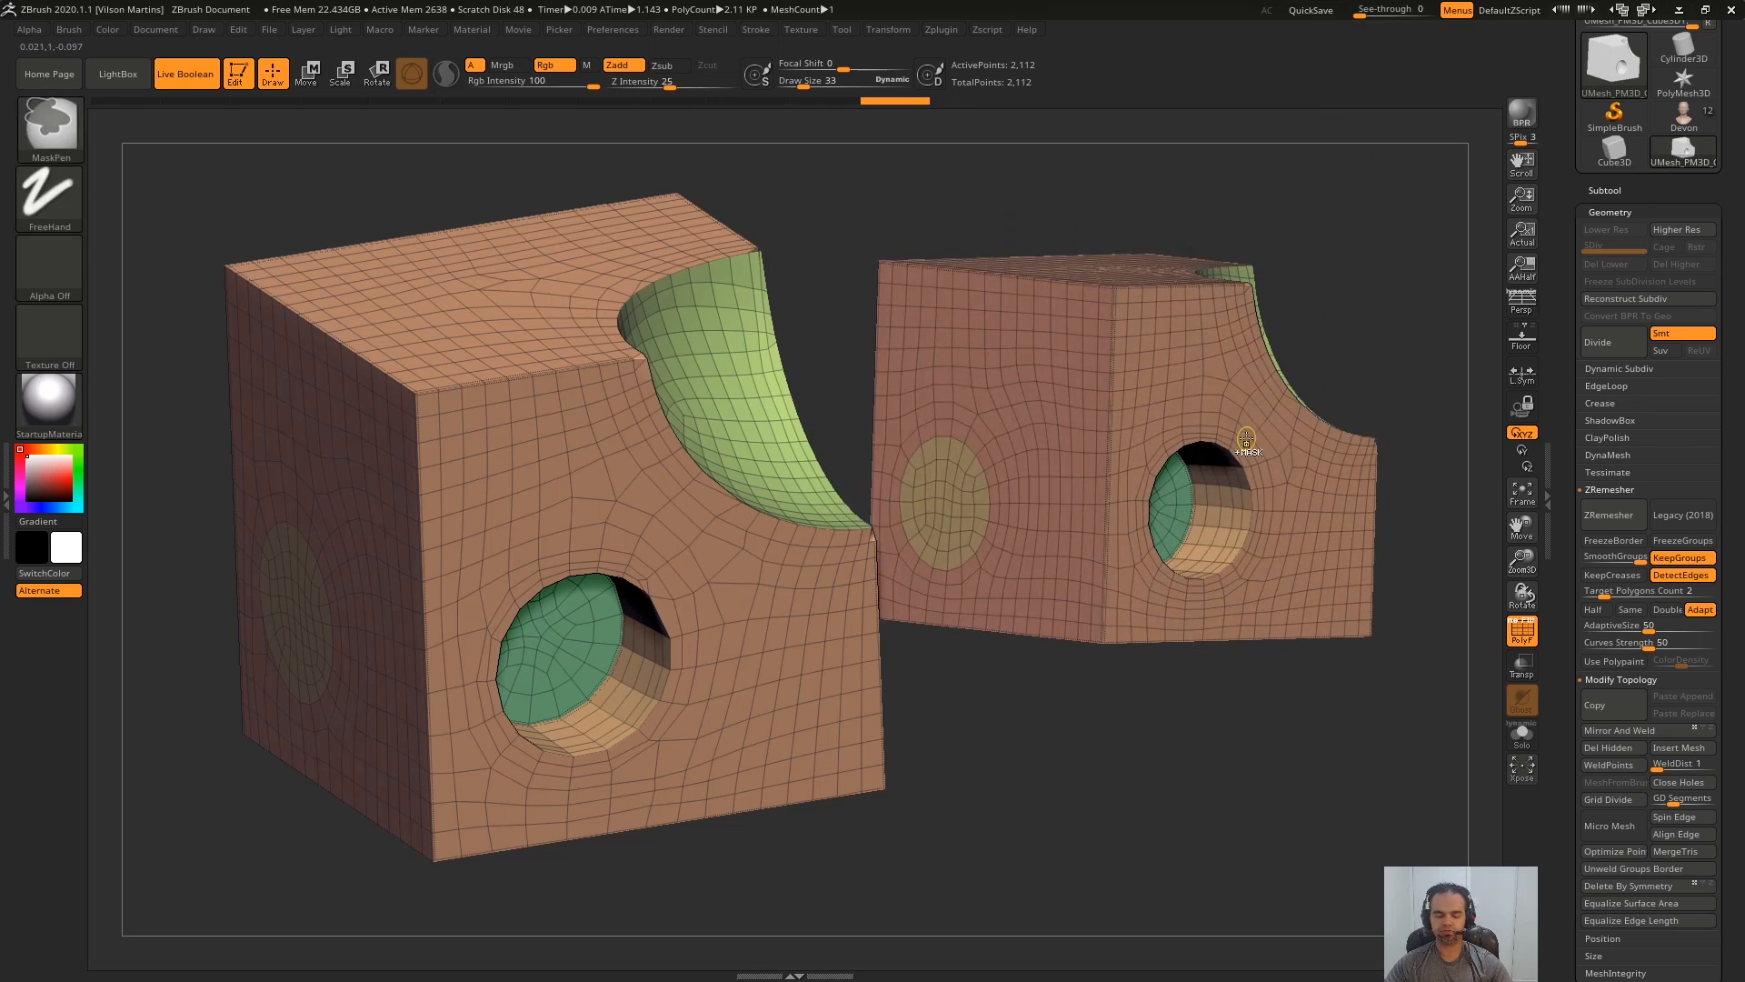
- Clear the snapshot from the canvas and revert the cube to its original dense boolean mesh
key(ctrl+n)
key(f)
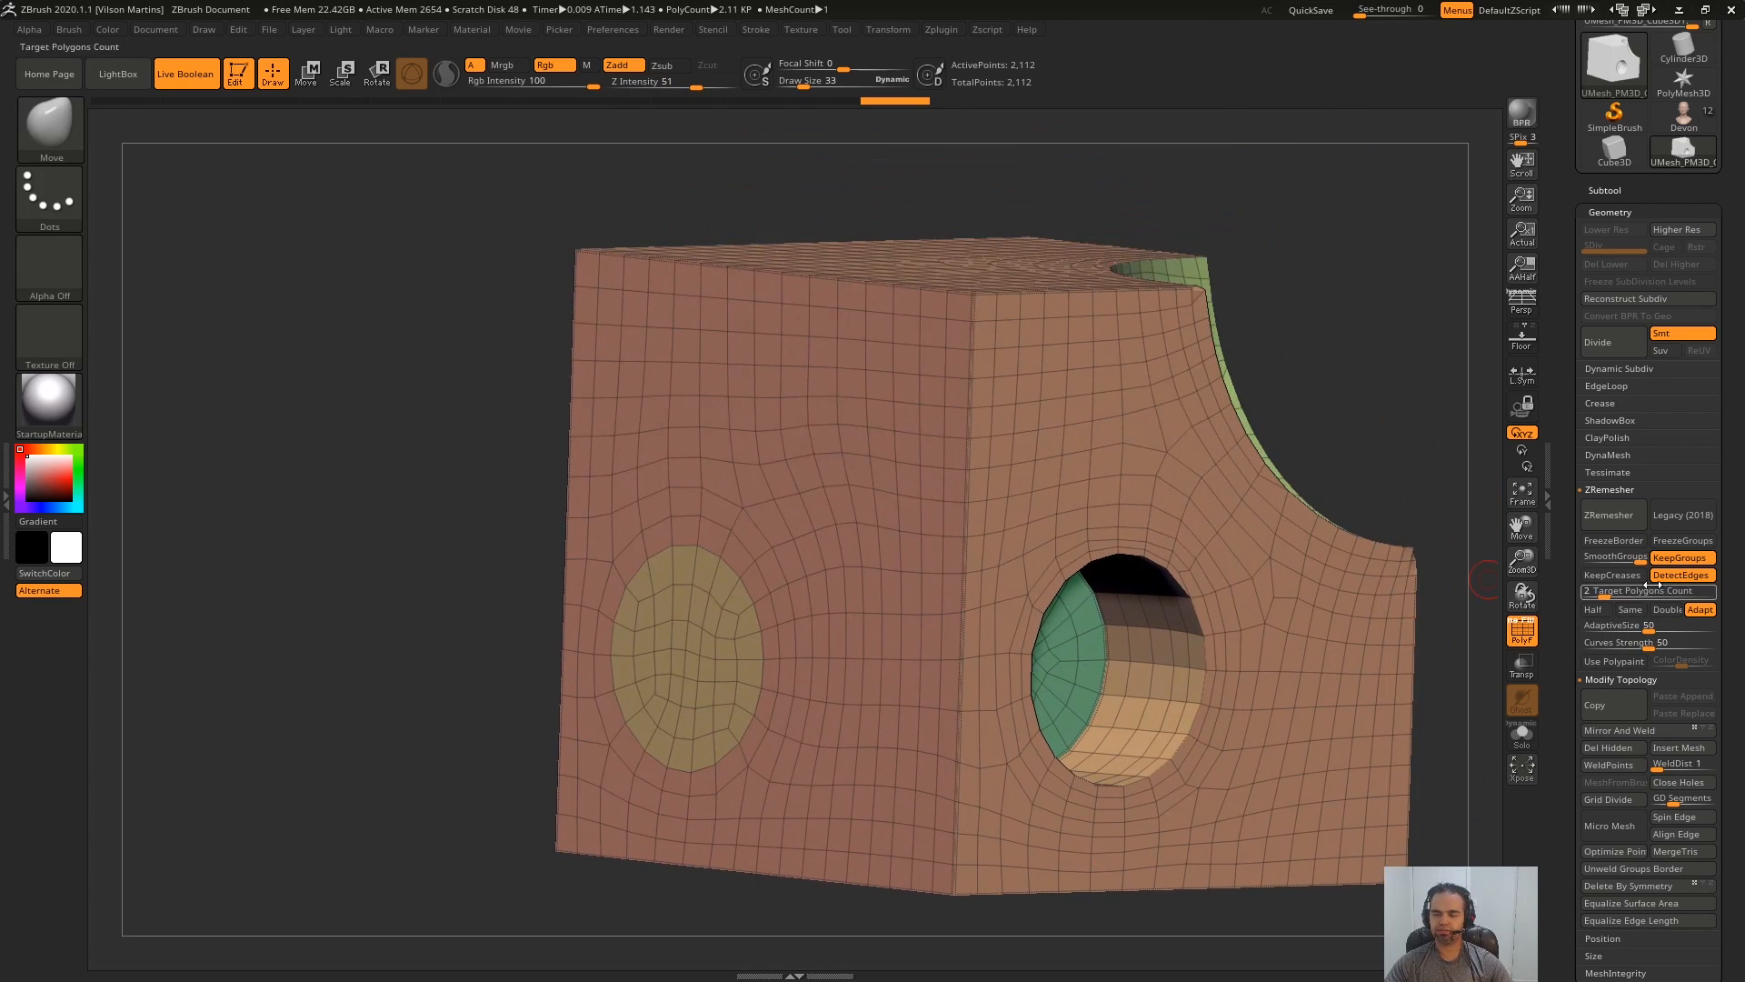
click(1609, 515)
right_drag(1263, 509, 1372, 467)
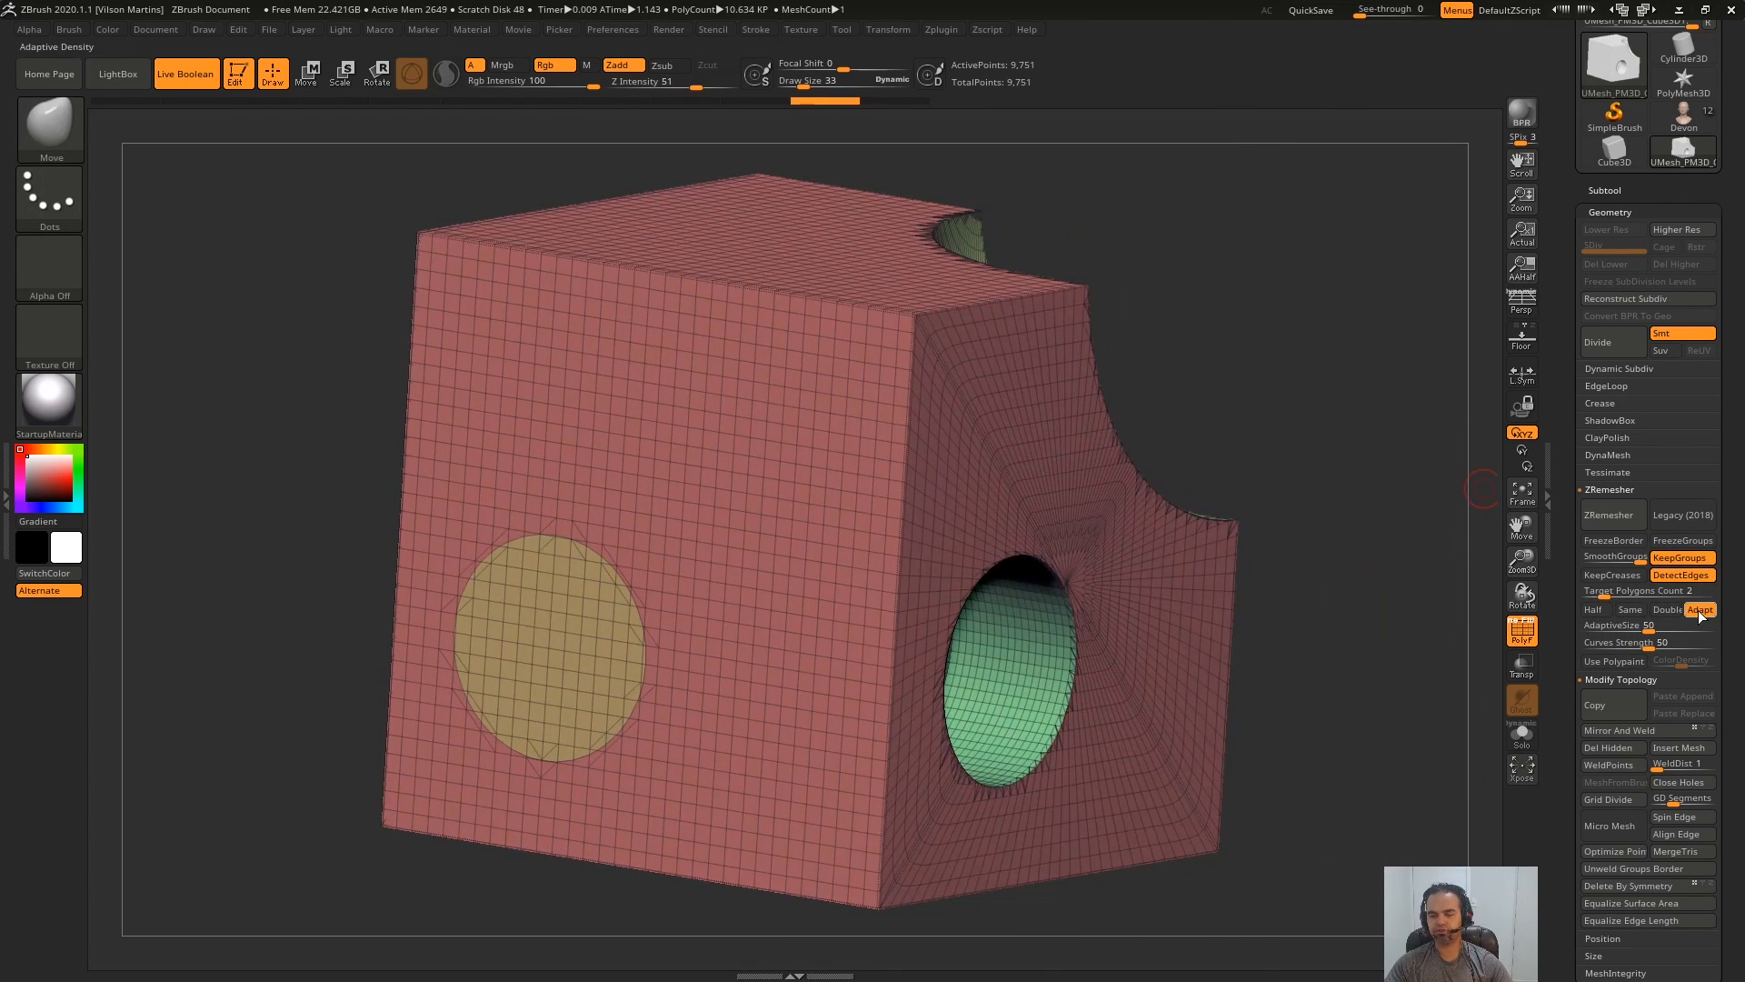
right_drag(1355, 482, 1249, 459)
- Toggle ZRemesher's Half, Same and Double options to compare their effect on the target polygon count
click(1605, 612)
right_drag(1155, 614, 1291, 596)
click(1629, 611)
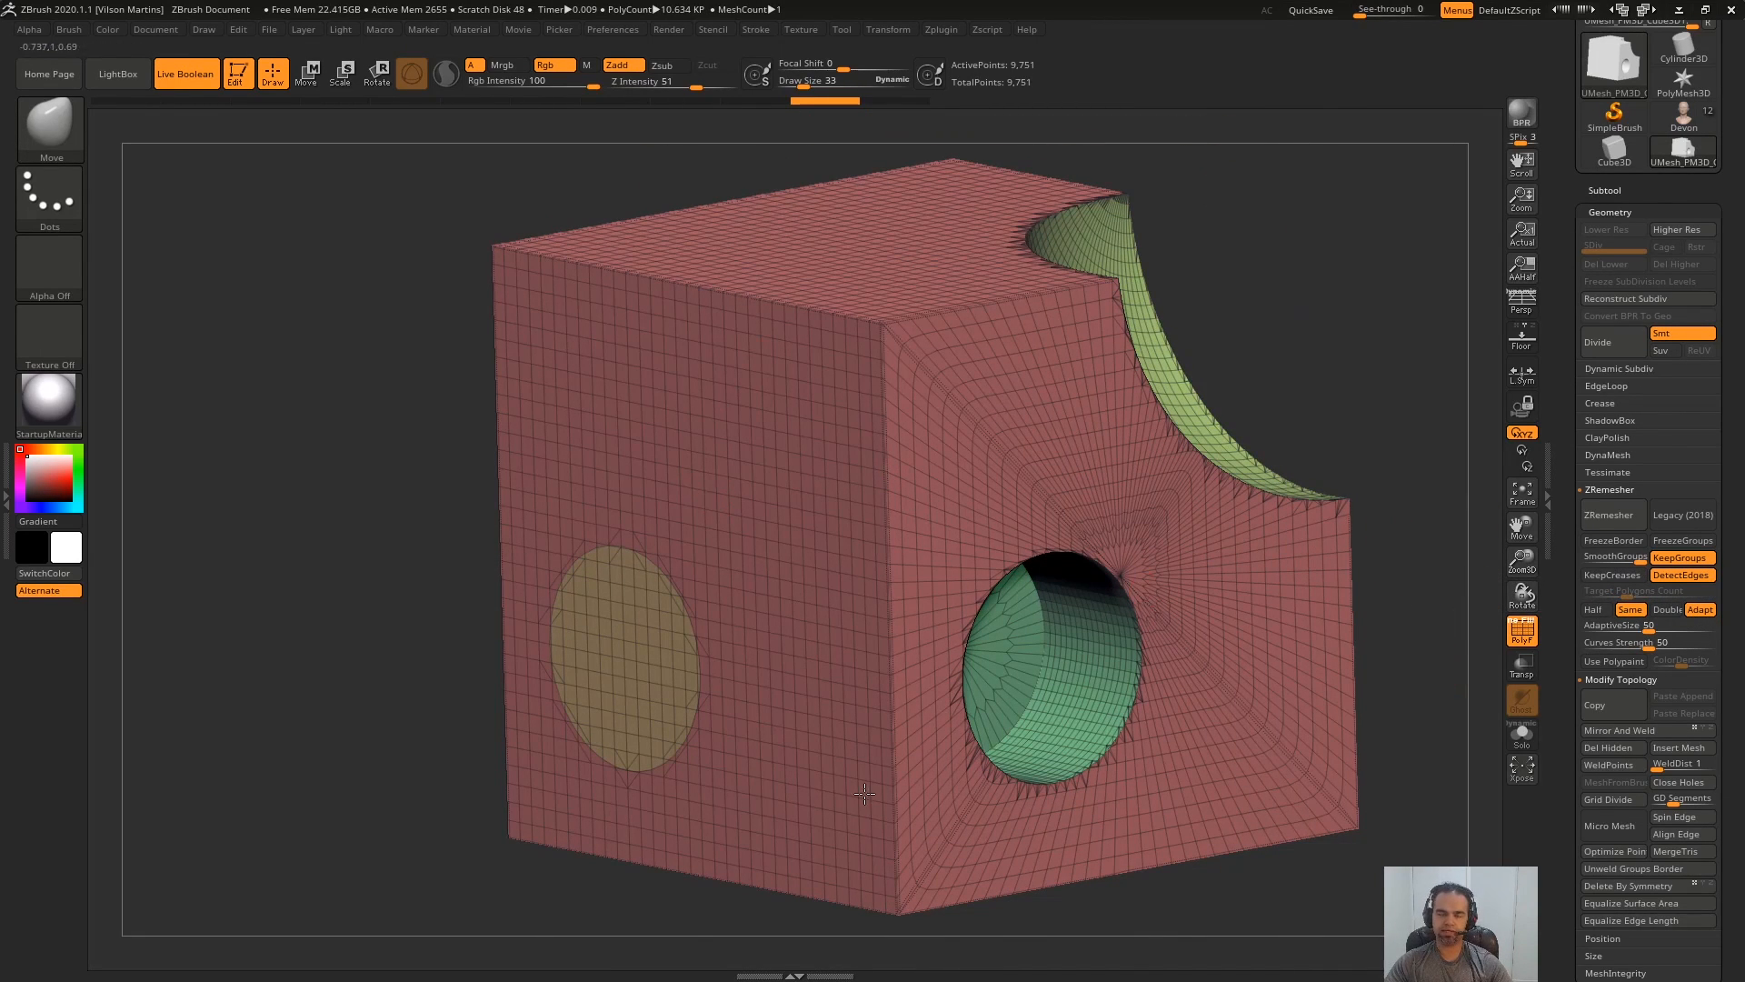
click(1668, 616)
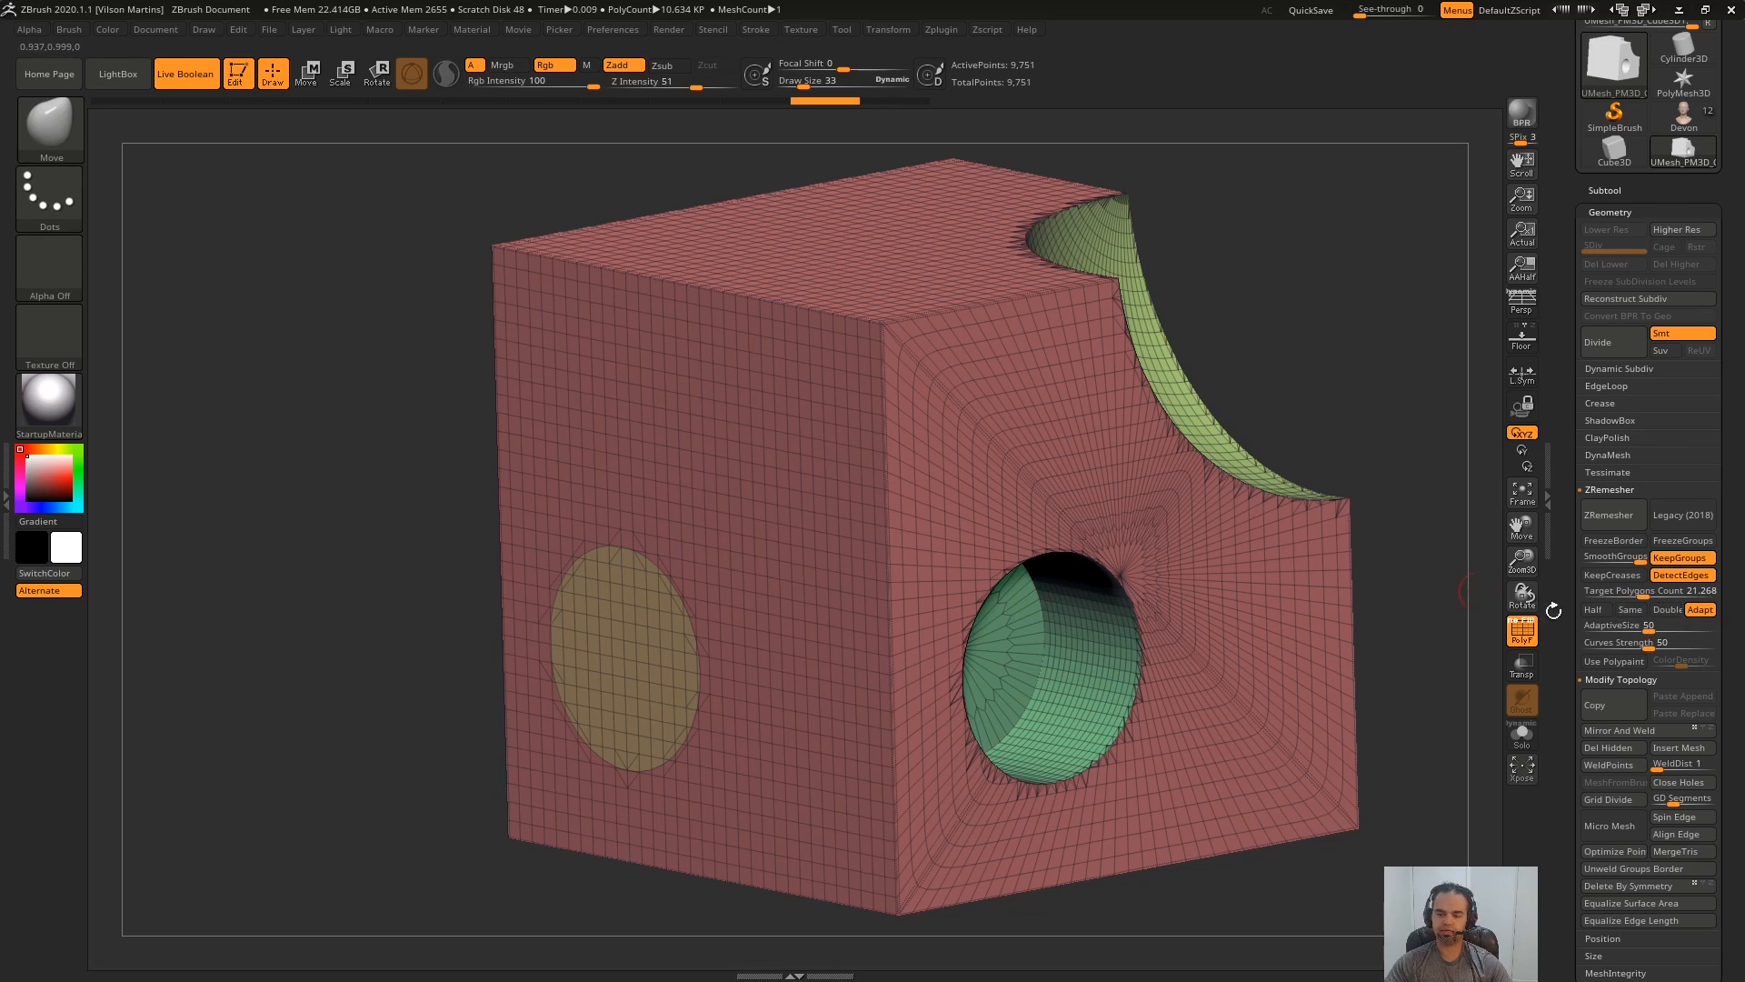
click(1633, 612)
click(1663, 619)
click(1629, 614)
- Apply ZRemesher's Half option for a target polygon count of 5.317, leaving the option switched off
click(1600, 614)
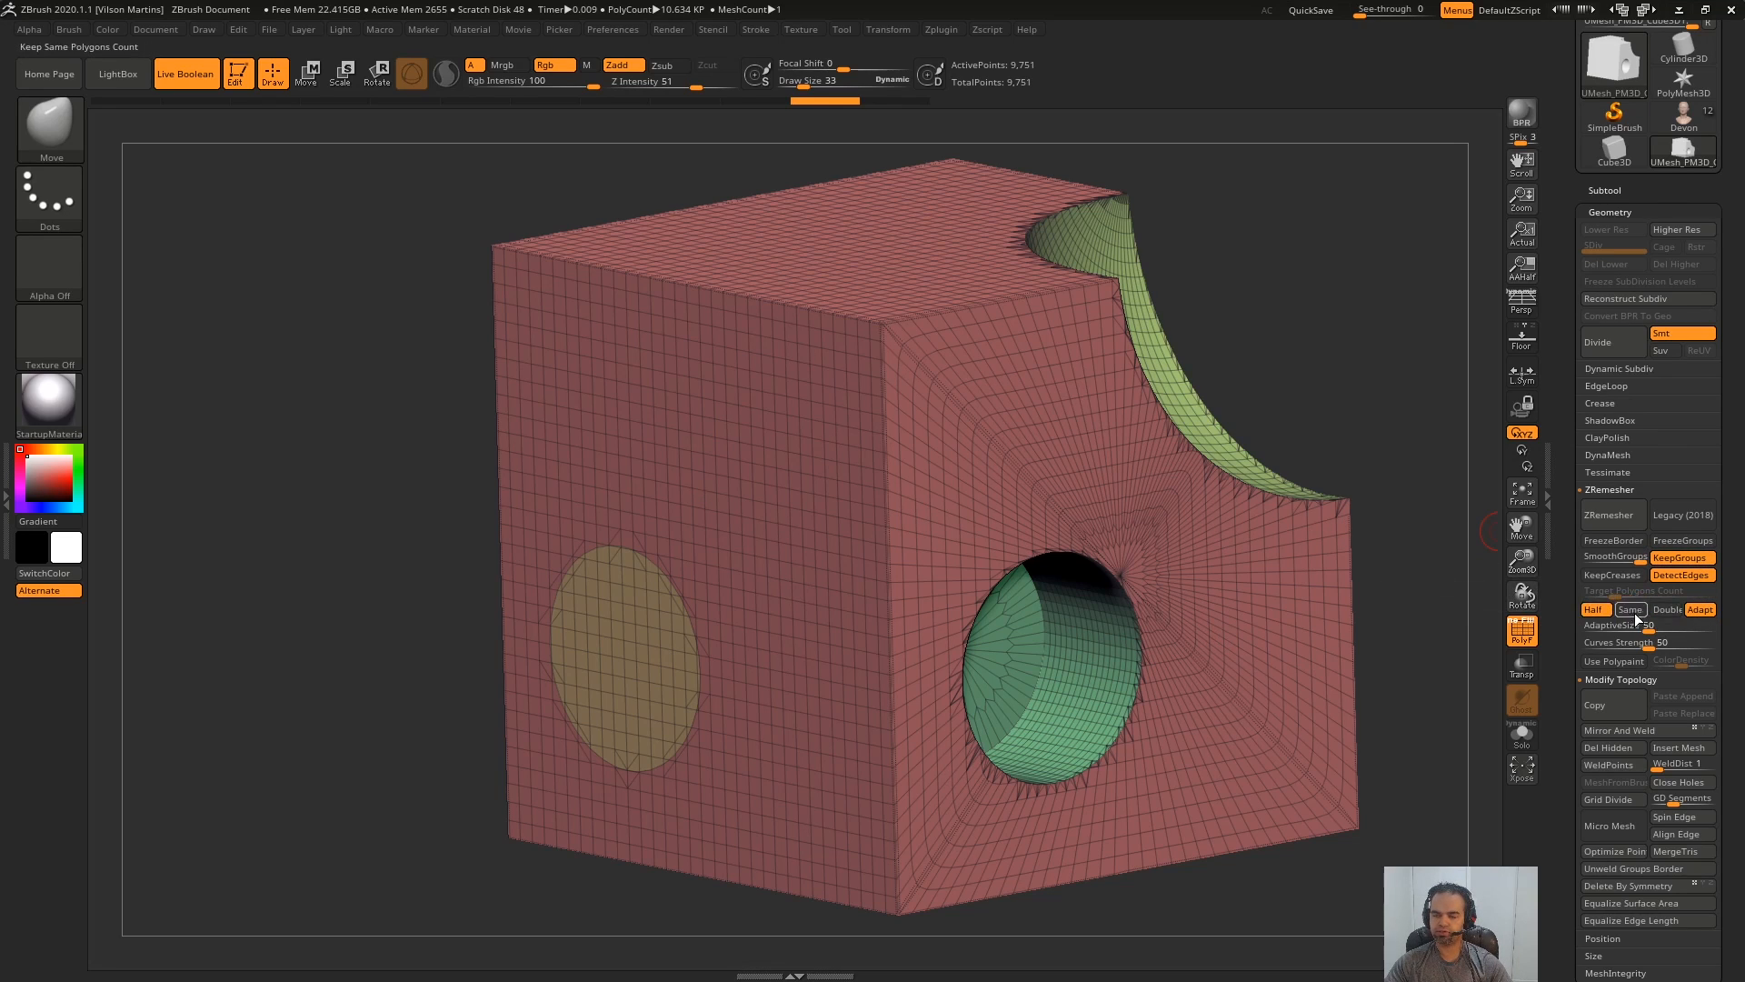
click(1594, 610)
click(1593, 615)
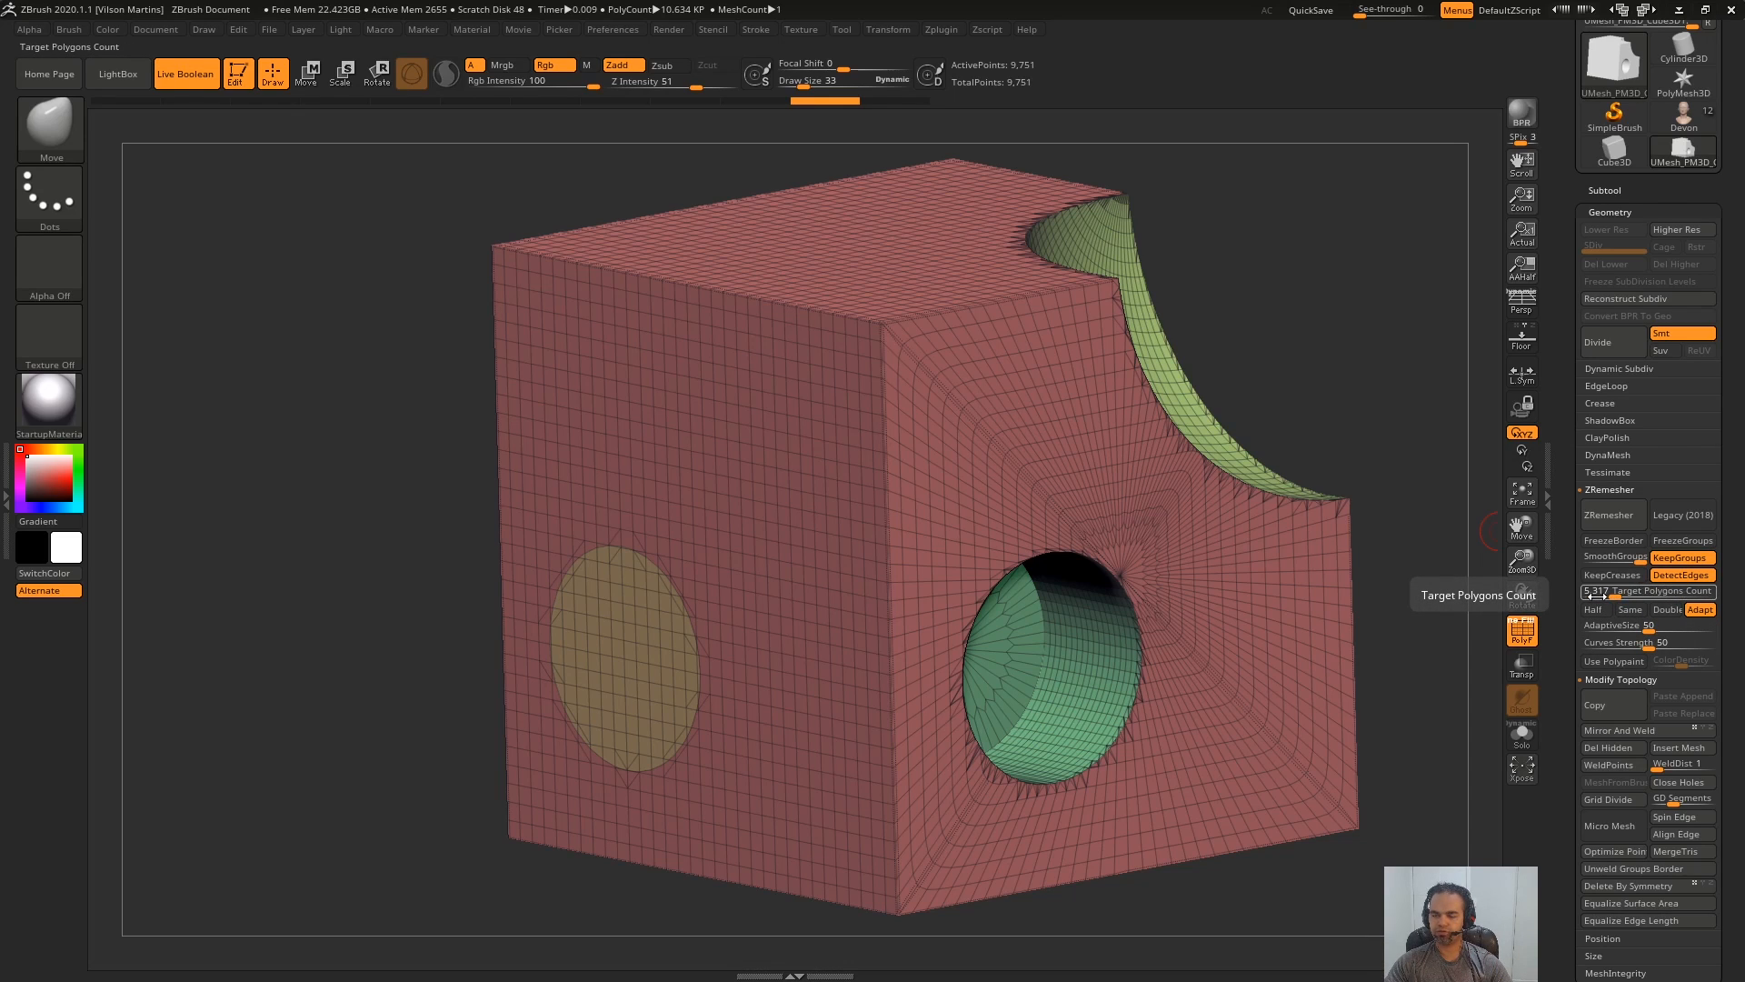
click(1597, 609)
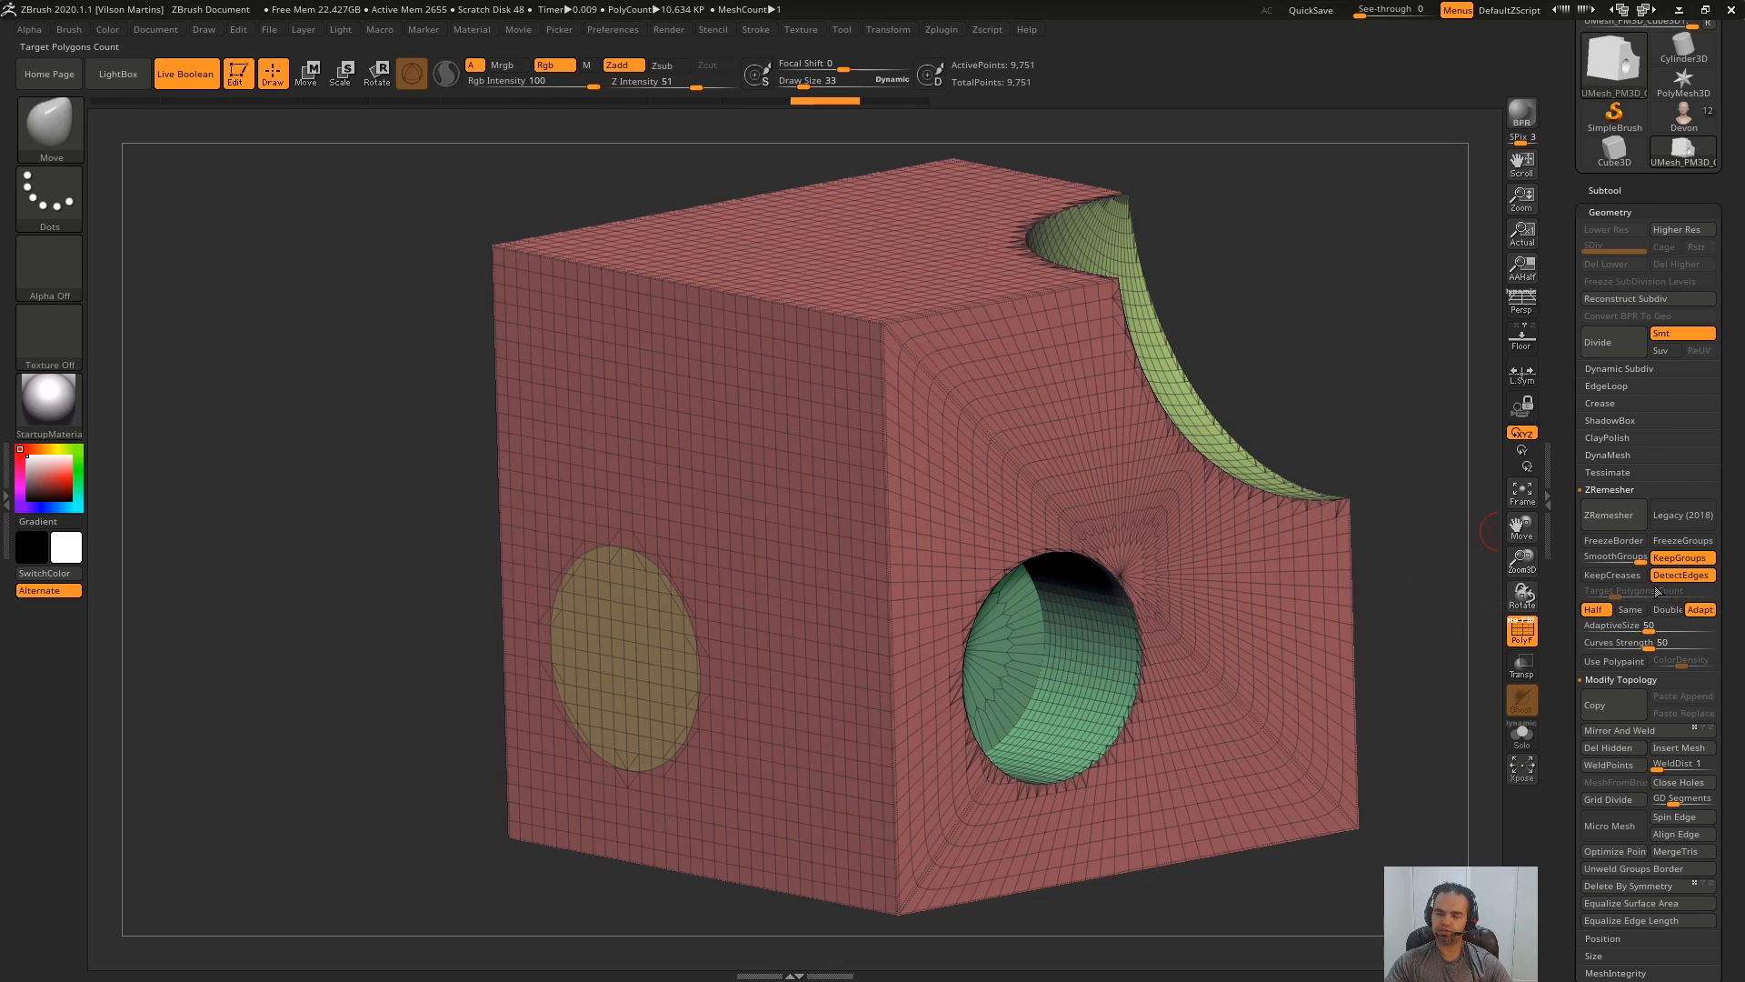
click(1595, 609)
- Trace the front hole's rim in red freehand on a screen capture and discard the capture
drag(1277, 358, 1550, 537)
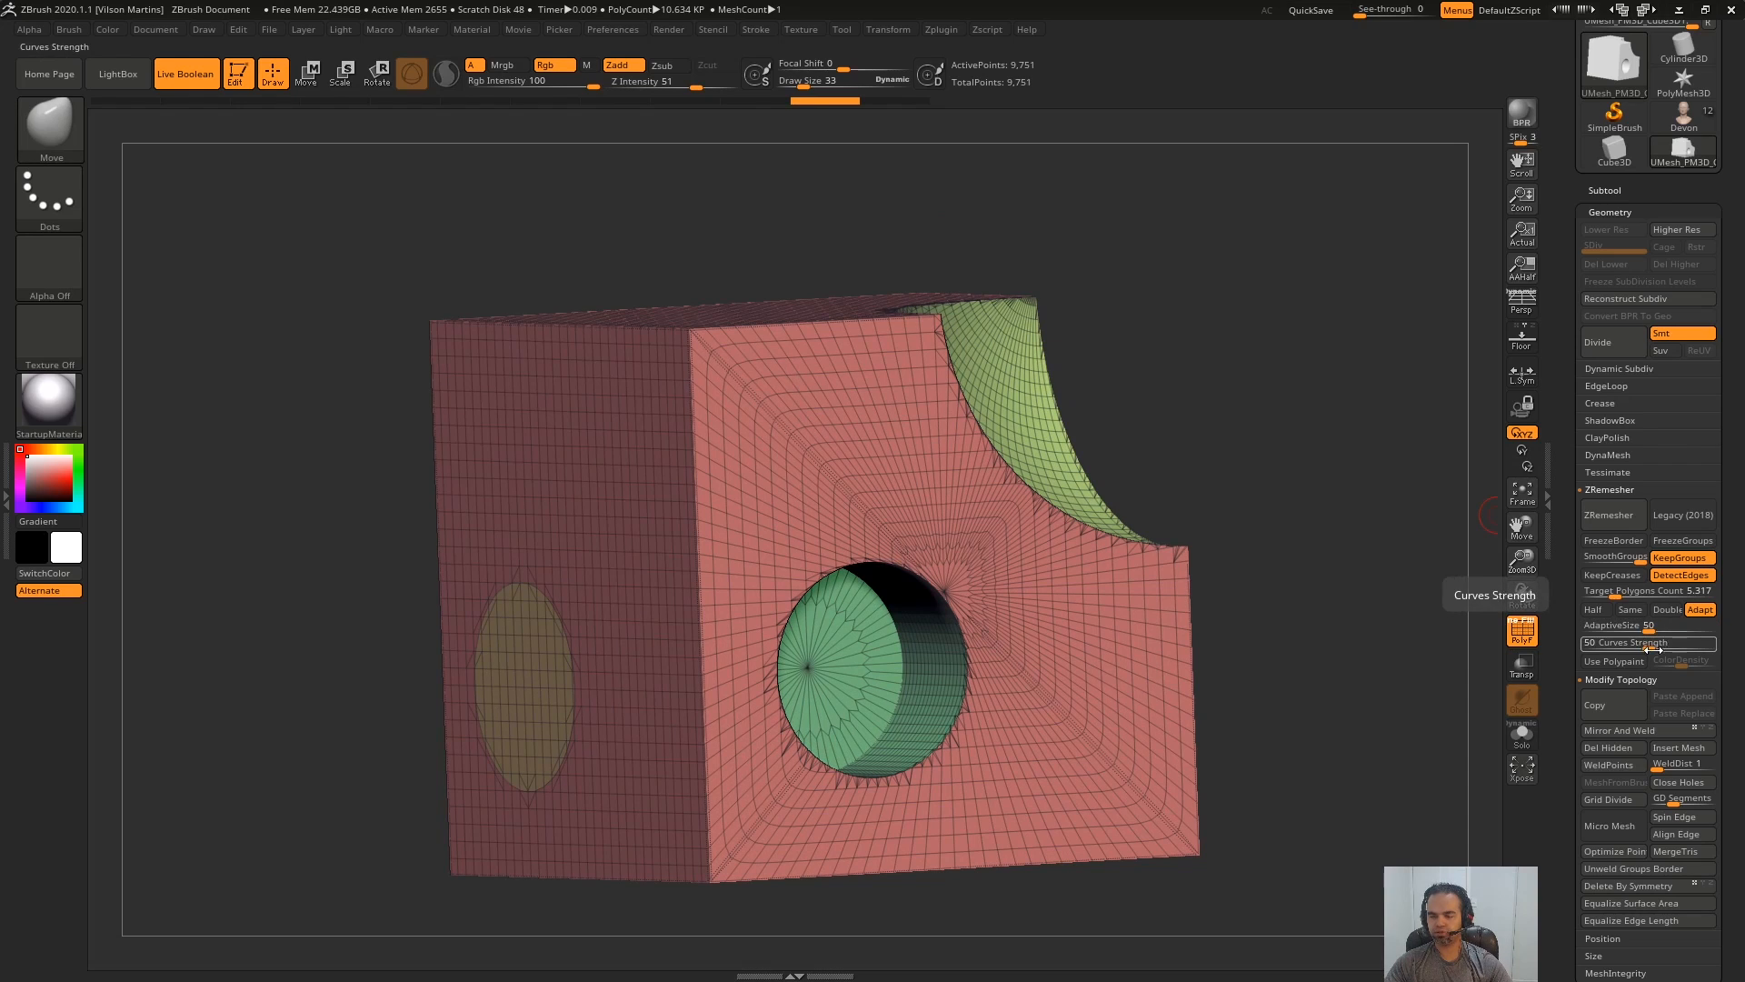
drag(1454, 555, 931, 586)
alt+right_drag(932, 586, 1050, 573)
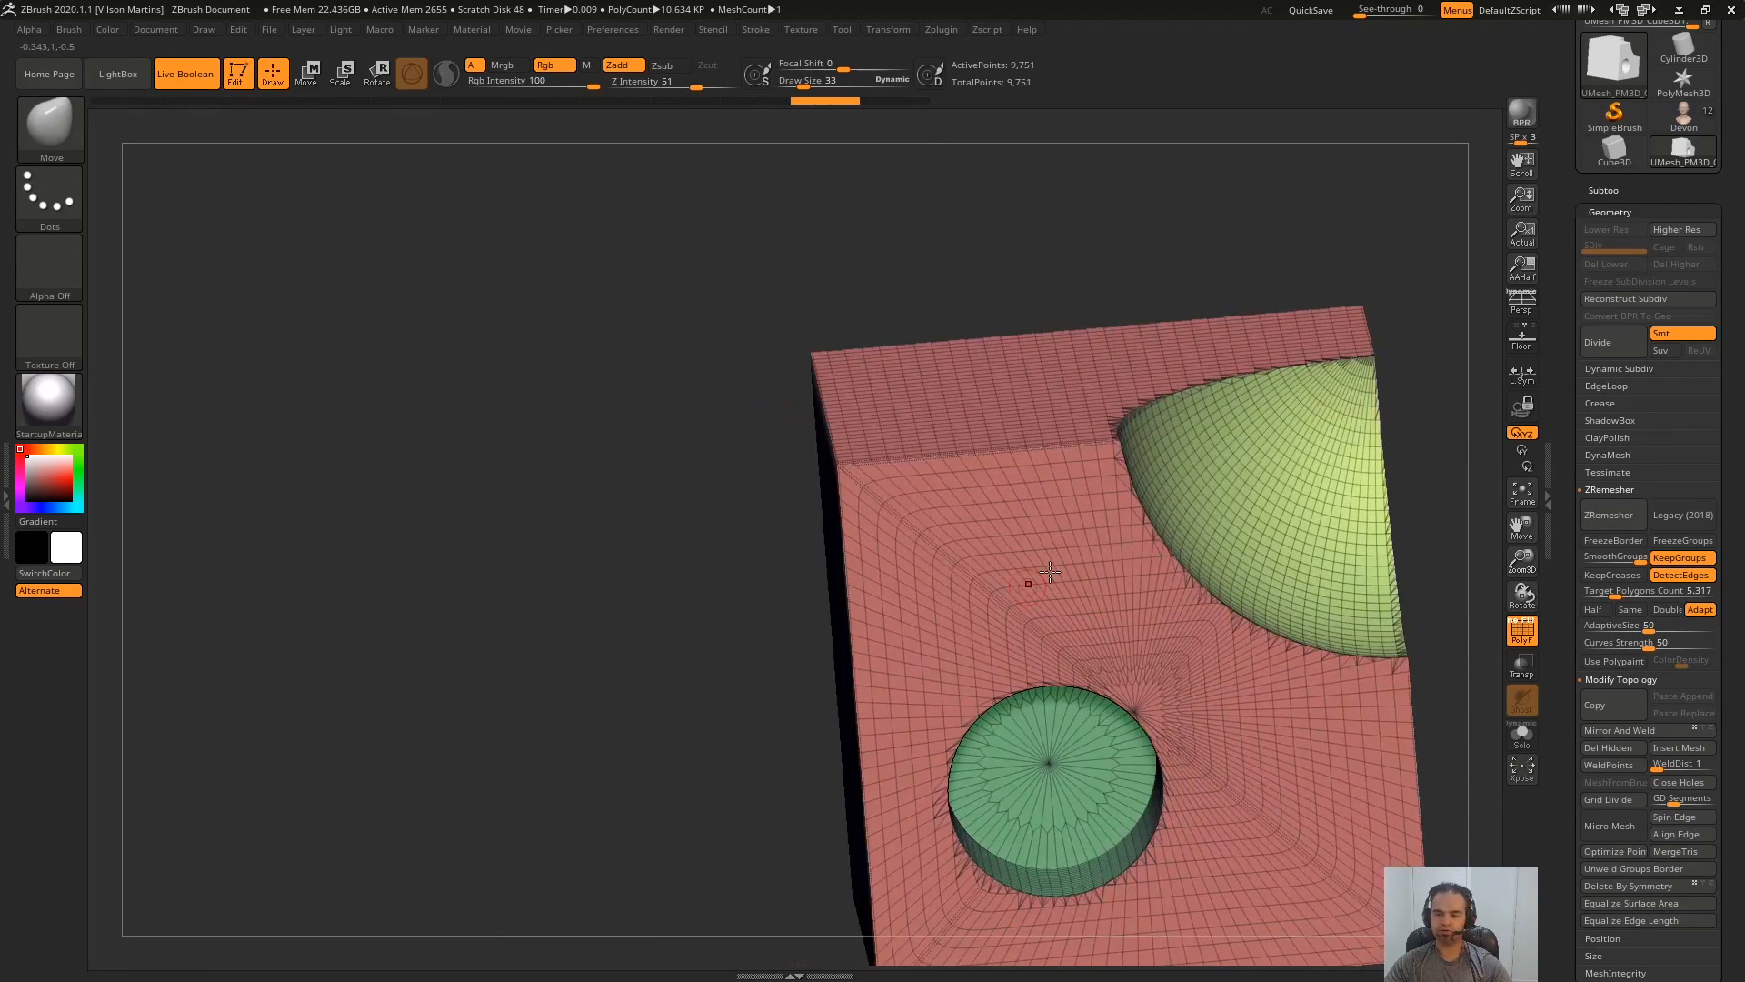
right_drag(1363, 627, 1069, 614)
right_drag(1025, 539, 1153, 518)
key(Print)
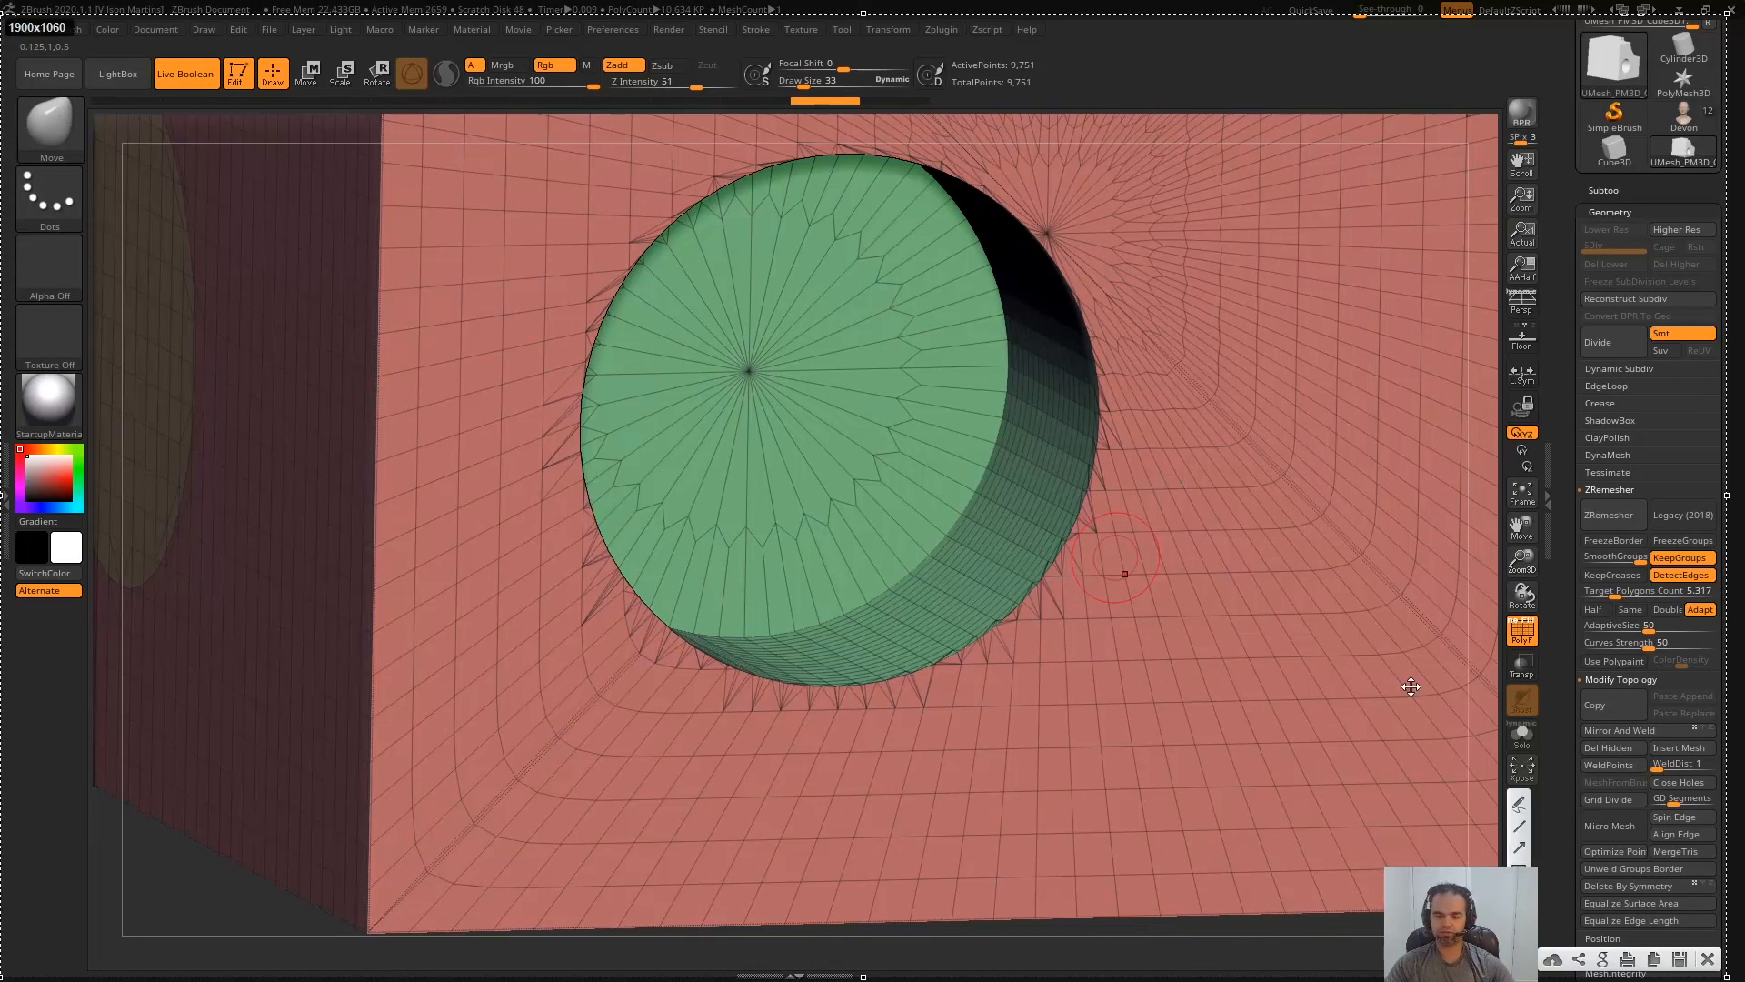
drag(1035, 237, 1084, 511)
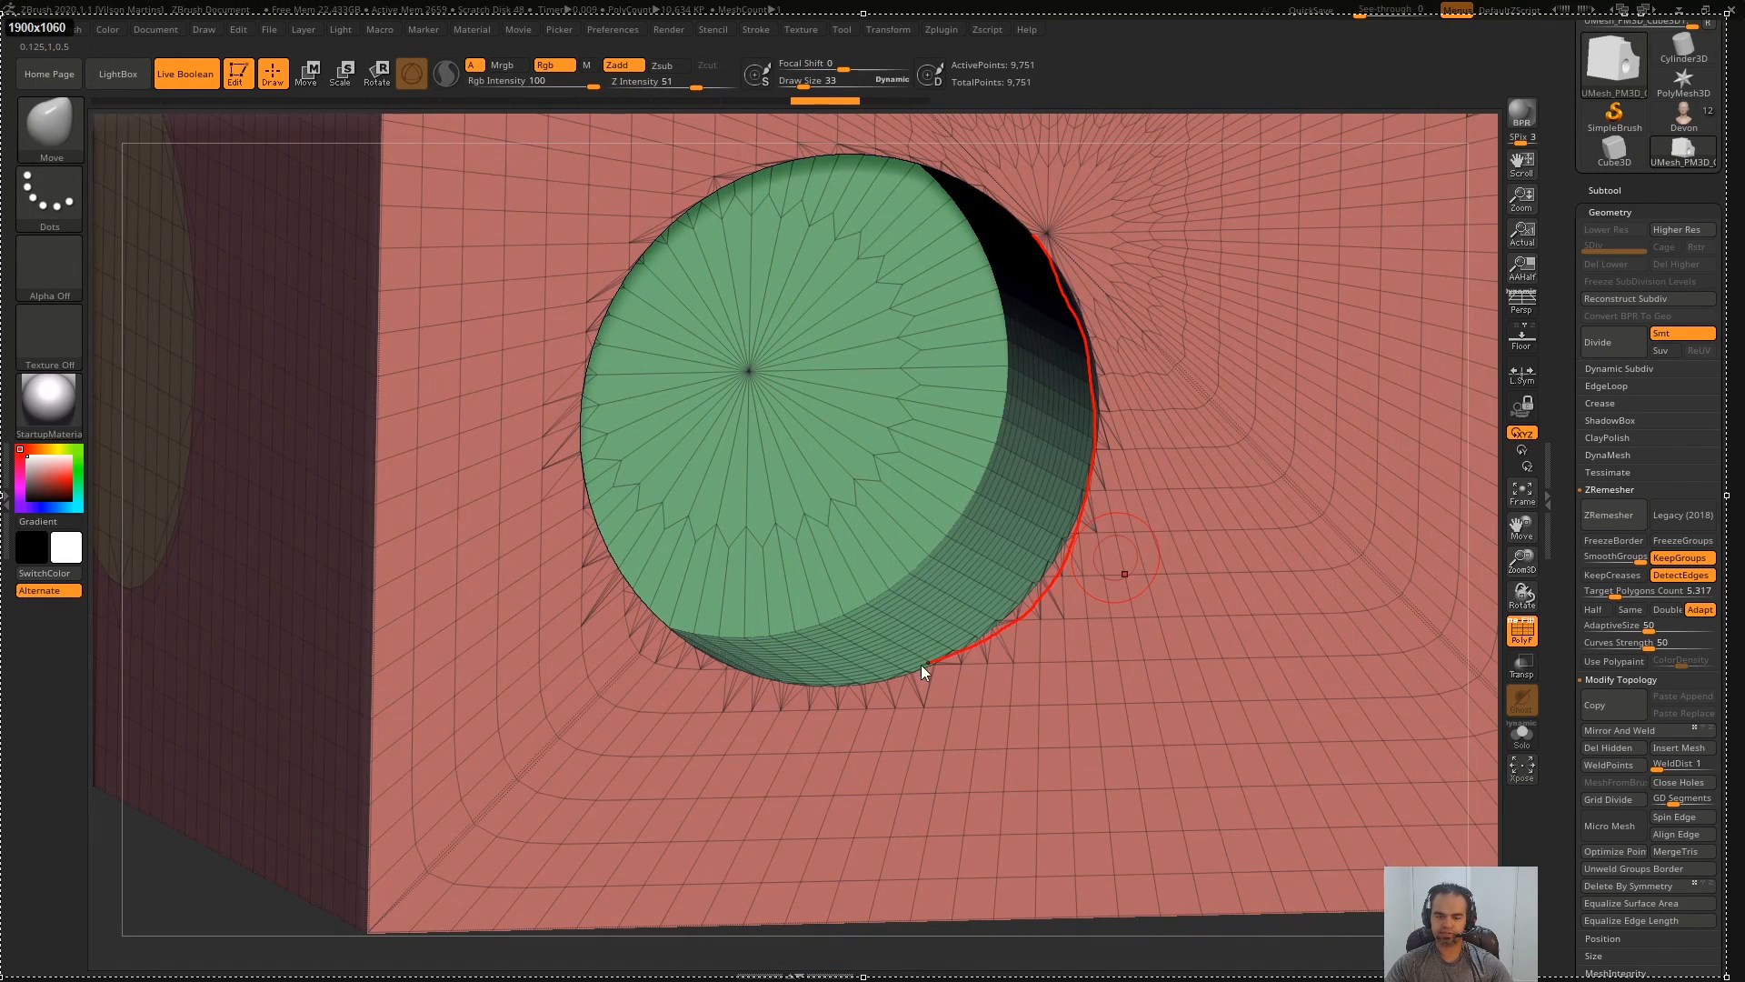
drag(922, 670, 722, 647)
click(1365, 675)
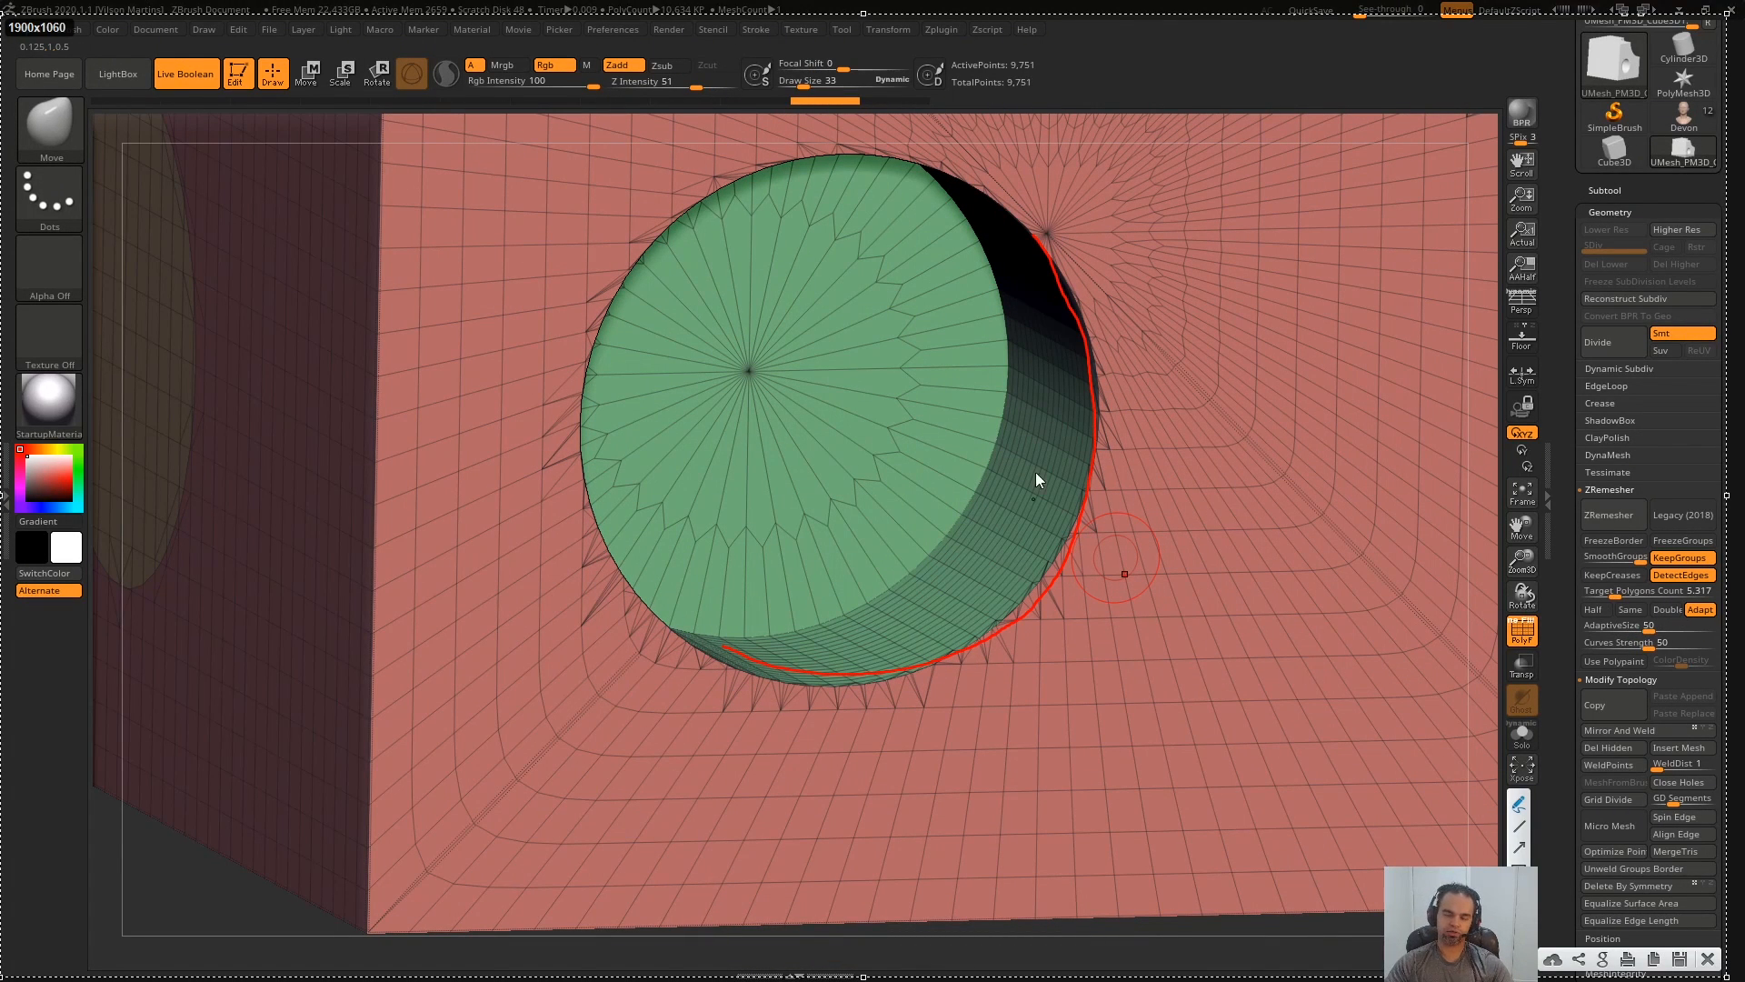
mouse_move(1086, 492)
mouse_down()
mouse_move(1058, 484)
mouse_move(1035, 504)
mouse_up()
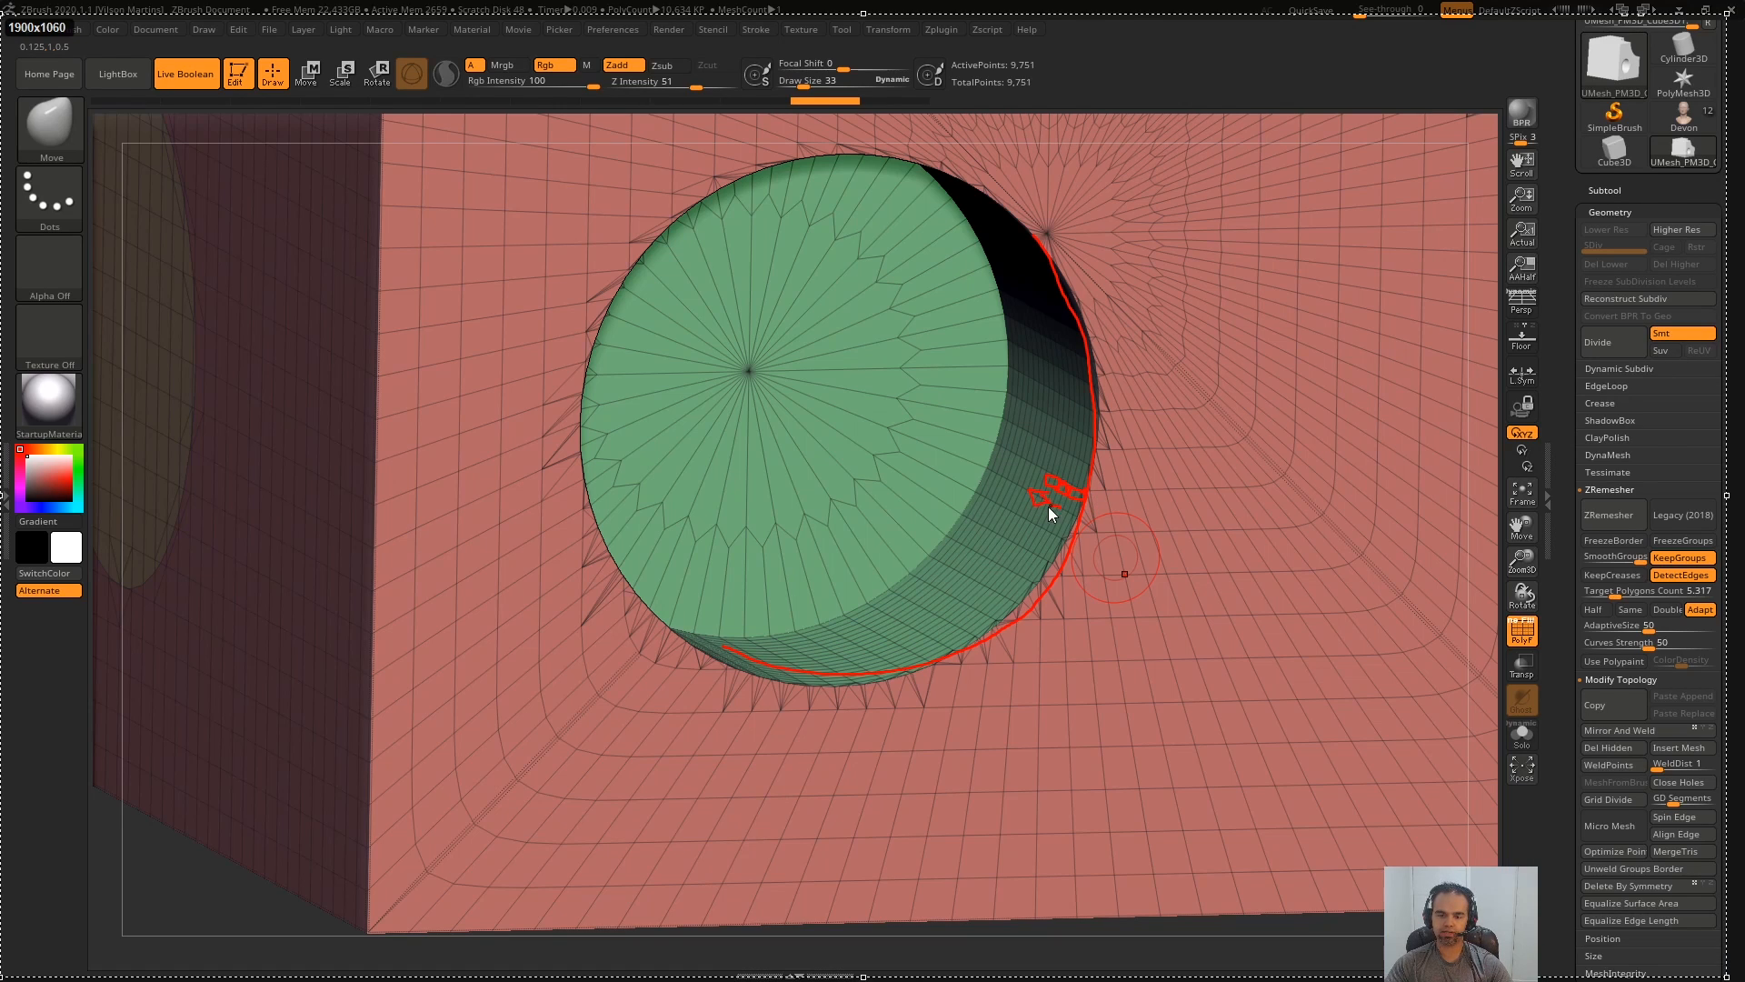
key(Escape)
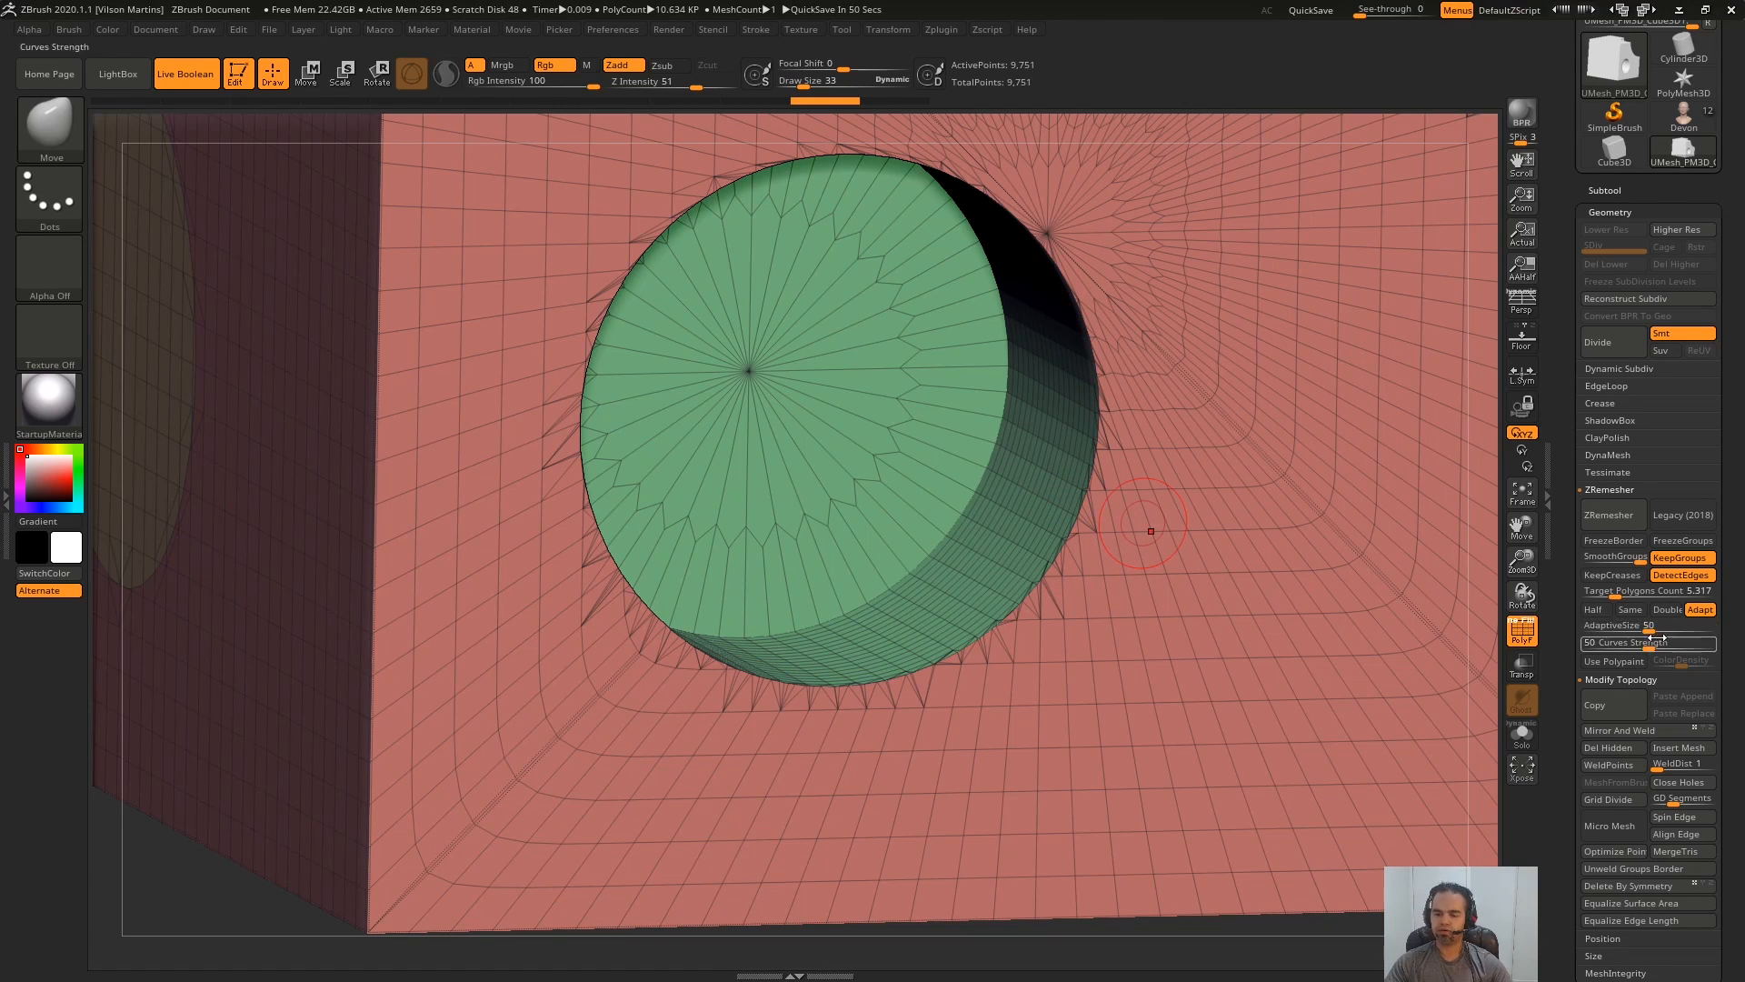
- Inspect the cube around the front hole and switch to the ZRemesherGuides brush
ctrl+right_drag(1200, 420, 808, 496)
right_drag(1153, 324, 1163, 244)
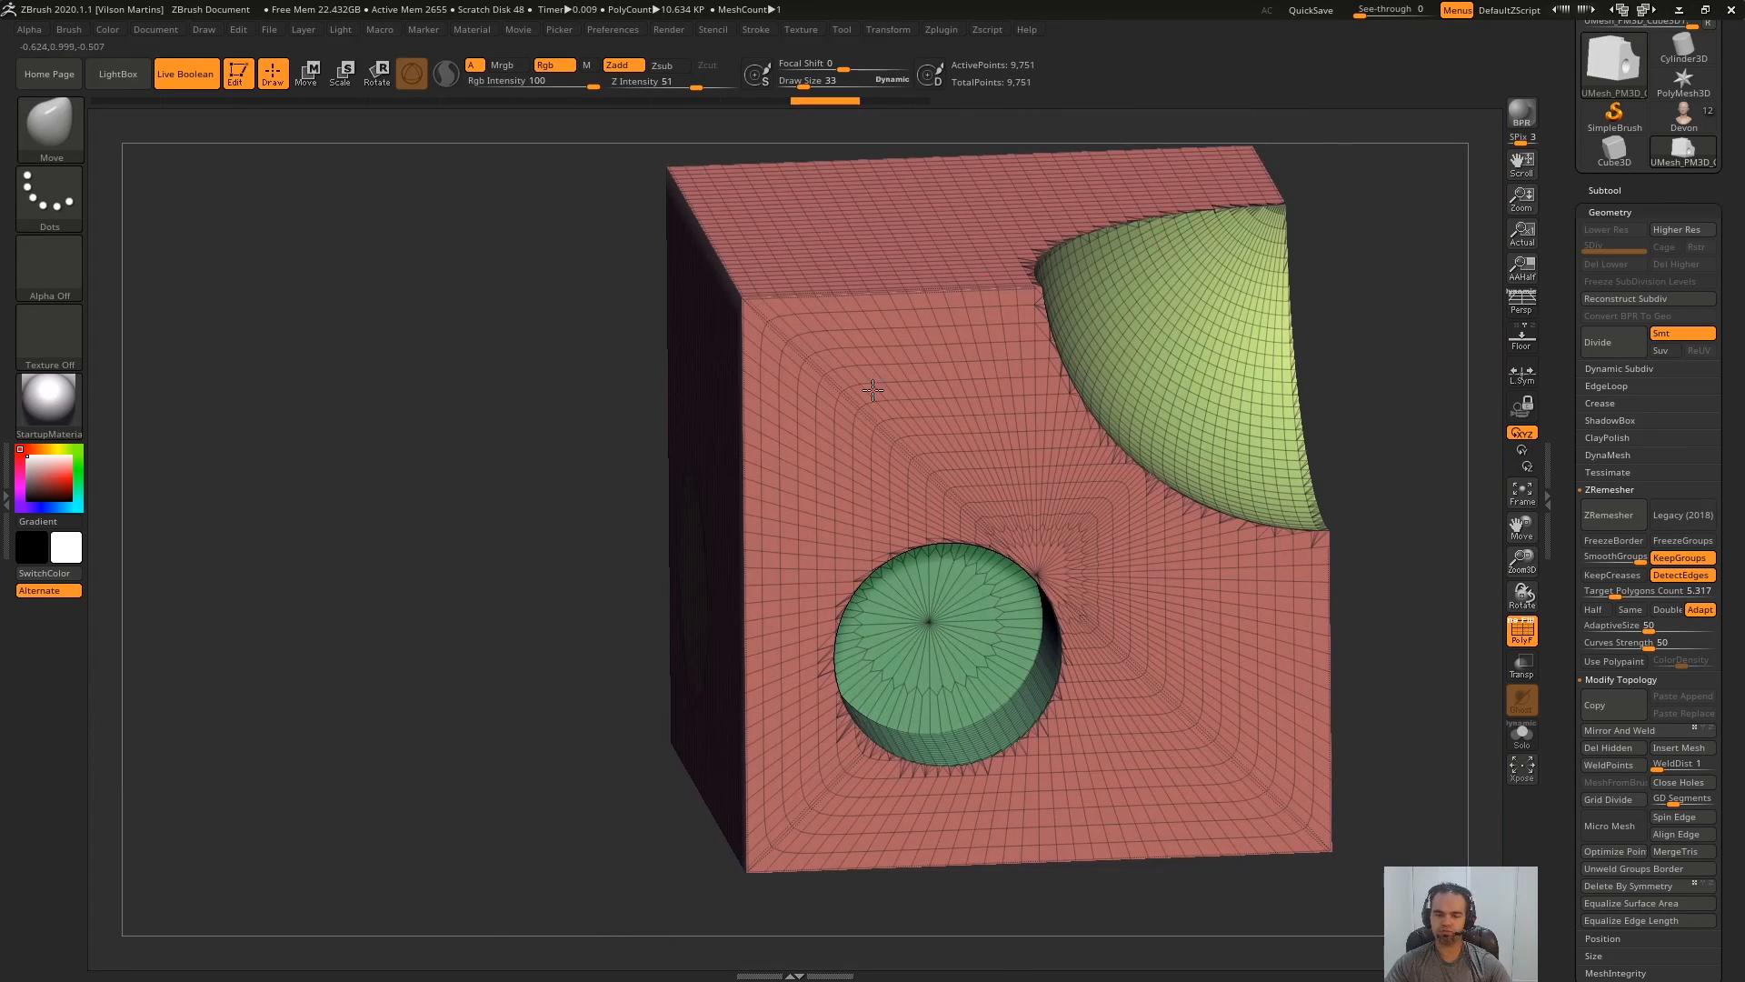
shift+right_drag(873, 389, 1013, 444)
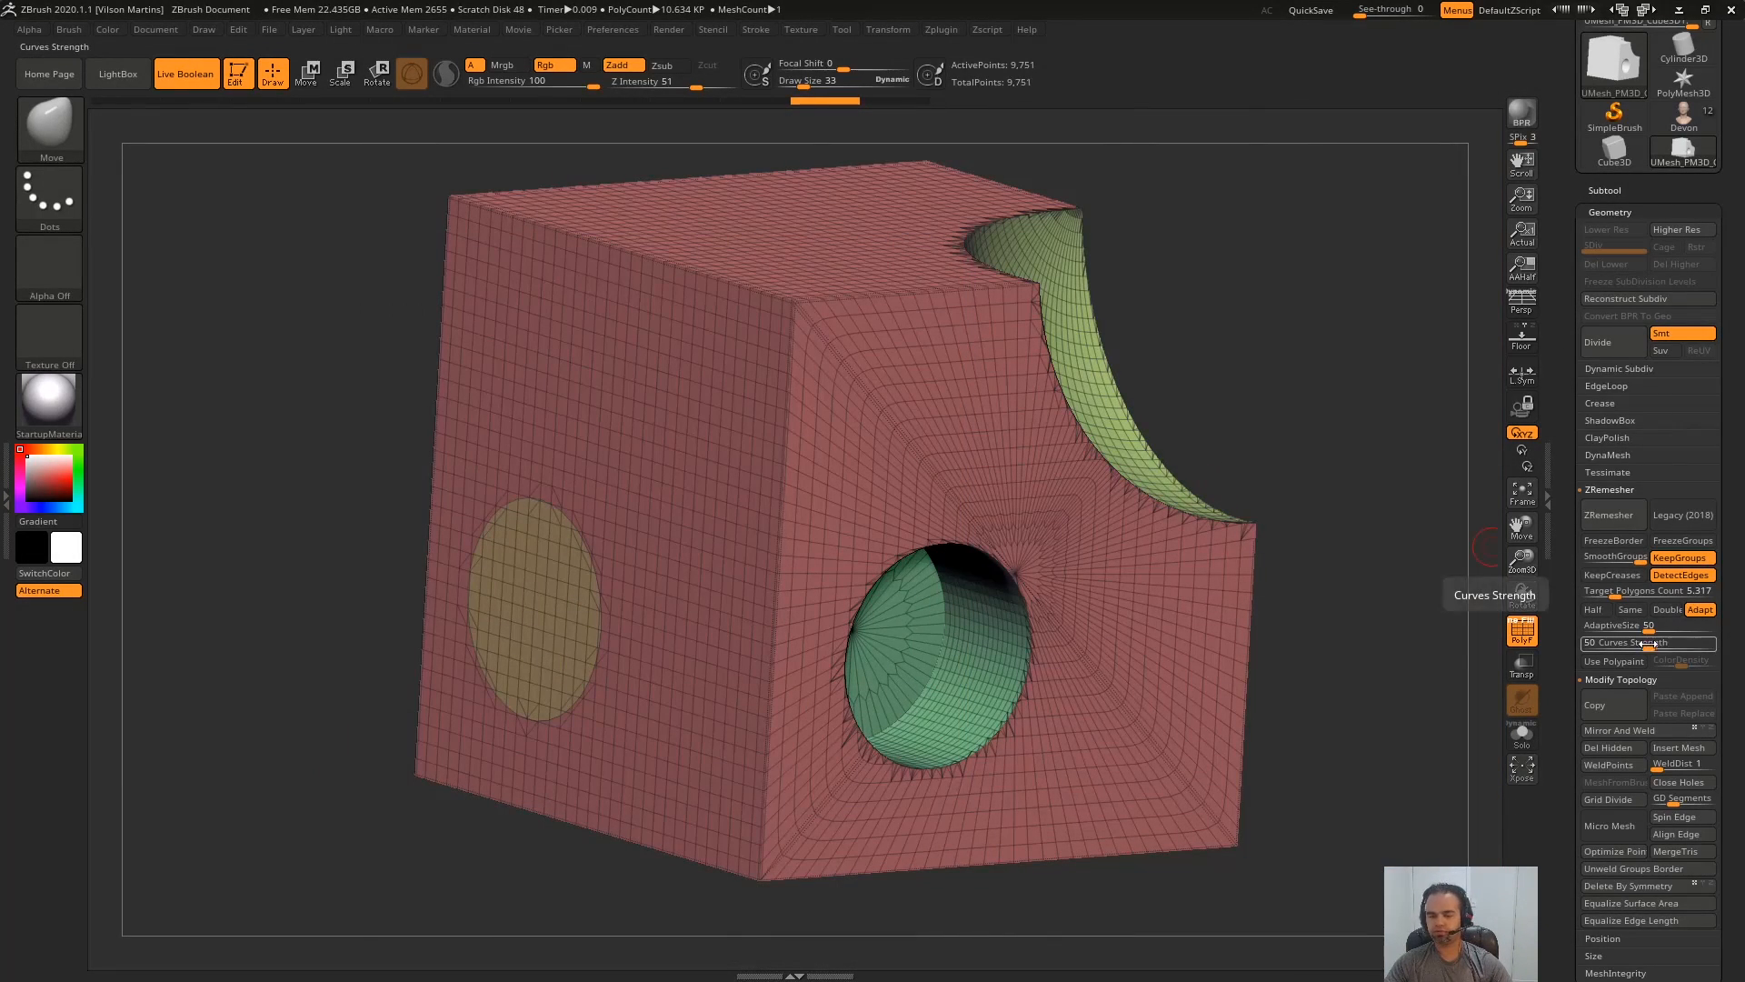
click(83, 156)
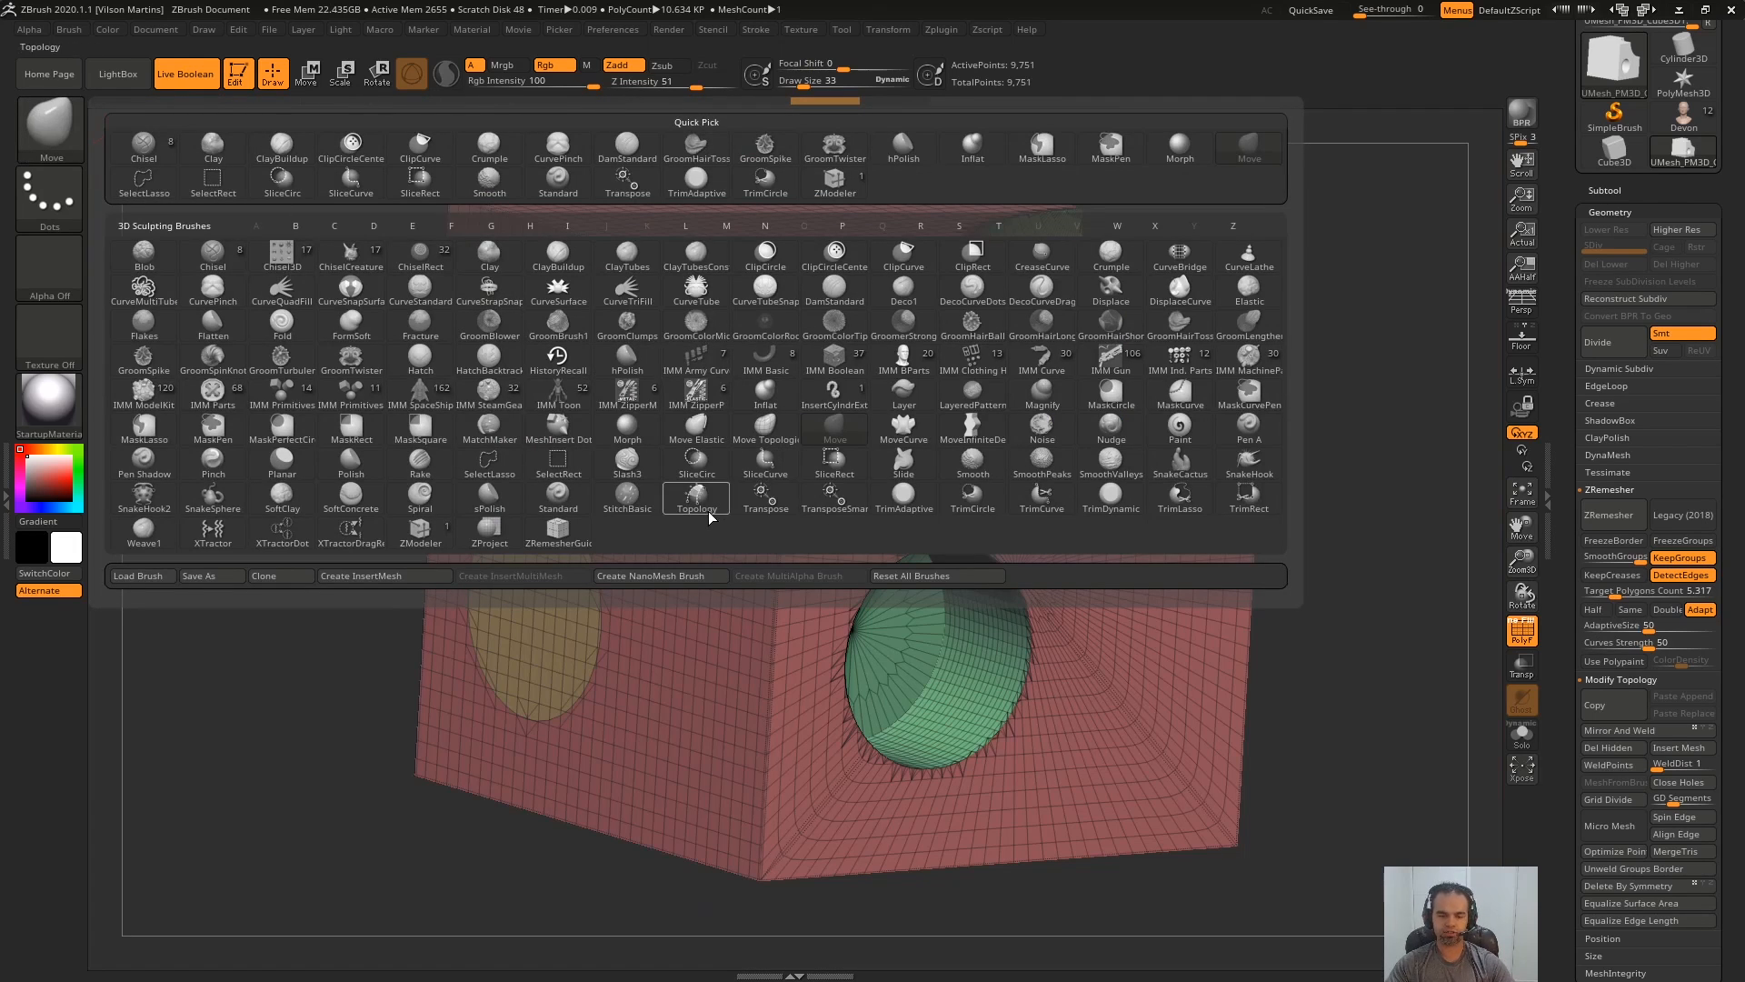
click(558, 532)
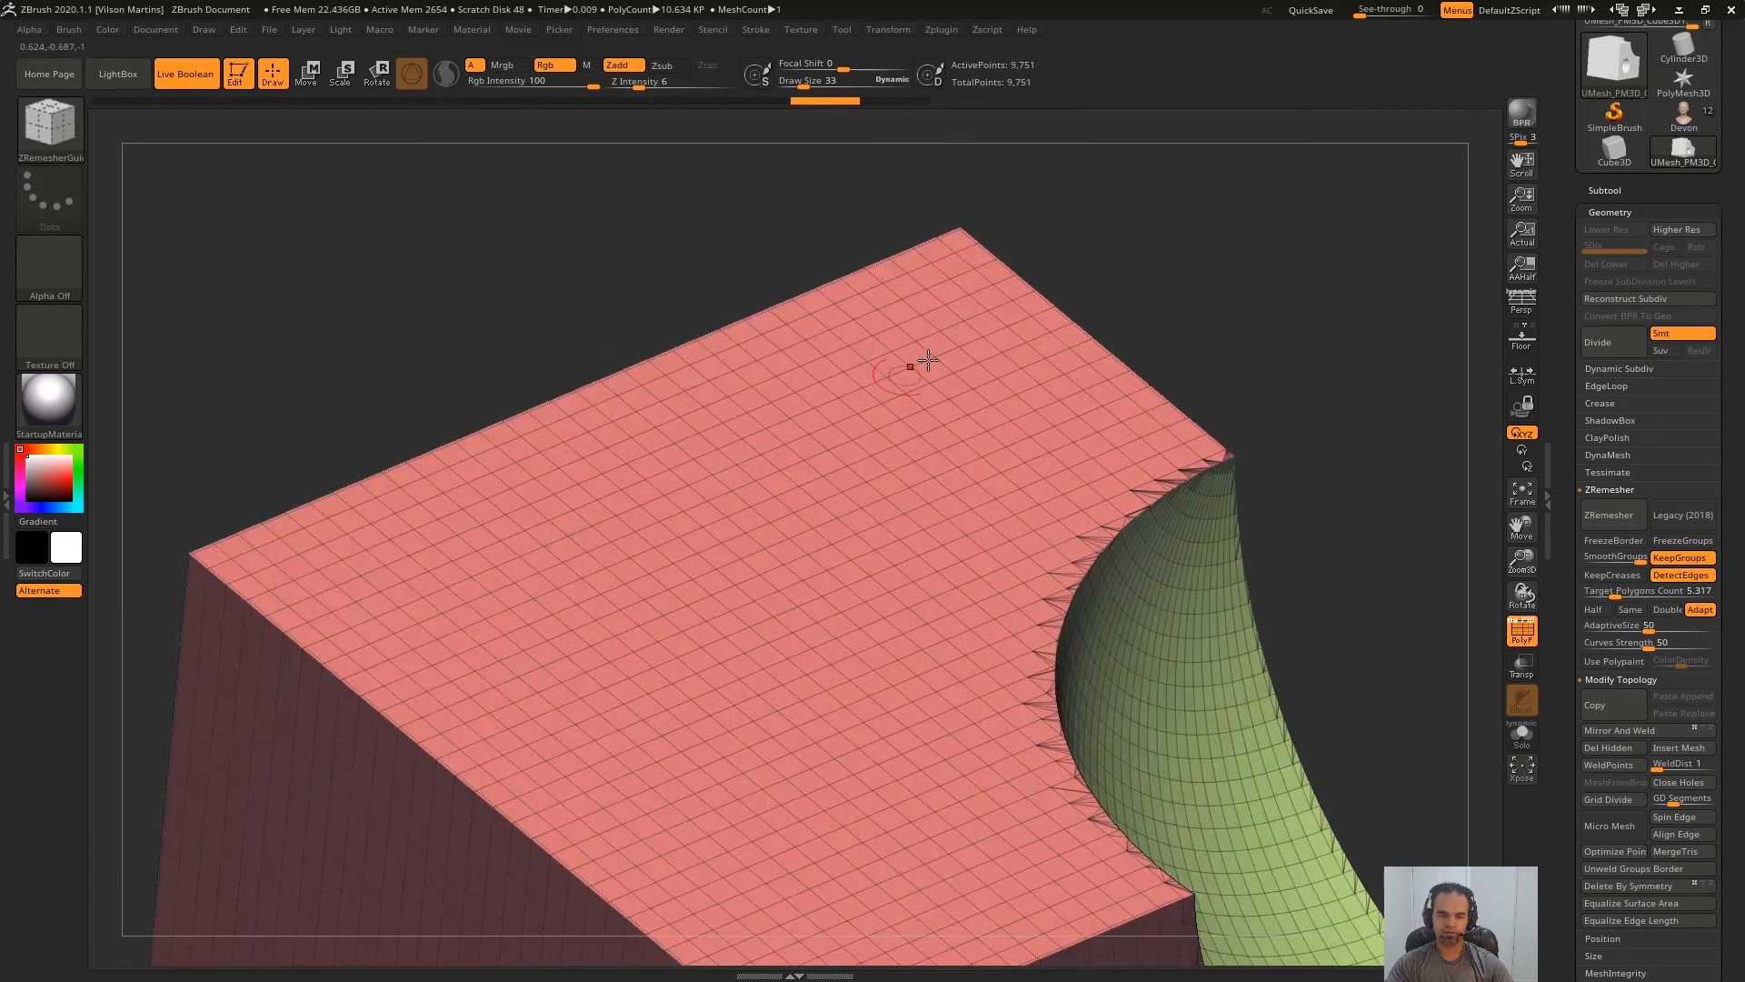
- Draw two curved guides around the cutout on the cube's top face and a short vertical guide on the side face
drag(946, 348, 600, 743)
ctrl+right_drag(930, 624, 946, 327)
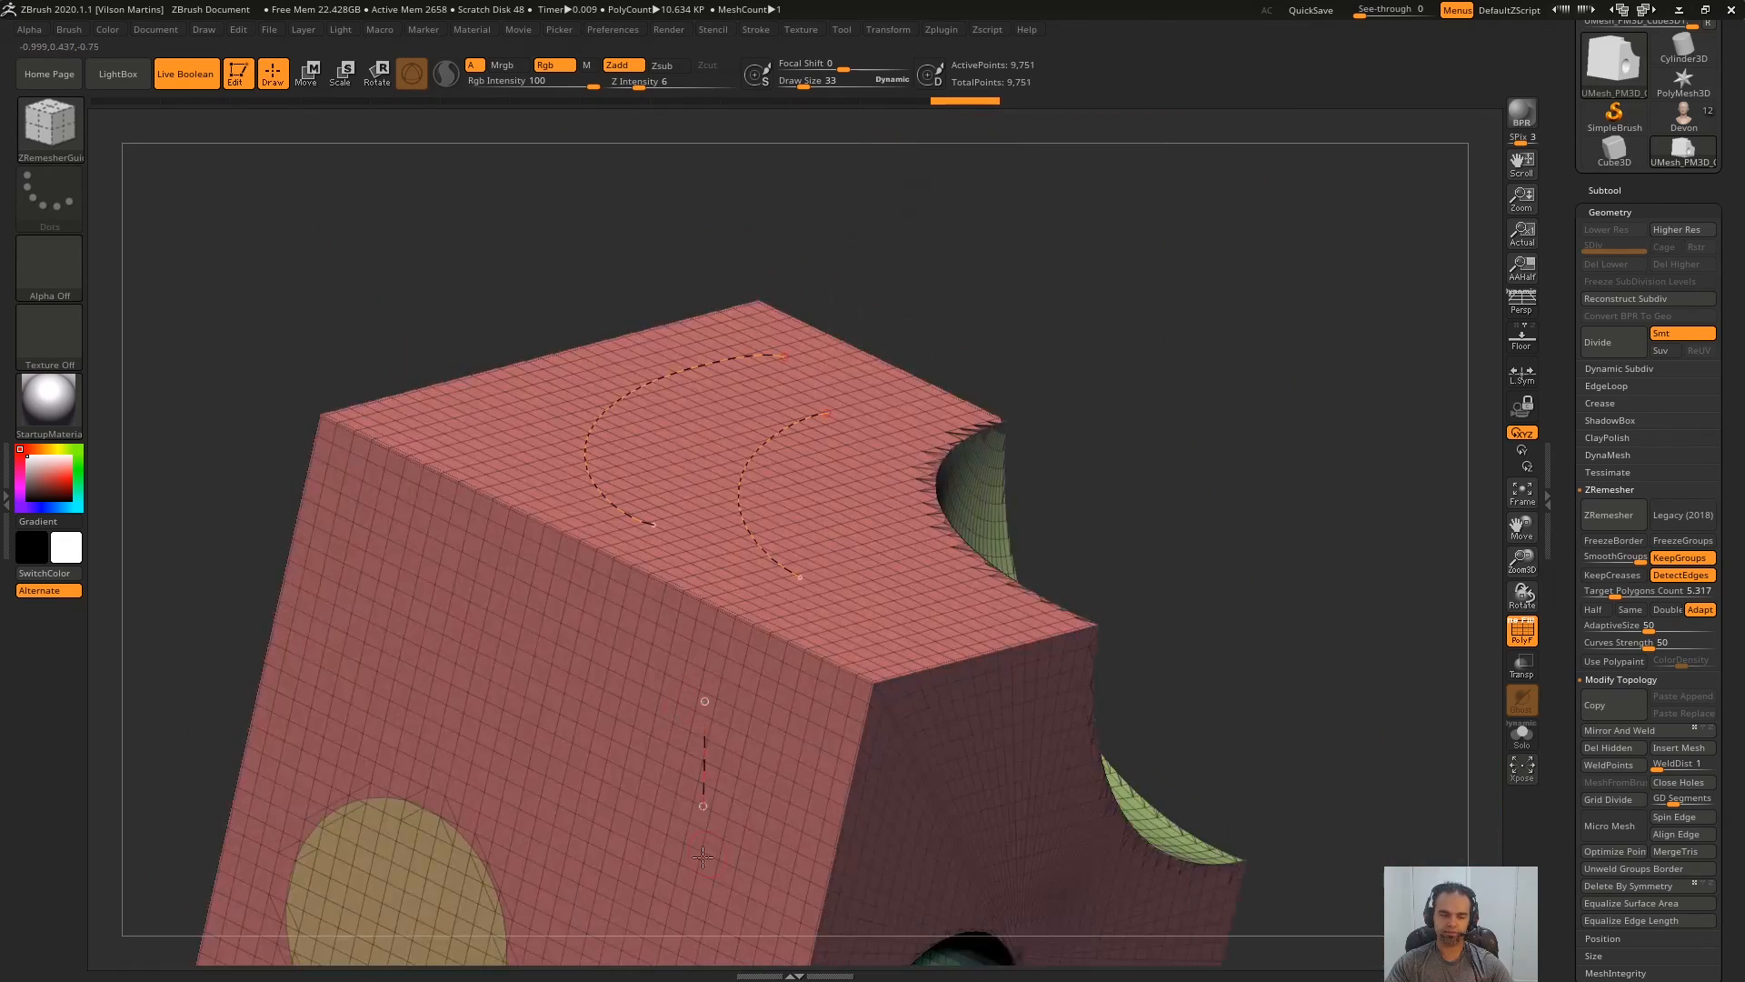
drag(691, 714, 693, 800)
right_drag(709, 773, 992, 513)
right_click(1260, 563)
alt+right_drag(1360, 700, 1235, 452)
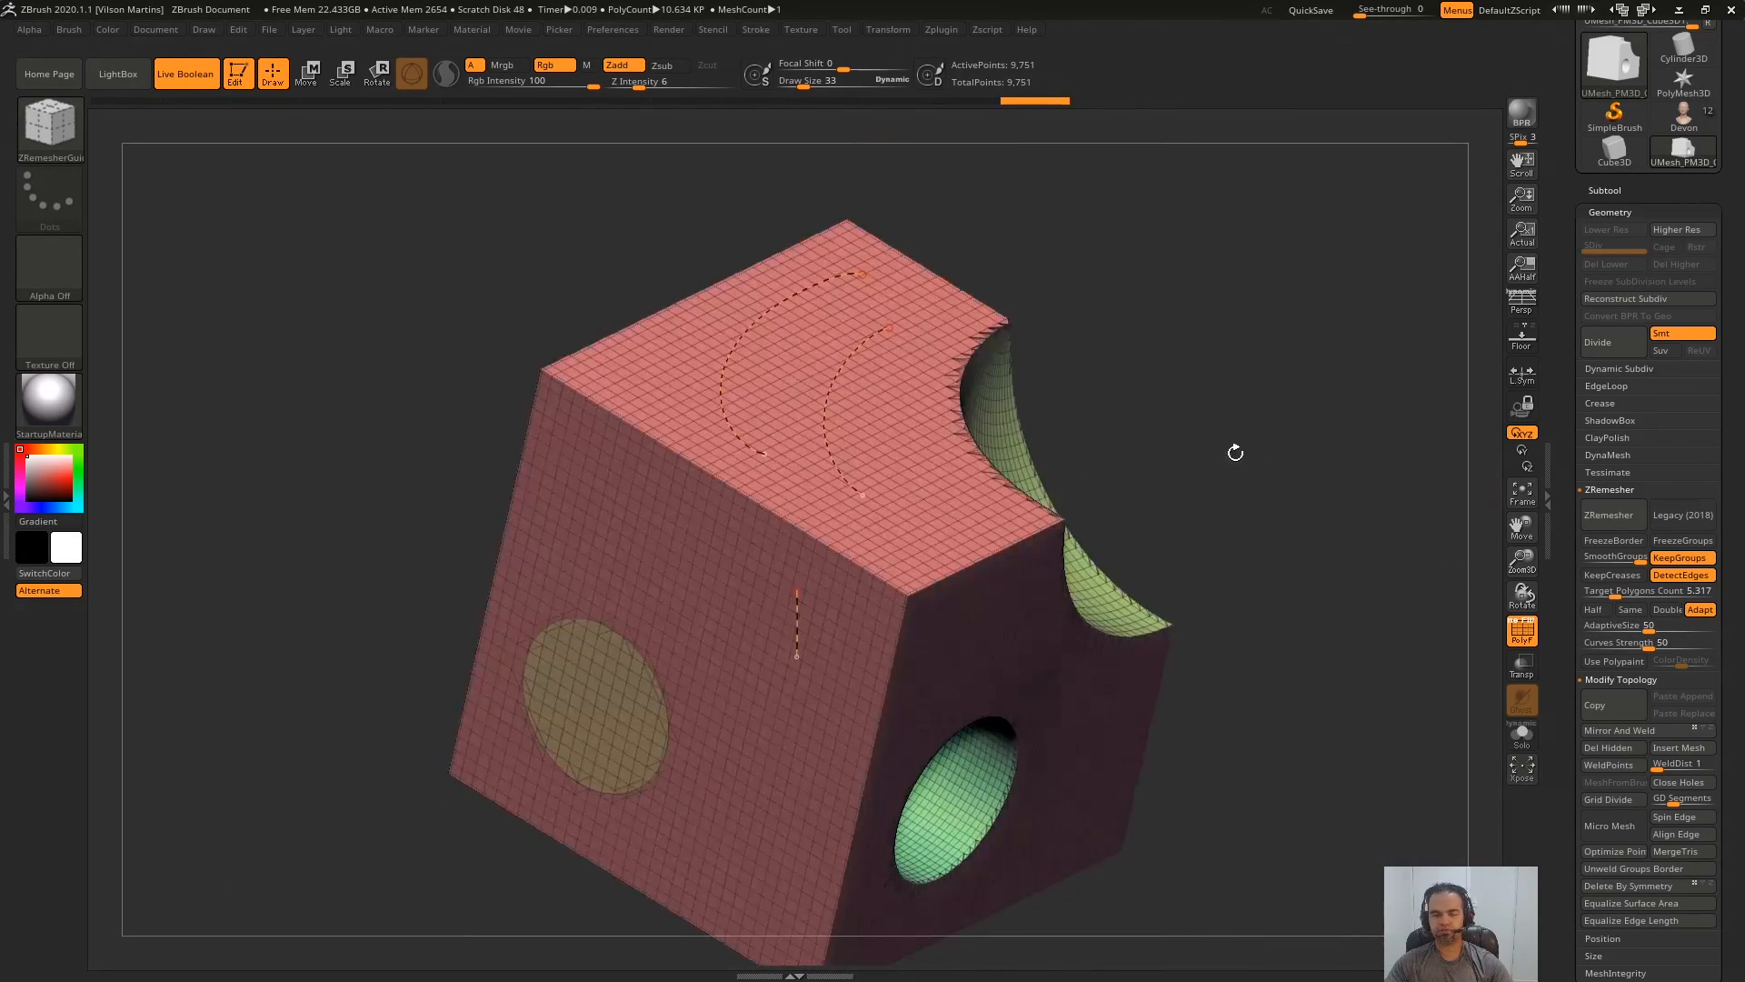
- Undo the guide curves on the top and side faces
ctrl+right_drag(845, 482, 827, 627)
key(ctrl+z)
key(ctrl+z)
key(ctrl+z)
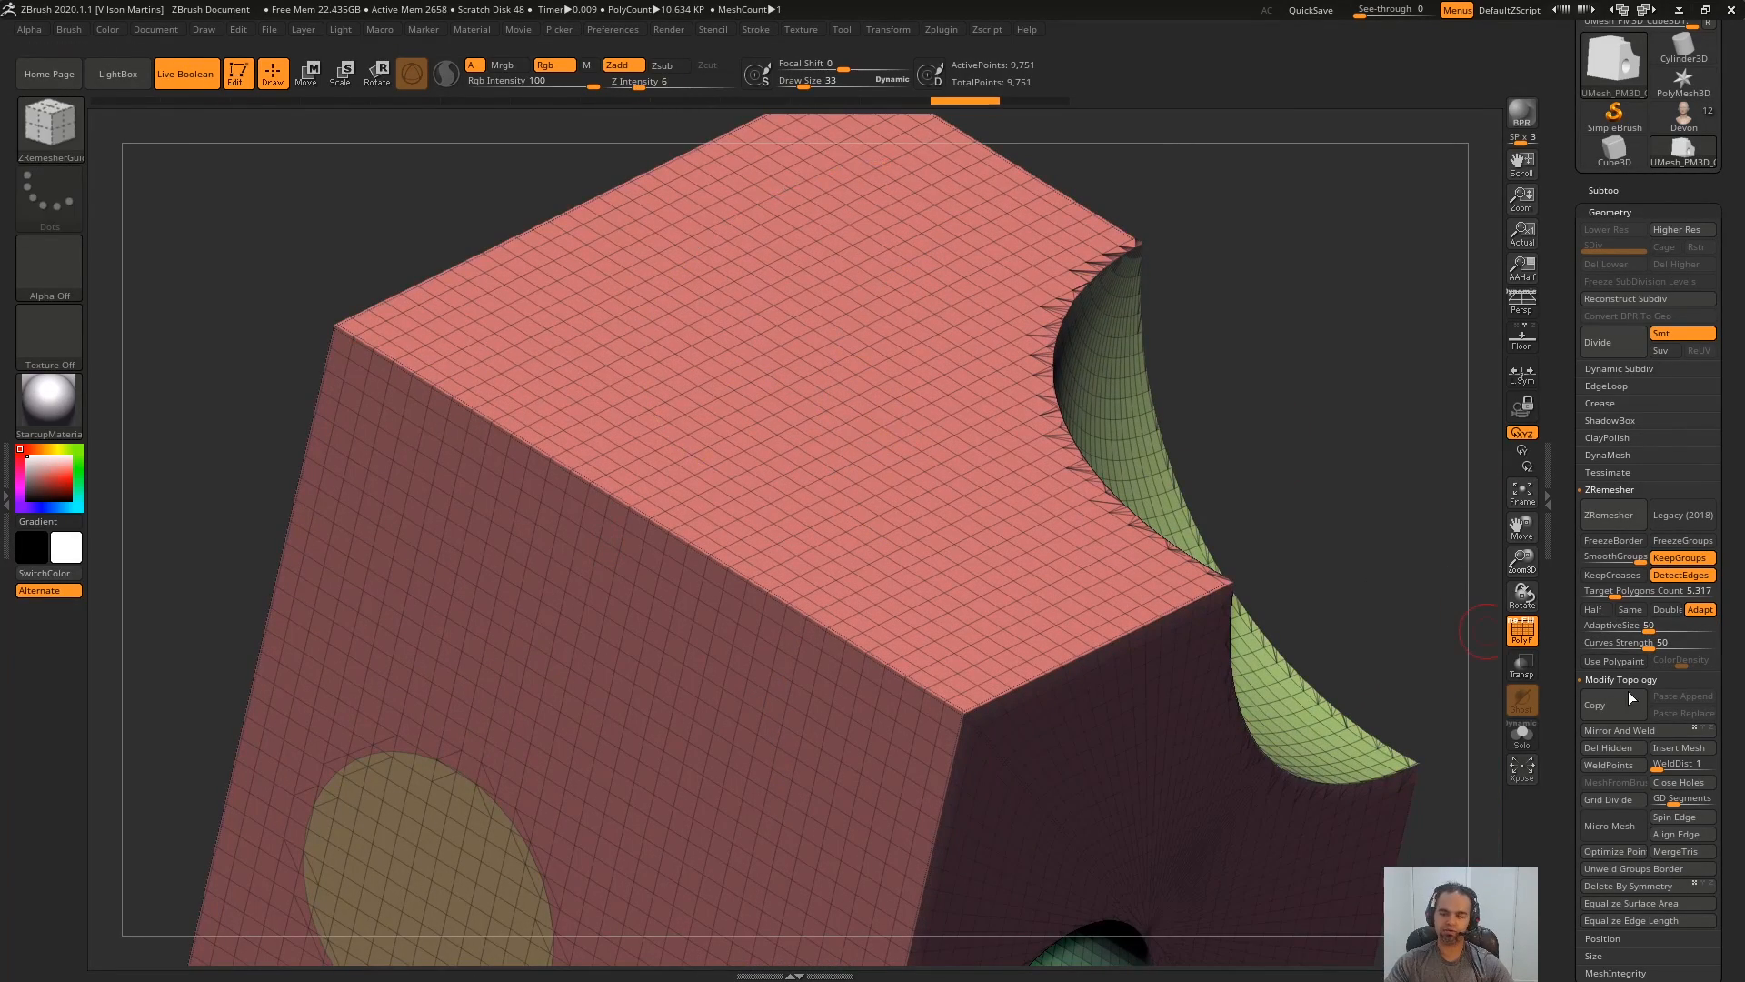
- Draw a straight guide curve along the cube's top face and undo it
alt+right_drag(970, 573, 1010, 807)
drag(959, 442, 648, 645)
mouse_move(1021, 616)
right_down()
mouse_move(915, 426)
mouse_move(1033, 659)
mouse_move(991, 763)
right_up()
right_drag(932, 625, 984, 450)
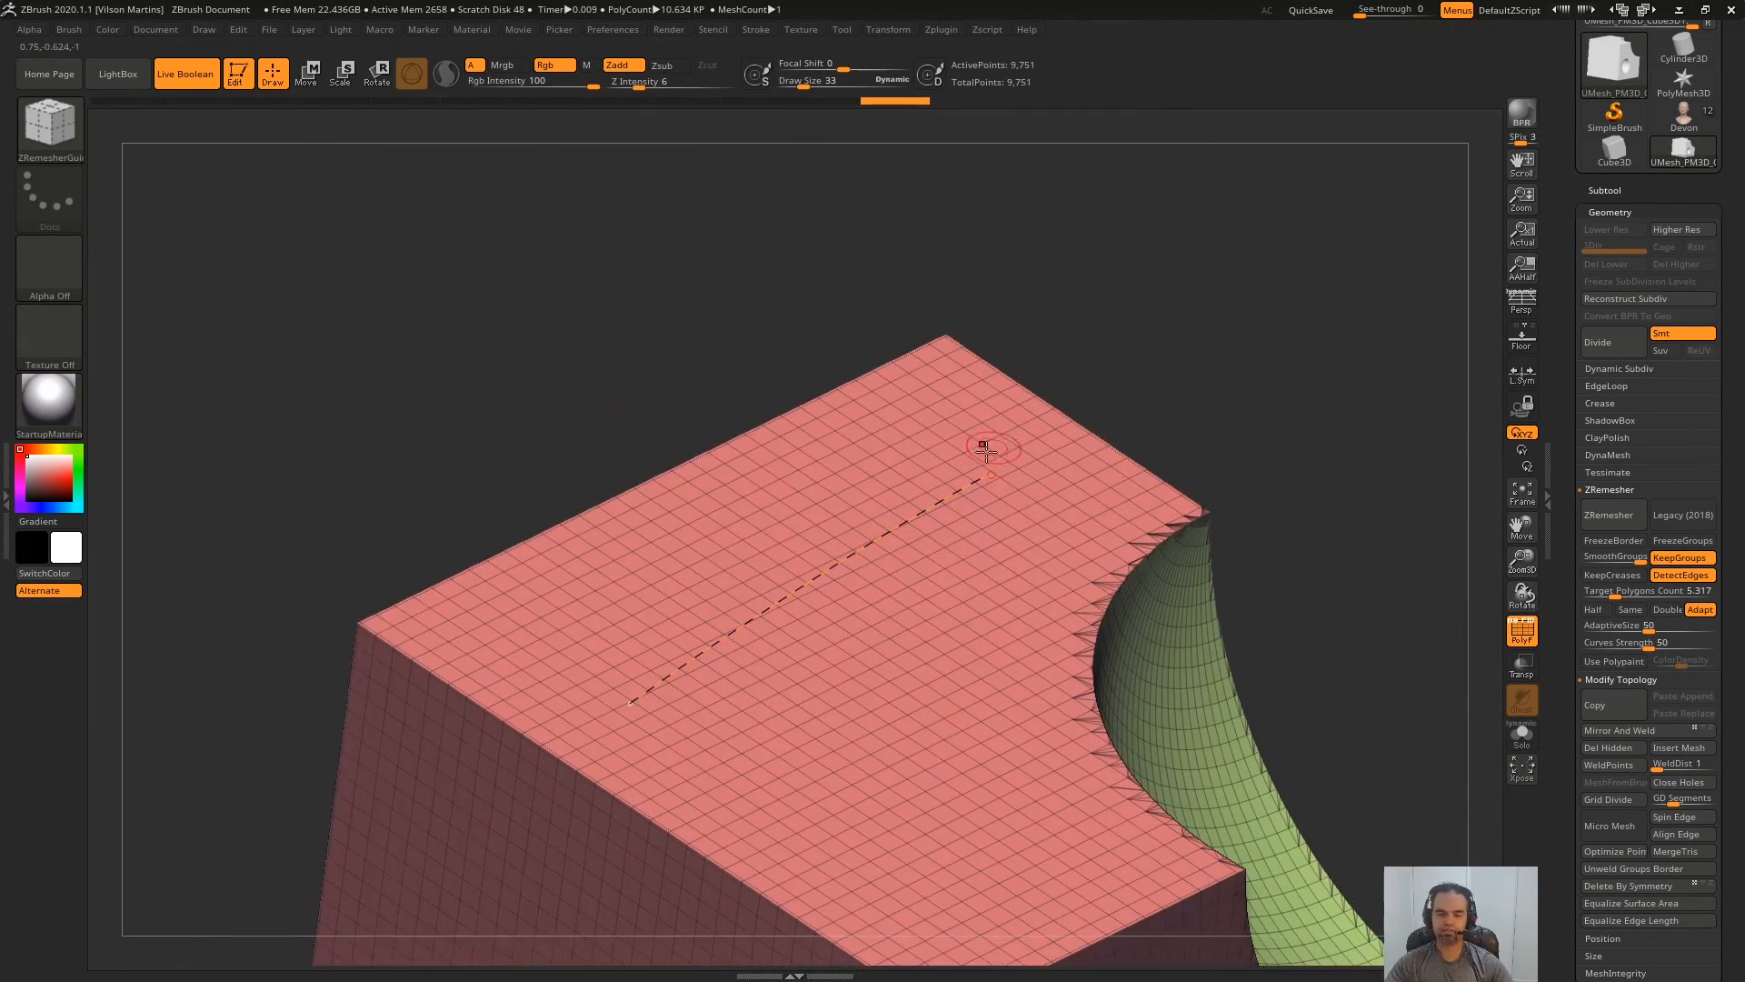
key(ctrl+z)
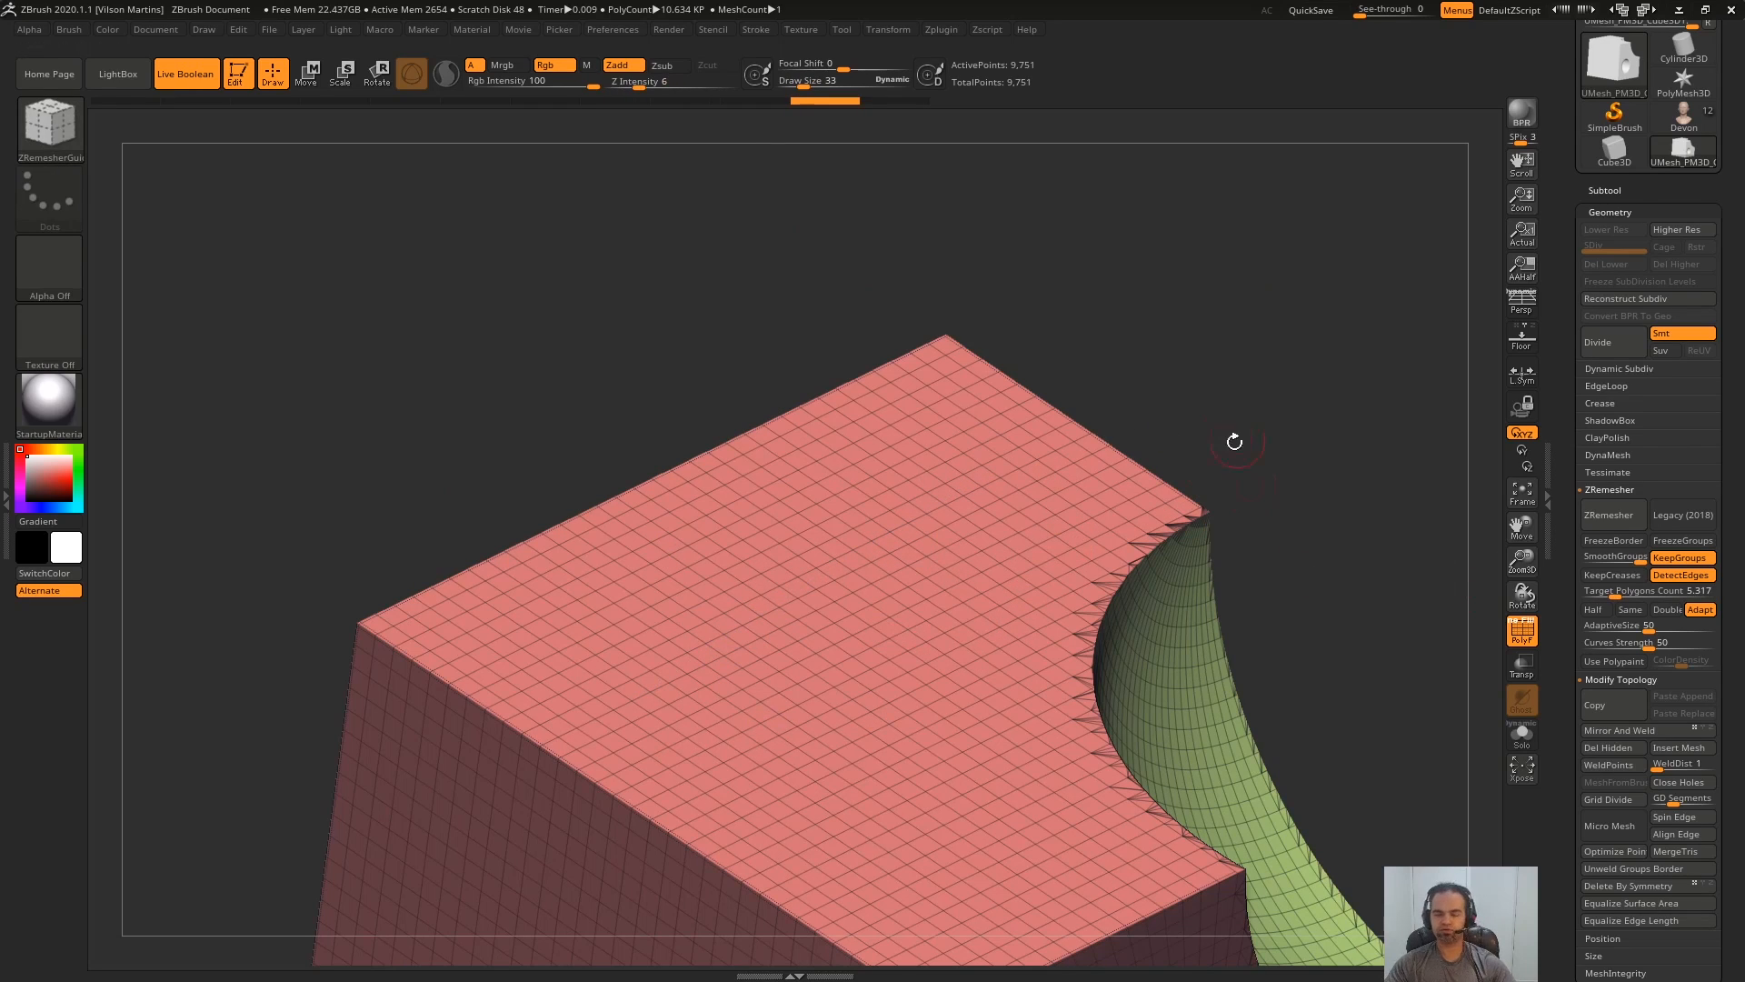
- Draw a long curved guide from the top face down onto the side face with the yellow disc and undo it
right_drag(849, 566, 875, 464)
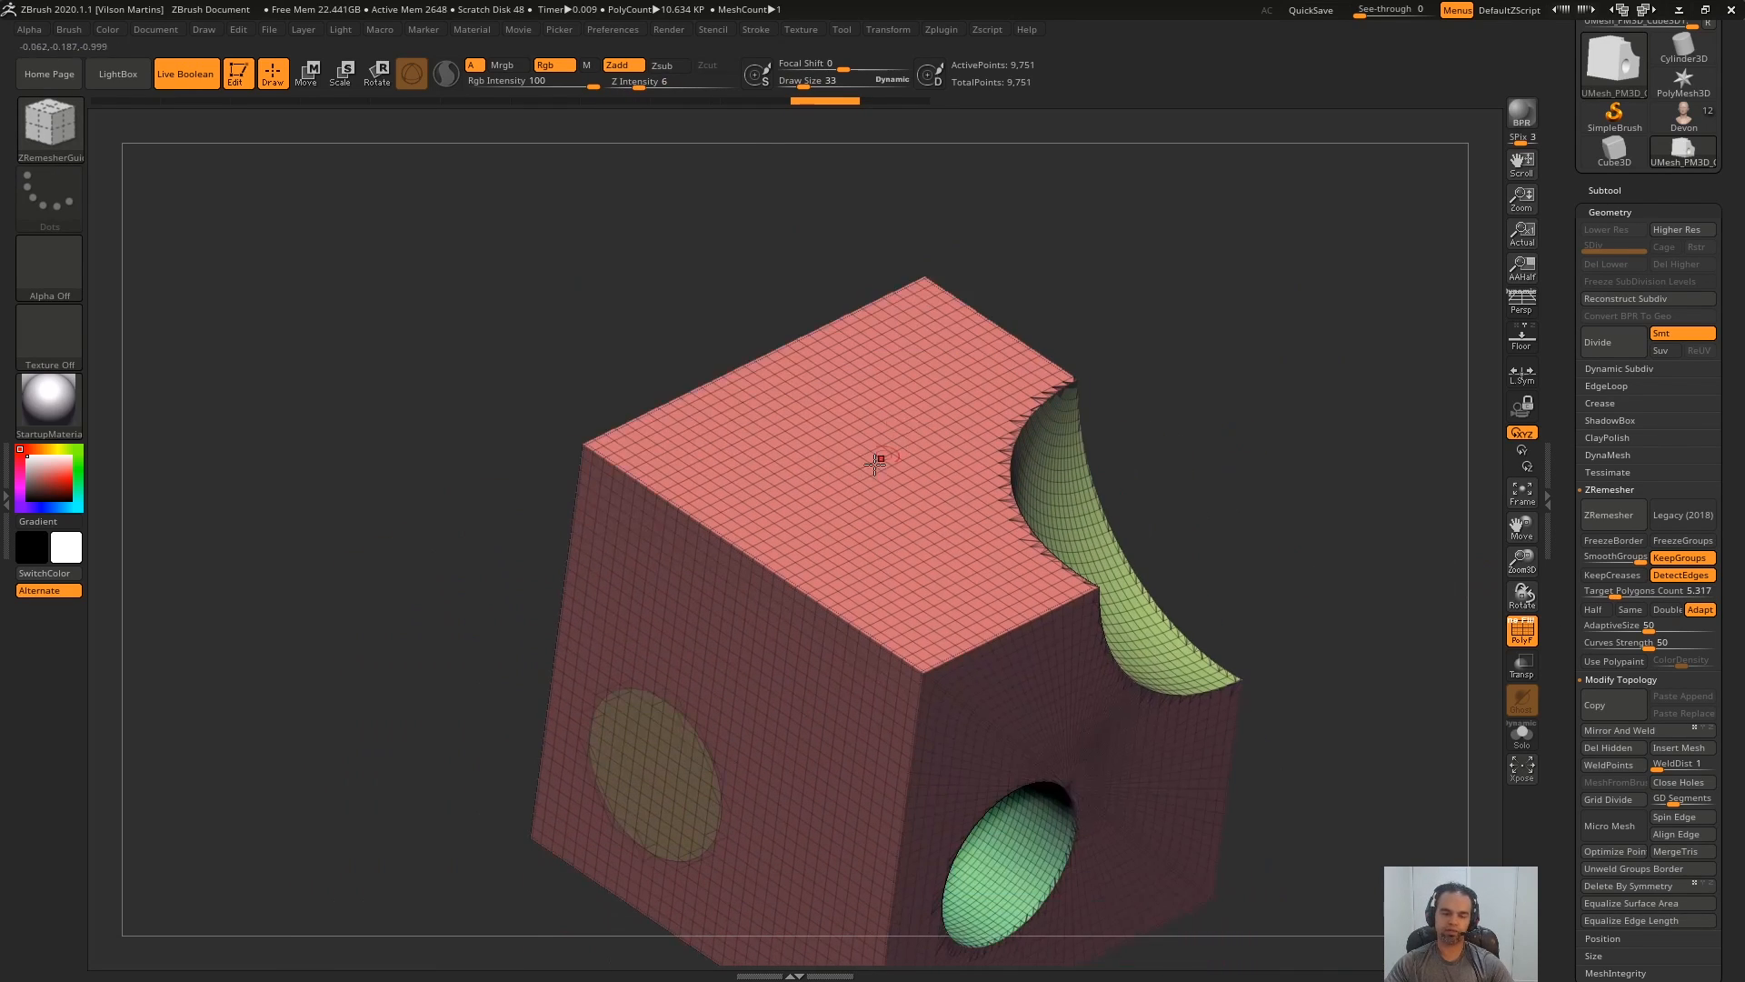
click(867, 749)
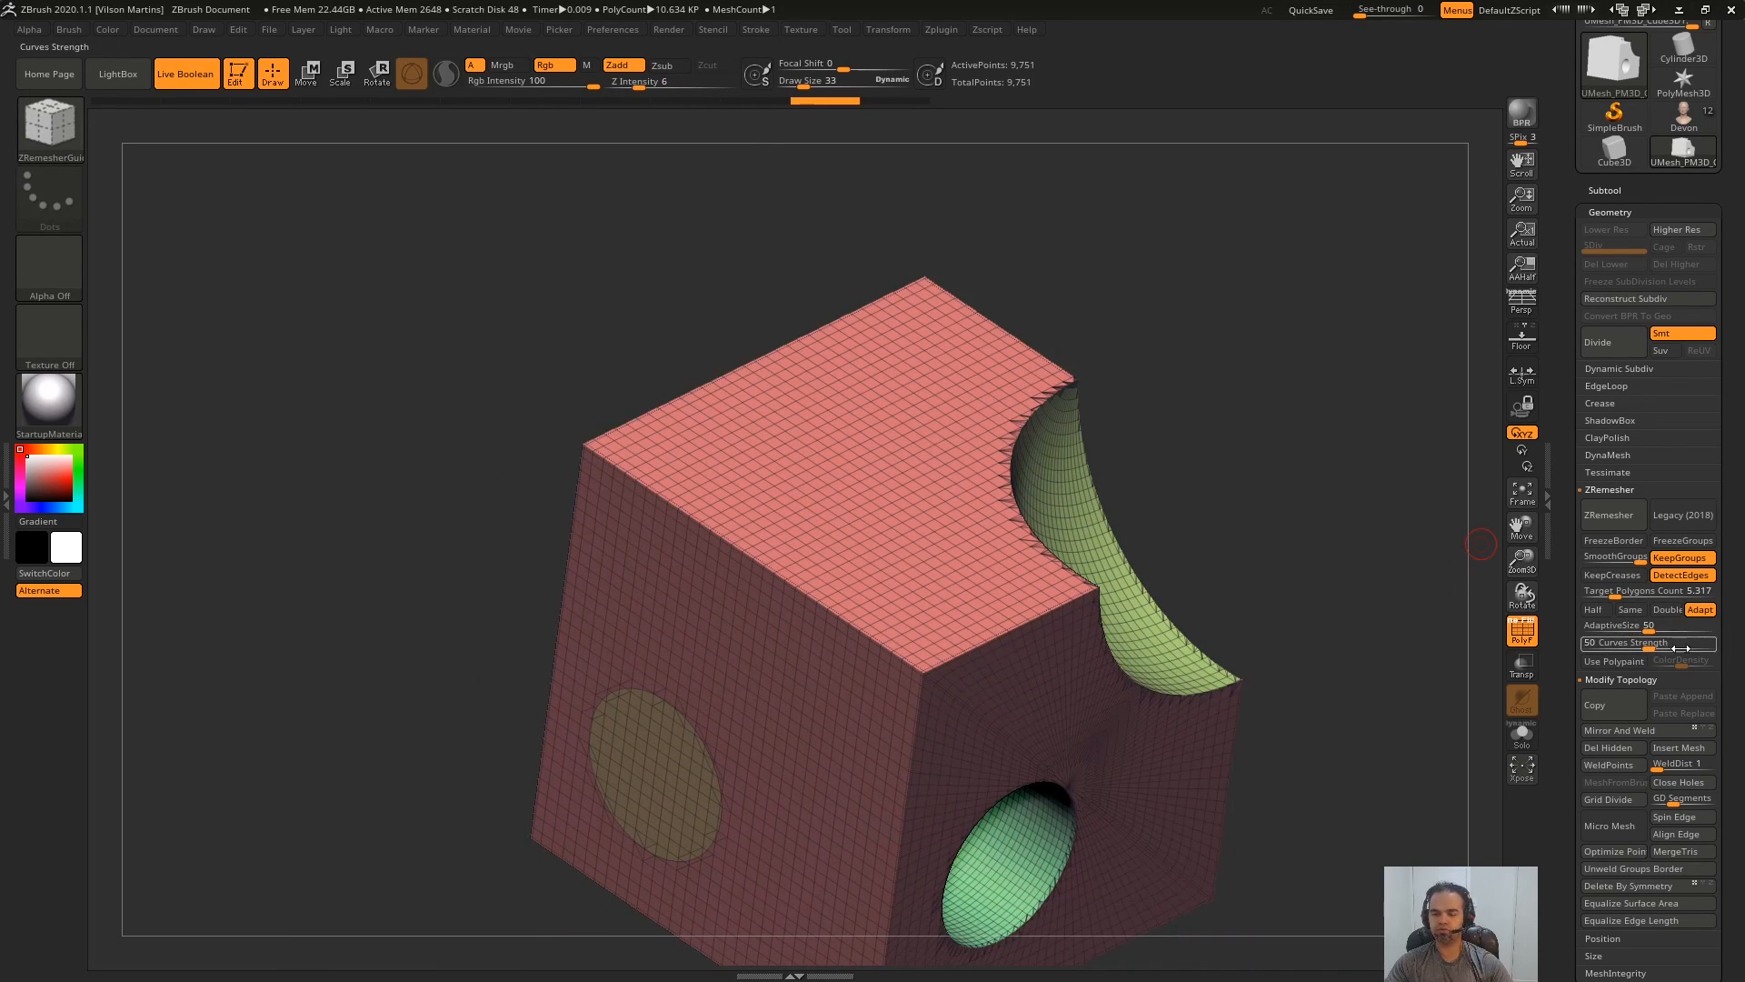
right_drag(1190, 451, 1198, 348)
right_drag(863, 445, 949, 454)
right_drag(804, 496, 1023, 478)
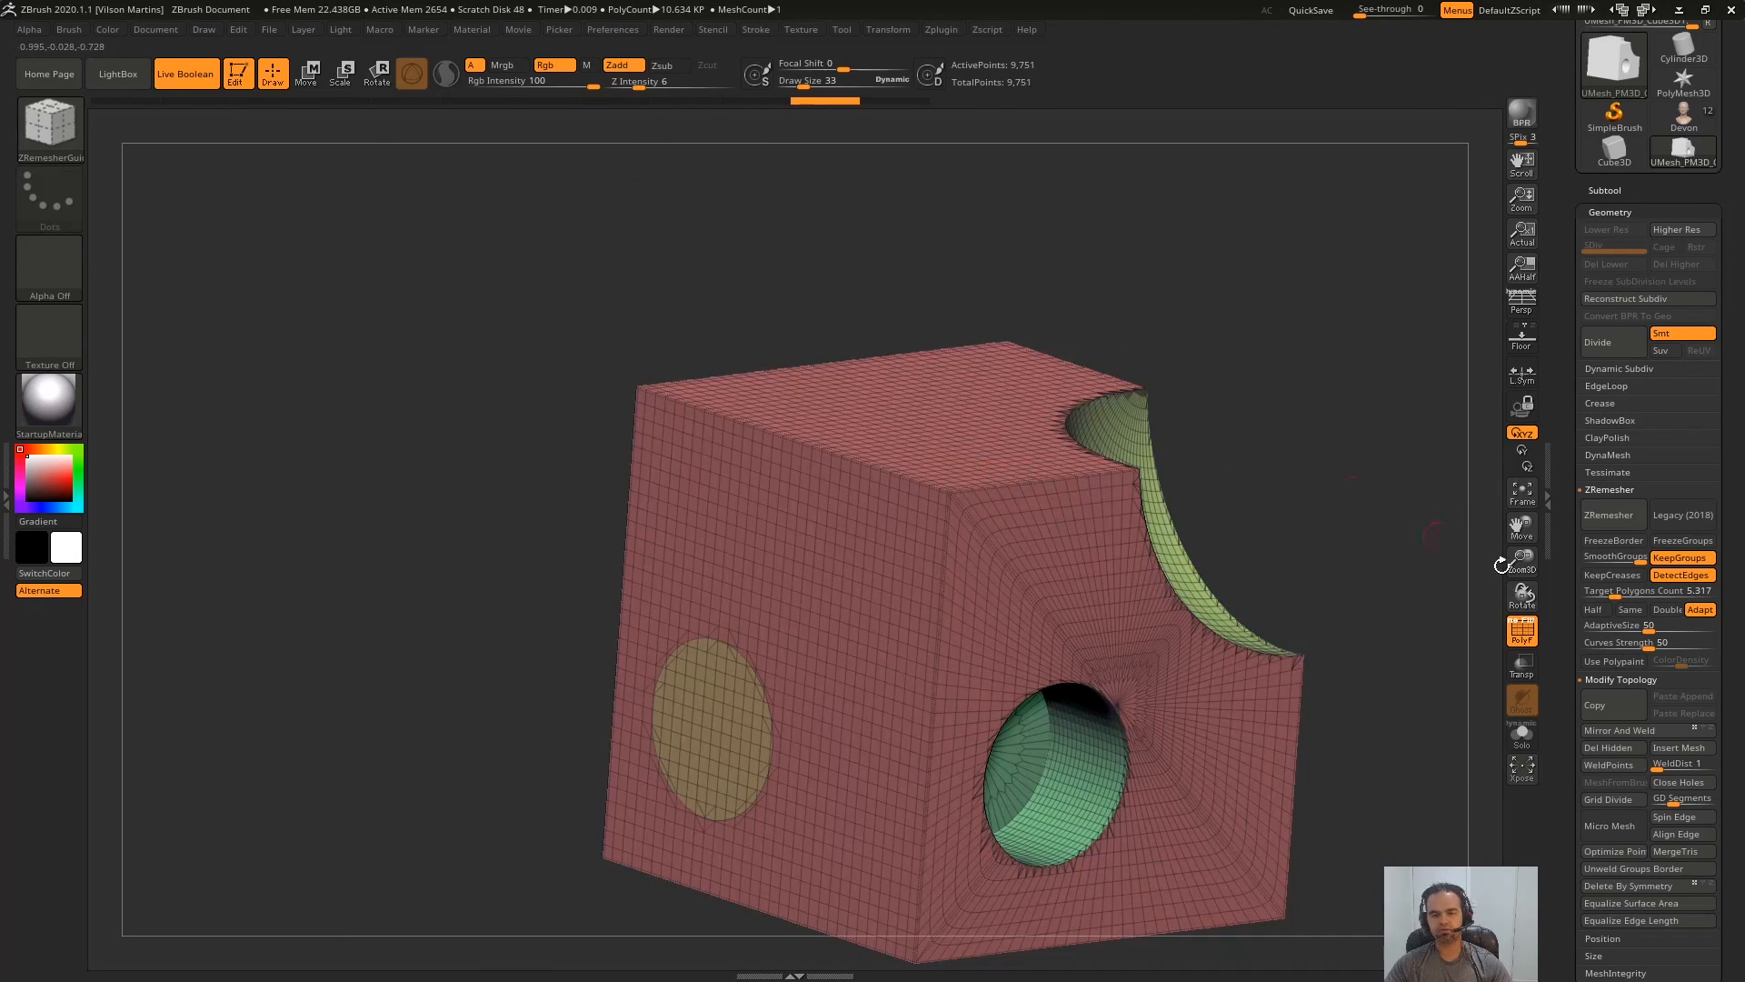
ctrl+right_drag(822, 567, 863, 568)
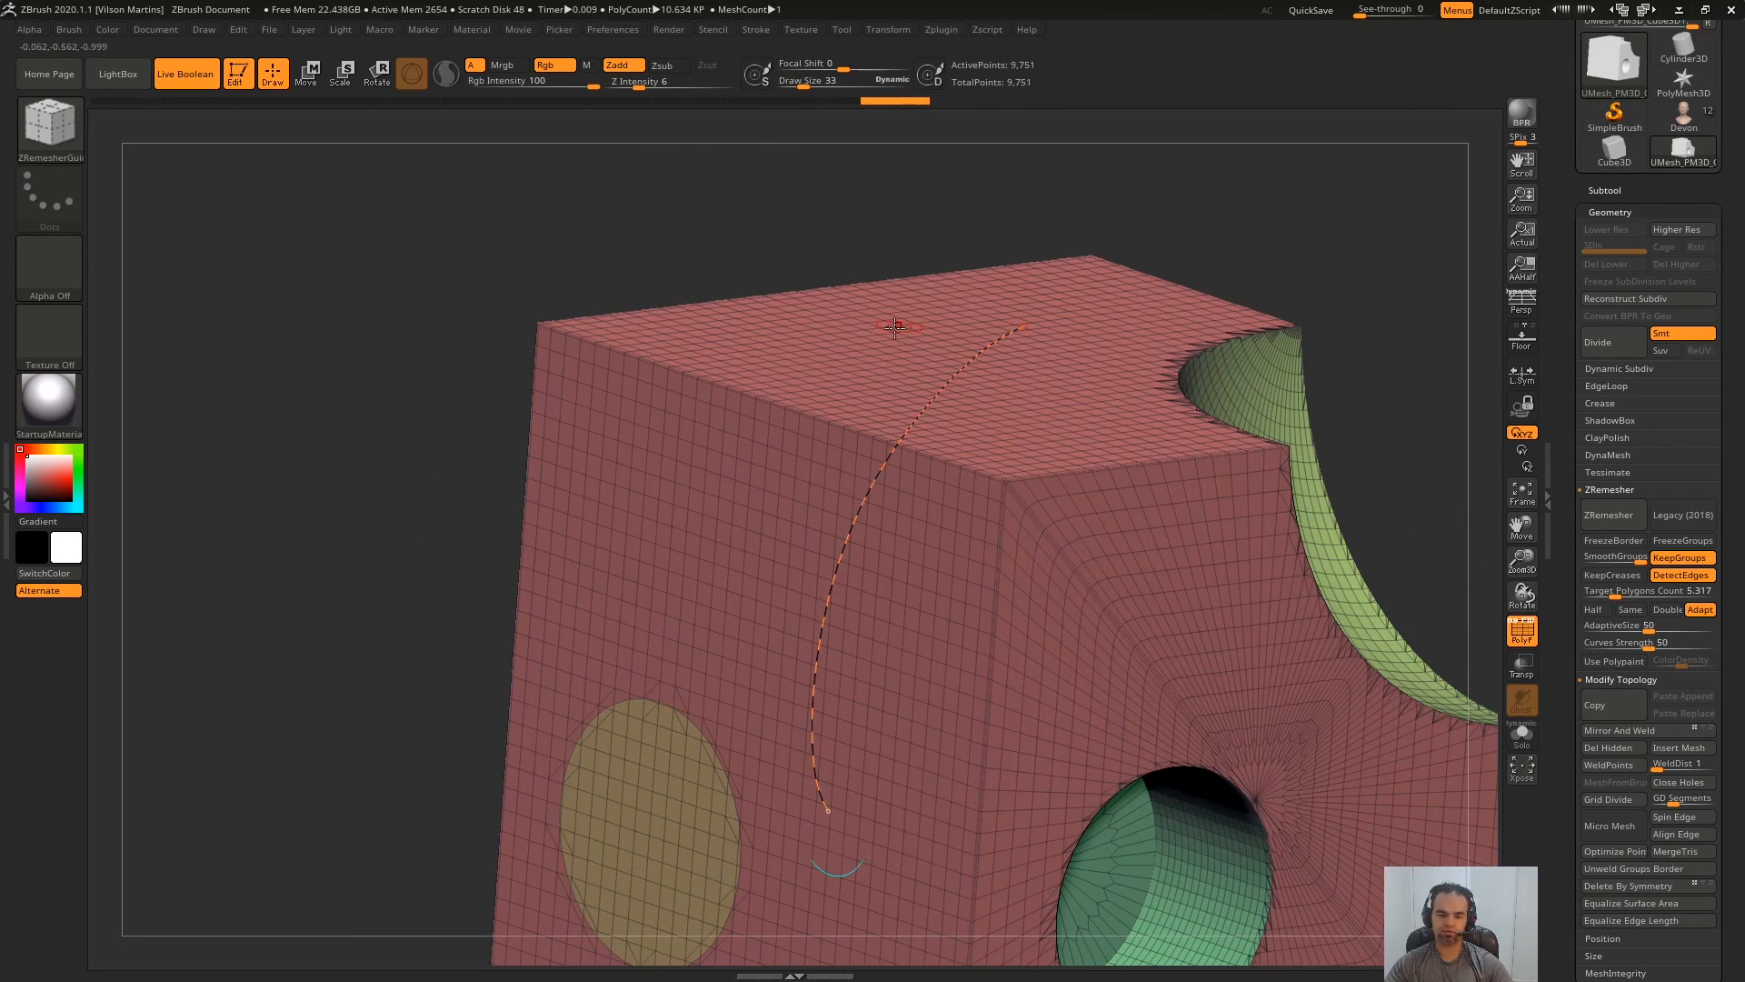
mouse_move(707, 370)
right_down()
mouse_move(733, 448)
mouse_move(709, 318)
right_up()
key(ctrl+z)
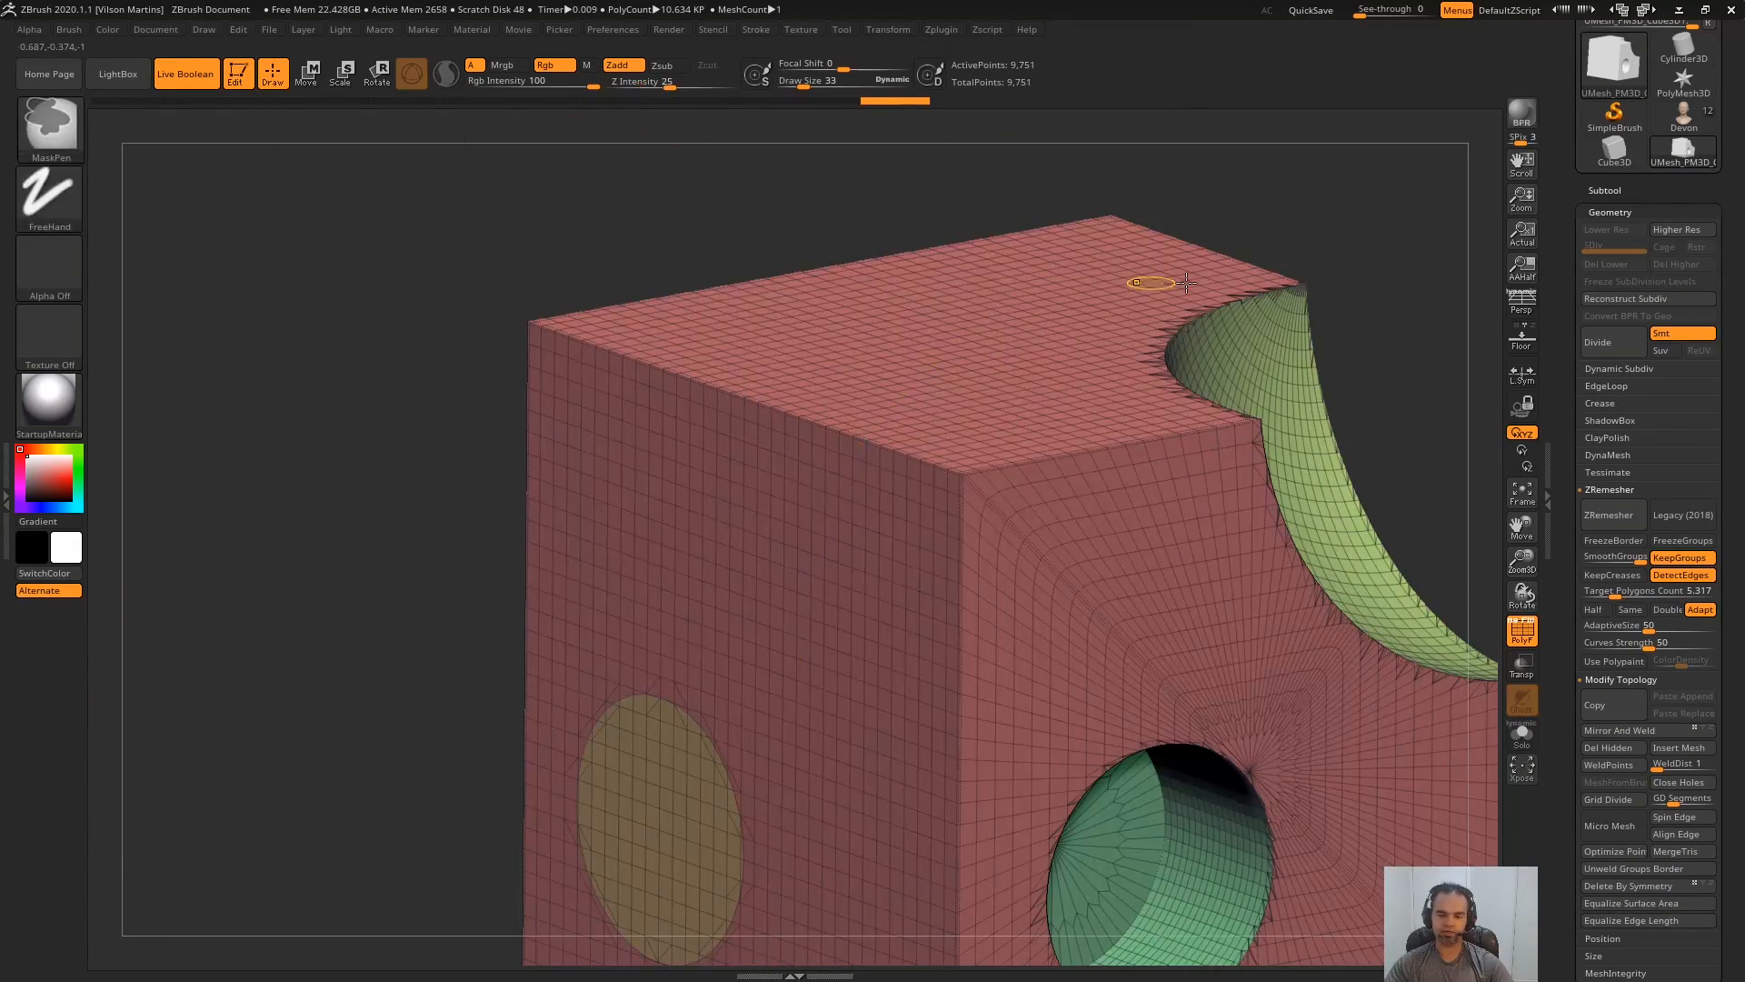
- Enable ZRemesher's Use Polypaint option with the whole cube in view
alt+right_drag(1123, 460, 966, 345)
ctrl+right_drag(816, 447, 783, 427)
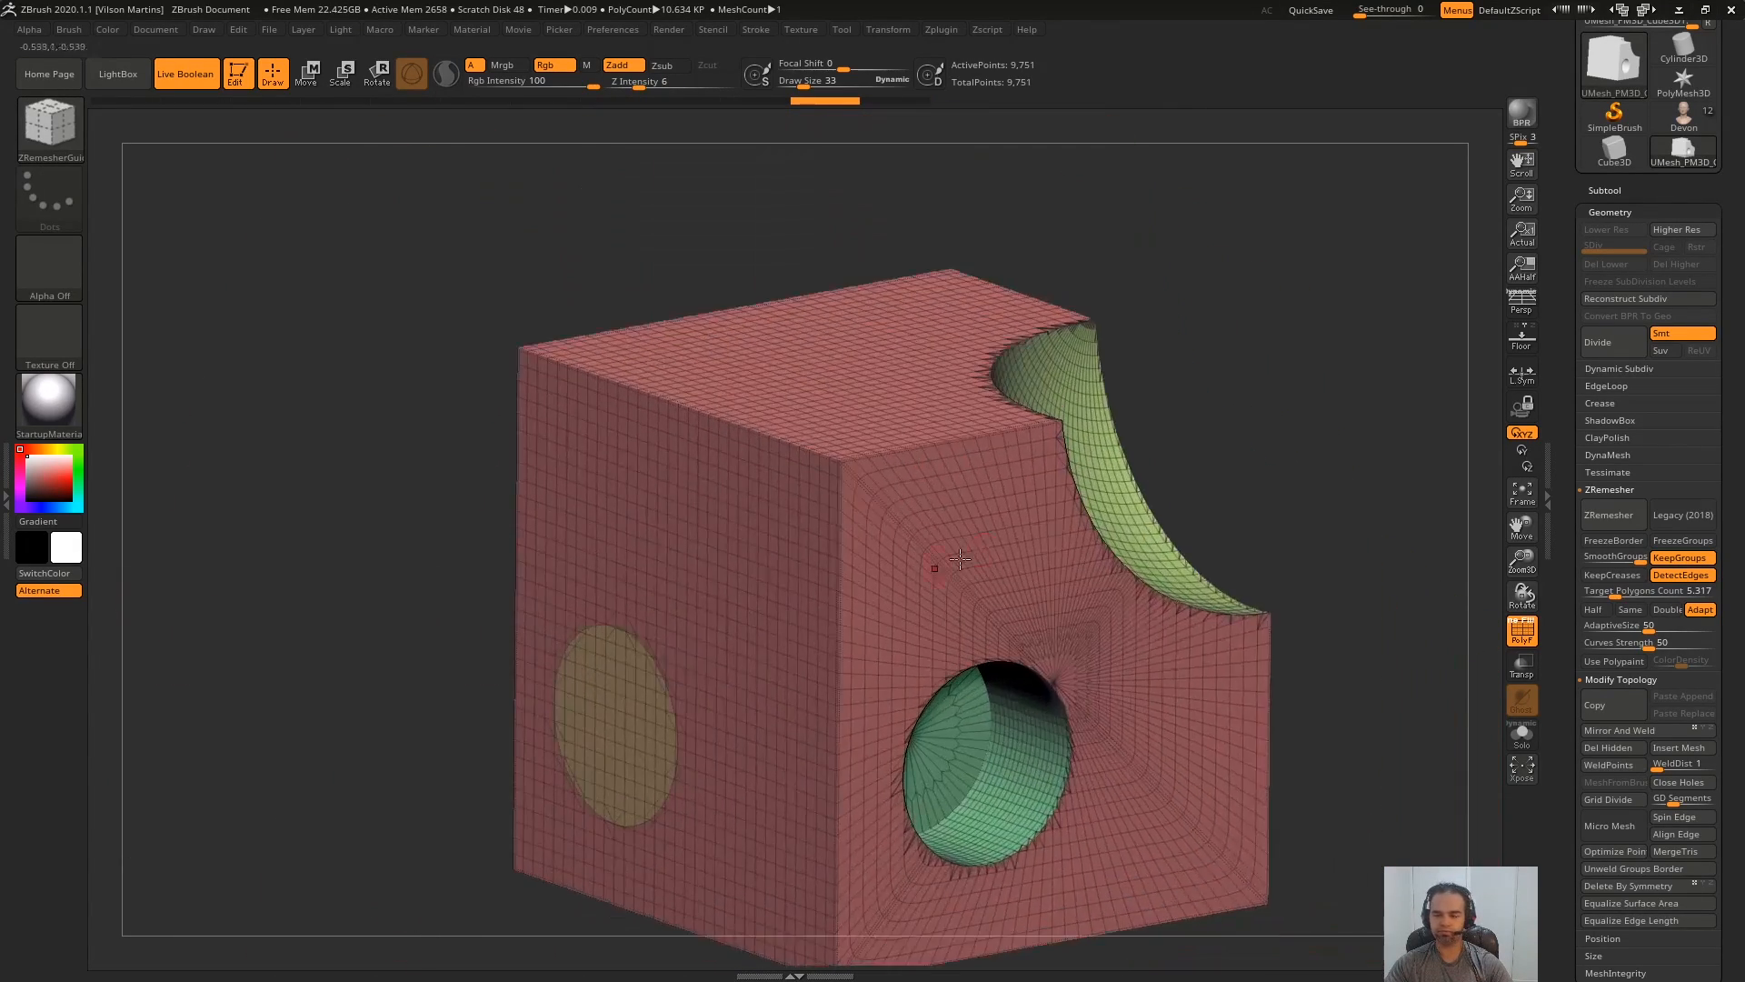
alt+right_drag(935, 569, 840, 508)
ctrl+right_drag(840, 508, 827, 498)
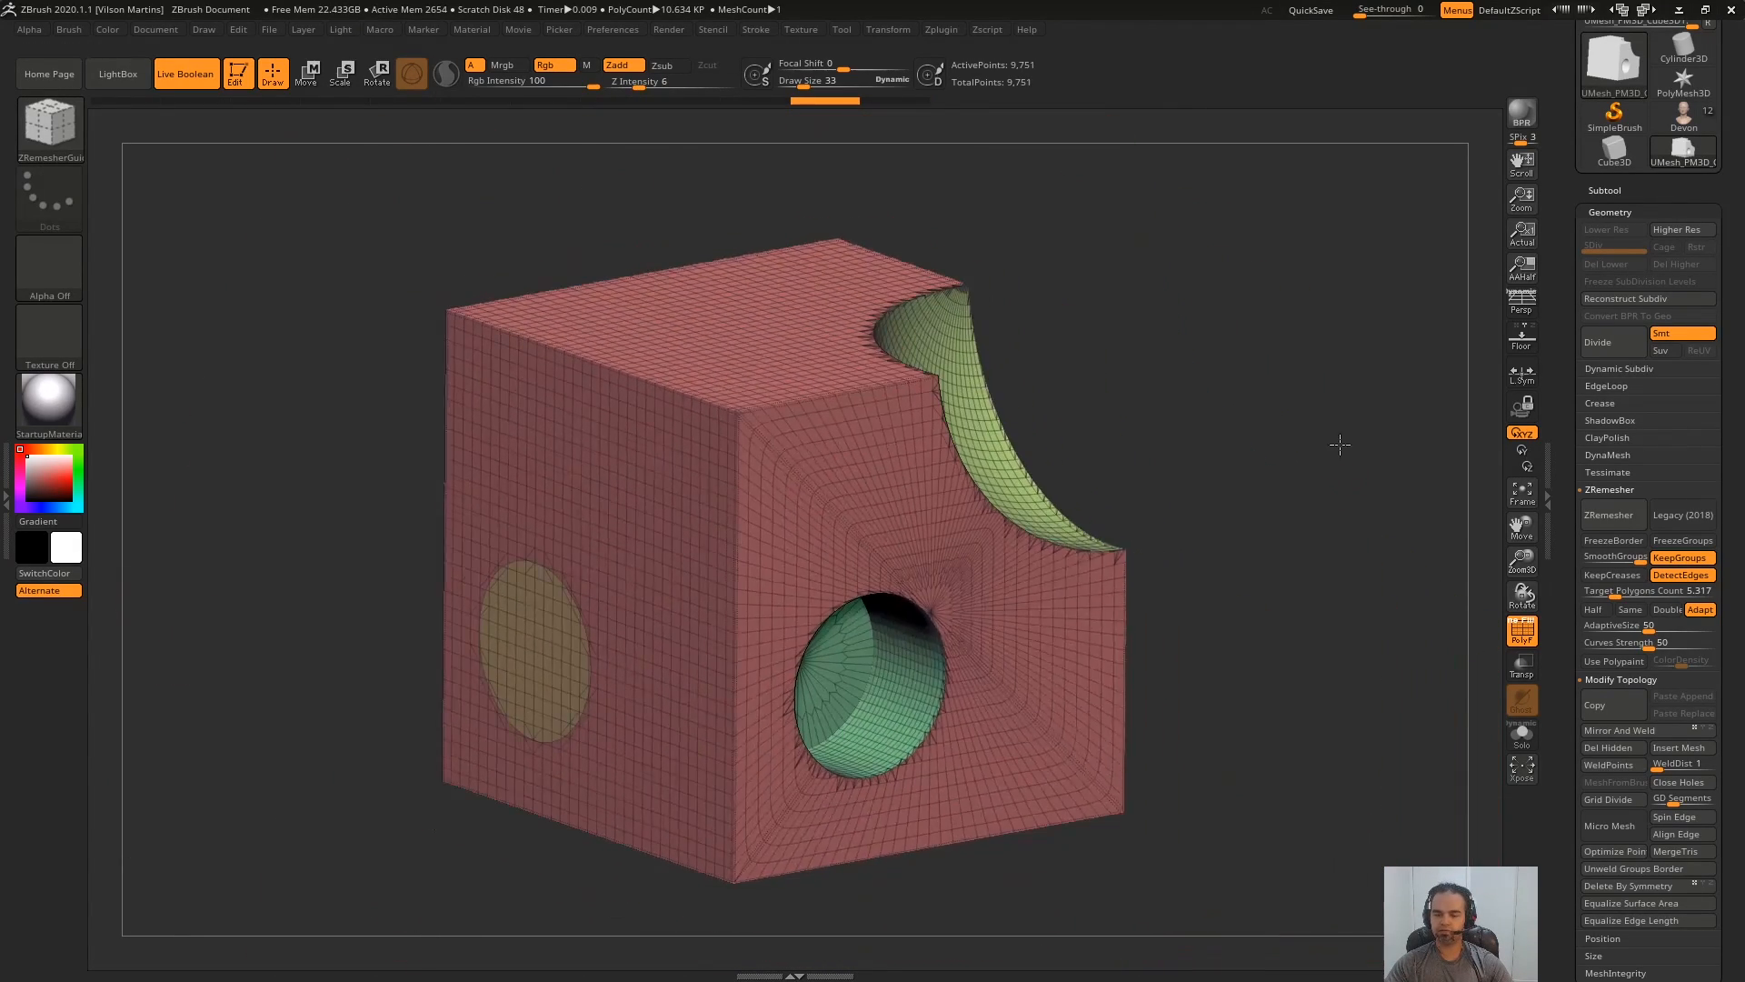
click(1613, 661)
ctrl+right_drag(1283, 436, 1316, 538)
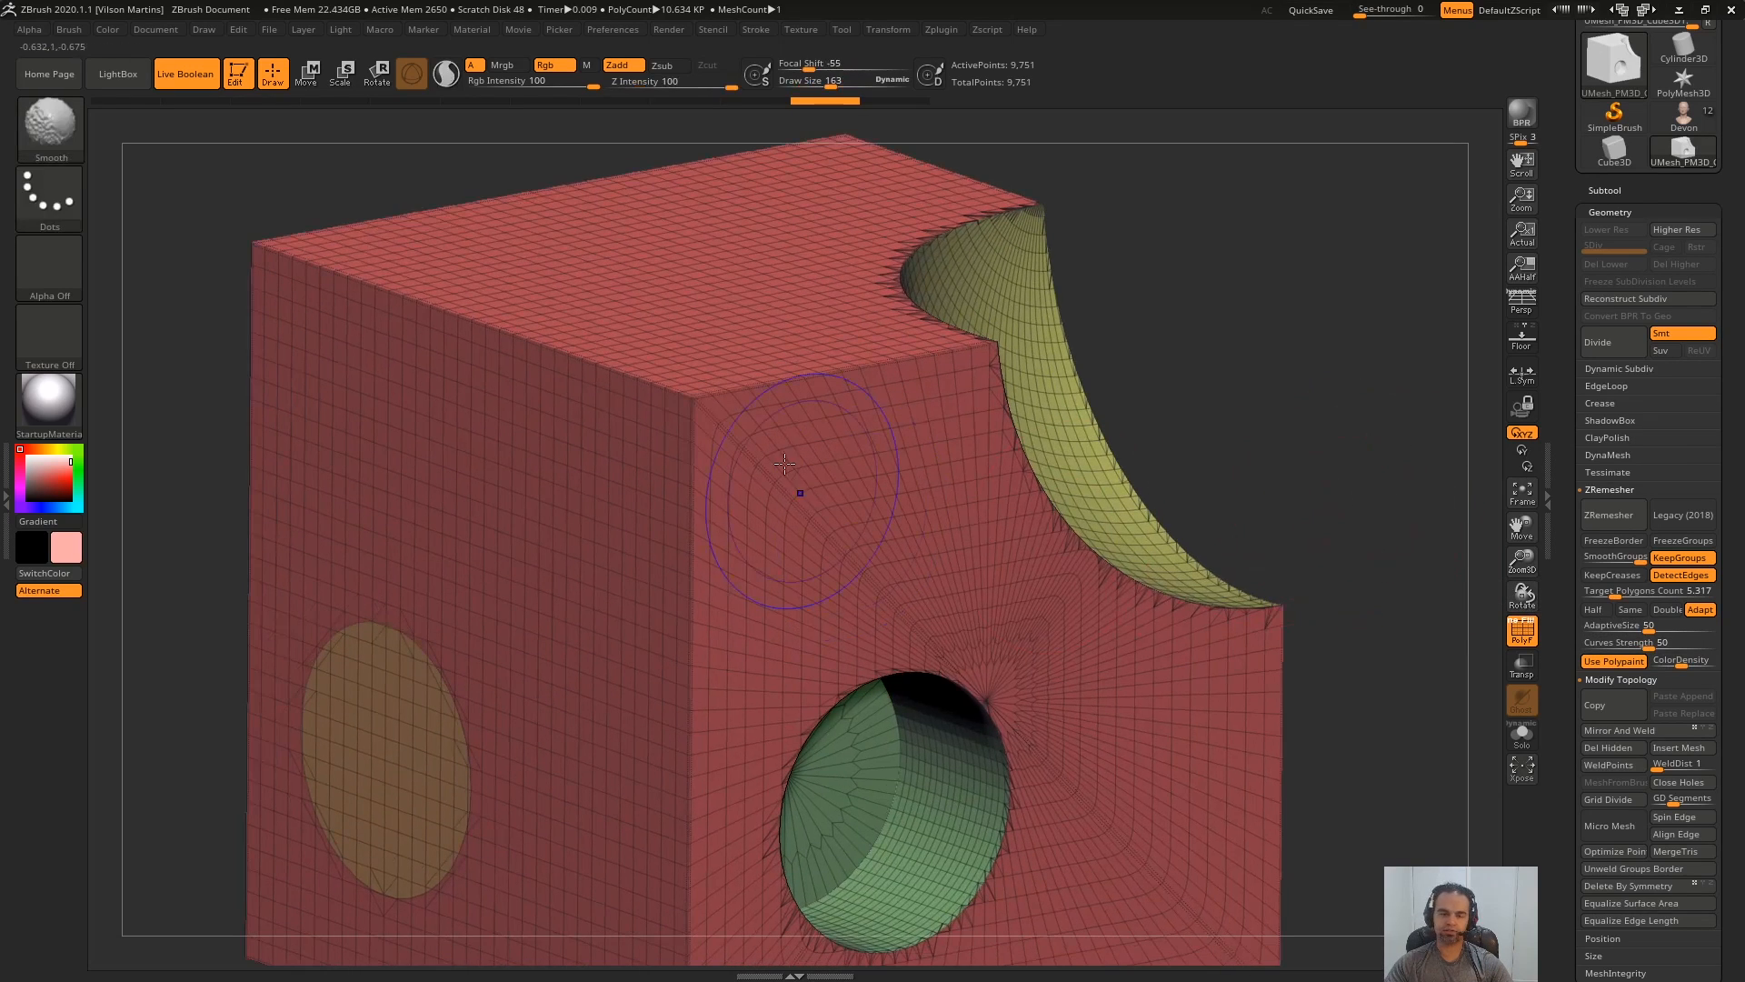
- Hide the cube's polyframe and switch from the ZRemesherGuides brush to the Standard brush
key(shift+f)
ctrl+right_drag(1055, 627, 1013, 533)
ctrl+right_drag(823, 552, 874, 625)
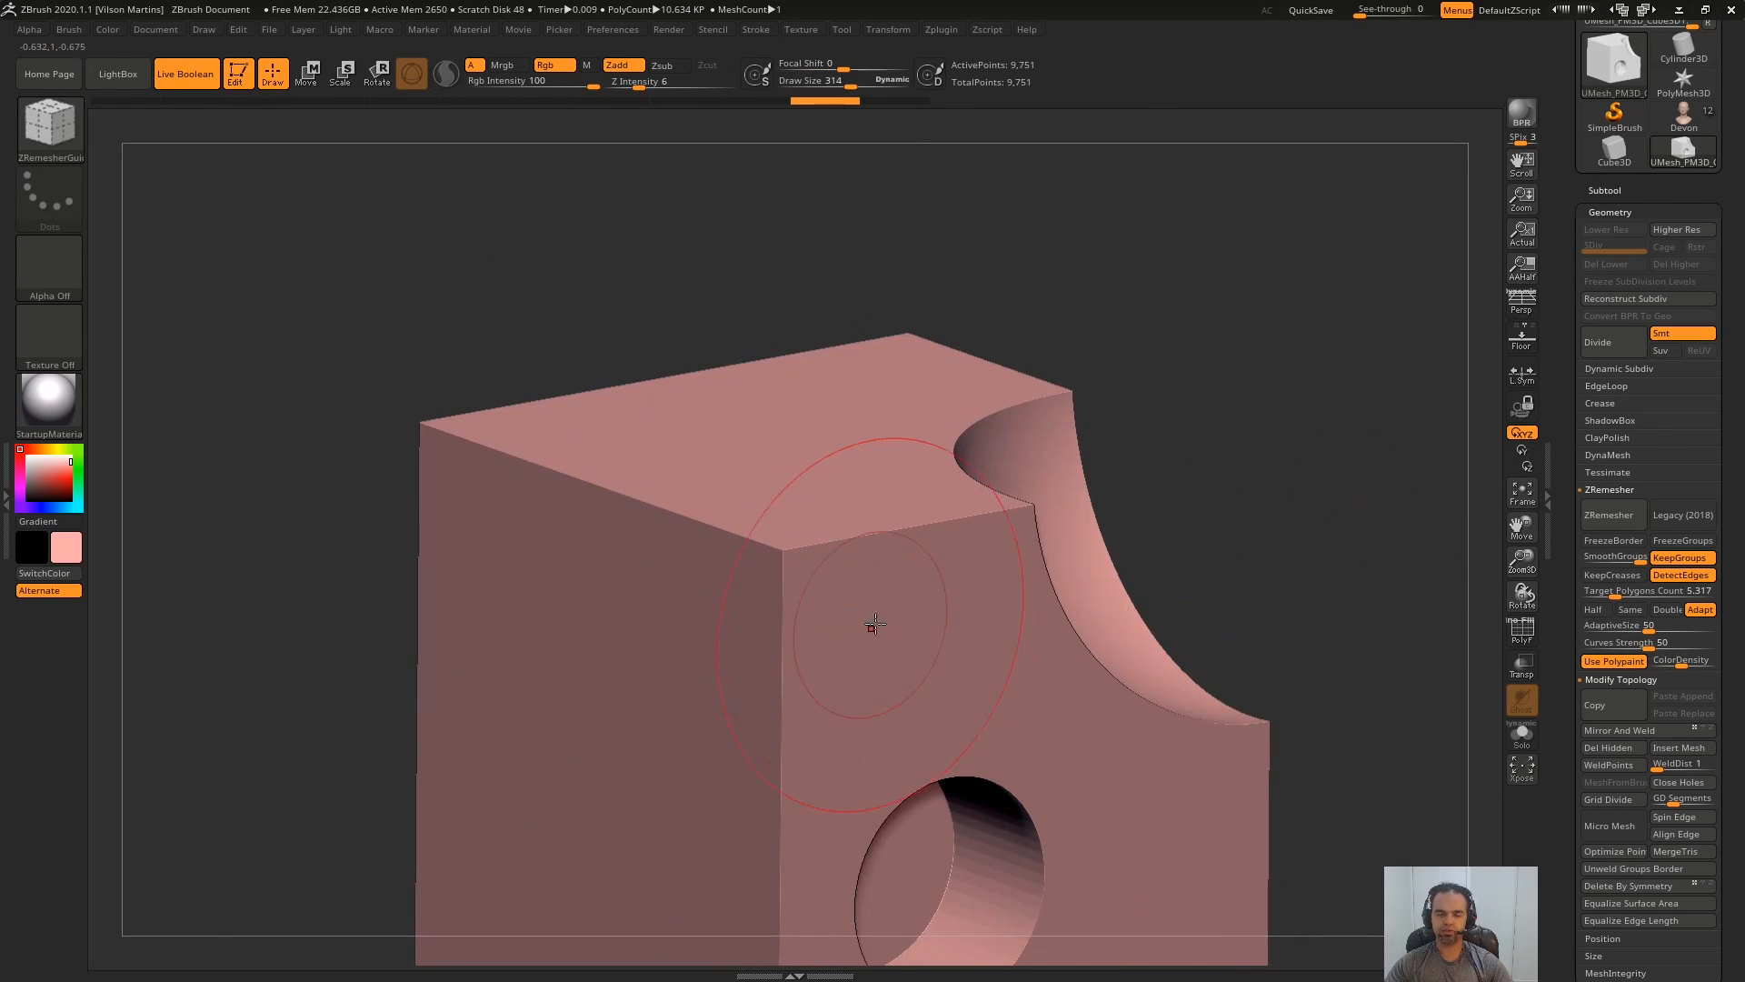
alt+right_drag(1272, 542, 1282, 463)
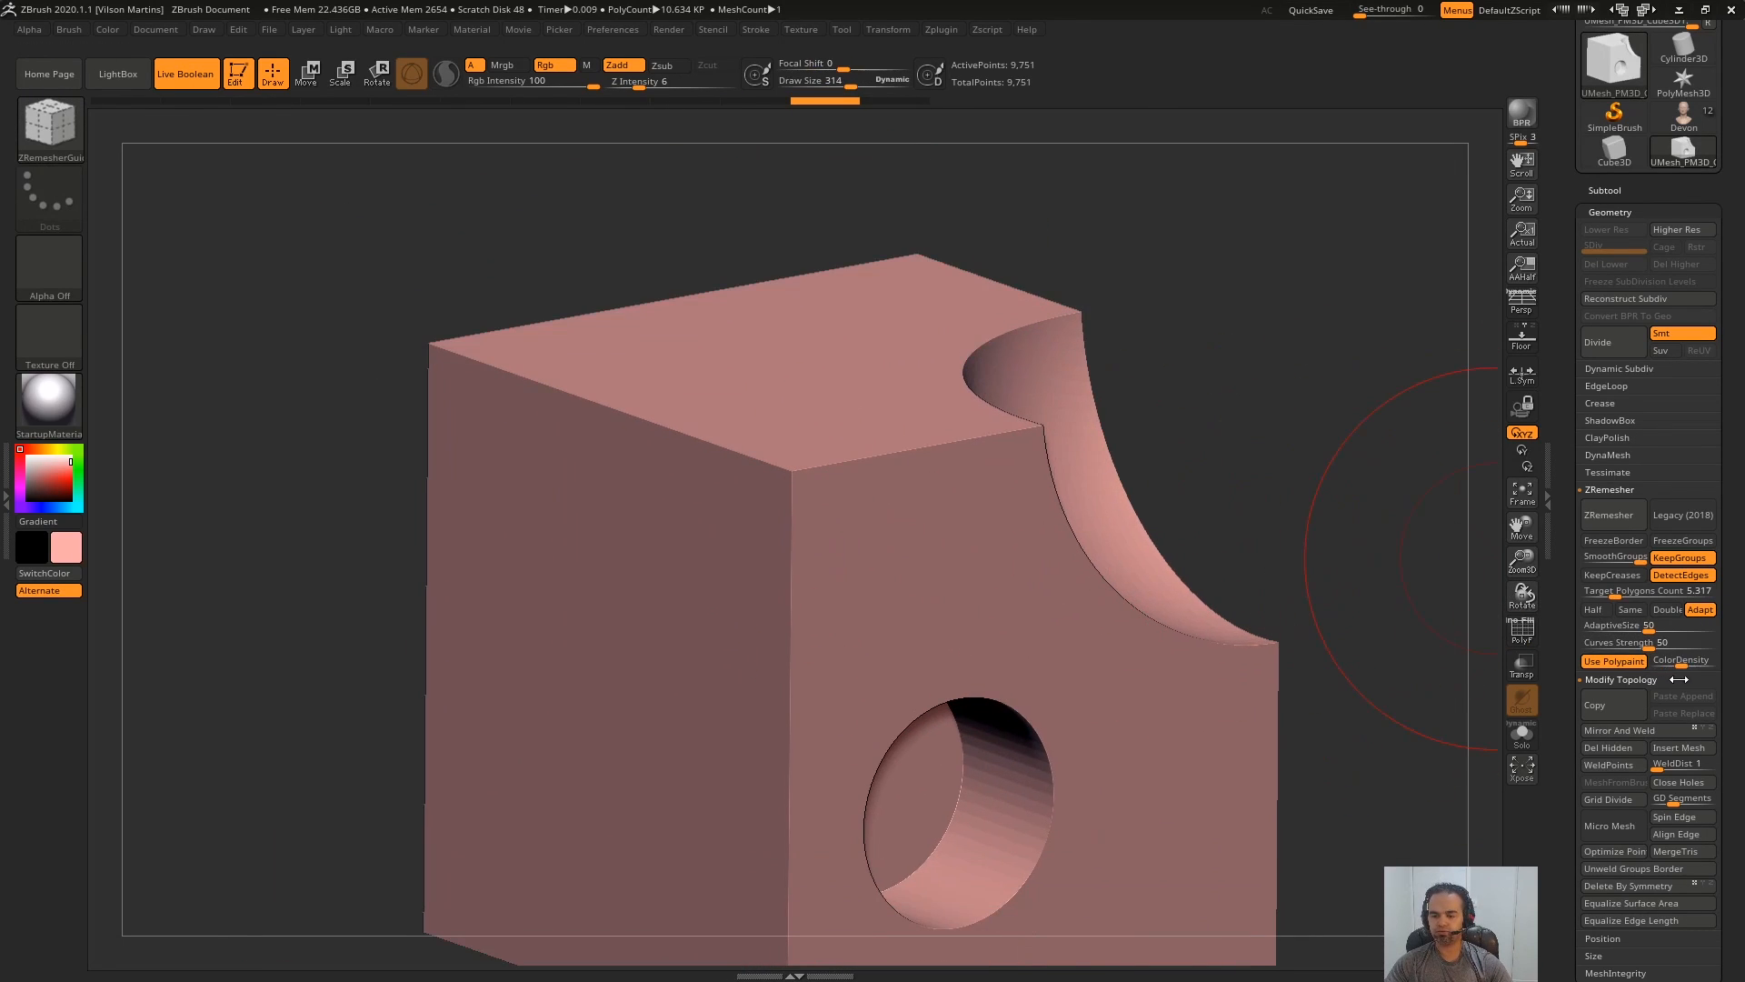
alt+right_drag(802, 472, 931, 531)
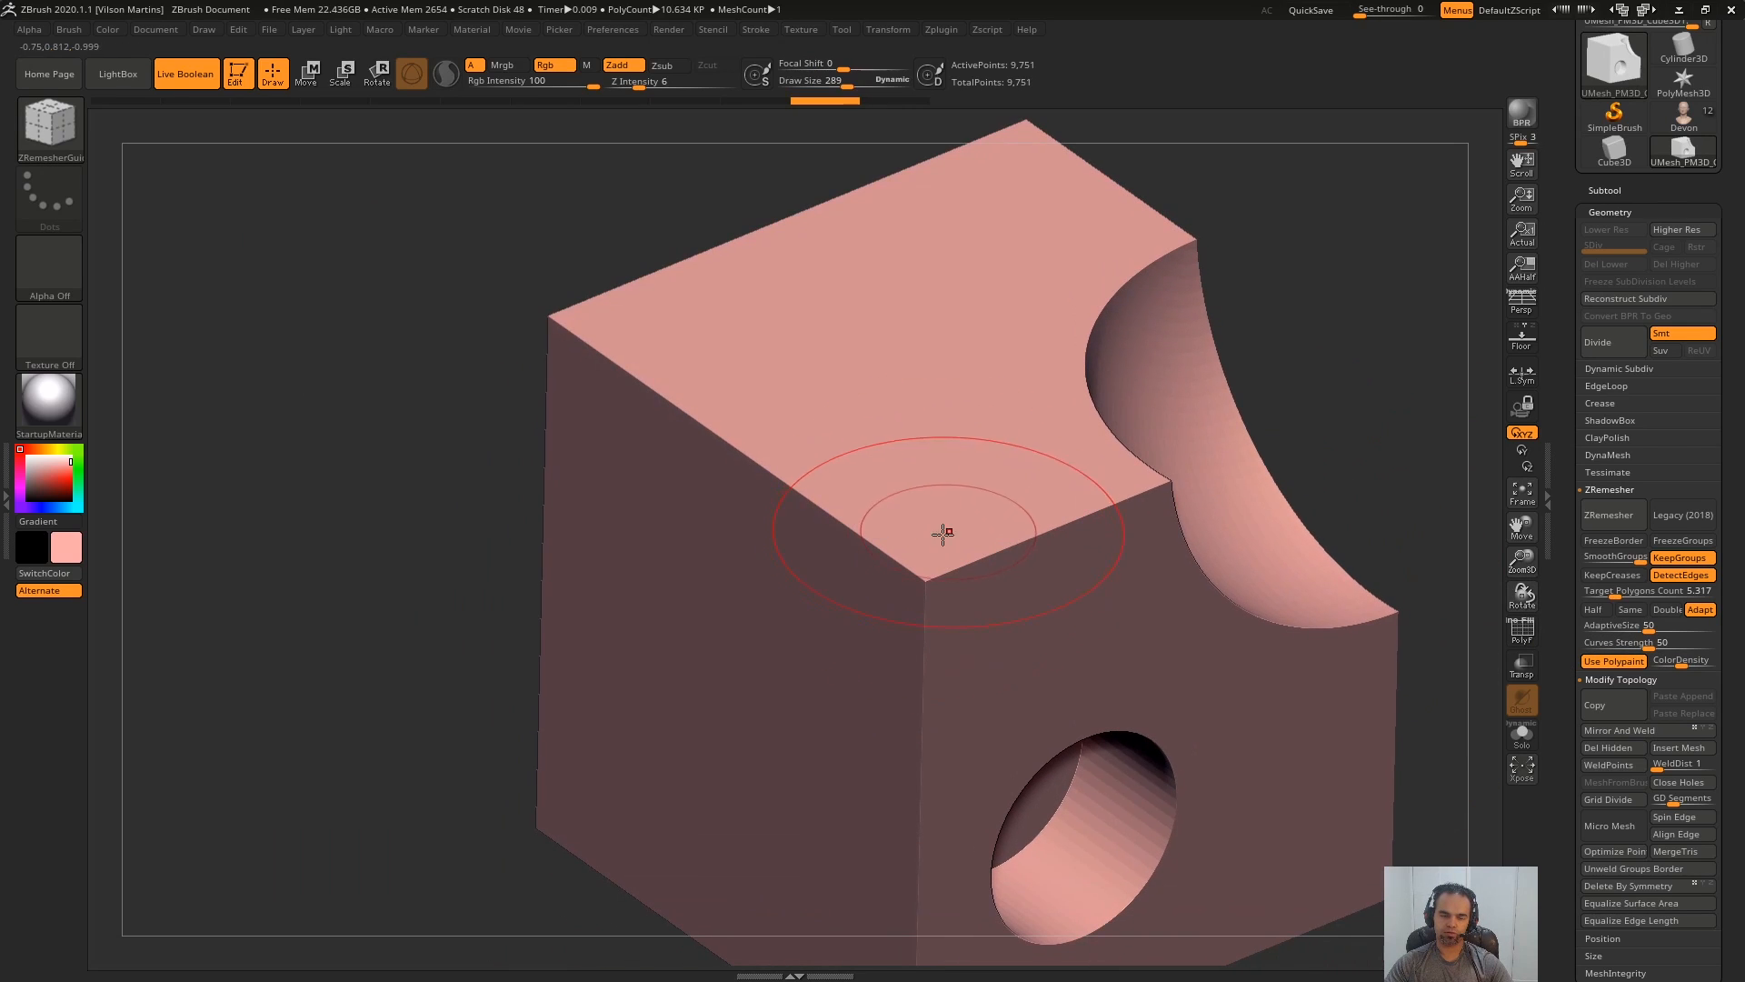
click(53, 136)
key(s)
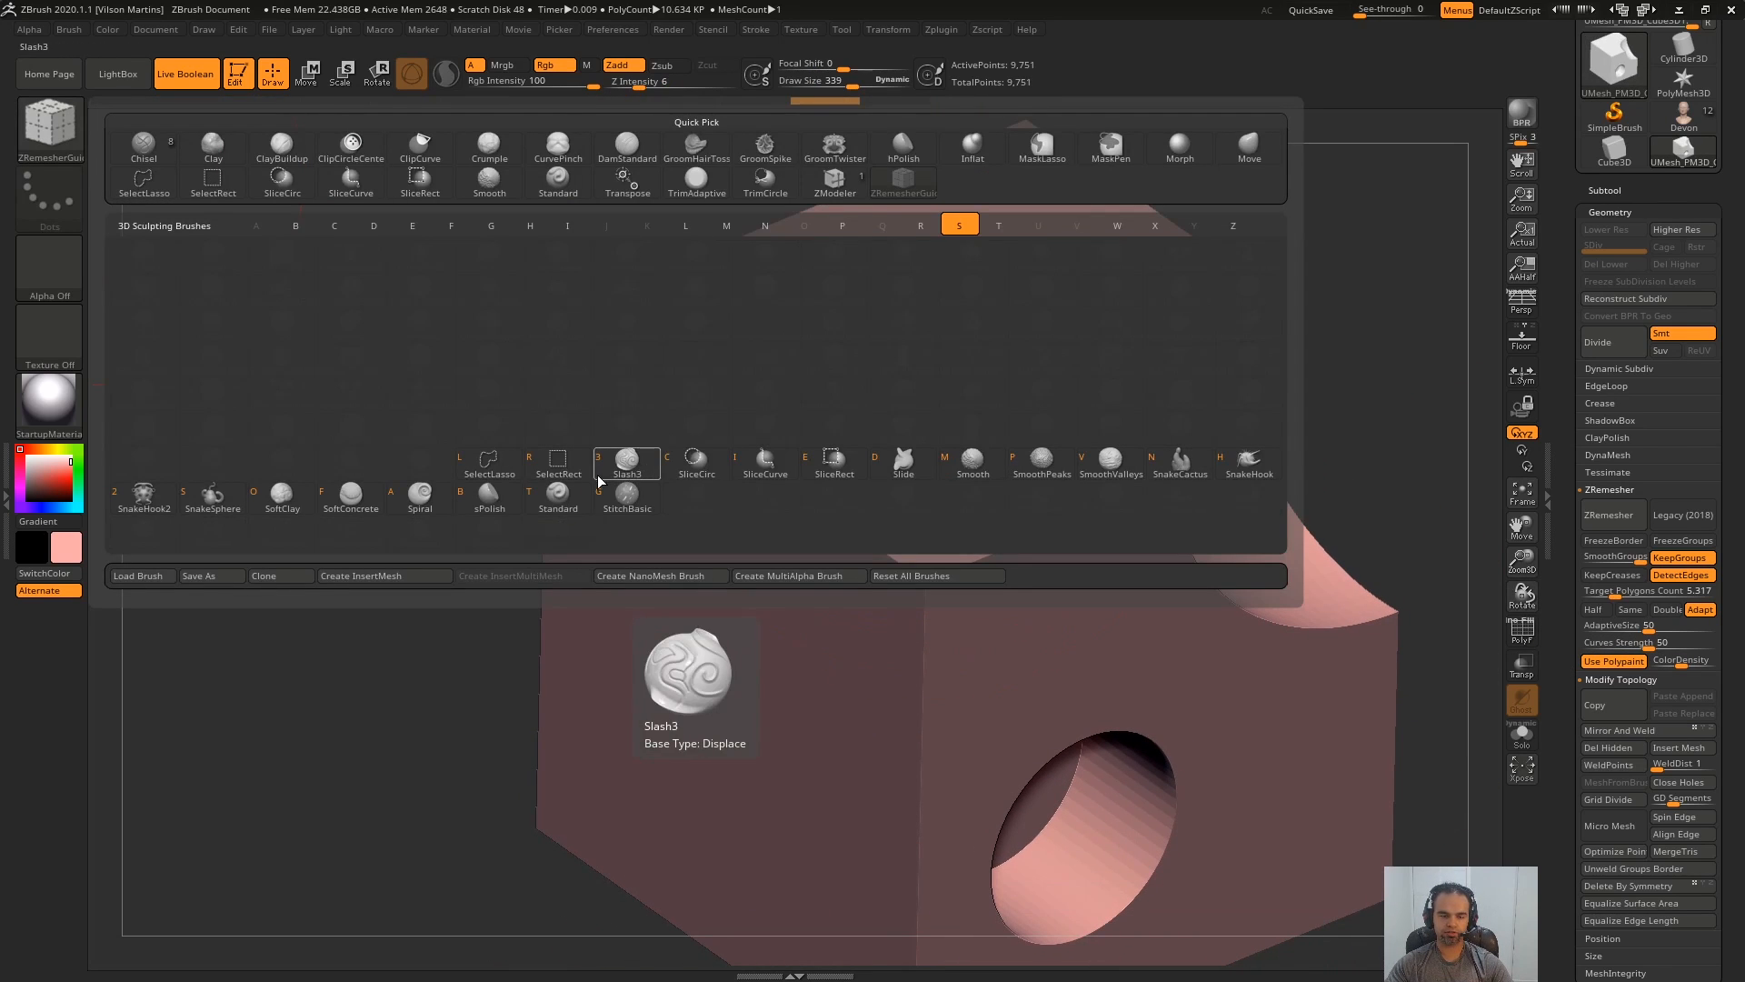
key(t)
- Paint a red patch over the cube's upper front corner with ColorDensity raised to about 3.8
drag(912, 541, 954, 546)
key(ctrl+z)
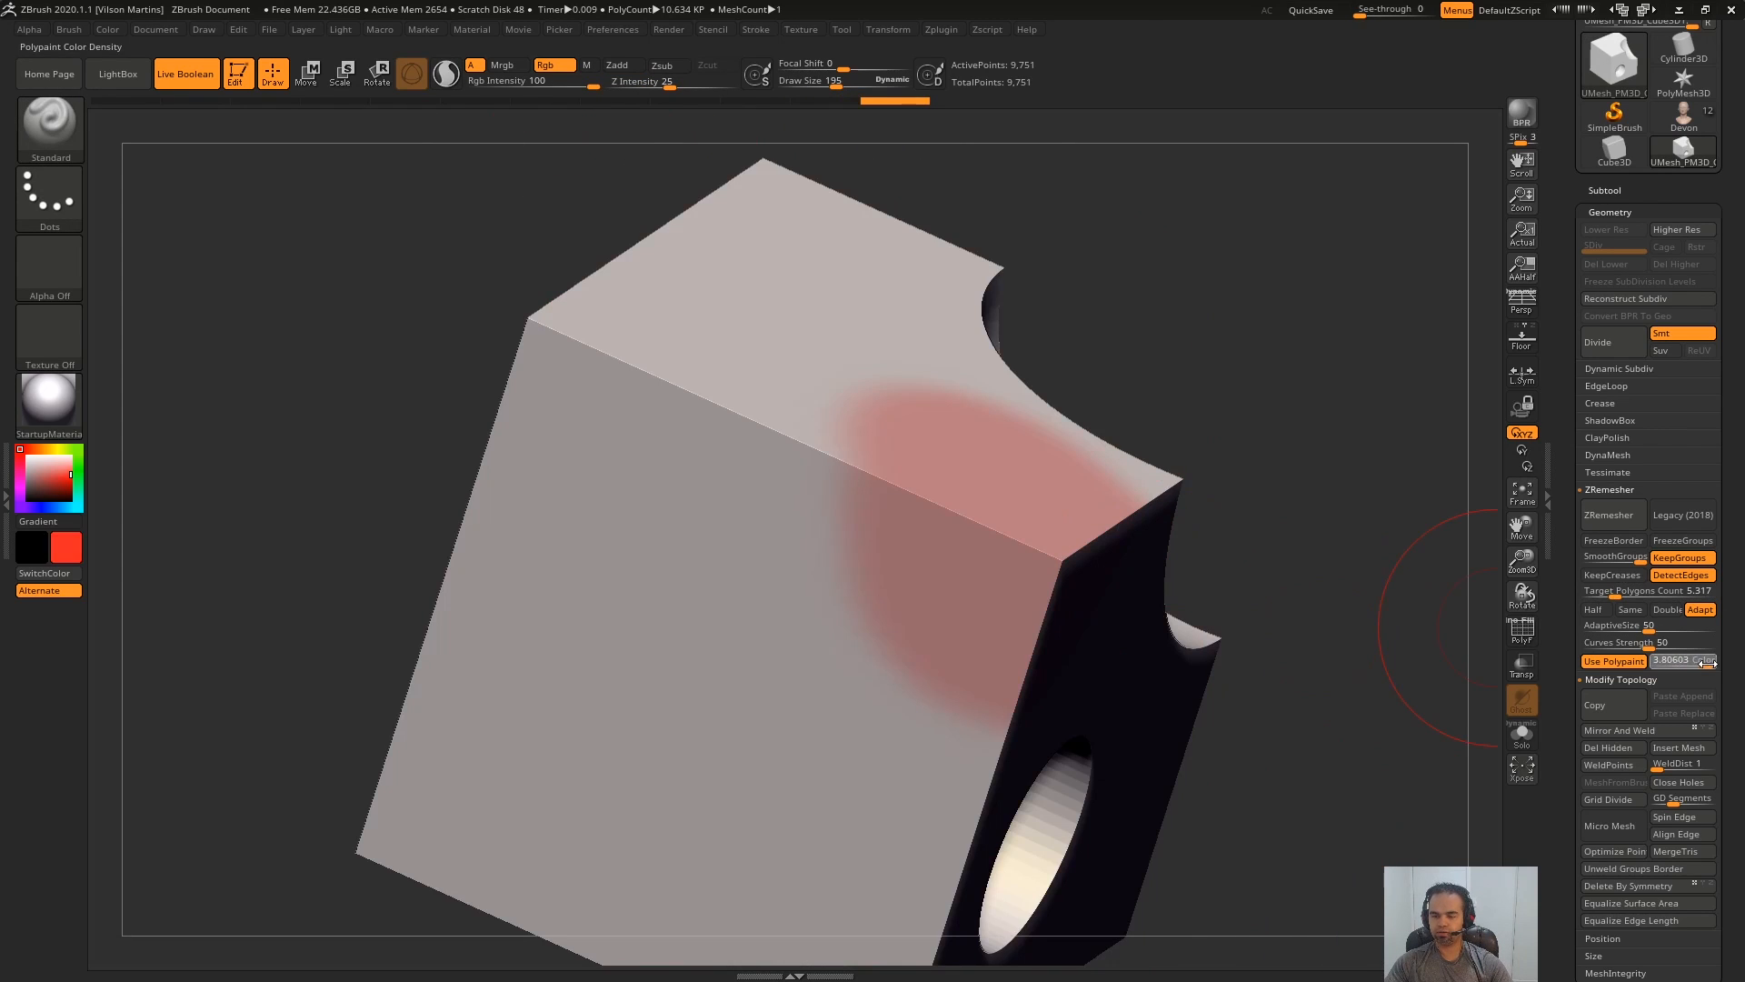
drag(1709, 663, 1715, 663)
- Enlarge the brush and paint a second red patch on the lower corner of the cube's side face
mouse_move(546, 791)
right_down()
mouse_move(693, 740)
mouse_move(1121, 507)
right_up()
key(s)
drag(905, 549, 924, 549)
right_drag(782, 596, 868, 558)
mouse_move(868, 558)
mouse_down()
mouse_move(825, 604)
mouse_move(865, 612)
mouse_up()
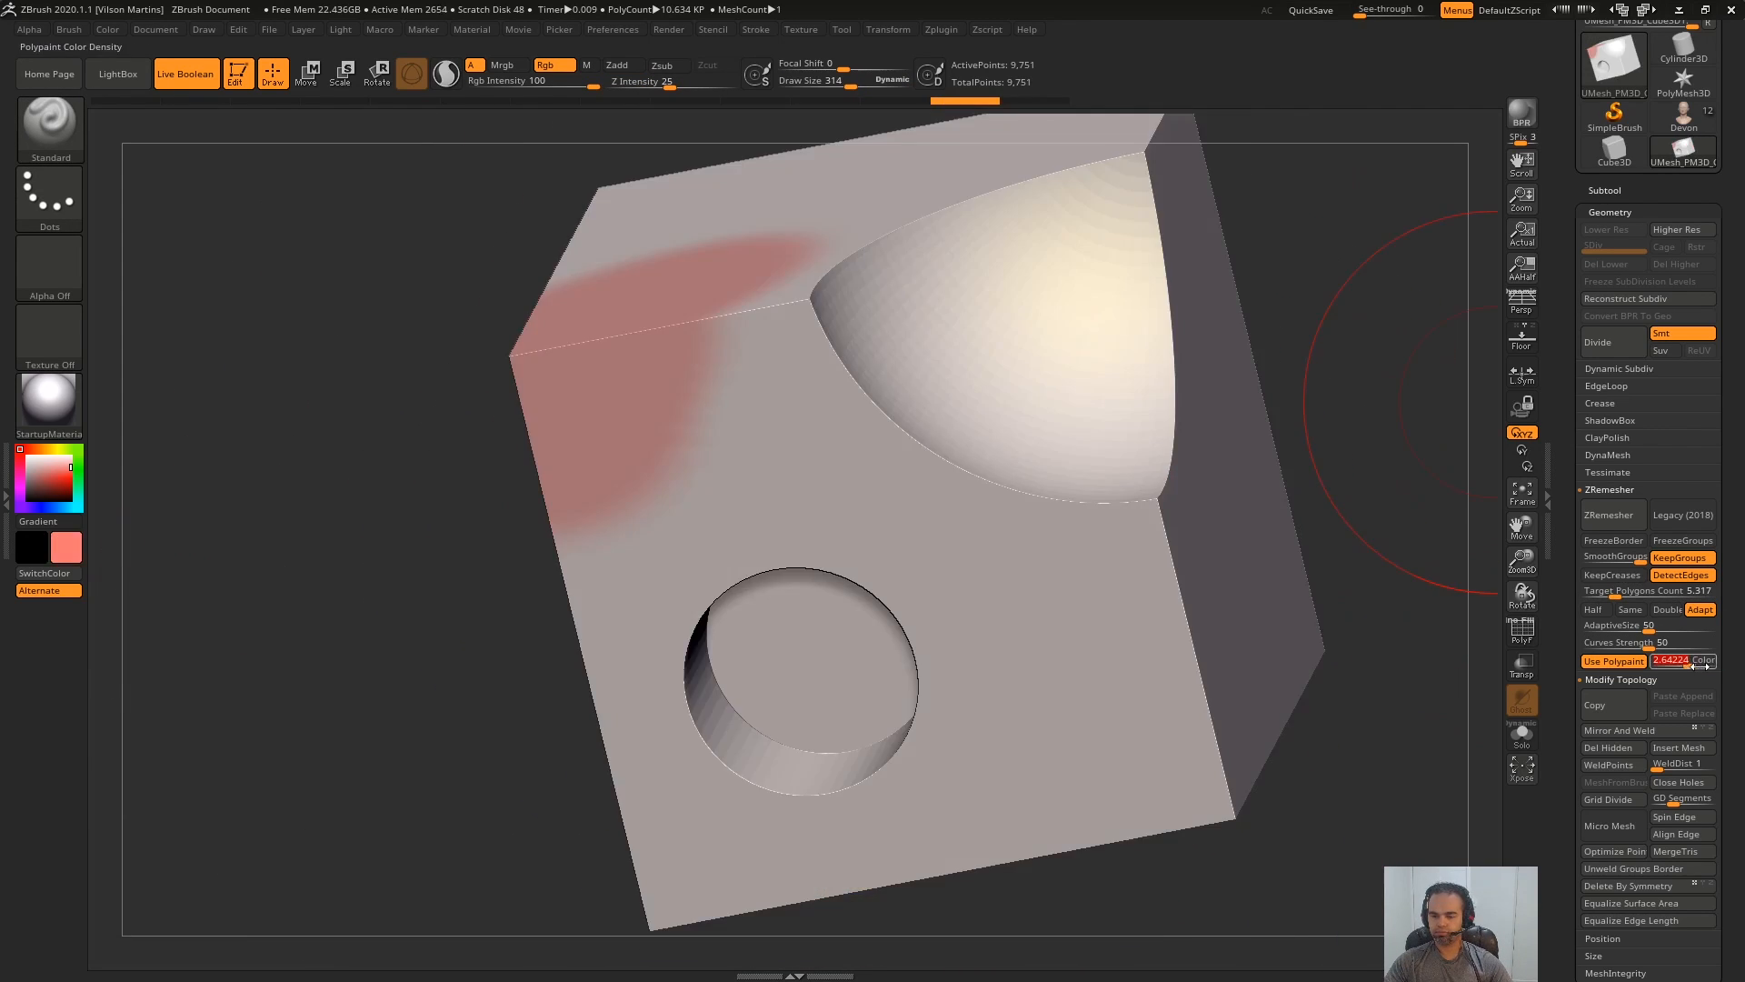
- Set ColorDensity to 0.25 and paint a cyan patch around the scoop's upper back corner
drag(1681, 662, 1658, 670)
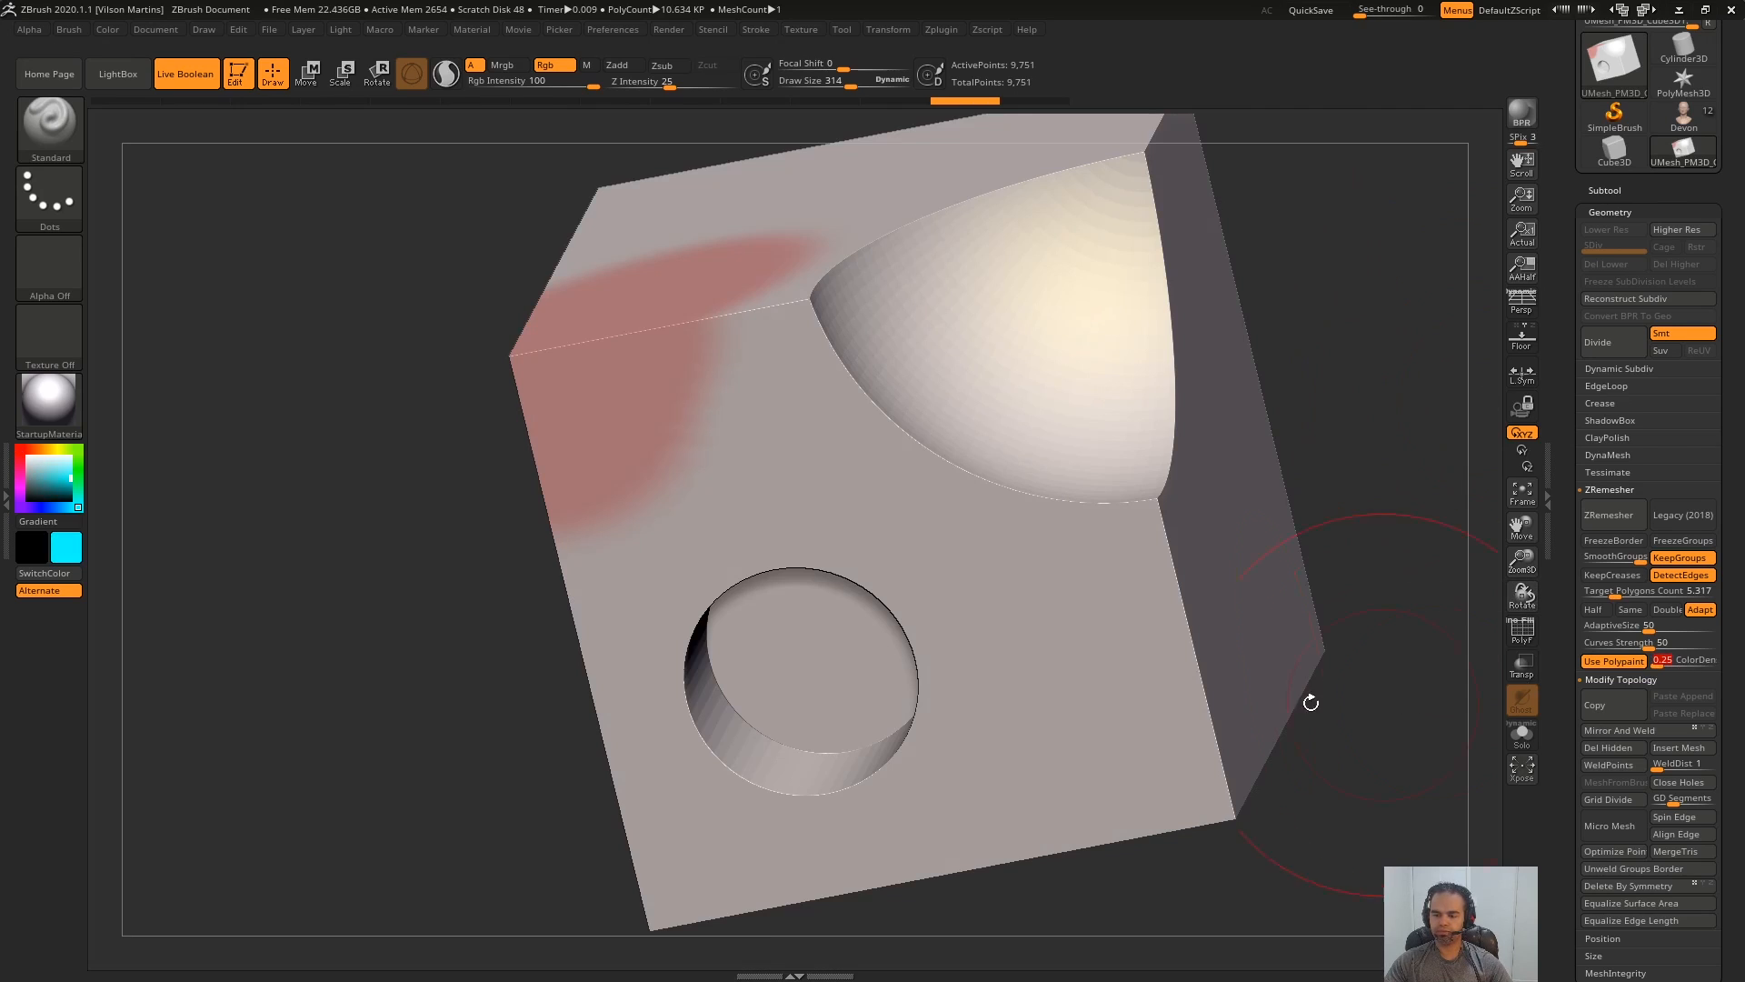
mouse_move(1309, 701)
right_down()
mouse_move(1106, 588)
mouse_move(1056, 615)
right_up()
mouse_move(1056, 600)
mouse_down()
mouse_move(1102, 604)
mouse_move(1046, 582)
mouse_up()
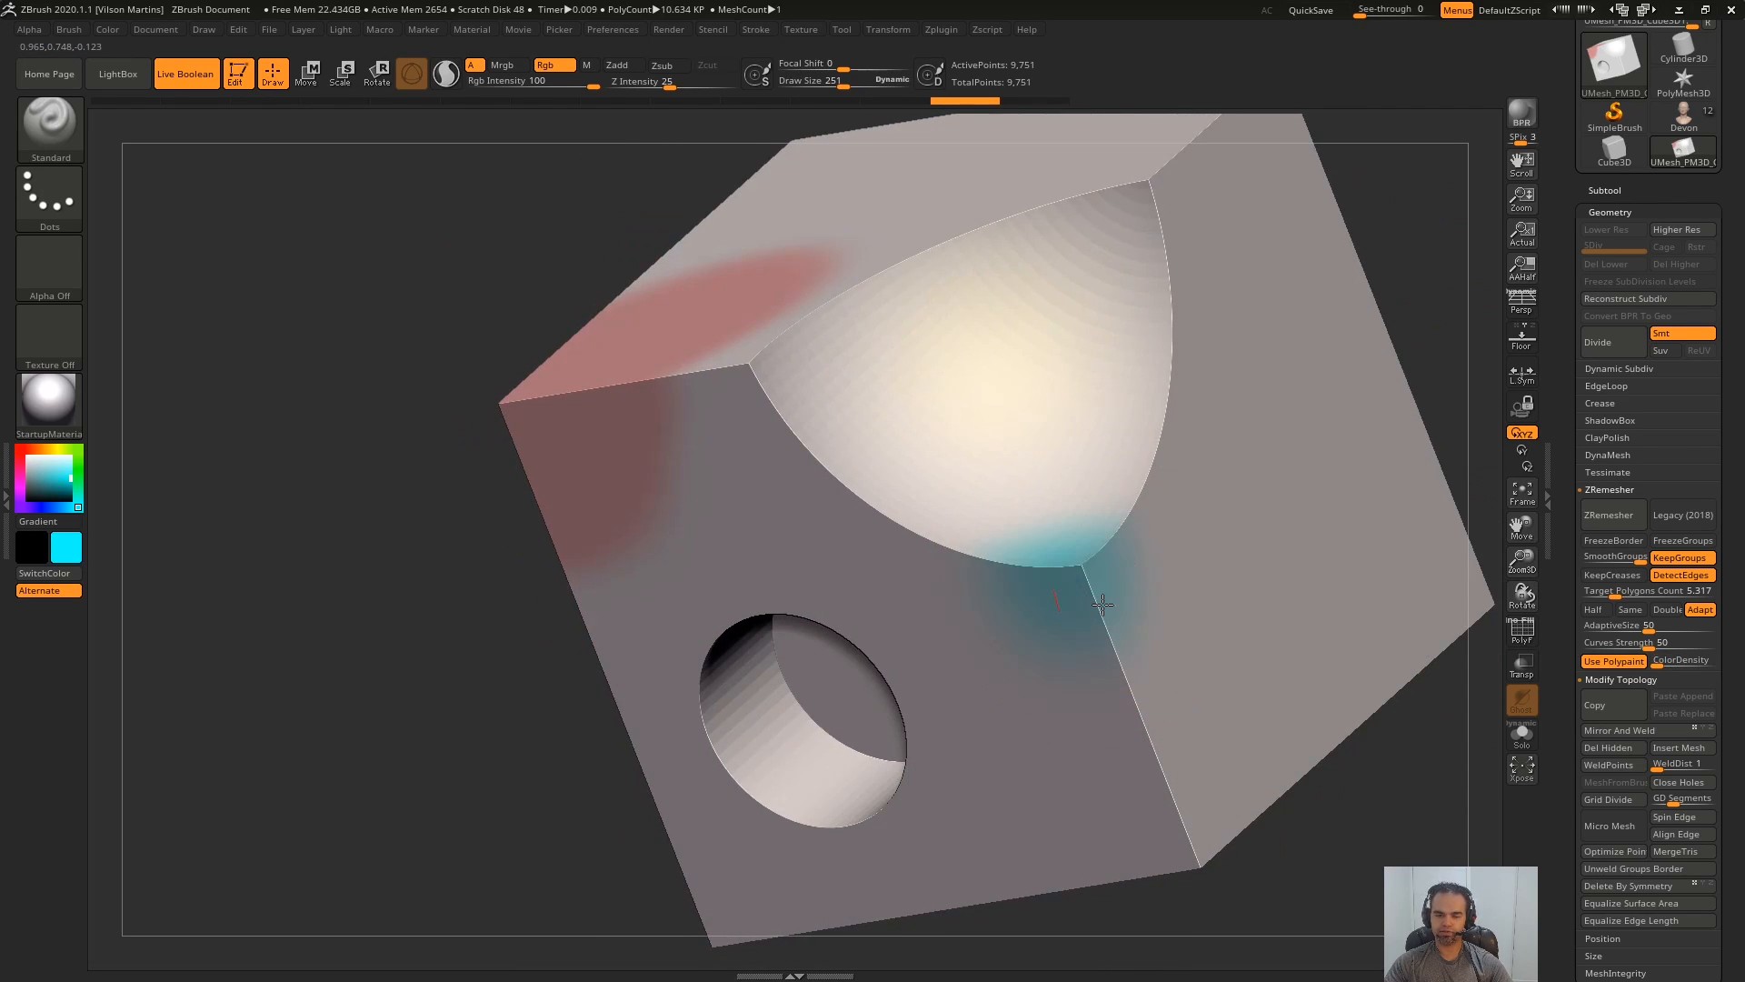
right_drag(1045, 582, 1009, 691)
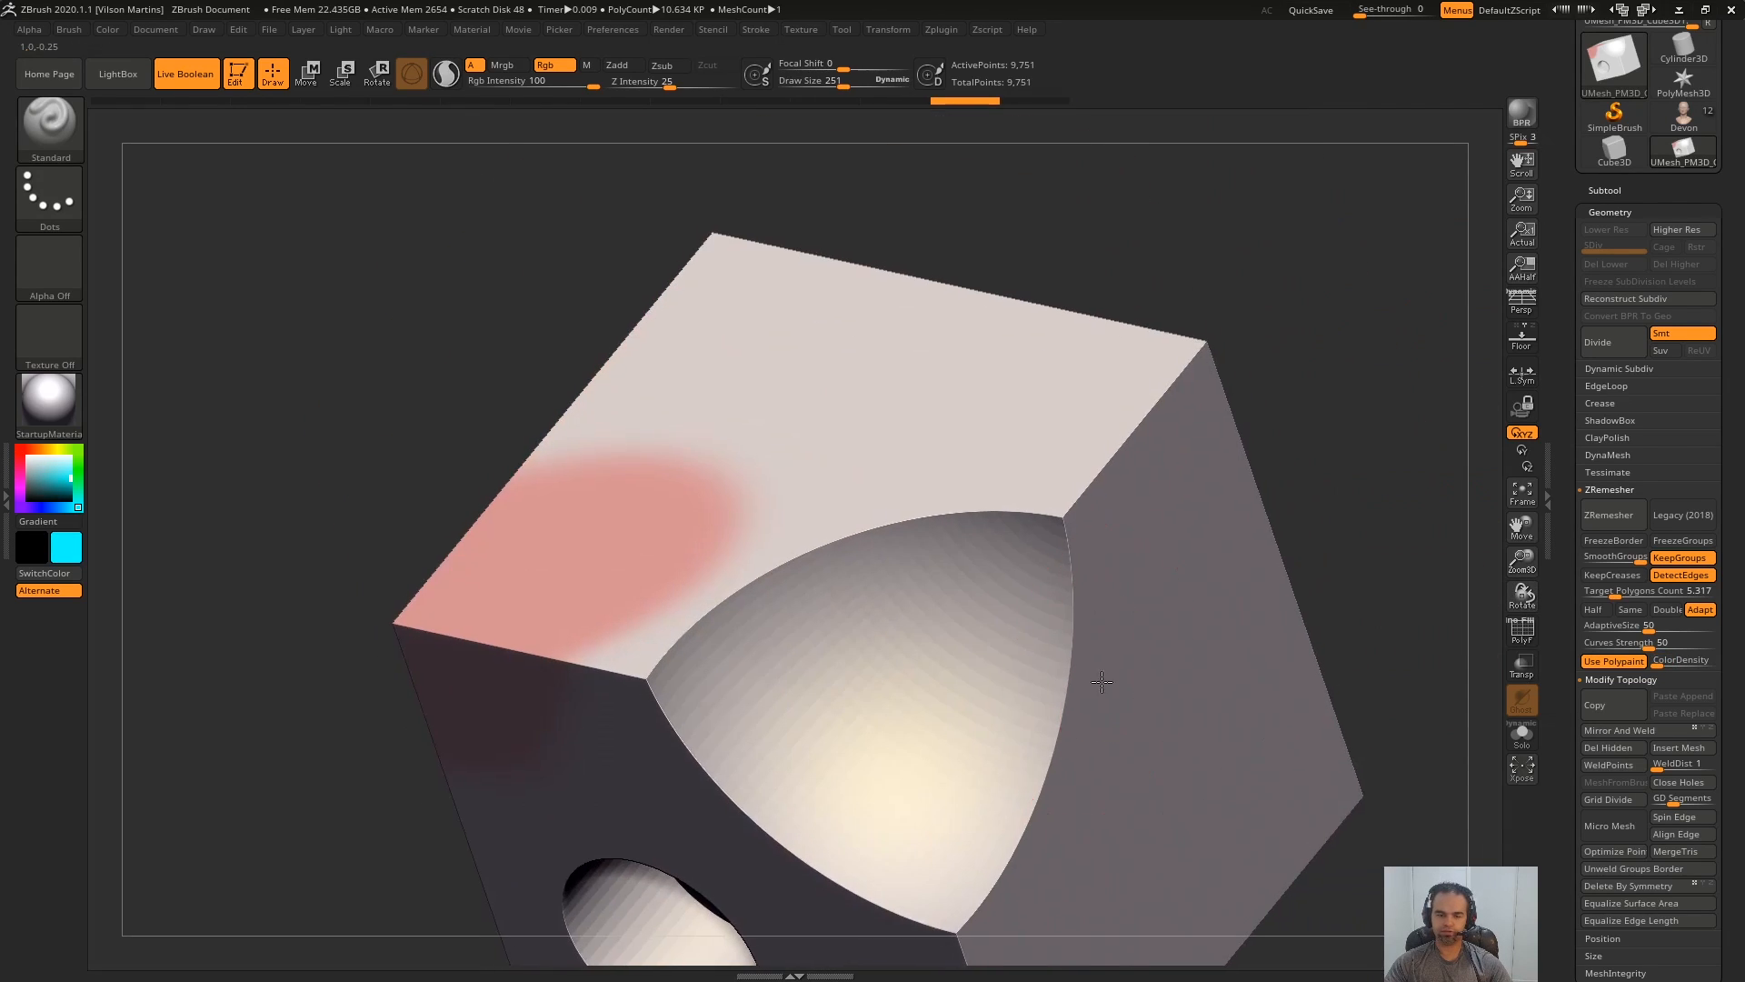
drag(946, 472, 963, 465)
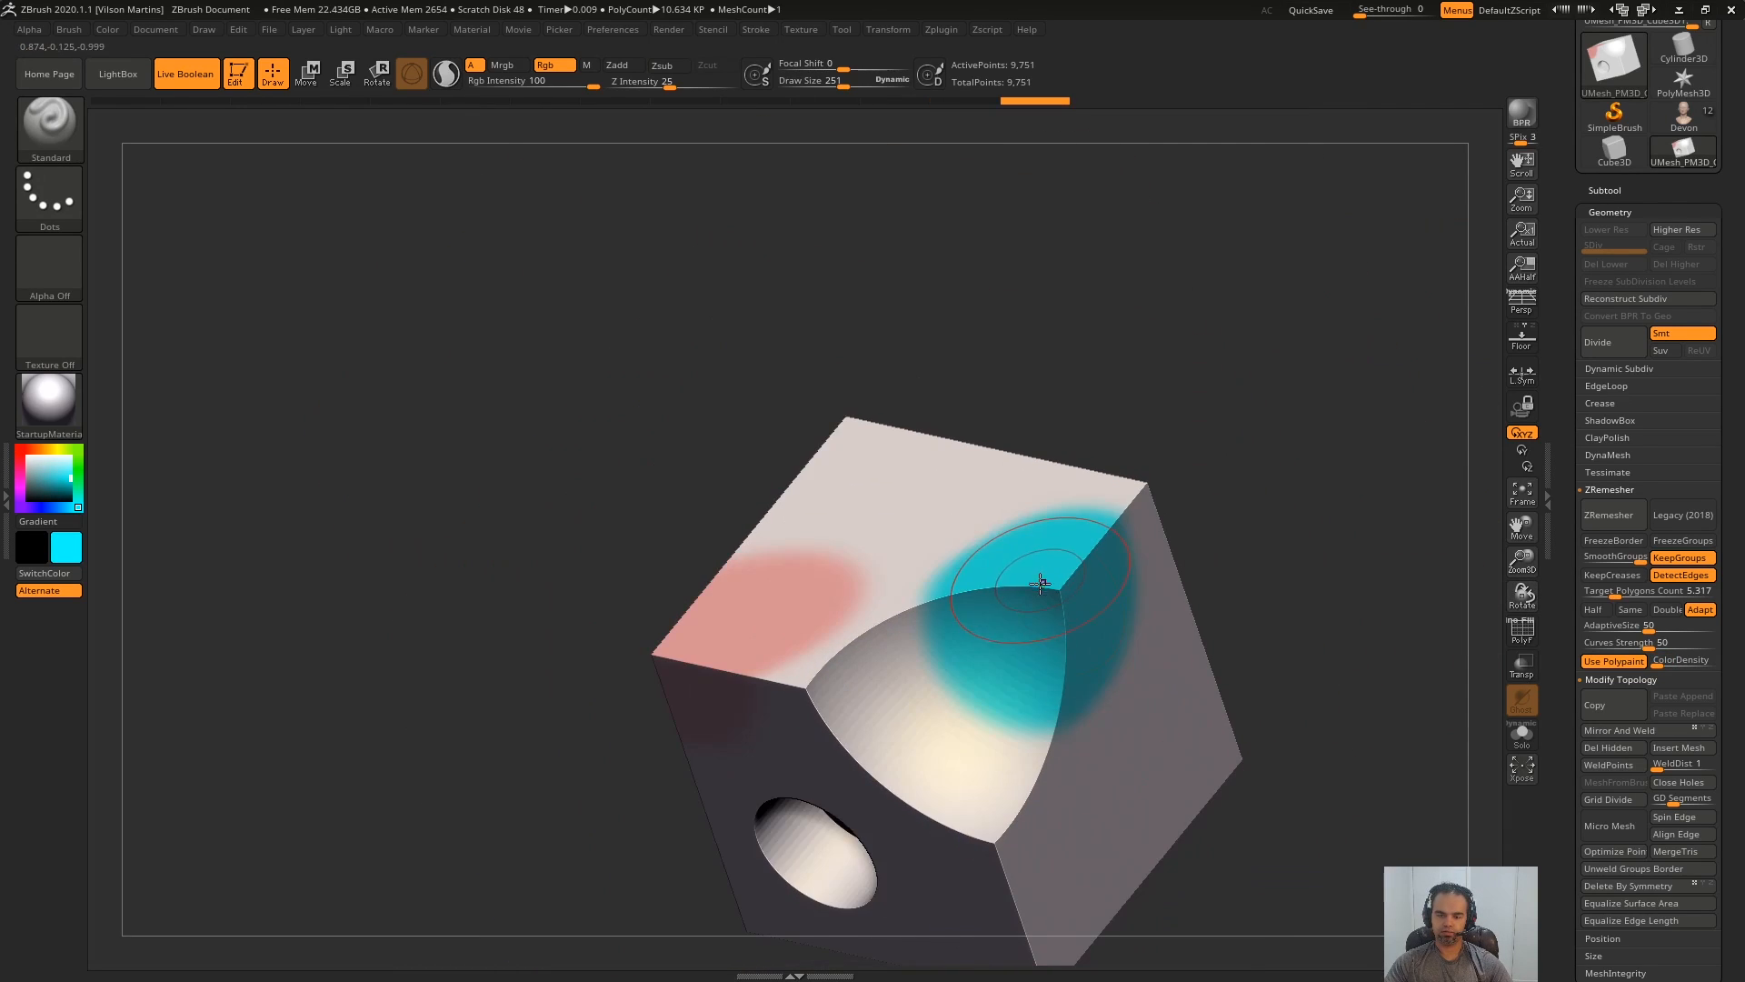
right_drag(1040, 583, 1123, 600)
- Remesh the painted cube with ZRemesher and display its polyframe
click(1612, 516)
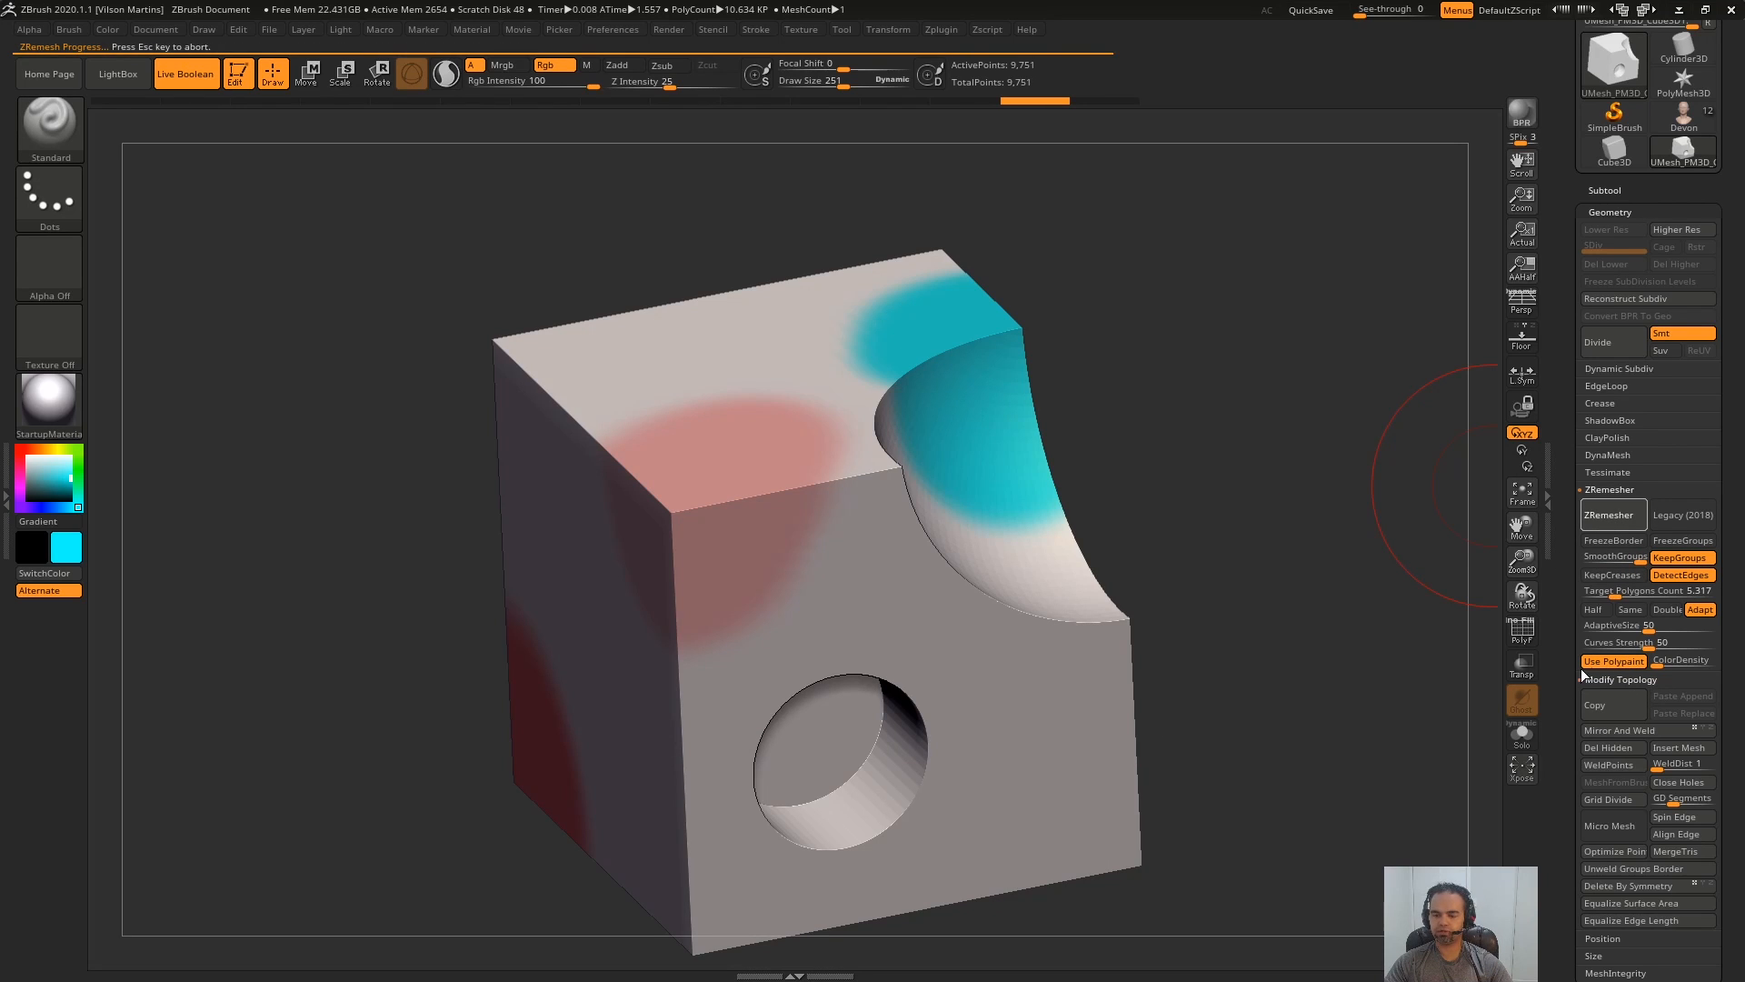
key(shift+f)
key(s)
mouse_move(1246, 596)
right_down()
mouse_move(1263, 496)
mouse_move(937, 639)
mouse_move(1000, 572)
mouse_move(976, 611)
mouse_move(954, 607)
mouse_move(886, 664)
mouse_move(953, 467)
right_up()
click(1259, 496)
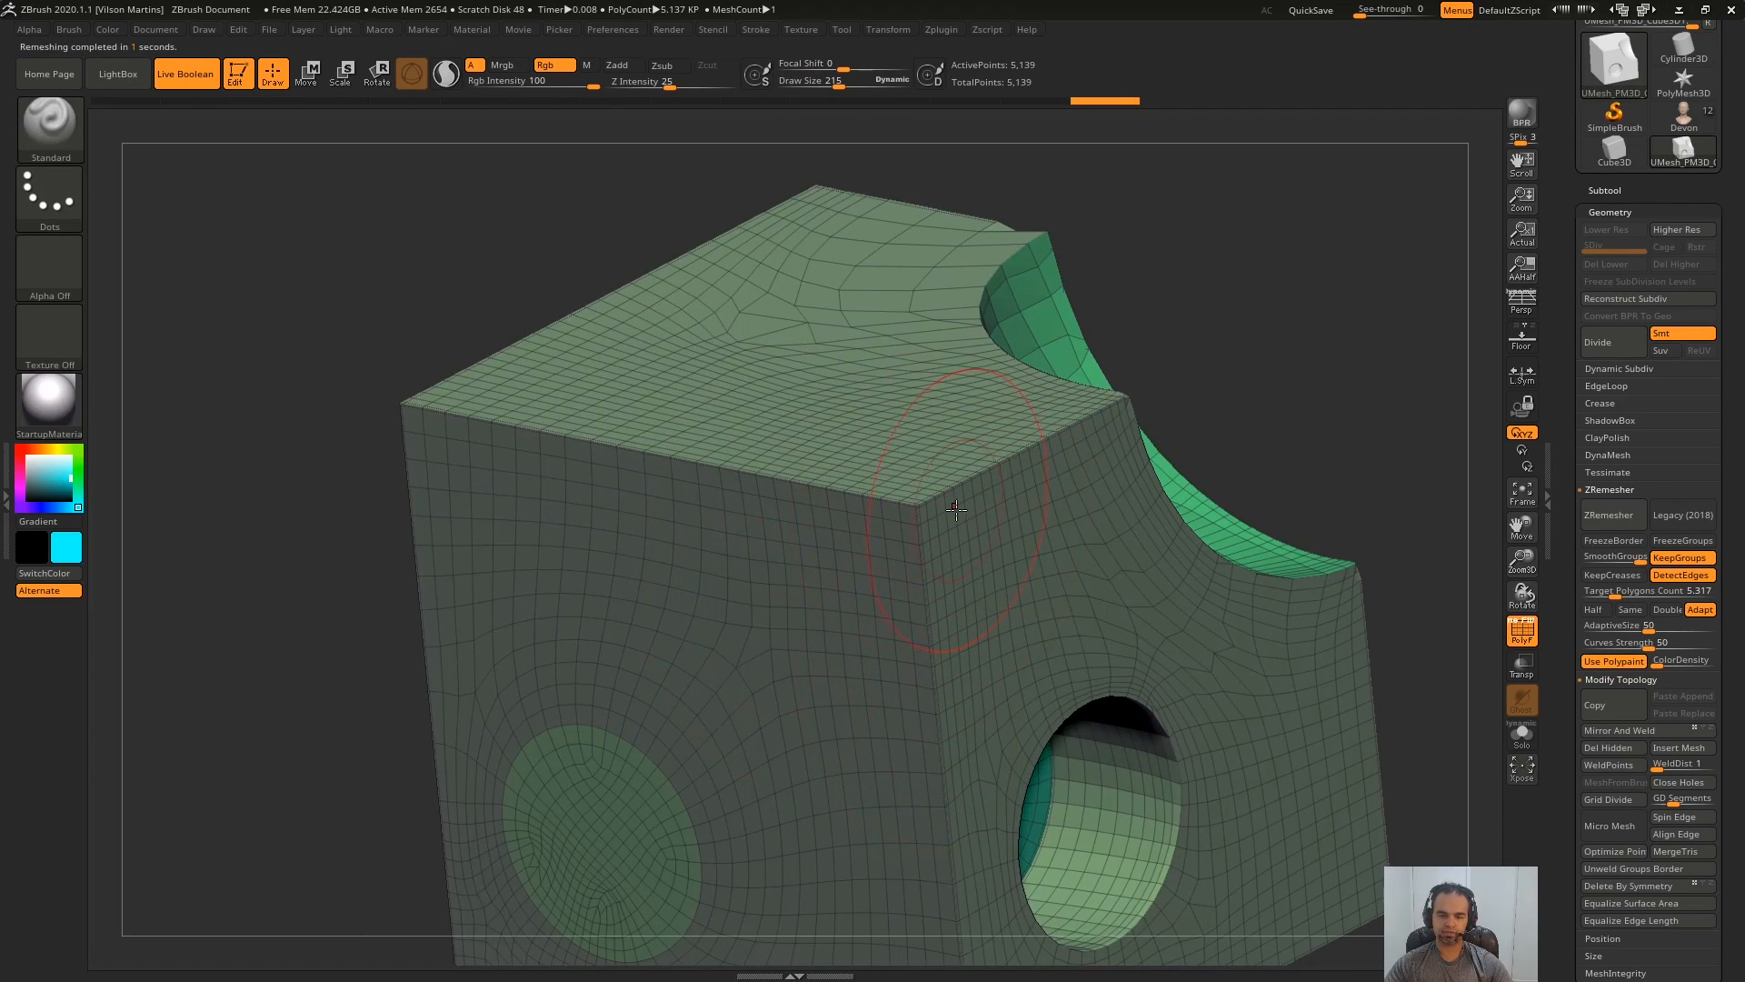
key(shift+f)
key(shift+f)
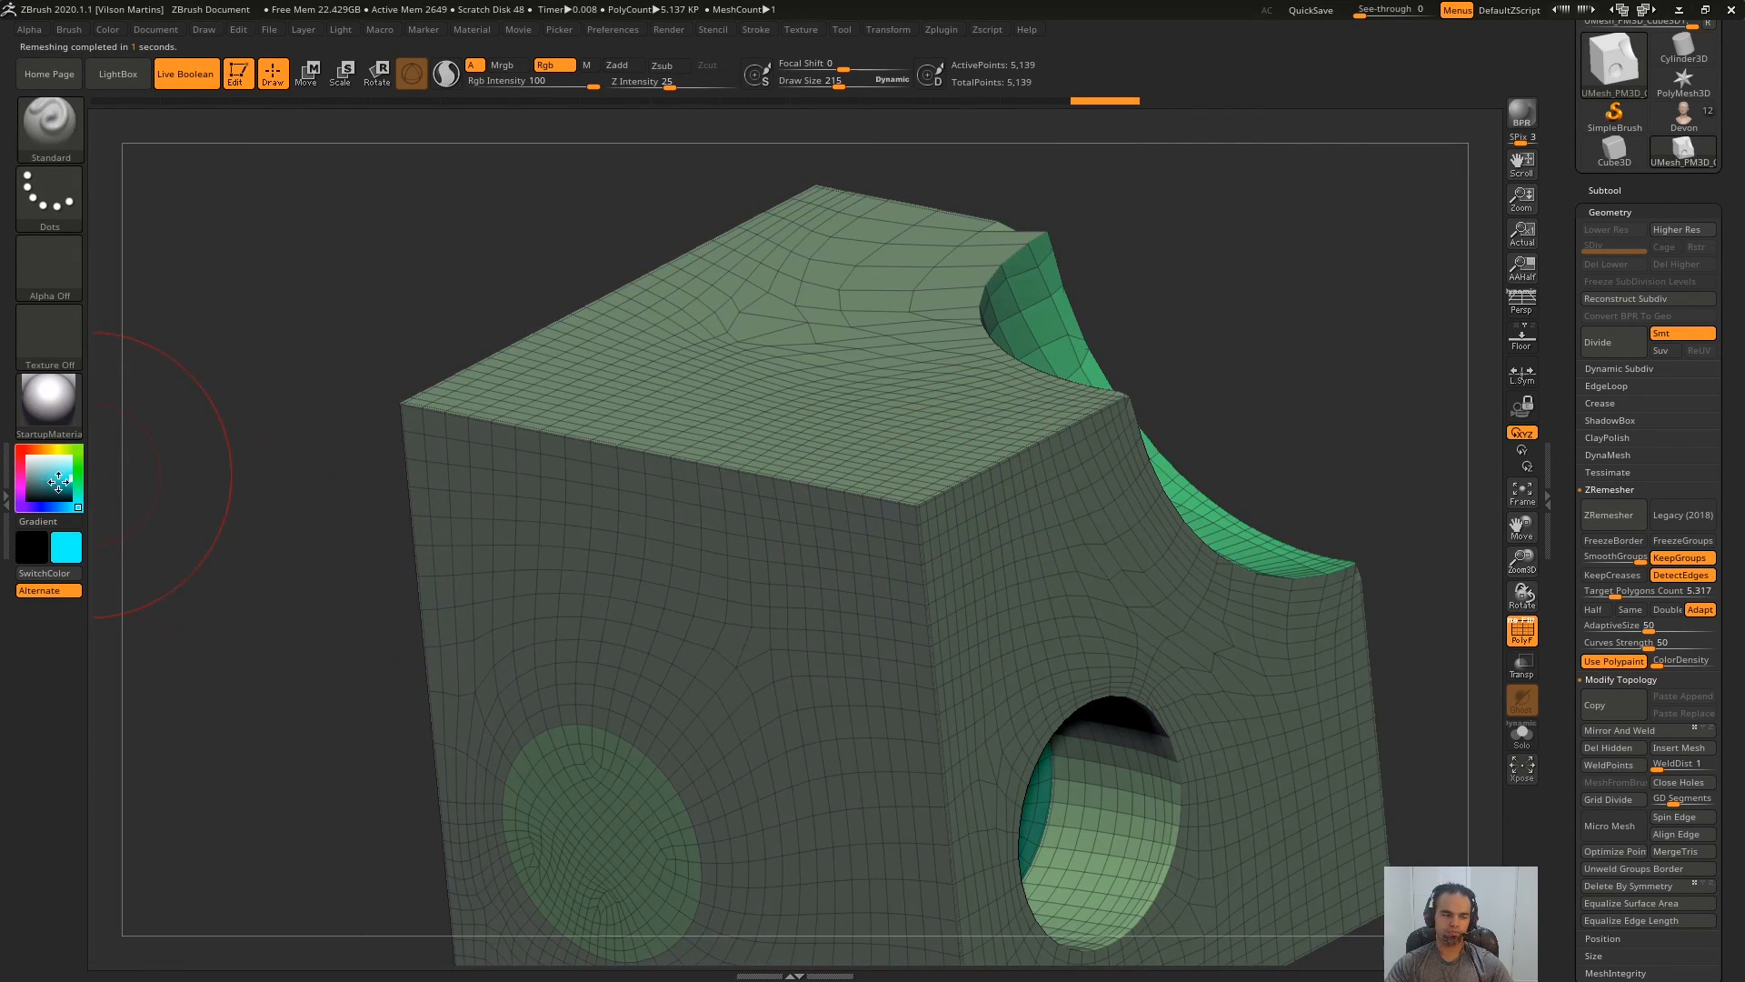
- Set the paint colour to white and examine the remeshed polygon density across the disc face, the scoop and the round hole
drag(58, 482, 17, 458)
mouse_move(851, 457)
right_down()
mouse_move(959, 421)
mouse_move(946, 445)
right_up()
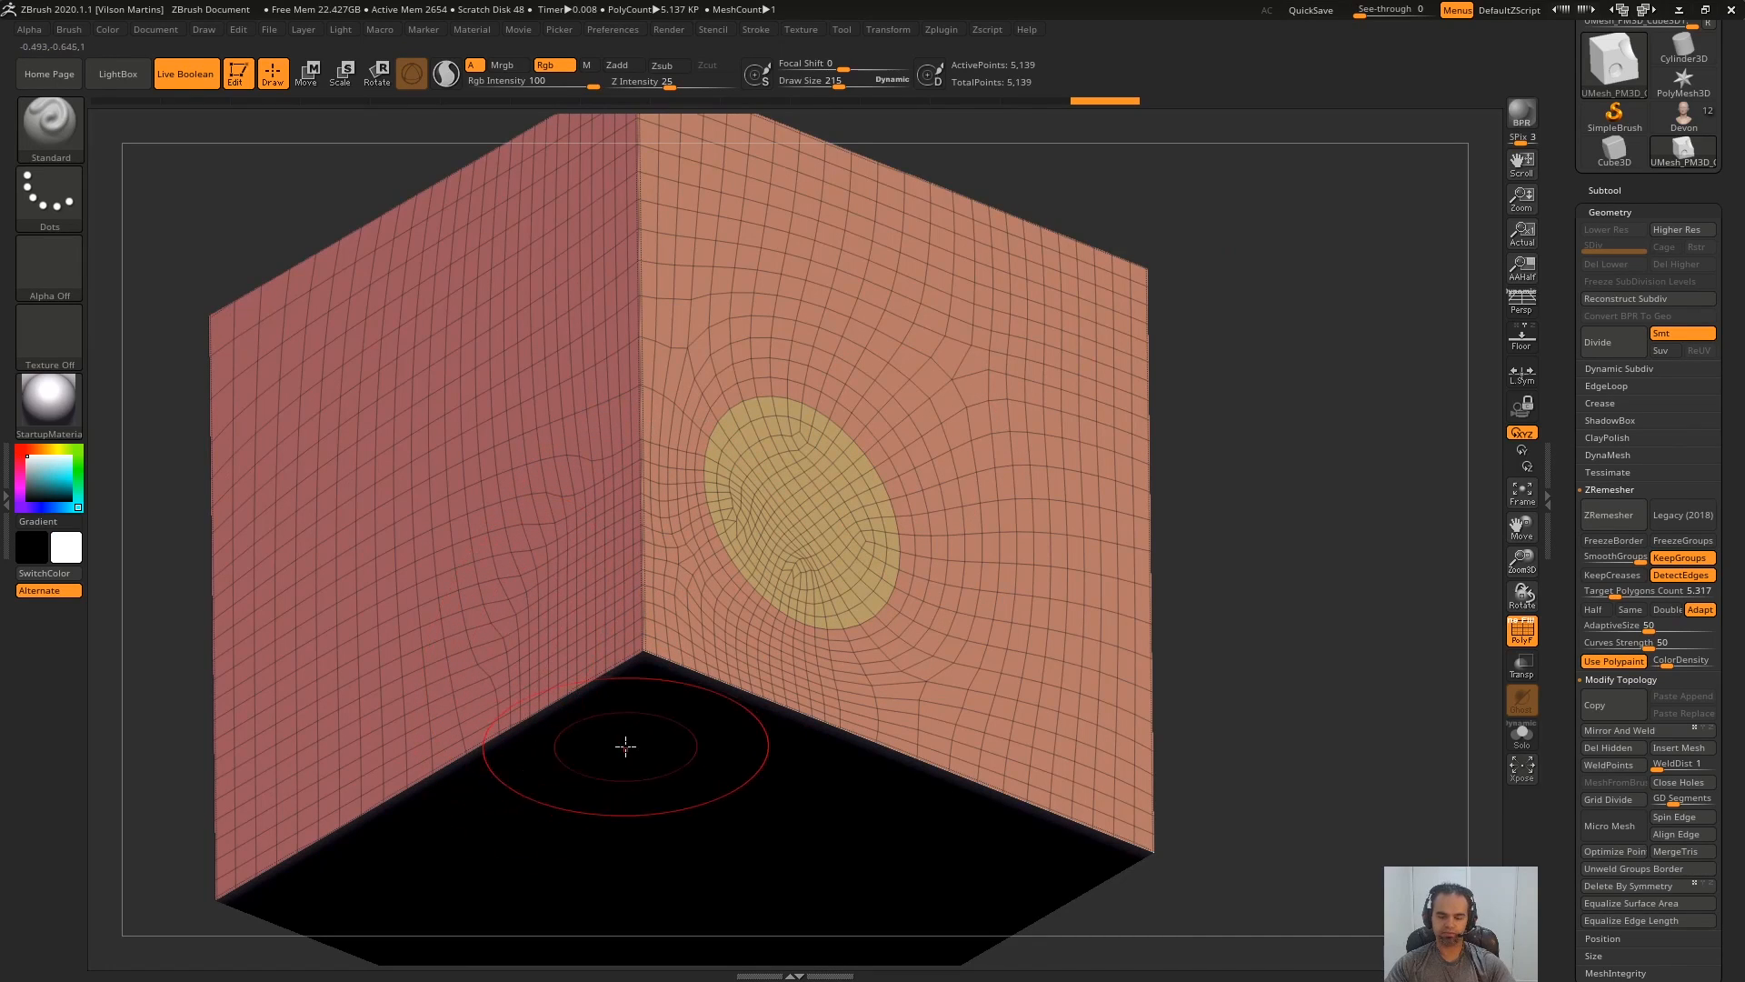
key(Print)
drag(695, 452, 596, 482)
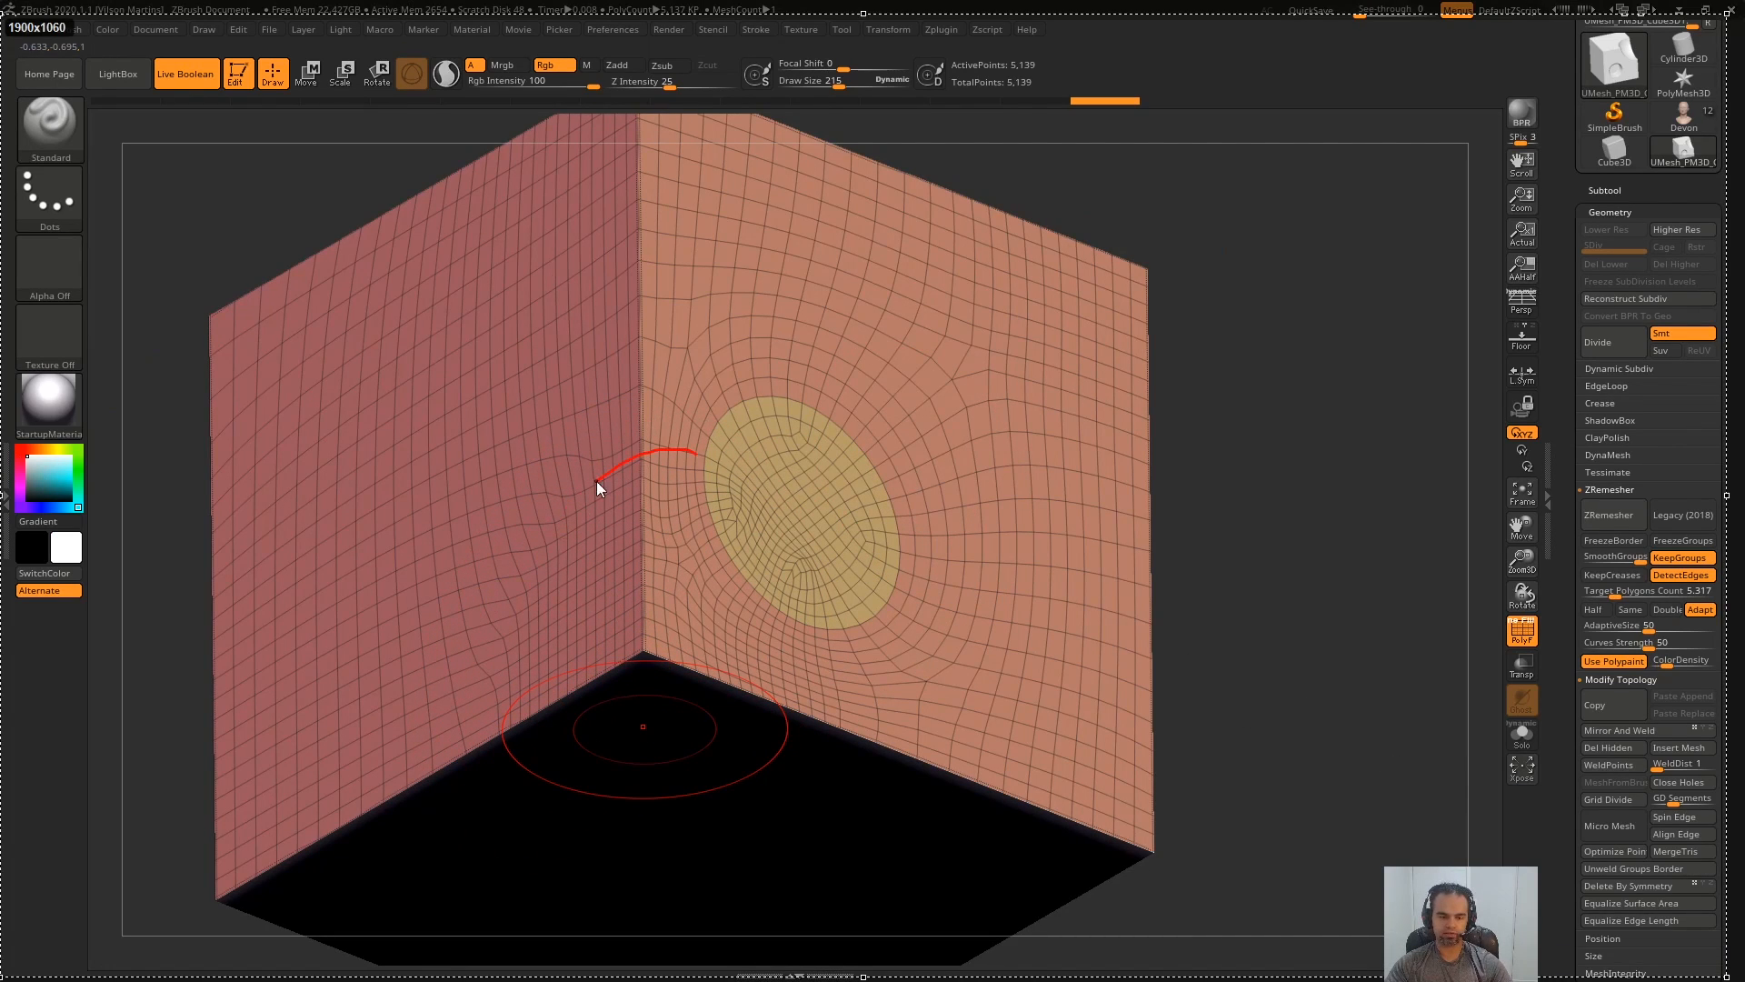
key(Escape)
mouse_move(978, 530)
right_down()
mouse_move(846, 655)
mouse_move(982, 582)
mouse_move(894, 544)
mouse_move(909, 364)
mouse_move(920, 416)
right_up()
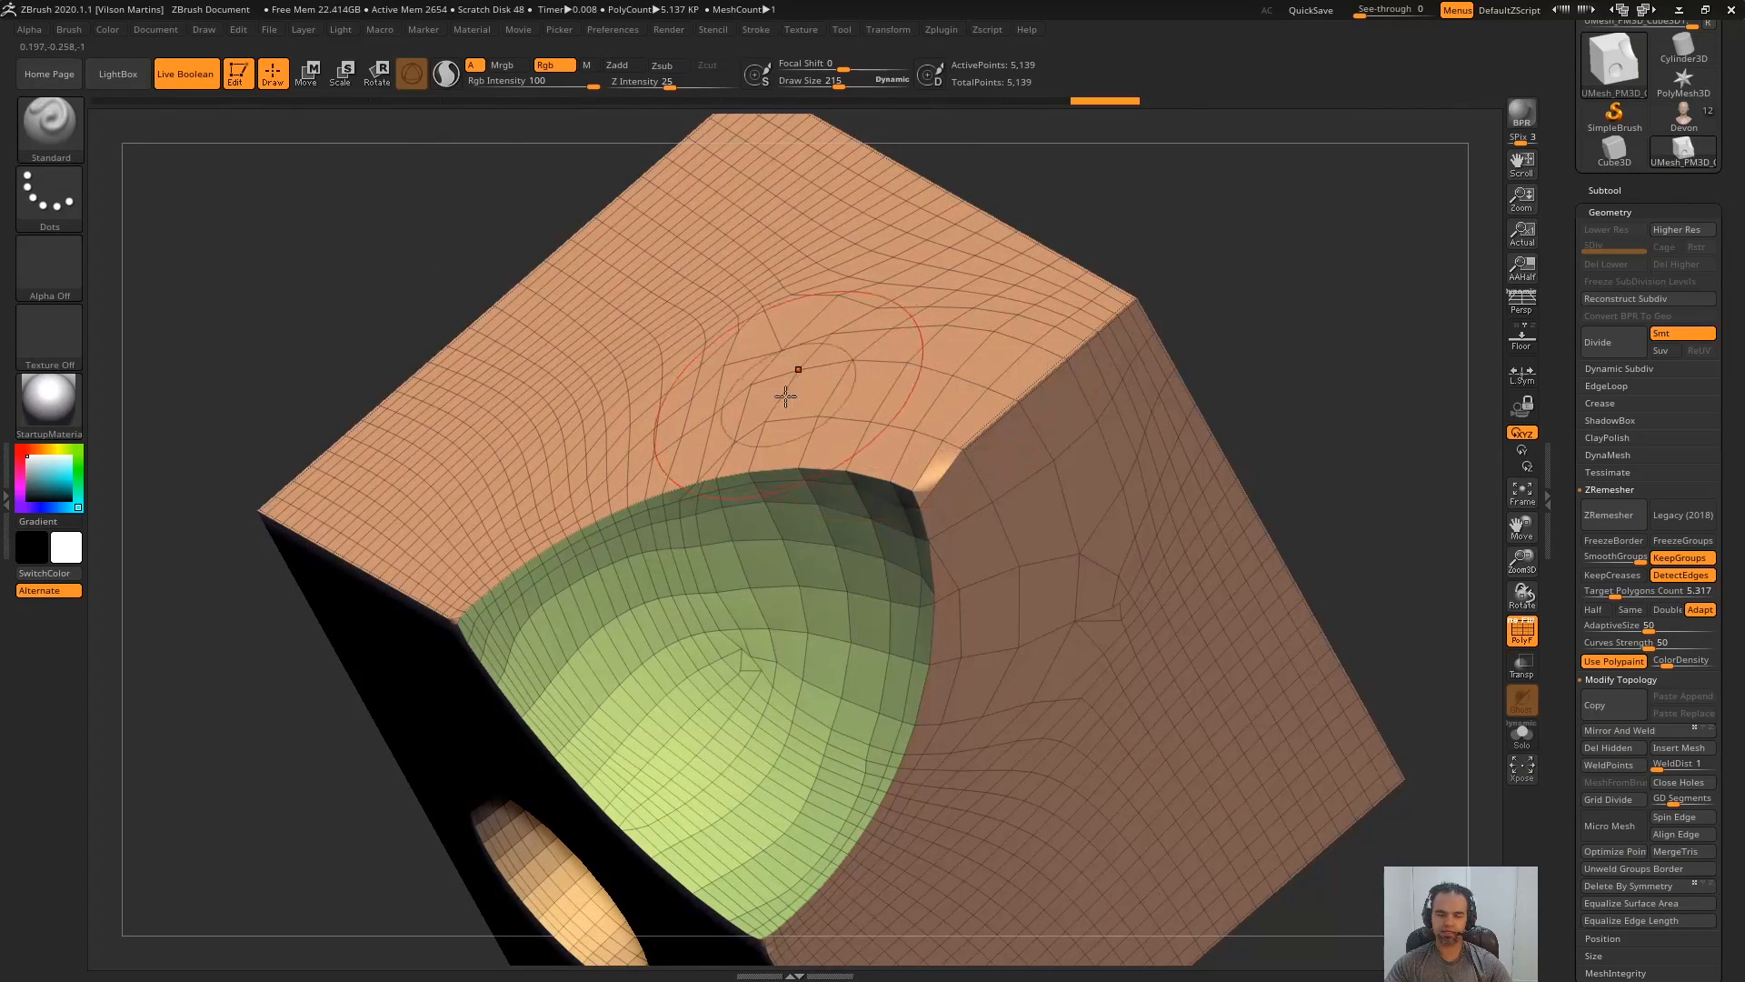
ctrl+right_drag(1009, 459, 1027, 364)
right_drag(1027, 363, 1495, 641)
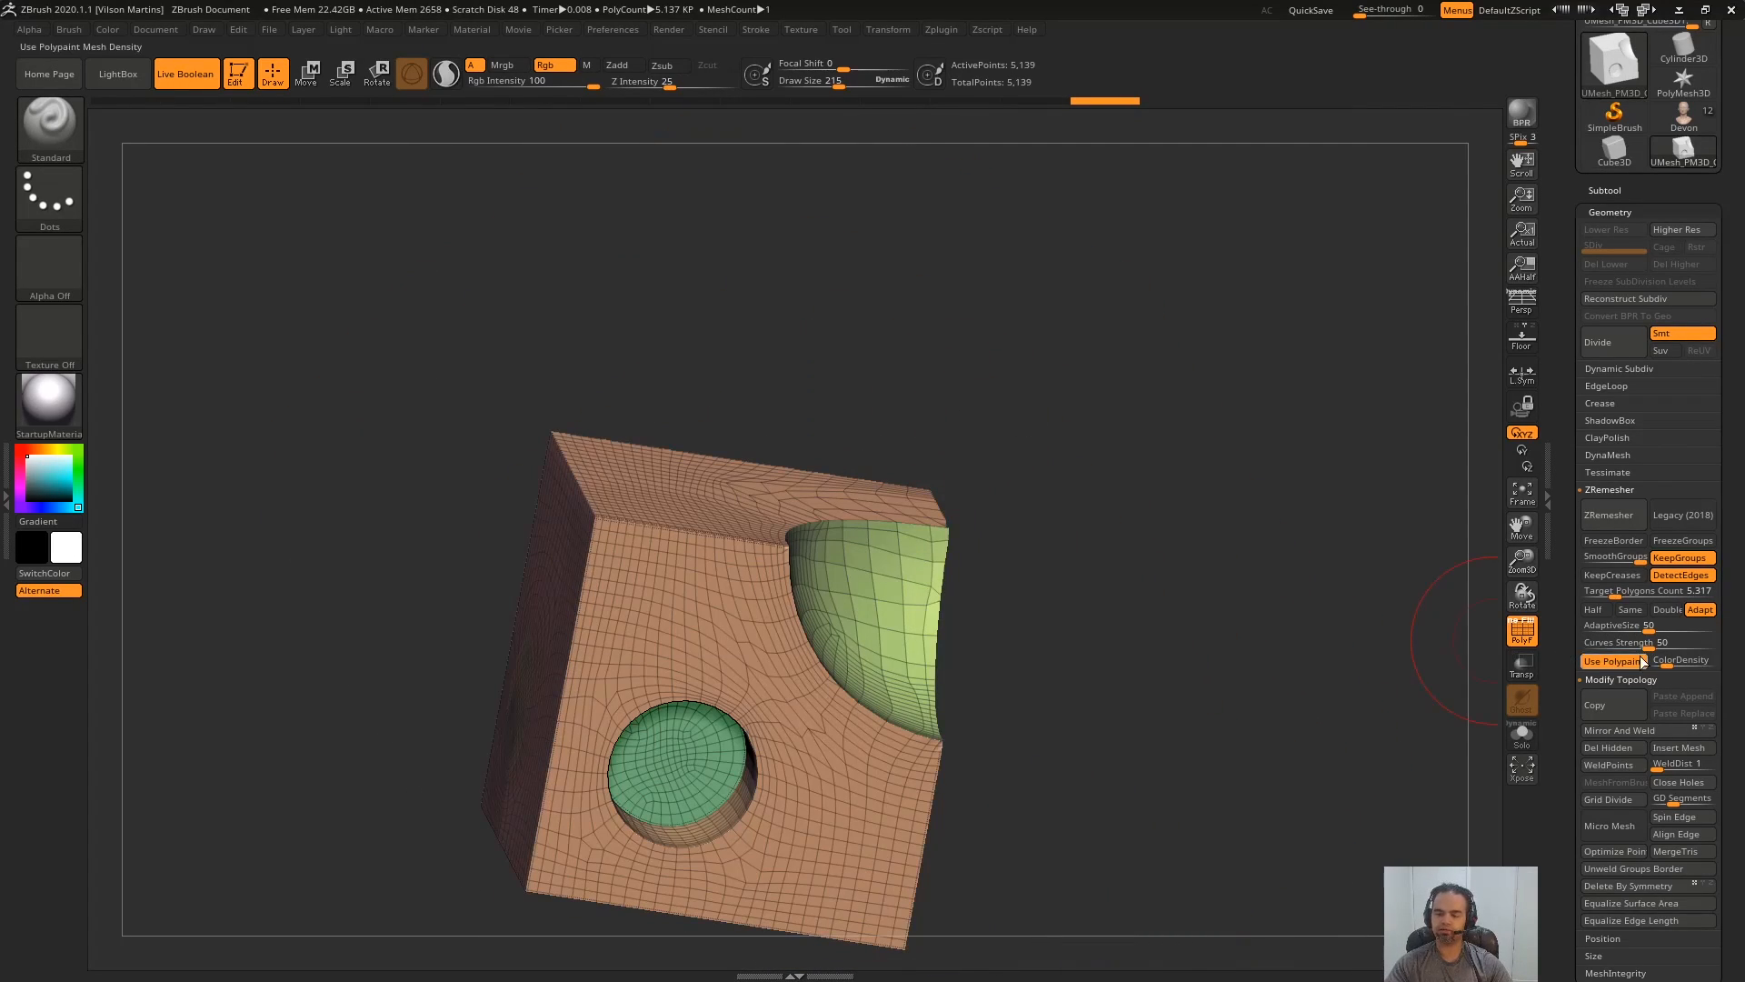
right_drag(1154, 530, 1029, 571)
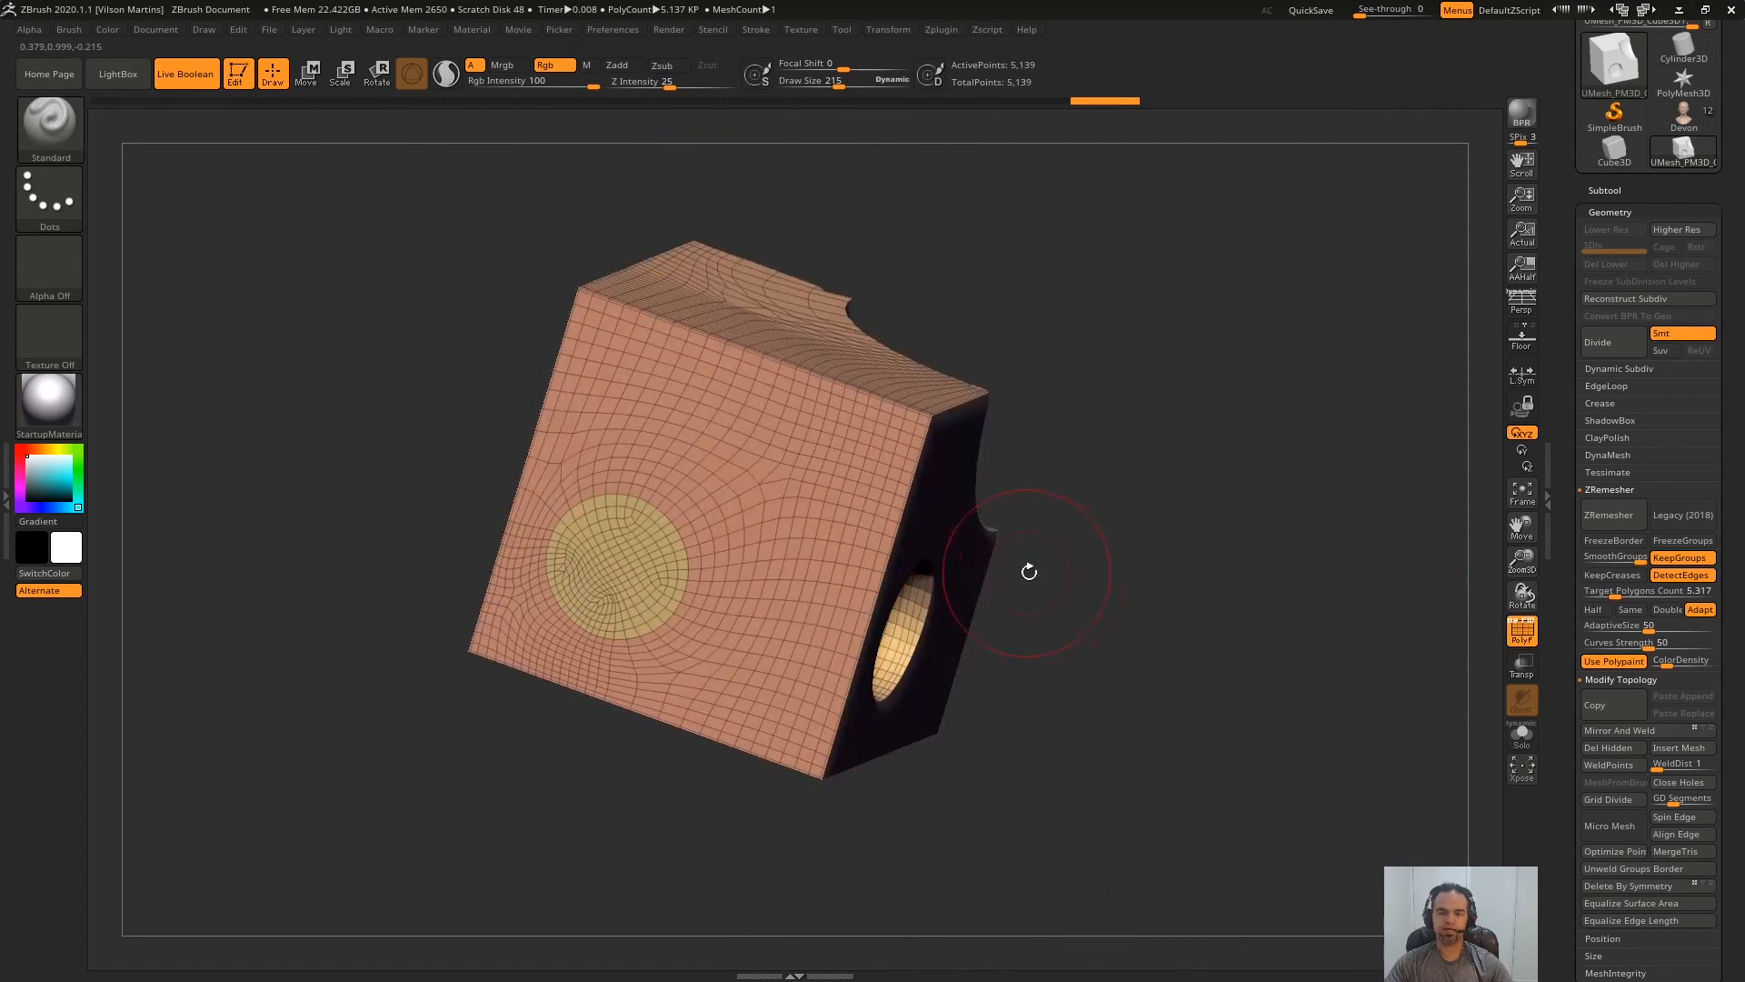
- Undo the remesh to restore the painted cube with both its red and cyan patches
key(ctrl+z)
key(ctrl+z)
mouse_move(1235, 520)
right_down()
mouse_move(1285, 588)
mouse_move(1195, 495)
right_up()
key(ctrl+shift+z)
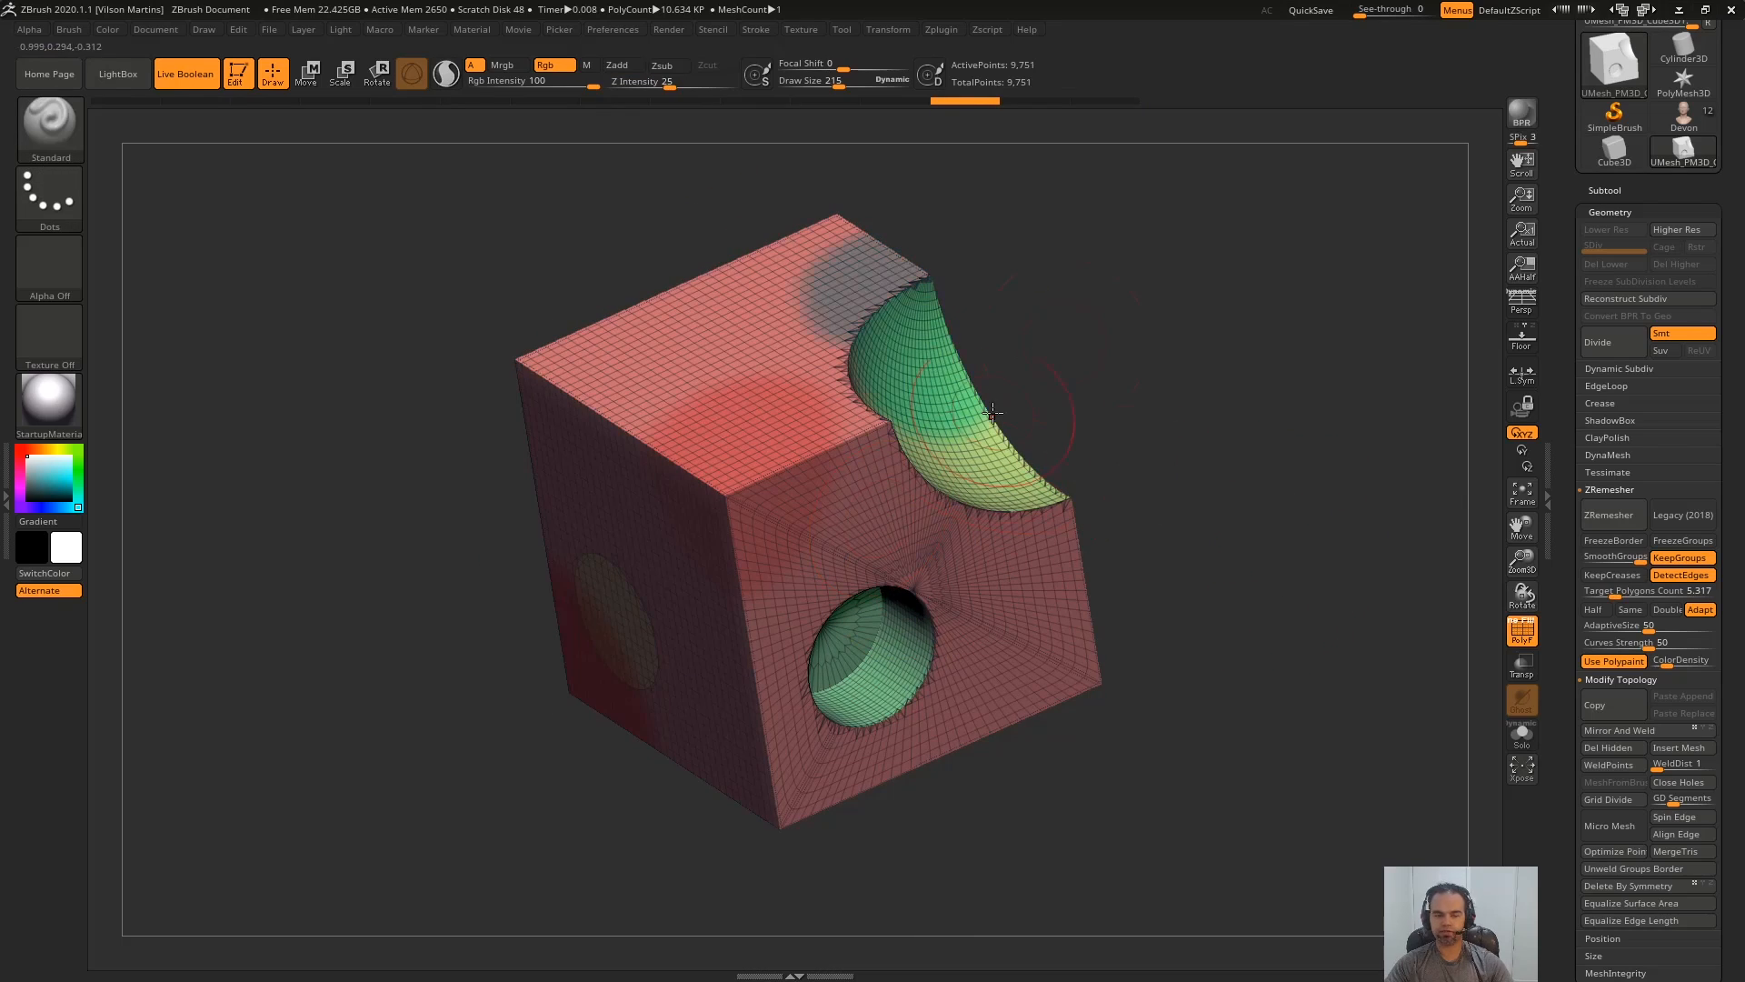
key(shift+f)
key(shift+f)
- Raise ColorDensity to about 3.86 and paint a large red patch on the lower outer corner of the face with the hole
drag(1669, 665, 1729, 668)
key(shift+f)
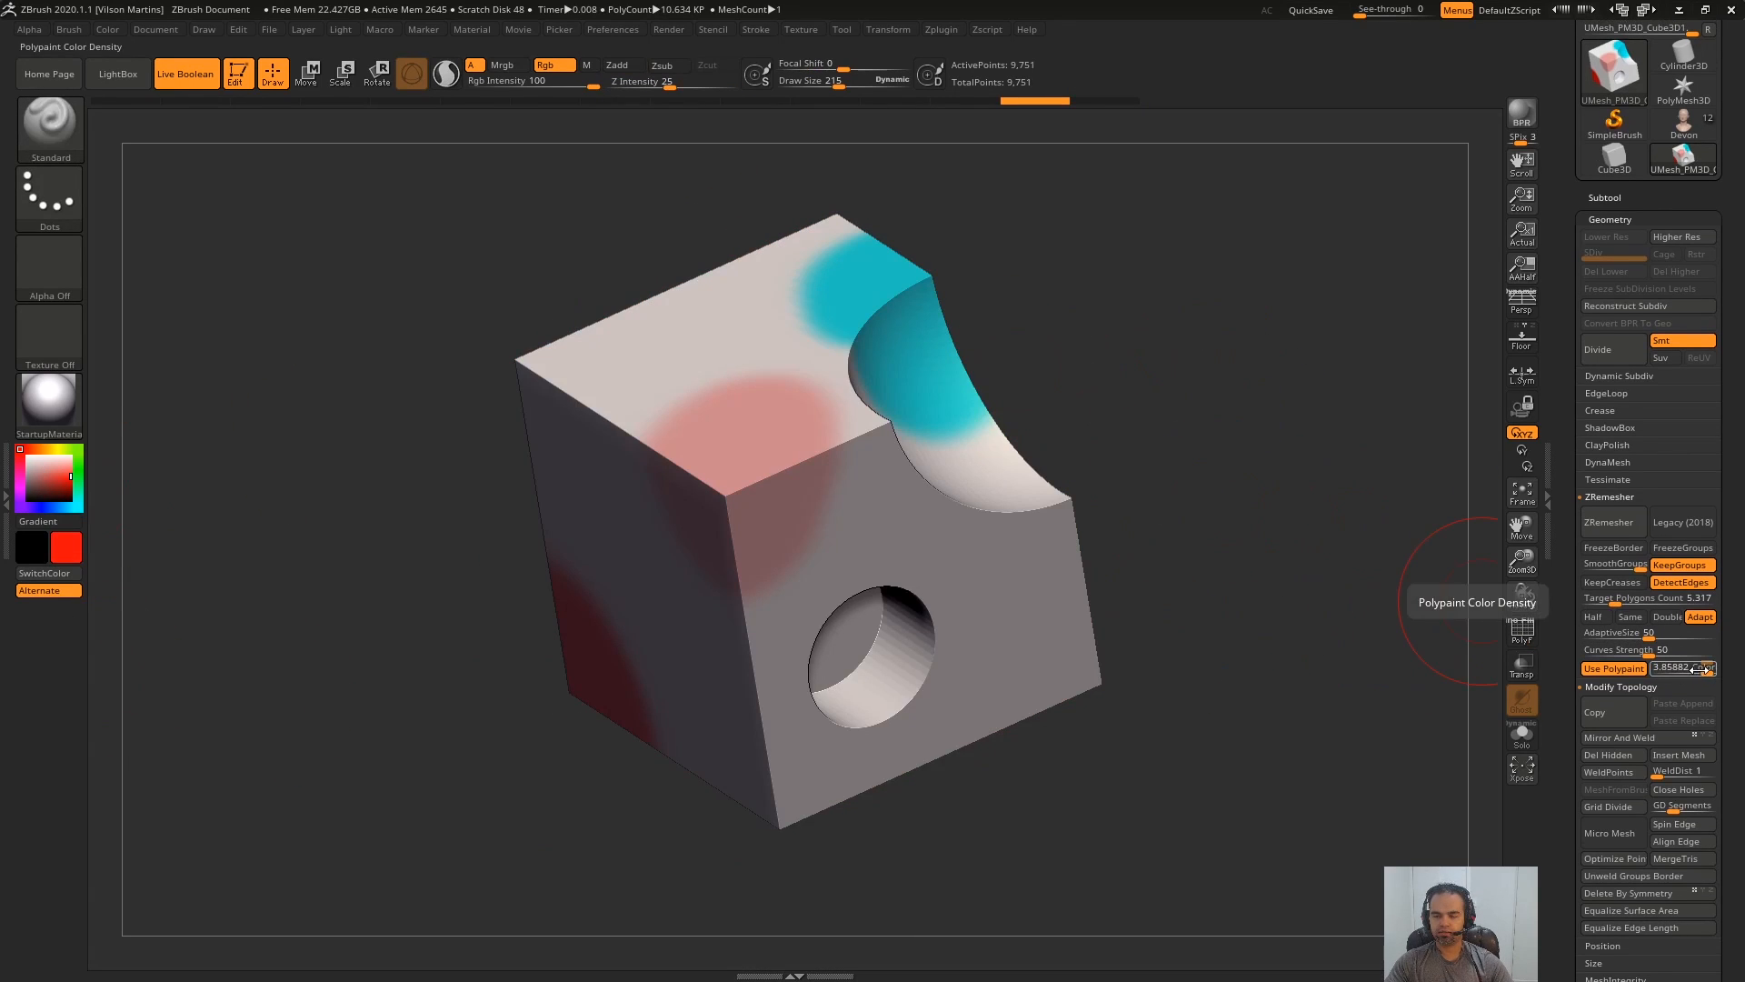
click(1677, 687)
mouse_move(1064, 677)
right_down()
mouse_move(954, 592)
mouse_move(991, 637)
right_up()
key(s)
mouse_move(1002, 636)
mouse_down()
mouse_move(1122, 646)
mouse_move(1098, 713)
mouse_up()
mouse_move(1098, 713)
right_down()
mouse_move(864, 713)
mouse_move(1110, 569)
mouse_move(1320, 545)
mouse_move(1286, 448)
mouse_move(1305, 433)
mouse_move(1006, 476)
right_up()
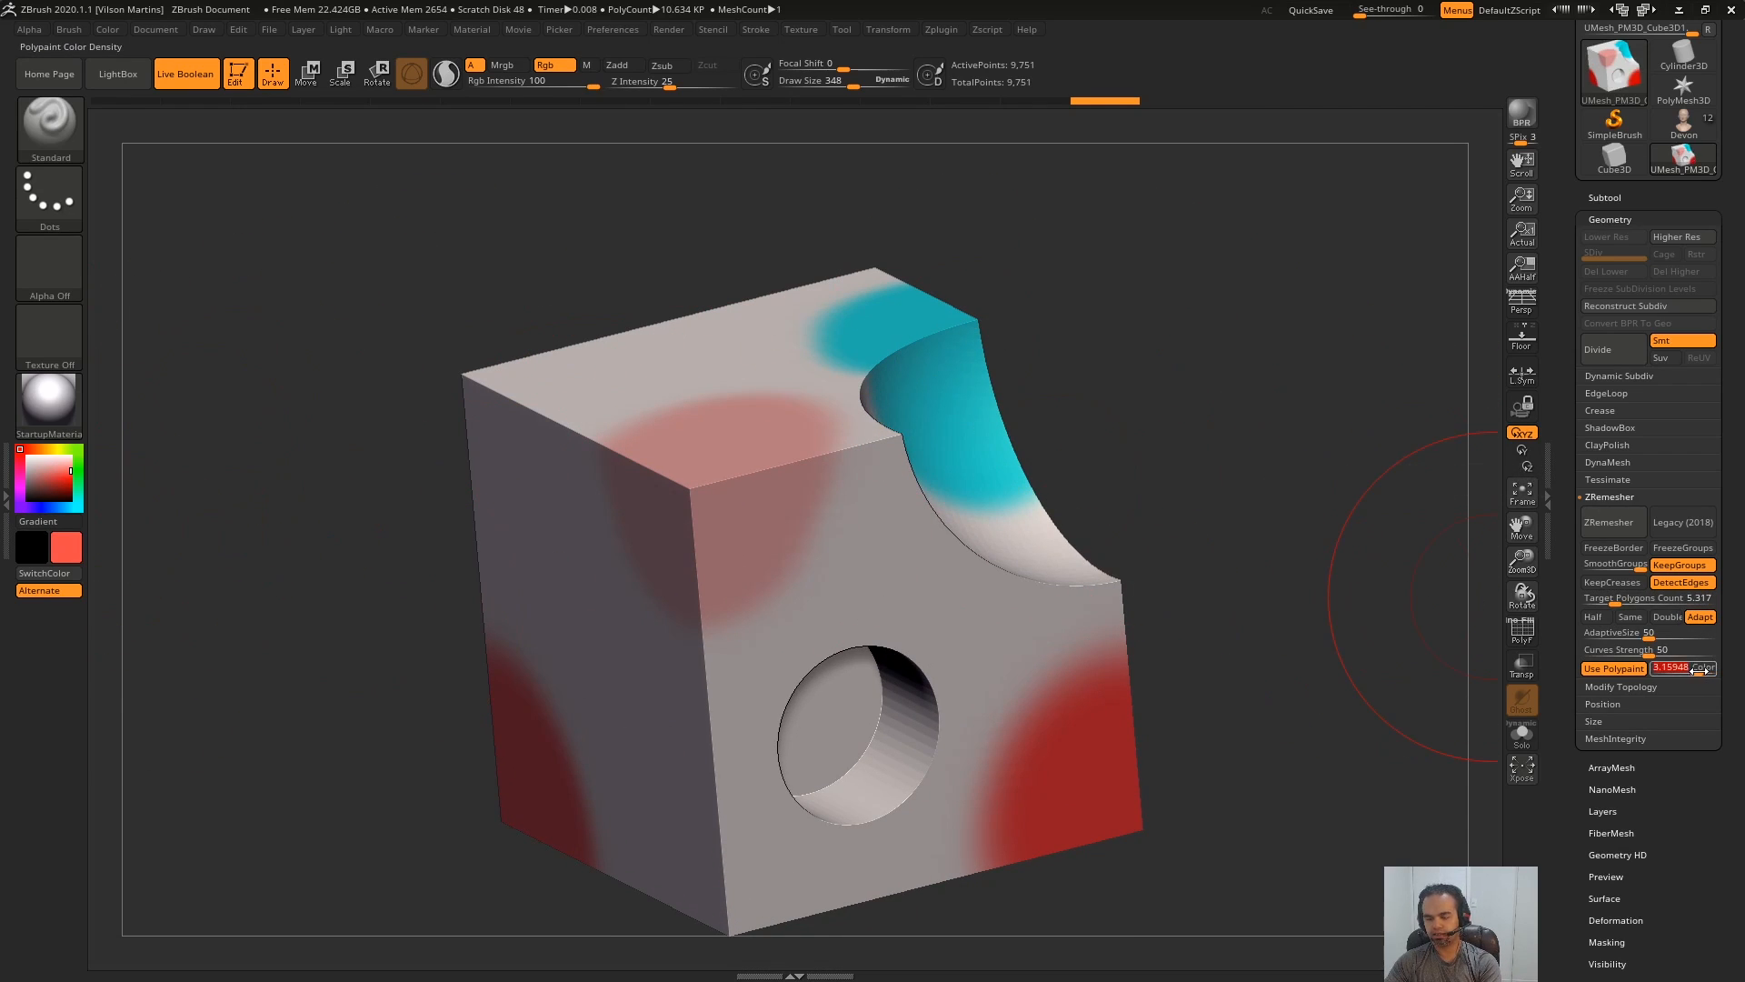
- Set ColorDensity to 2, try painting the front face with a manually picked orange, and undo the strokes
drag(1708, 670, 1692, 672)
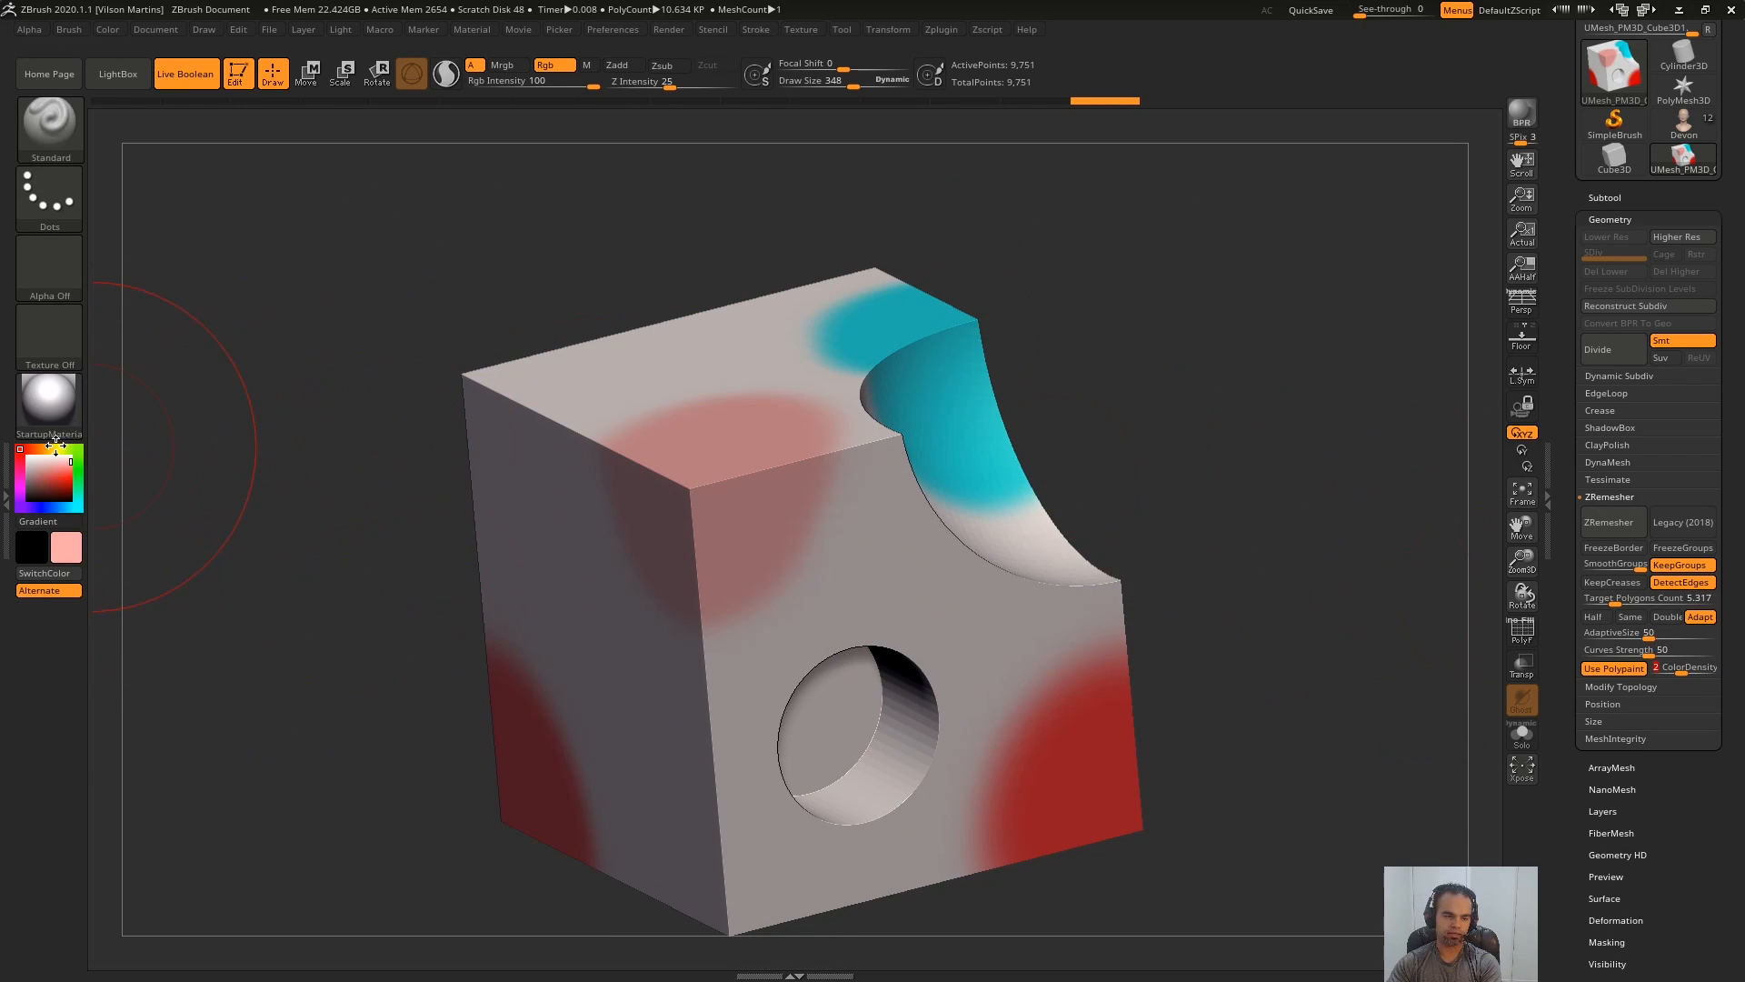
click(50, 449)
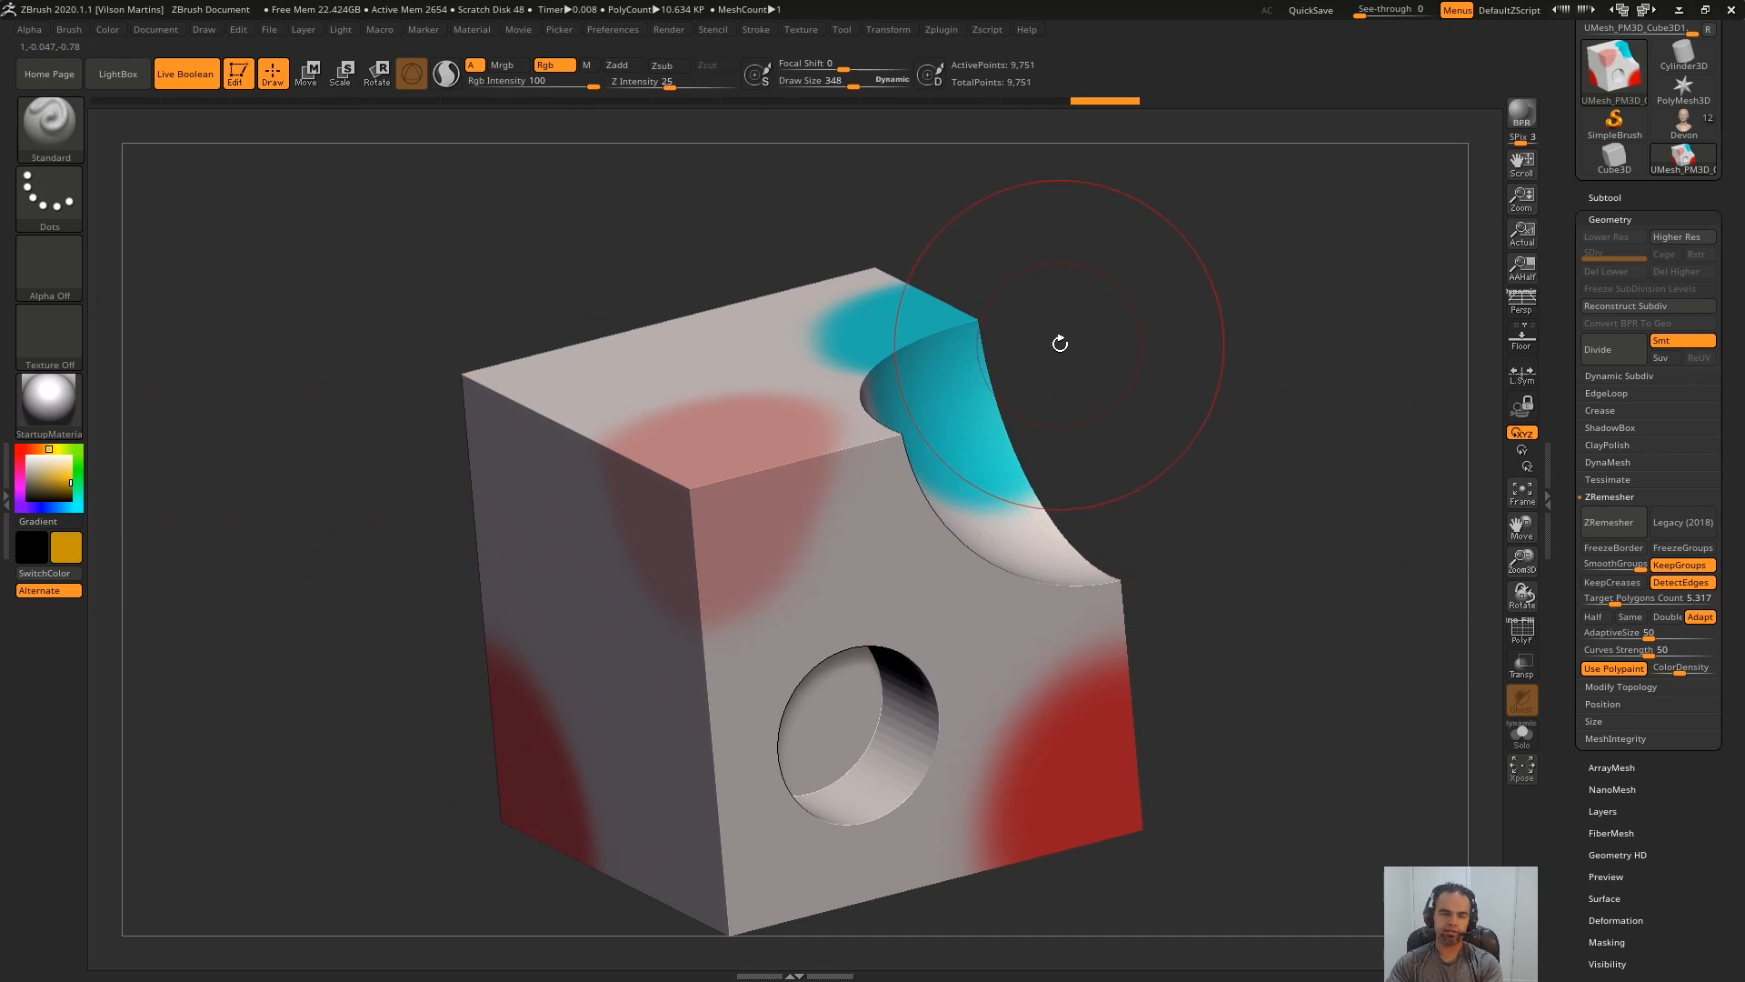
mouse_move(873, 436)
mouse_down()
mouse_move(807, 472)
mouse_move(746, 564)
mouse_move(721, 499)
mouse_up()
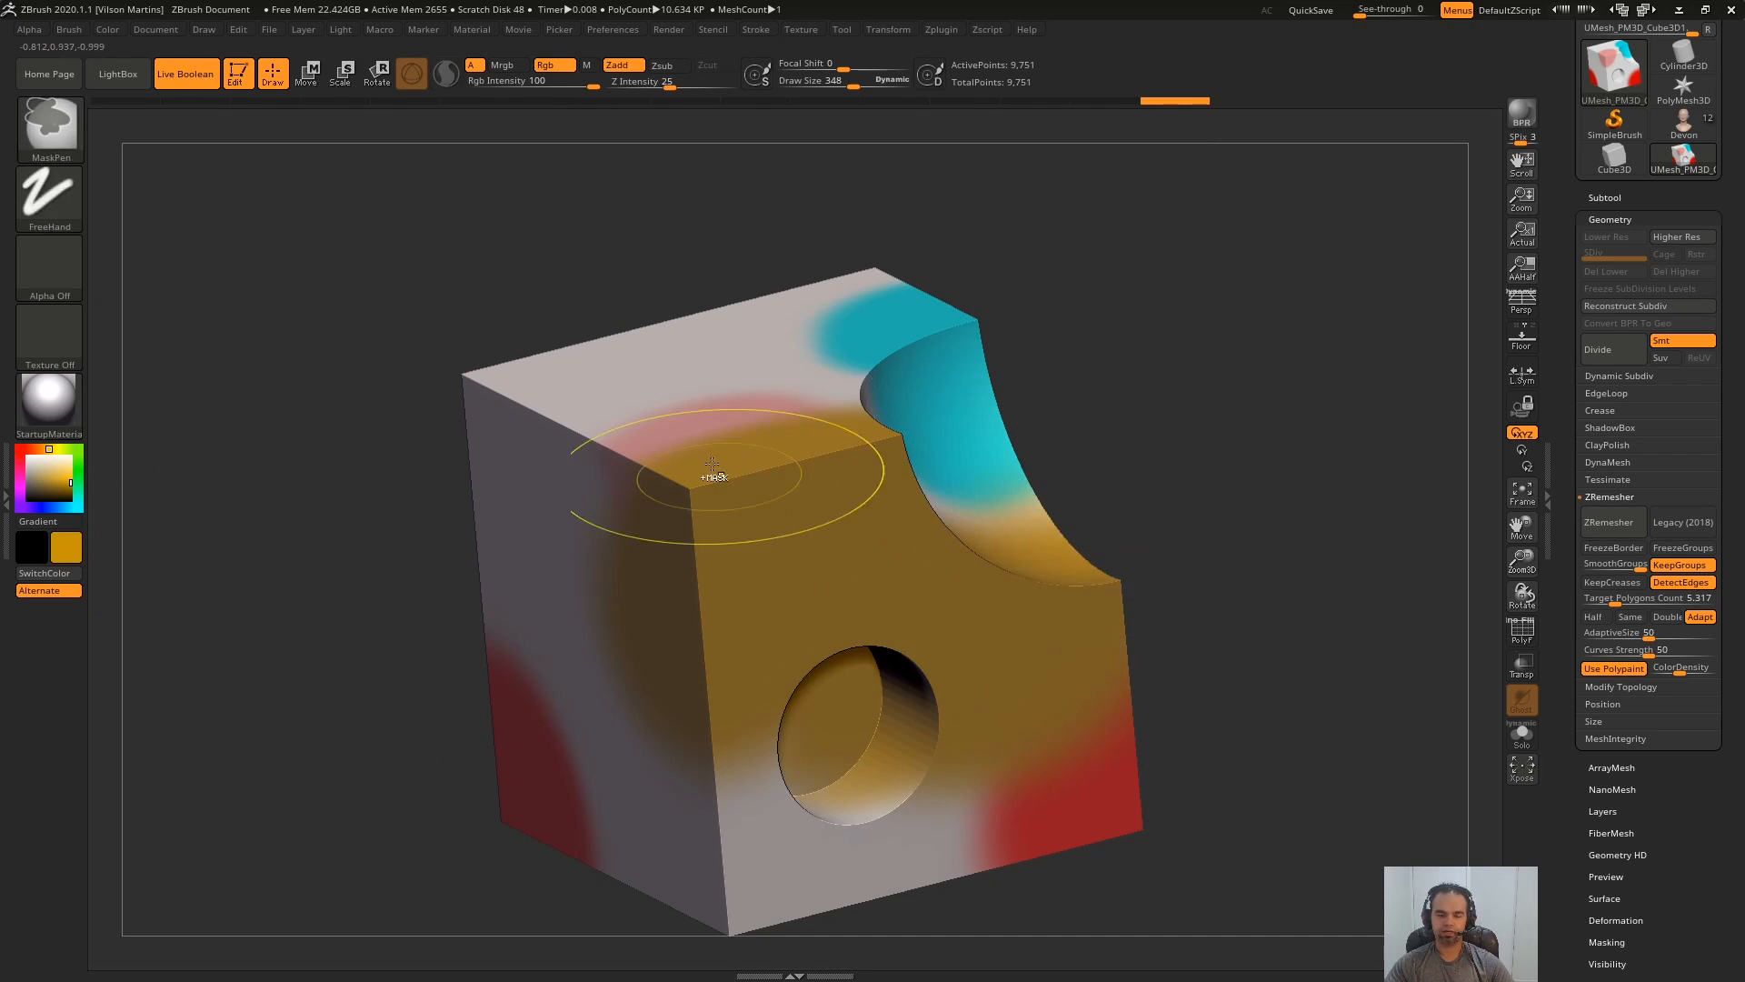
key(ctrl+z)
key(ctrl+z)
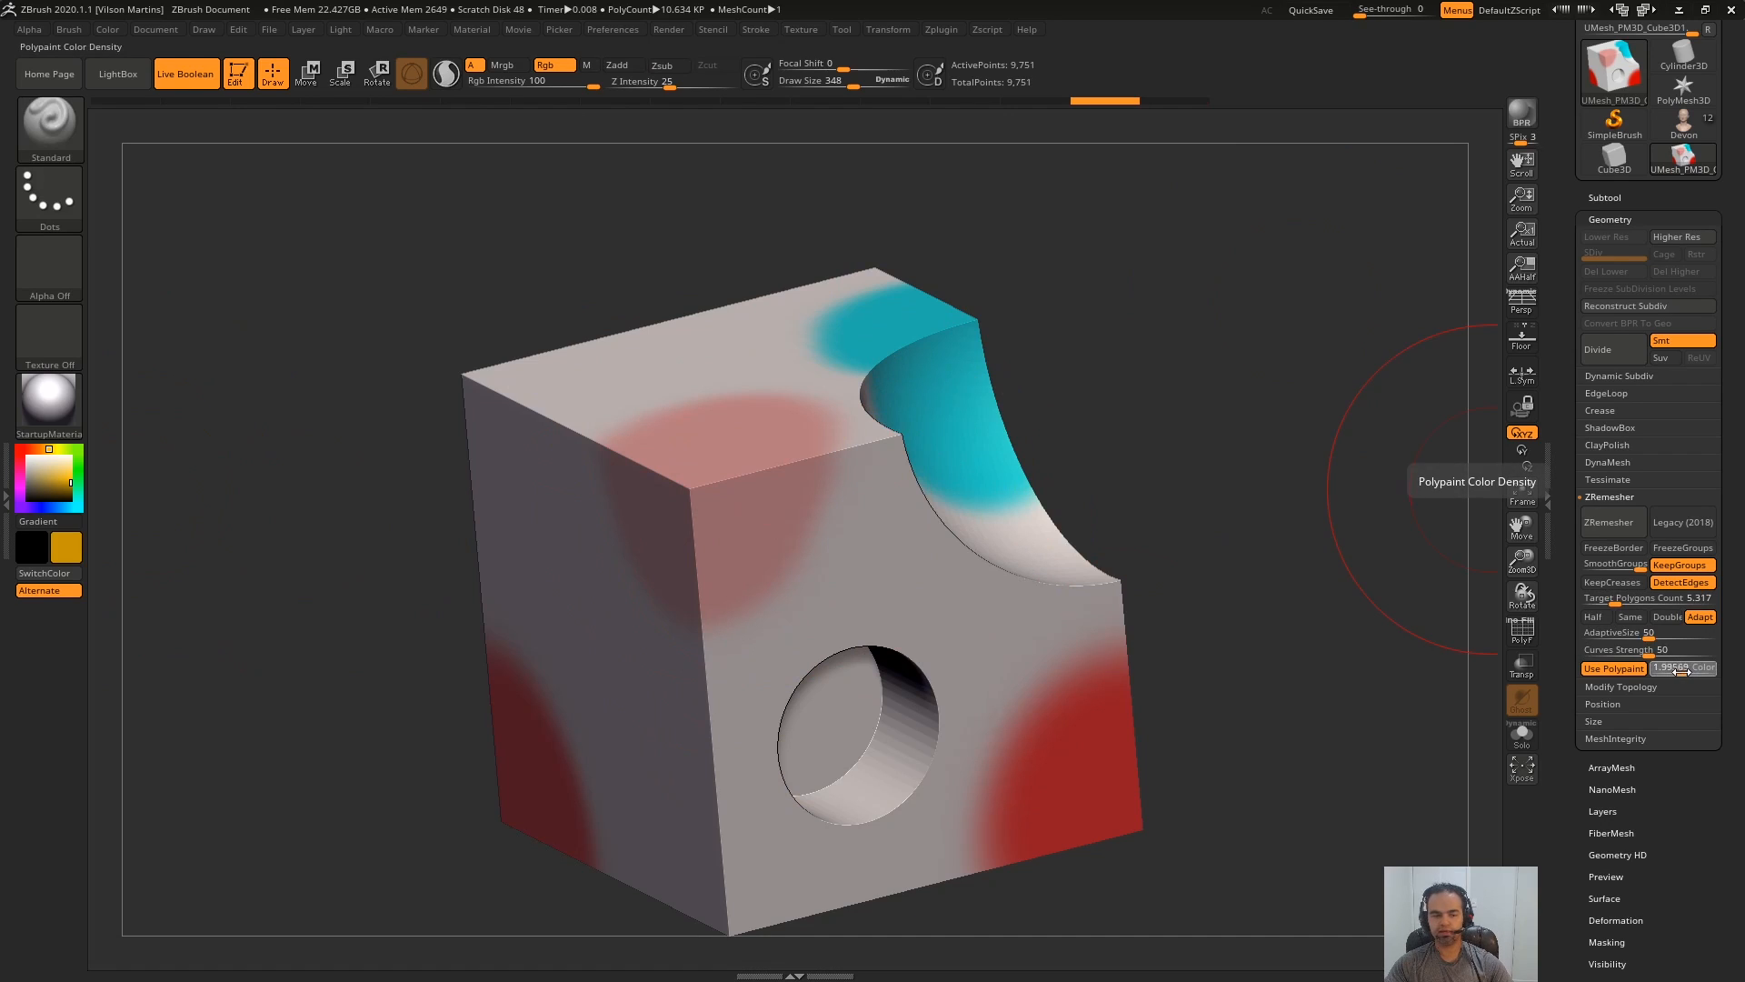
- Sweep ColorDensity up past 3 and down to its cyan low end, with the polyframe shown on the cube
drag(1681, 671, 1681, 672)
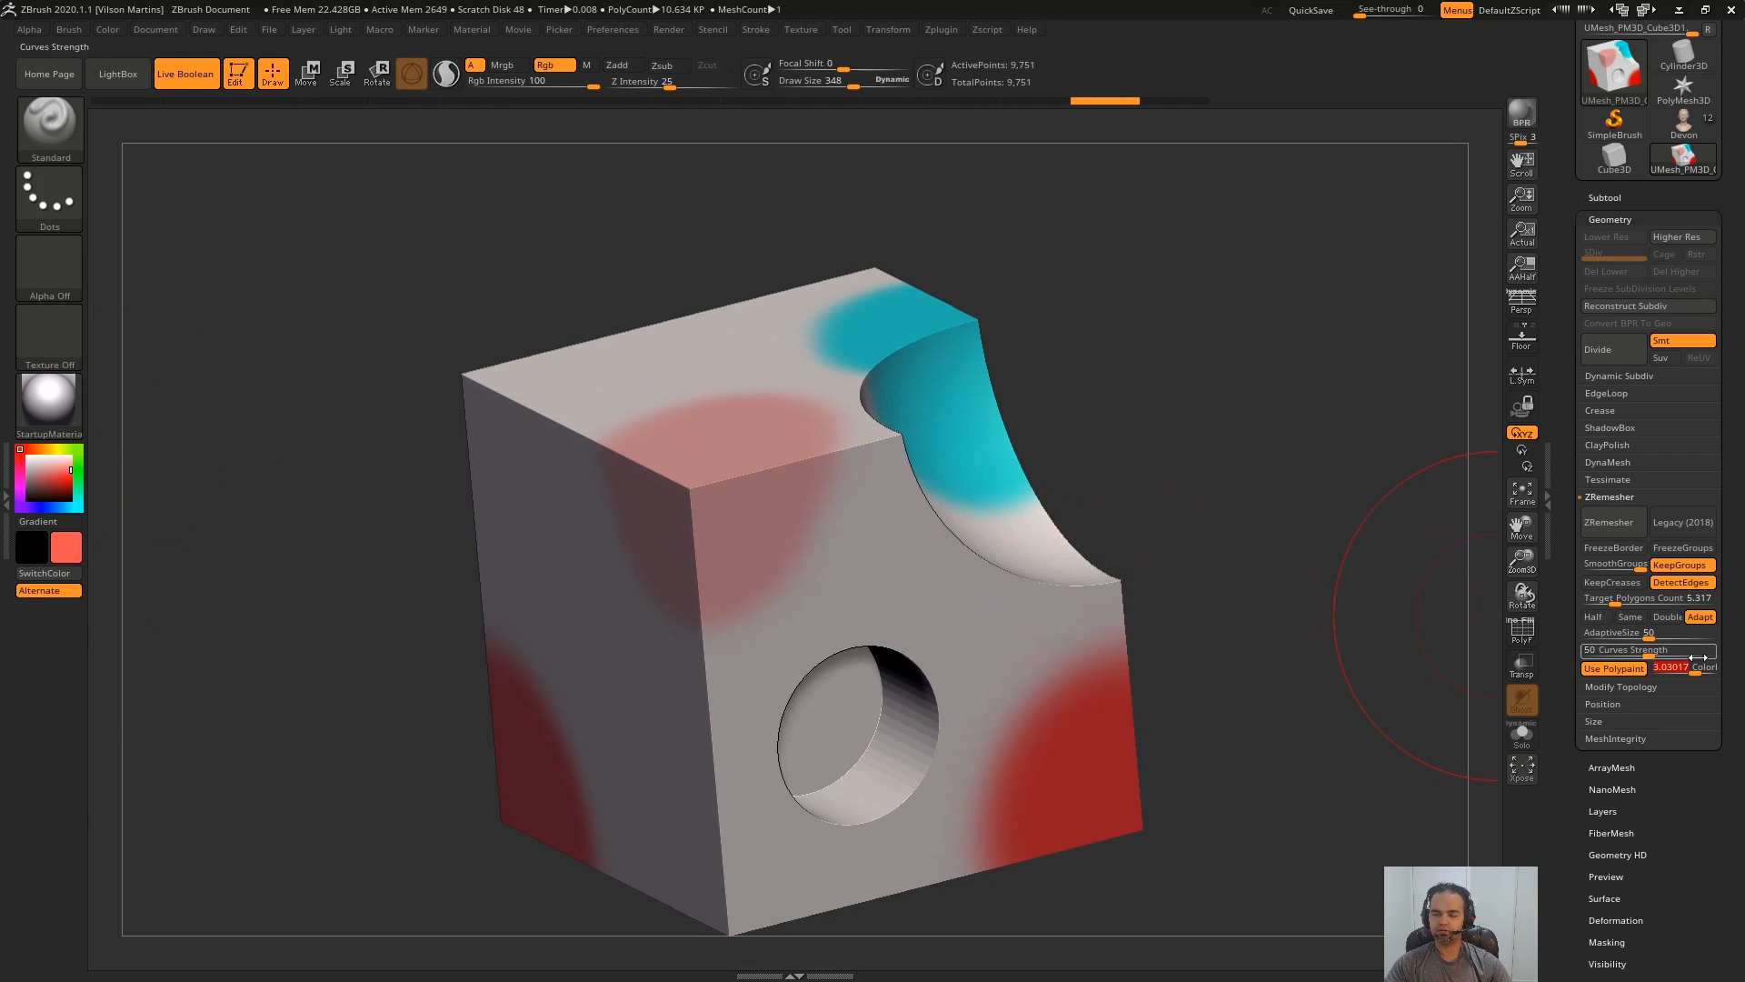
drag(1726, 682, 1670, 662)
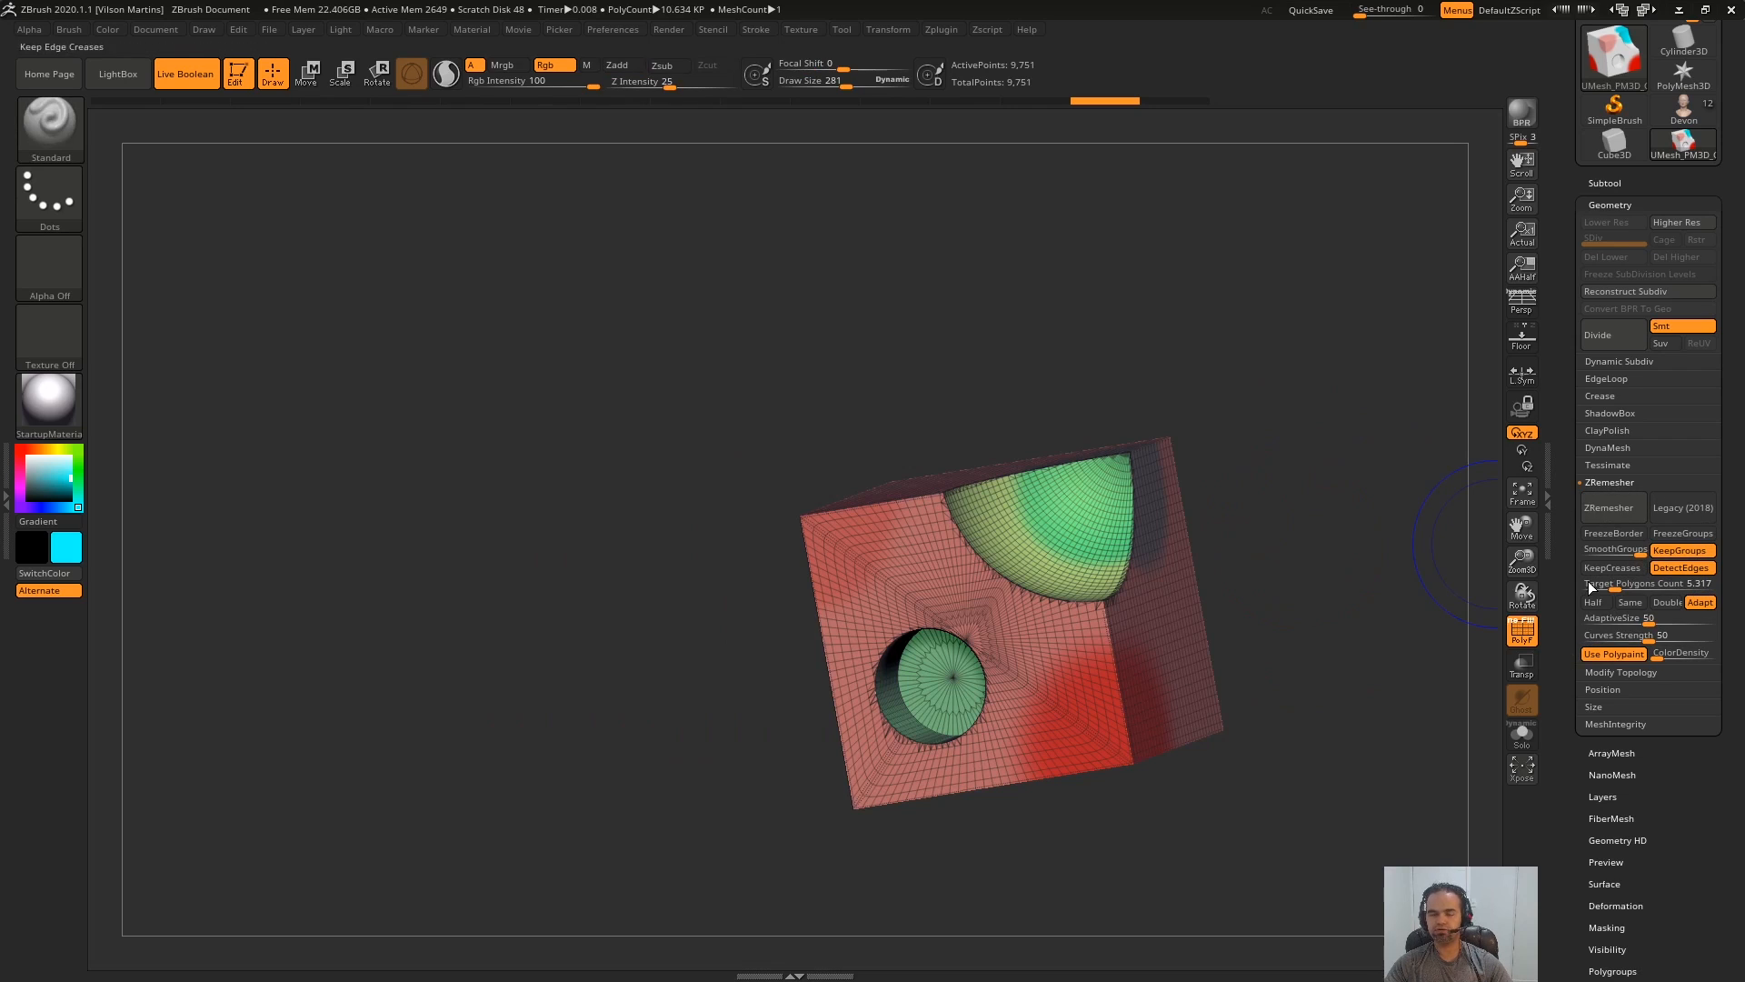
right_drag(1046, 527, 1109, 582)
ctrl+right_drag(1109, 581, 1040, 586)
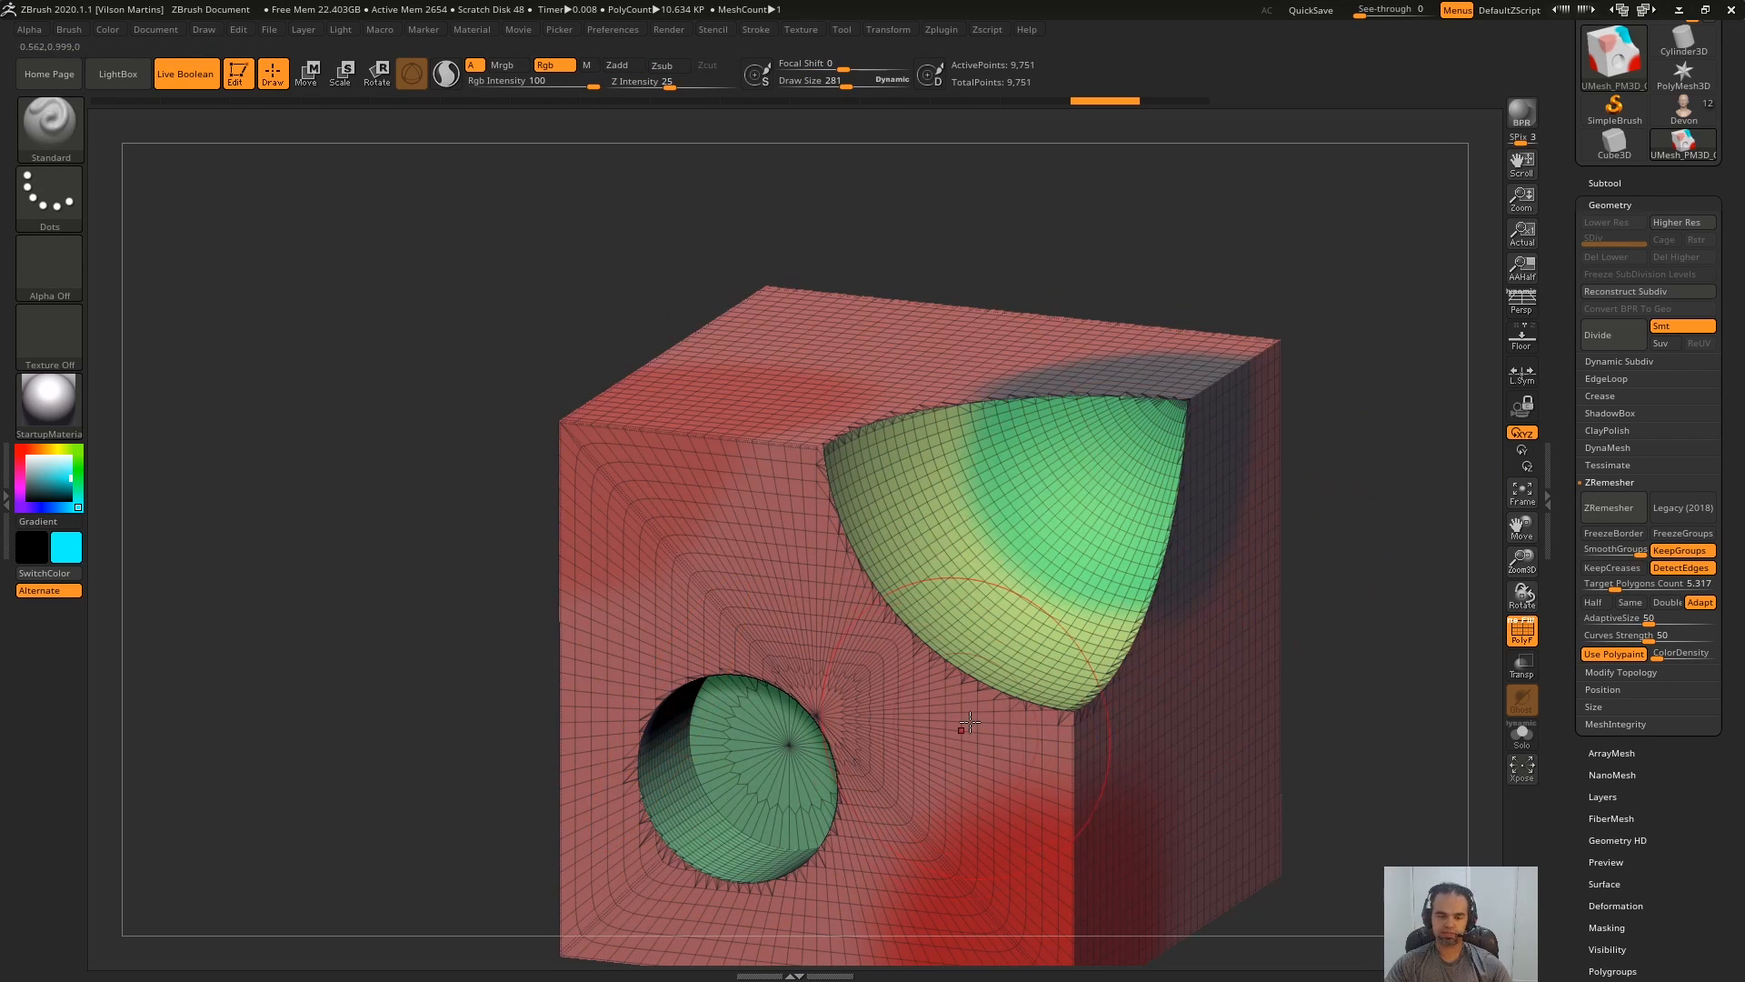
ctrl+right_drag(969, 723, 1317, 517)
- Toggle ZRemesher's FreezeBorder option on and back off for the painted cube
click(1618, 536)
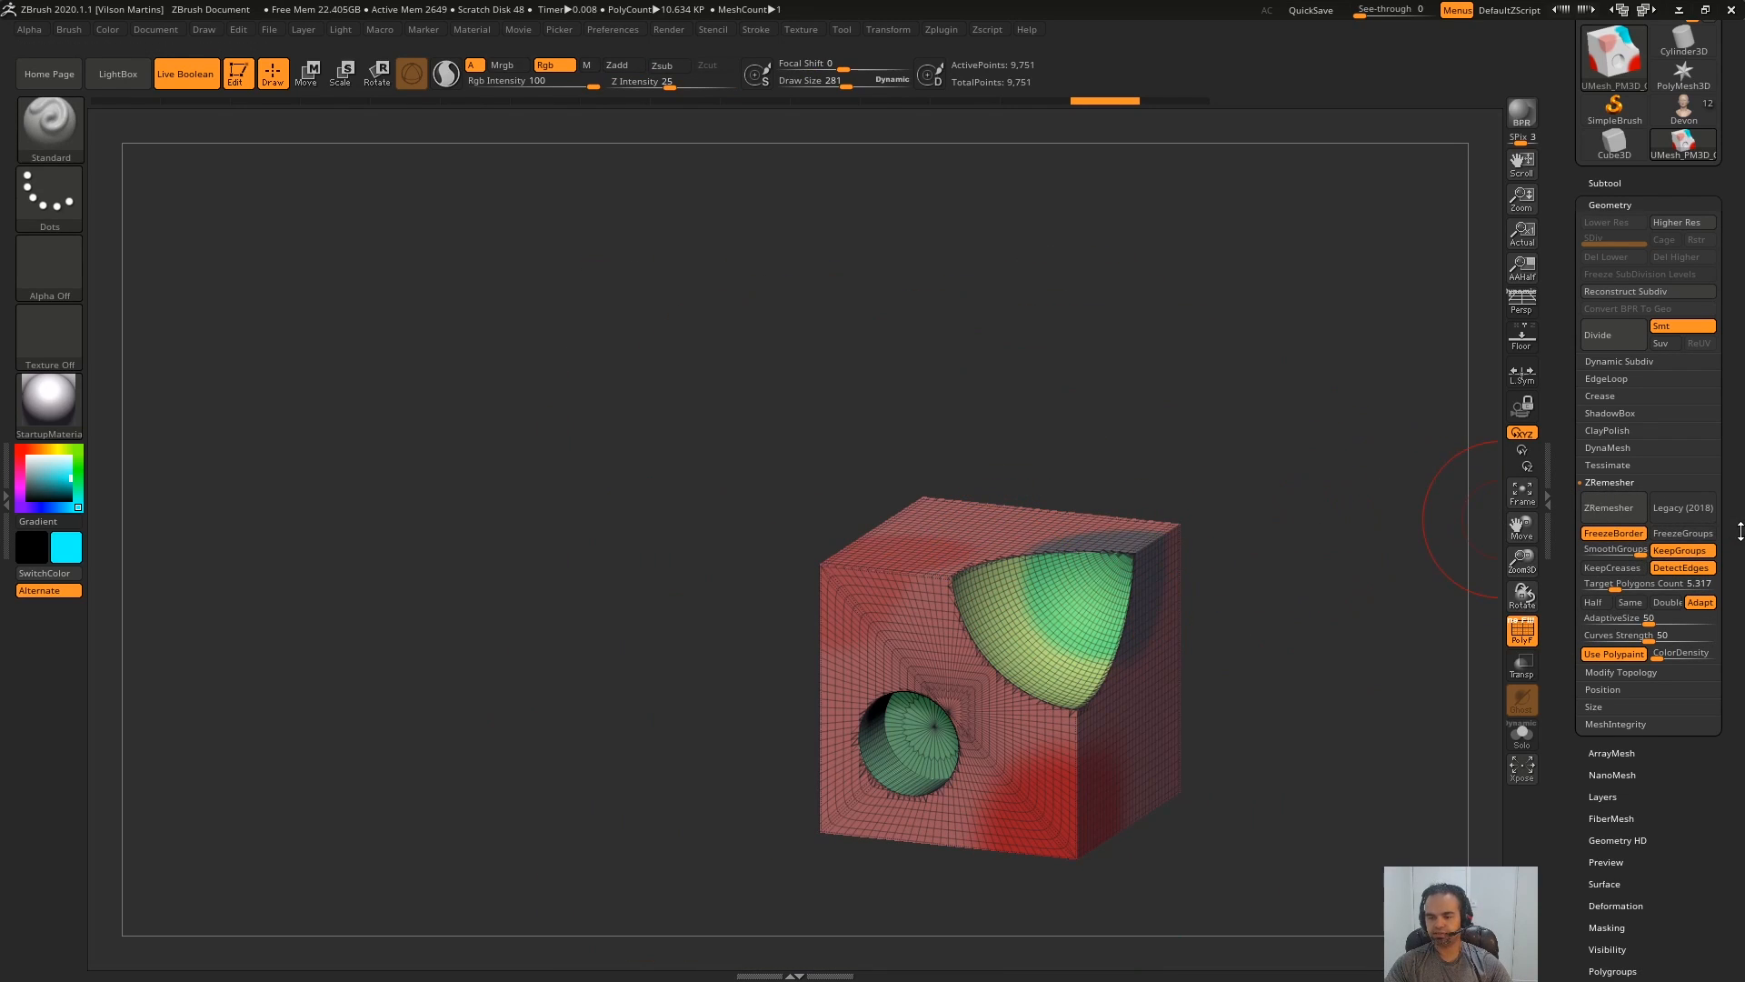
ctrl+right_drag(1464, 500, 1493, 548)
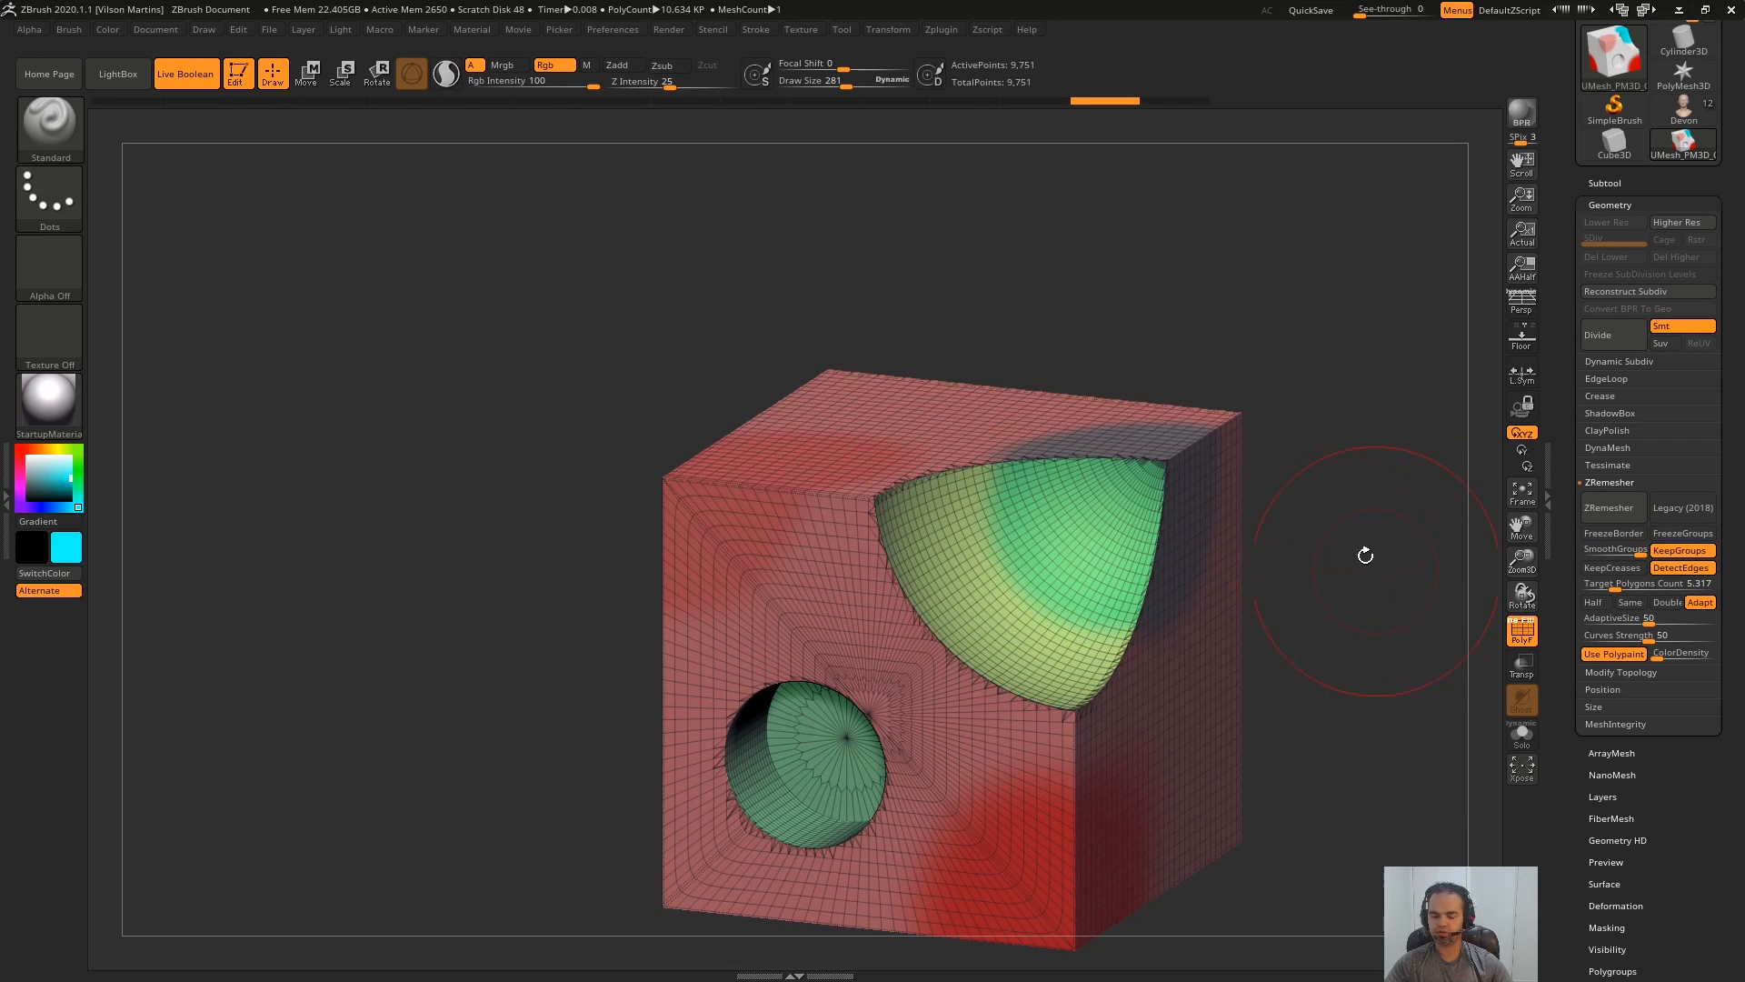
key(shift+f)
key(shift+f)
alt+right_drag(1354, 476, 1188, 494)
ctrl+right_drag(1237, 563, 1252, 523)
ctrl+right_drag(1291, 391, 1310, 426)
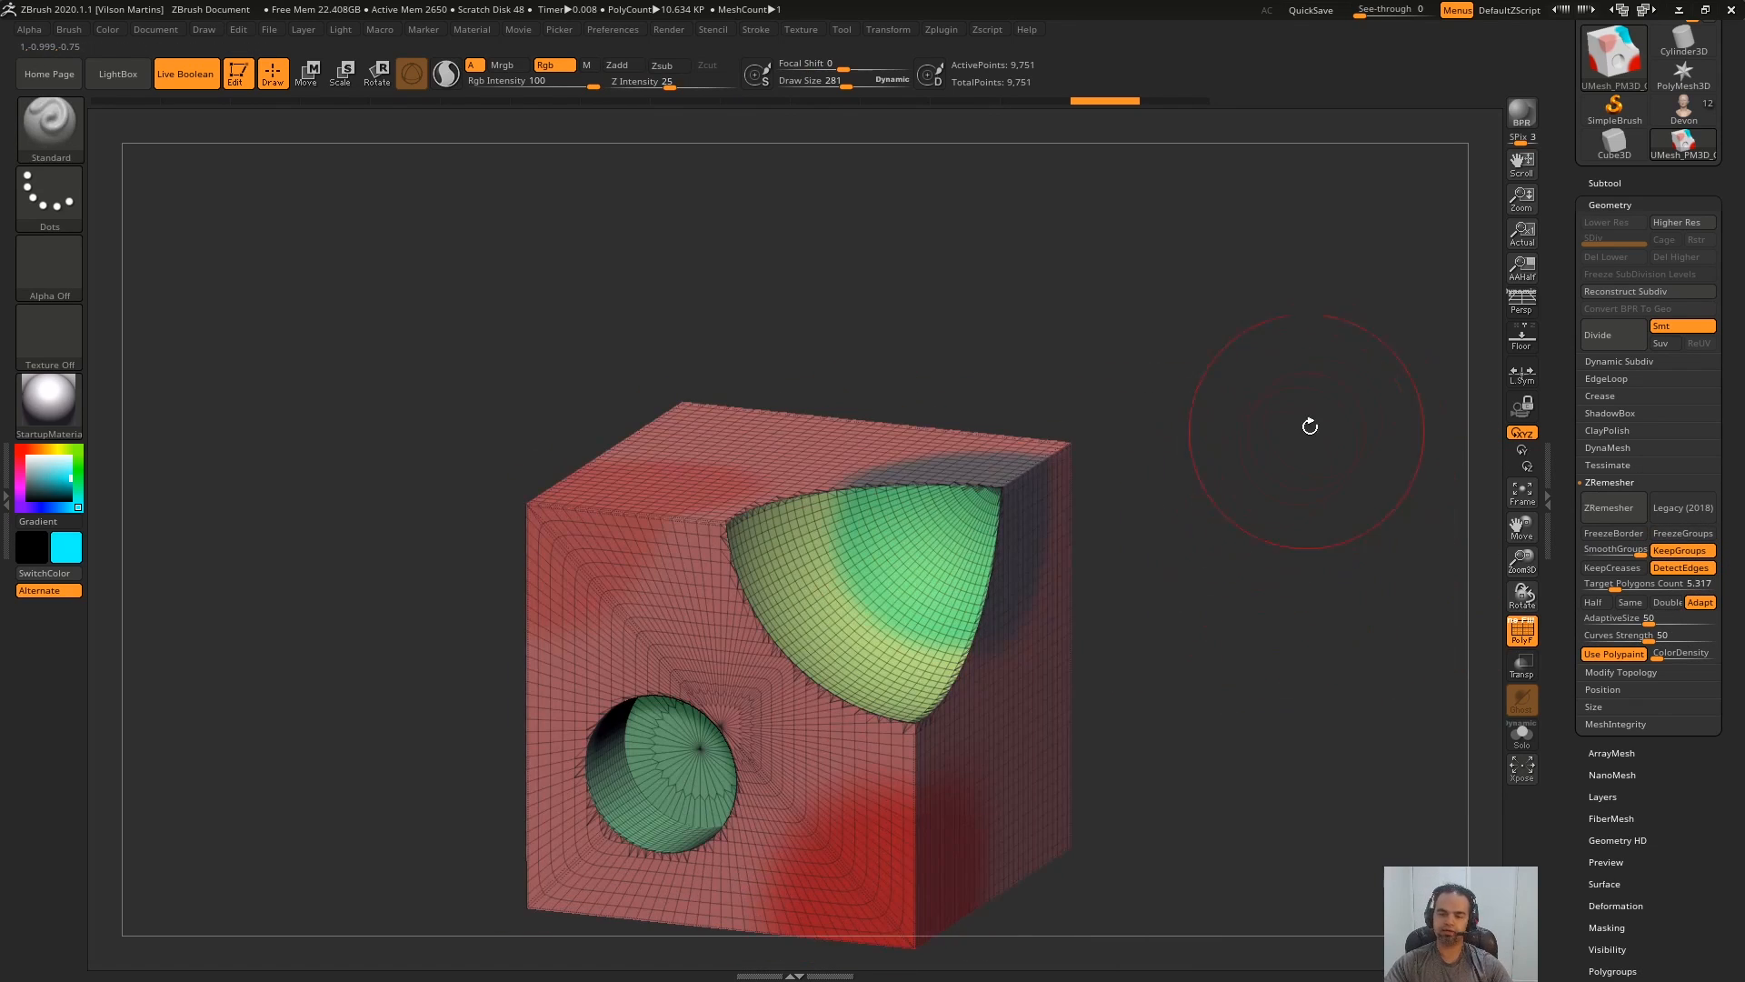
- Switch to the female head tool, isolate the bare head in Solo mode and frame its face with the polyframe shown
click(1680, 110)
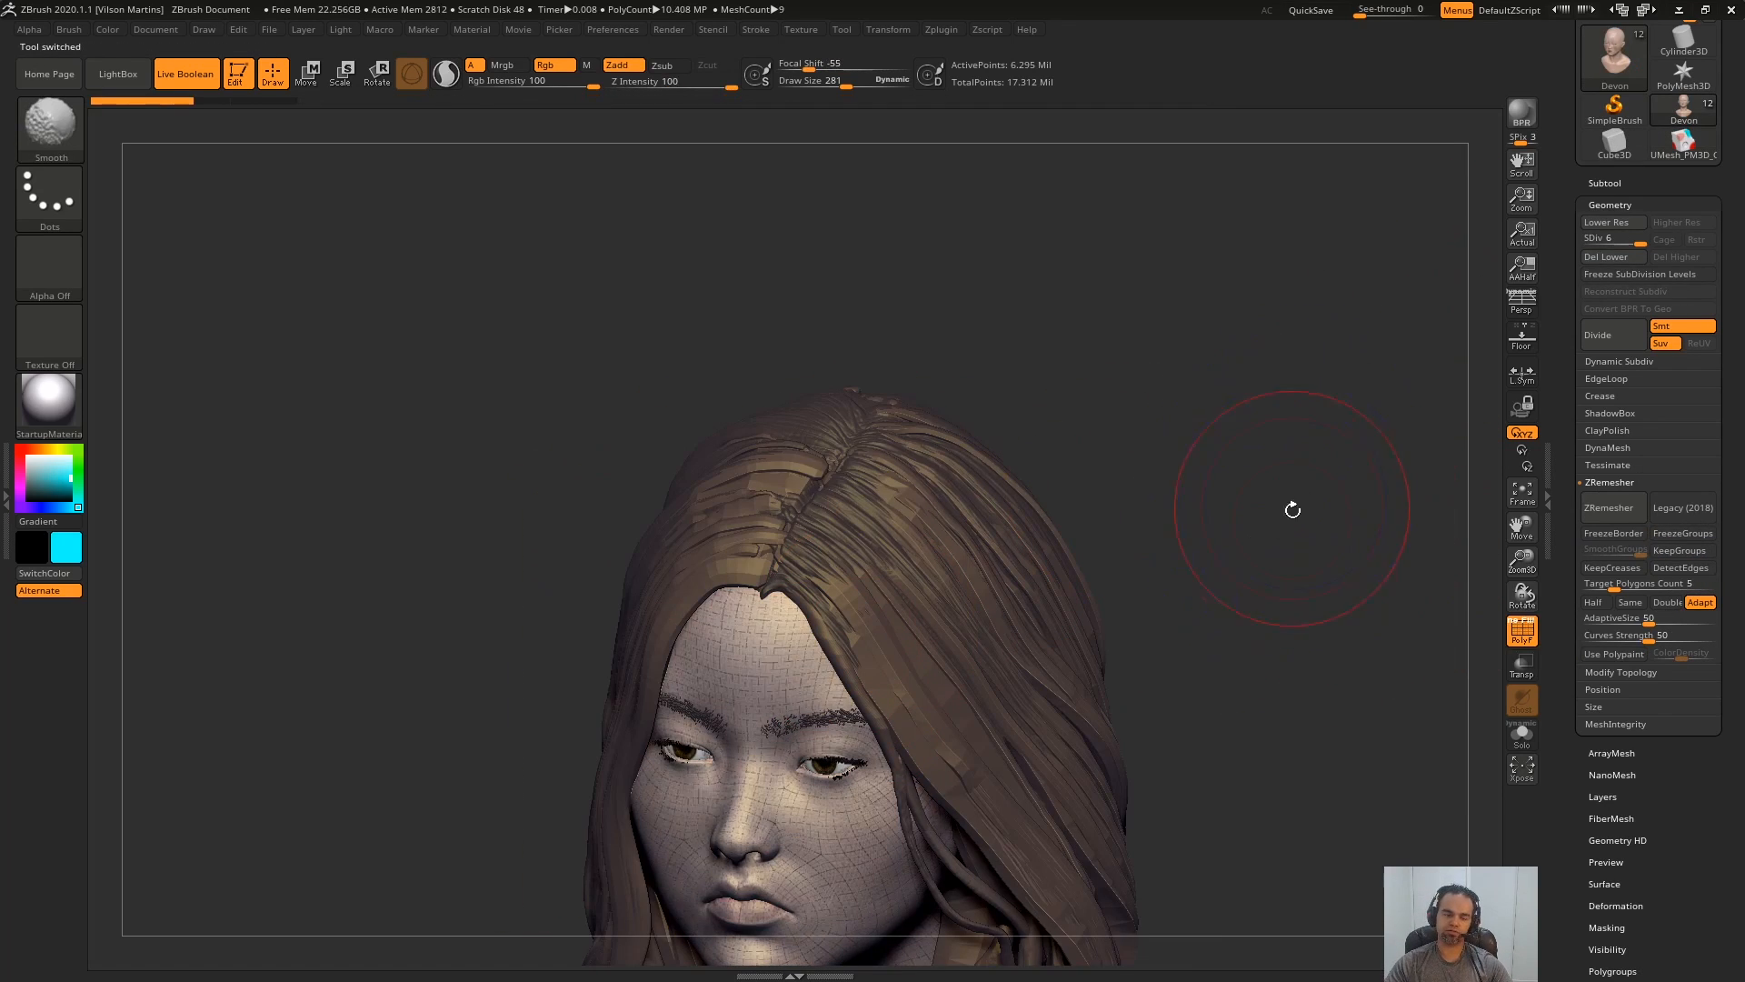
drag(1334, 721, 1188, 530)
key(alt+s)
key(shift+f)
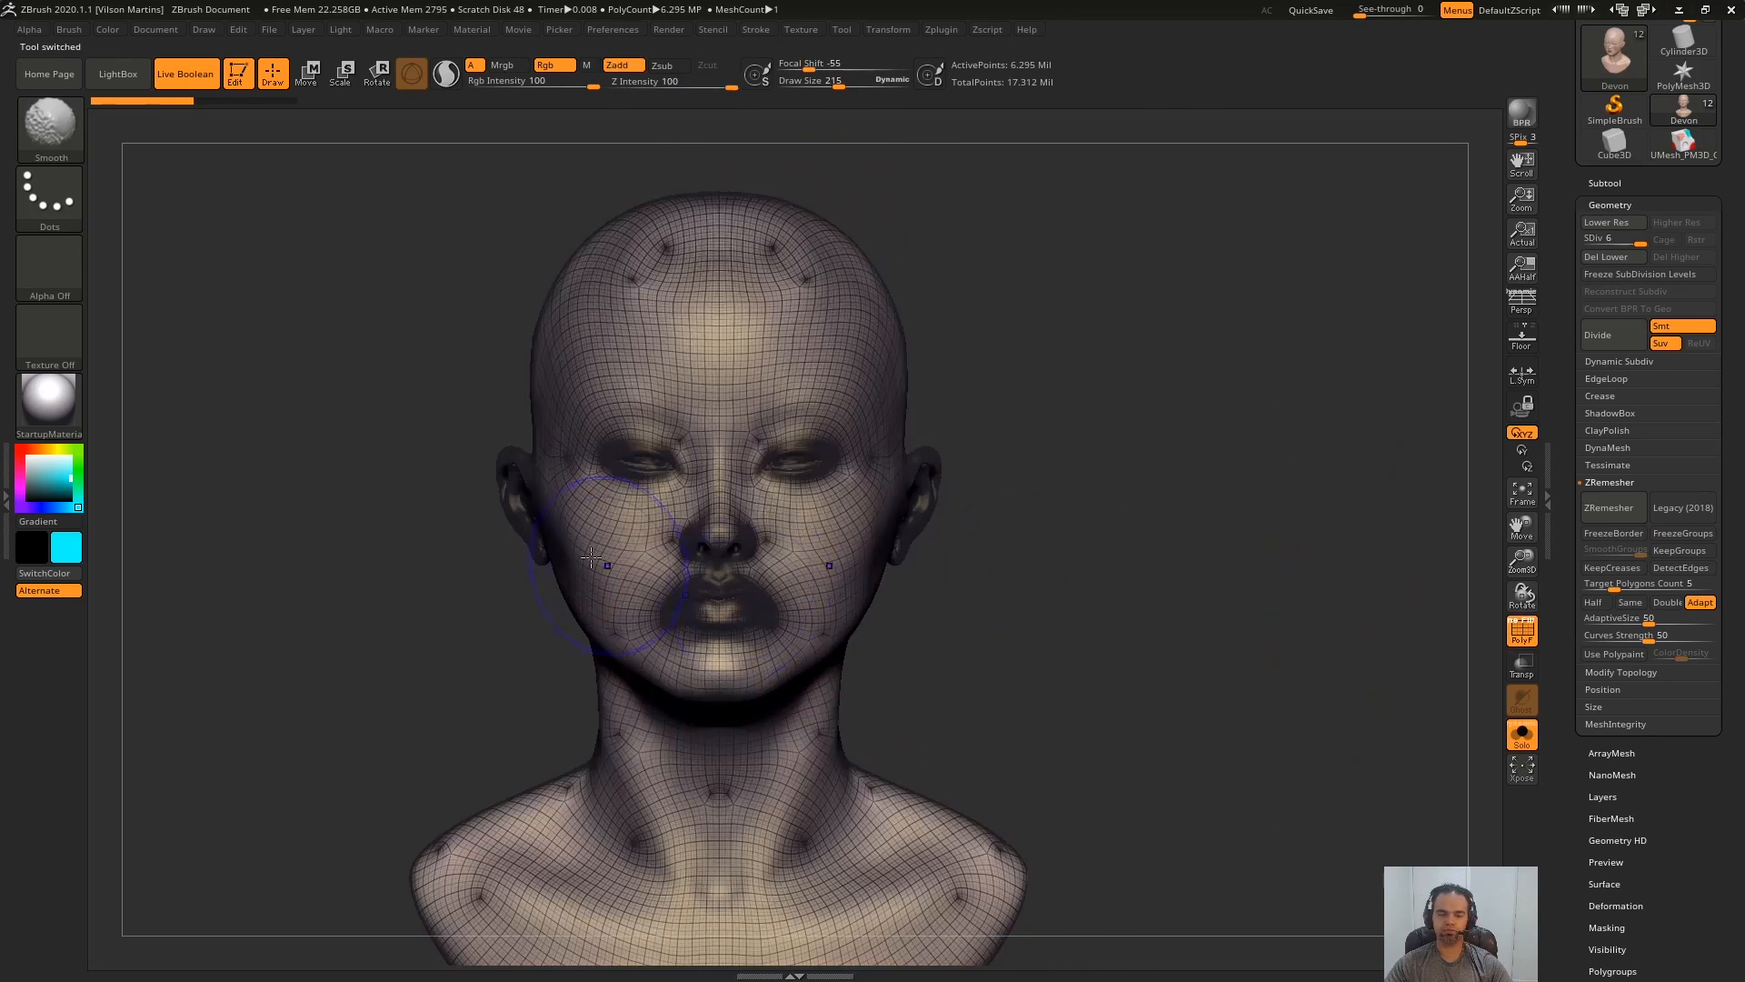
mouse_move(1072, 523)
mouse_down()
mouse_move(1128, 509)
mouse_move(1212, 534)
mouse_move(1266, 487)
mouse_up()
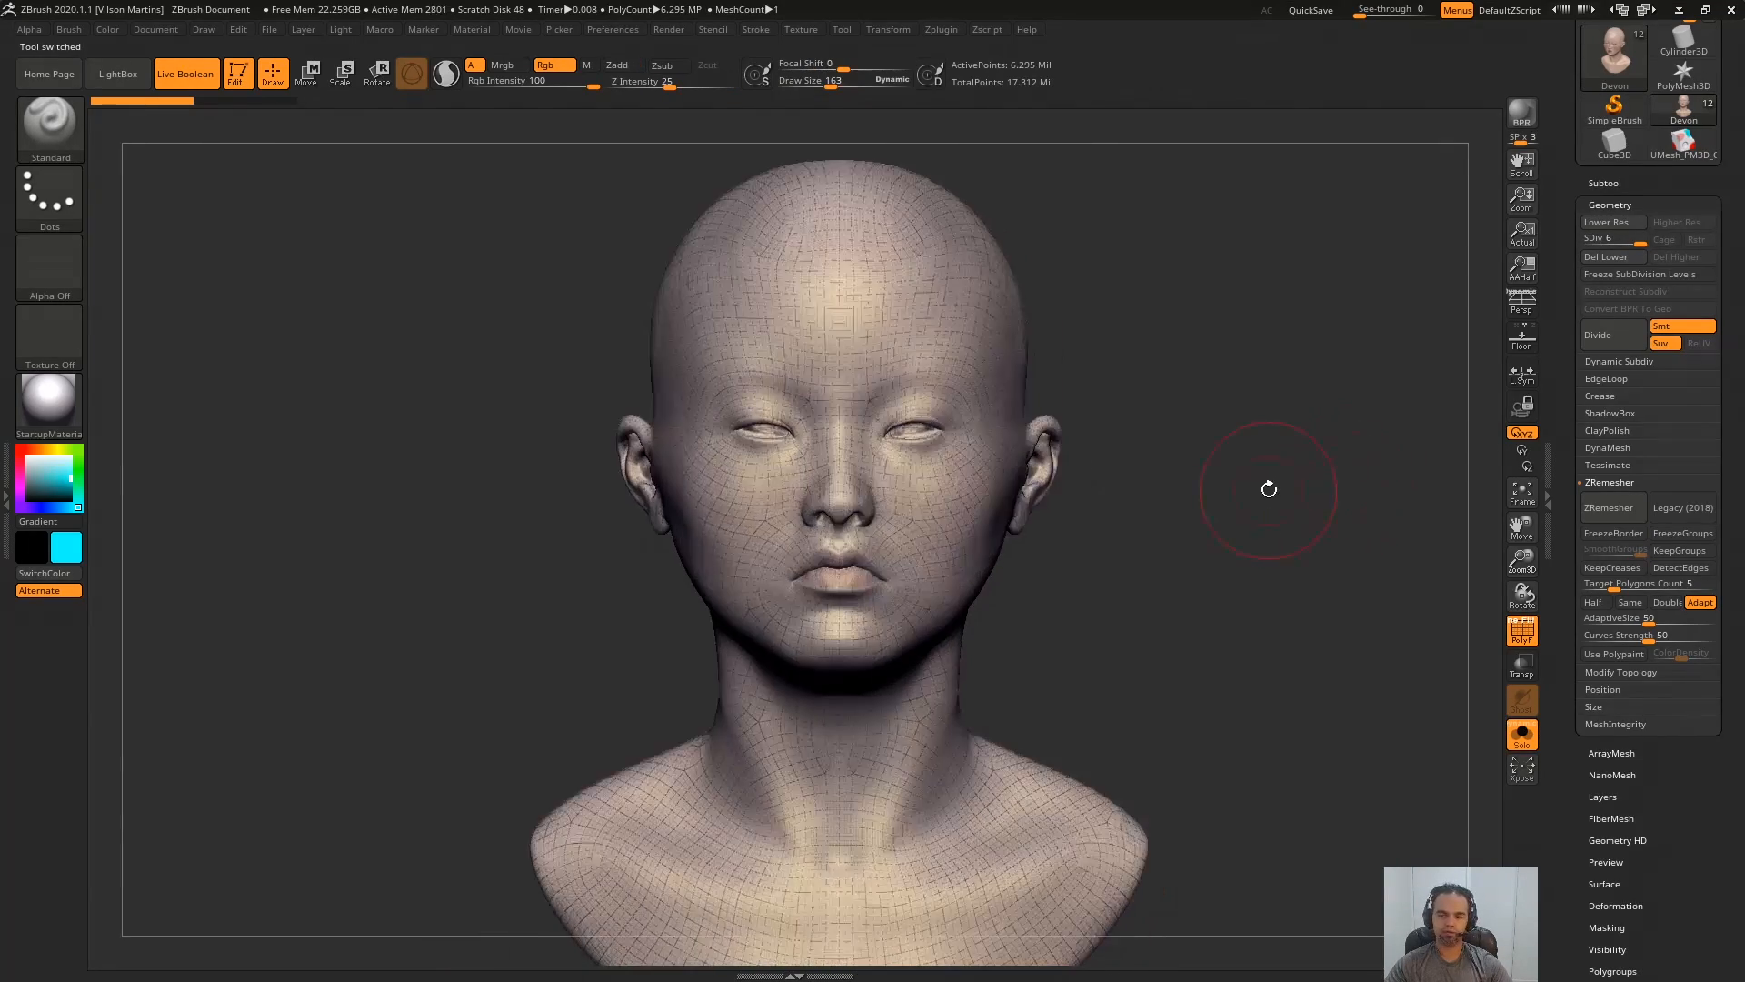
ctrl+right_drag(1266, 487, 1360, 624)
drag(1360, 623, 1295, 638)
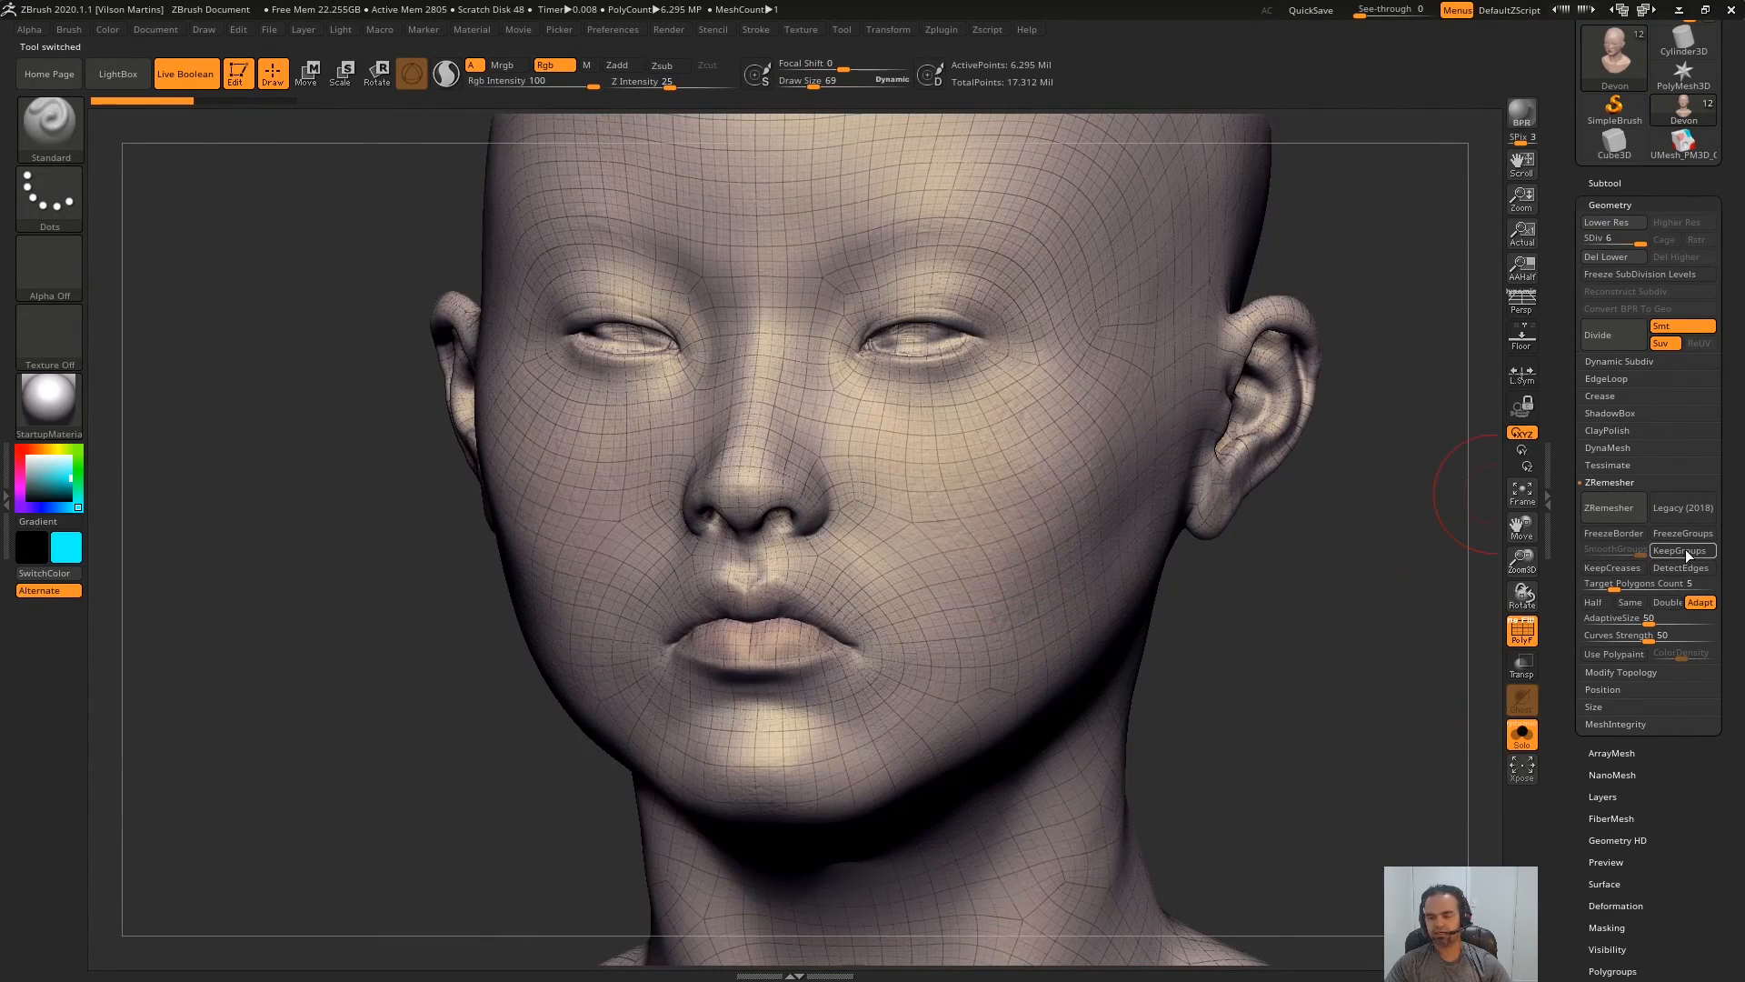
- Paint a large light-blue polypaint patch over the head's cheek with the Standard brush, using symmetry and Rgb only
key(f)
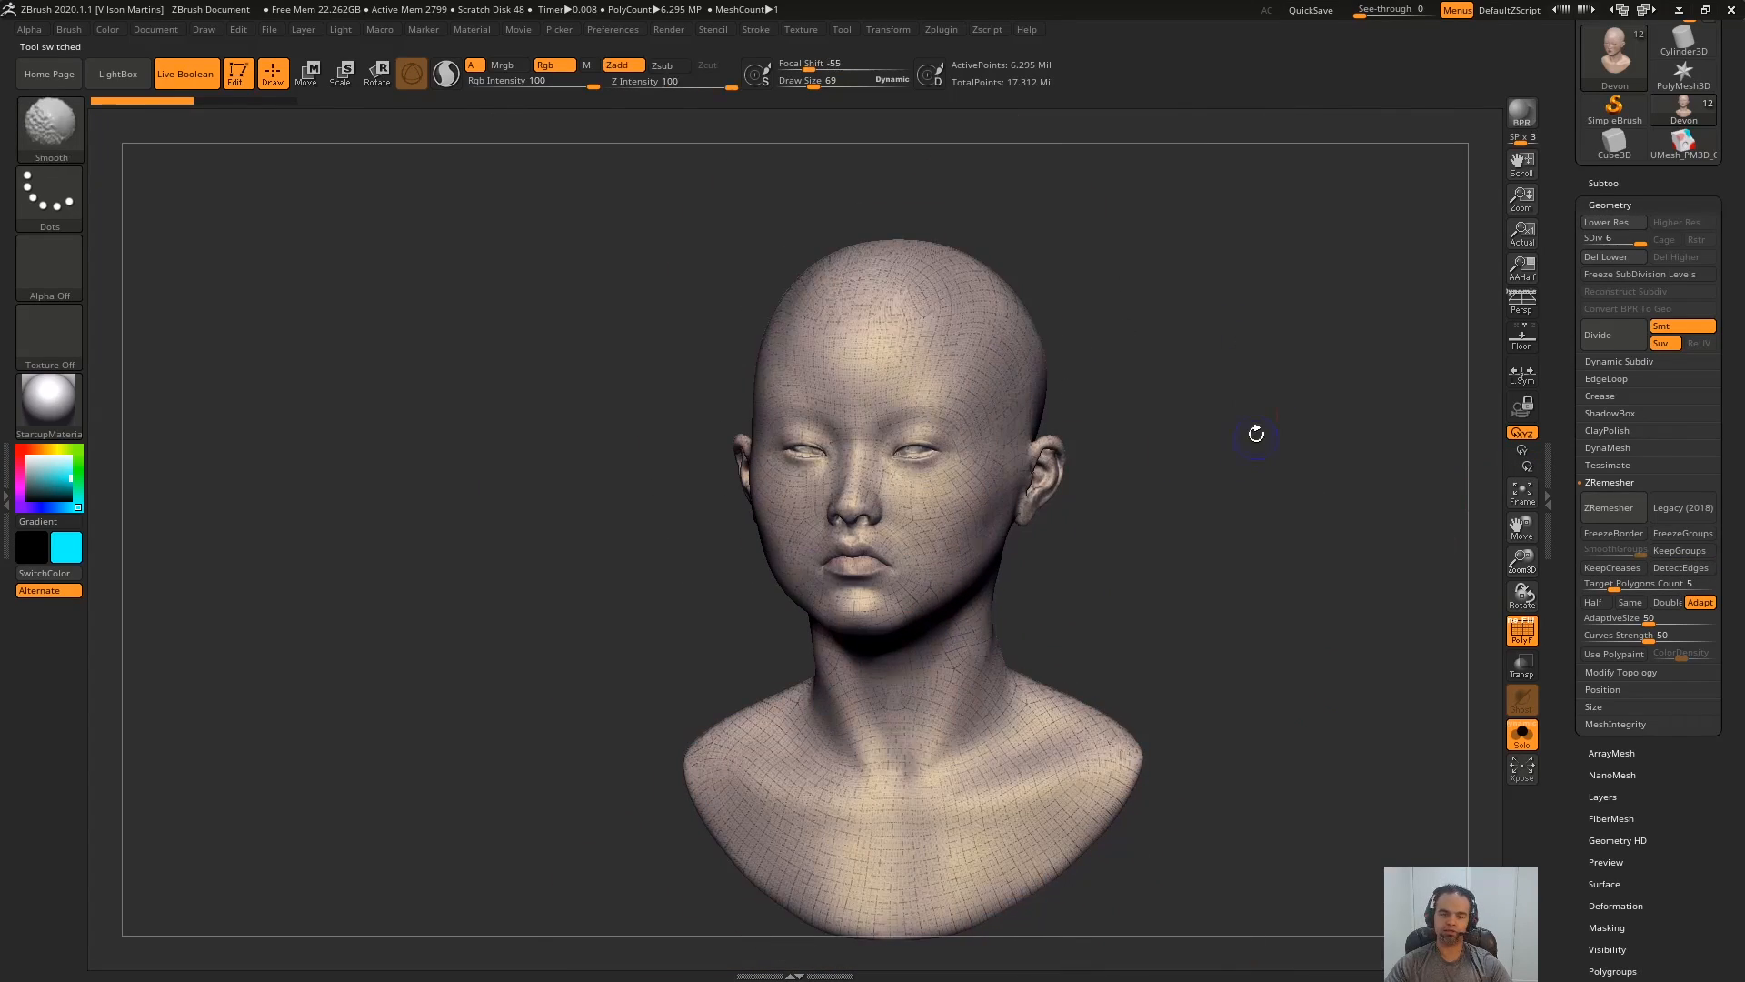
ctrl+right_drag(1256, 434, 1270, 790)
key(shift+f)
alt+right_drag(1237, 591, 1128, 629)
key(shift+f)
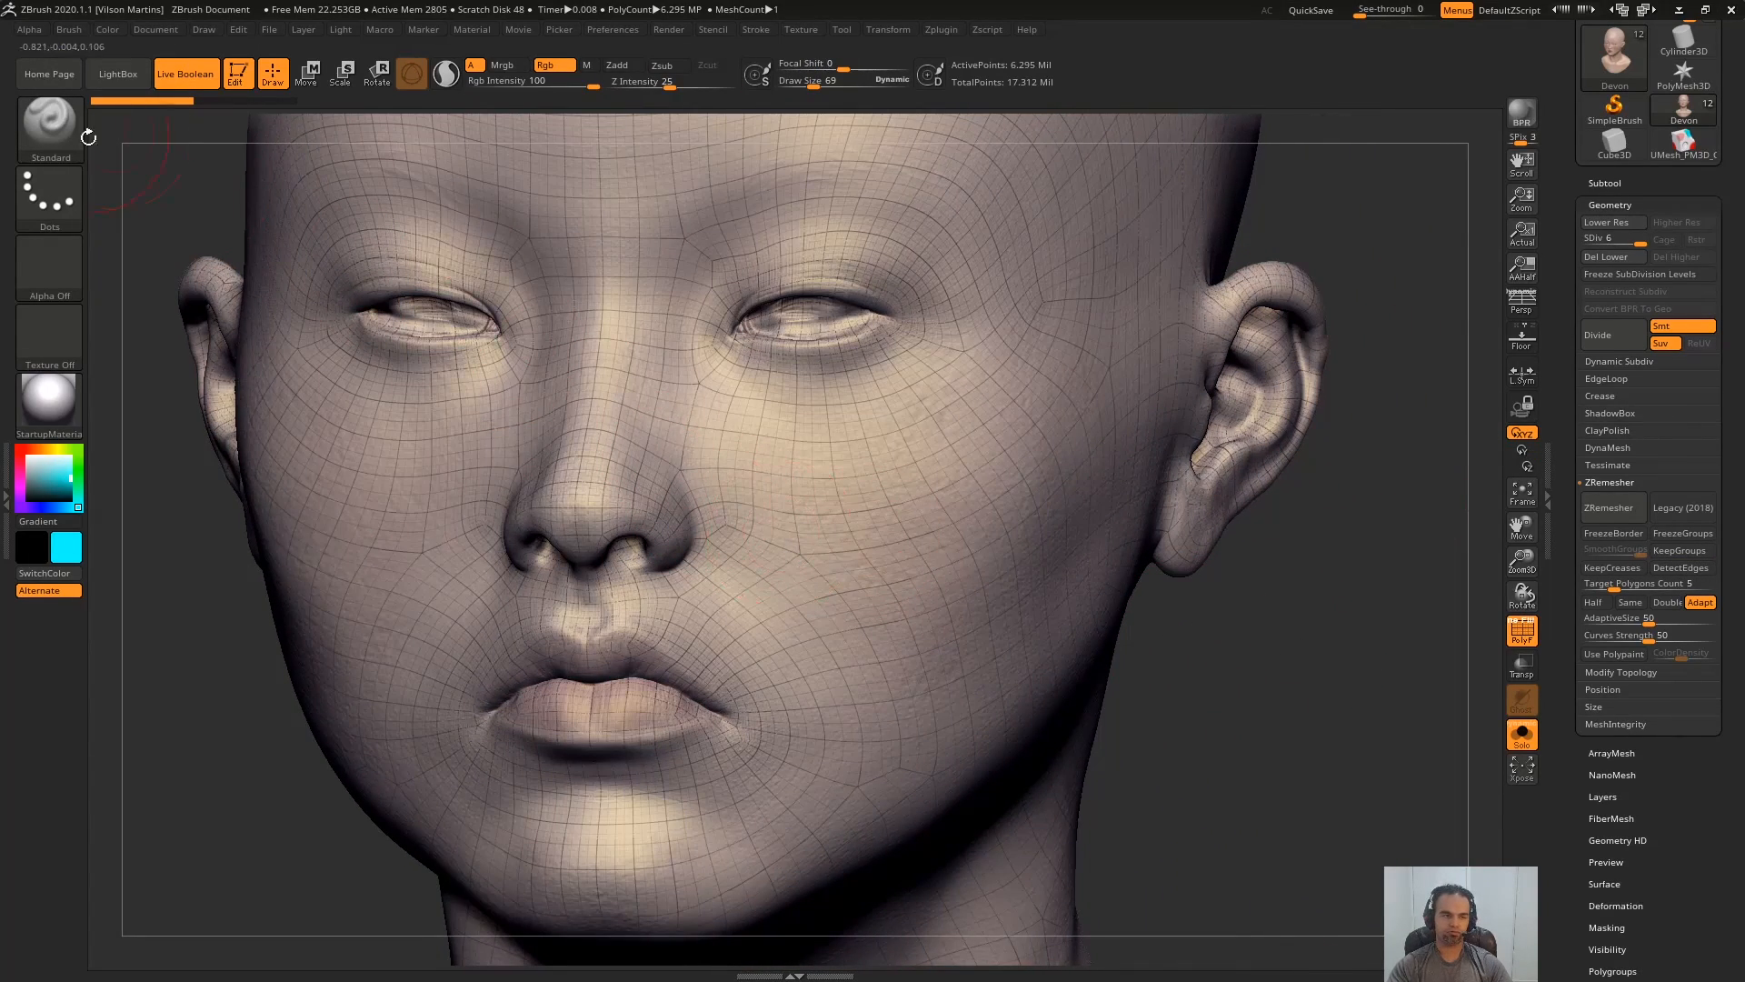
click(567, 72)
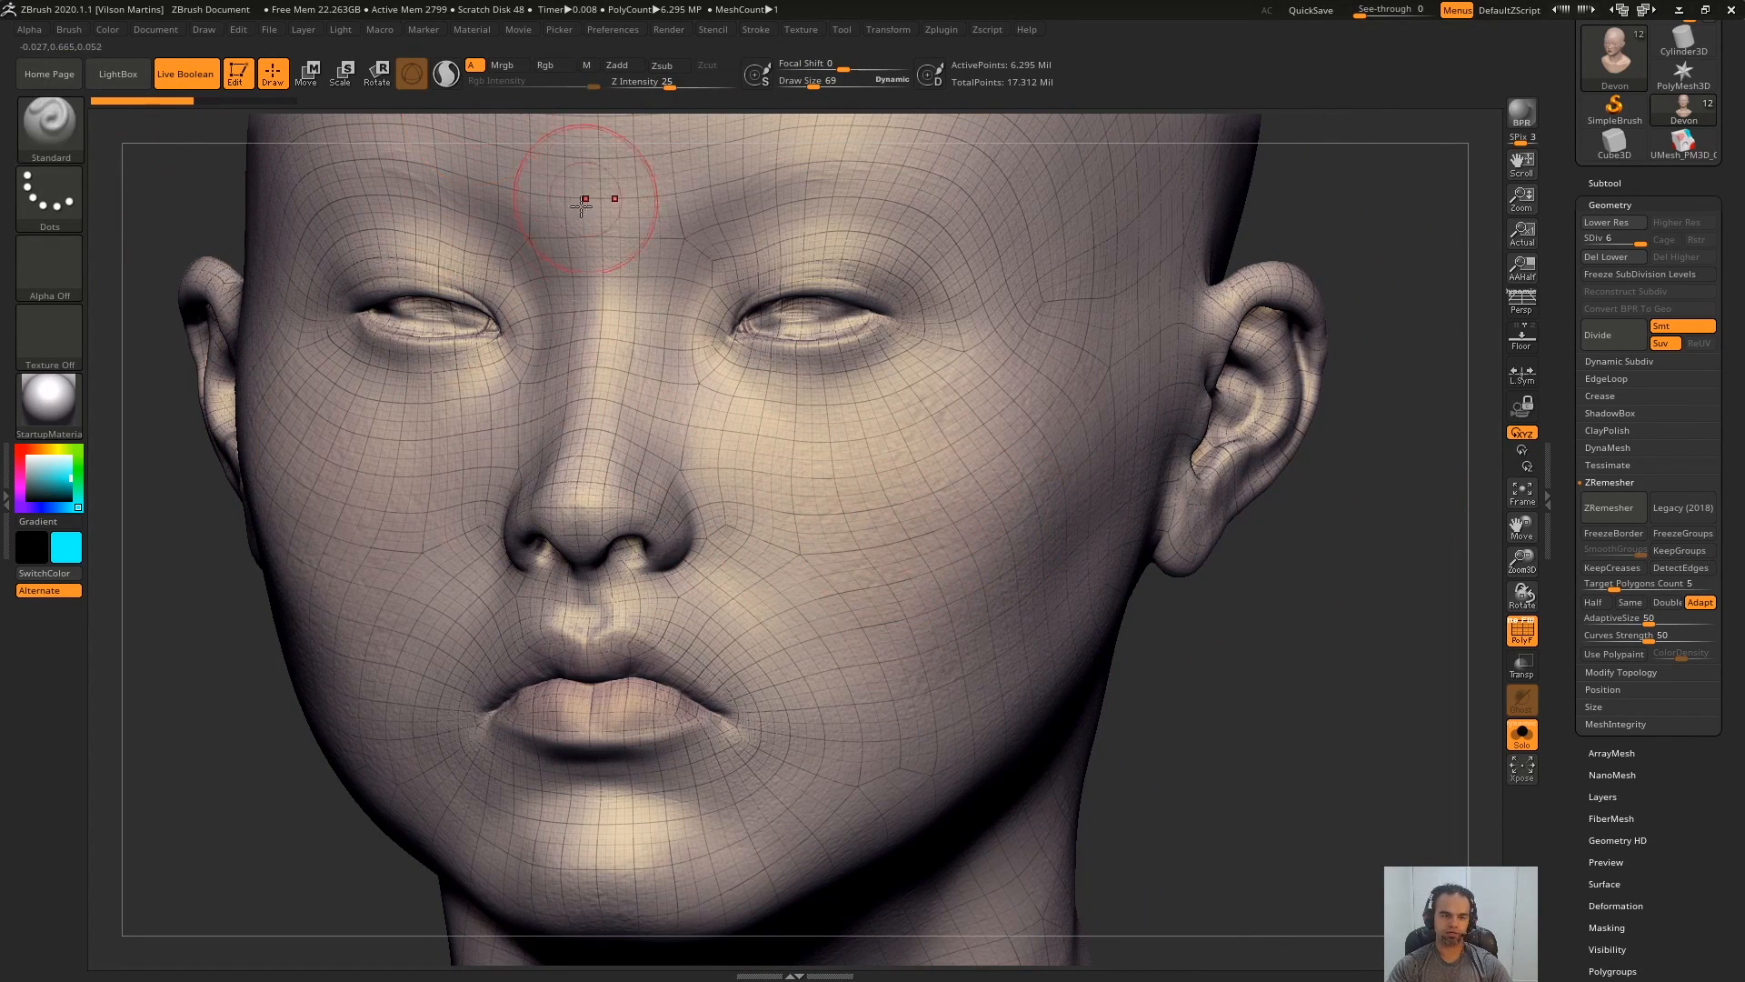
right_drag(942, 475, 142, 454)
drag(62, 479, 182, 471)
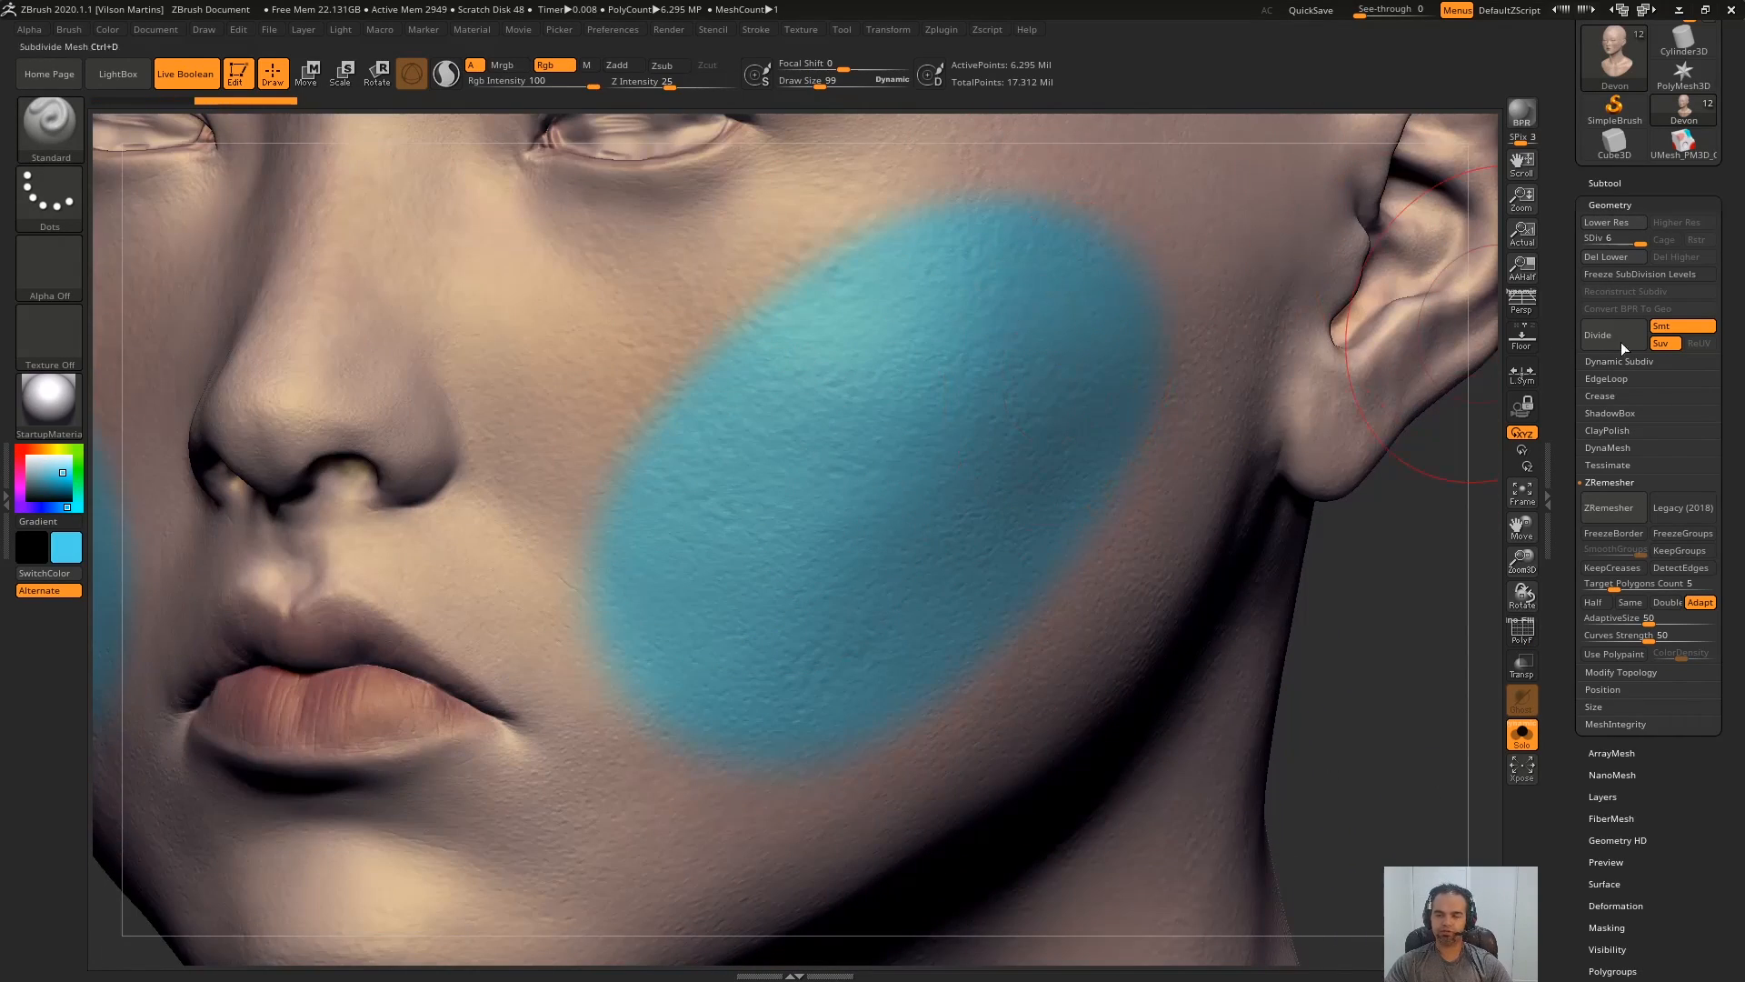
- Generate polygroups from the head's polypaint and inspect the lip and cheek areas with the polyframe shown
drag(1736, 797, 1642, 444)
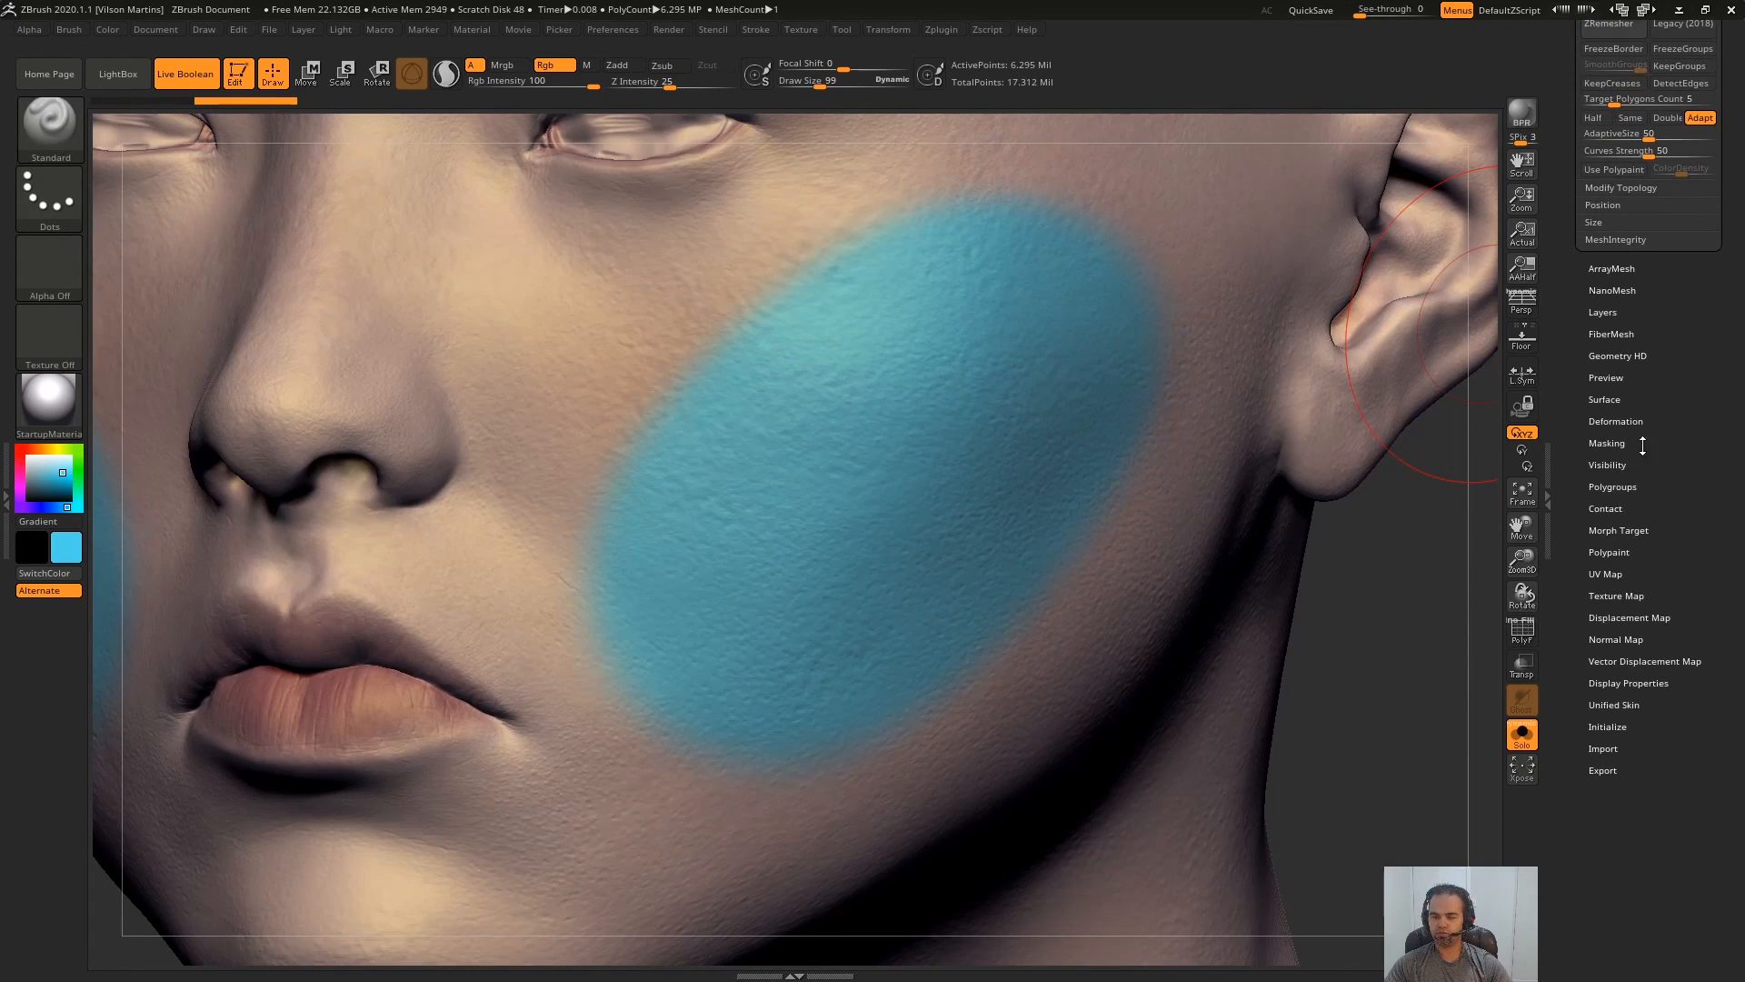
click(1663, 486)
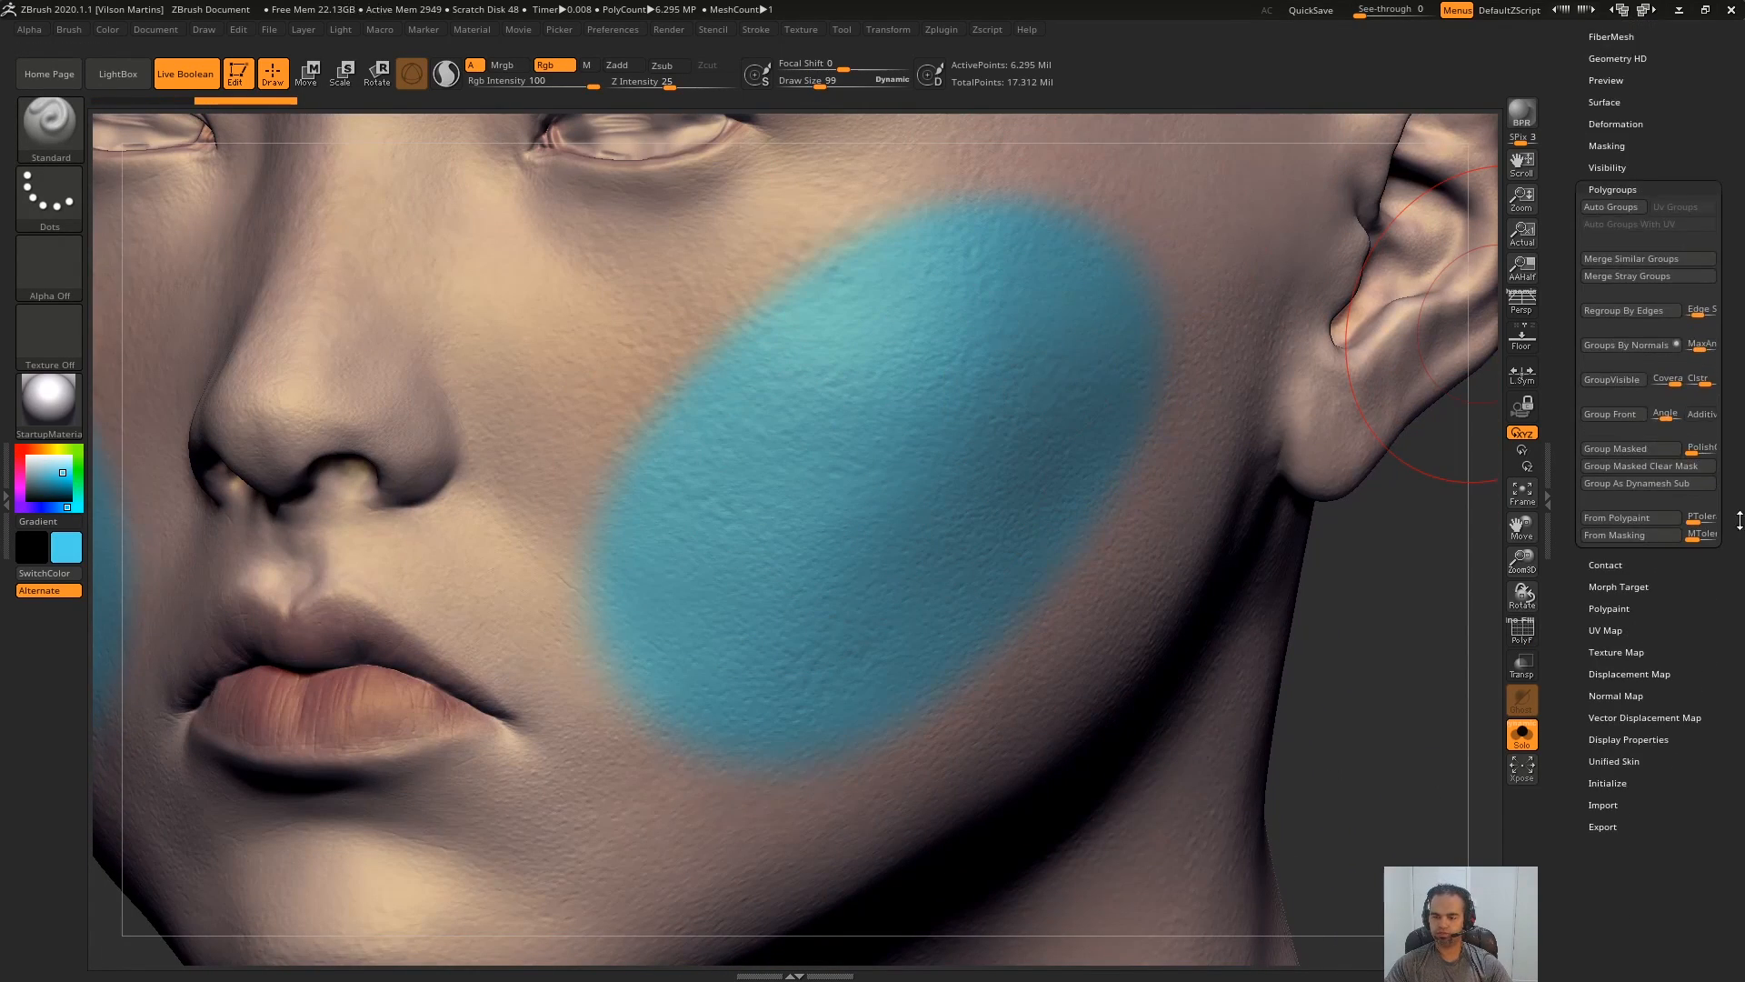
click(1636, 516)
mouse_move(1406, 663)
right_down()
mouse_move(946, 670)
mouse_move(1088, 604)
mouse_move(829, 604)
mouse_move(727, 693)
right_up()
key(shift+f)
key(shift+f)
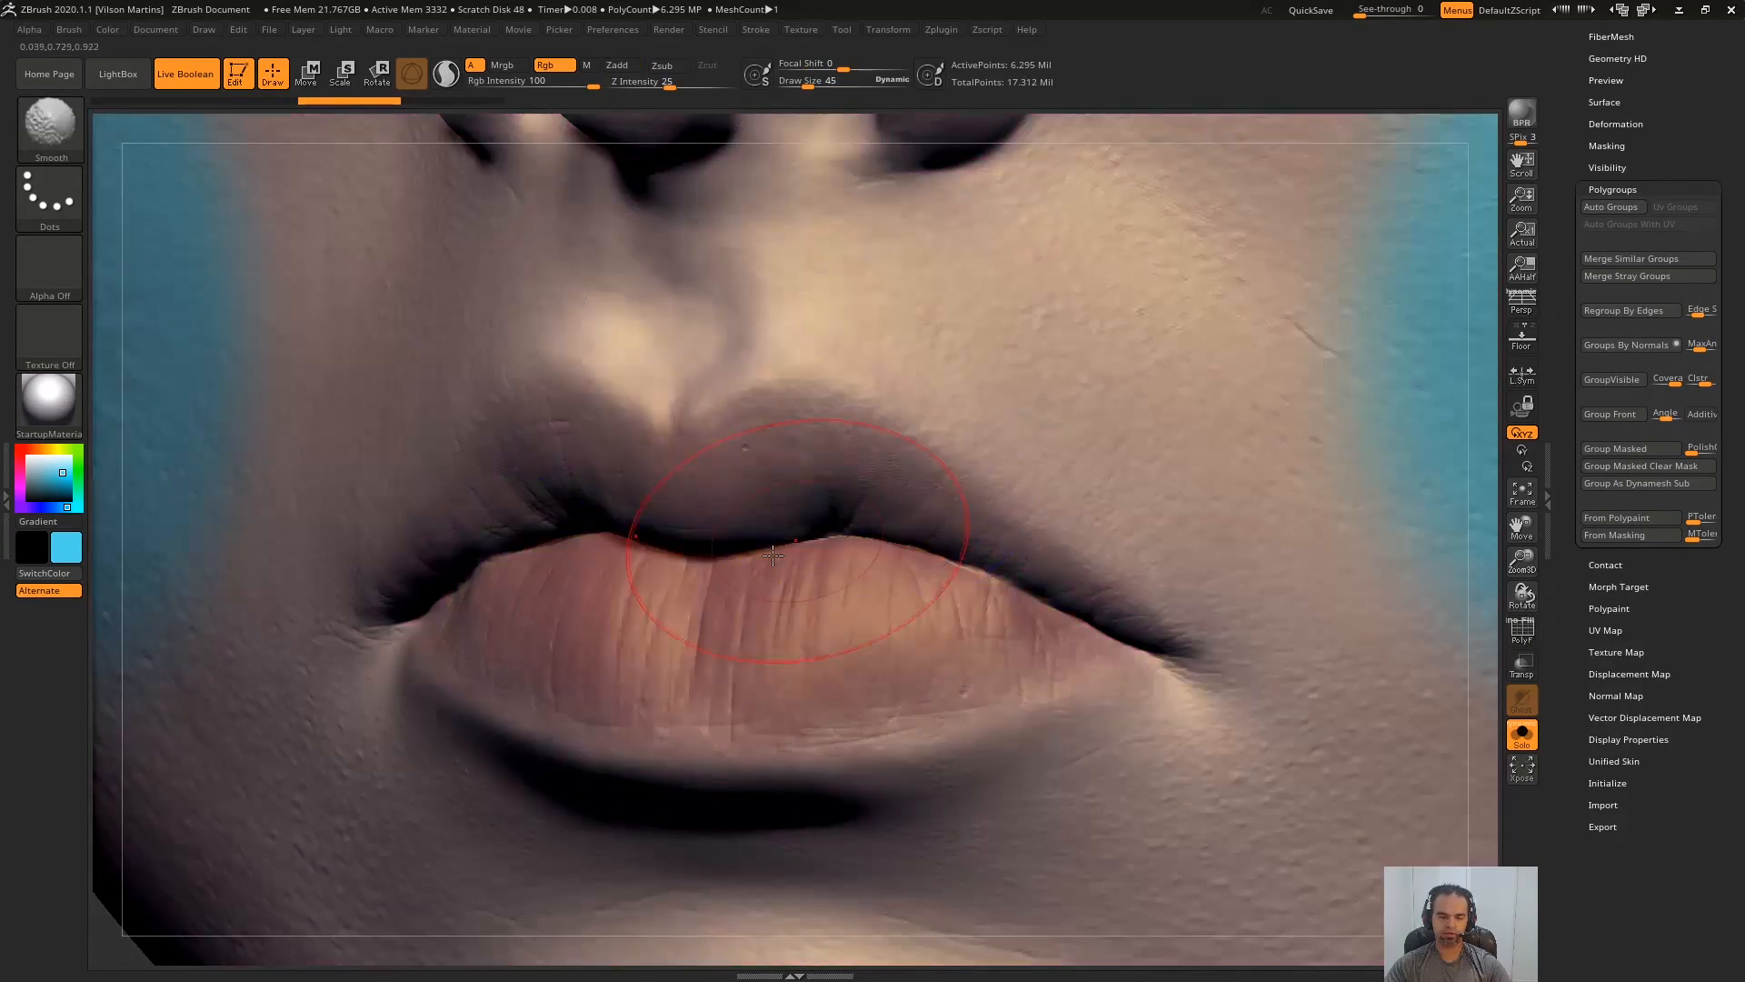
ctrl+right_drag(1198, 545, 1189, 363)
alt+right_drag(1189, 364, 1176, 494)
key(shift+f)
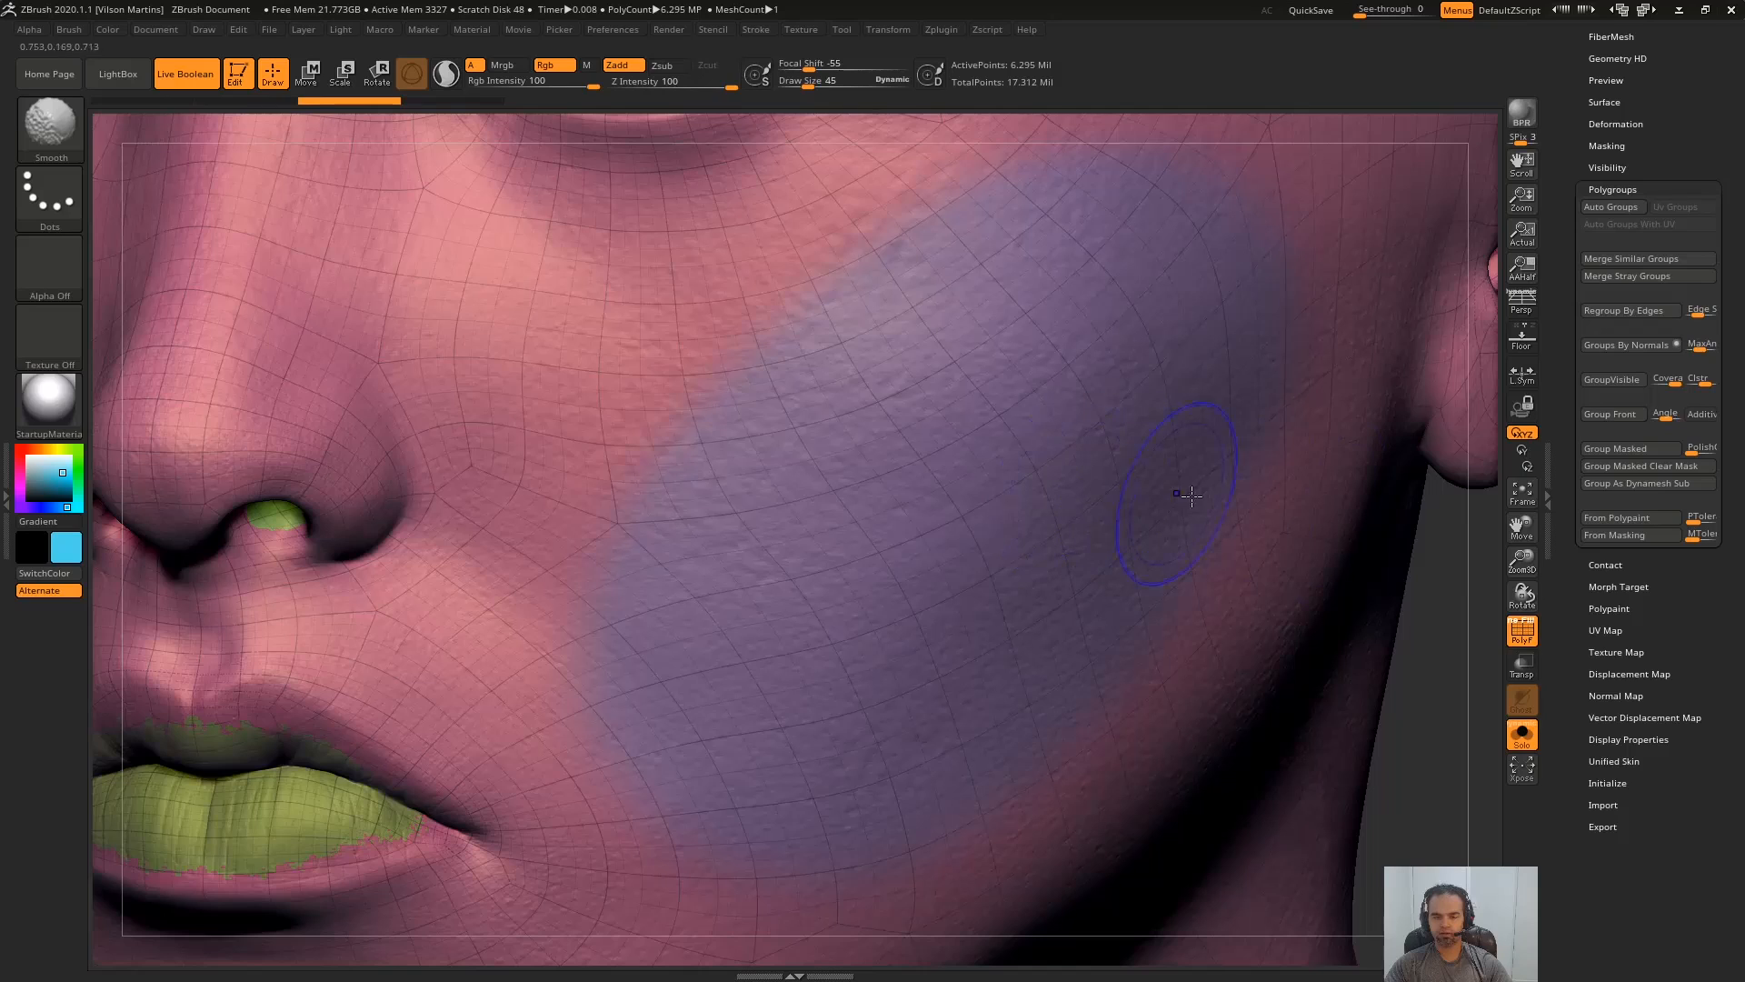
- Adjust the polypaint tolerance, inspect the regenerated polygroups and try isolating the painted cheek group
click(1698, 522)
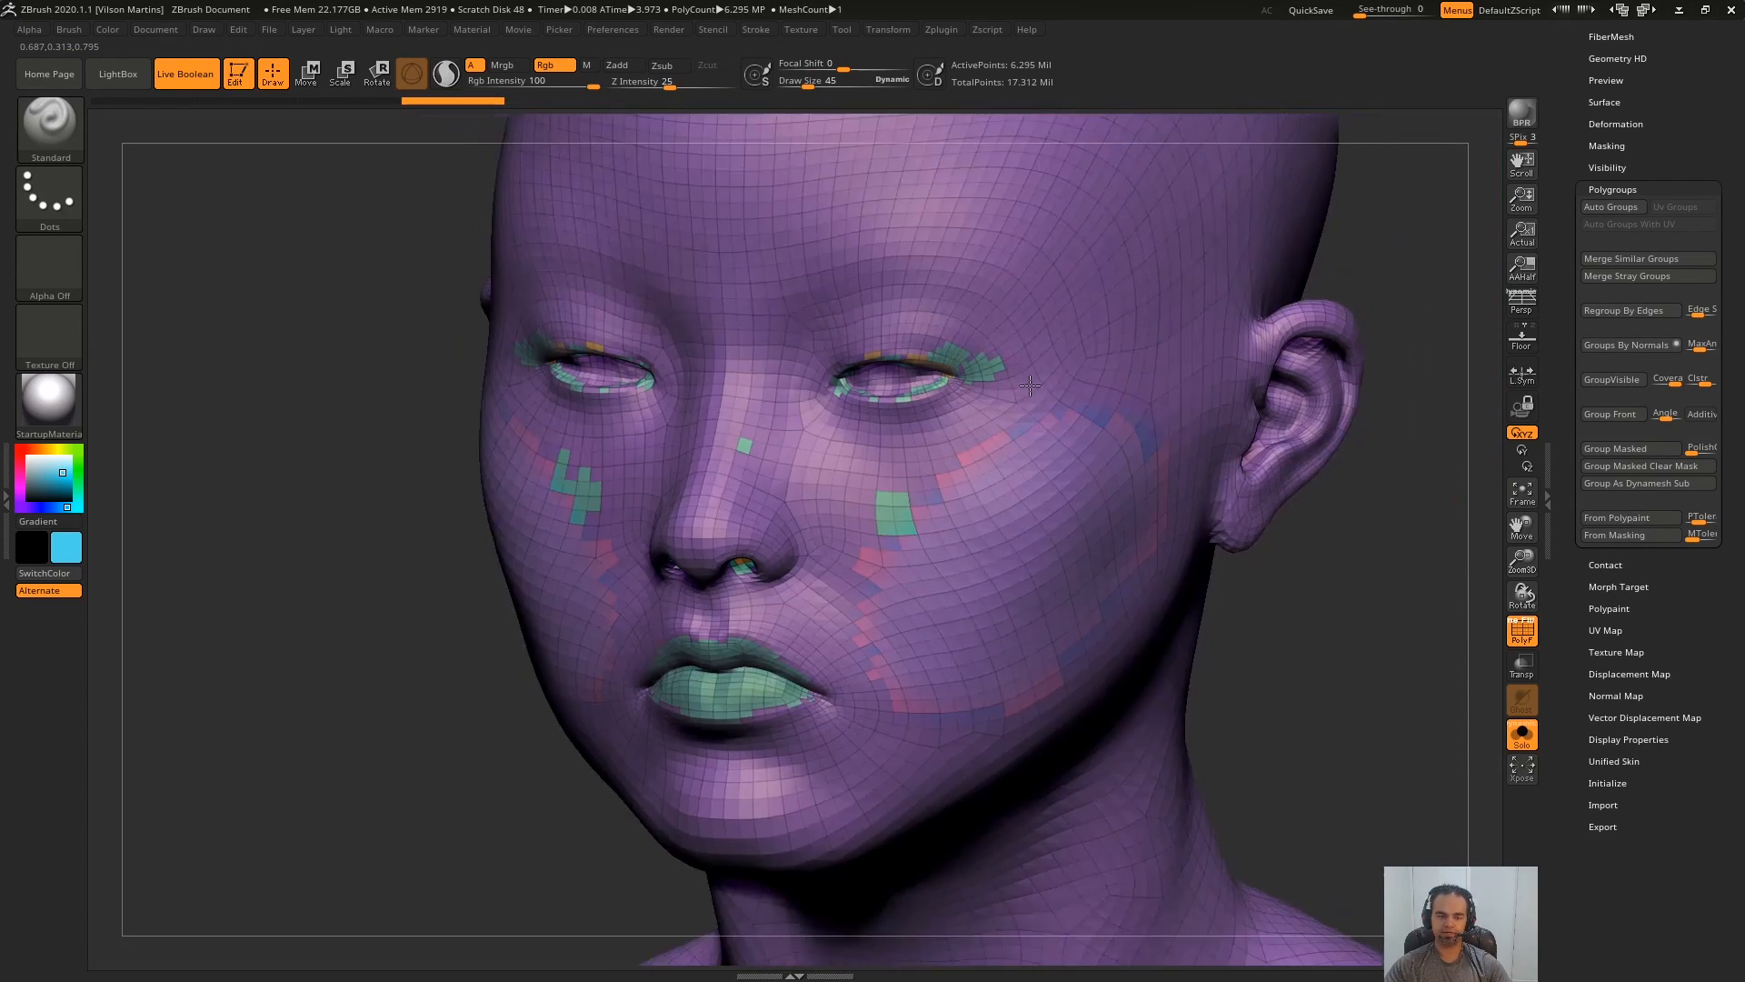
key(shift+f)
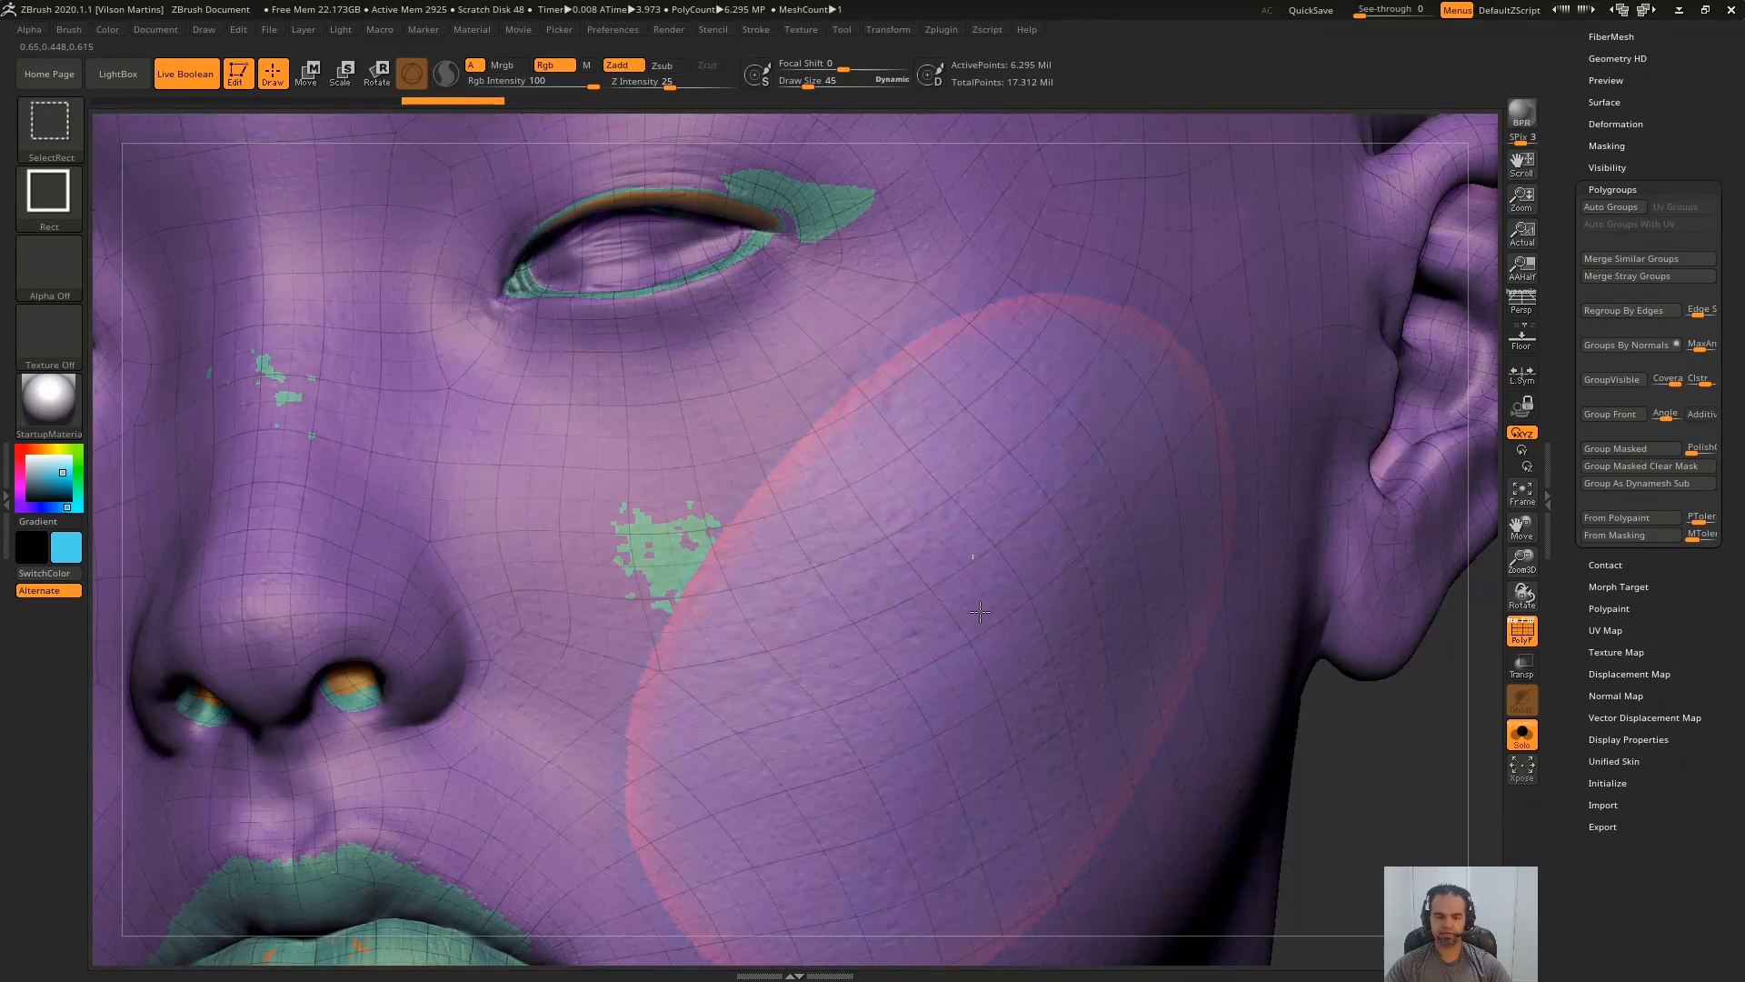
ctrl+shift+click(973, 663)
ctrl+right_drag(1165, 496, 1319, 532)
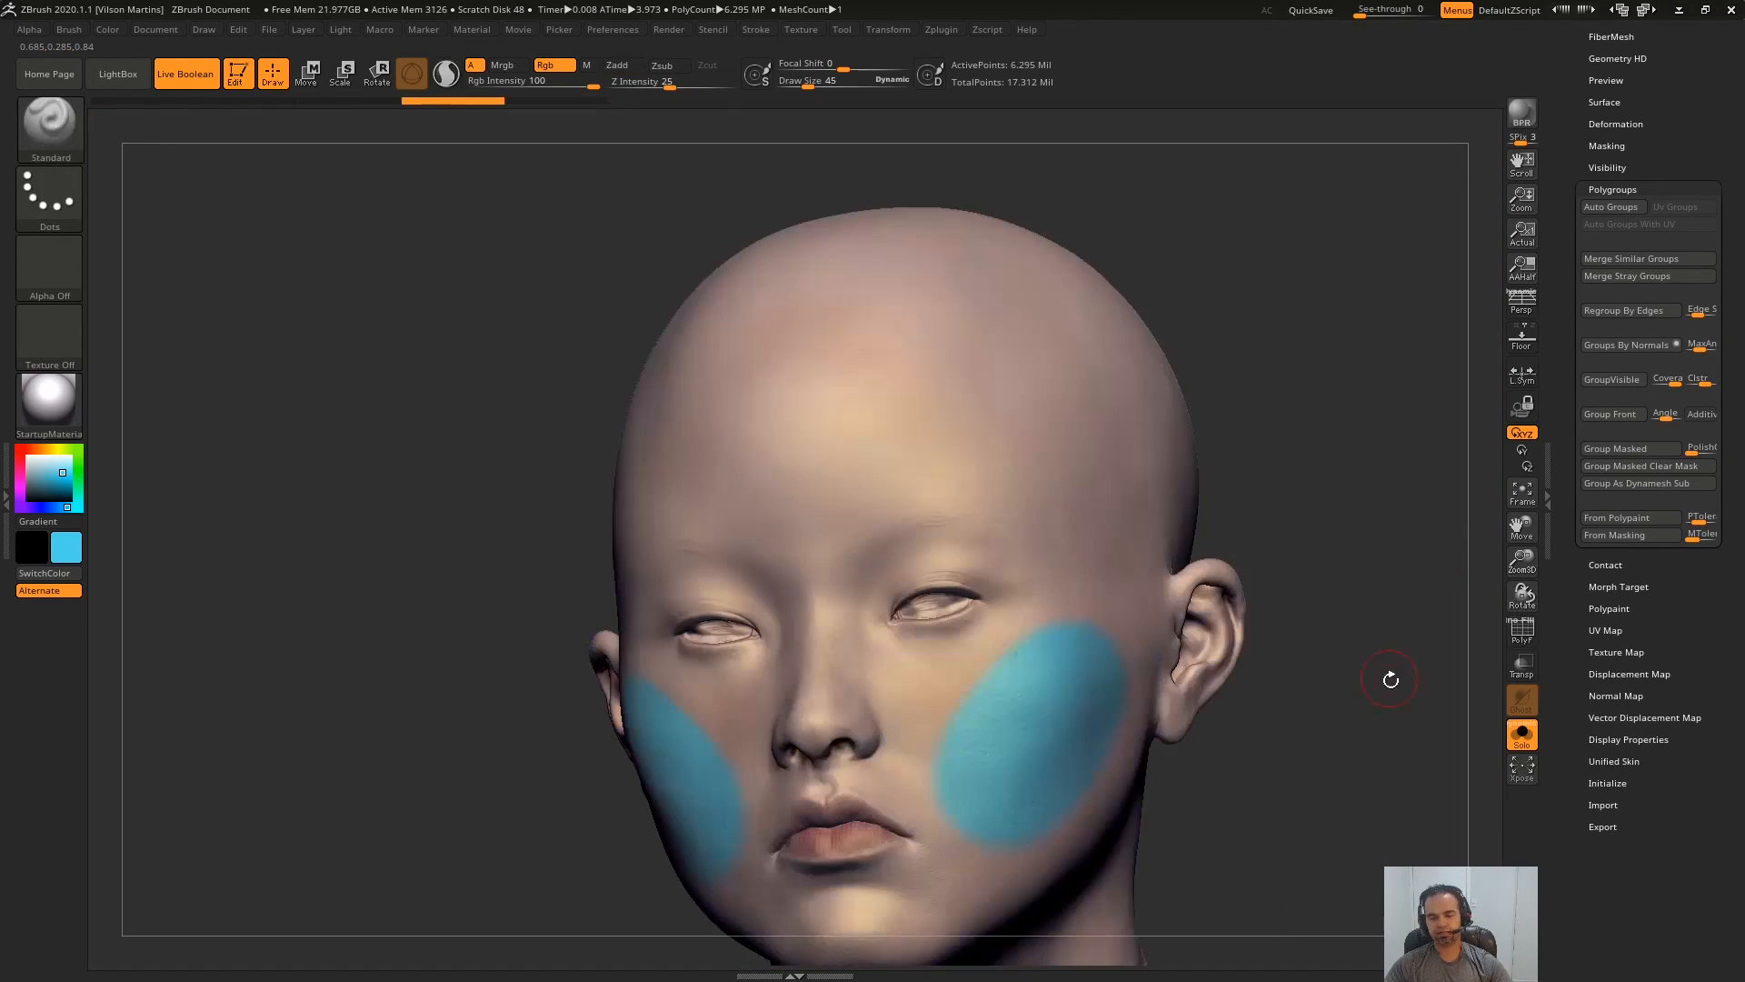
- Turn the head to a three-quarter view and reopen the Geometry settings containing the ZRemesher options
mouse_move(1383, 682)
mouse_down()
mouse_move(1415, 724)
mouse_move(1387, 728)
mouse_move(974, 515)
mouse_move(821, 532)
mouse_up()
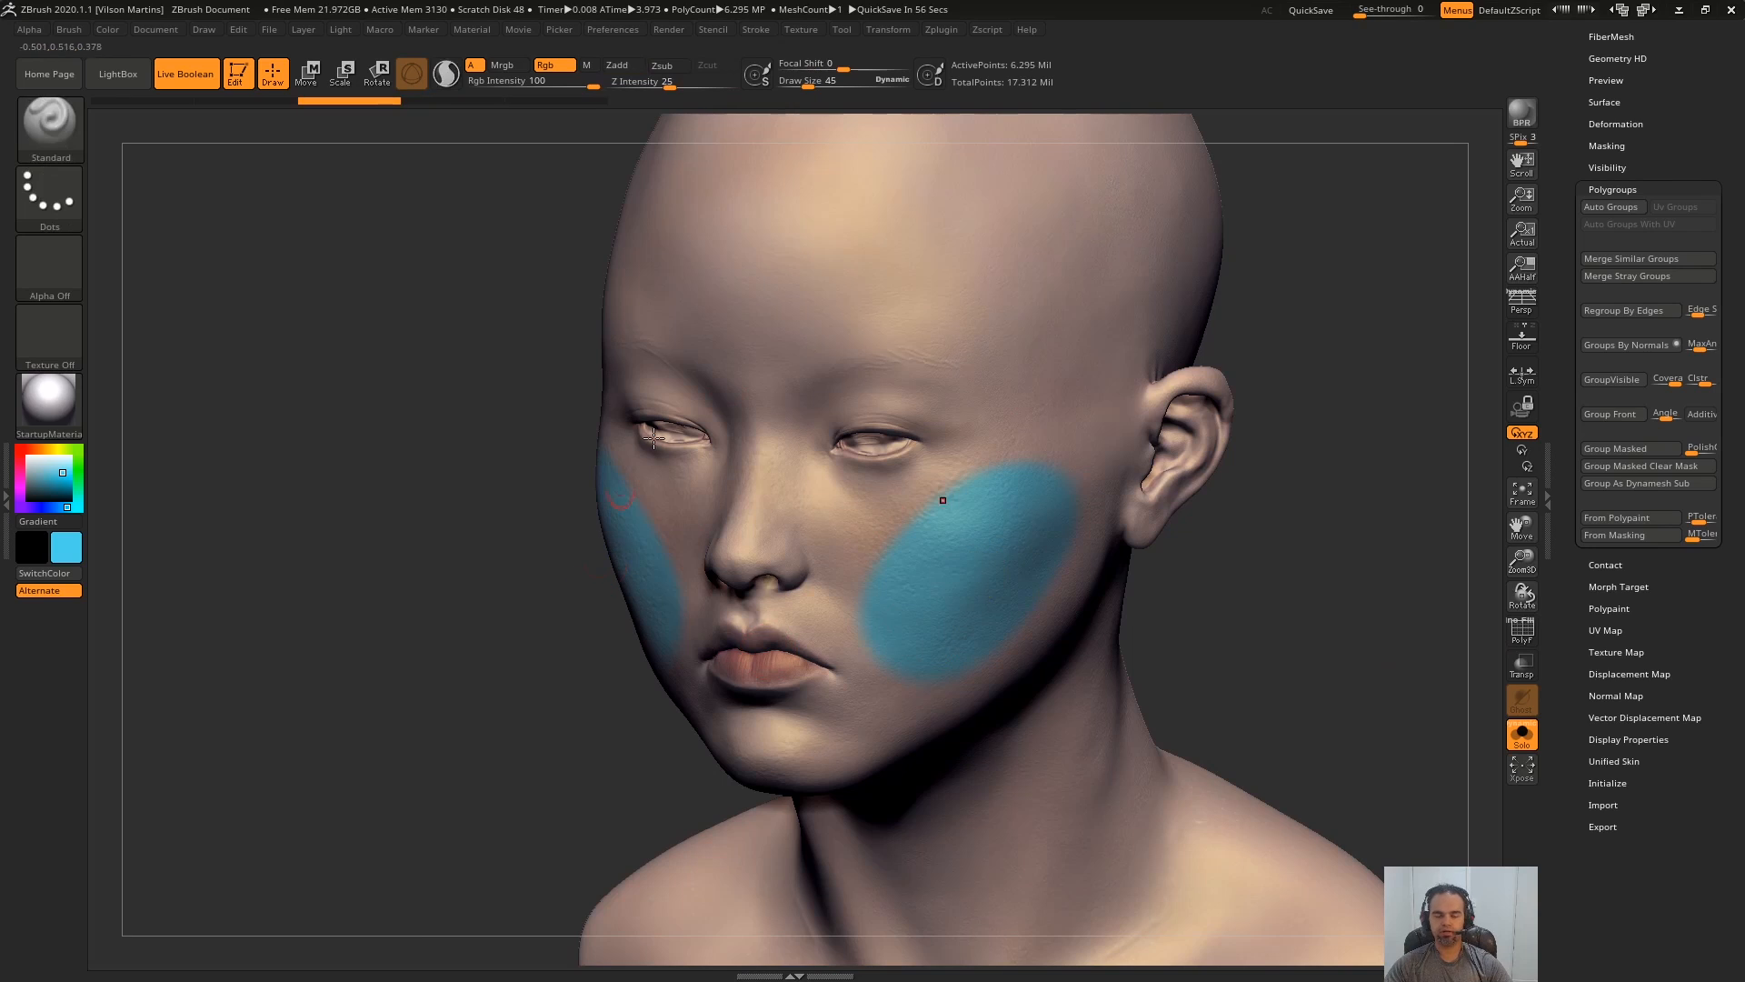
drag(1354, 305, 1374, 291)
drag(1662, 141, 1652, 175)
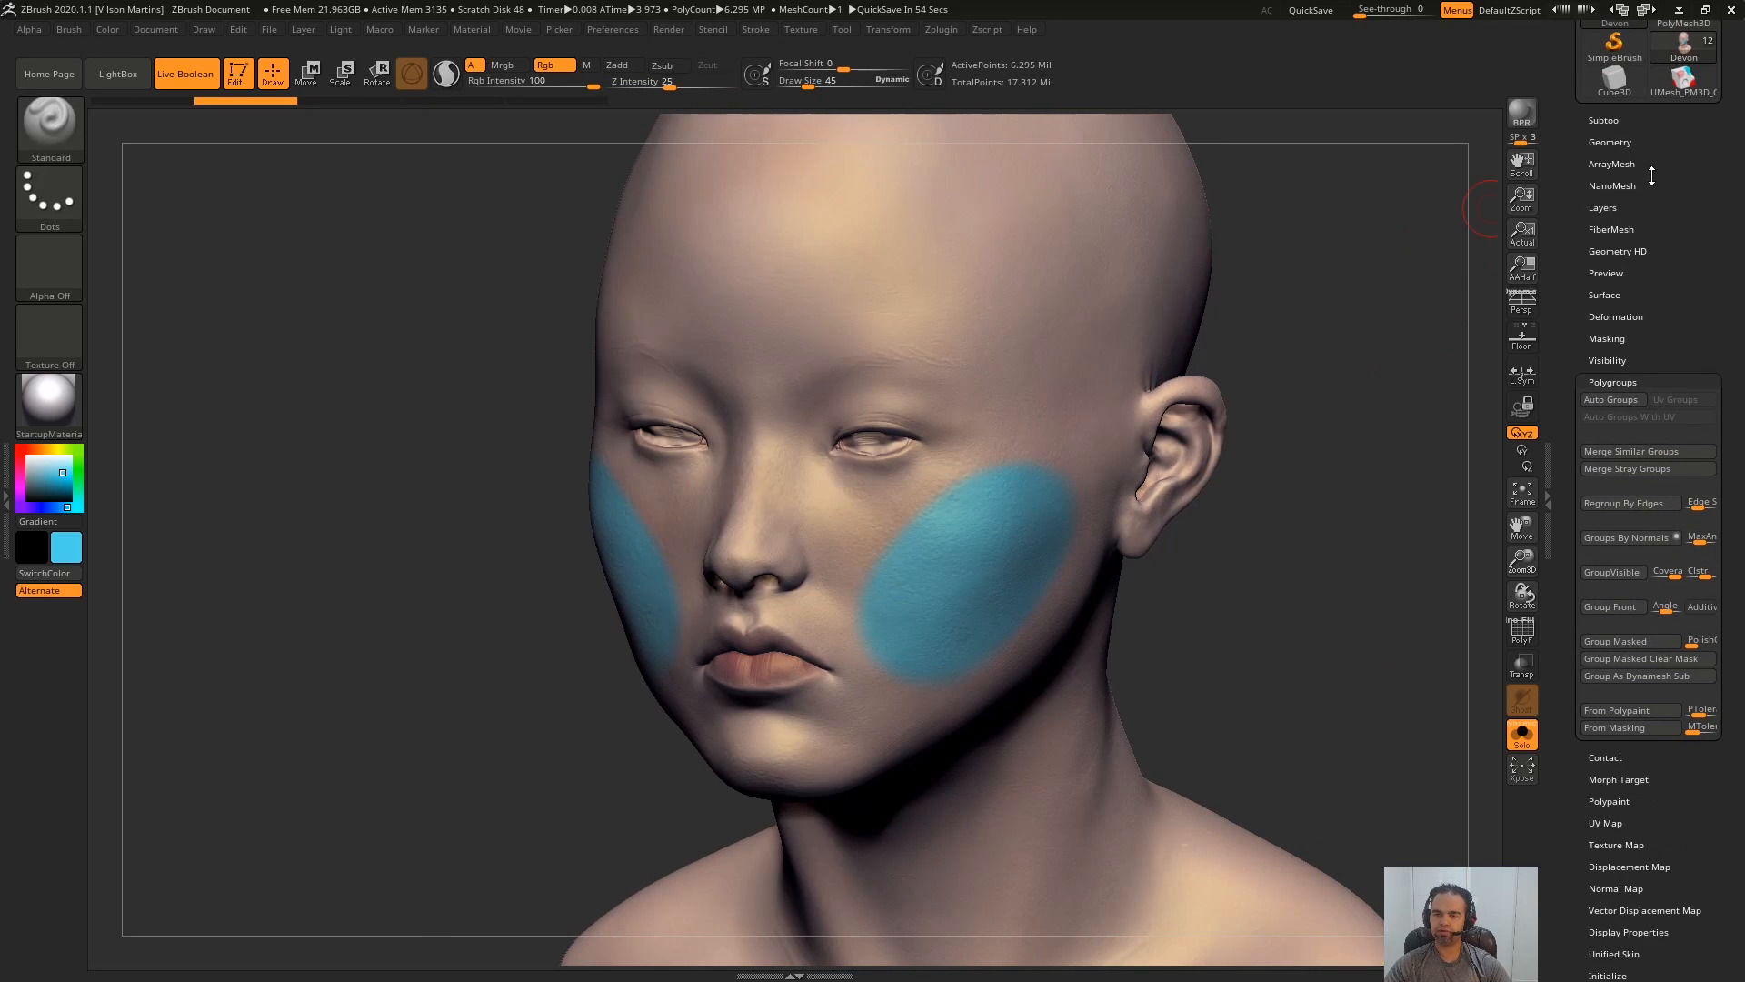
click(1622, 143)
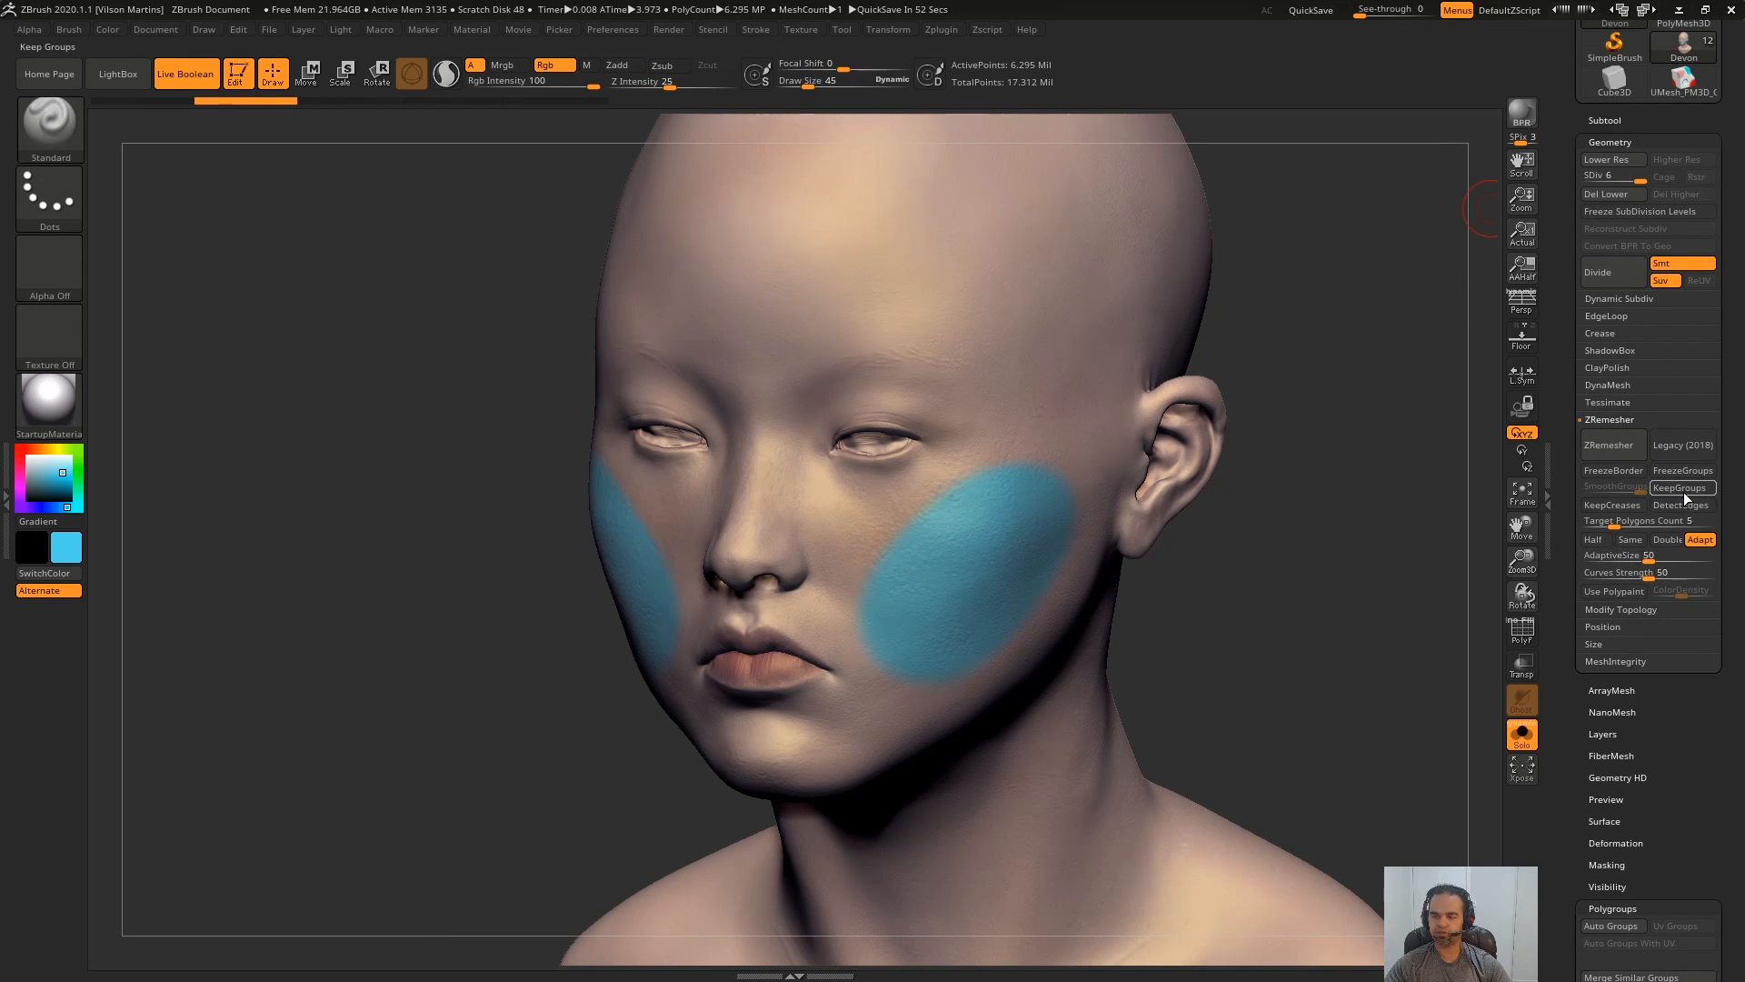
- Examine the polygon flow of the unpainted head around the face, ear and skull with the polyframe shown
key(shift+f)
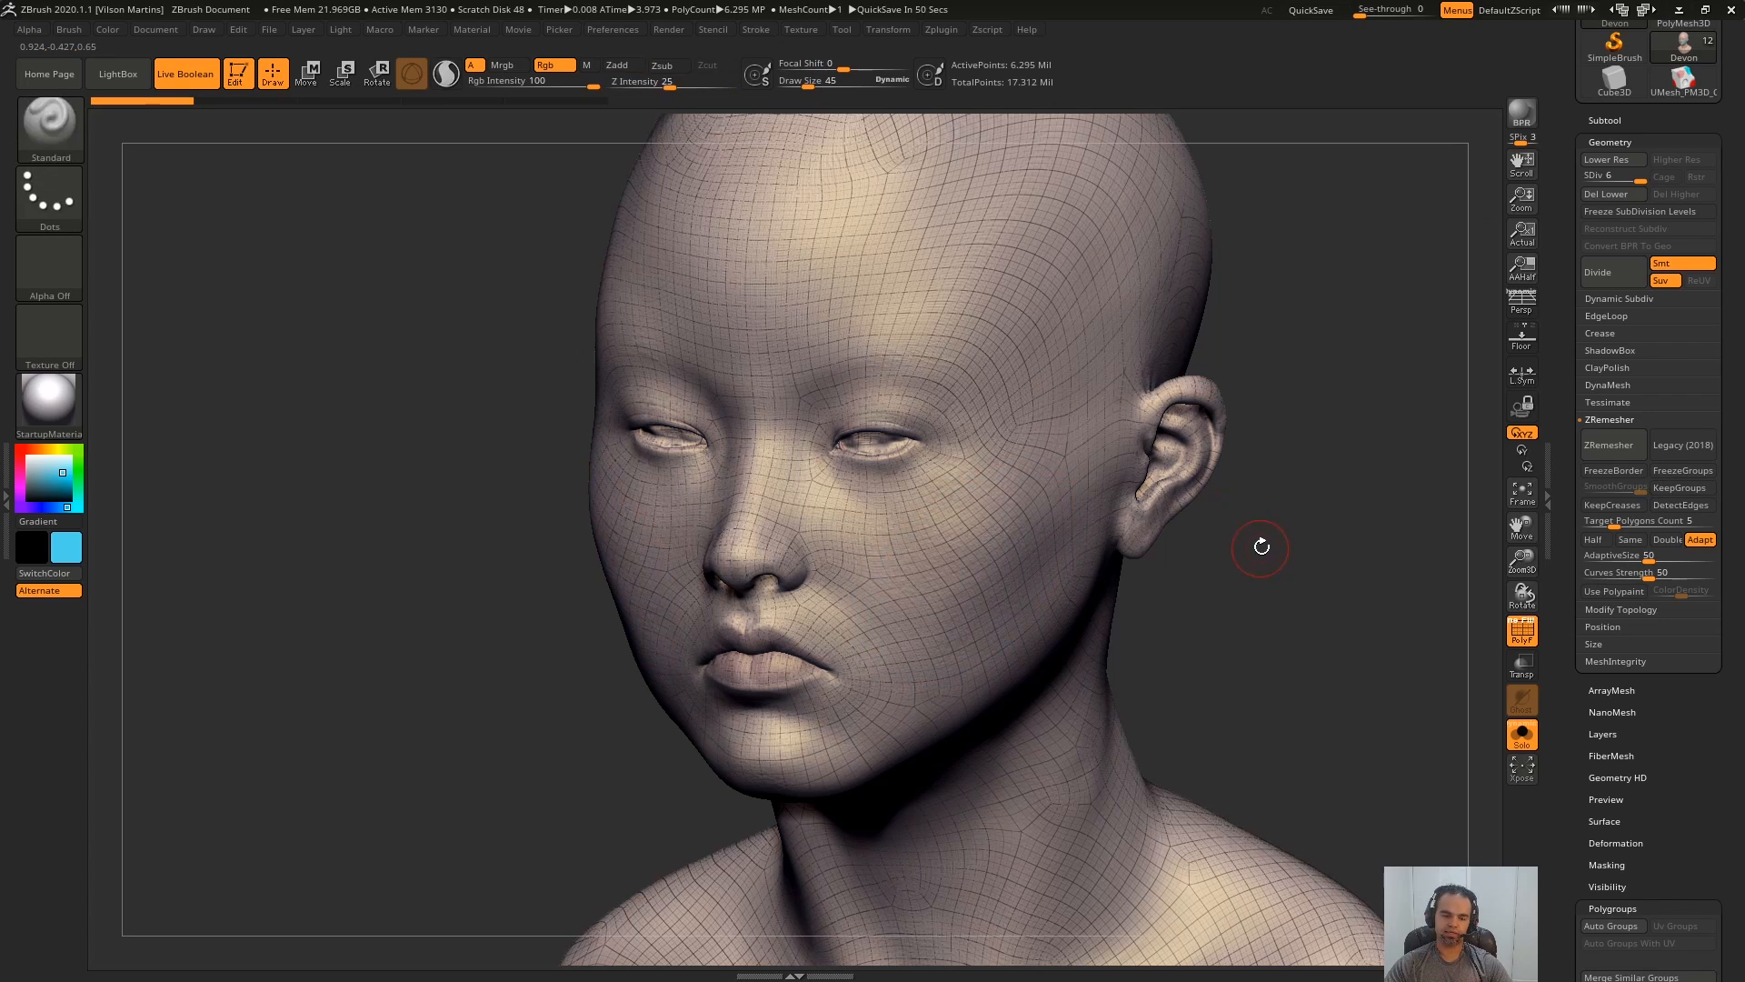
key(shift+f)
key(s)
alt+drag(1281, 559, 1275, 503)
key(f)
key(shift+f)
key(f)
right_drag(1370, 257, 1340, 264)
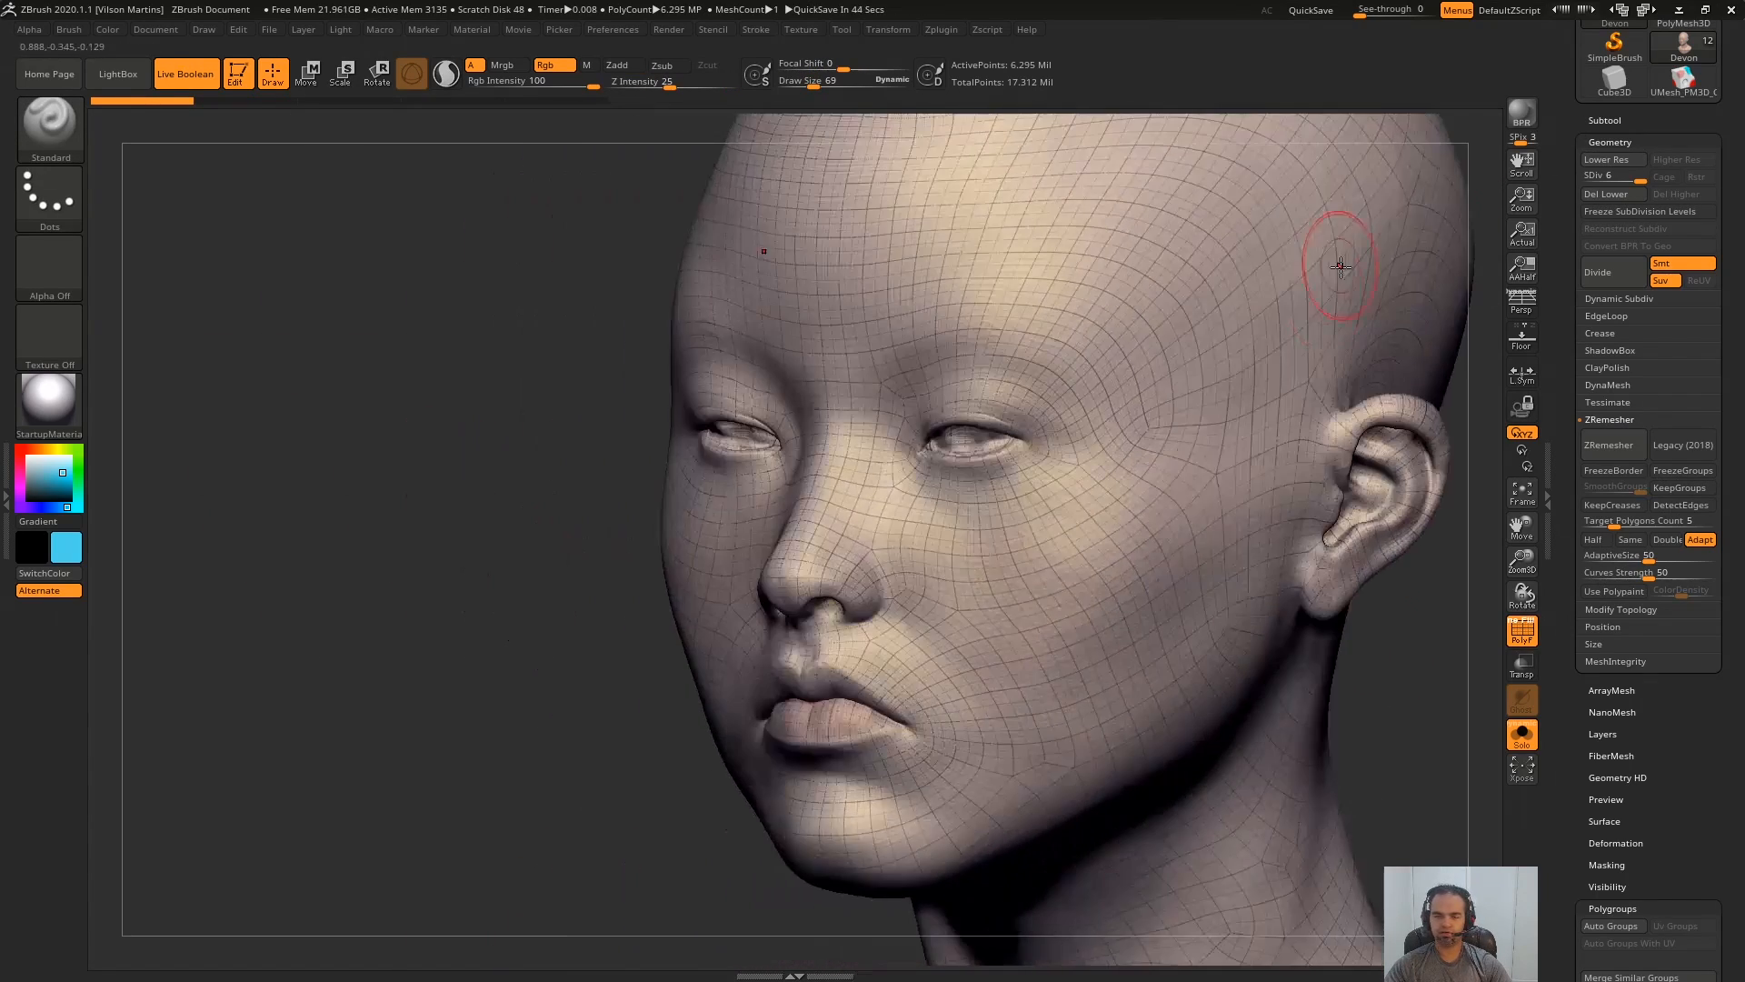
- Delete the head's lower subdivision levels, keeping only the highest-resolution mesh
ctrl+right_drag(1082, 436, 1367, 334)
key(shift+f)
click(1618, 194)
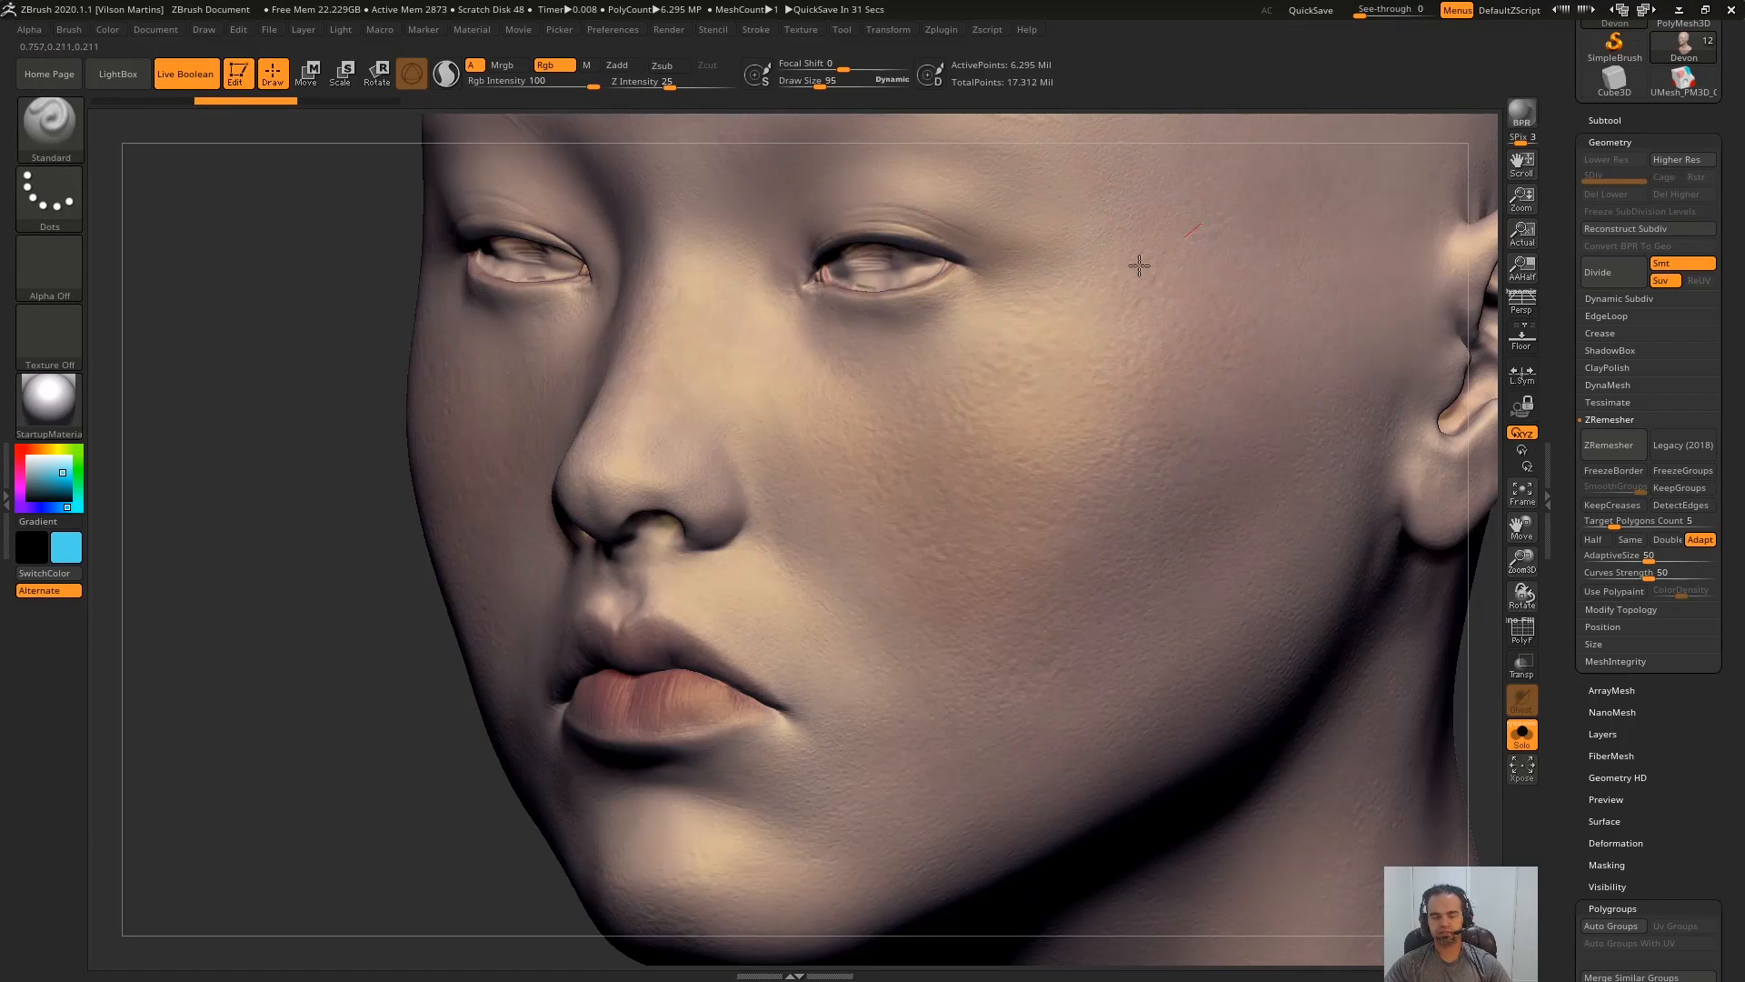
- Paint a light-blue polypaint patch from the temple down over the cheek and jaw at draw size 99
drag(1137, 264, 1059, 435)
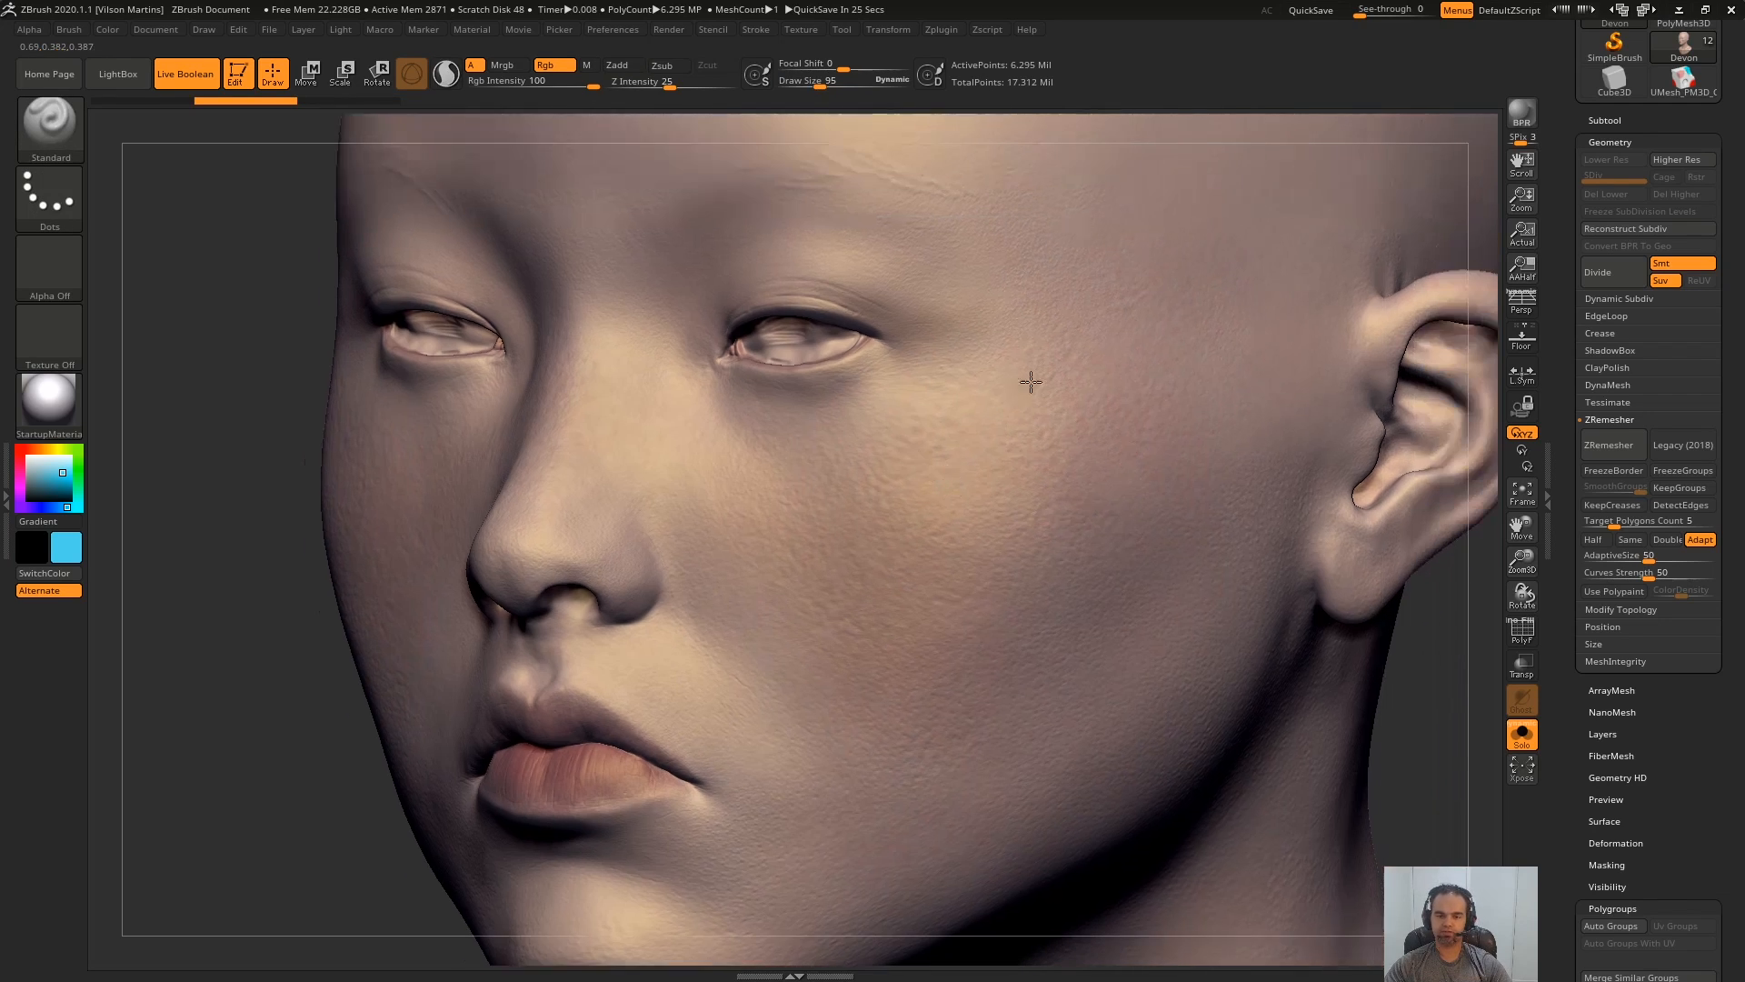
mouse_move(1031, 381)
right_down()
mouse_move(1017, 391)
mouse_move(996, 357)
right_up()
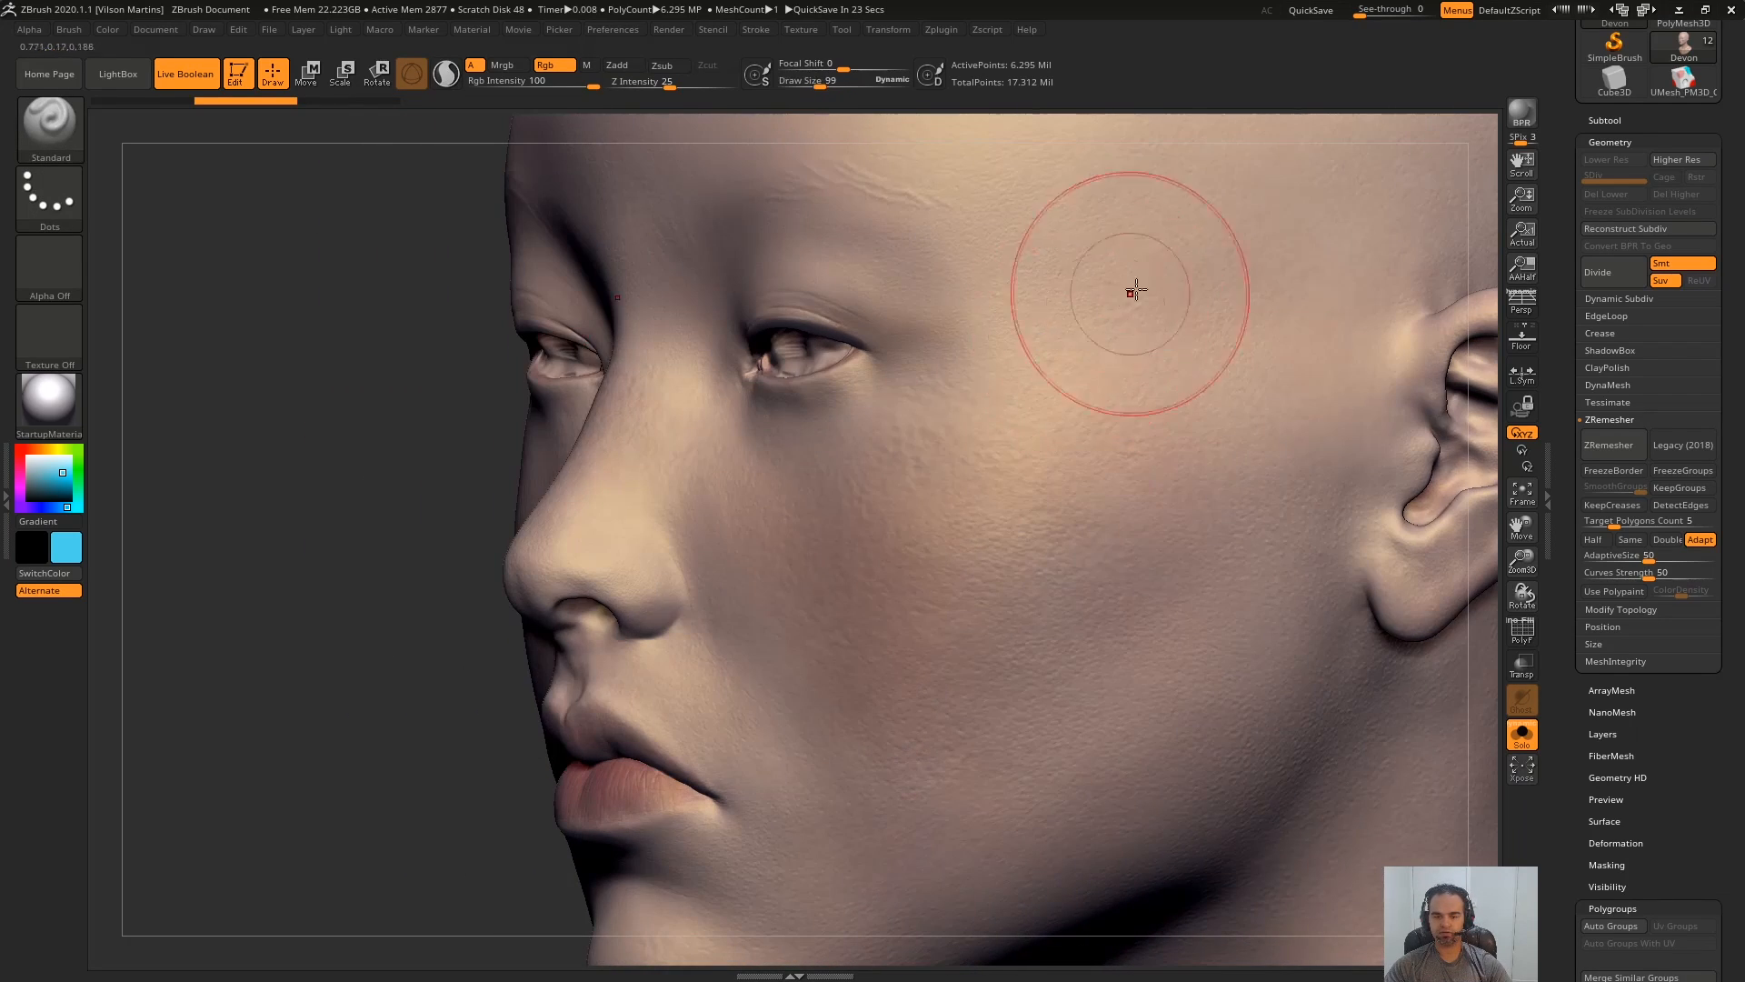
drag(1198, 236, 971, 374)
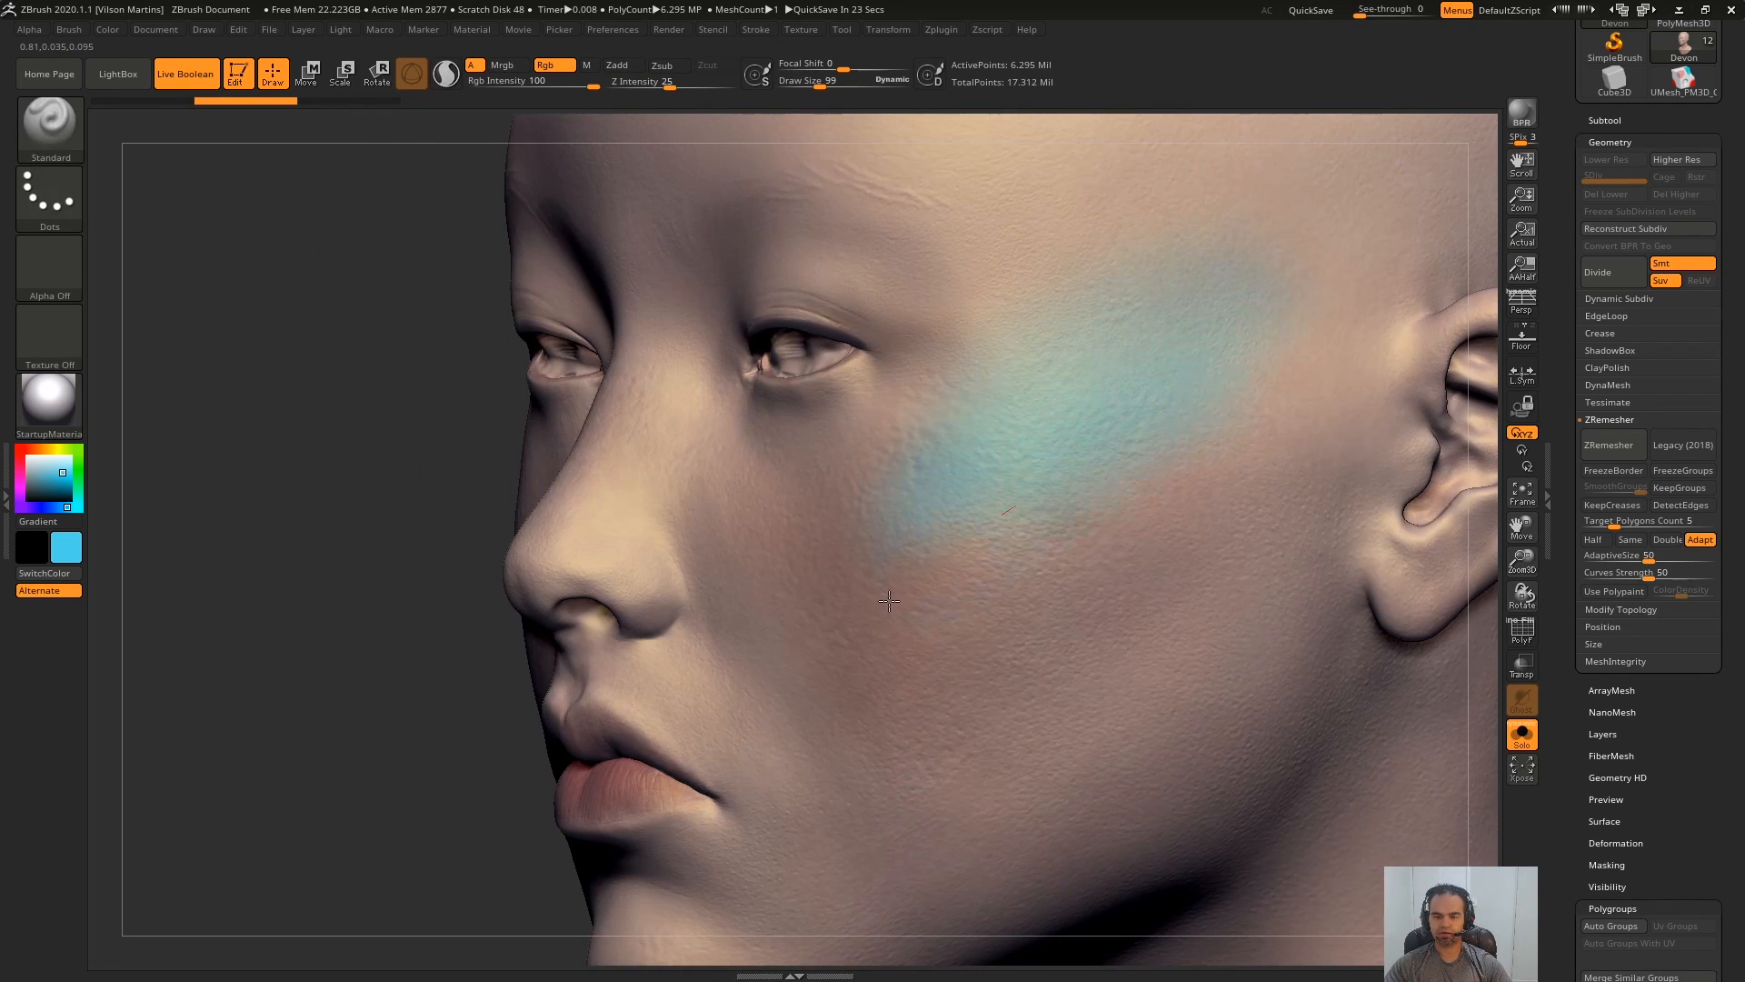
key(shift+f)
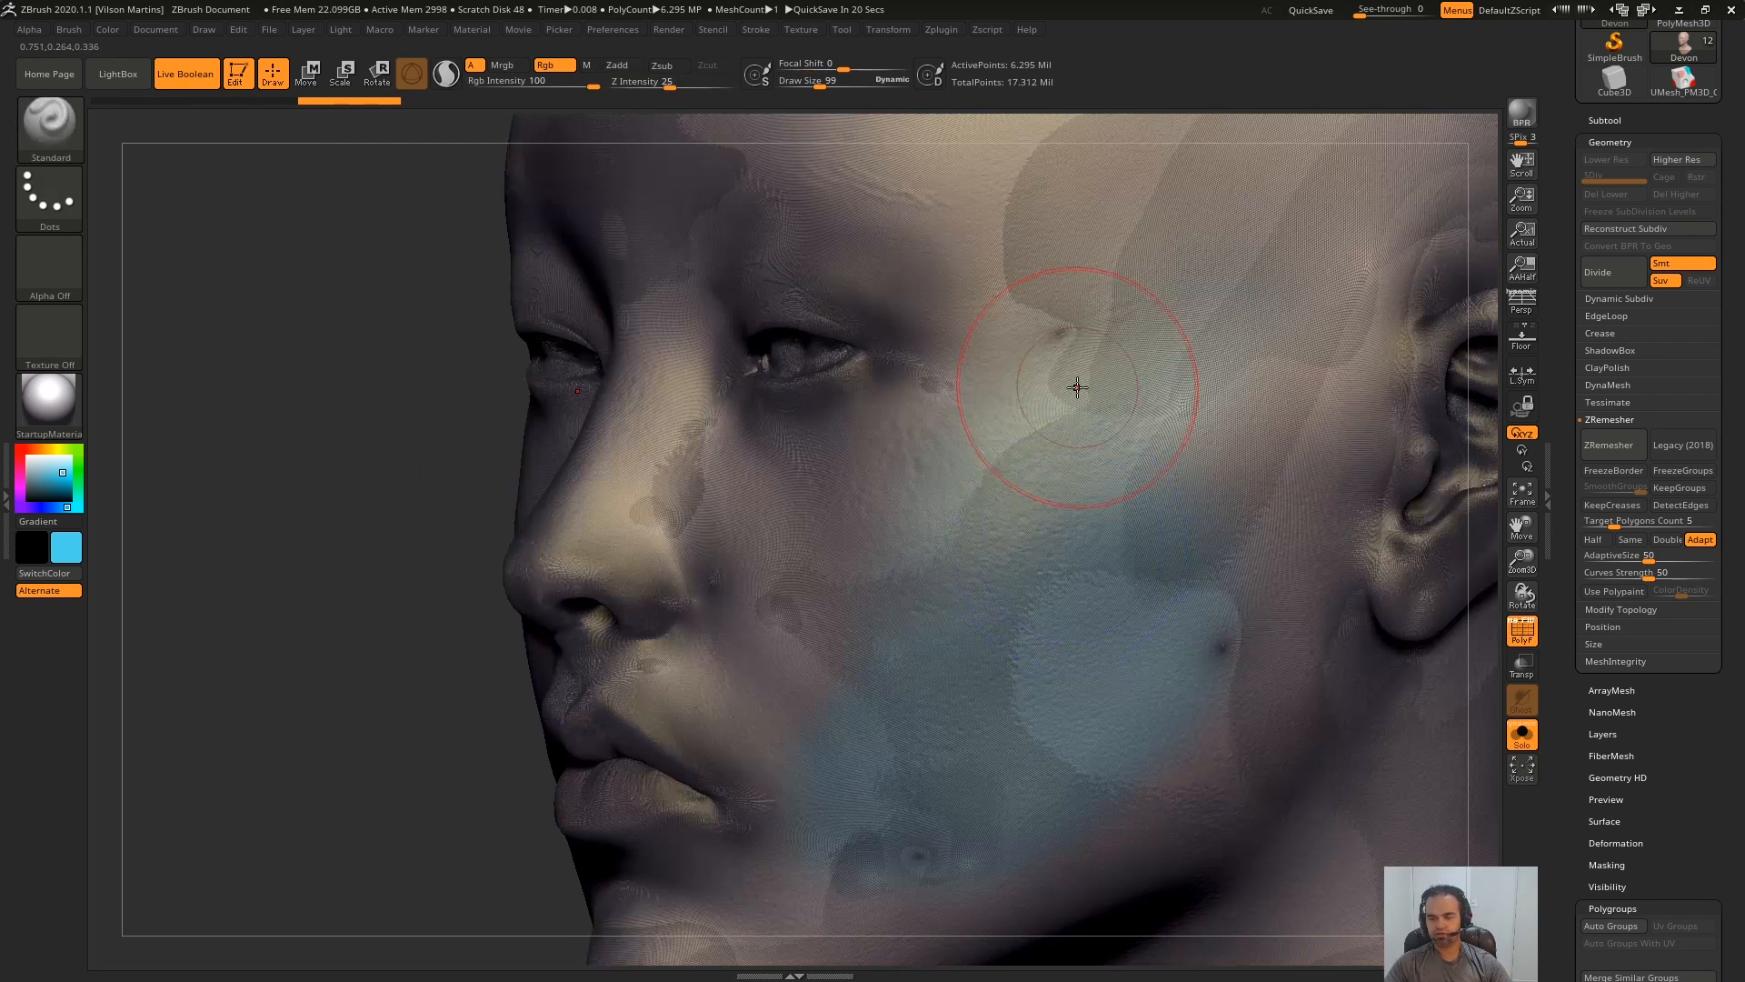
key(shift+f)
- Create polygroups from the new cheek polypaint and compare the group border with the painted edge
drag(1699, 720, 1700, 553)
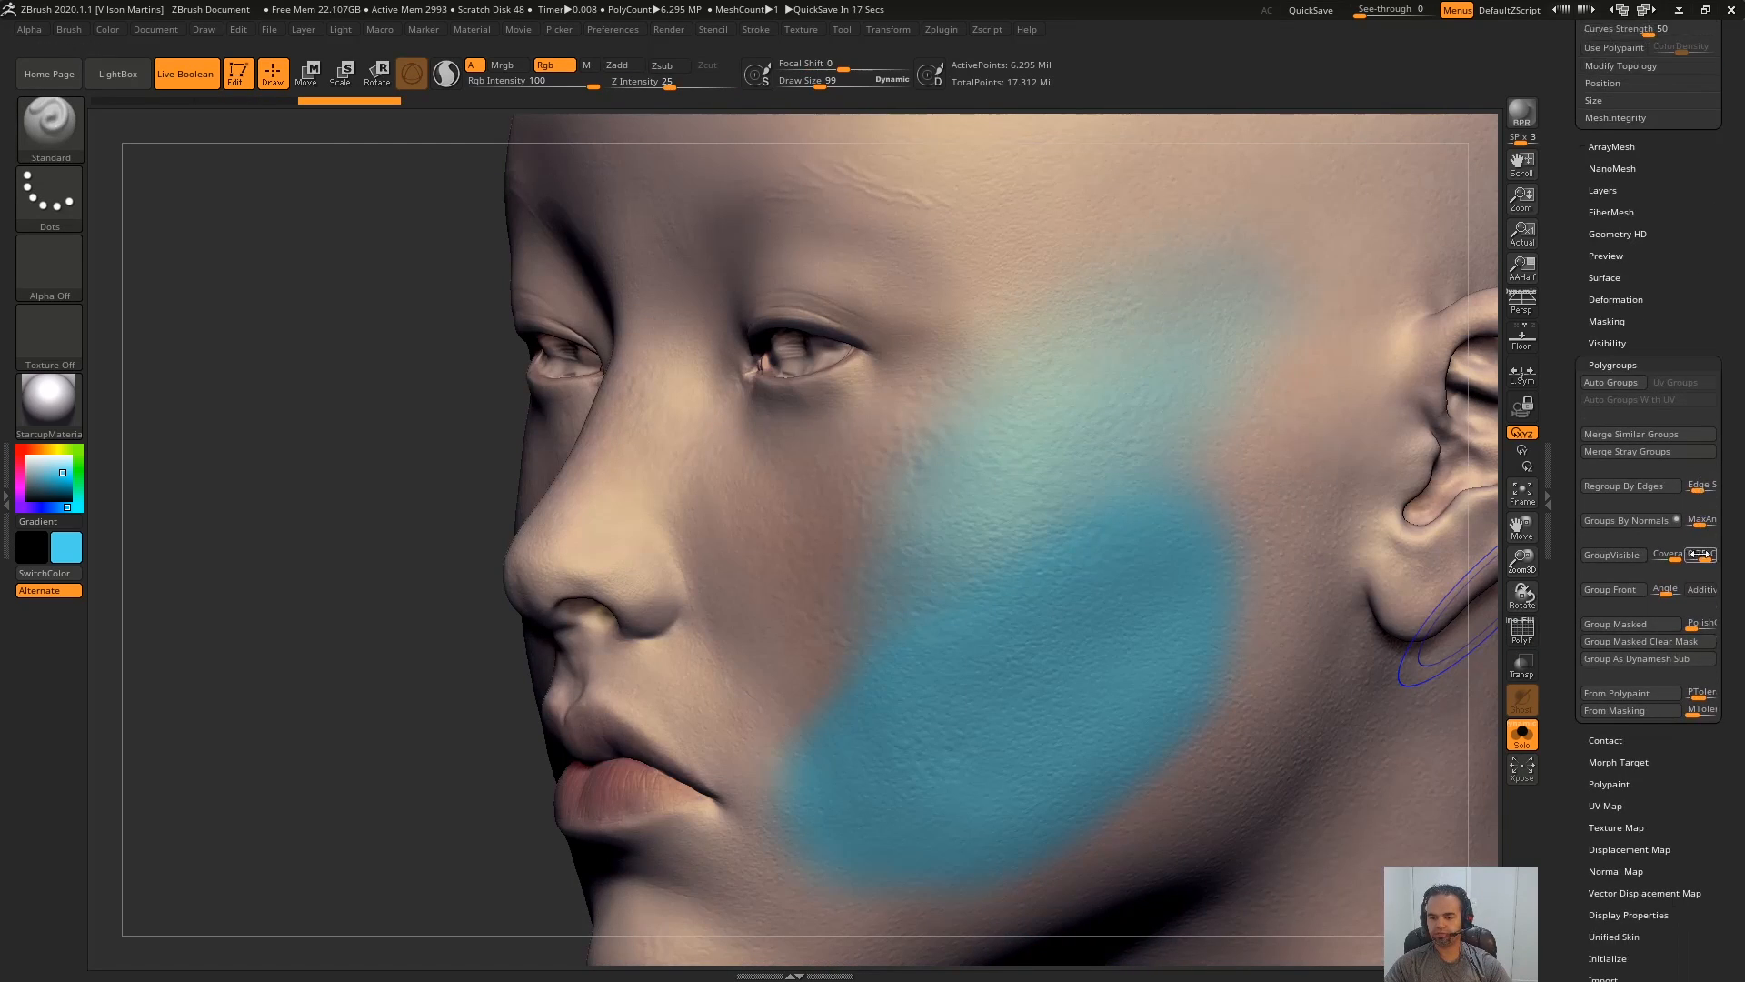
right_drag(986, 662, 1083, 671)
right_drag(1084, 671, 1022, 669)
key(shift+f)
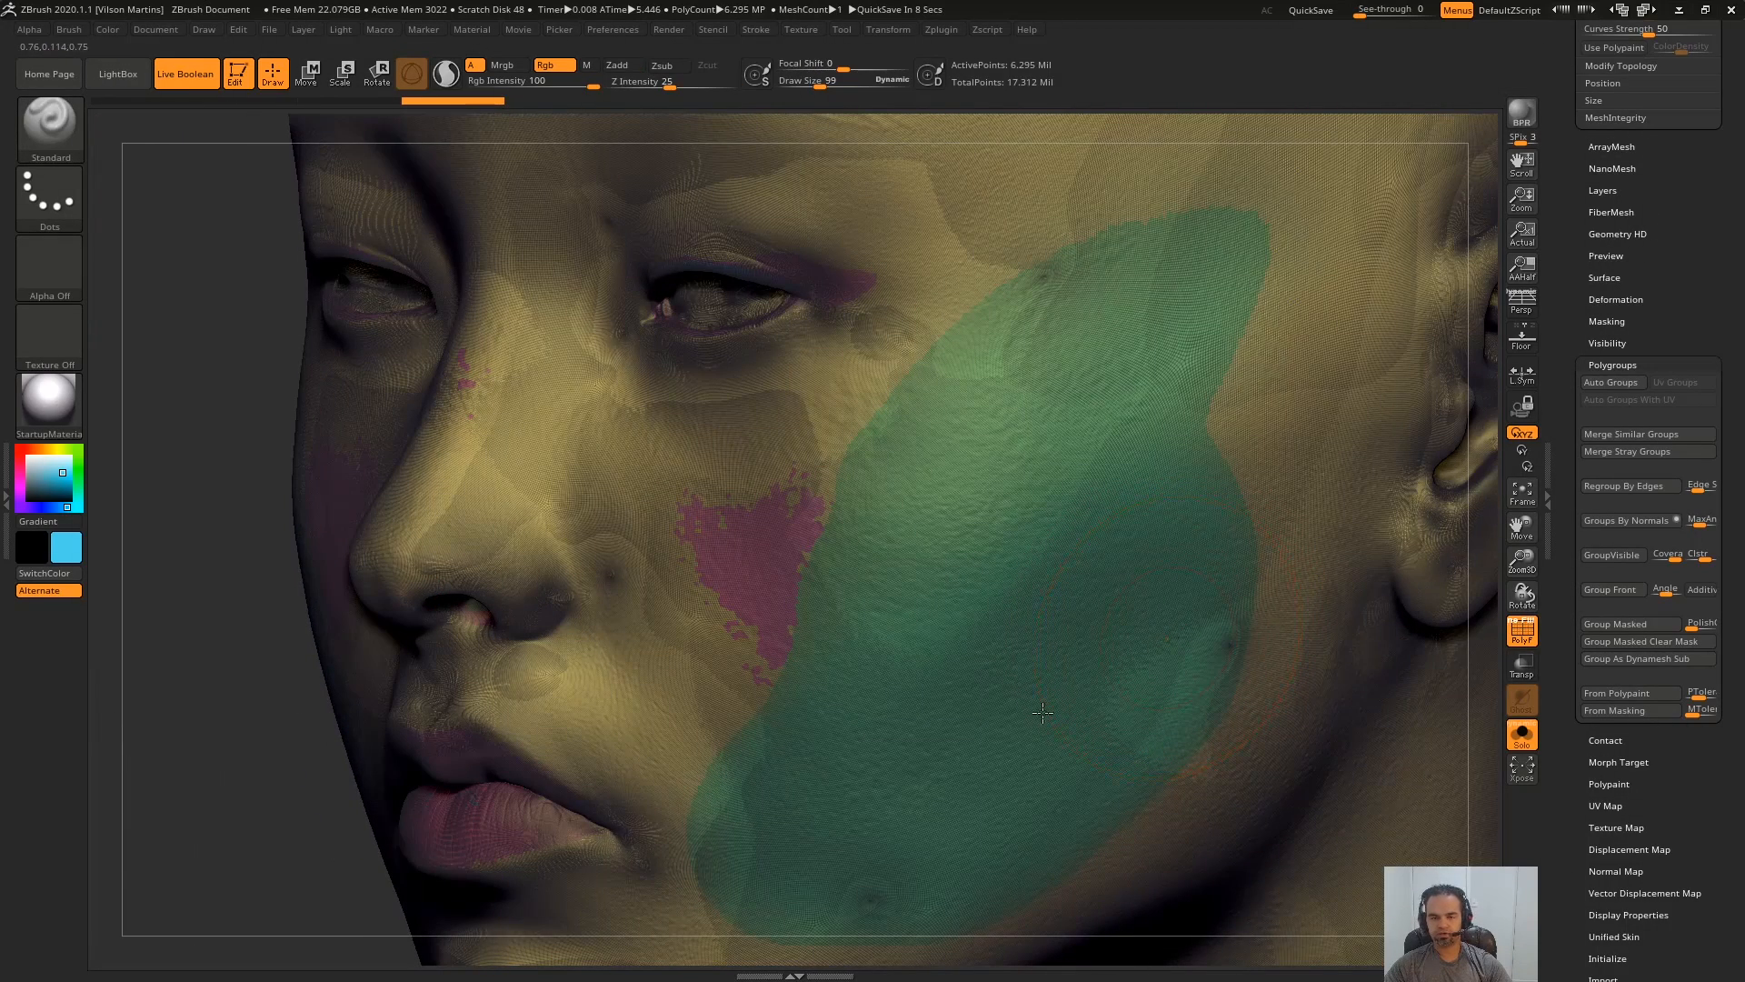
key(shift+f)
- Outline the soft upper edge of the blue paint near the temple on a screen capture, and discard the capture
key(Print)
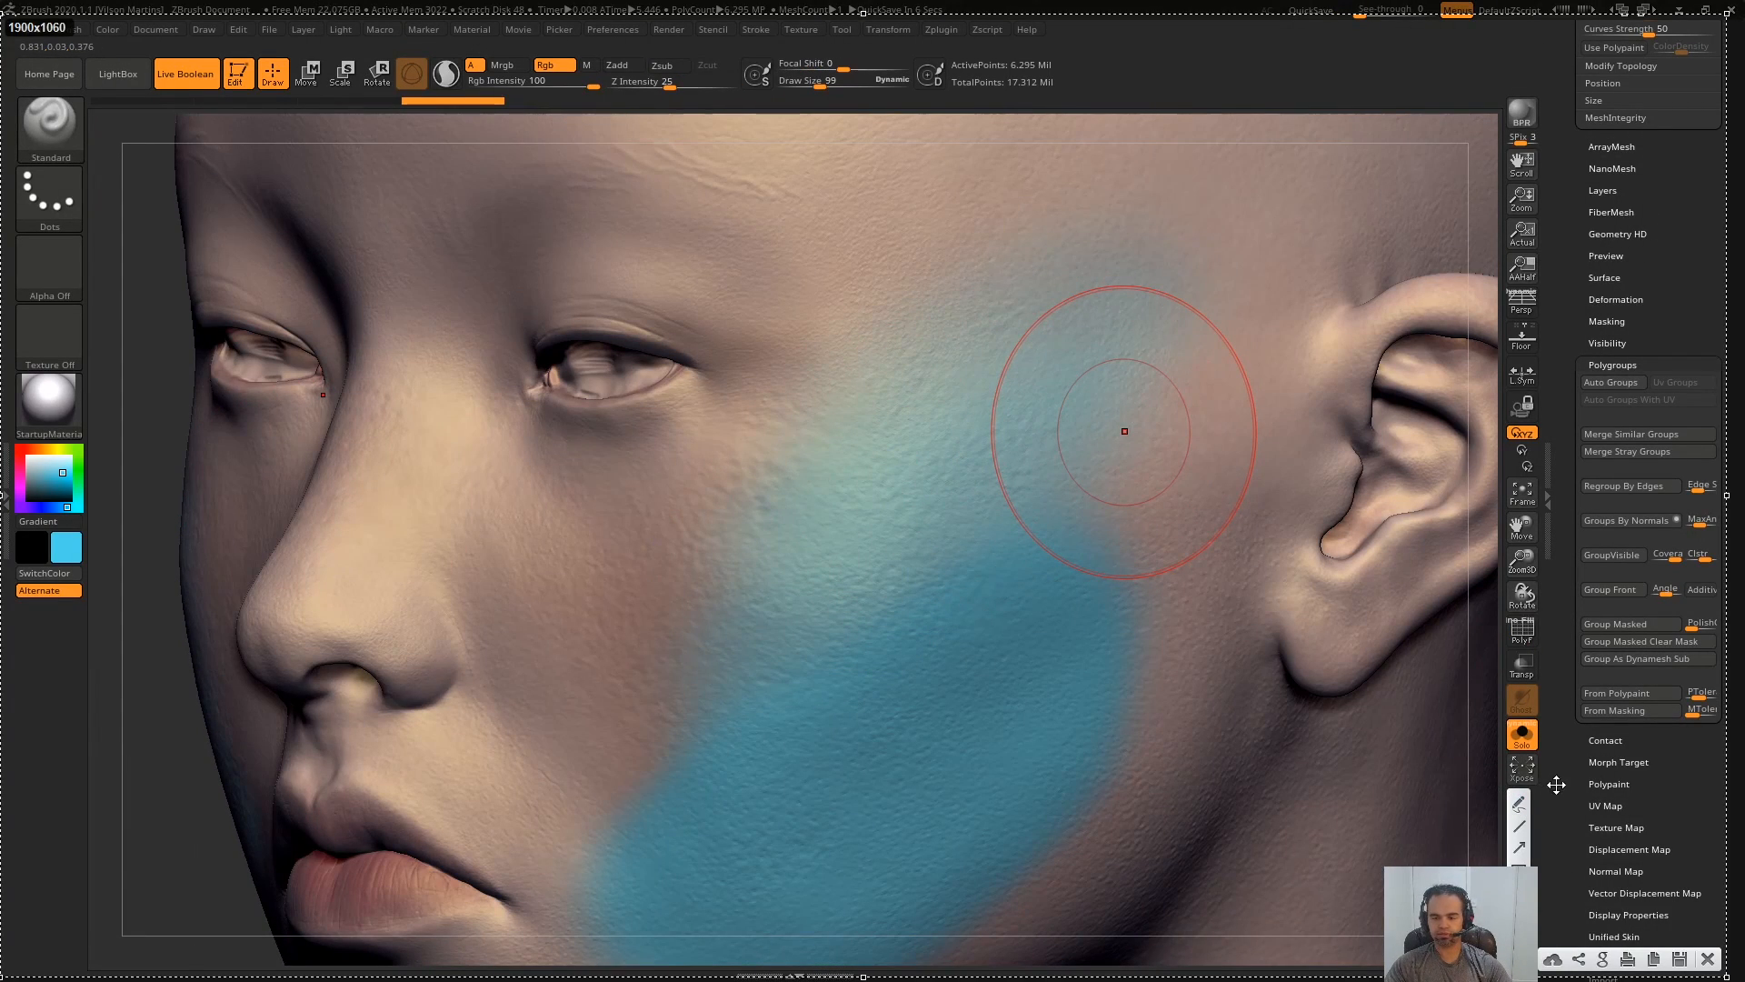
drag(1031, 242, 1207, 293)
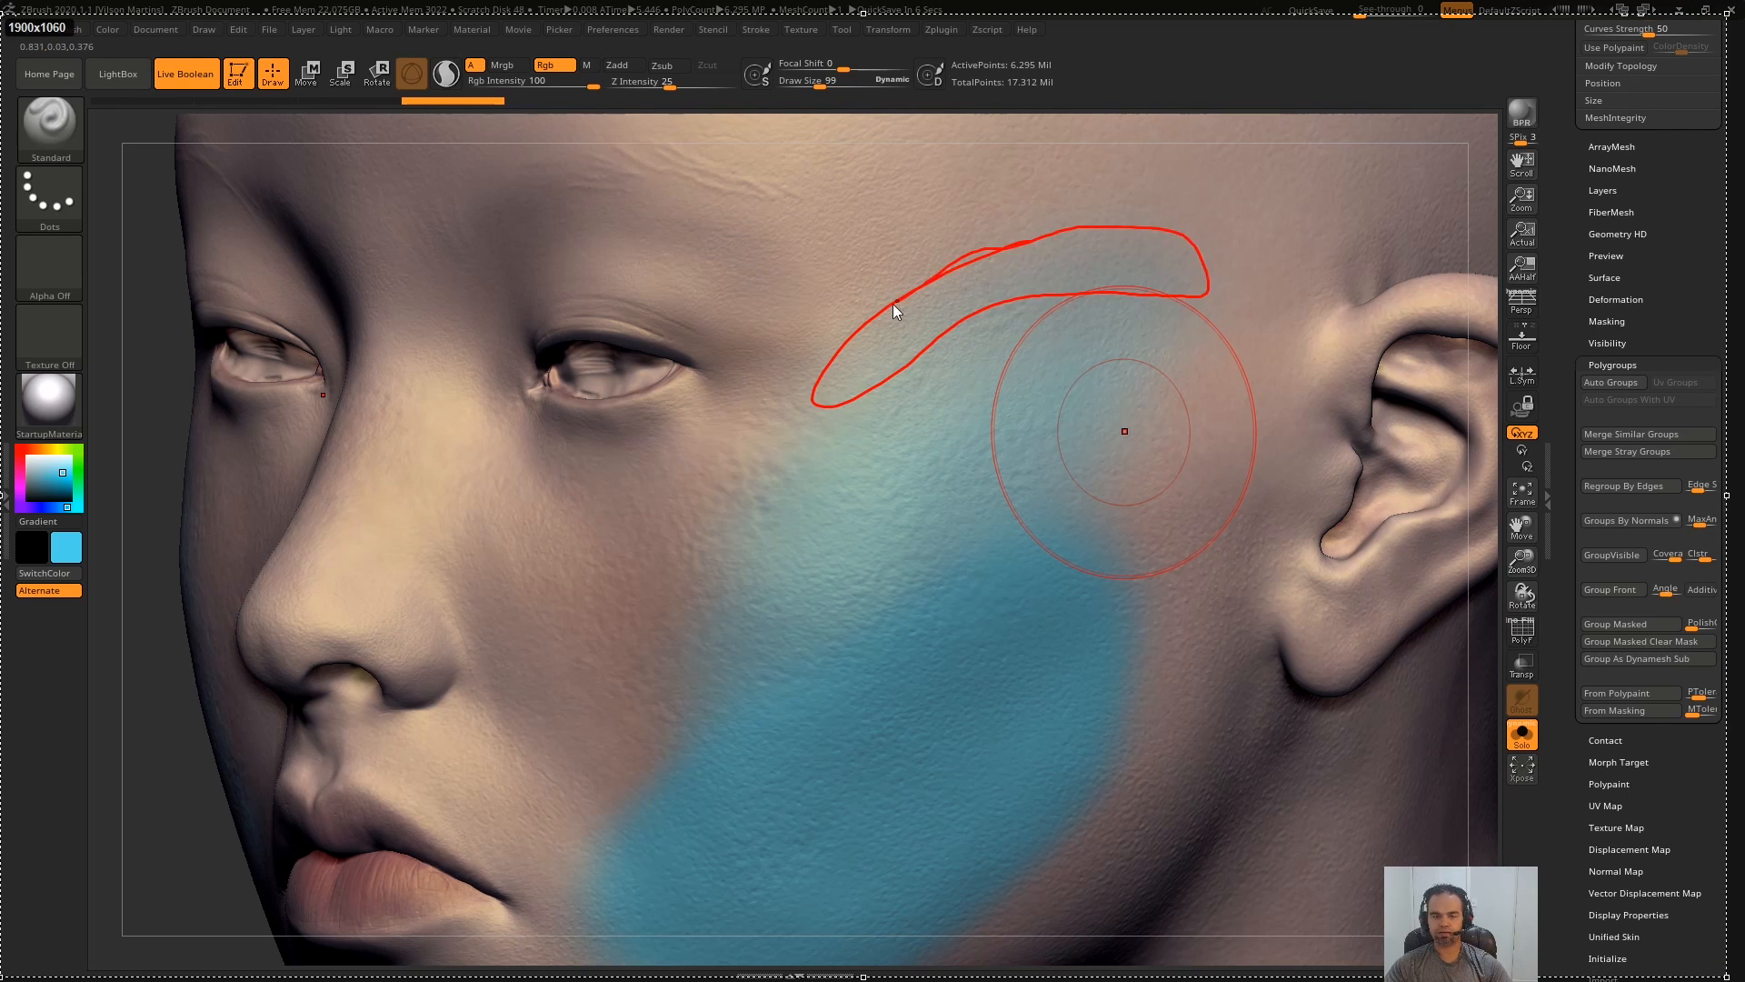
drag(1039, 305, 1127, 285)
drag(863, 396, 857, 406)
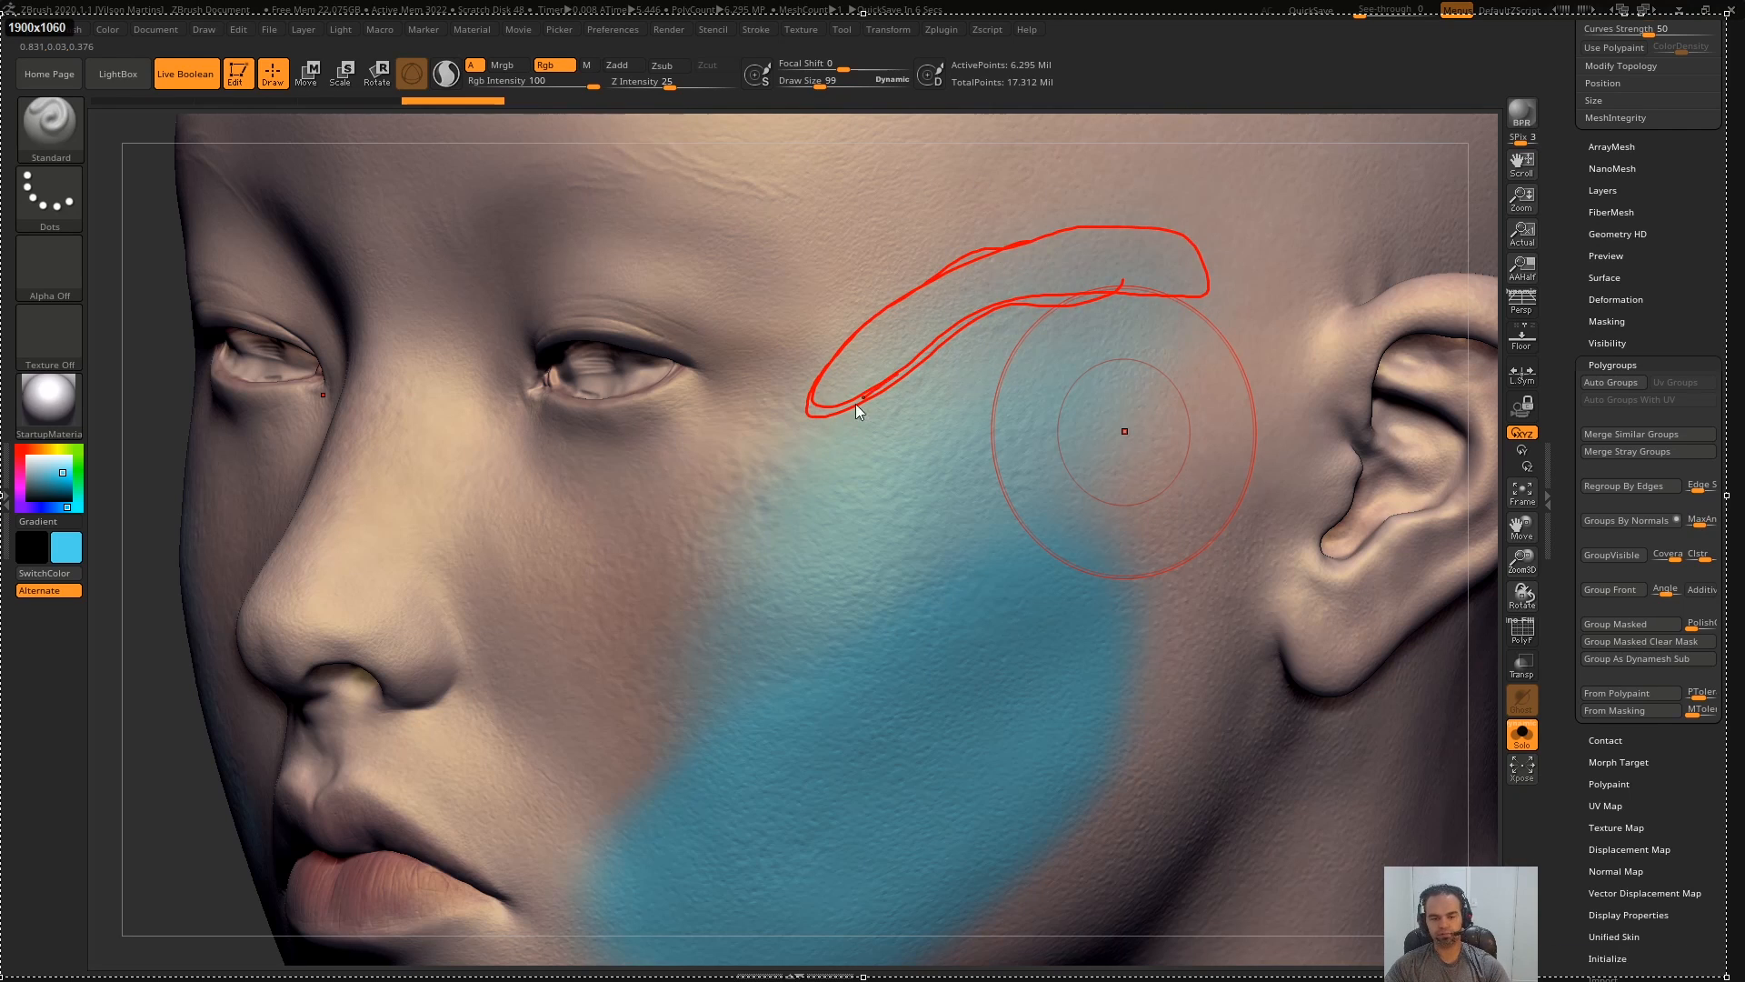
key(Escape)
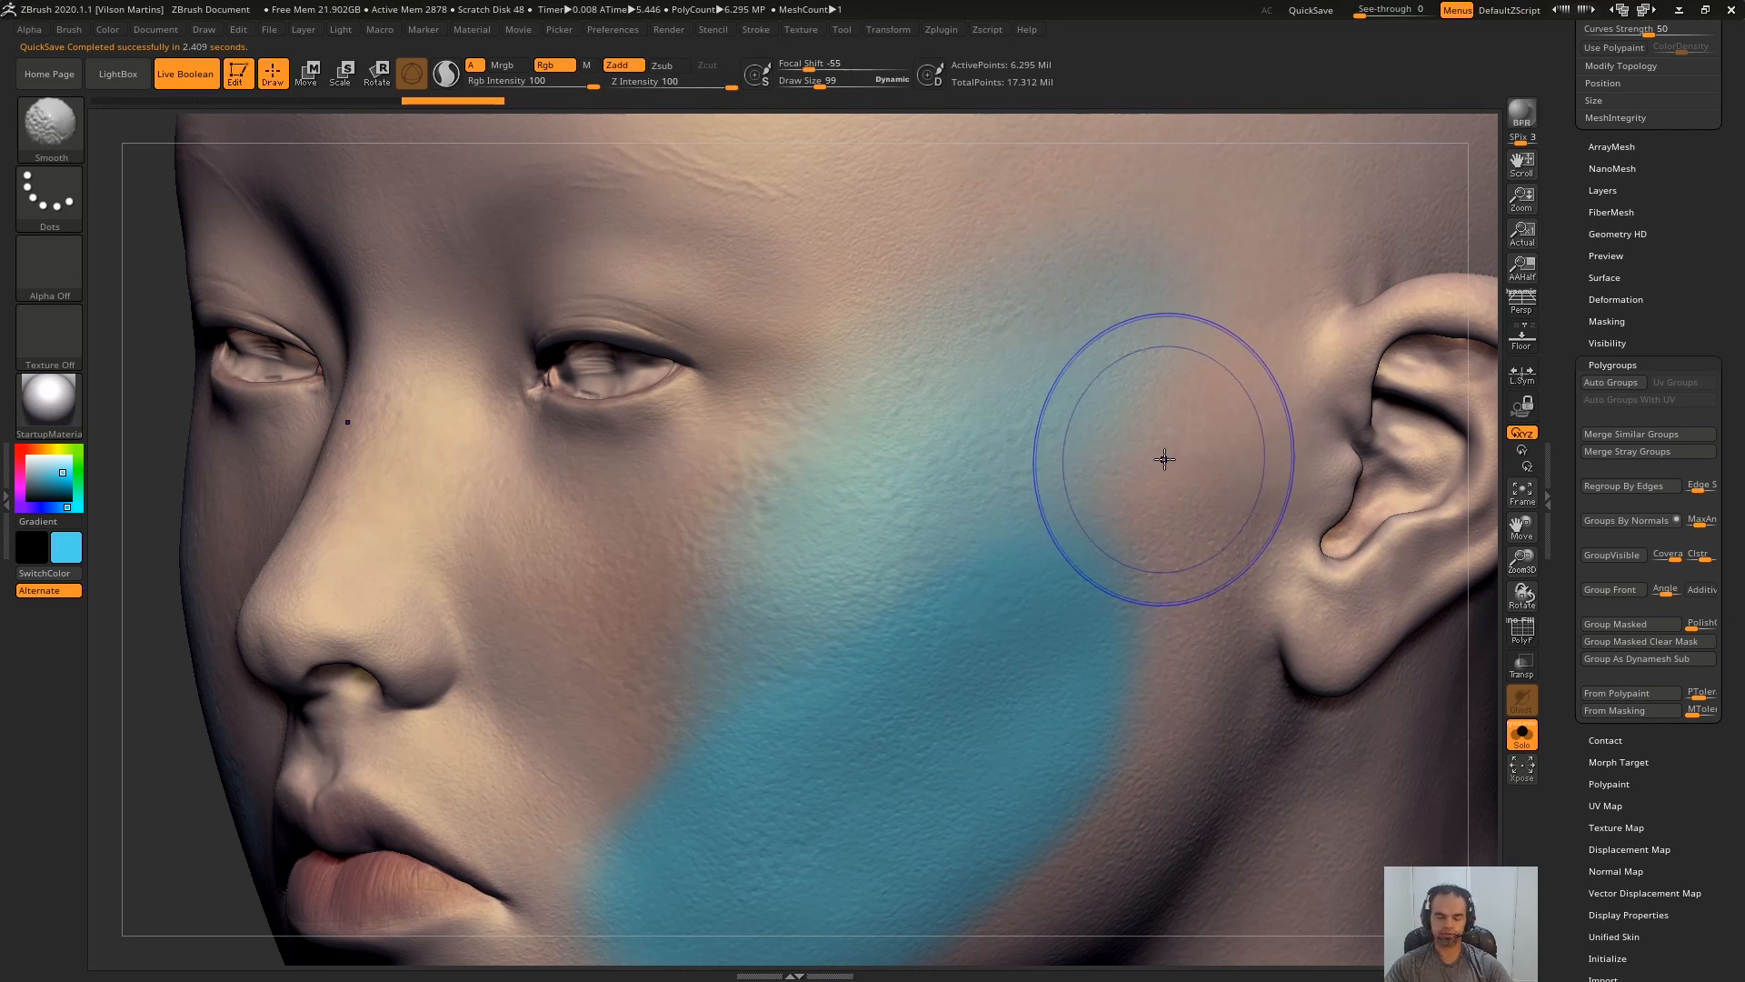
- Undo the polygroups and all the blue paint strokes on the cheek
key(ctrl+z)
key(ctrl+z)
key(ctrl+z)
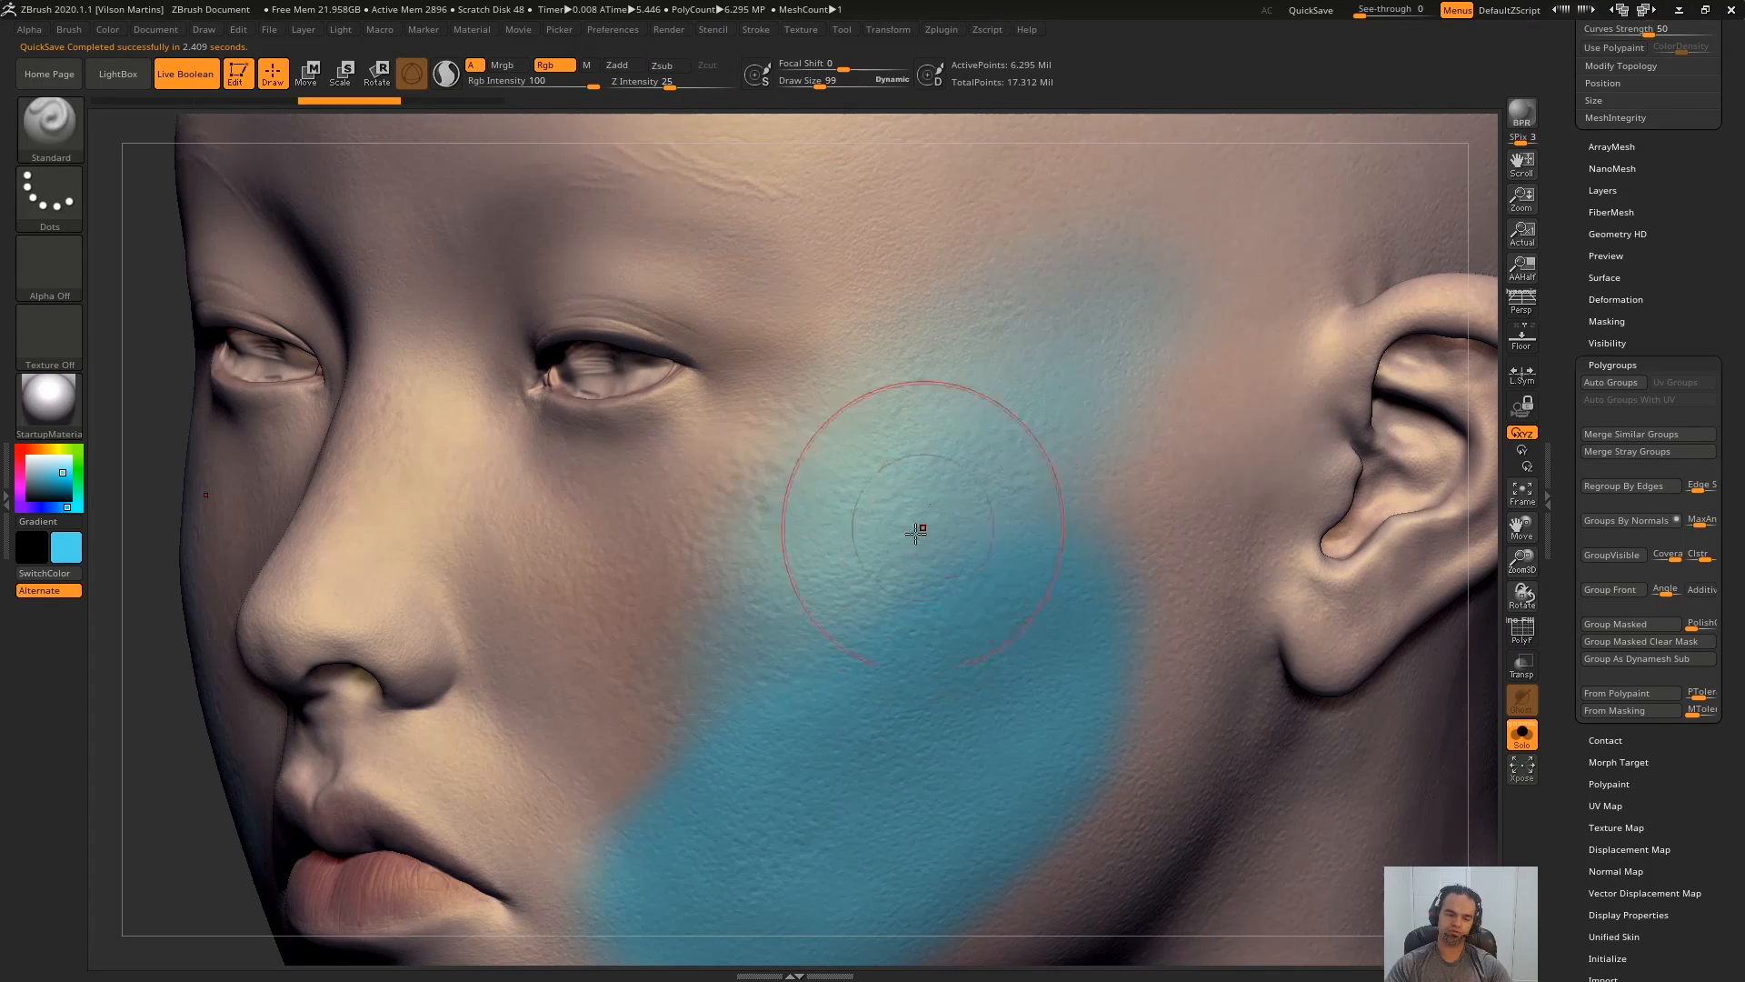
- Set the Standard brush's focal shift to -100 and its draw size to 42
key(bracketleft)
key(bracketleft)
key(bracketleft)
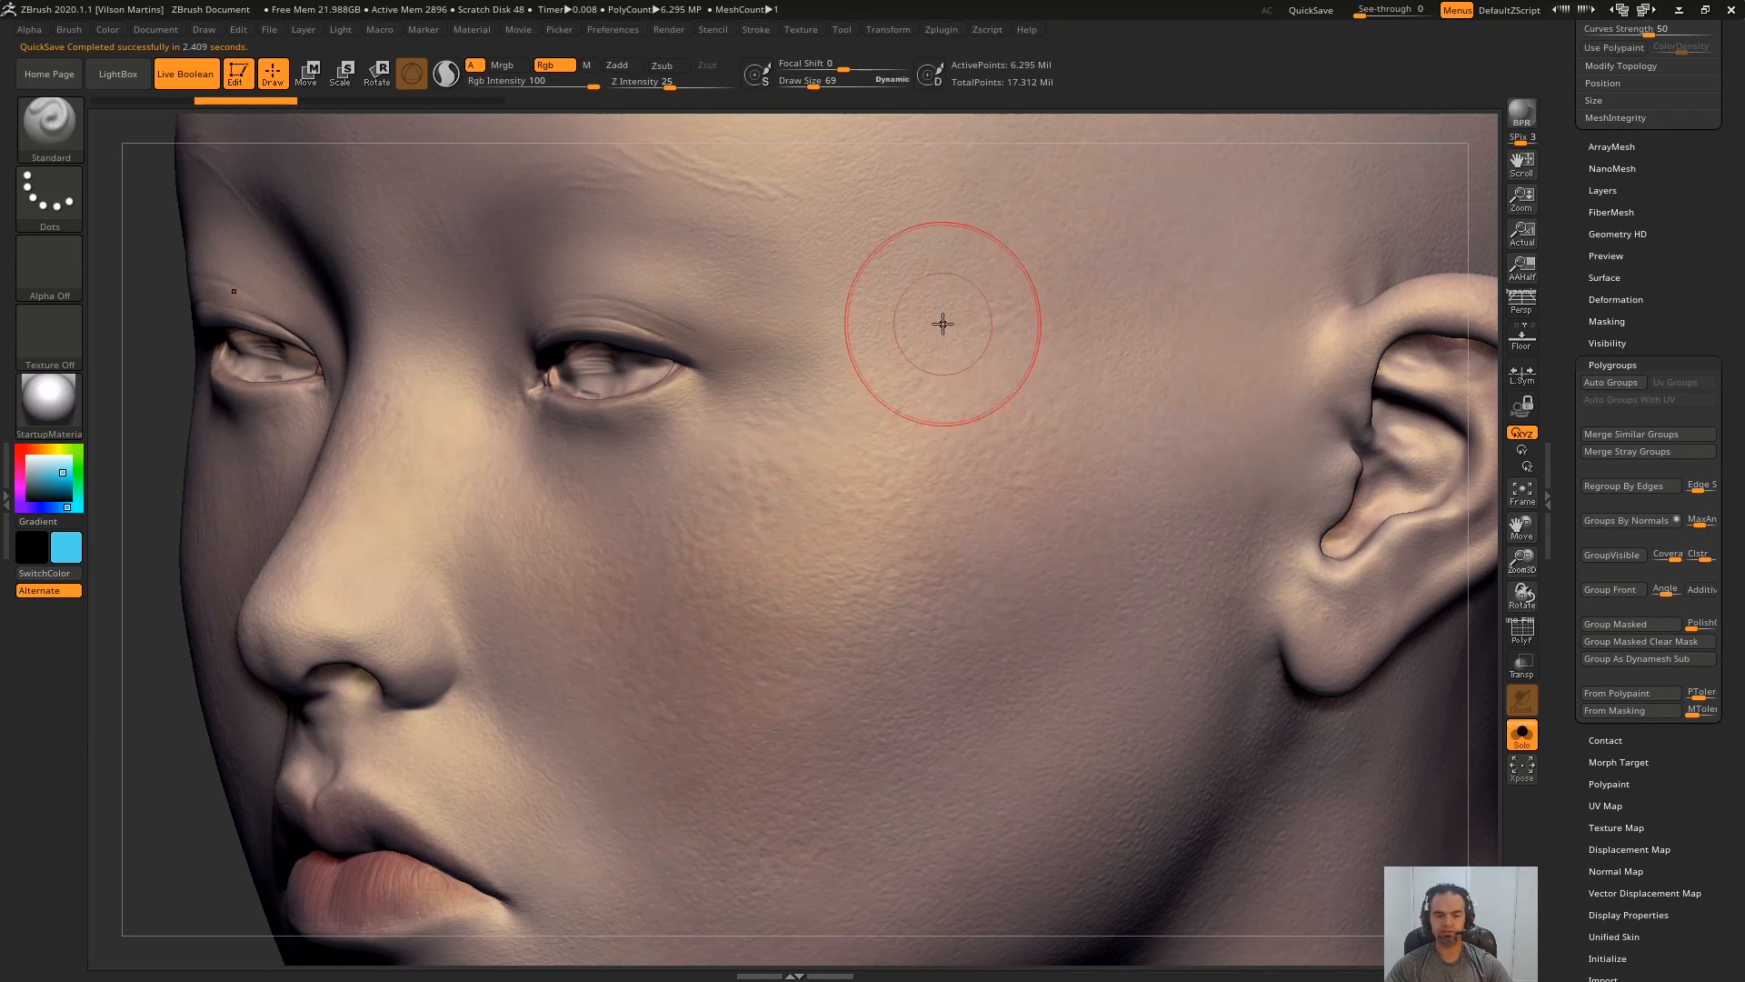
alt+right_drag(689, 350, 725, 410)
drag(859, 63, 779, 64)
key(bracketleft)
key(bracketleft)
key(bracketleft)
- Paint a light-blue test patch beside the temple with the harder brush and undo it
mouse_move(1195, 240)
mouse_down()
mouse_move(1040, 433)
mouse_move(918, 290)
mouse_up()
key(ctrl+z)
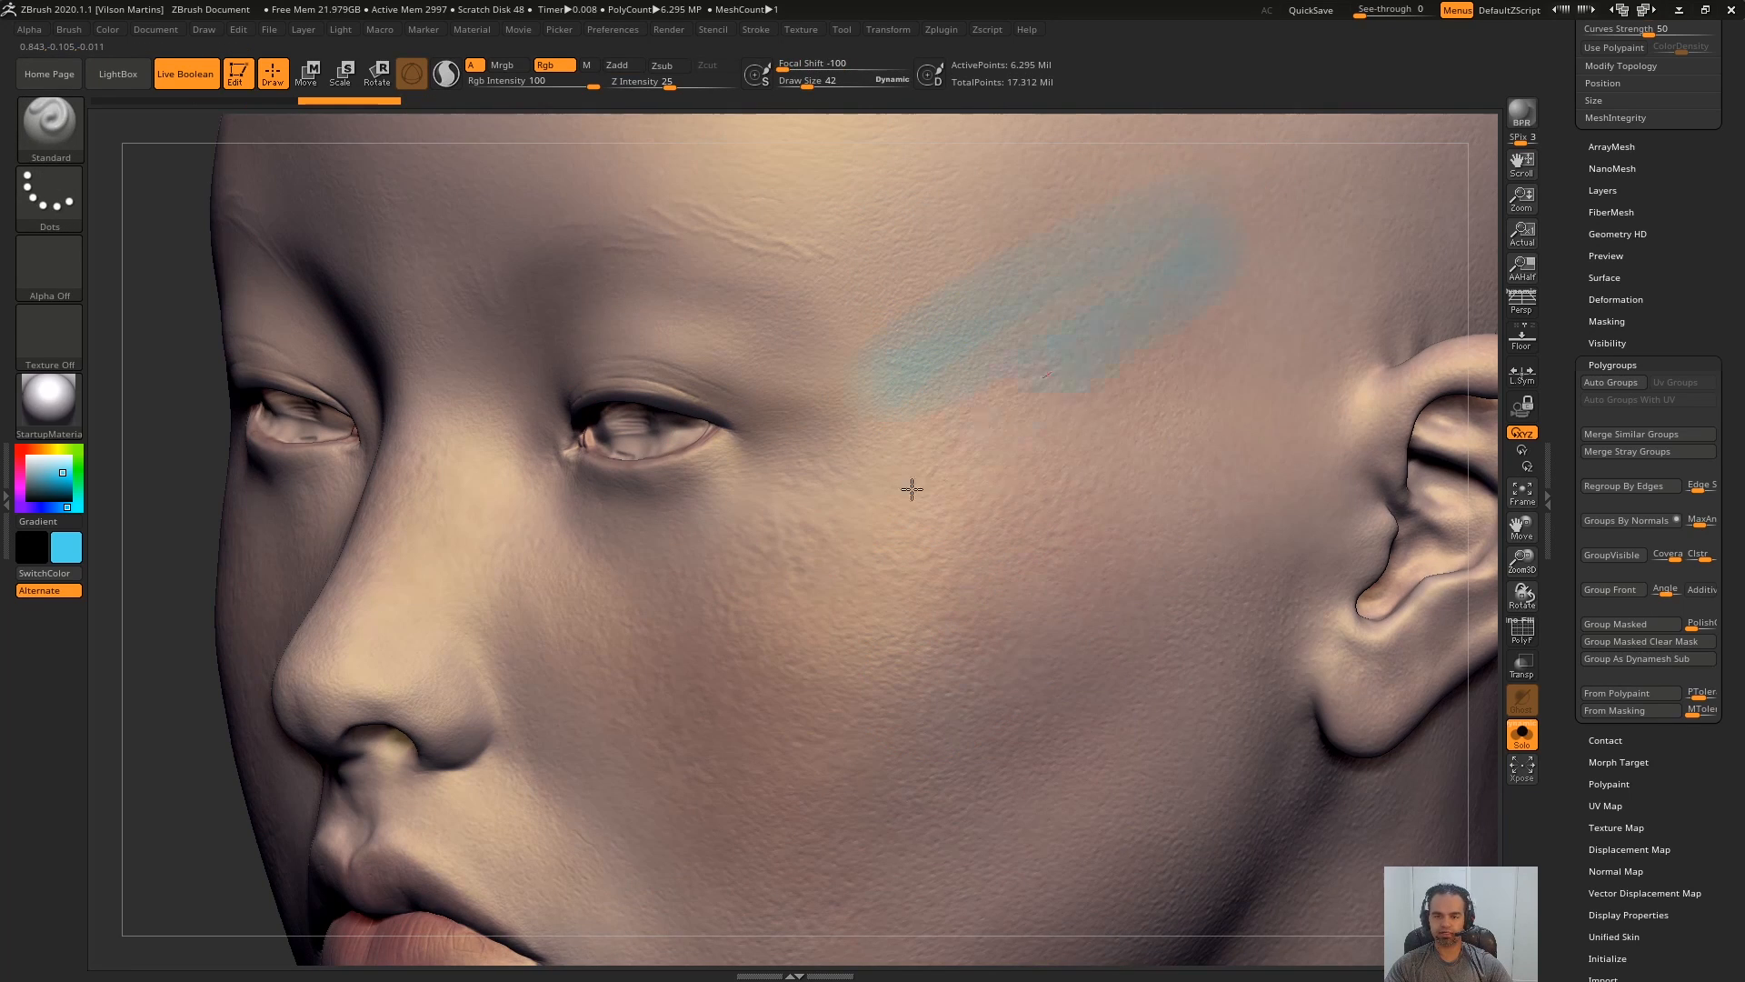
key(ctrl+z)
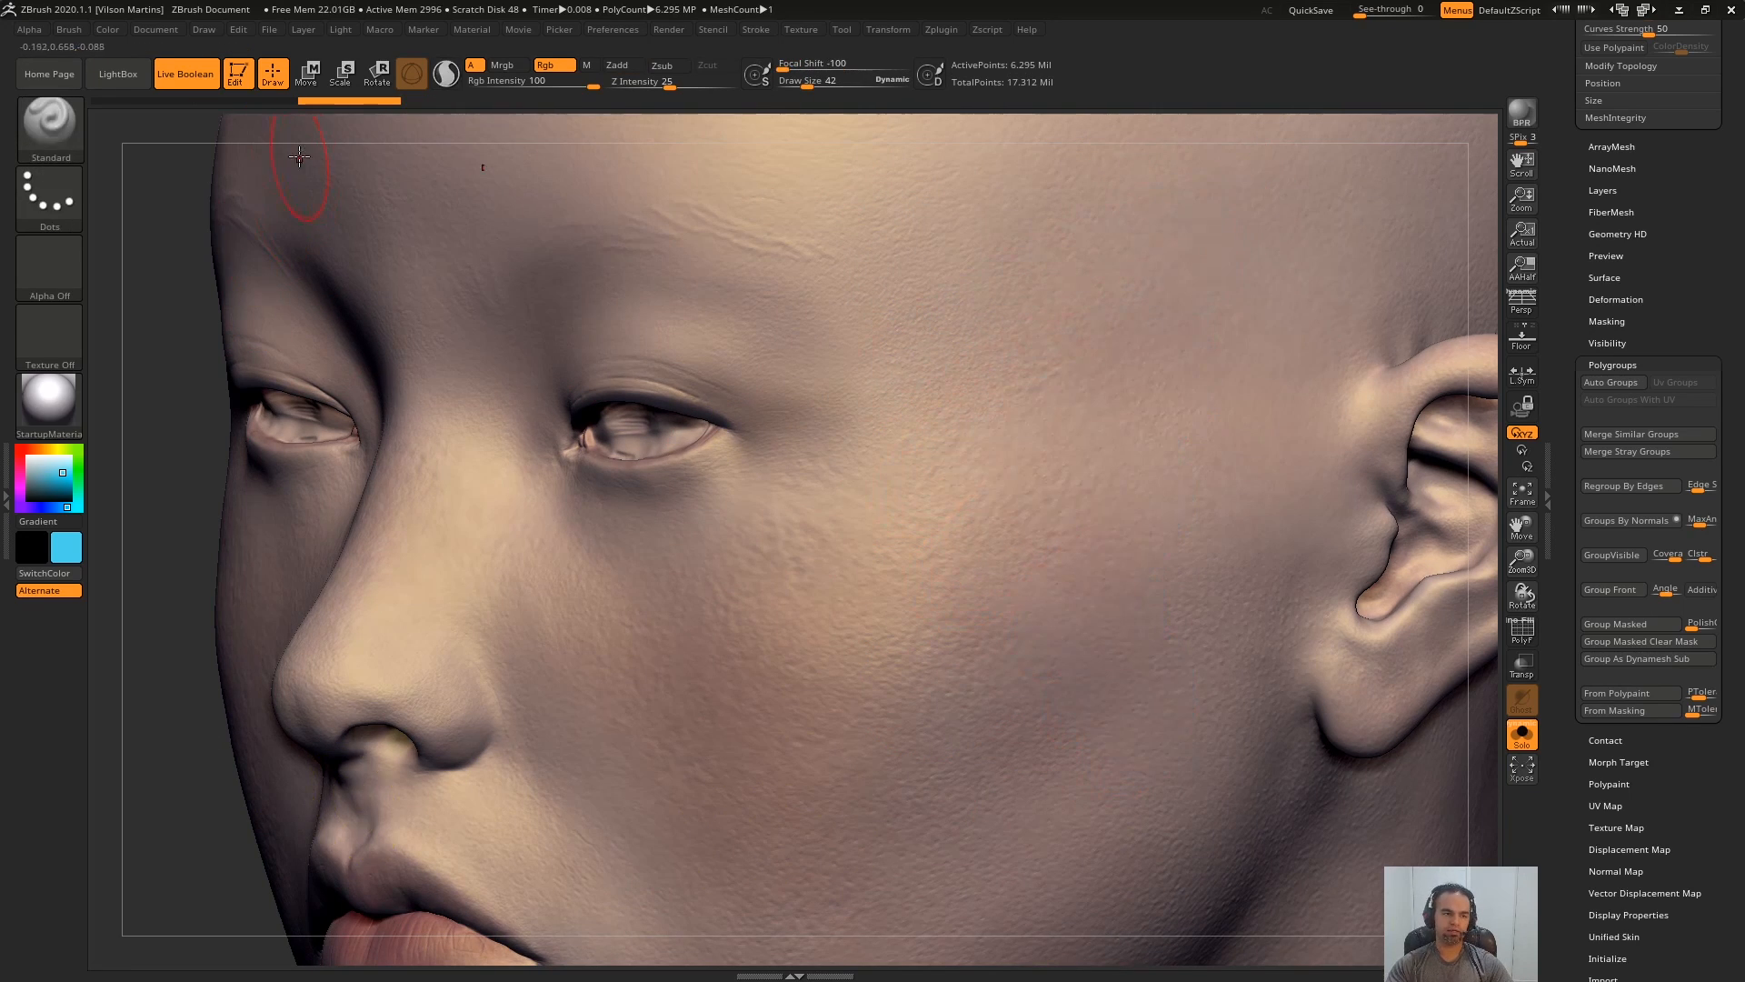
- Open the Standard brush's tablet pressure setting for Rgb Intensity, and test a paint stroke from temple to cheek before undoing it
click(70, 30)
scroll(163, 543, down, 5)
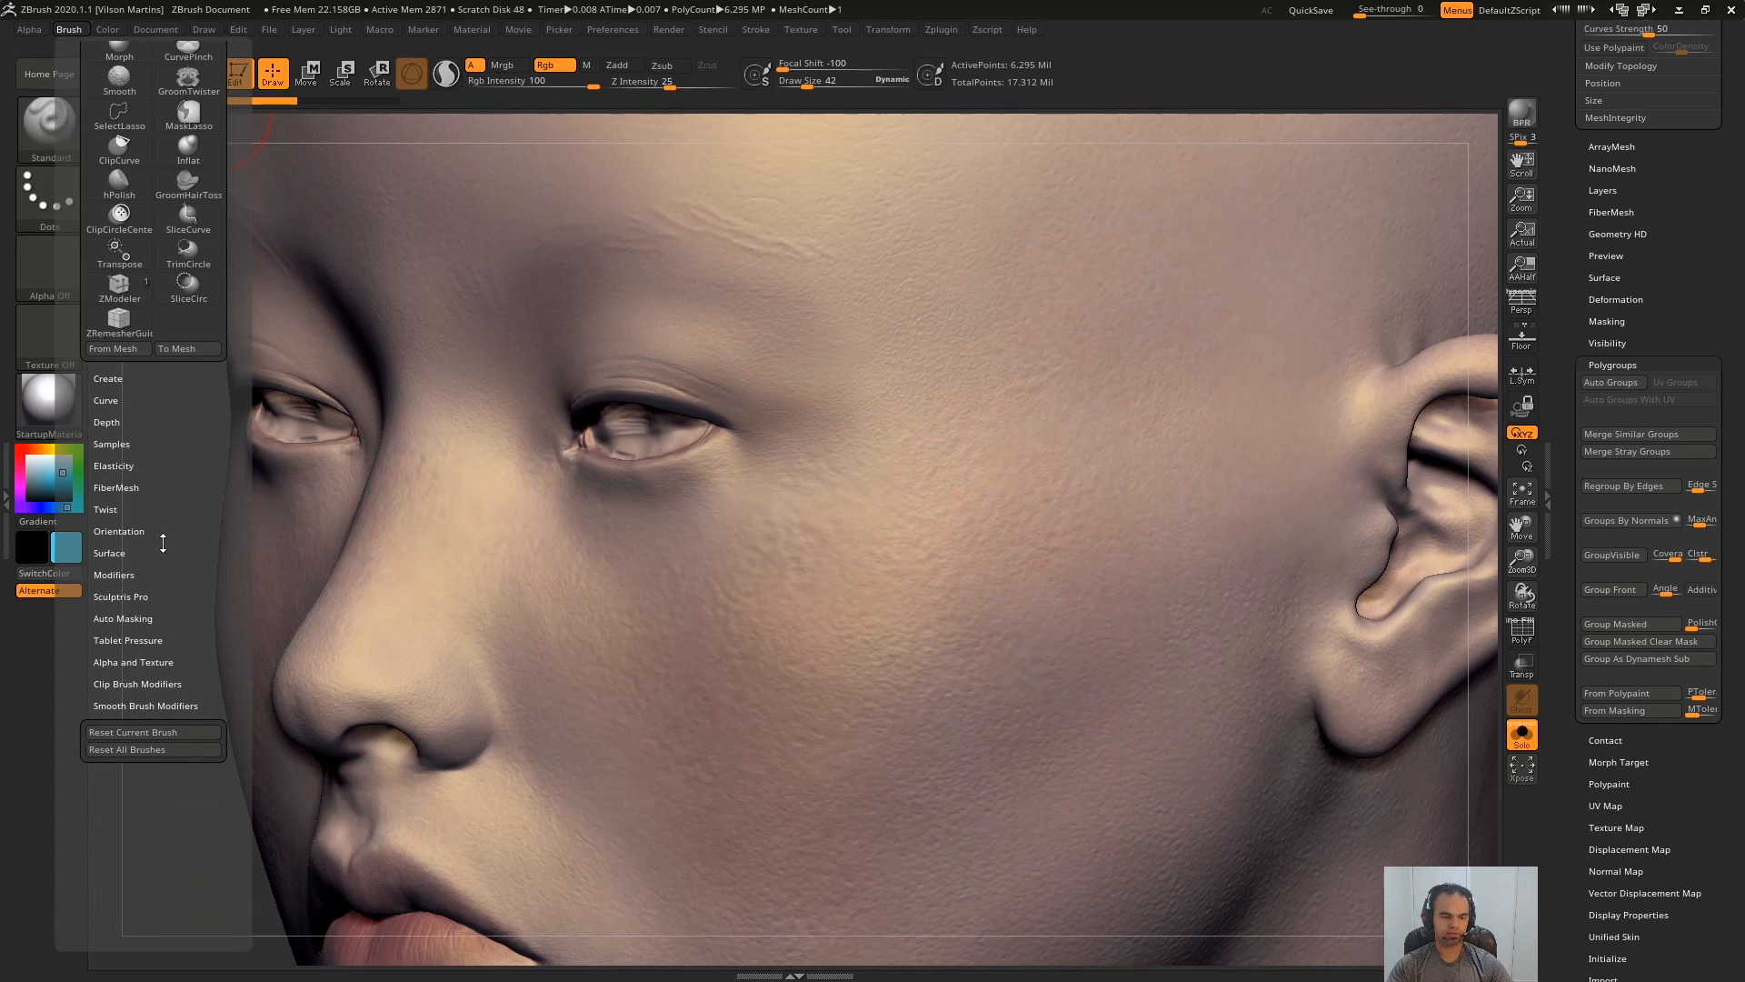
click(127, 640)
scroll(178, 543, down, 1)
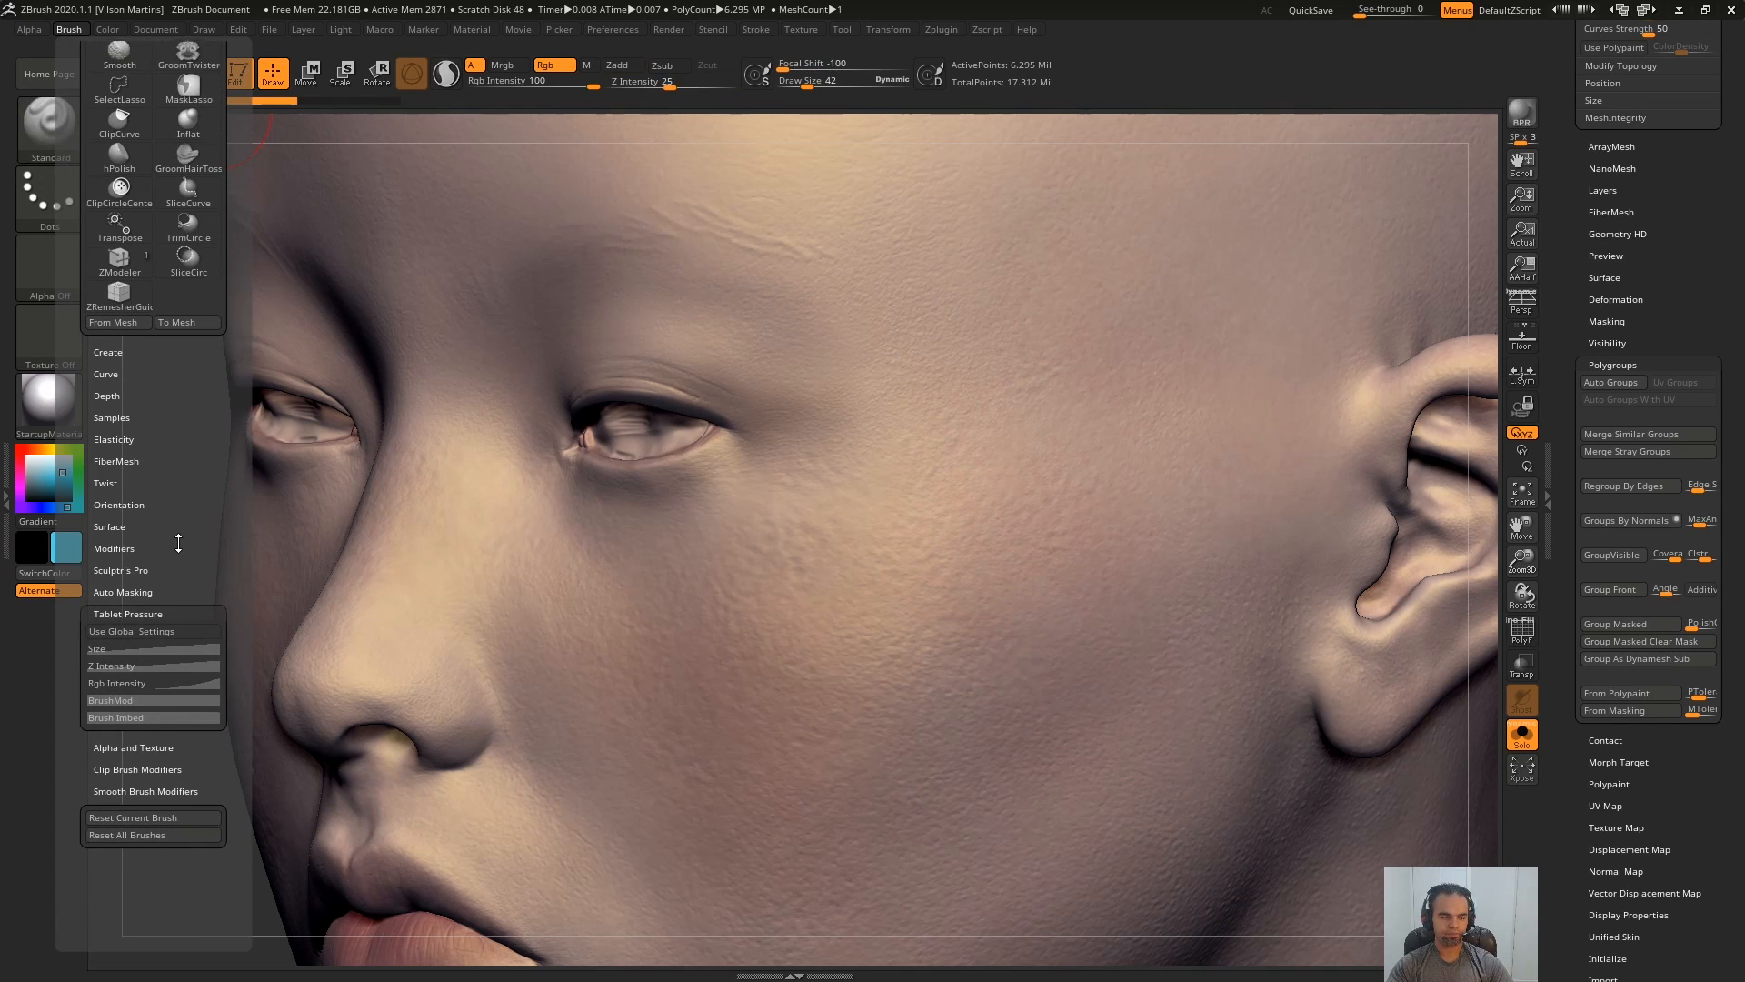
click(108, 684)
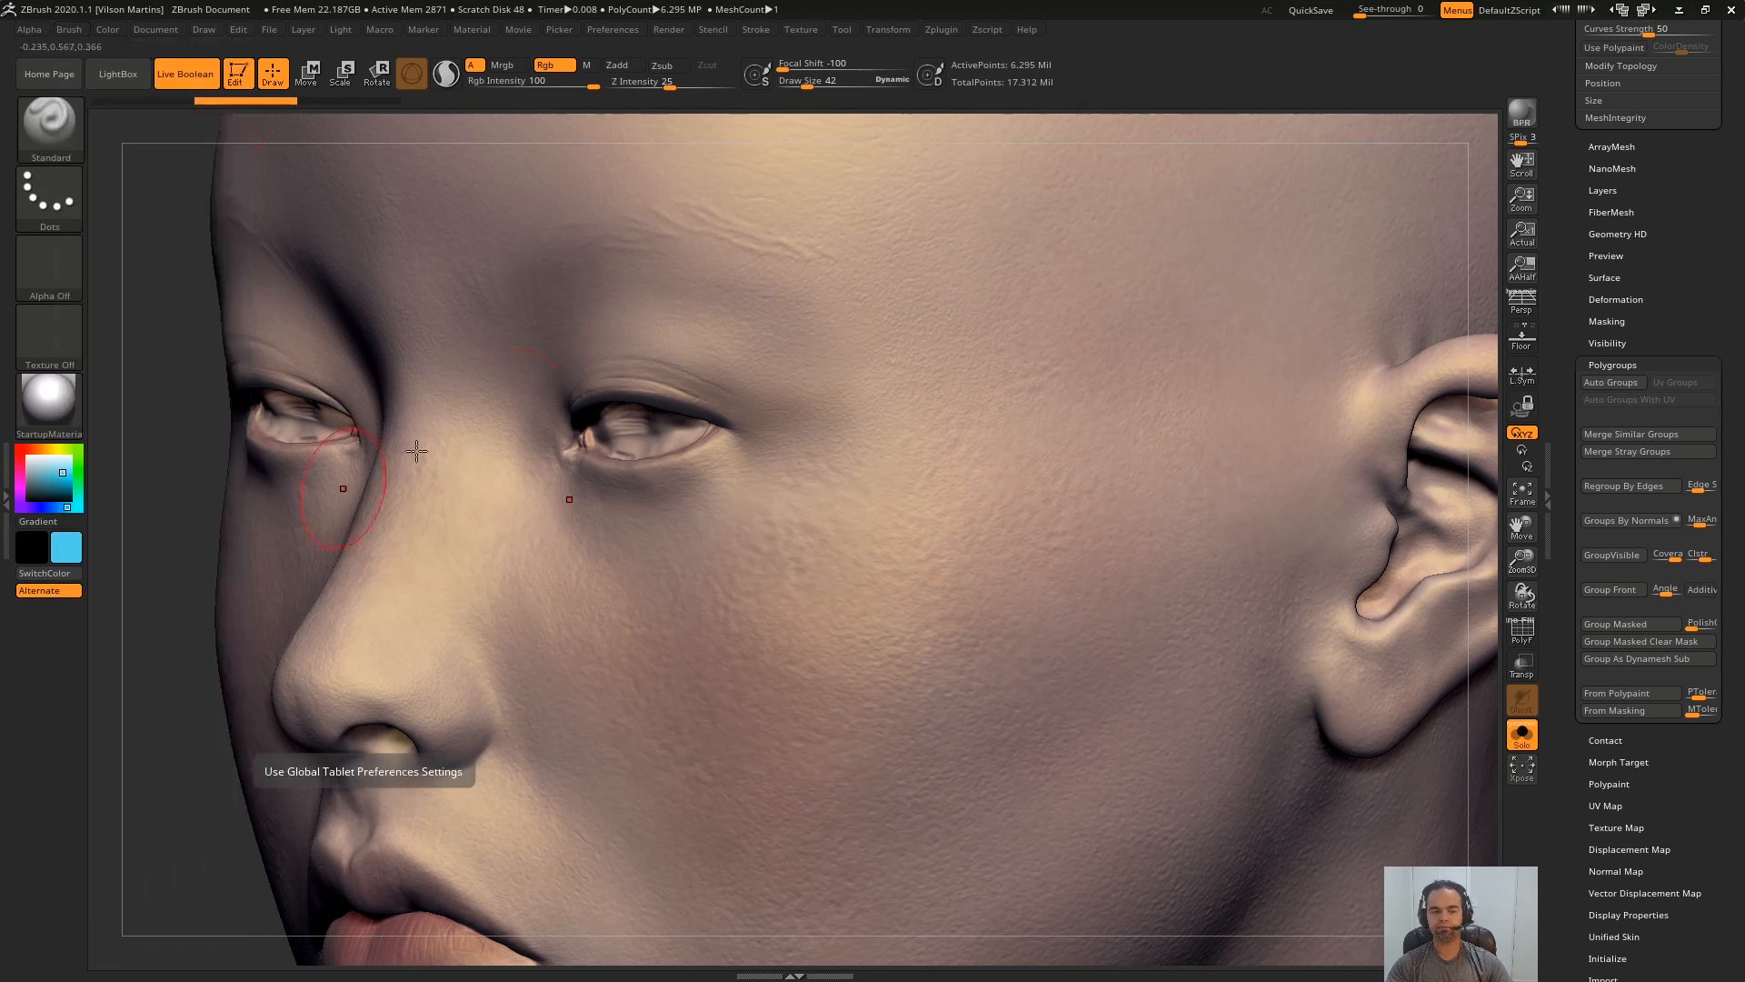
mouse_move(1231, 183)
mouse_down()
mouse_move(865, 471)
mouse_move(1024, 448)
mouse_move(828, 797)
mouse_up()
key(ctrl+z)
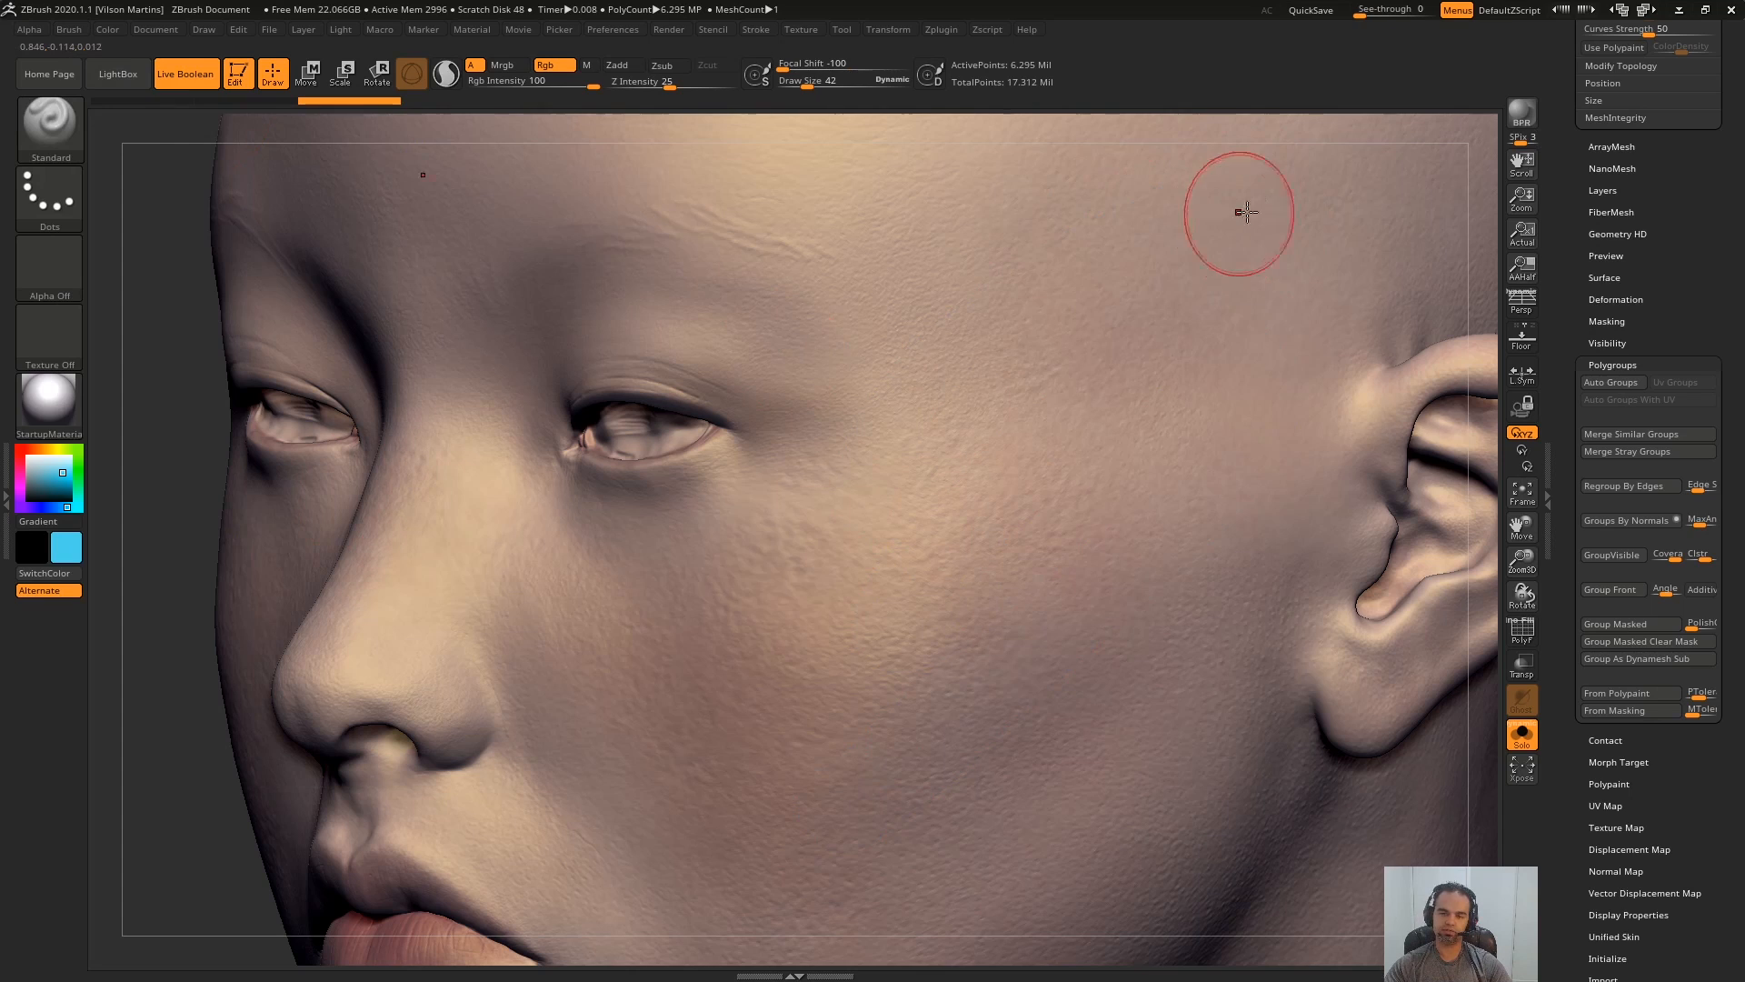
- Paint a solid light-blue patch across the cheek from the temple towards the jaw, undoing the first test stroke
mouse_move(1235, 207)
mouse_down()
mouse_move(994, 401)
mouse_move(968, 607)
mouse_move(800, 864)
mouse_up()
key(ctrl+z)
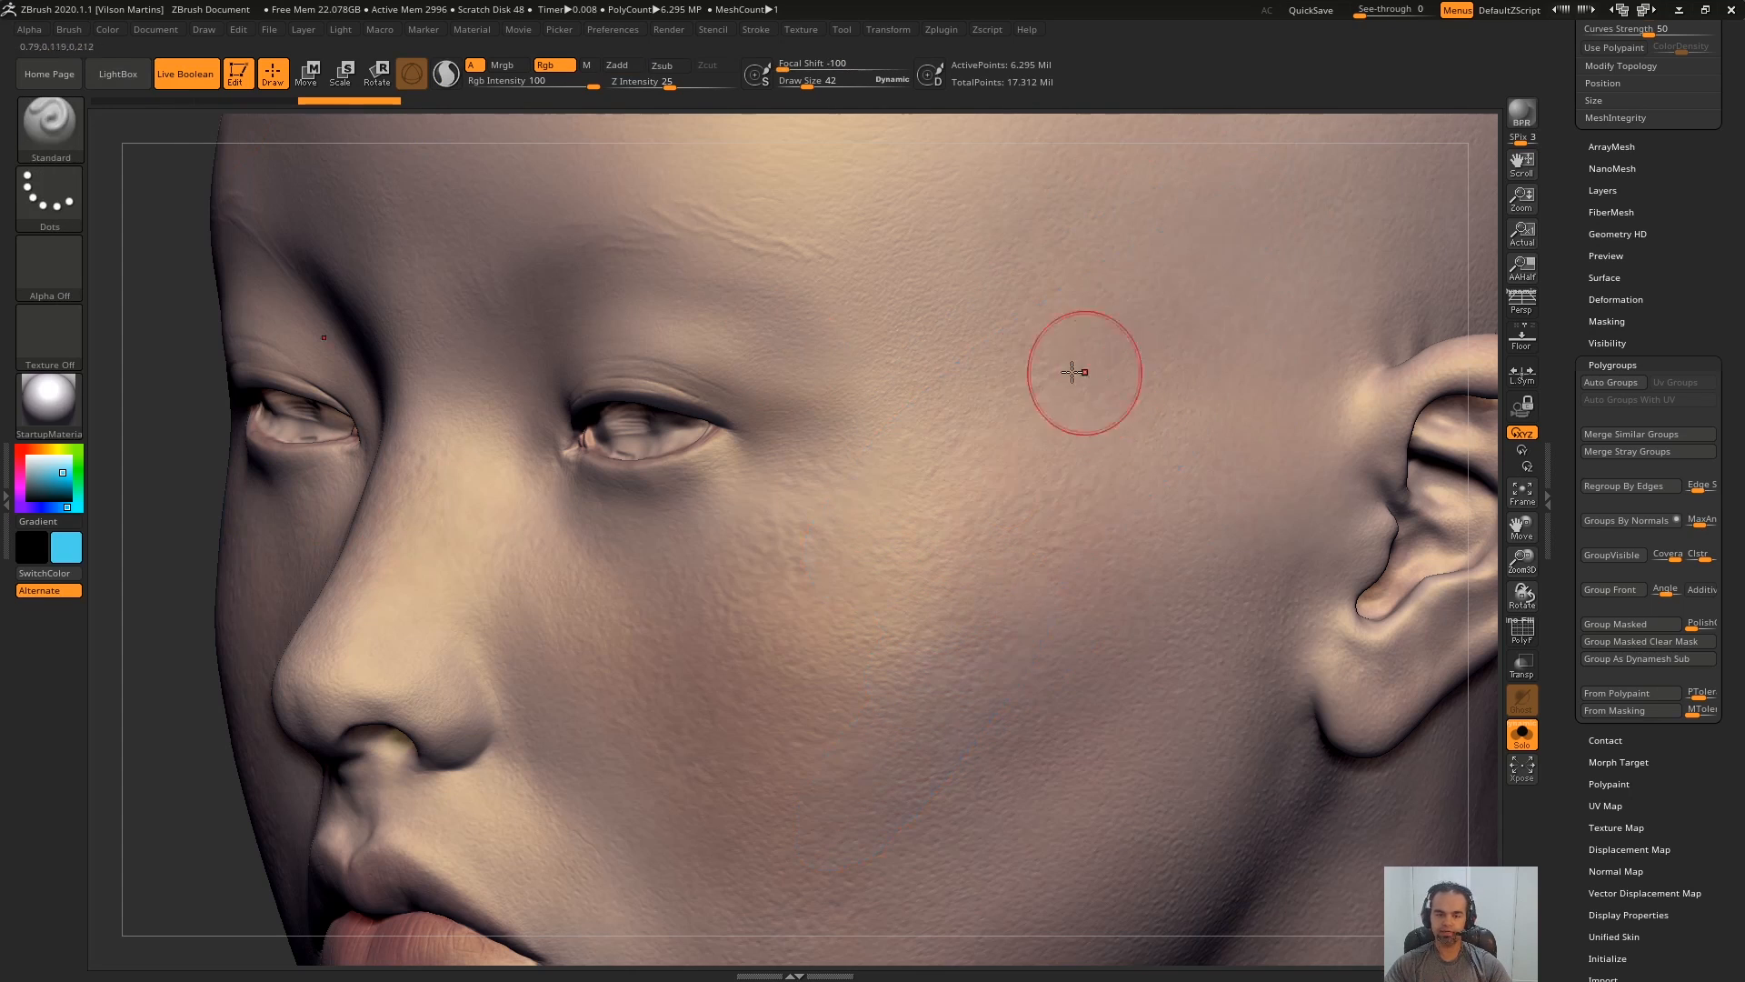
mouse_move(1136, 273)
mouse_down()
mouse_move(781, 564)
mouse_move(868, 631)
mouse_up()
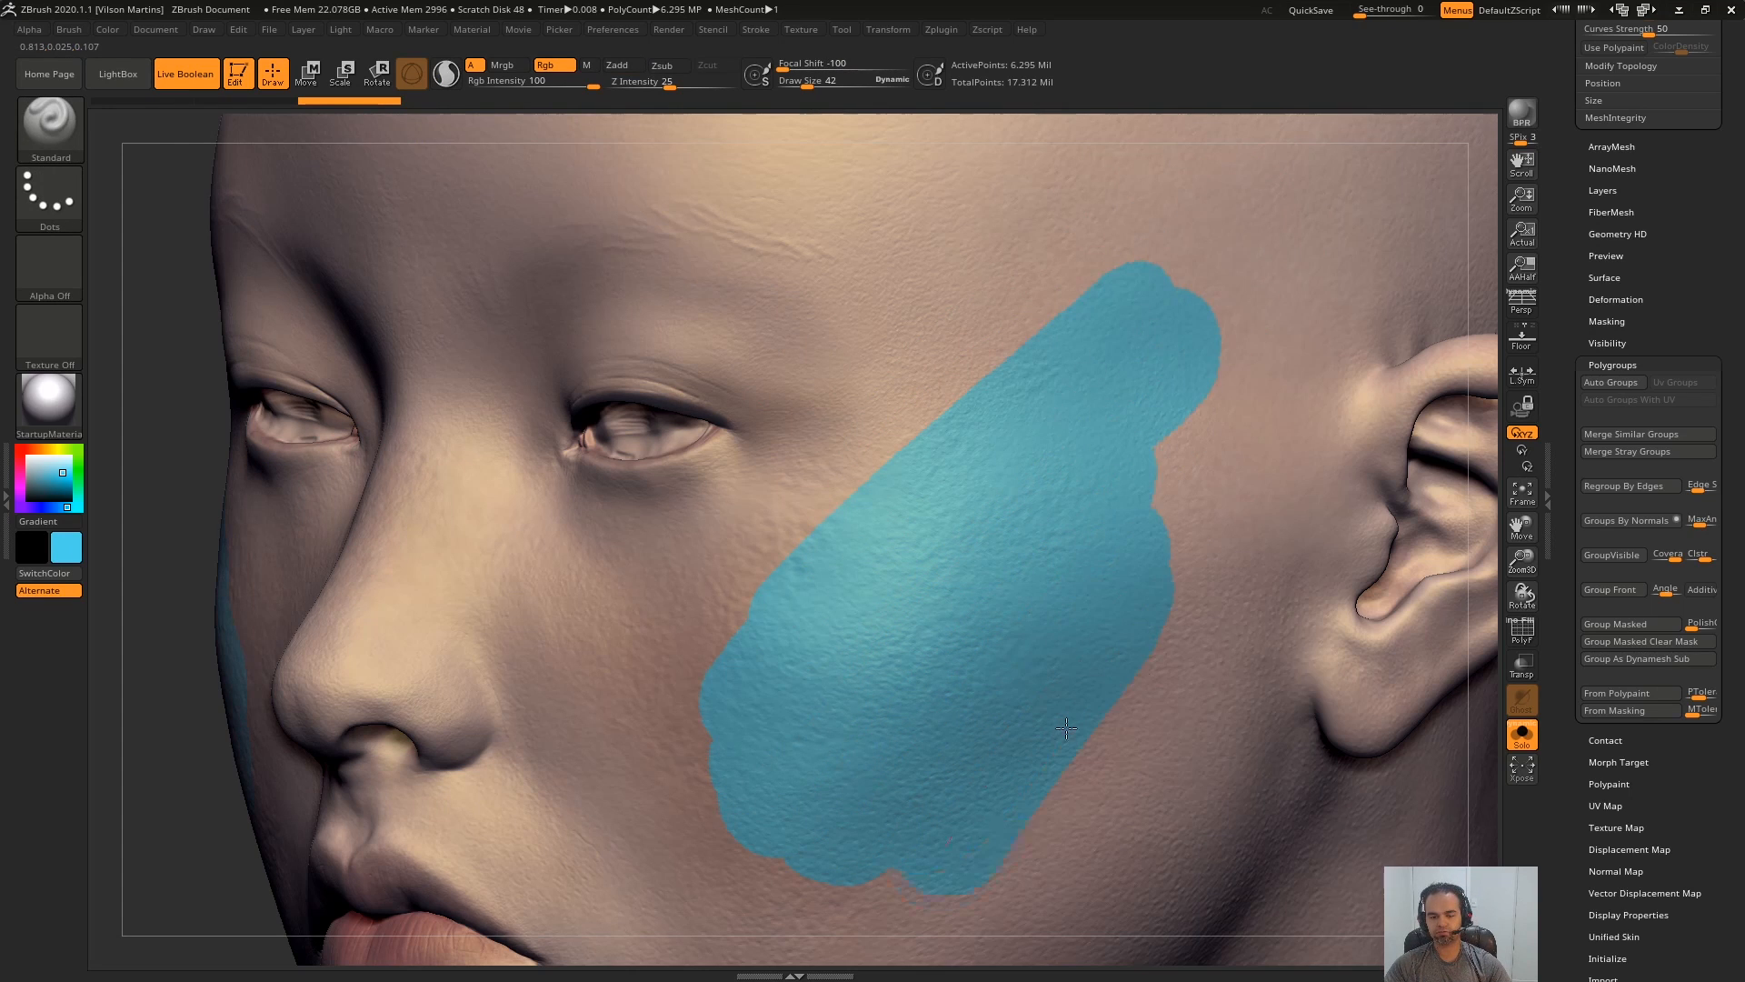
mouse_move(1066, 727)
mouse_down()
mouse_move(1165, 378)
mouse_move(1123, 680)
mouse_up()
drag(822, 848, 902, 566)
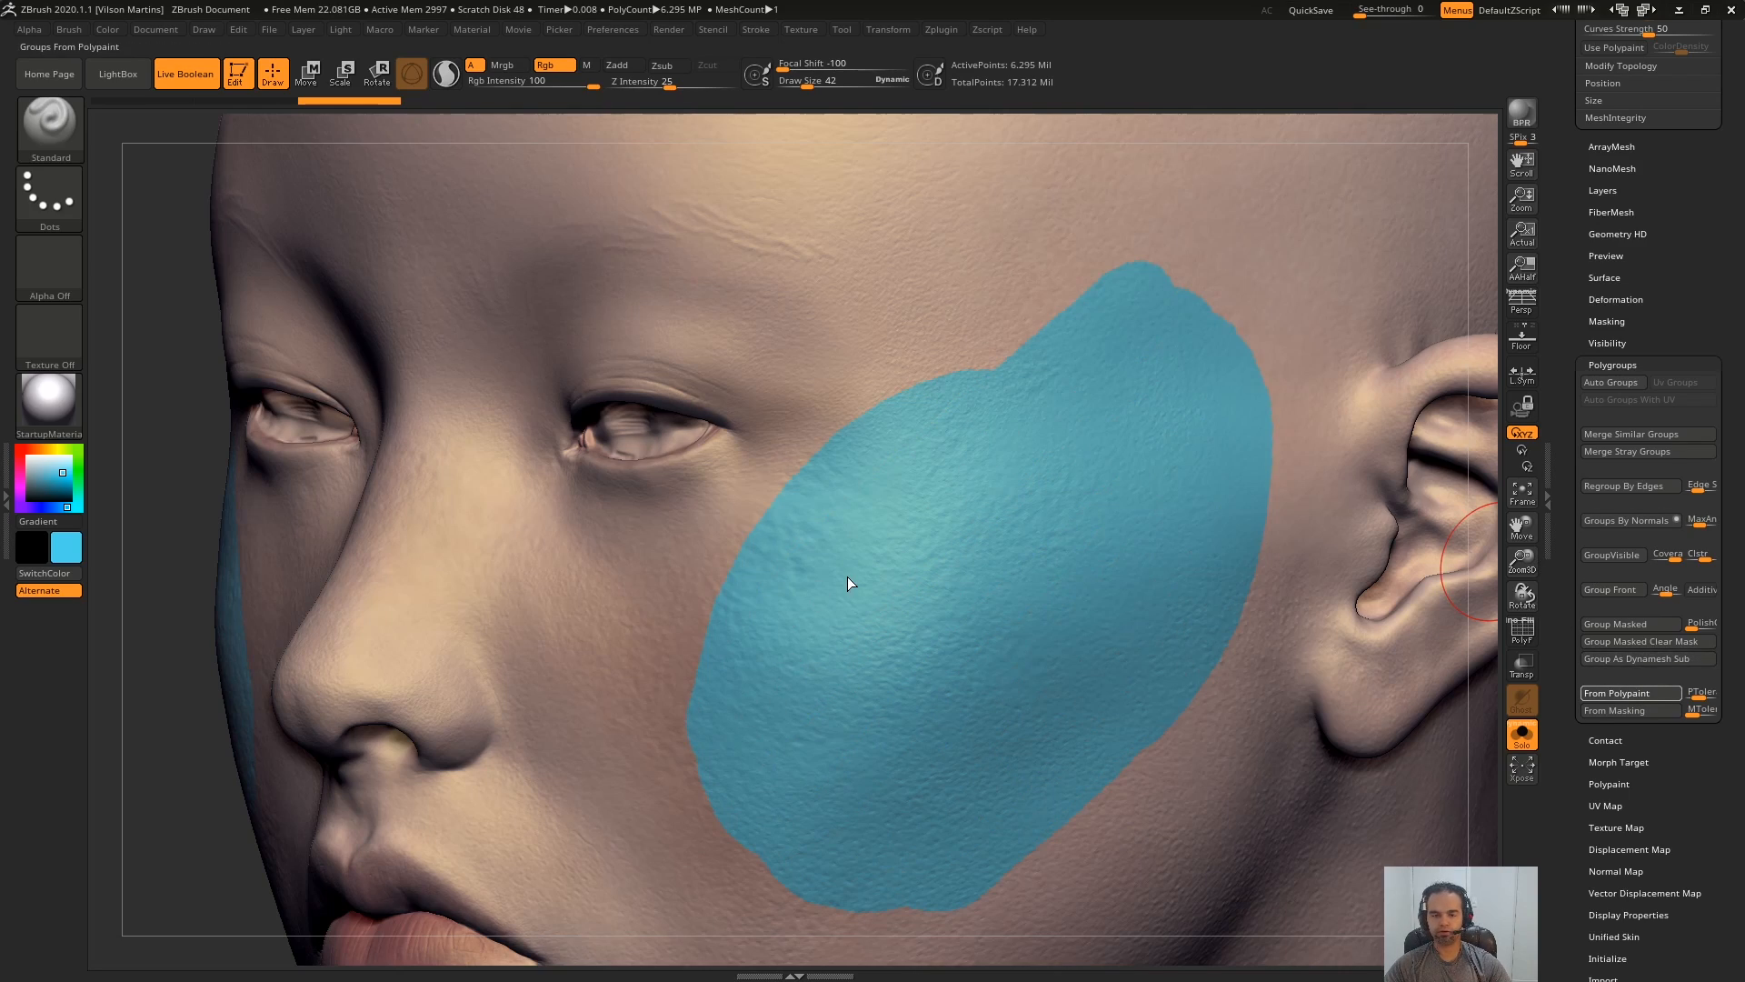
- Create polygroups from the polypaint and examine the cheek patch's border with the polyframe shown and hidden
key(shift+f)
ctrl+right_drag(1116, 736, 1107, 428)
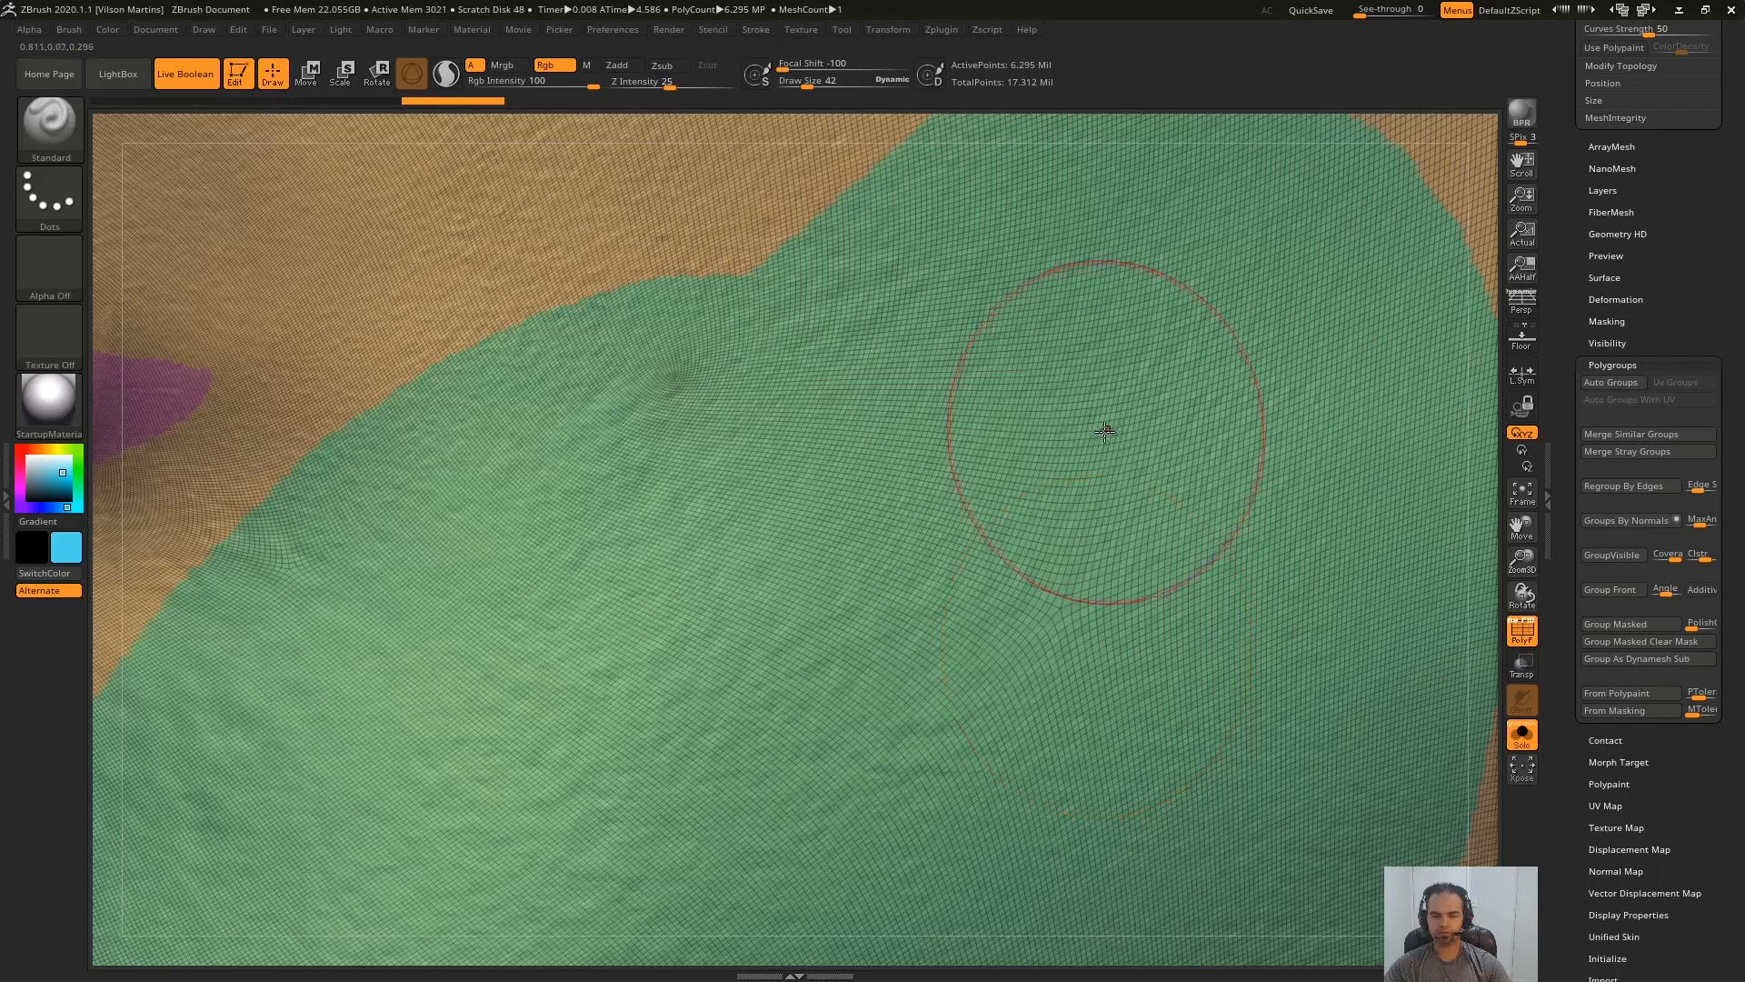
key(shift+f)
alt+right_drag(955, 370, 1036, 549)
key(shift+f)
key(shift+f)
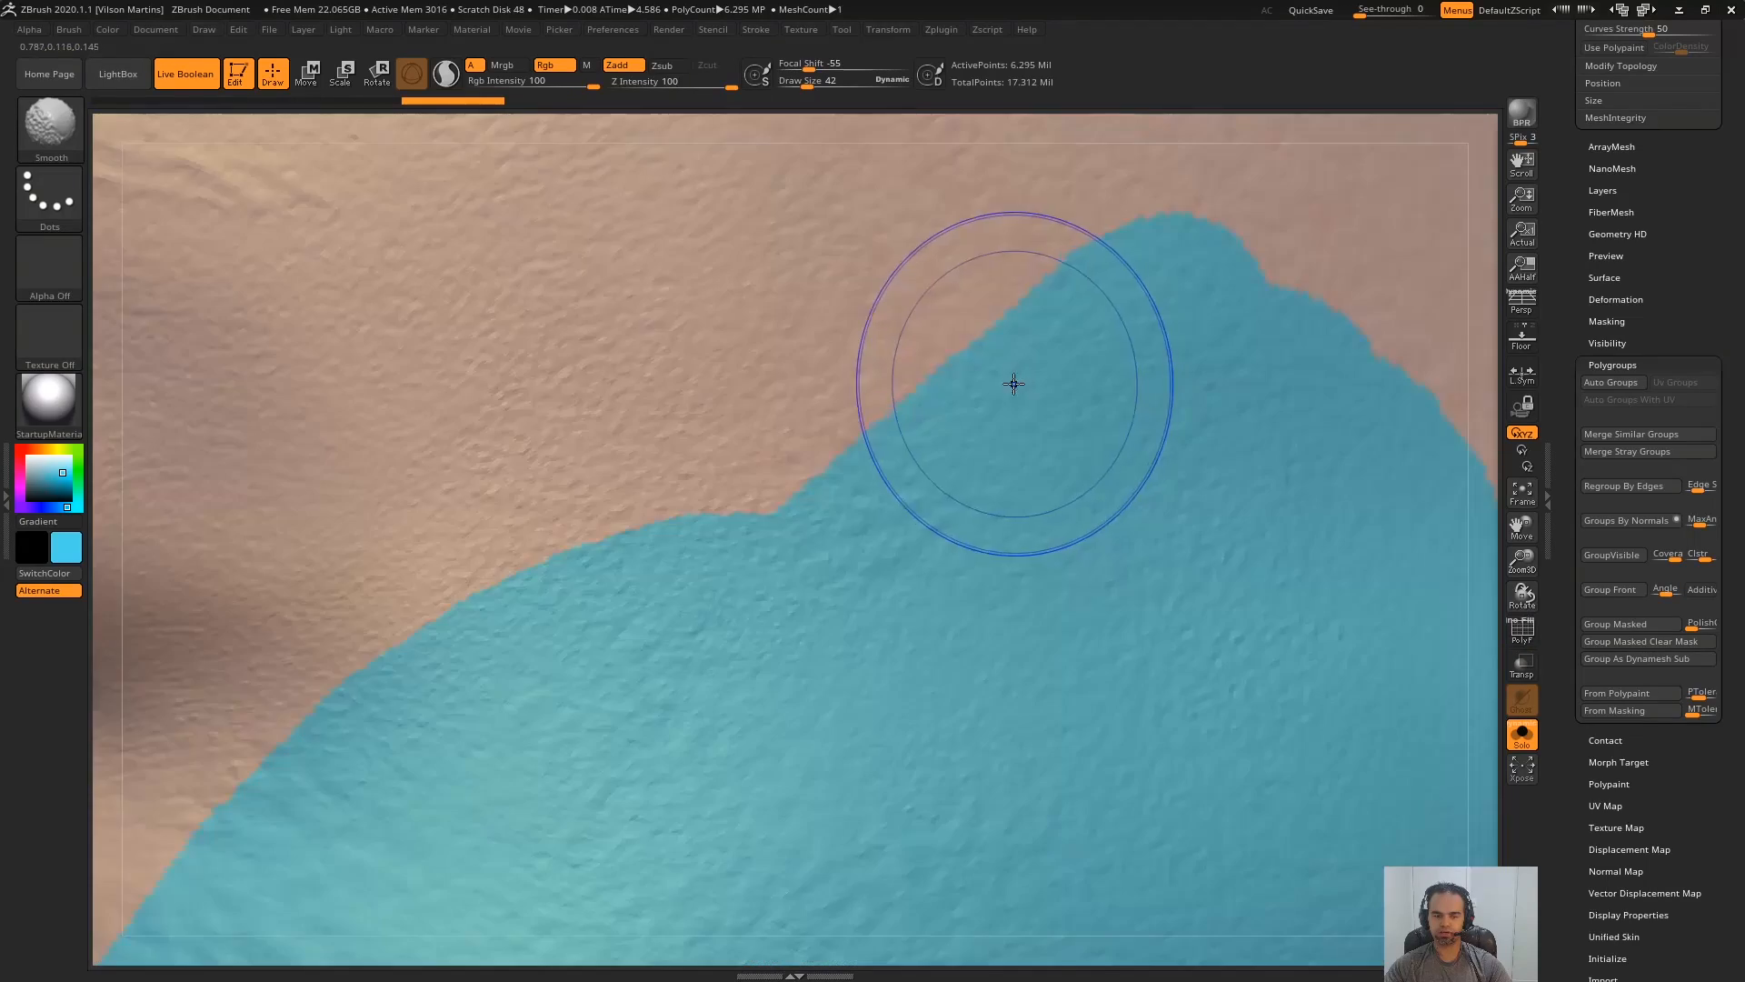
key(shift+f)
key(shift+f)
ctrl+right_drag(1040, 449, 1025, 538)
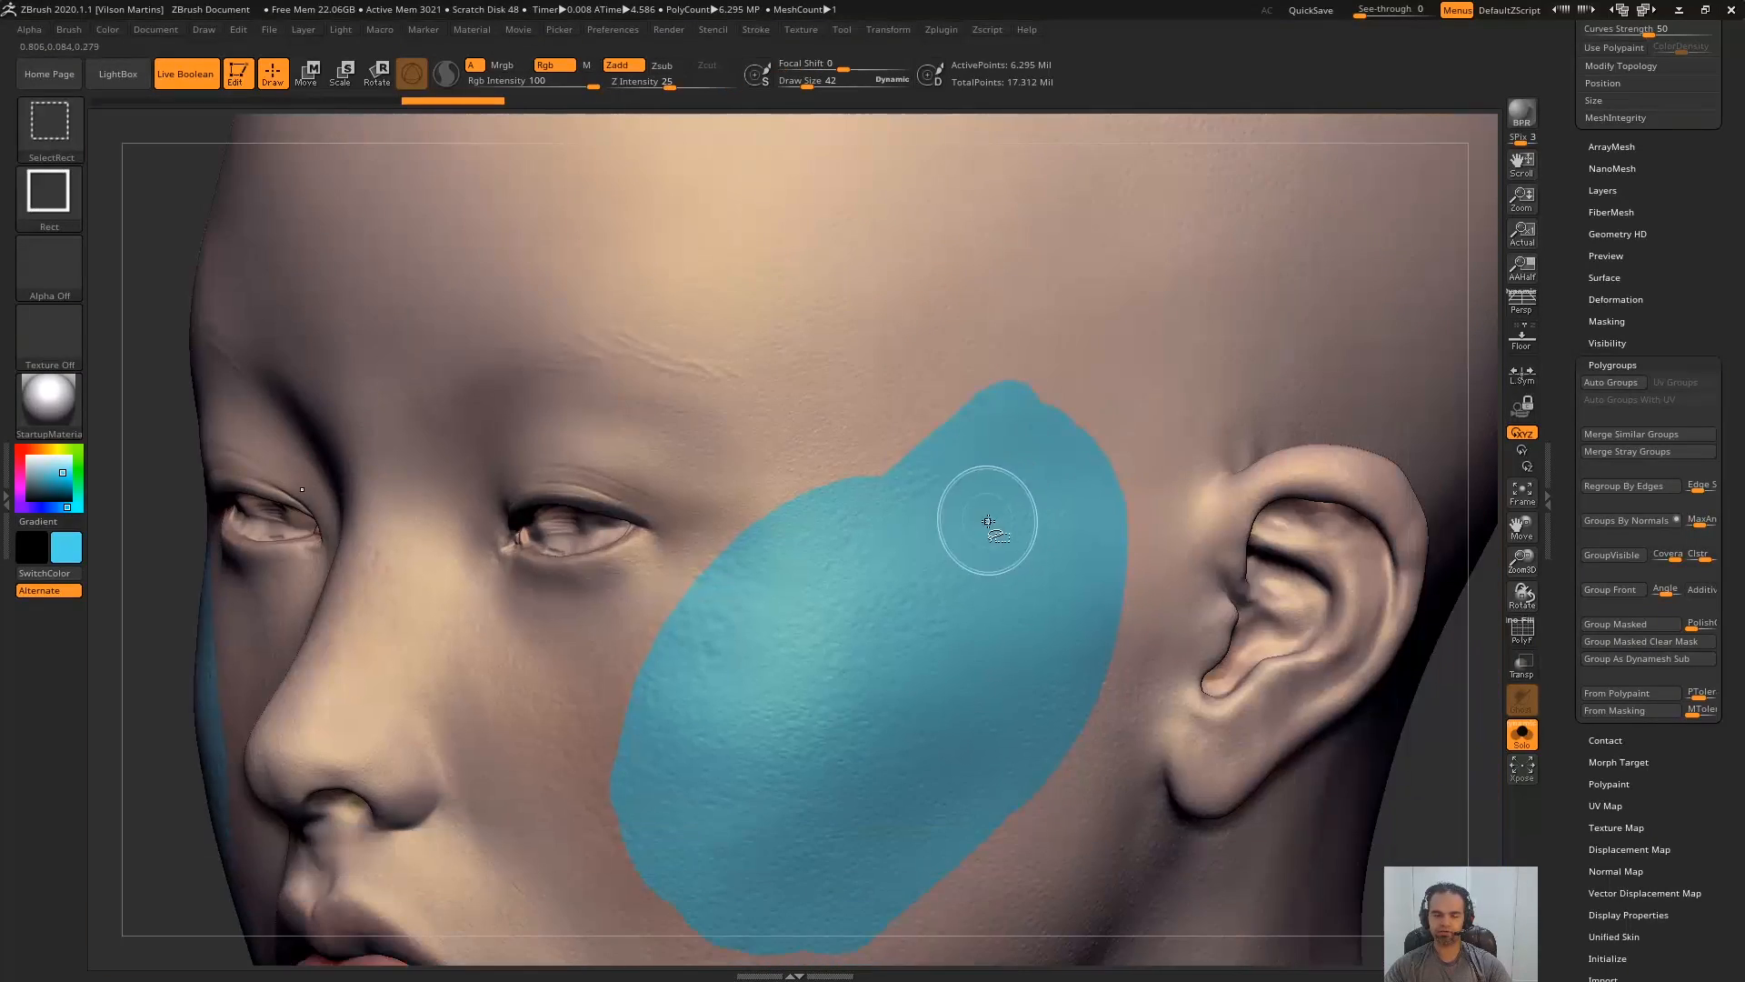
- Isolate the cheek patch's polygroup and show the whole head again, checking it from the front
ctrl+shift+click(860, 756)
mouse_move(1167, 453)
right_down()
mouse_move(1289, 406)
mouse_move(1243, 444)
mouse_move(1321, 495)
right_up()
ctrl+shift+click(1334, 532)
shift+right_drag(1336, 608, 1360, 603)
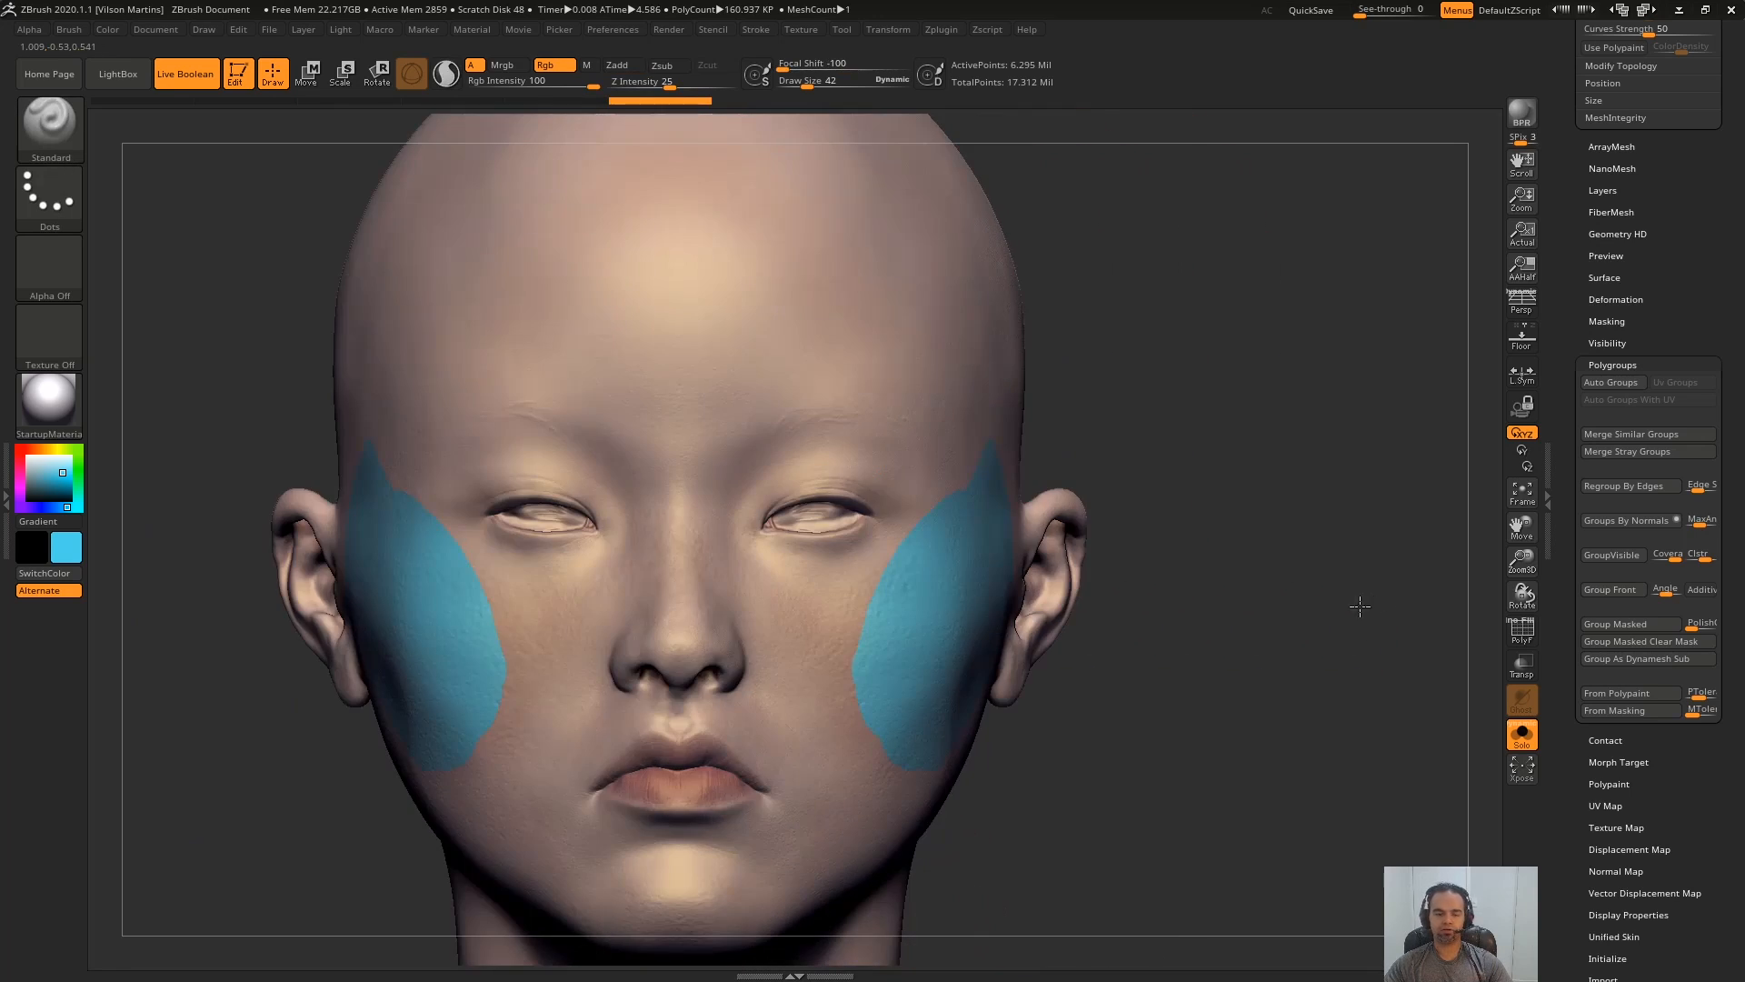
ctrl+shift+click(928, 555)
ctrl+shift+click(1085, 443)
- Undo the cheek's polygroups and blue paint, and fill the head with white polypaint
key(ctrl+z)
key(ctrl+z)
key(ctrl+z)
alt+right_drag(1213, 709, 1272, 596)
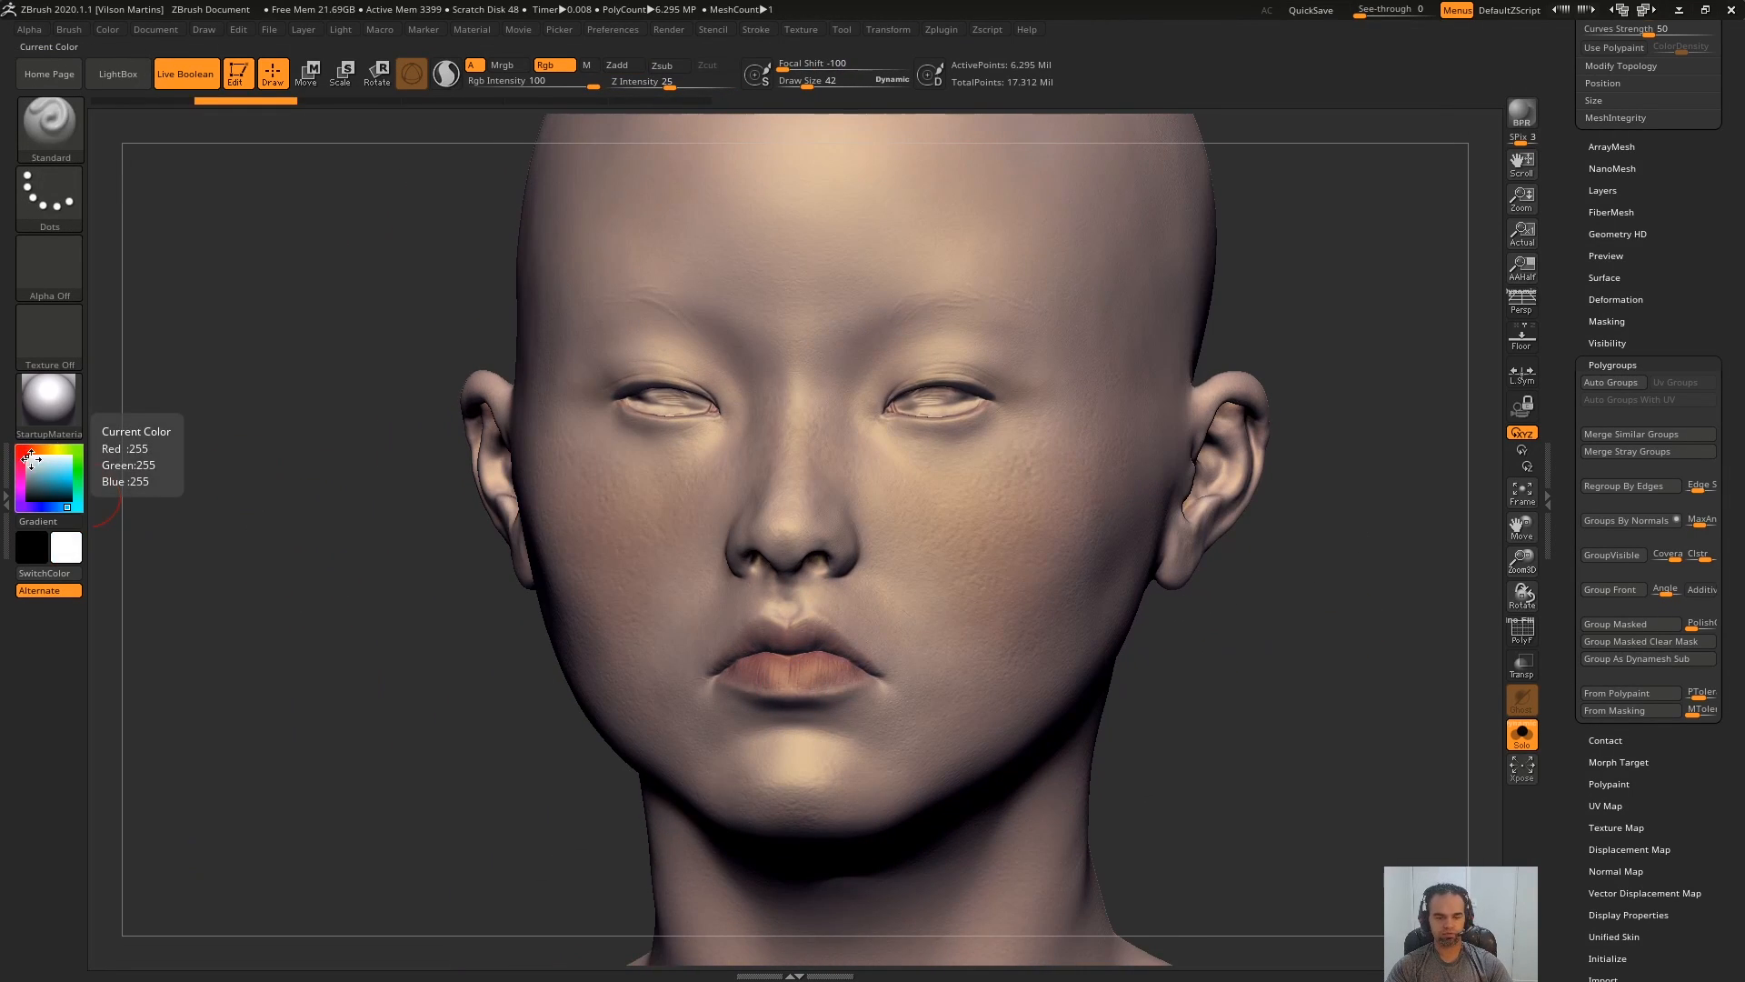
key(ctrl+f)
- Paint the eye openings green and surround them with a light-blue eyelid band at draw size 17
key(s)
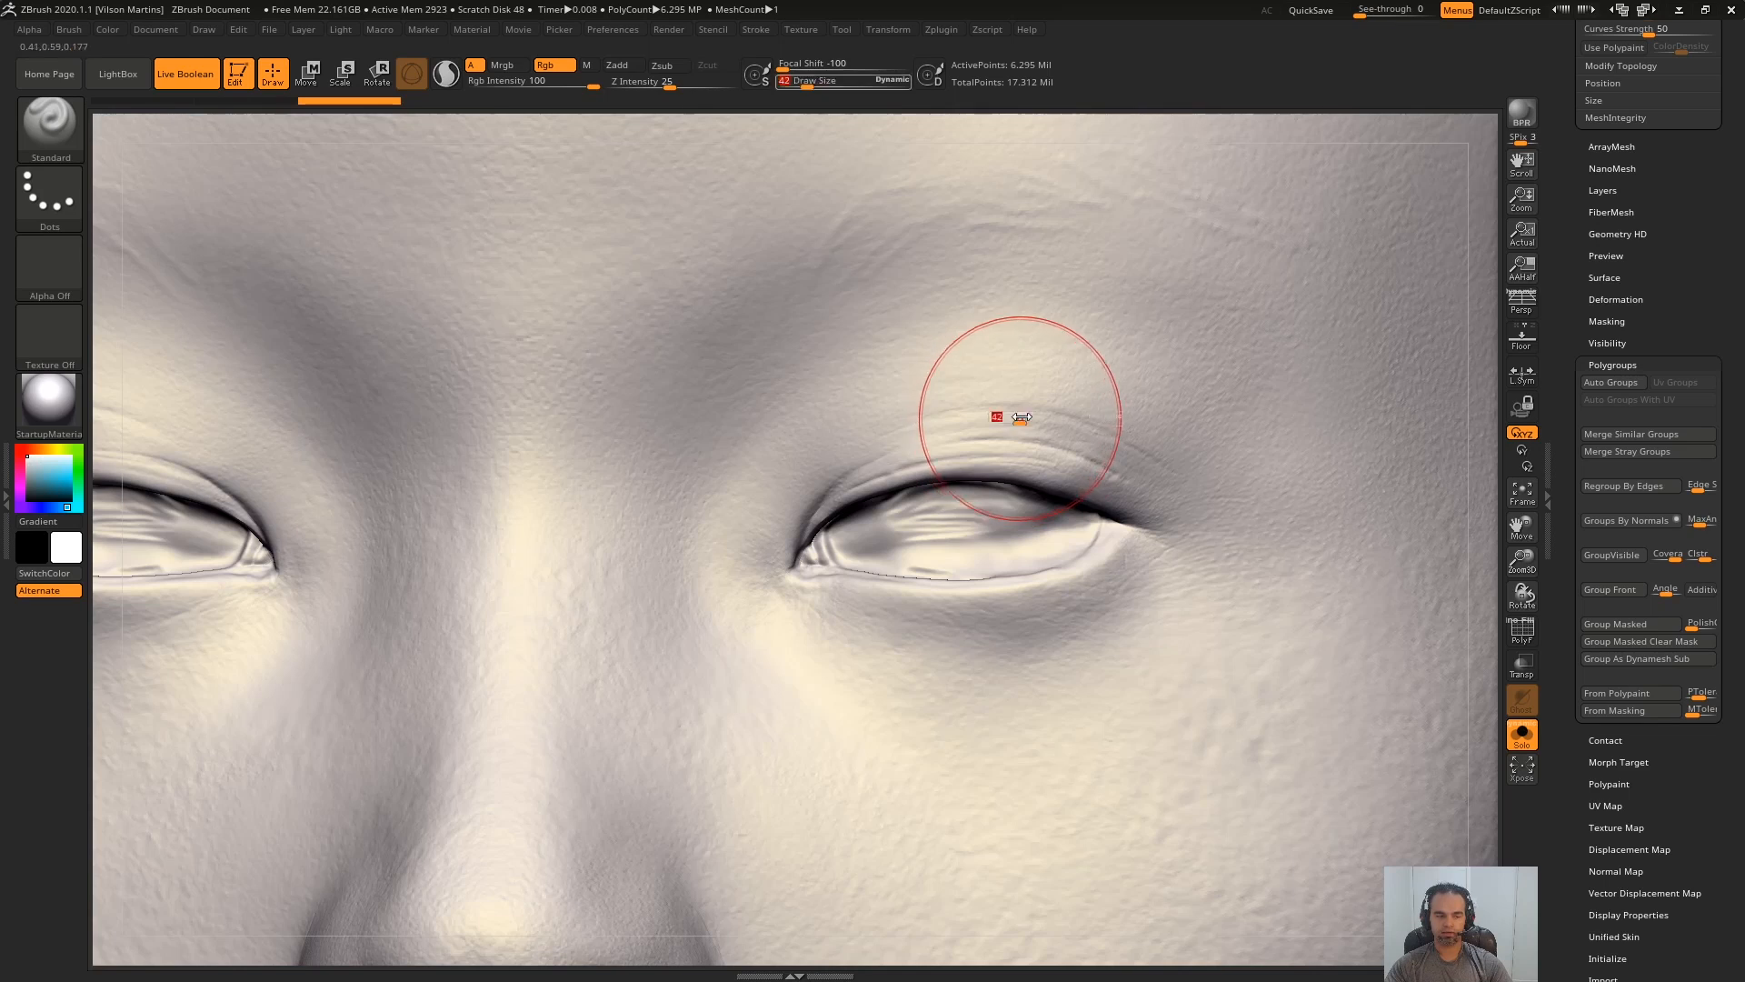
drag(1021, 416, 1017, 416)
key(s)
mouse_move(1077, 471)
mouse_down()
mouse_move(1055, 450)
mouse_move(1132, 522)
mouse_up()
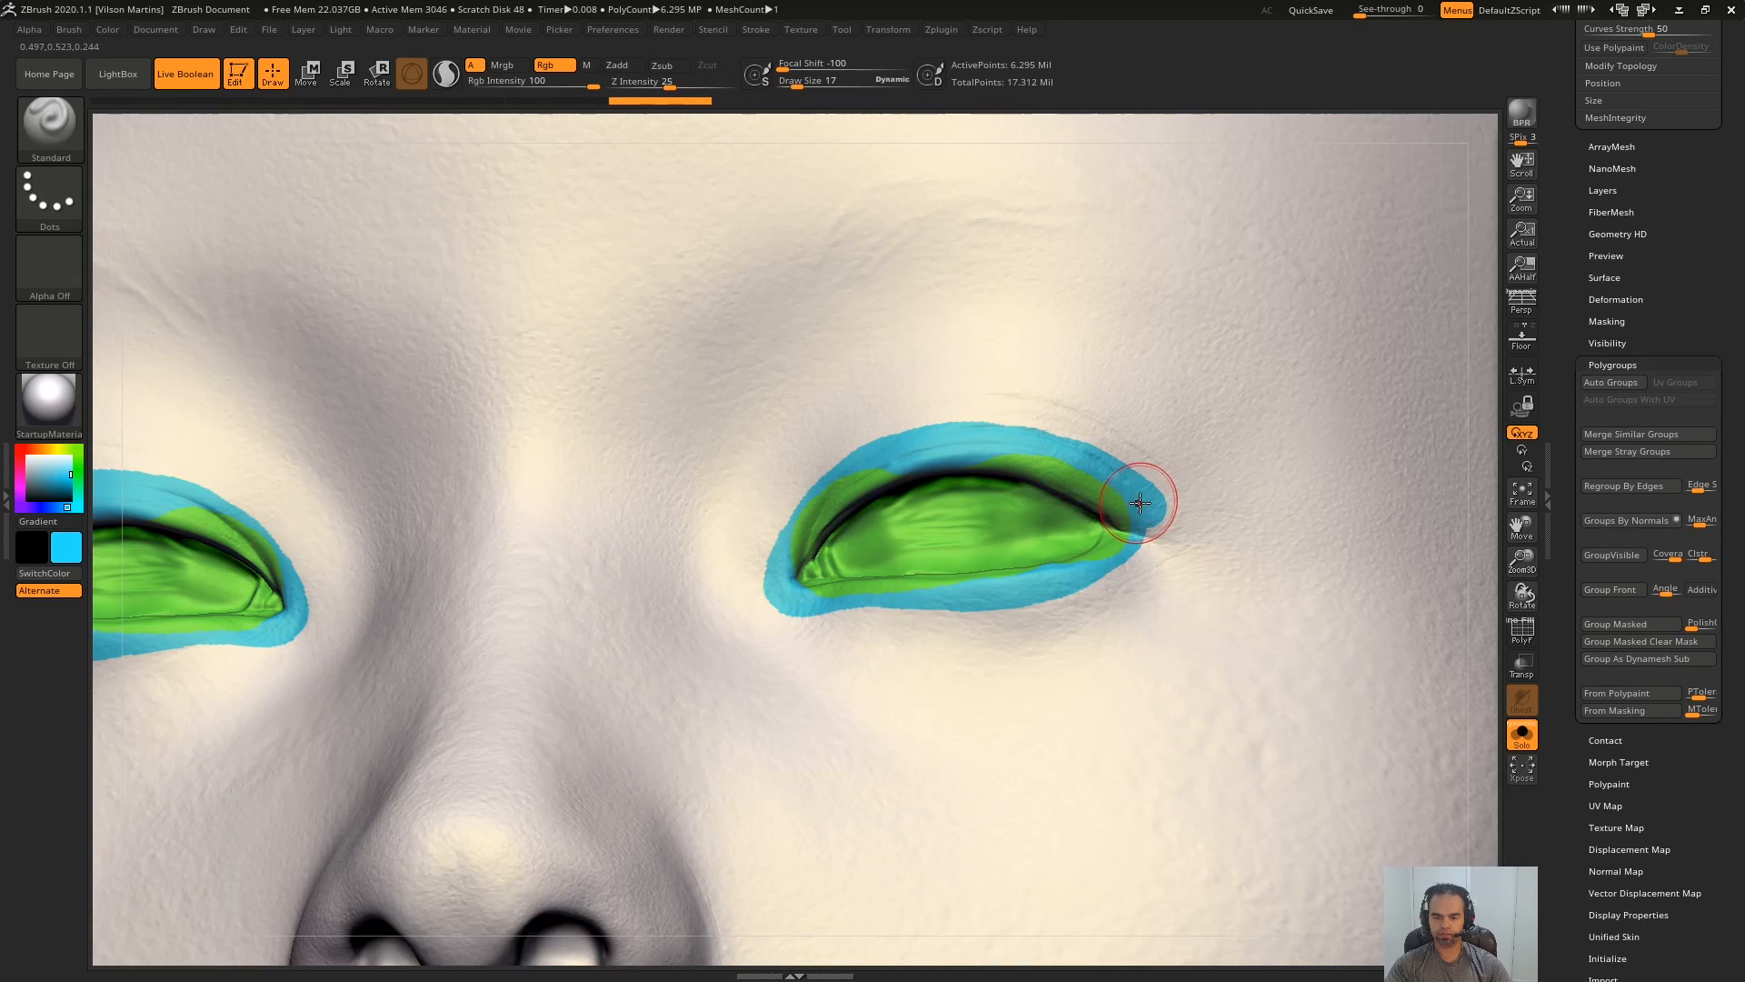
drag(1026, 452, 868, 560)
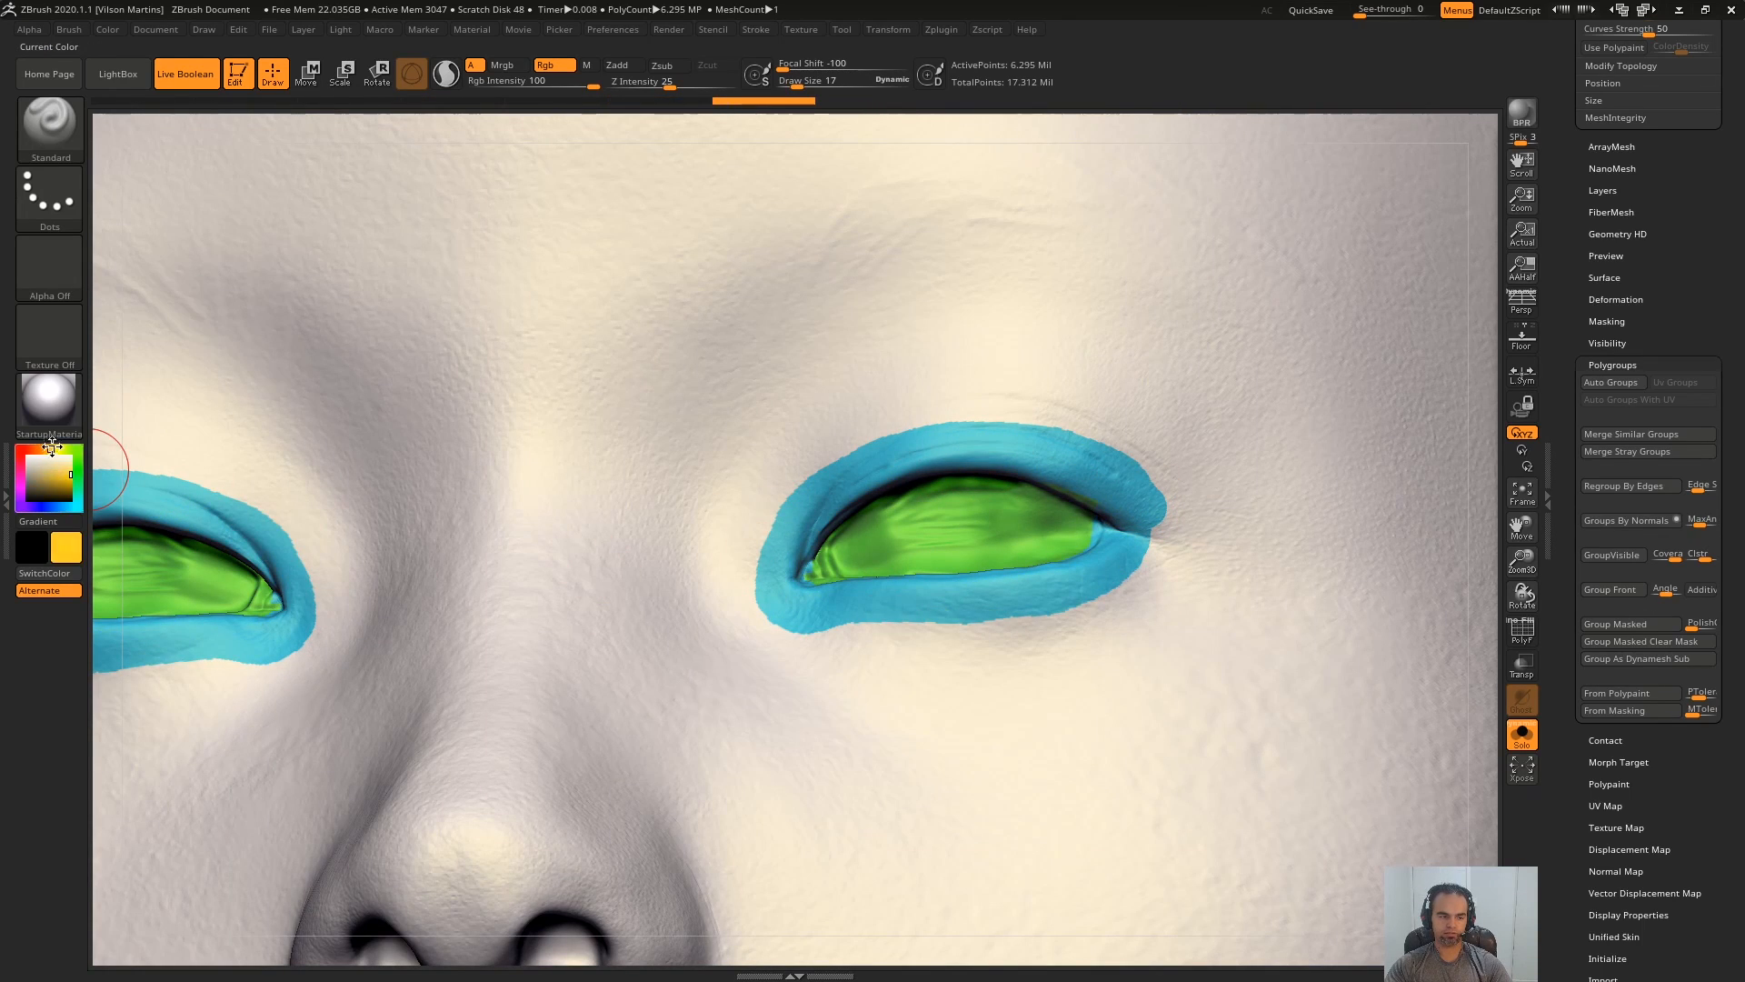
- Paint a wide yellow ring around the blue eyelid bands and touch up the inner eye corner at draw size 2
click(65, 471)
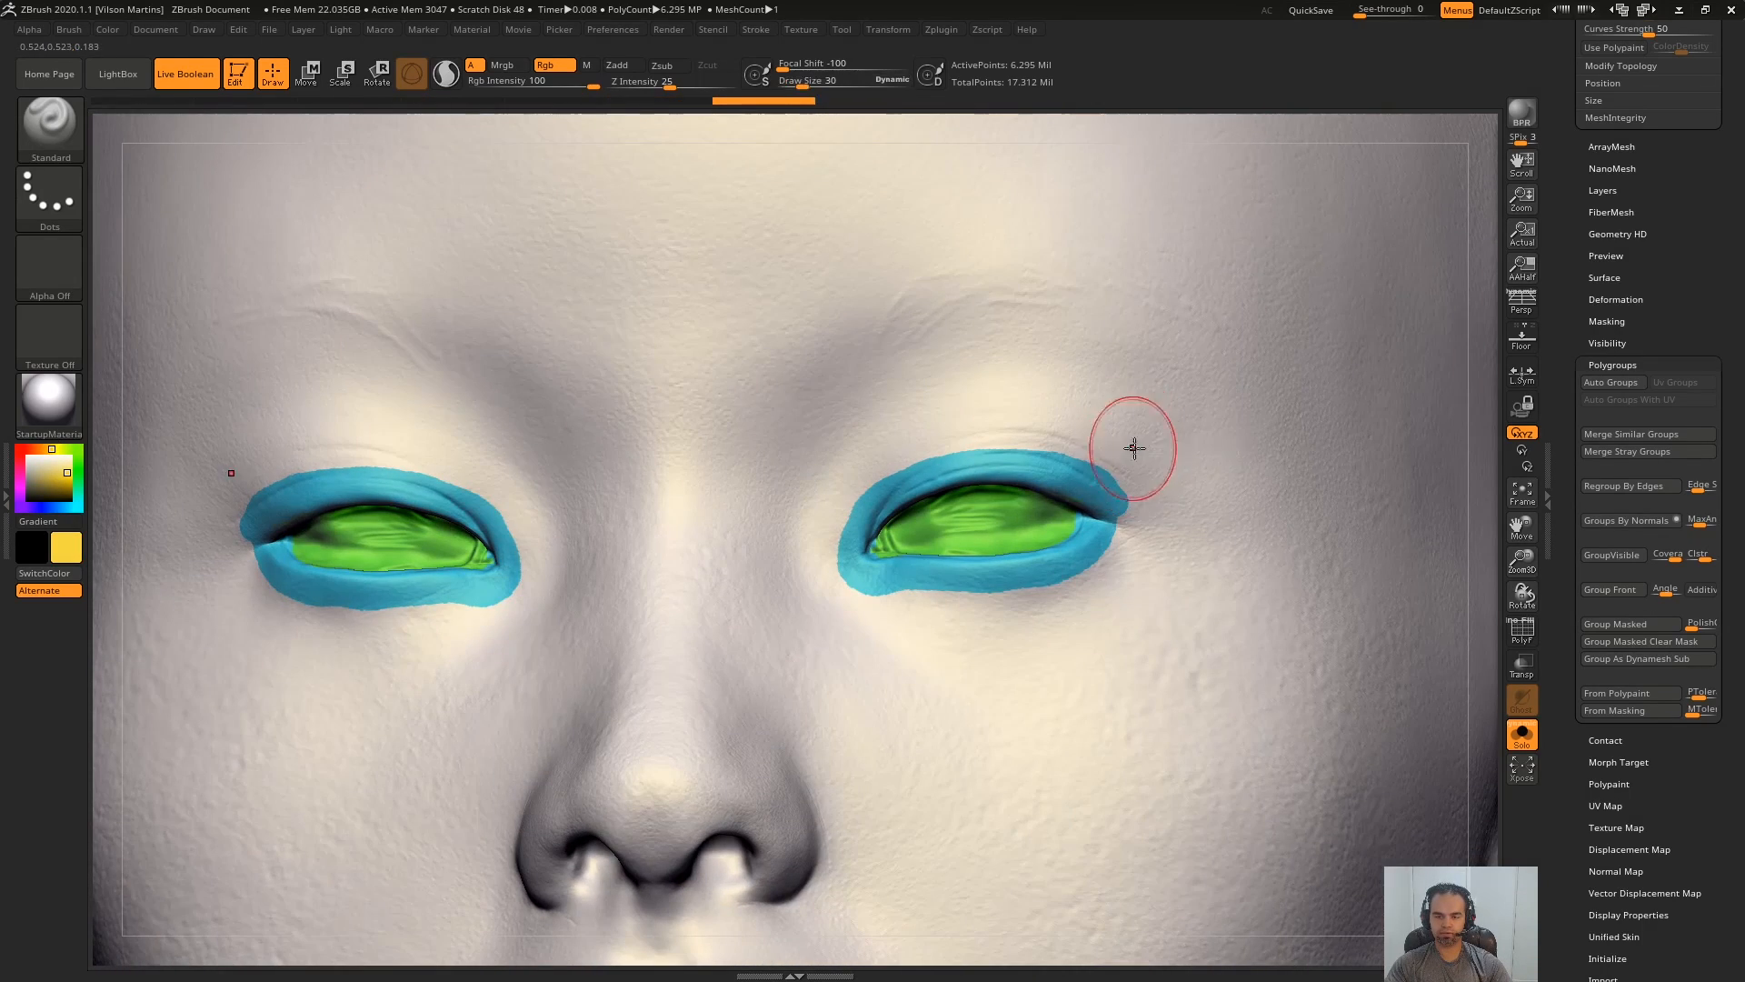
drag(1131, 448, 1116, 442)
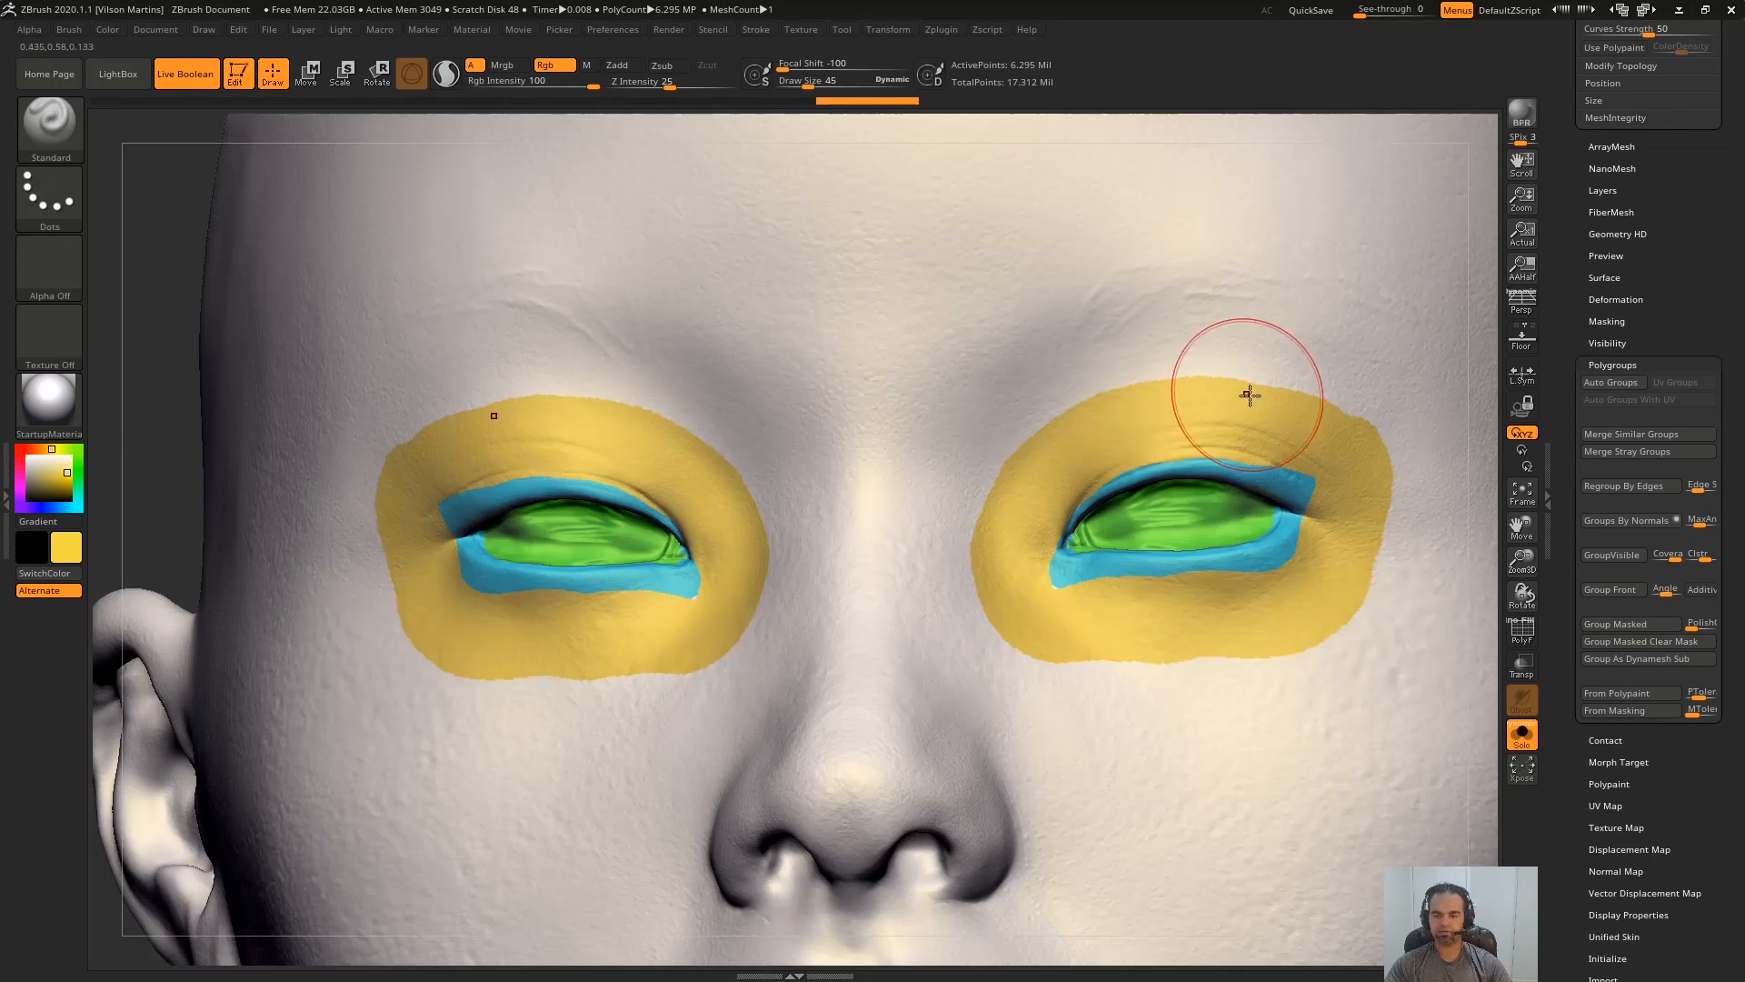
mouse_move(1340, 438)
mouse_down()
mouse_move(1154, 397)
mouse_move(1001, 591)
mouse_move(1231, 631)
mouse_move(1380, 512)
mouse_move(1044, 428)
mouse_move(1083, 609)
mouse_up()
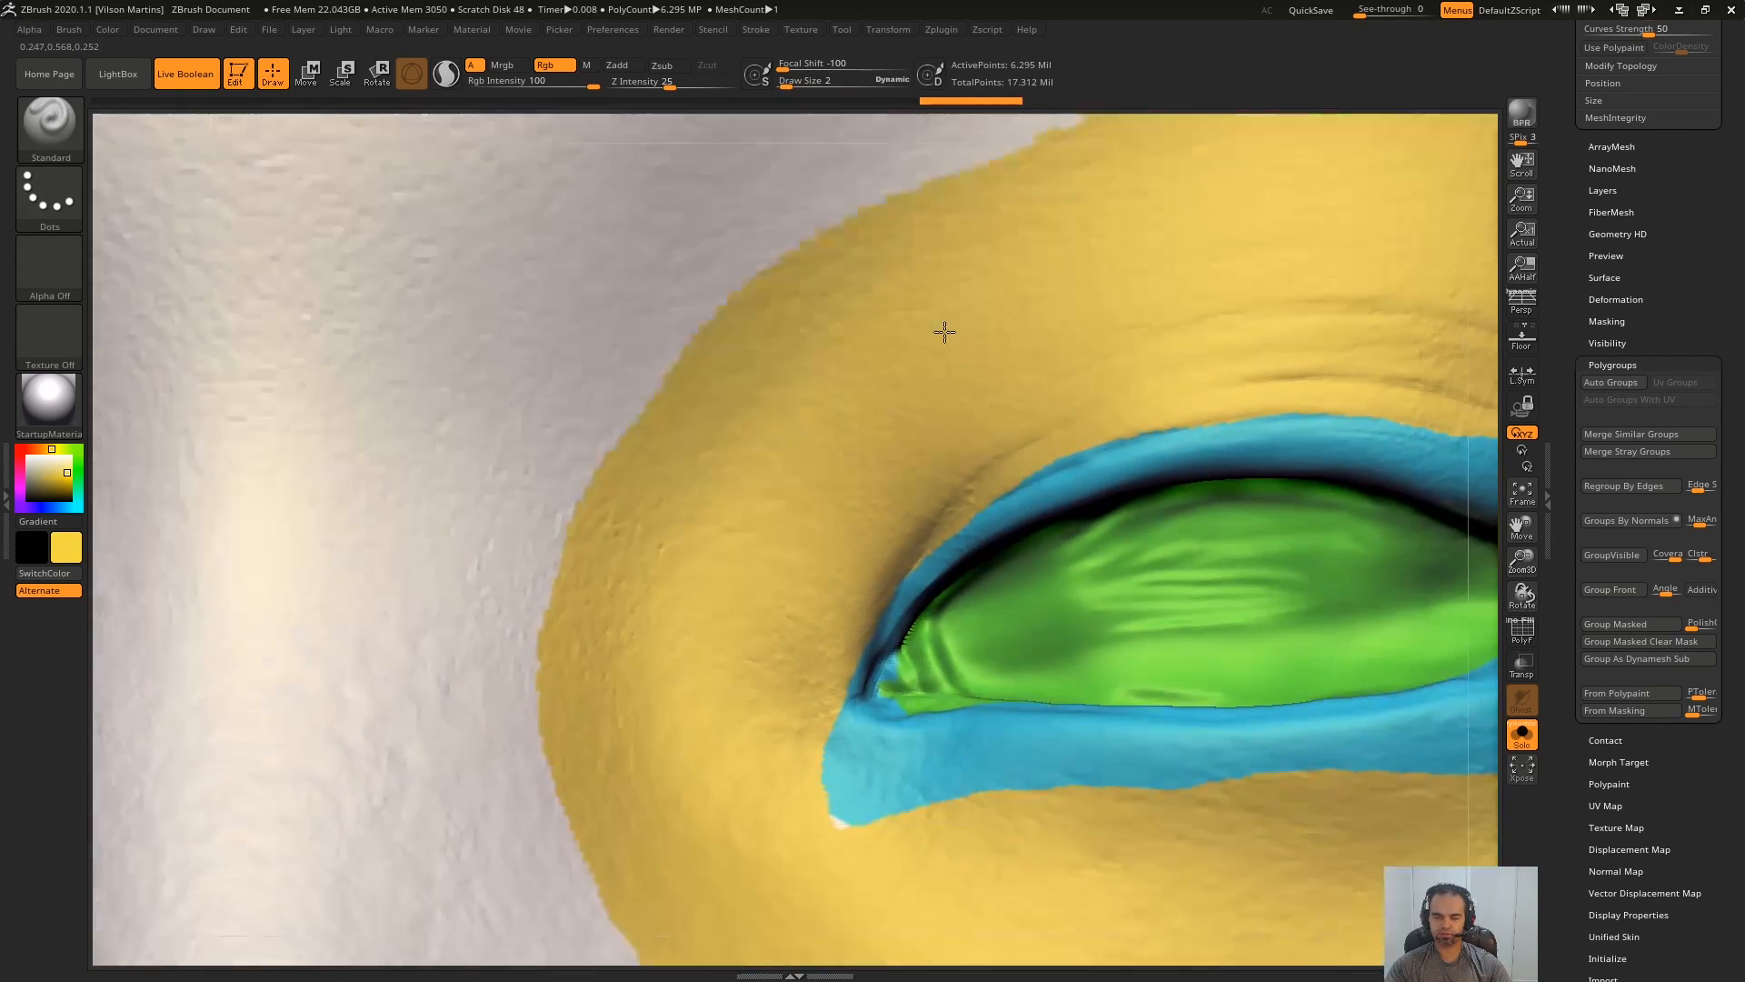
mouse_move(944, 332)
right_down()
mouse_move(903, 654)
mouse_move(843, 714)
right_up()
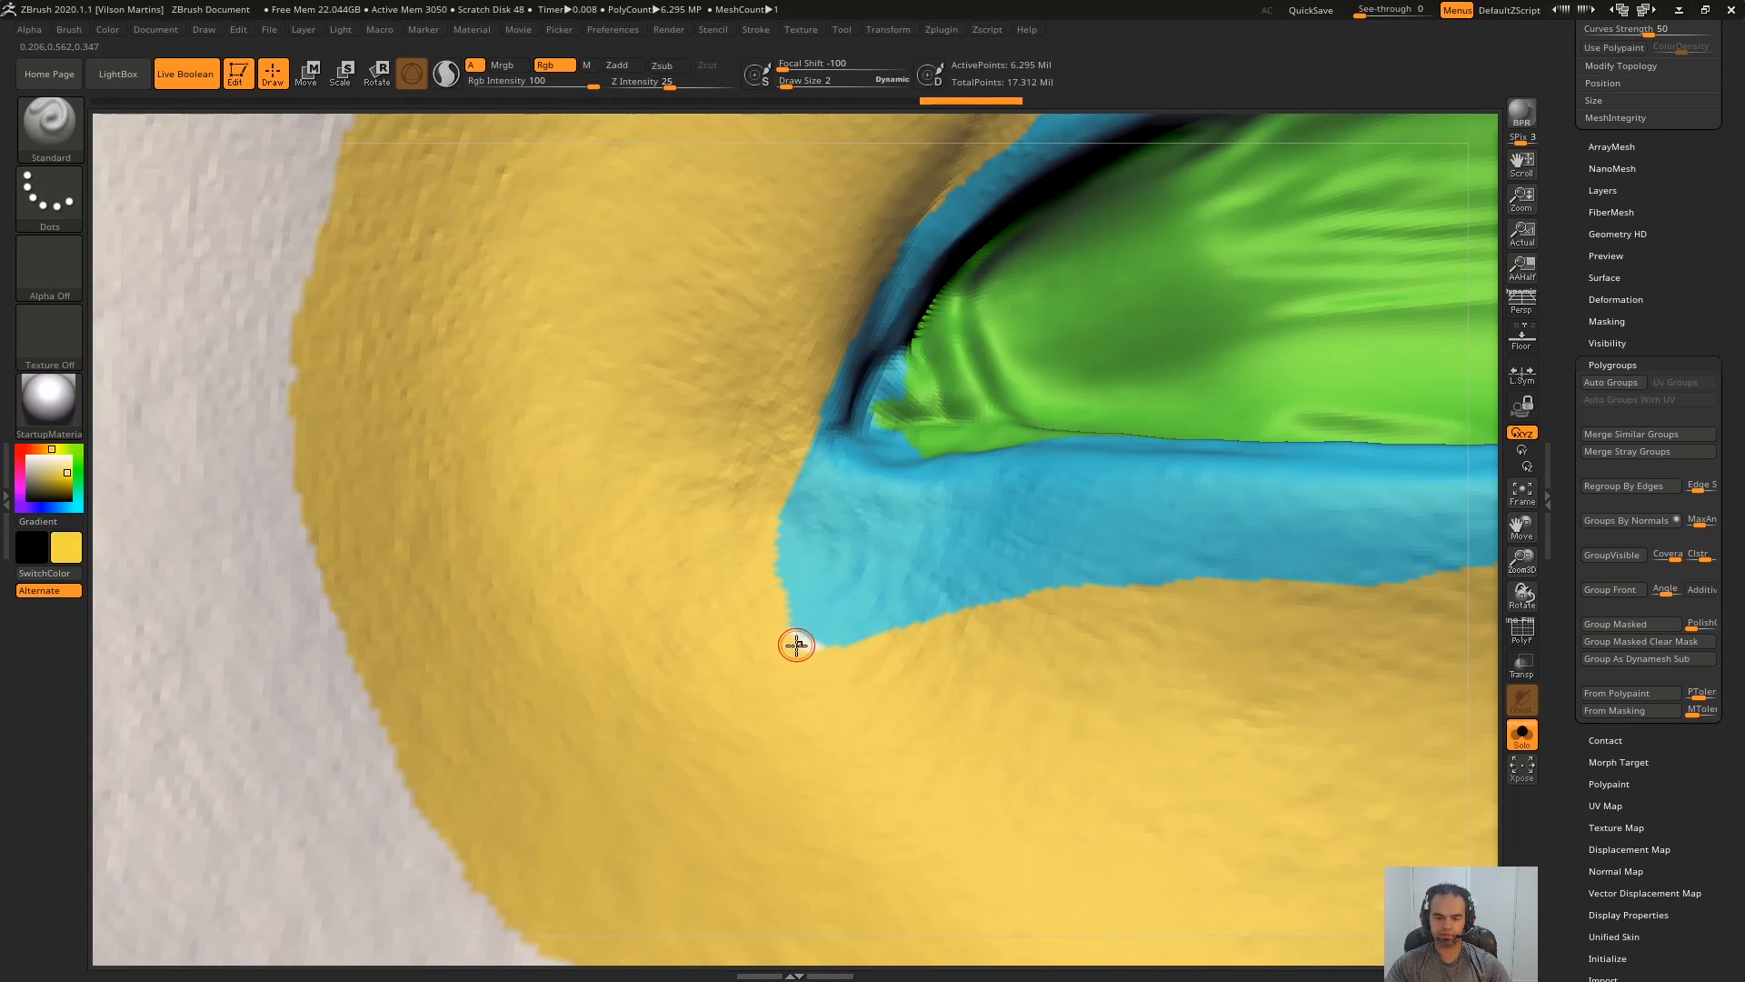
drag(840, 652, 767, 615)
- Pick the eyelid band's light blue and widen the band around the eye, closing its outer corner, at draw size 12
mouse_move(927, 634)
alt+right_down()
mouse_move(911, 572)
mouse_move(949, 391)
alt+right_up()
alt+right_drag(1362, 451, 1235, 495)
key(c)
key(s)
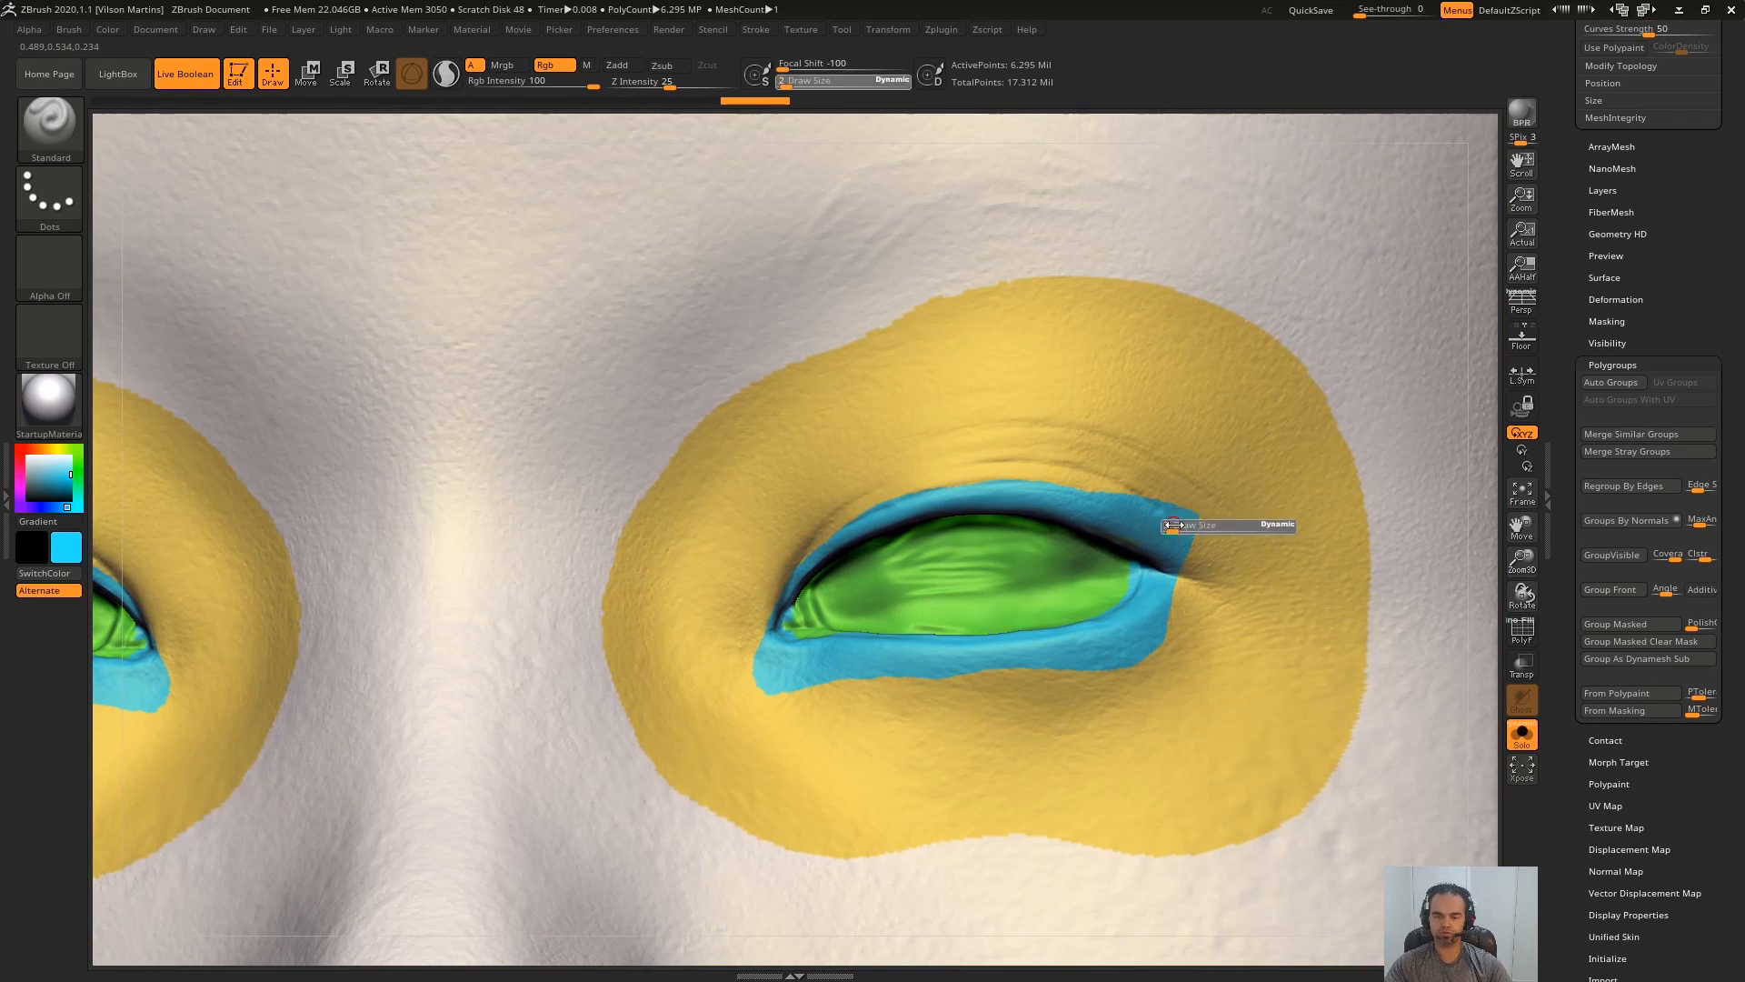
drag(1176, 524, 823, 664)
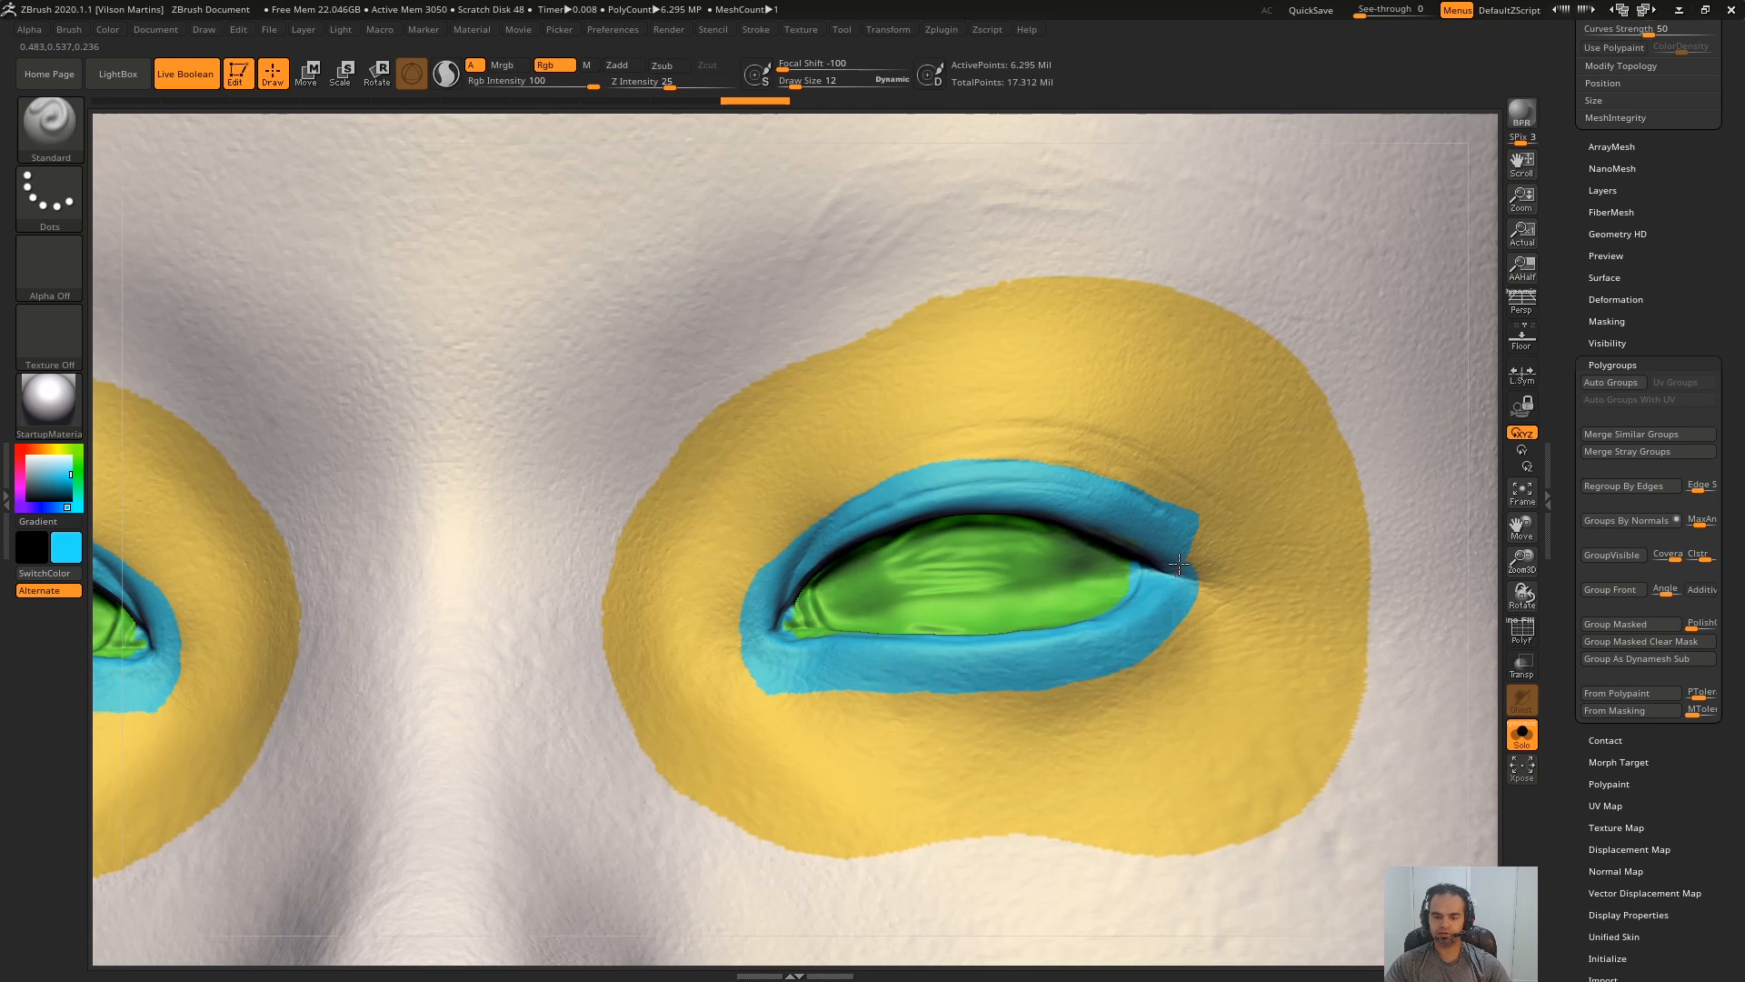
drag(1179, 564, 1191, 571)
mouse_move(1246, 554)
ctrl+right_down()
mouse_move(1083, 254)
mouse_move(1007, 257)
ctrl+right_up()
alt+right_drag(1037, 631, 883, 400)
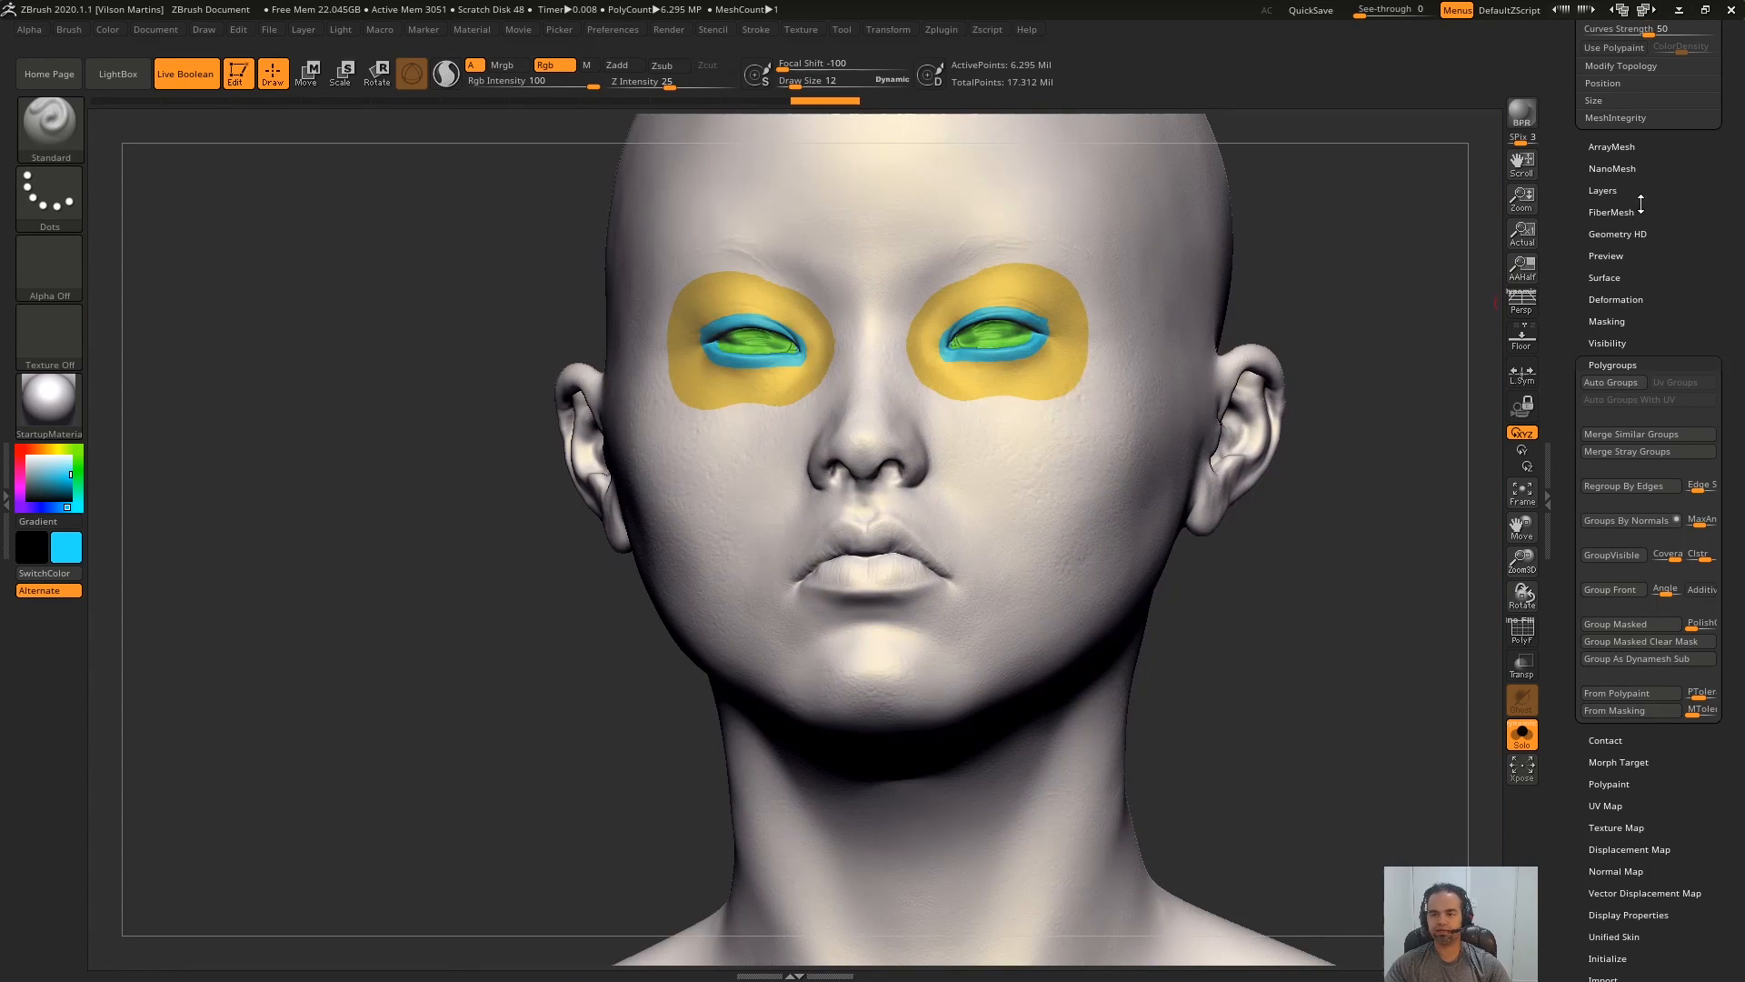
- Switch to the fully painted Devon1_1 subtool and view its color regions around the eye up close
right_drag(1290, 619, 916, 847)
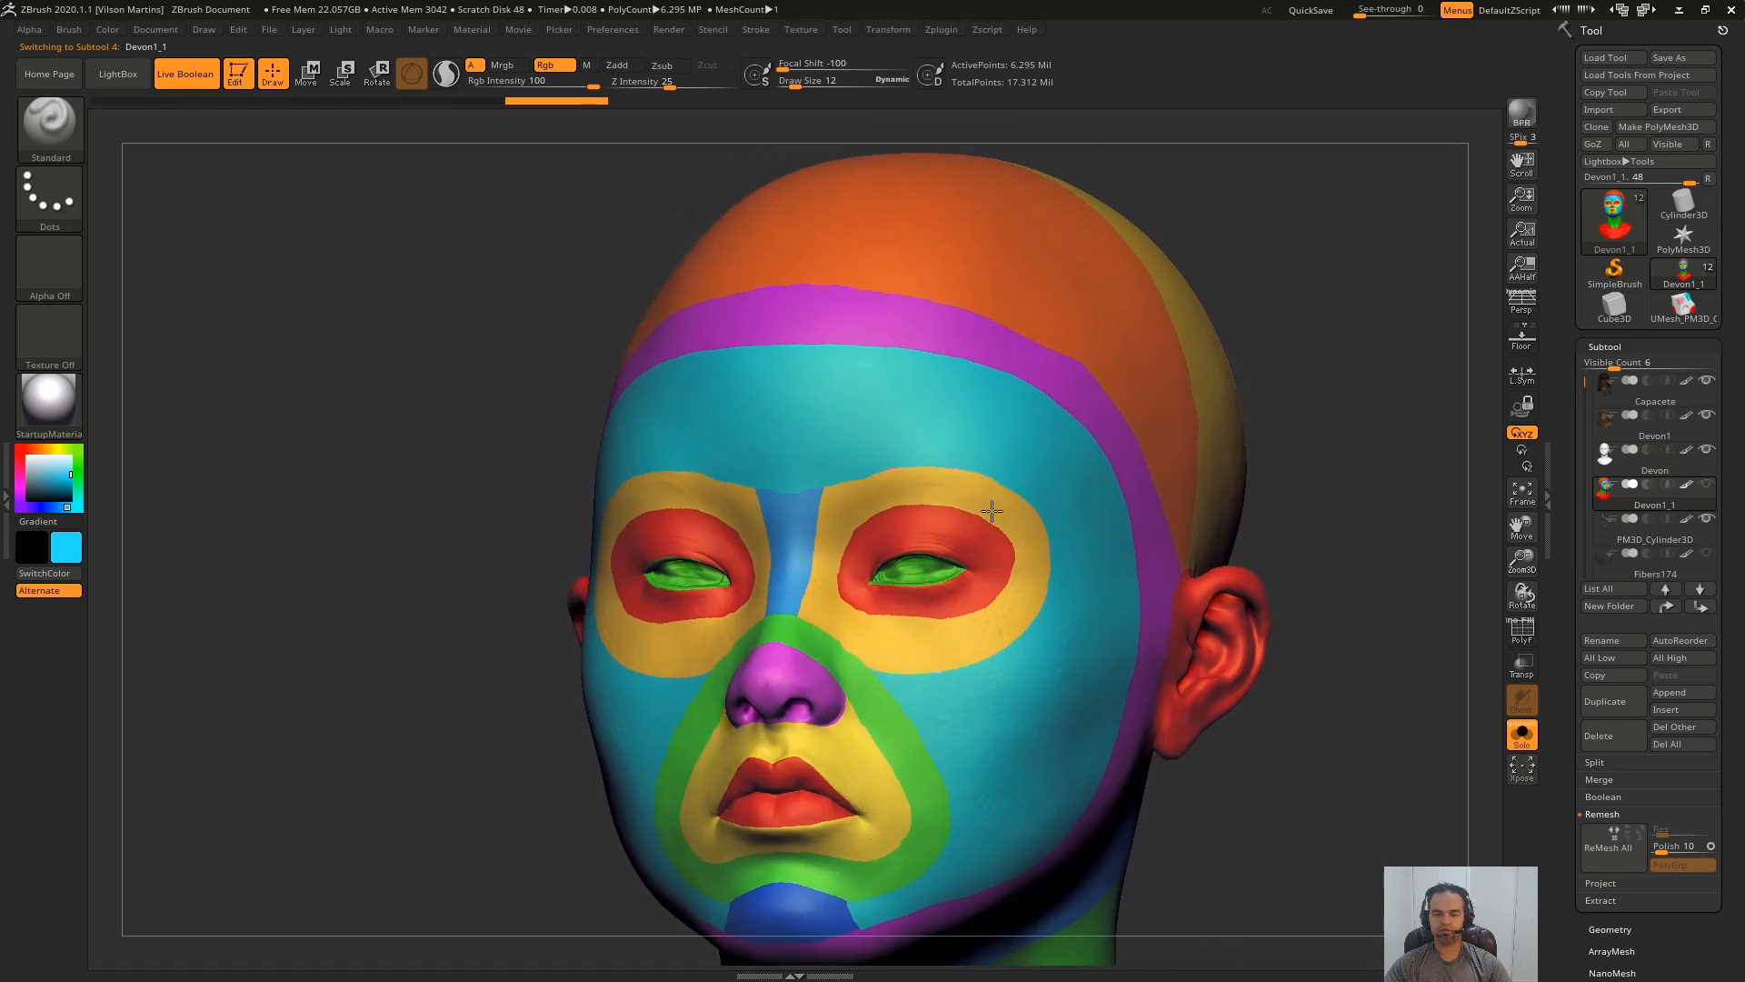
shift+right_drag(991, 511, 1106, 314)
alt+right_drag(876, 627, 658, 687)
alt+right_drag(806, 561, 929, 608)
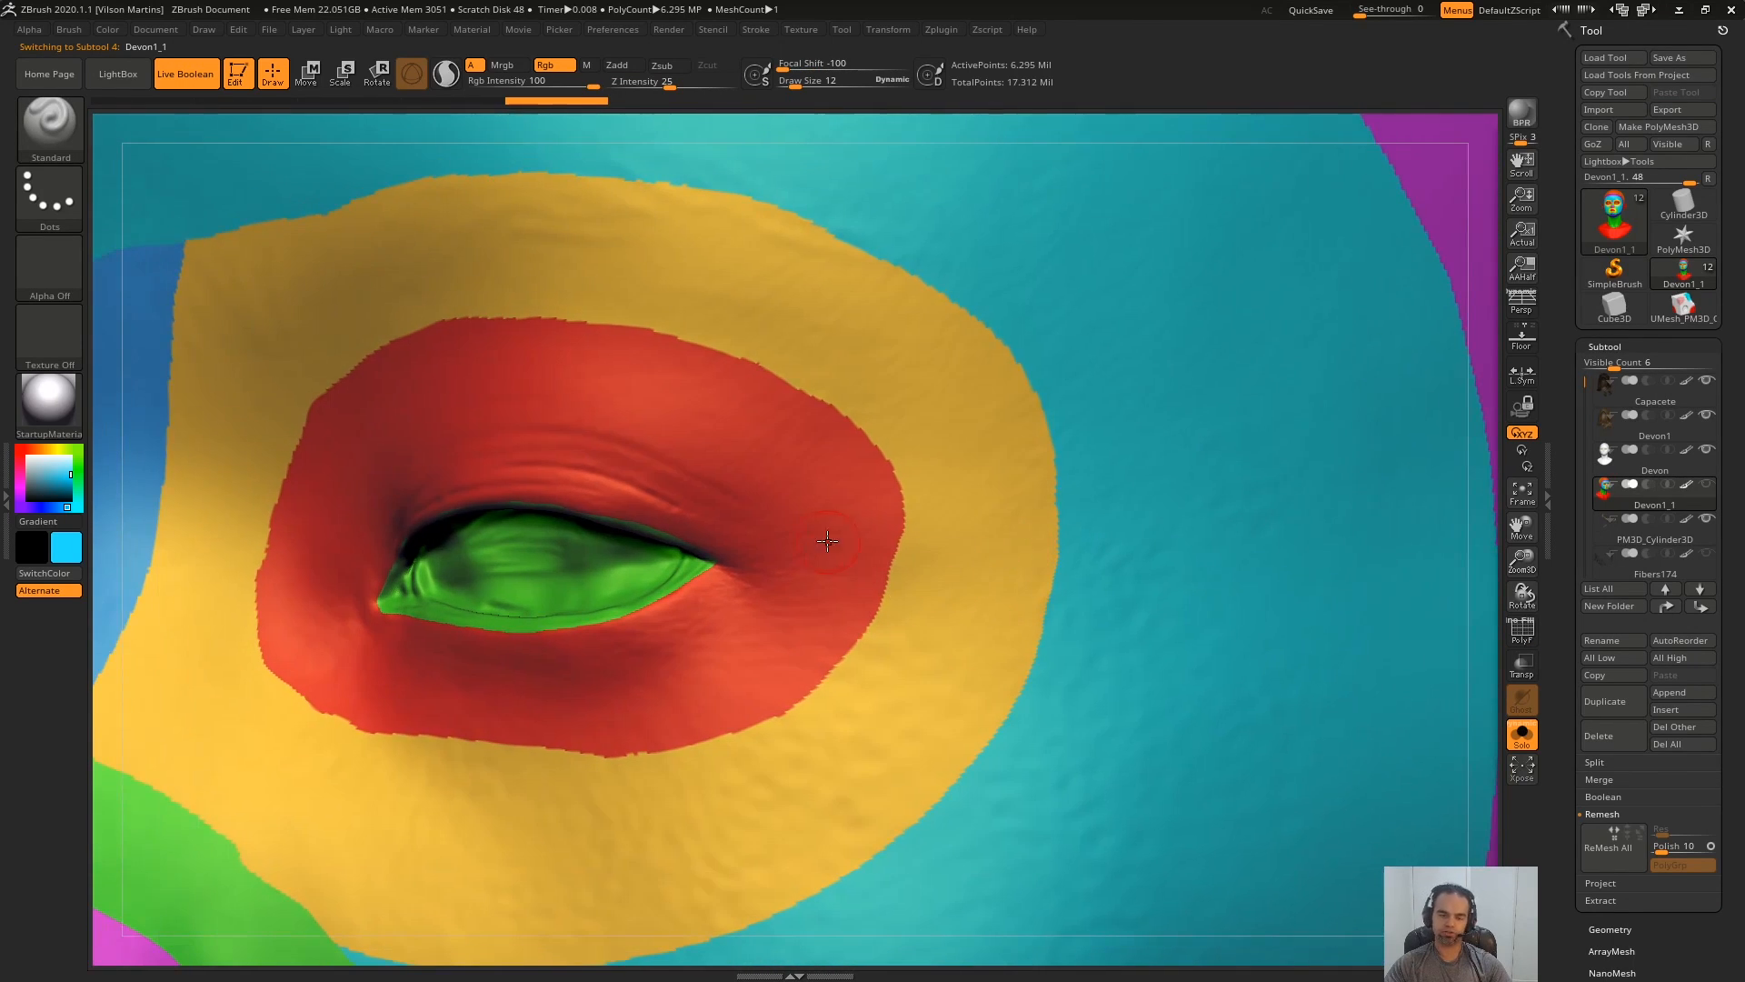
- Test a red stroke at draw size 21 from the eye region across the yellow ring and undo it
key(s)
drag(819, 546, 824, 546)
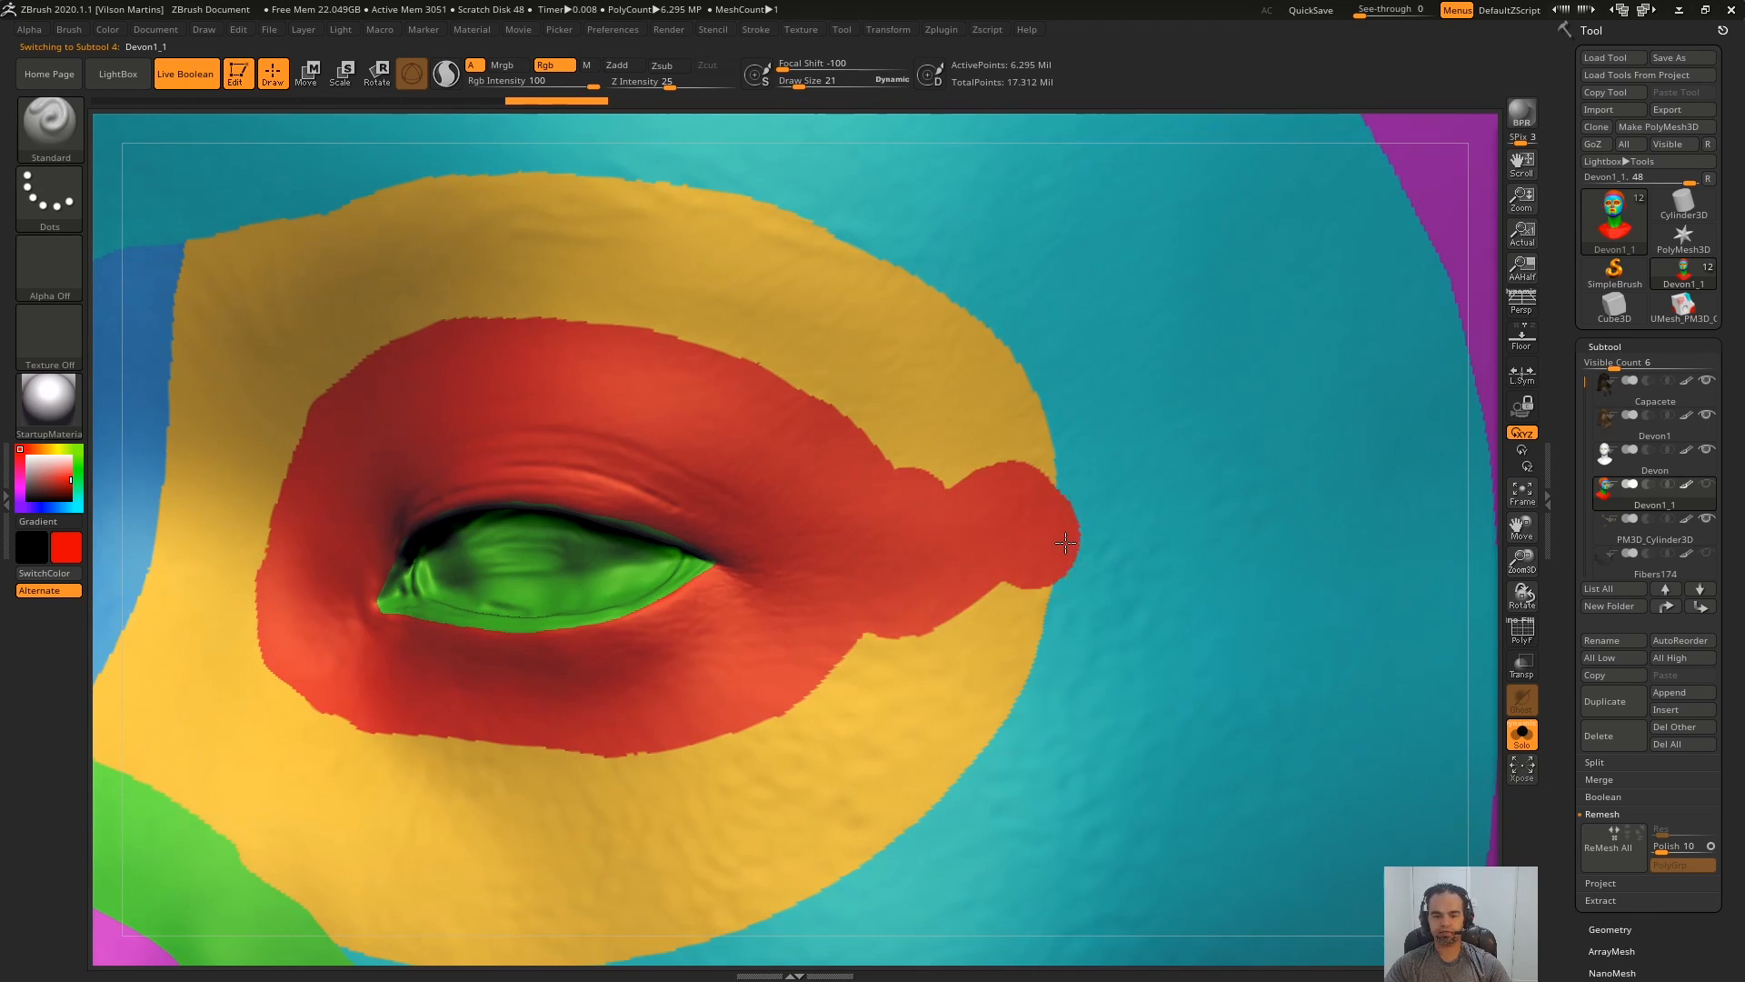
key(ctrl+z)
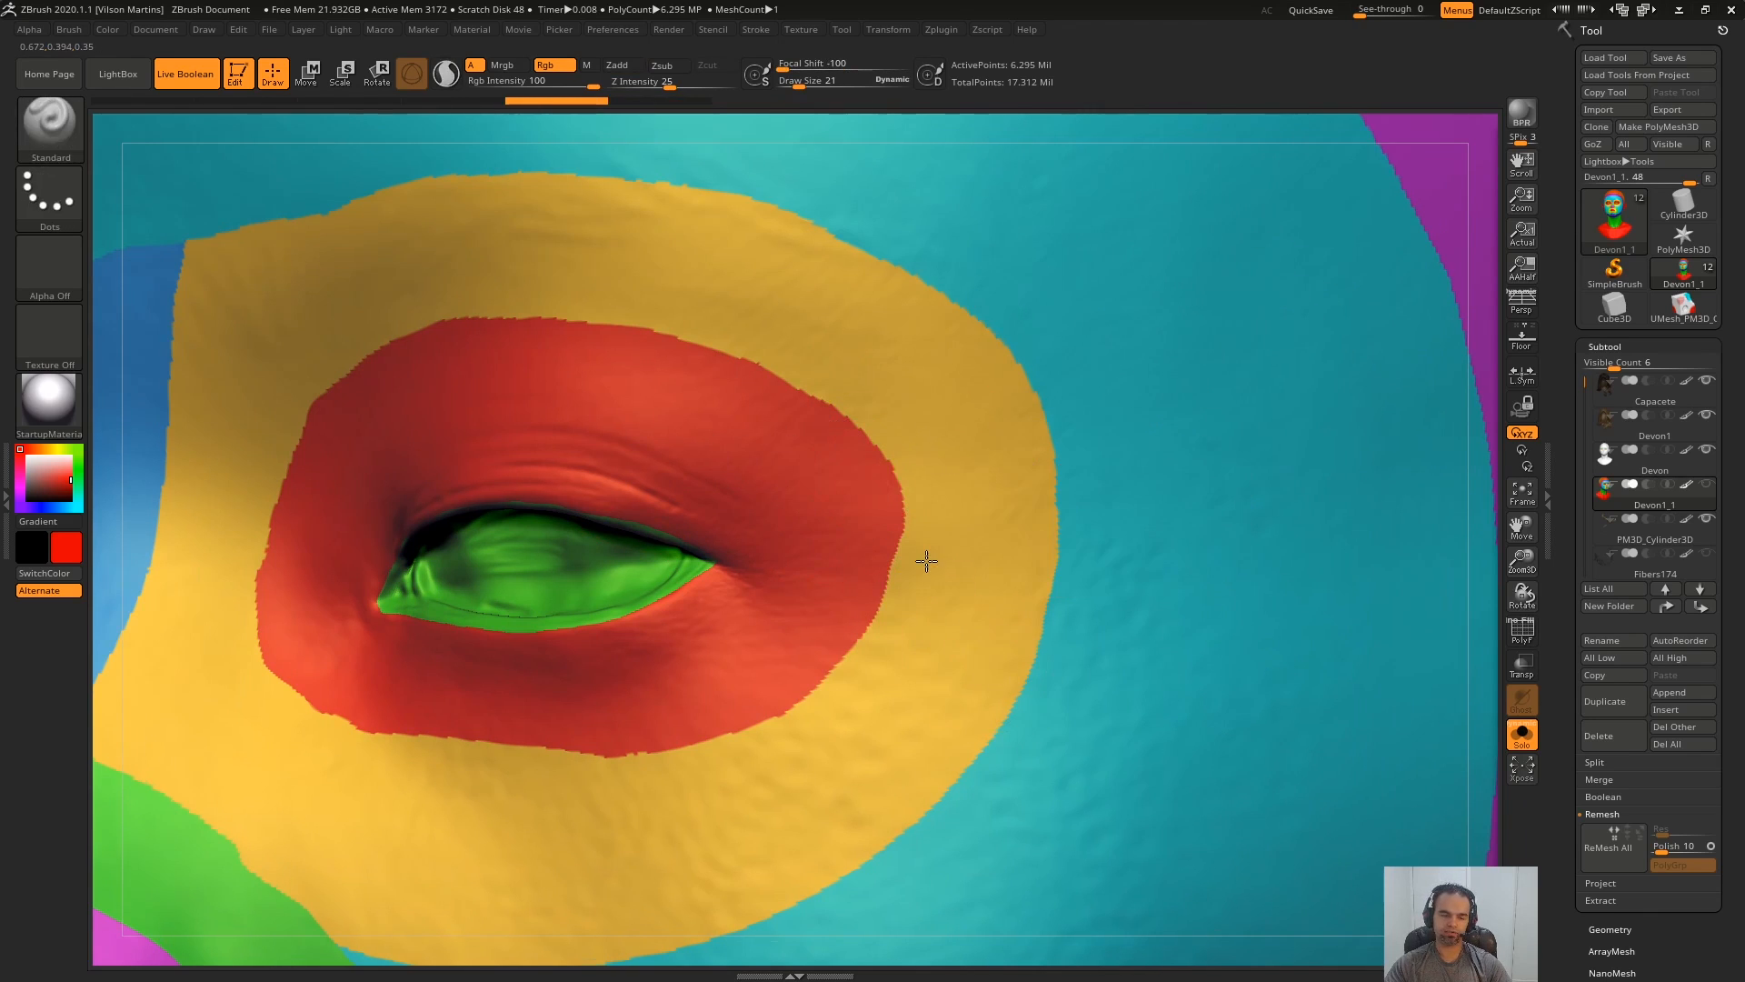
- Examine the polypaint regions on the face, behind the ear, on the neck and across the back of the head
ctrl+right_drag(927, 560, 1018, 559)
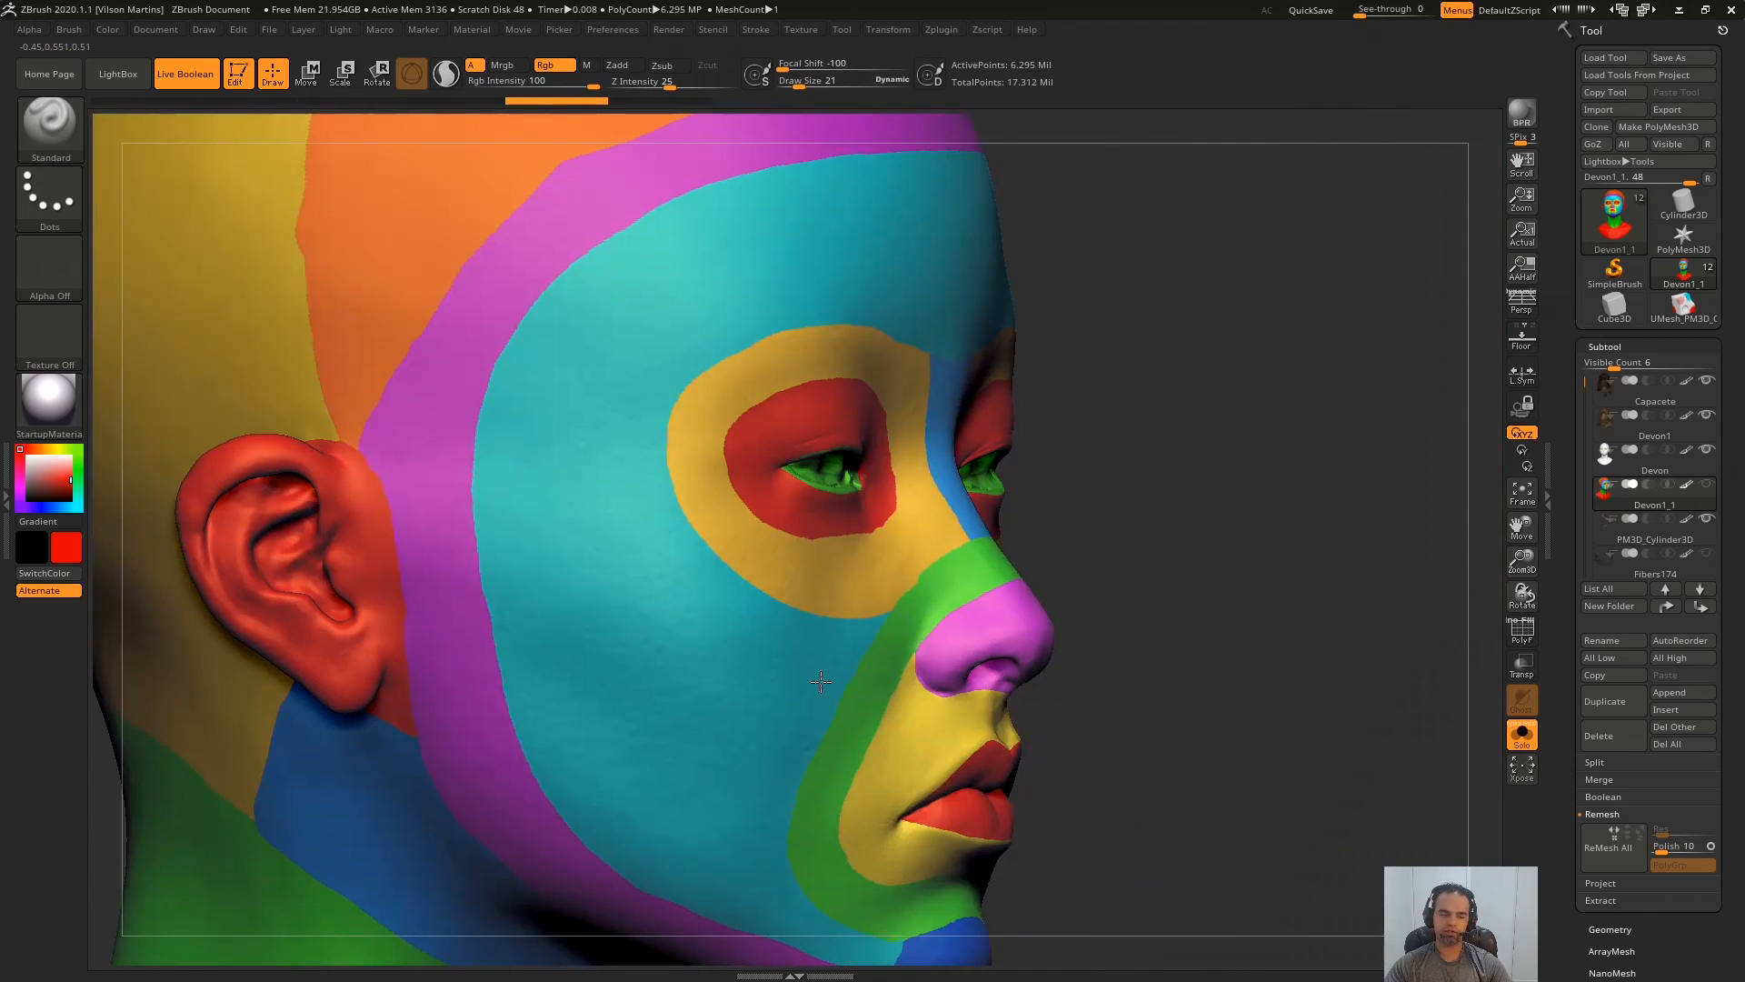
ctrl+right_drag(818, 600, 791, 705)
alt+right_drag(791, 704, 909, 191)
right_drag(772, 549, 482, 564)
alt+right_drag(481, 563, 650, 805)
alt+right_drag(1028, 479, 986, 555)
mouse_move(986, 555)
right_down()
mouse_move(838, 627)
mouse_move(938, 858)
right_up()
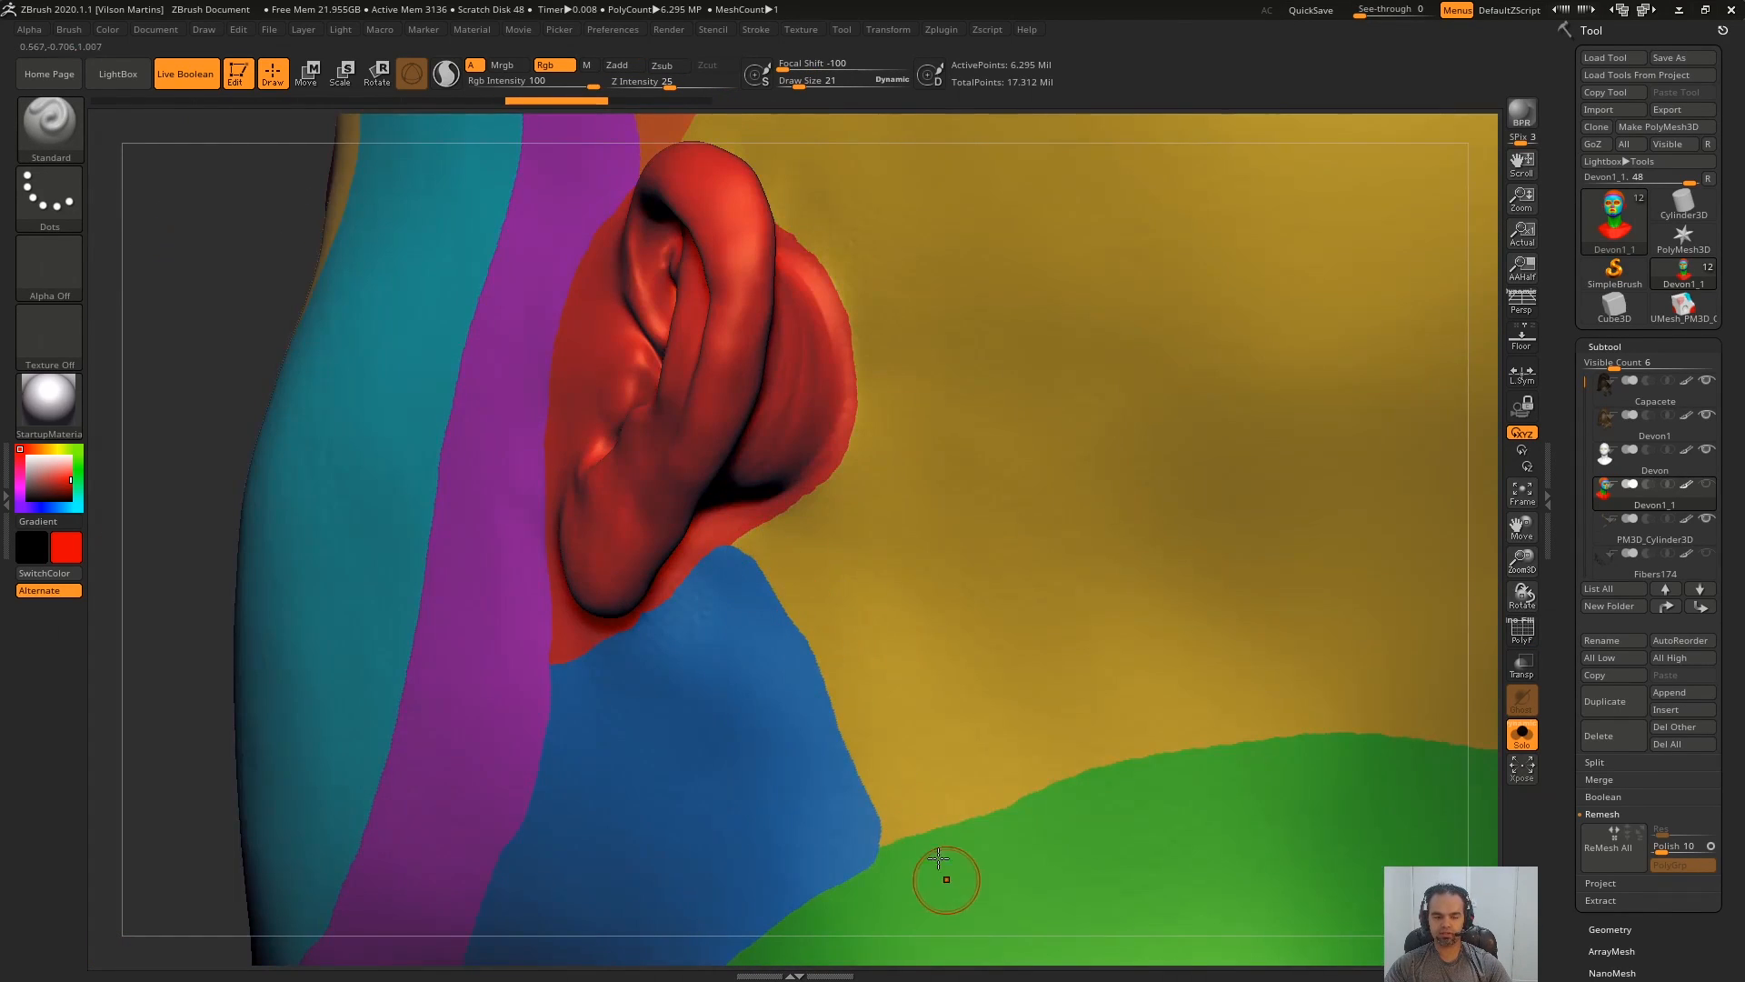
key(f)
right_drag(1066, 655, 1045, 512)
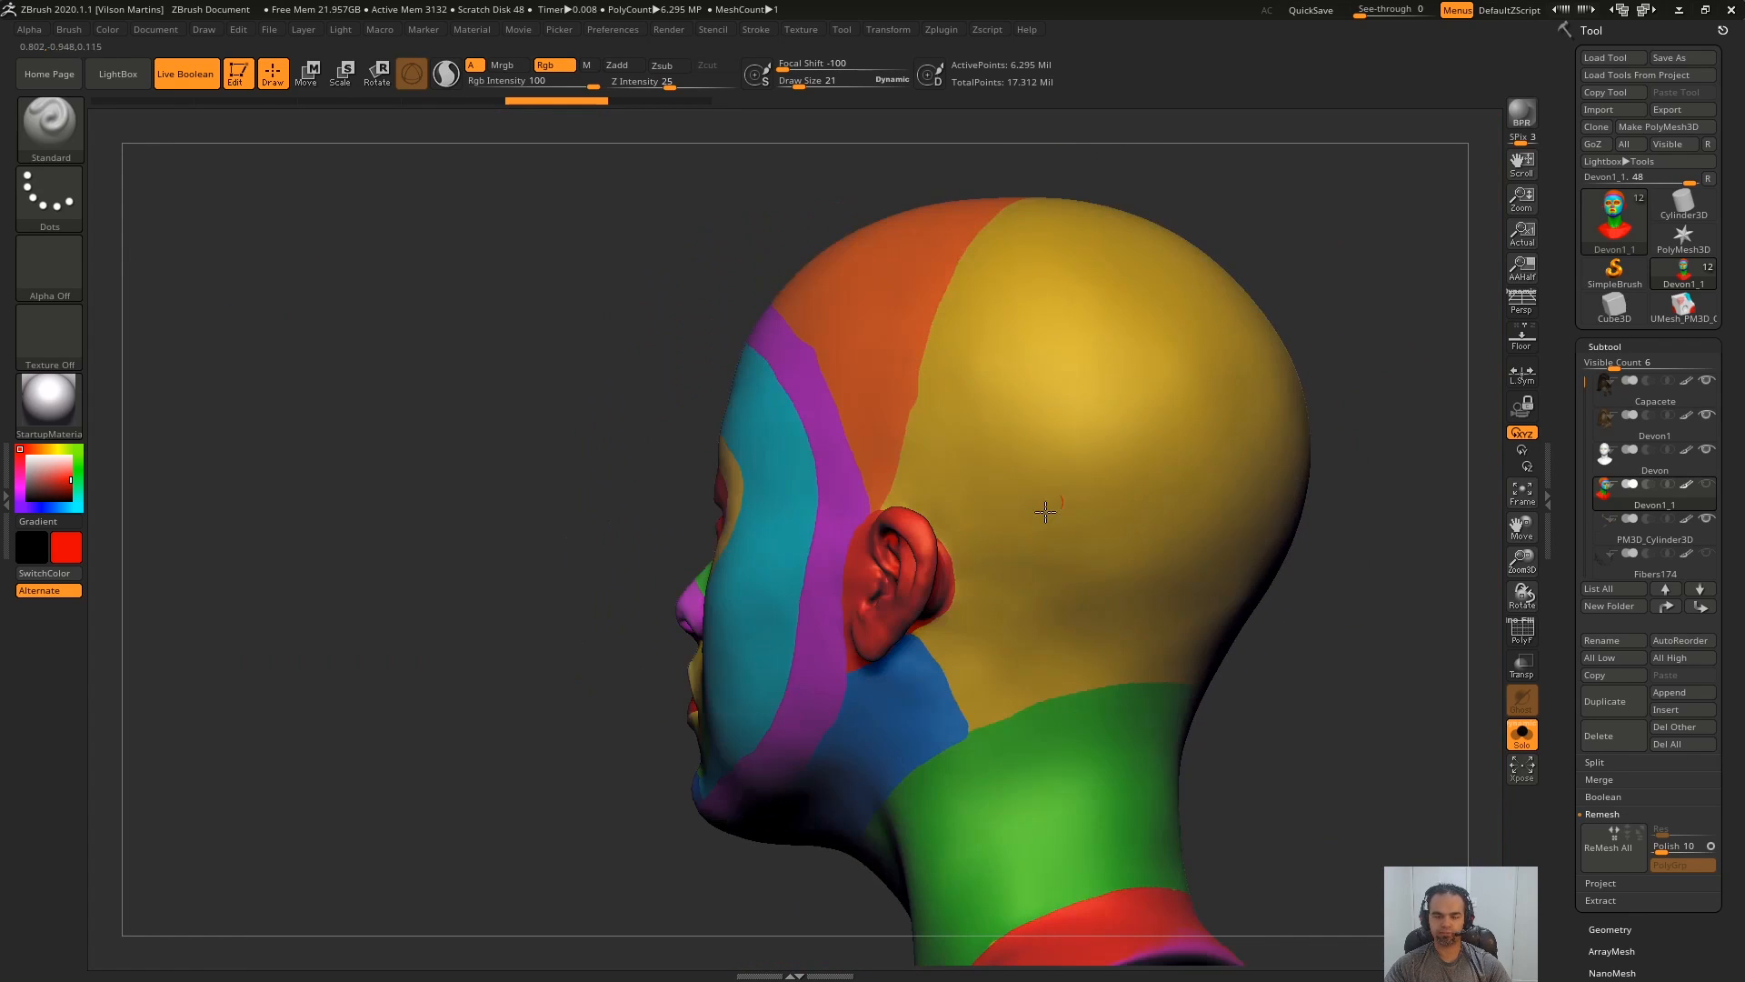
right_drag(938, 635, 1218, 536)
ctrl+right_drag(1218, 537, 909, 800)
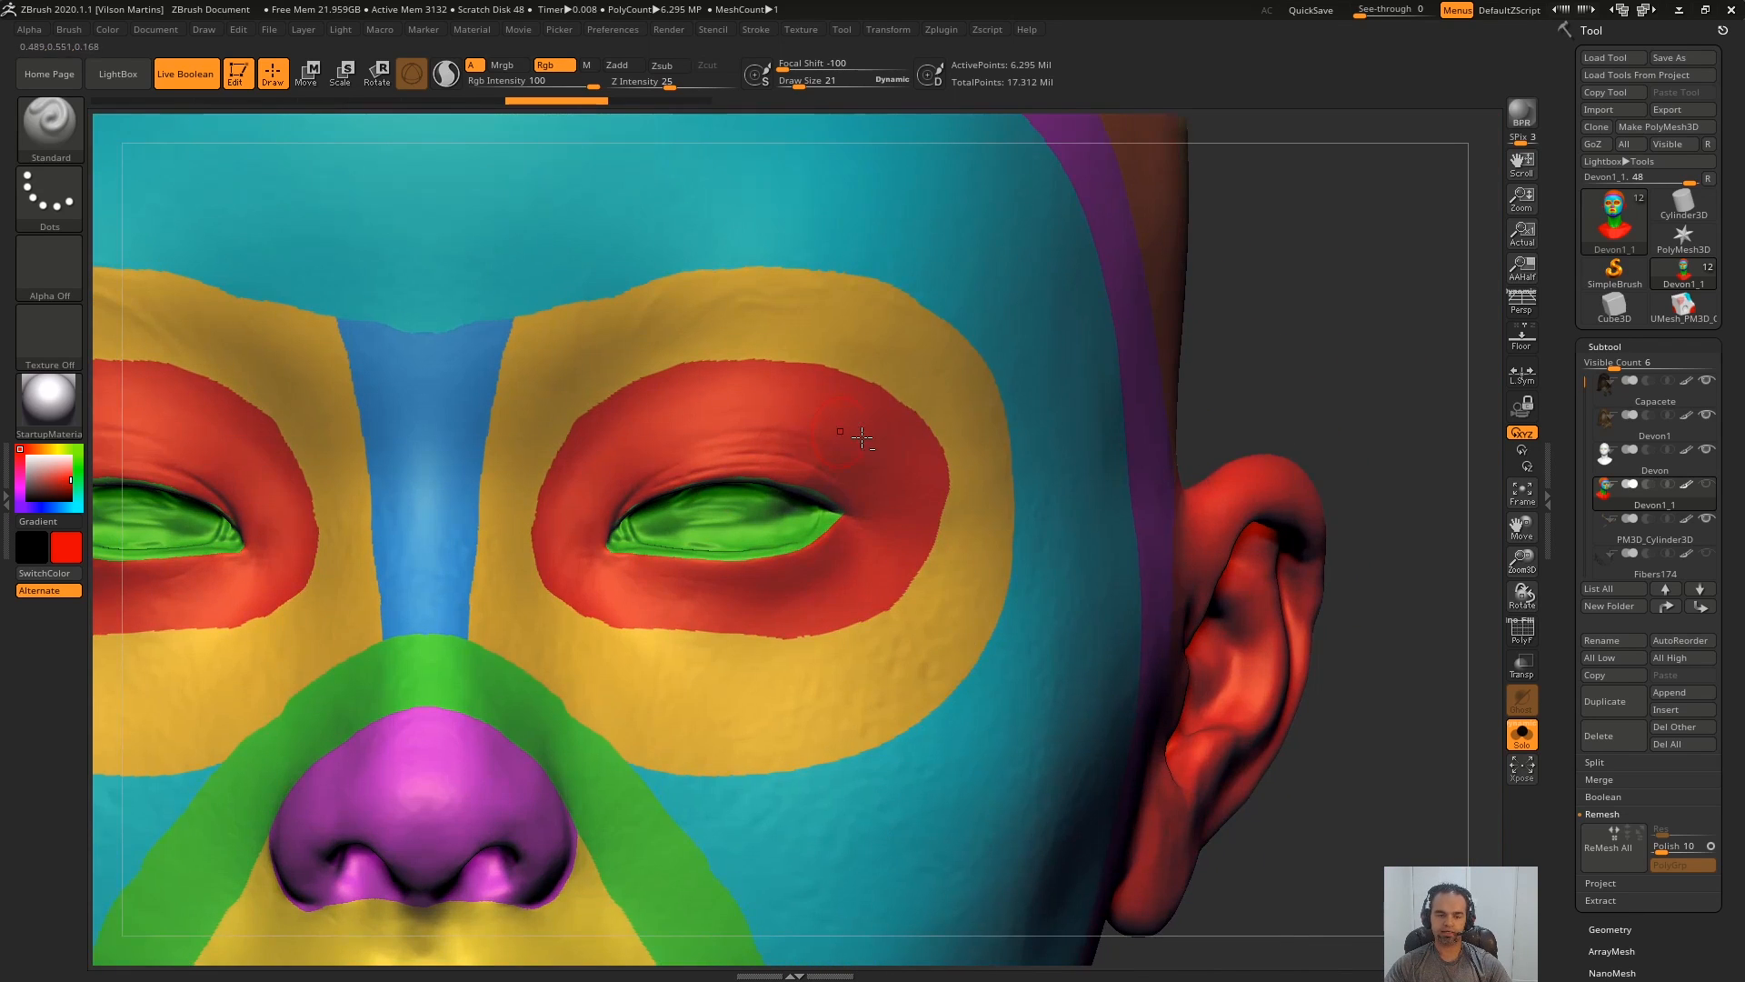
- Sketch red guide lines over a screen capture around the eye opening and down the upper eyelid, and discard the capture
alt+right_drag(862, 437, 1075, 546)
right_drag(1132, 464, 1158, 444)
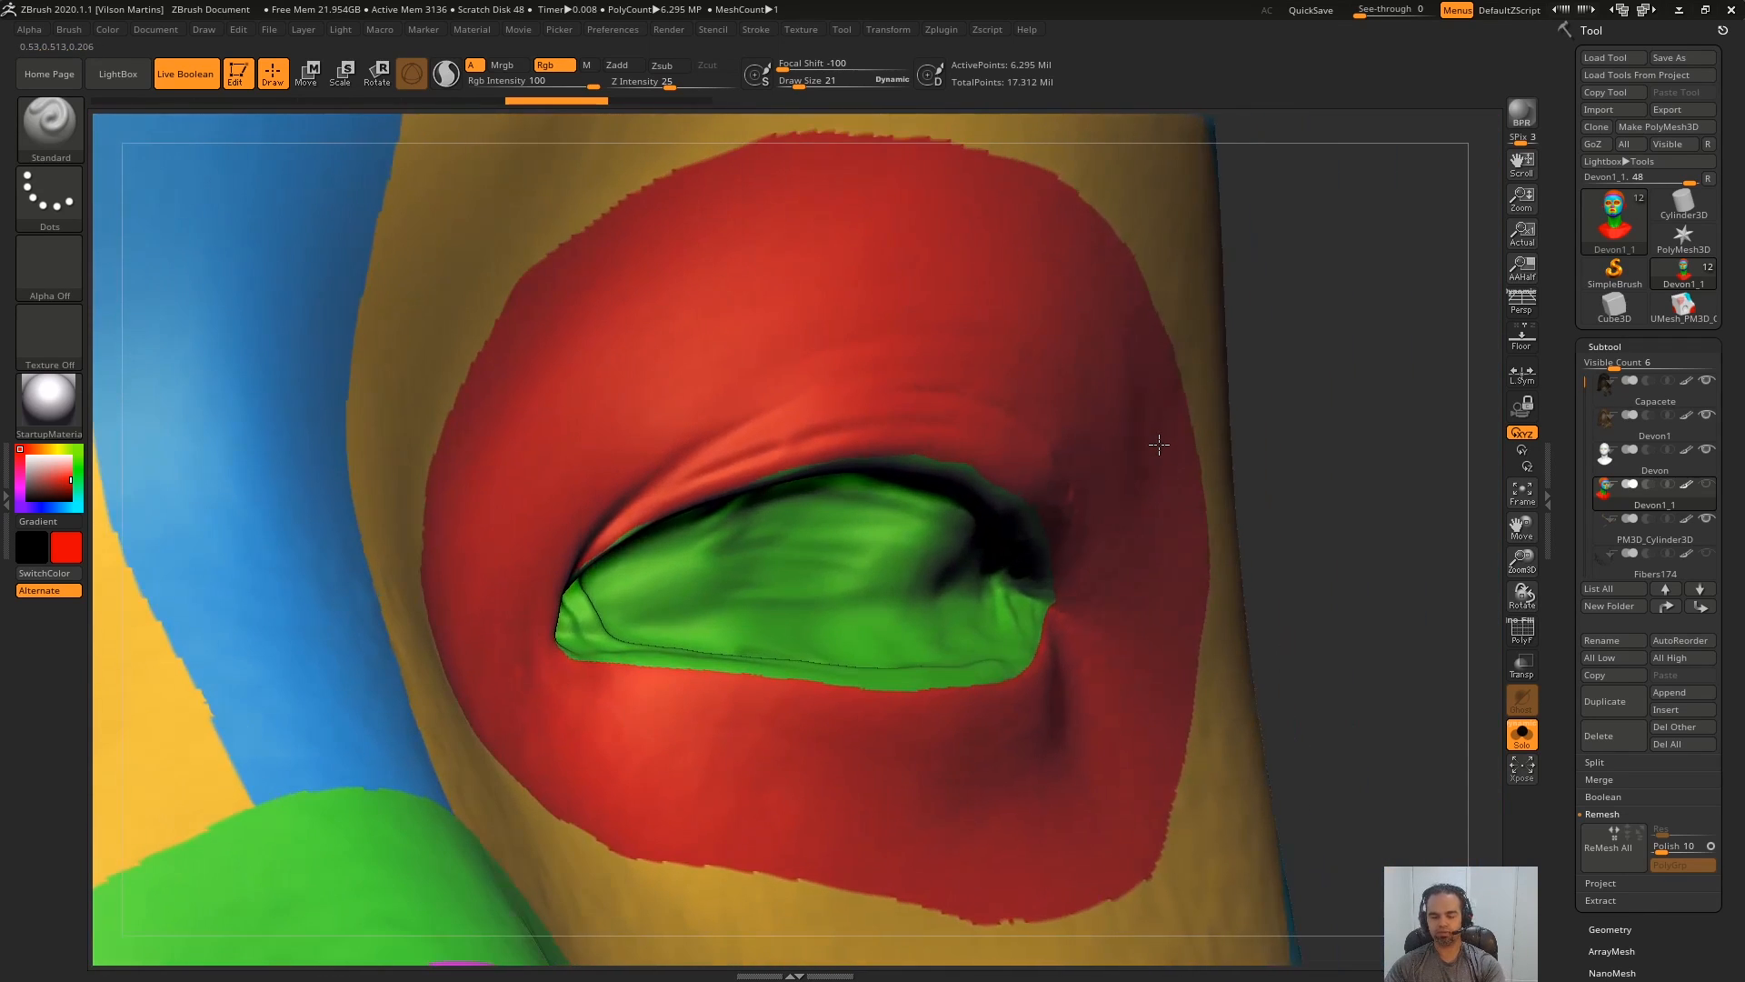
key(Print)
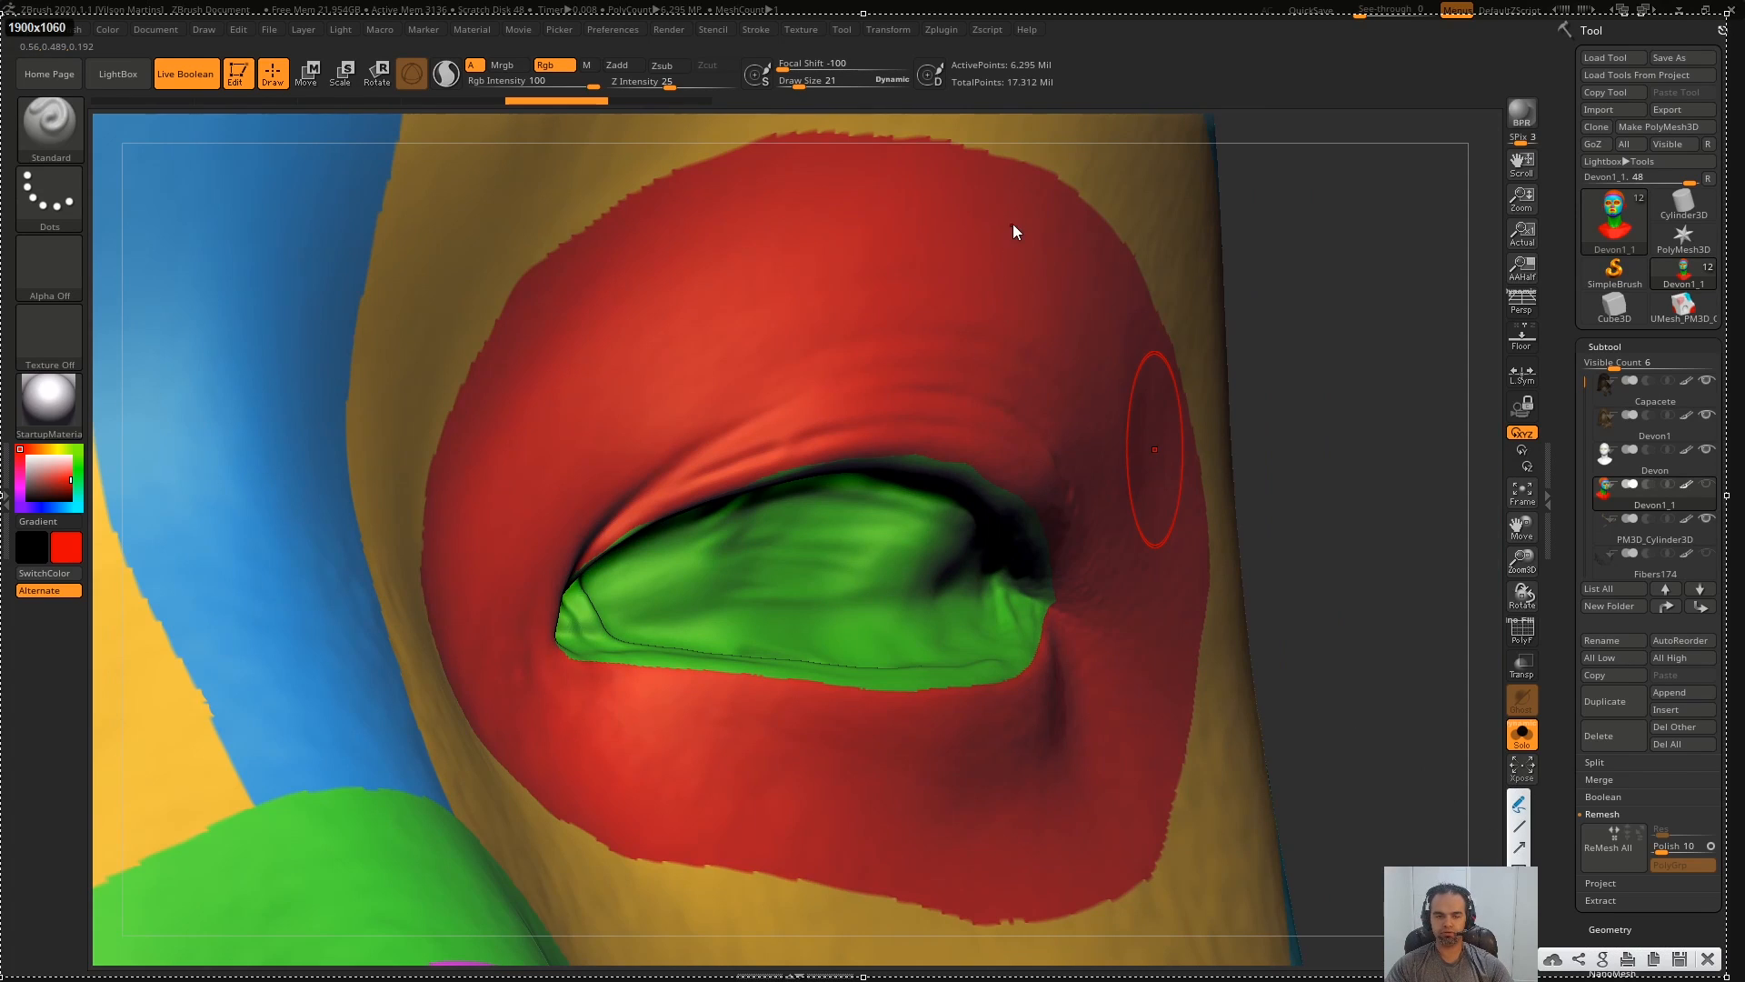
mouse_move(1022, 195)
mouse_down()
mouse_move(990, 506)
mouse_move(855, 546)
mouse_move(1010, 242)
mouse_up()
mouse_move(990, 456)
mouse_down()
mouse_move(1024, 499)
mouse_move(910, 452)
mouse_up()
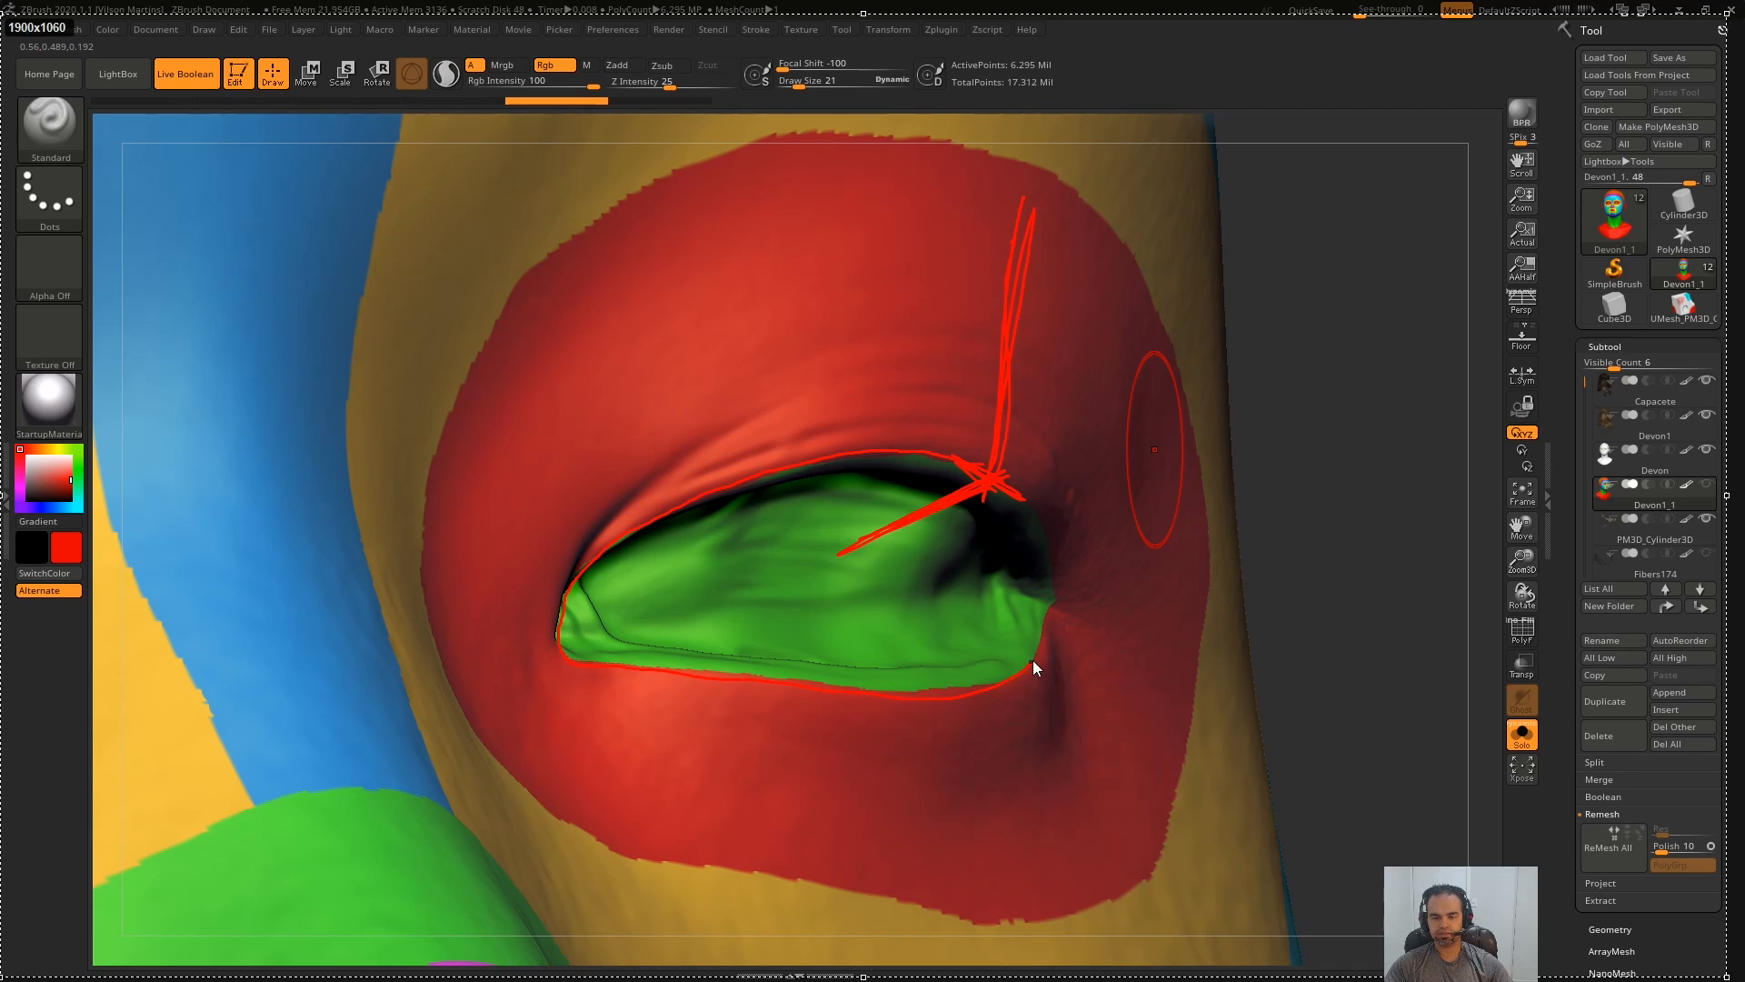
drag(1027, 520, 1055, 632)
drag(921, 181, 920, 427)
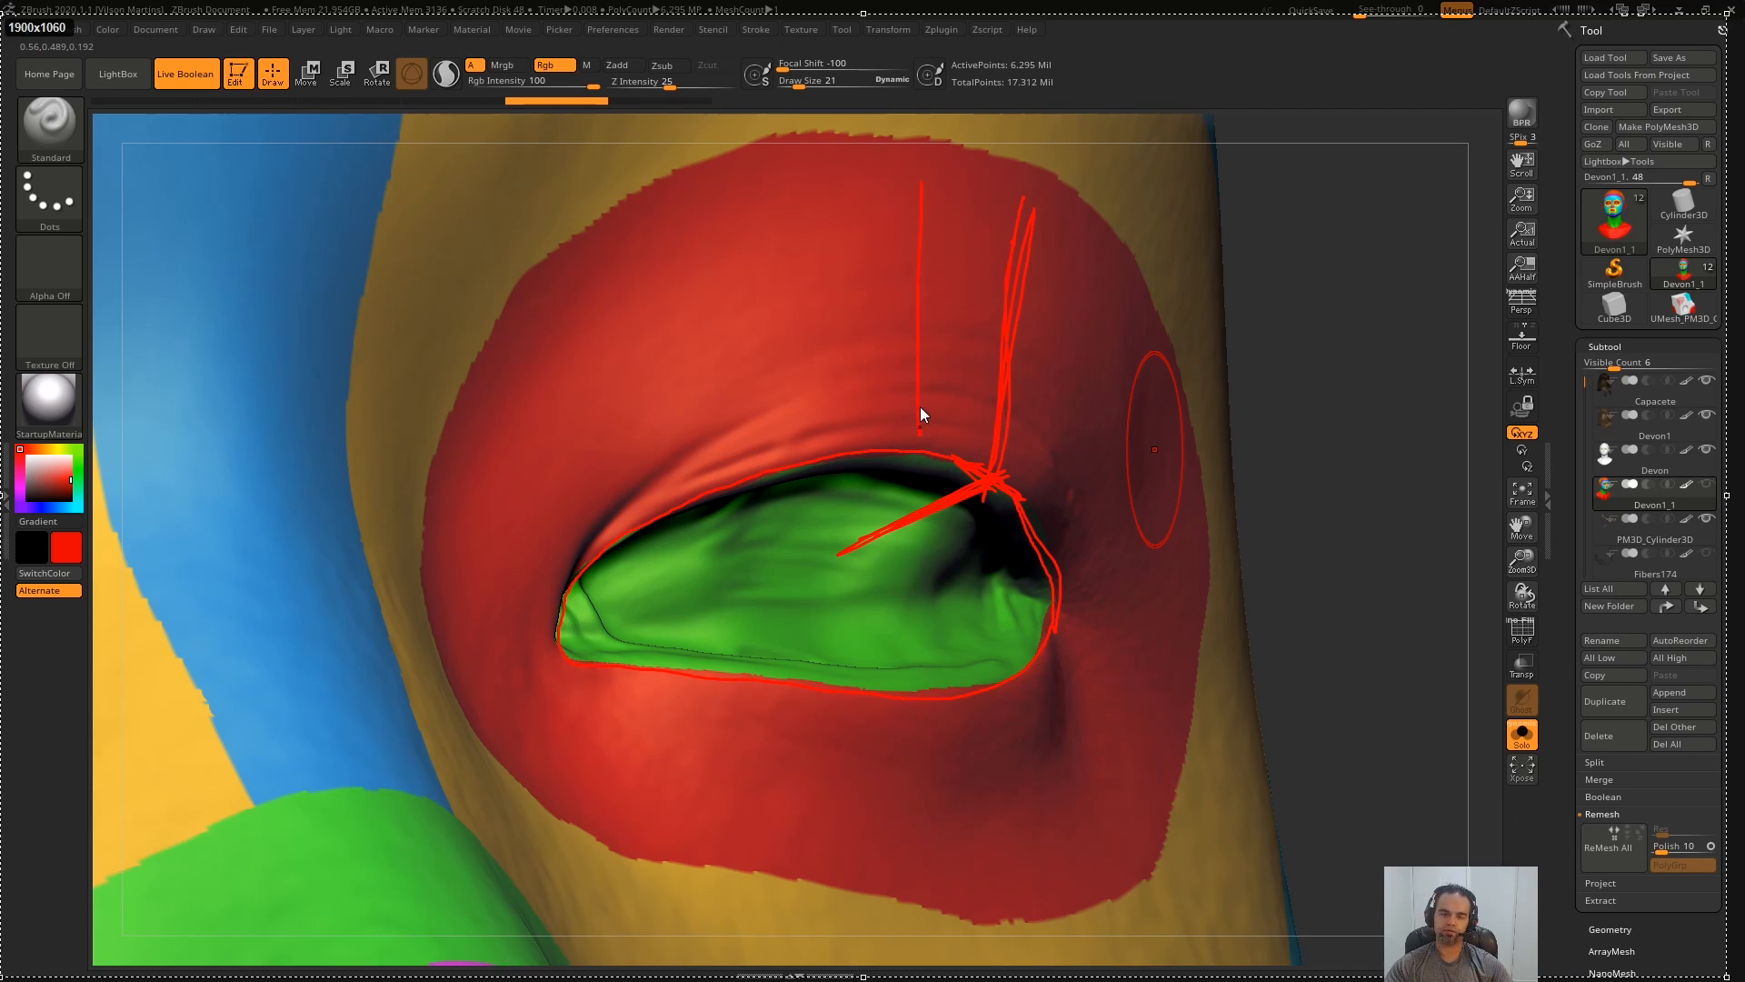
key(Escape)
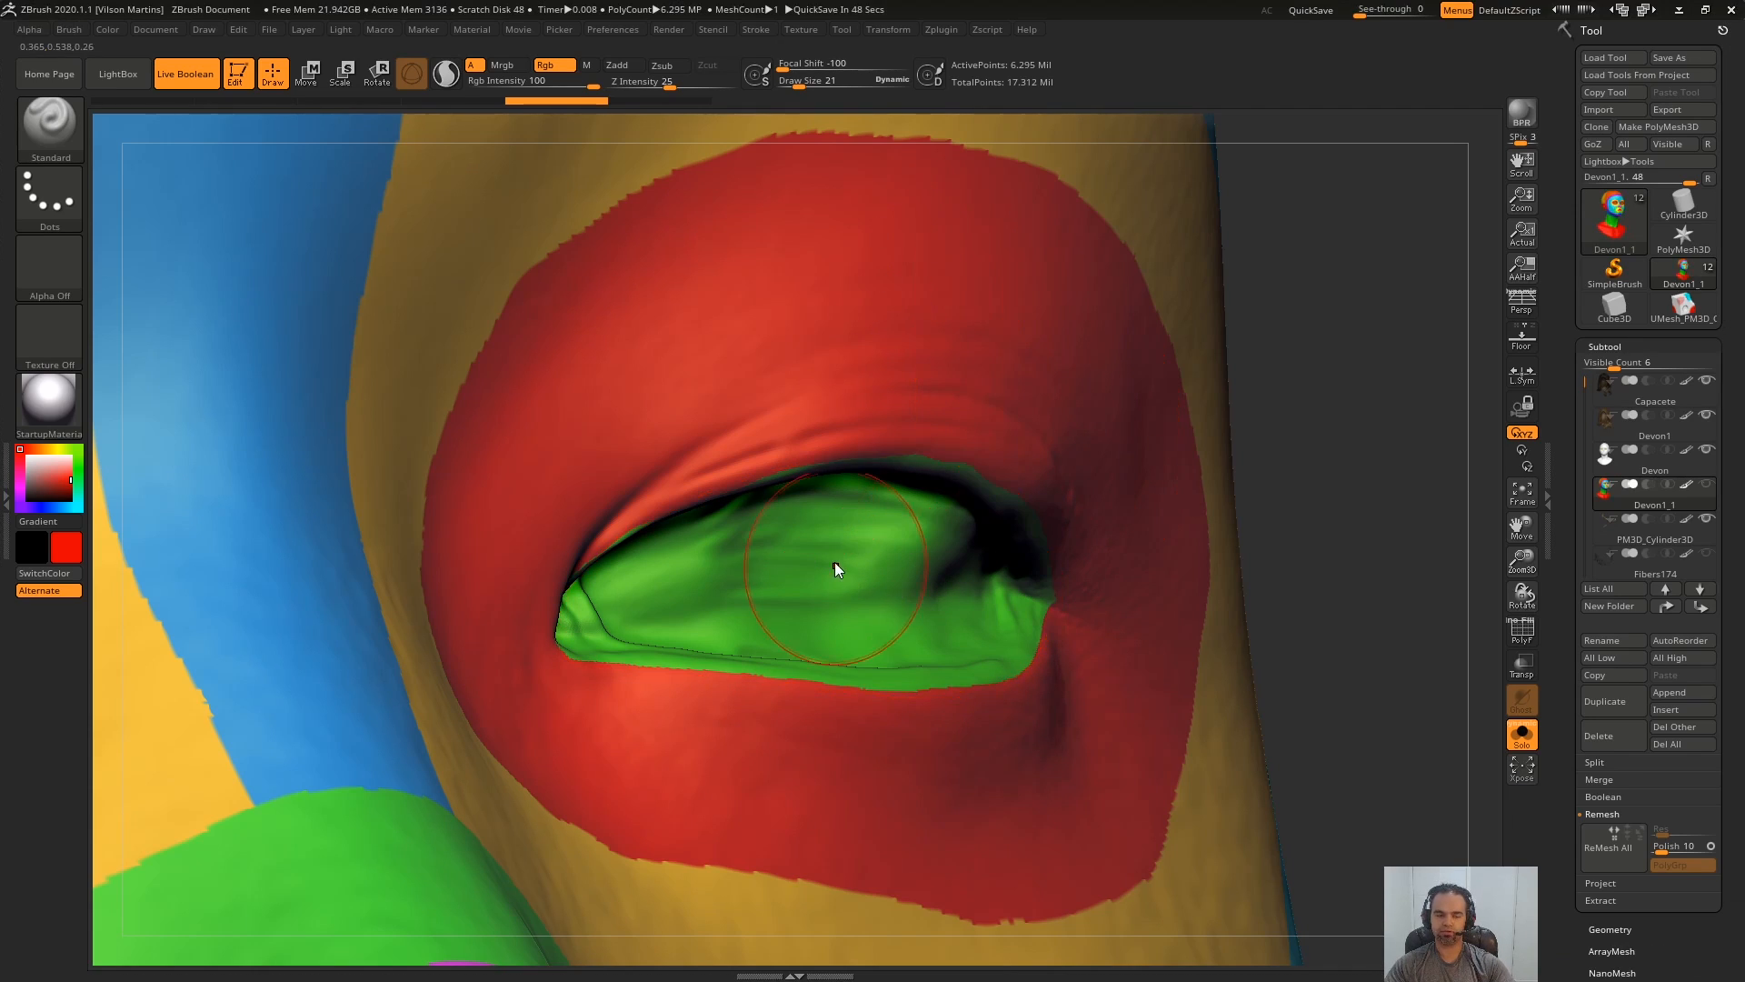
- Sketch a red guide line over a screen capture from the nose wing around the nostril, and discard the capture
ctrl+right_drag(933, 611, 941, 535)
ctrl+right_drag(941, 535, 1175, 441)
key(Print)
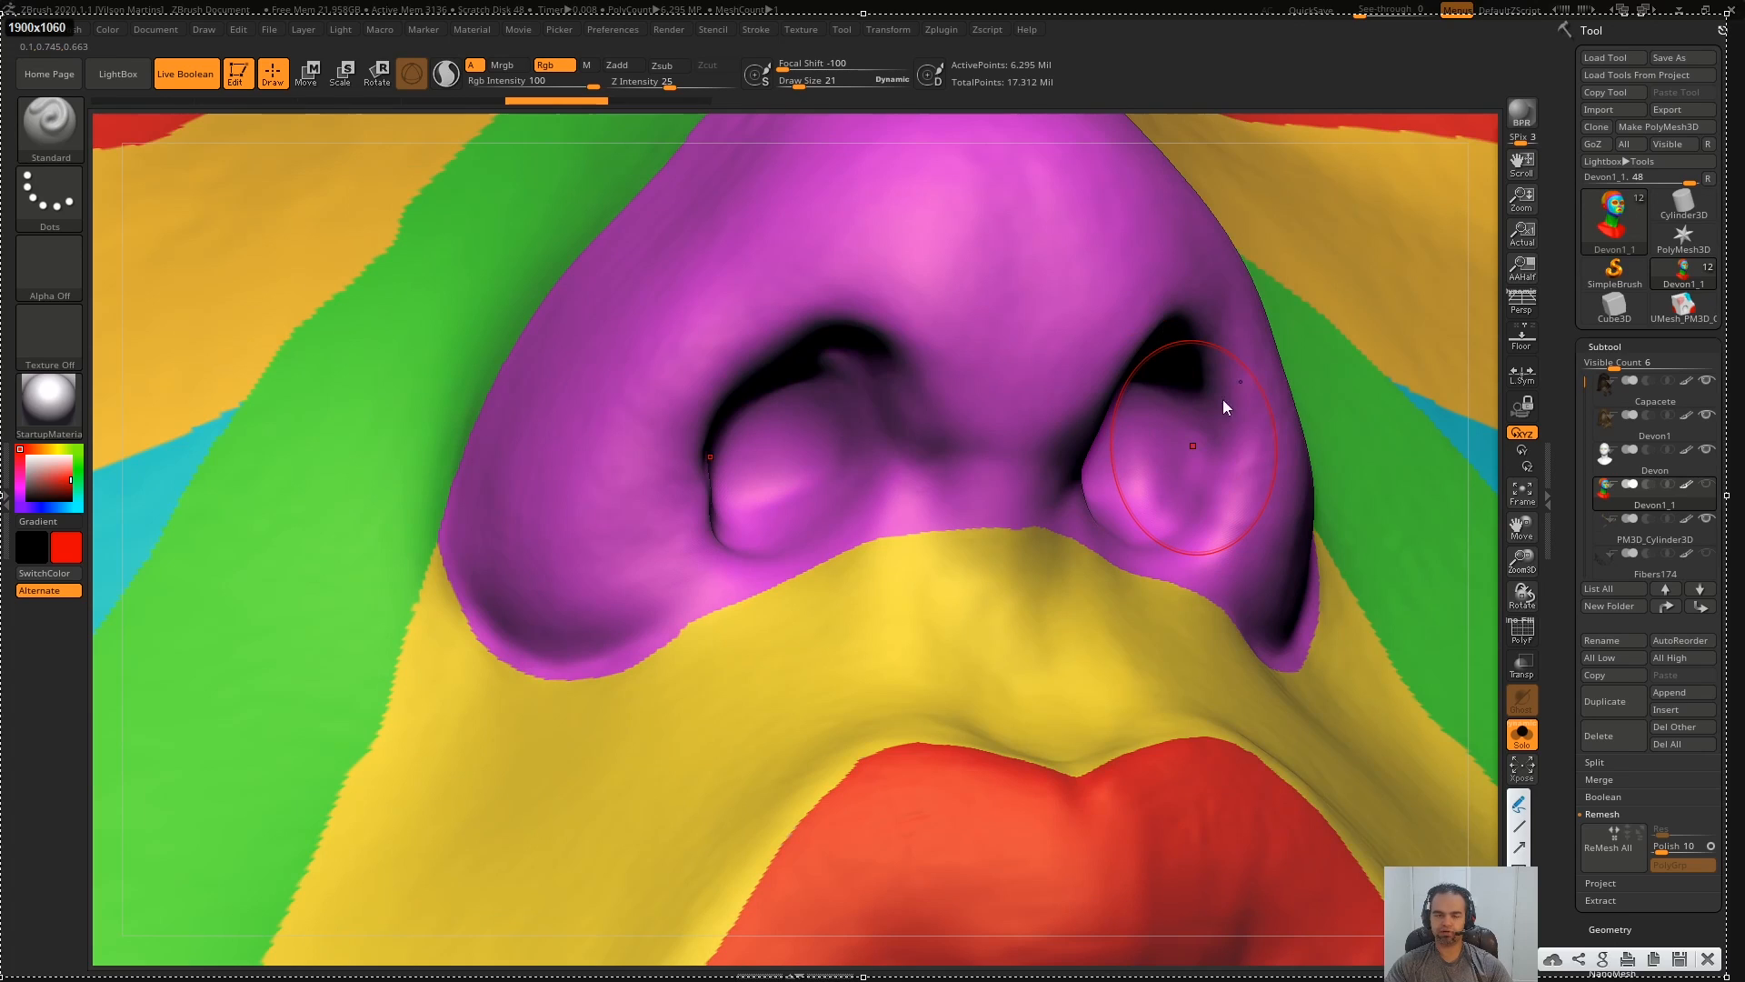
drag(550, 314, 622, 384)
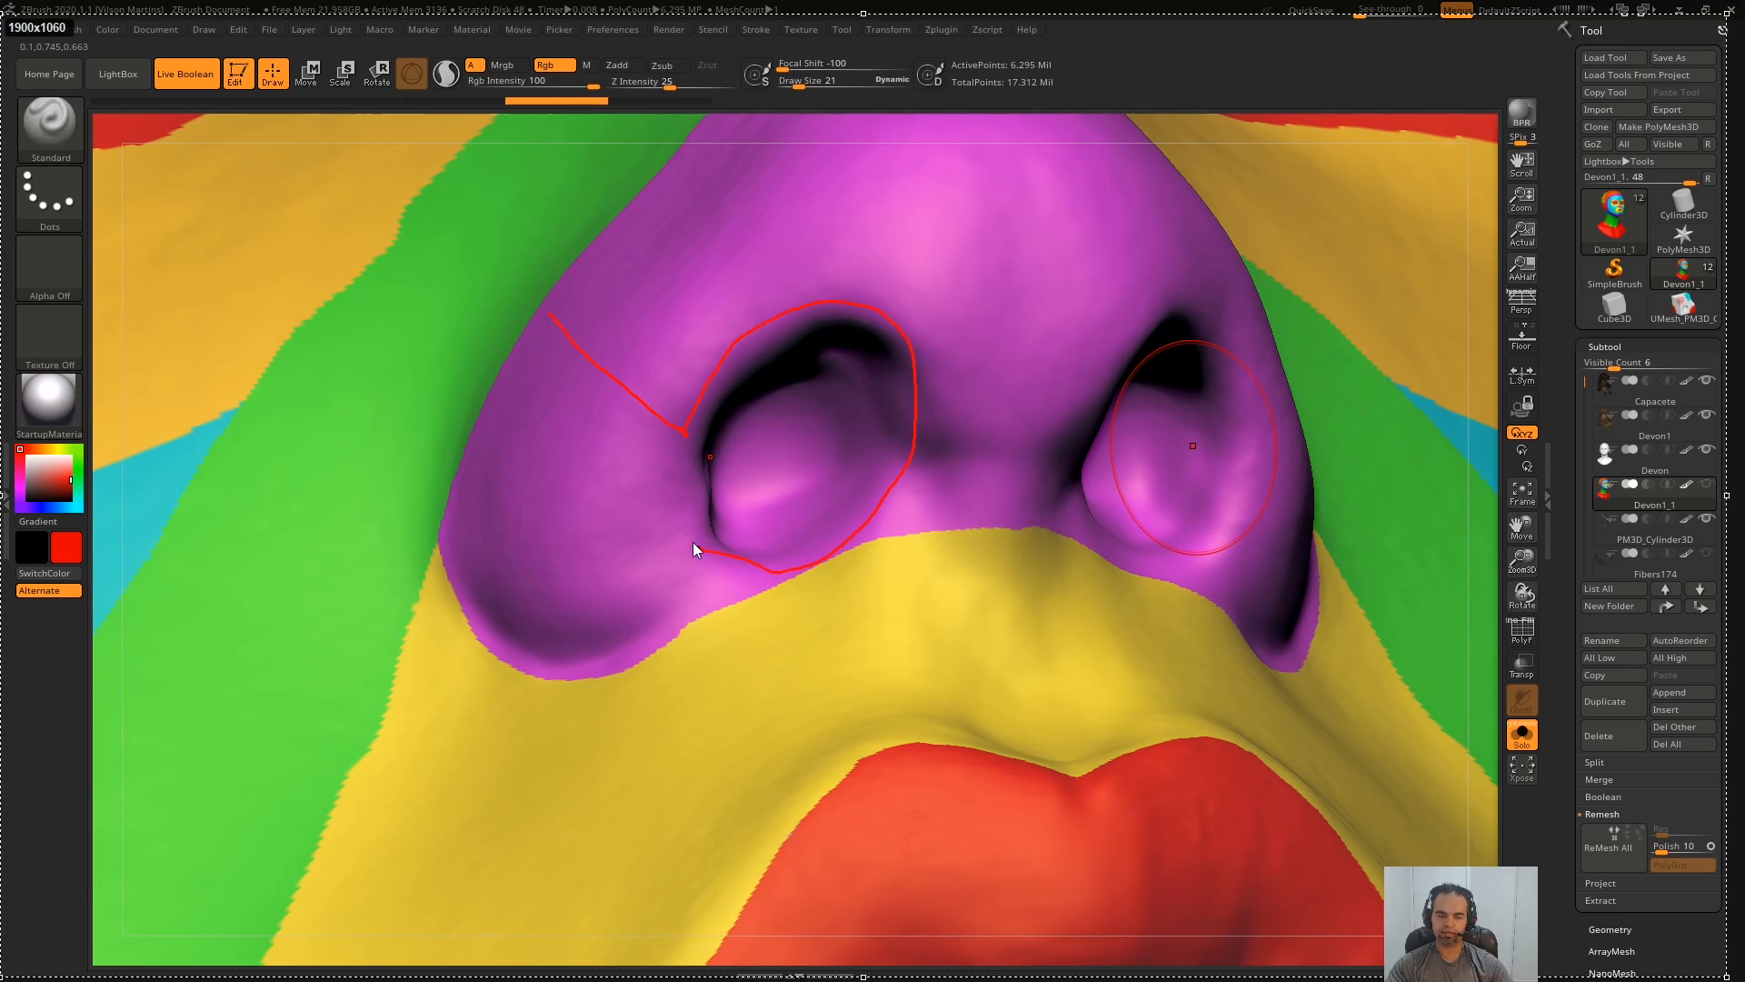
mouse_move(697, 550)
mouse_down()
mouse_move(747, 374)
mouse_move(816, 408)
mouse_up()
key(Escape)
- Paint the inside of the nostrils red at draw size 14, filling them up to the rim
key(s)
drag(789, 448, 781, 459)
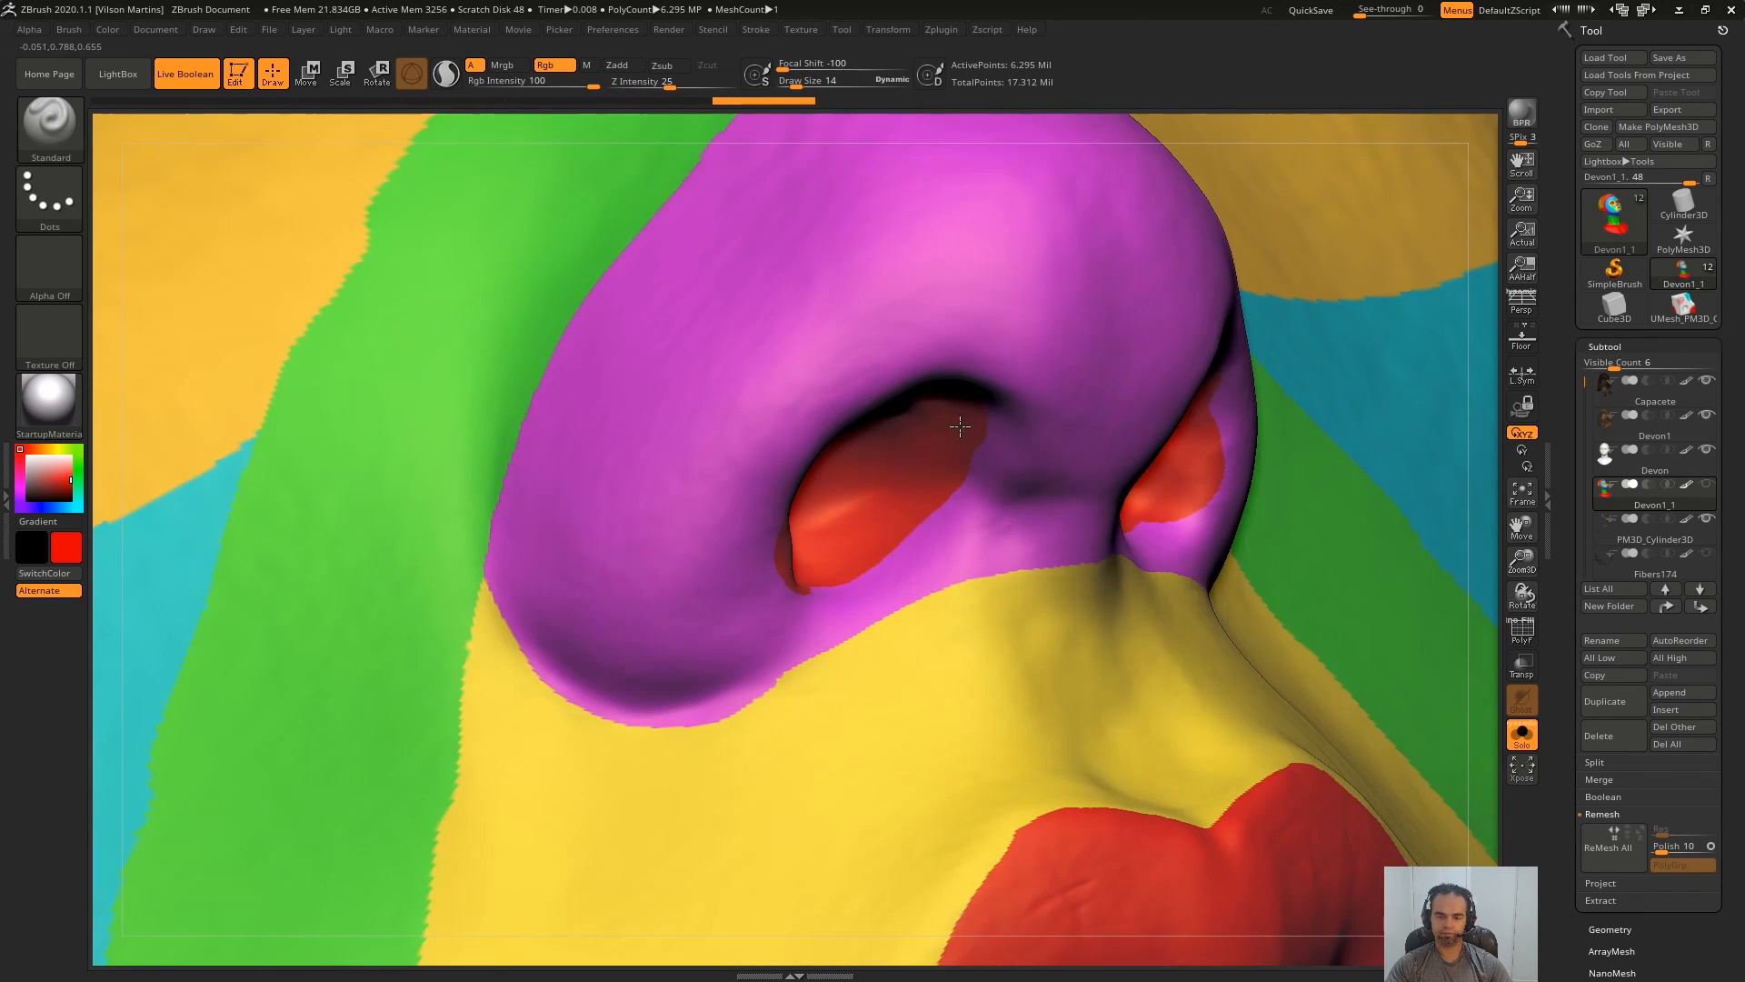
drag(960, 427, 800, 586)
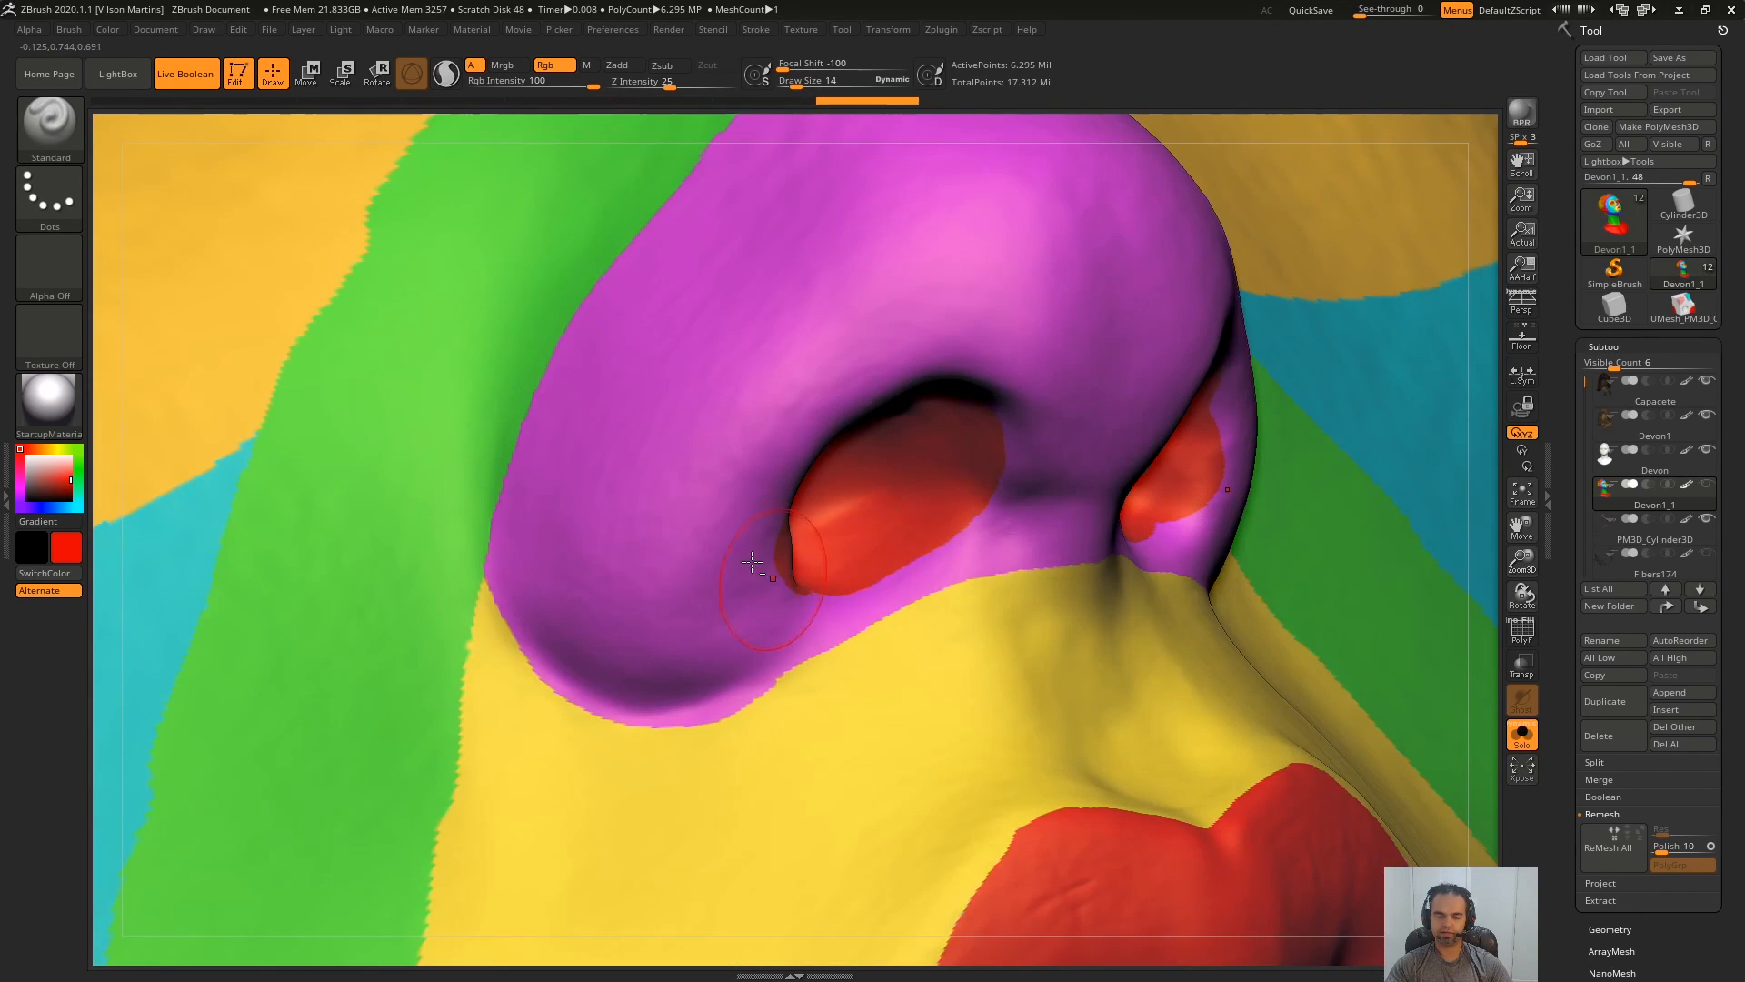
- Sketch red guide lines over a screen capture below the nostril and across the nose tip, and discard the capture
mouse_move(769, 568)
ctrl+right_down()
mouse_move(782, 394)
mouse_move(853, 590)
mouse_move(851, 544)
mouse_move(909, 529)
mouse_move(732, 631)
ctrl+right_up()
key(Print)
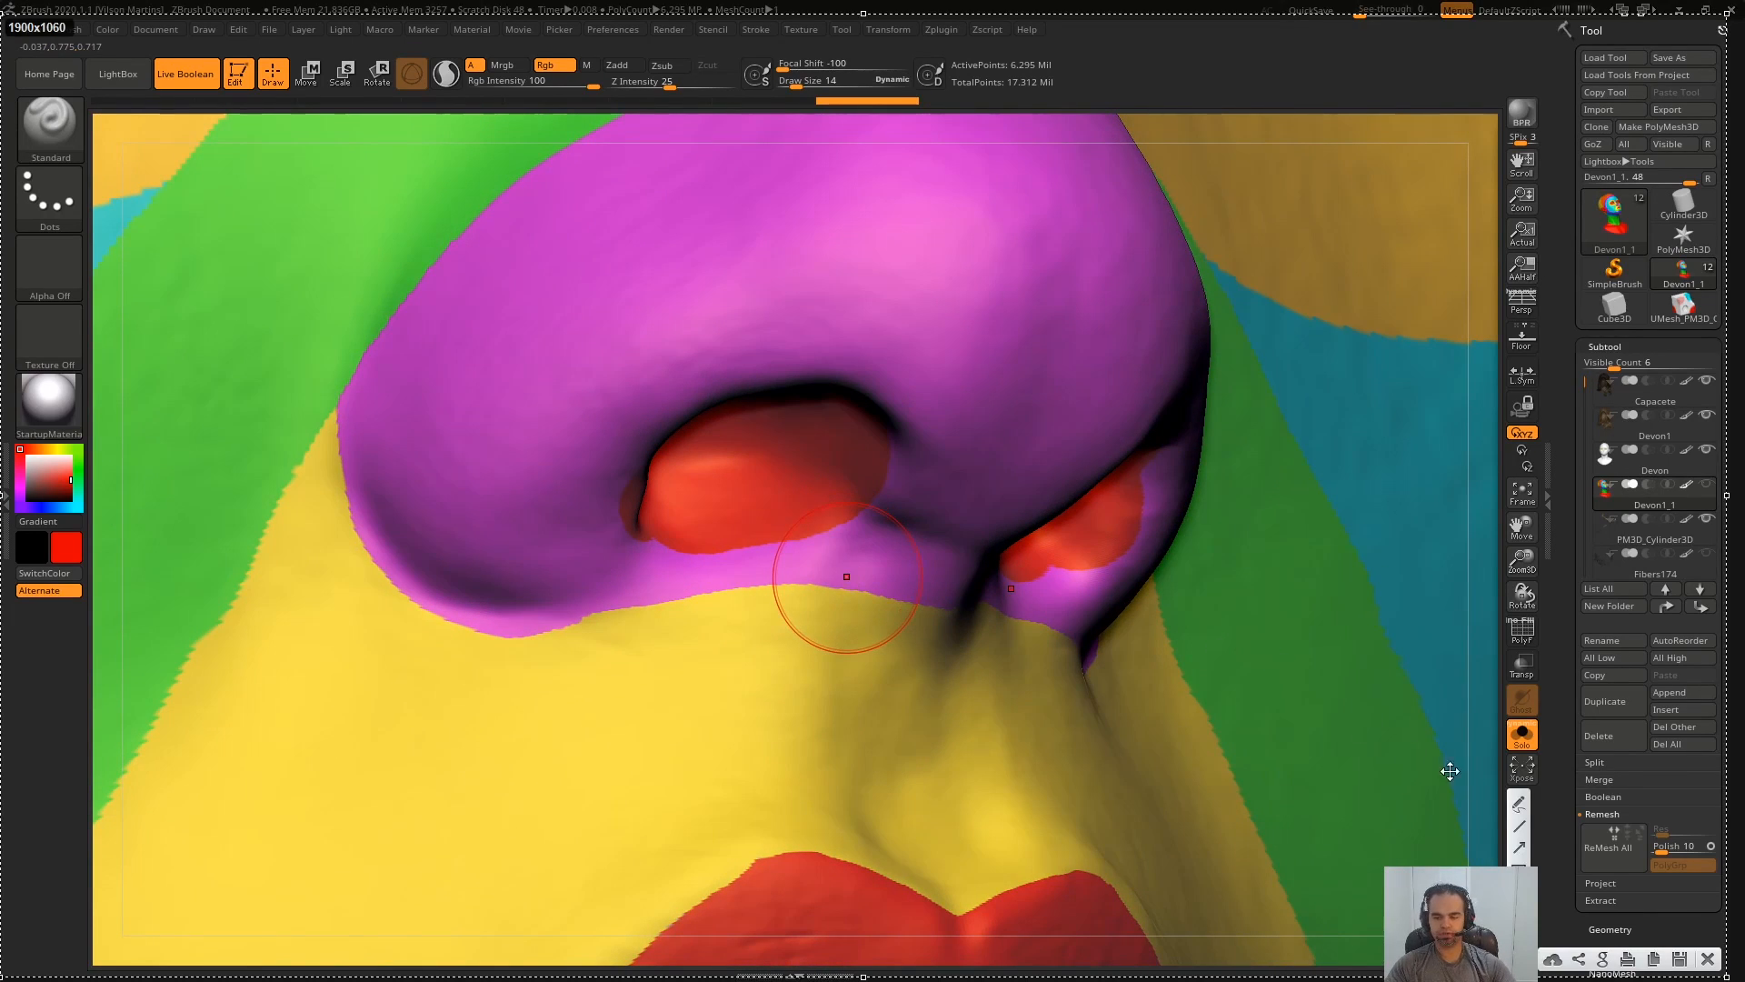
drag(725, 559, 725, 602)
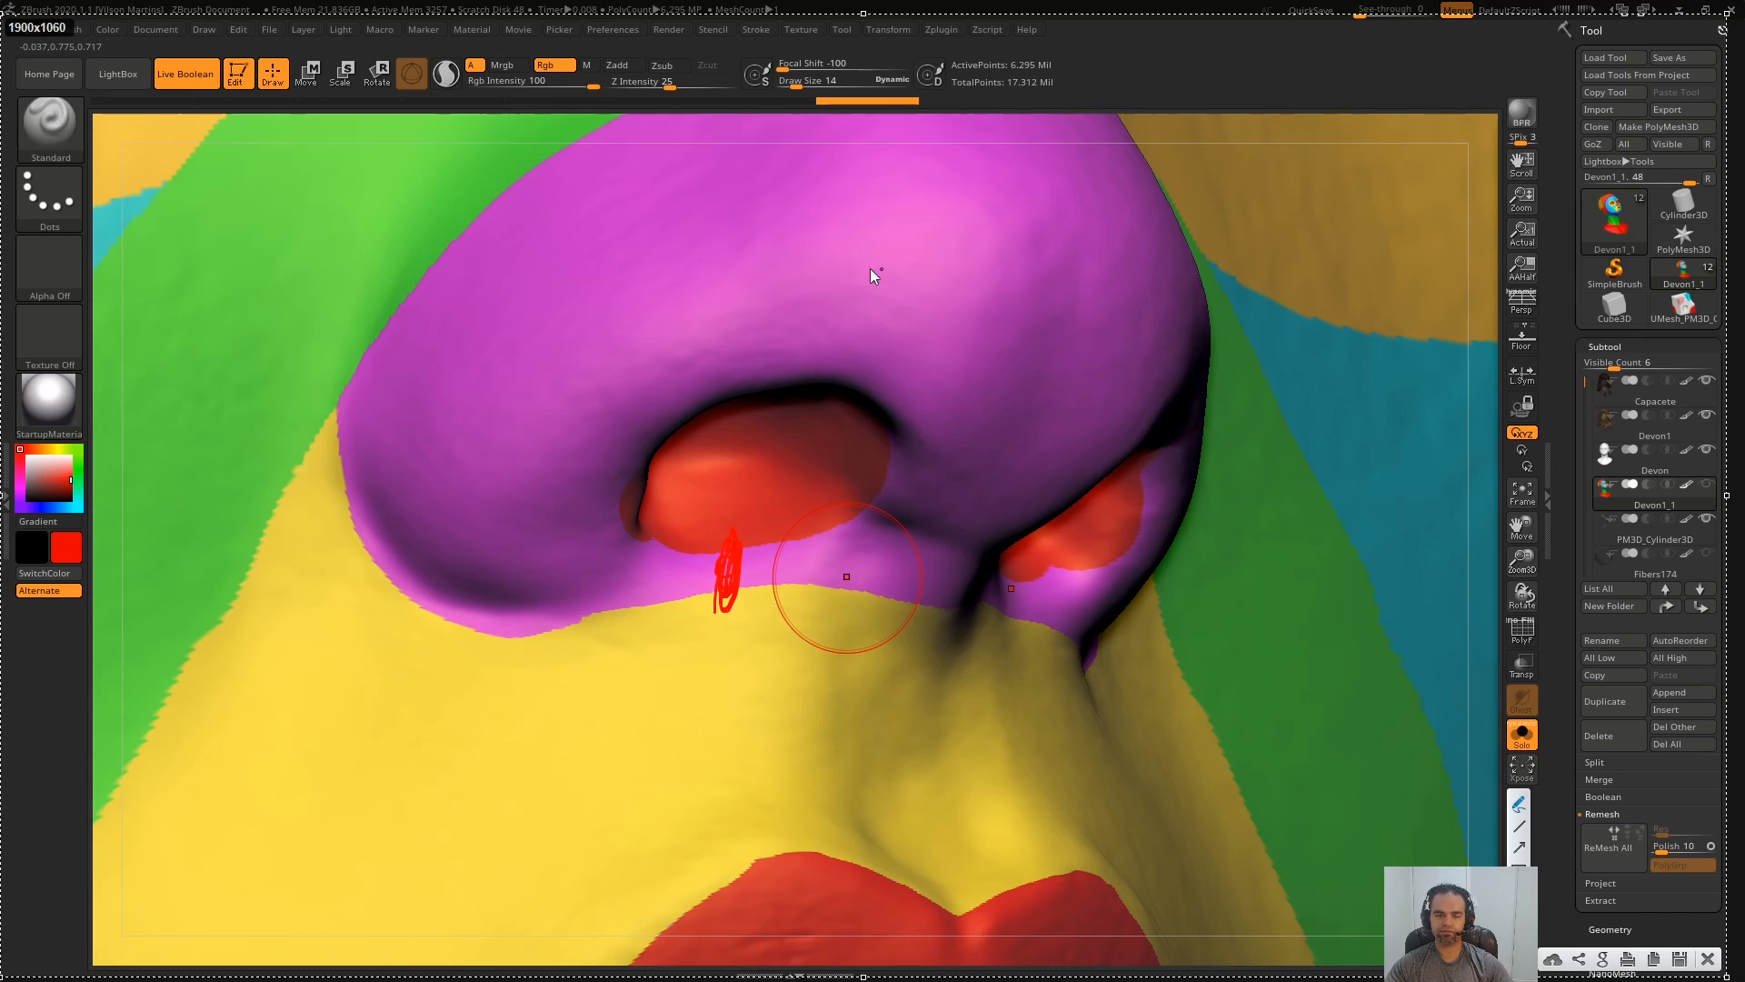
drag(860, 372, 1041, 293)
drag(1042, 292, 1045, 400)
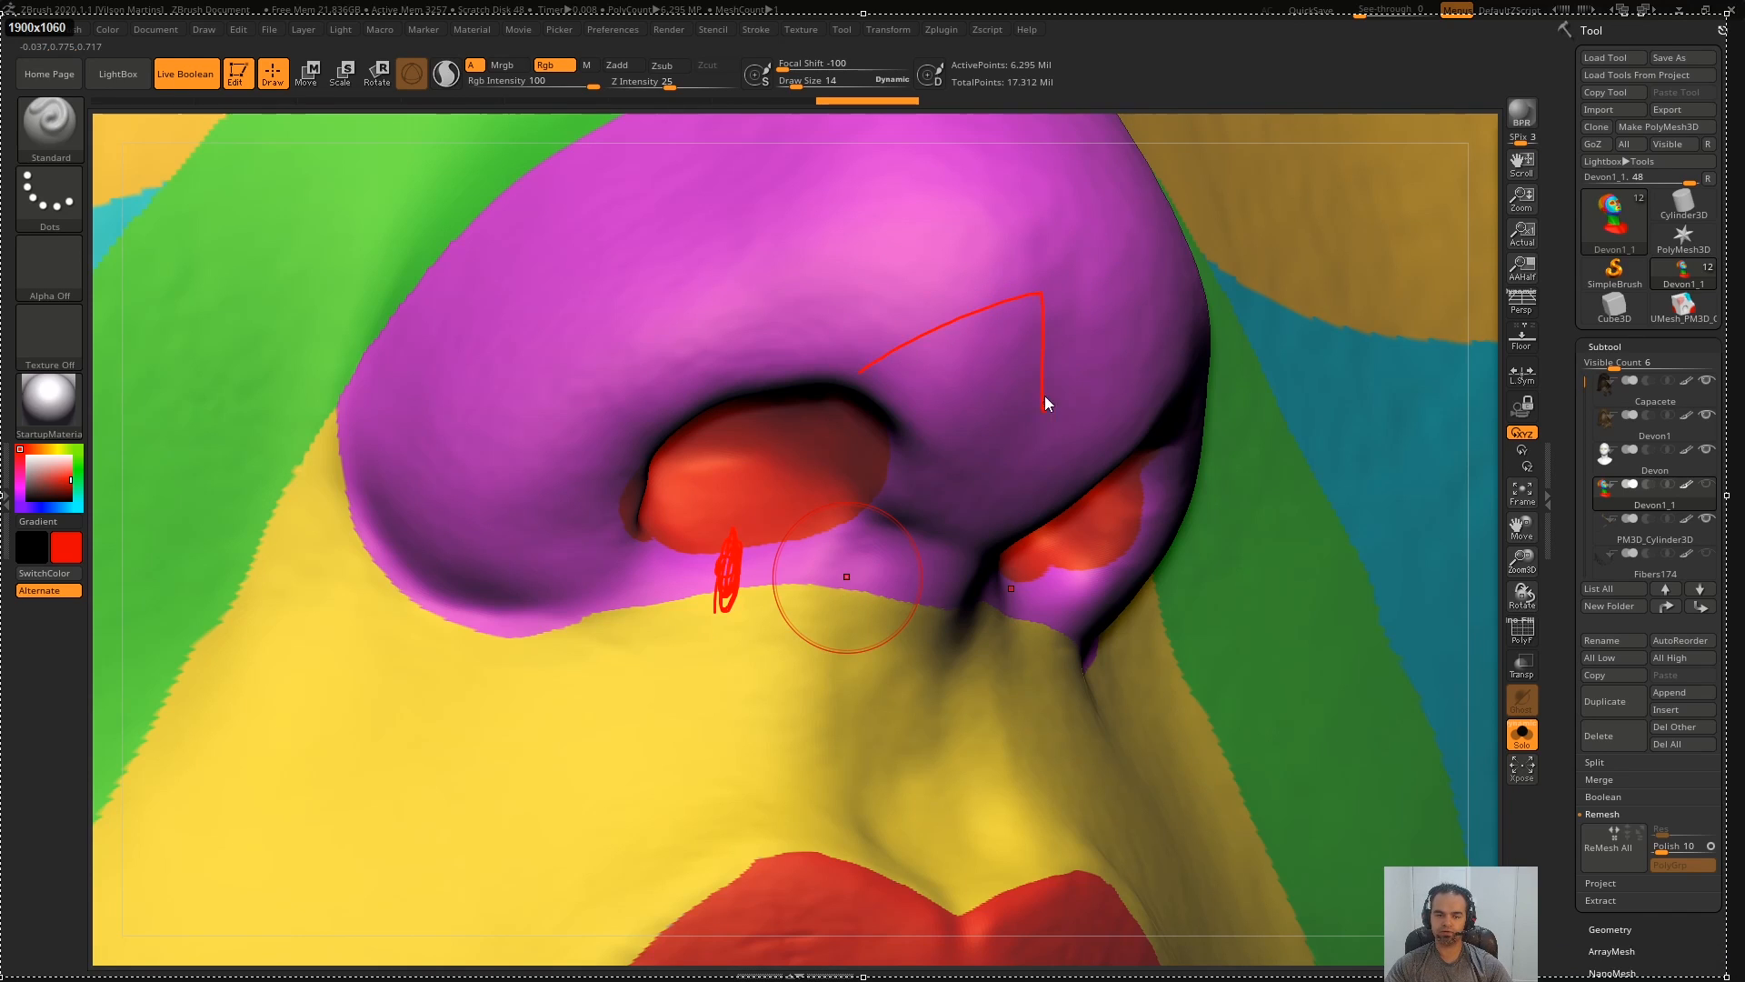
drag(893, 348, 918, 439)
mouse_move(686, 560)
mouse_down()
mouse_move(844, 527)
mouse_move(838, 730)
mouse_up()
key(Escape)
- Extend the red nostril paint over the lower nostril rim down to the yellow upper-lip region
mouse_move(891, 565)
right_down()
mouse_move(834, 575)
mouse_move(827, 507)
right_up()
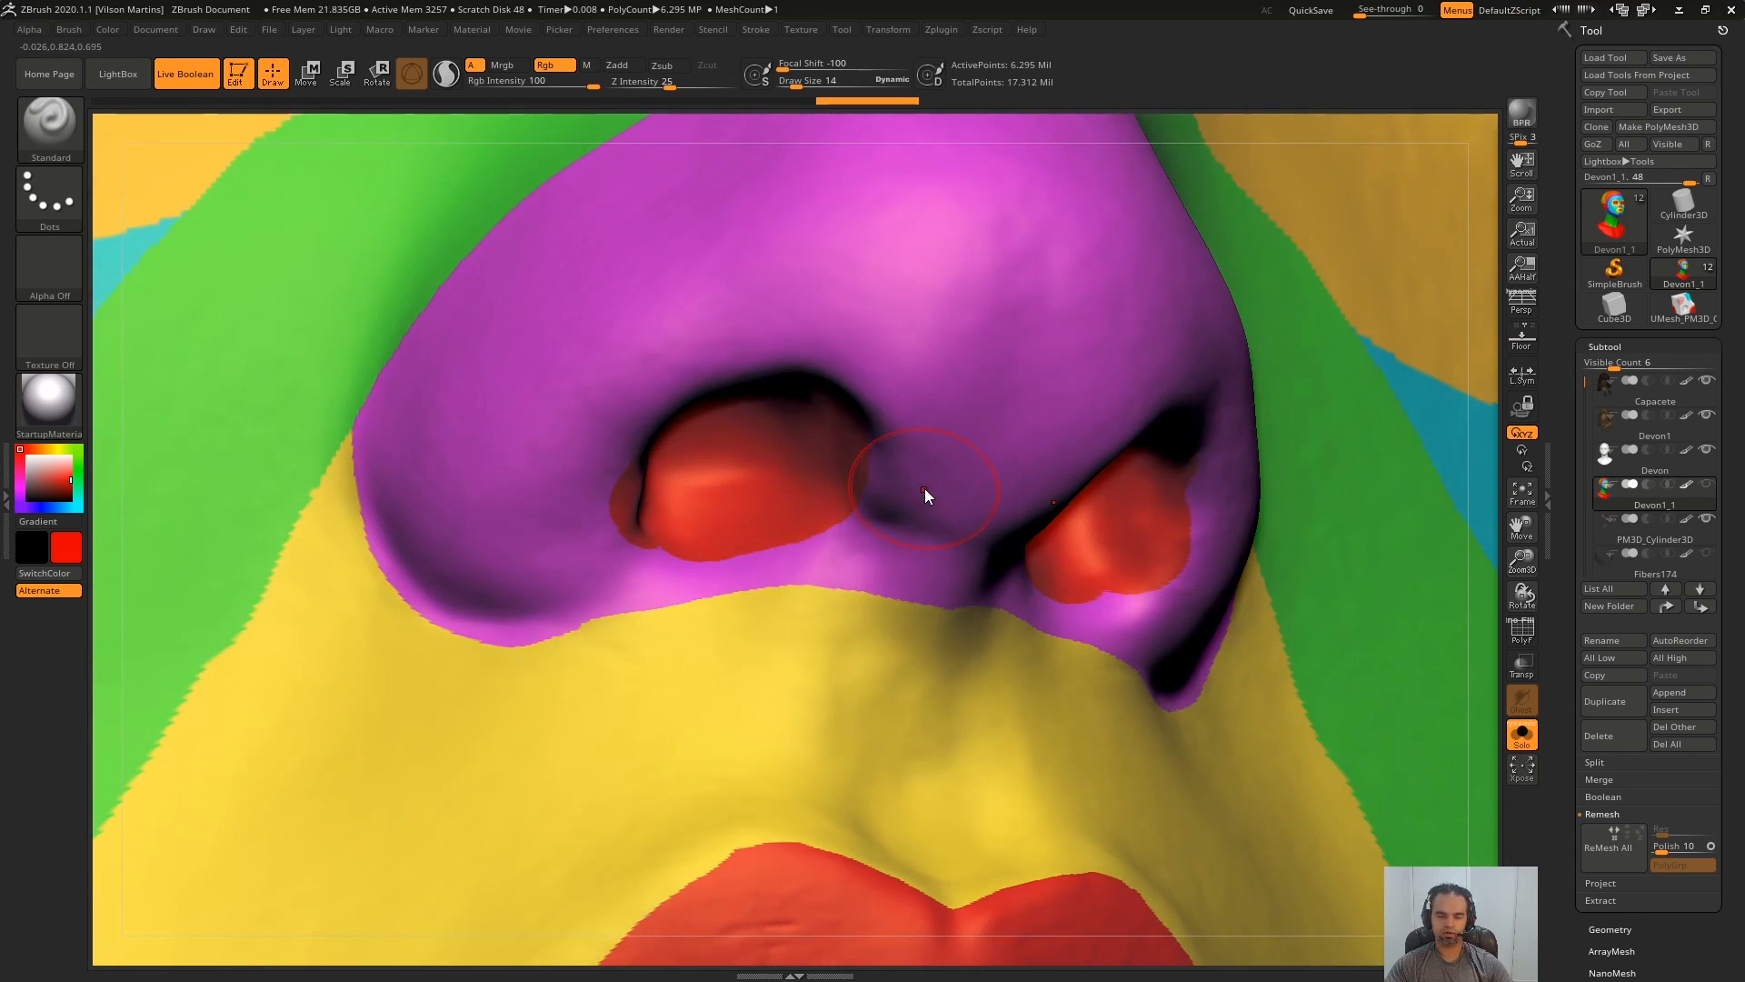
key(c)
mouse_move(935, 593)
mouse_down()
mouse_move(772, 662)
mouse_move(536, 647)
mouse_move(732, 630)
mouse_up()
key(ctrl+z)
key(c)
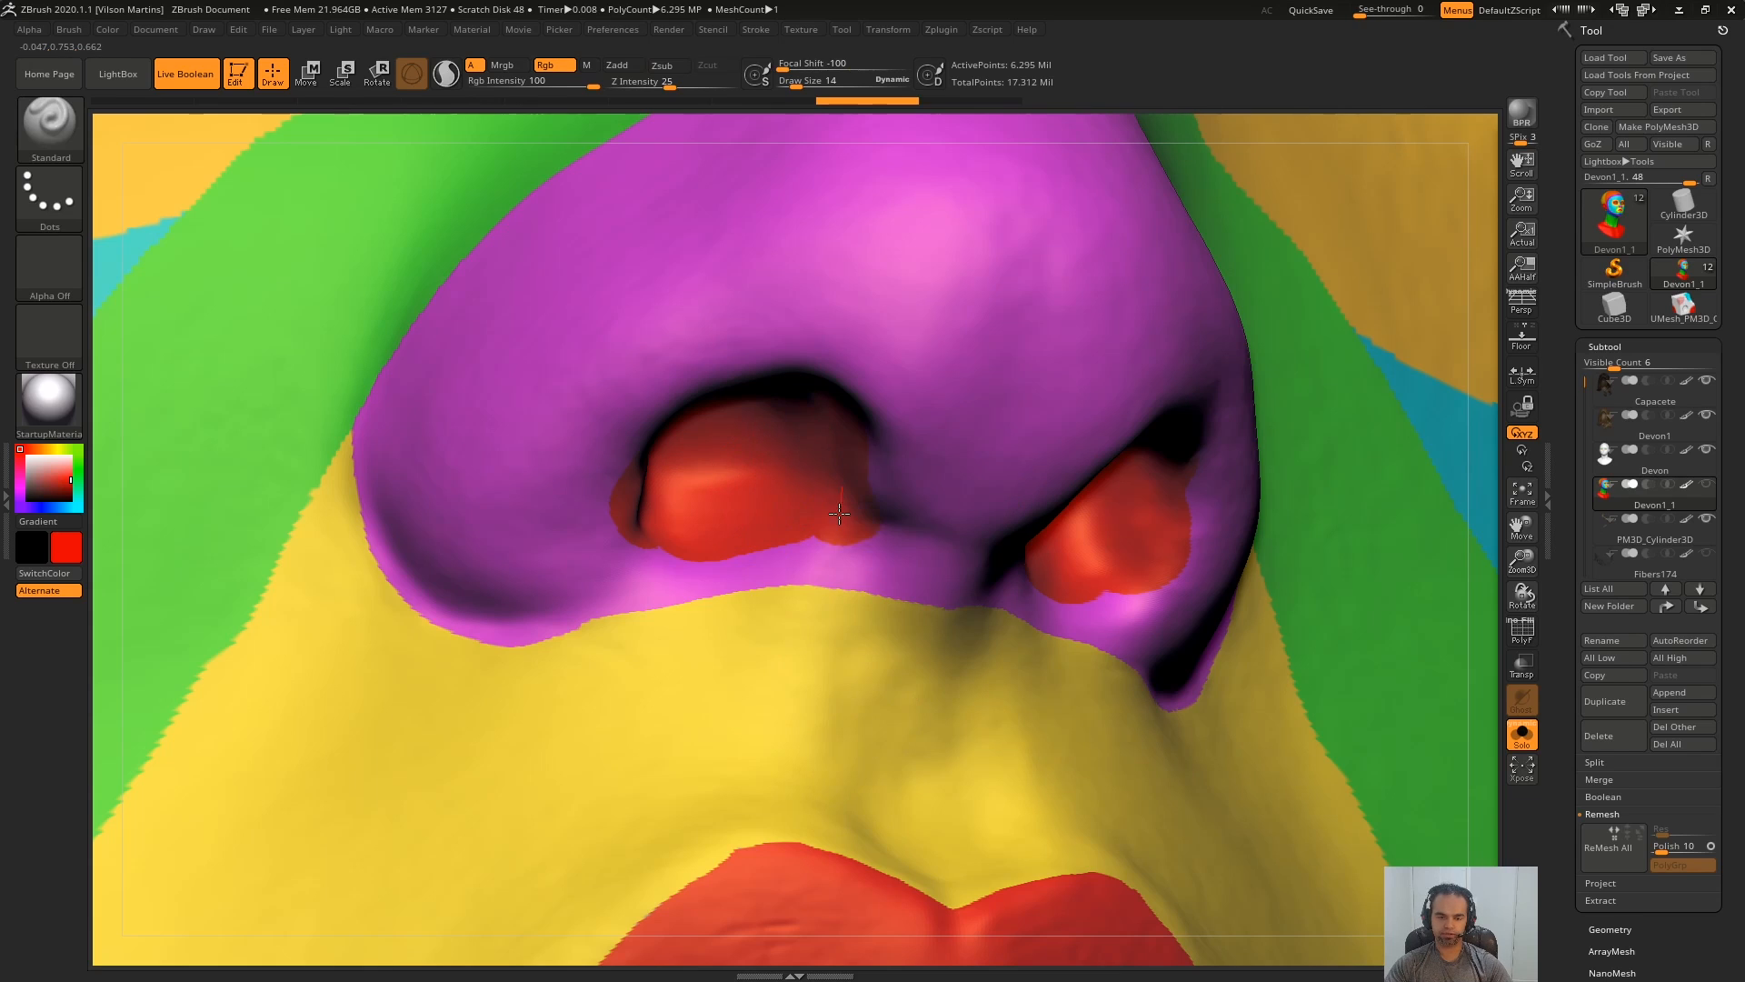
mouse_move(839, 514)
mouse_down()
mouse_move(744, 559)
mouse_move(662, 531)
mouse_up()
ctrl+right_drag(748, 694, 821, 553)
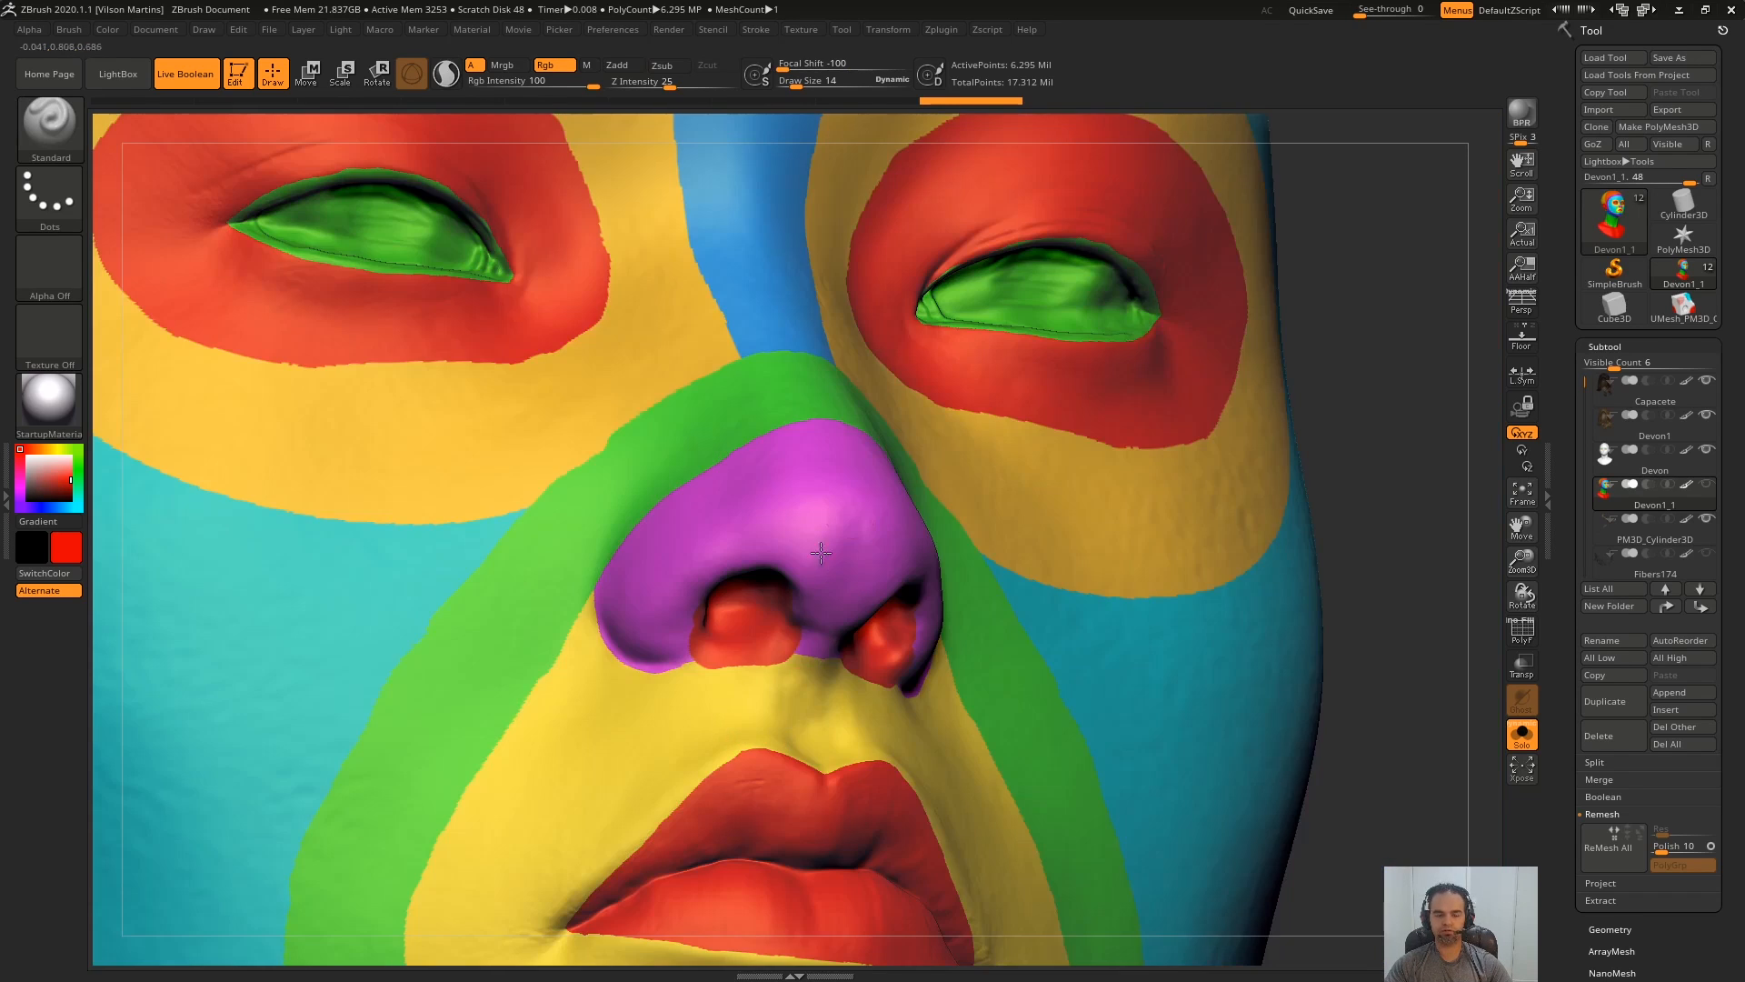
- Paint a purple band along the upper and outer rim of the ear, starting at draw size 21
shift+right_drag(801, 643, 971, 485)
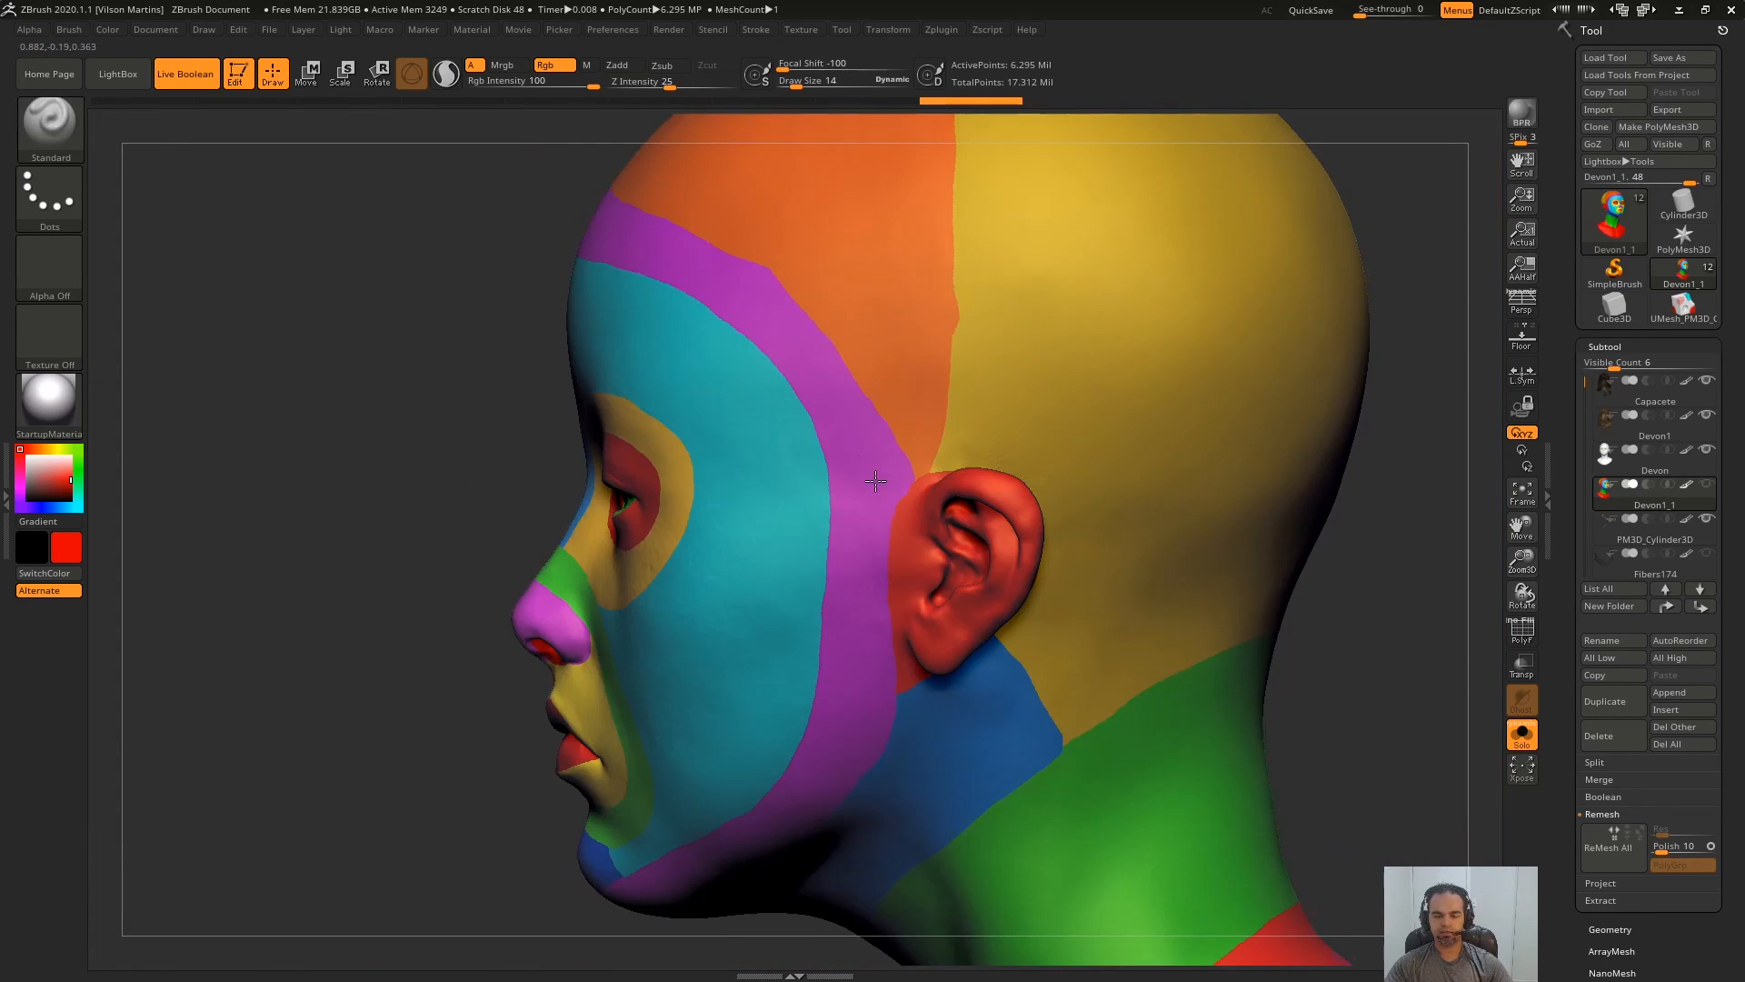
alt+right_drag(894, 582, 826, 480)
ctrl+right_drag(896, 419, 884, 884)
ctrl+right_drag(884, 359, 945, 209)
right_drag(946, 209, 1023, 487)
right_drag(953, 696, 1105, 654)
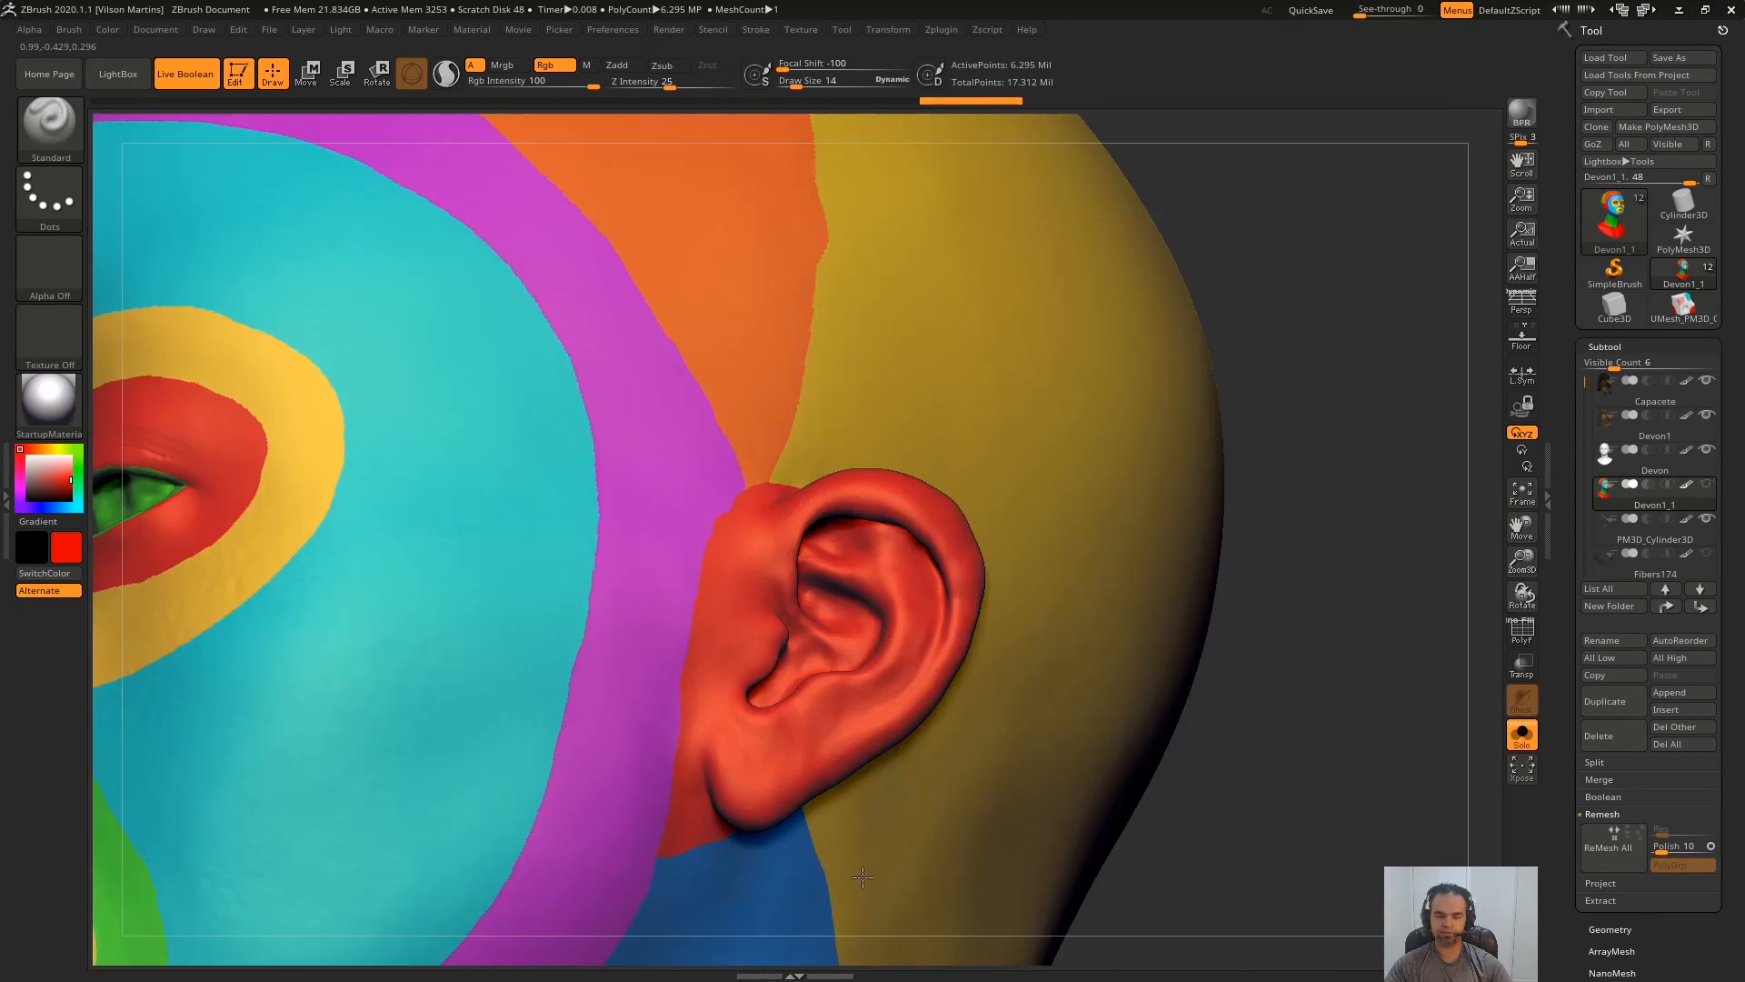
ctrl+right_drag(727, 571, 556, 595)
key(c)
mouse_move(884, 526)
right_down()
mouse_move(998, 292)
mouse_move(1050, 388)
mouse_move(1032, 292)
mouse_move(1026, 380)
right_up()
key(bracketleft)
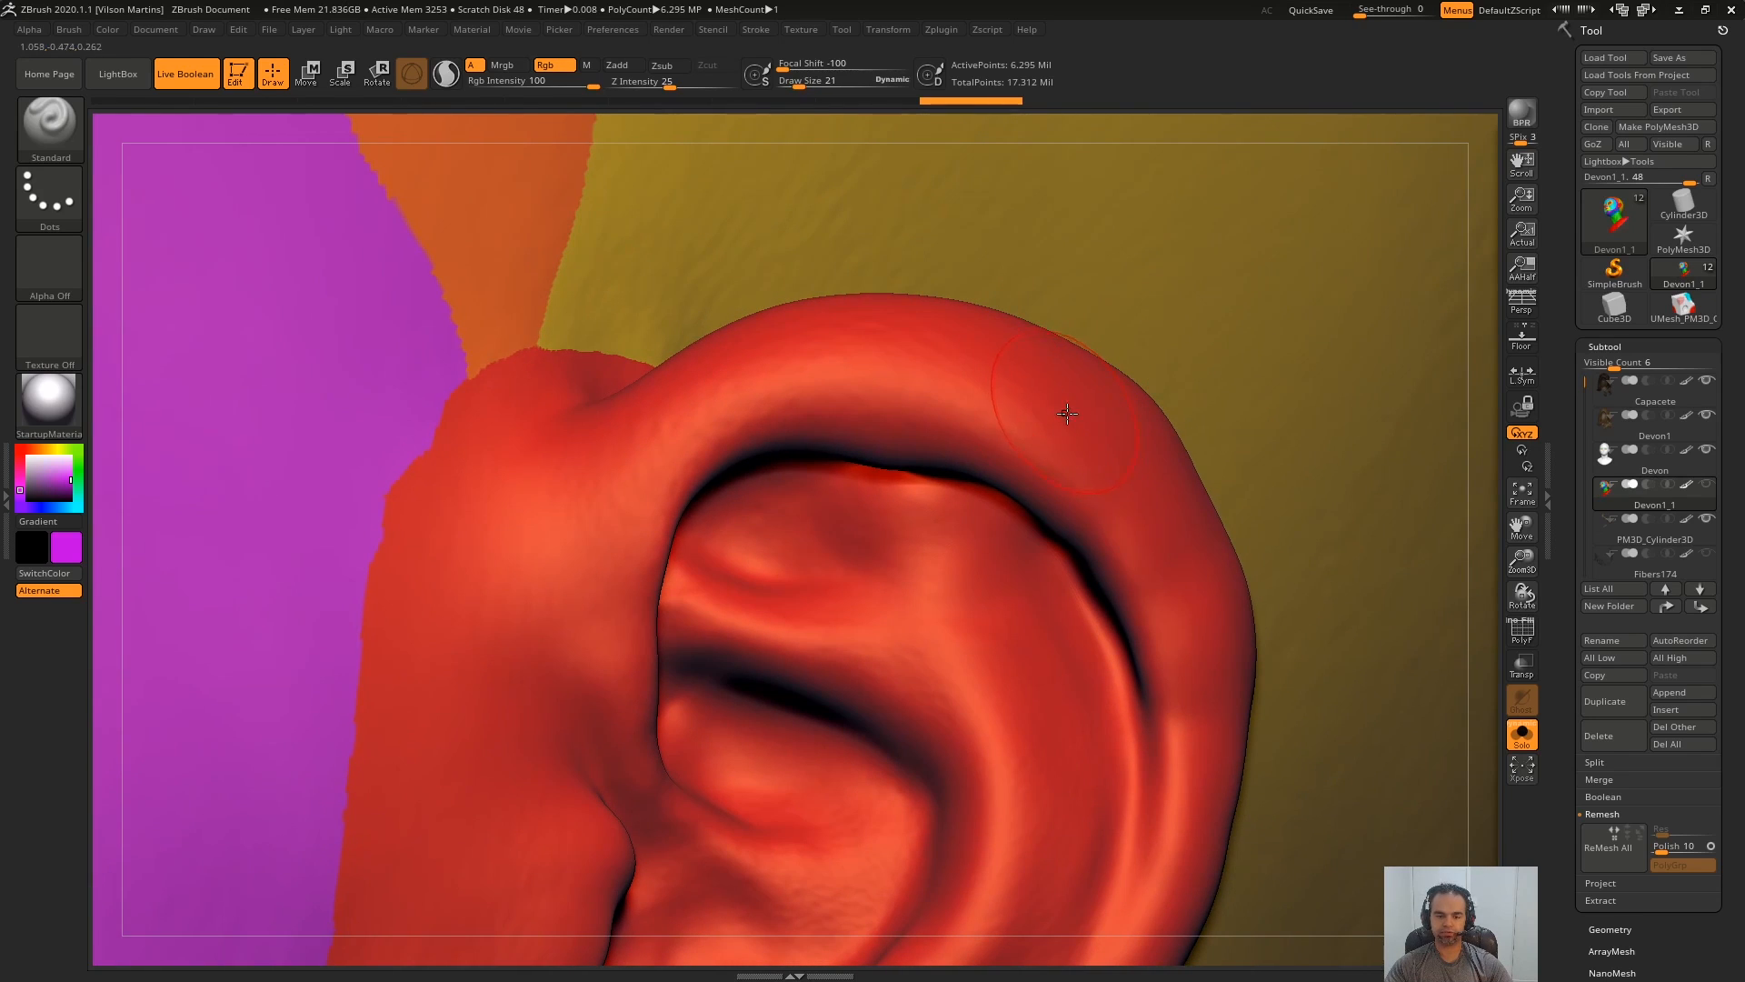
mouse_move(1068, 414)
mouse_down()
mouse_move(907, 351)
mouse_move(591, 446)
mouse_up()
alt+right_drag(1137, 450, 1027, 355)
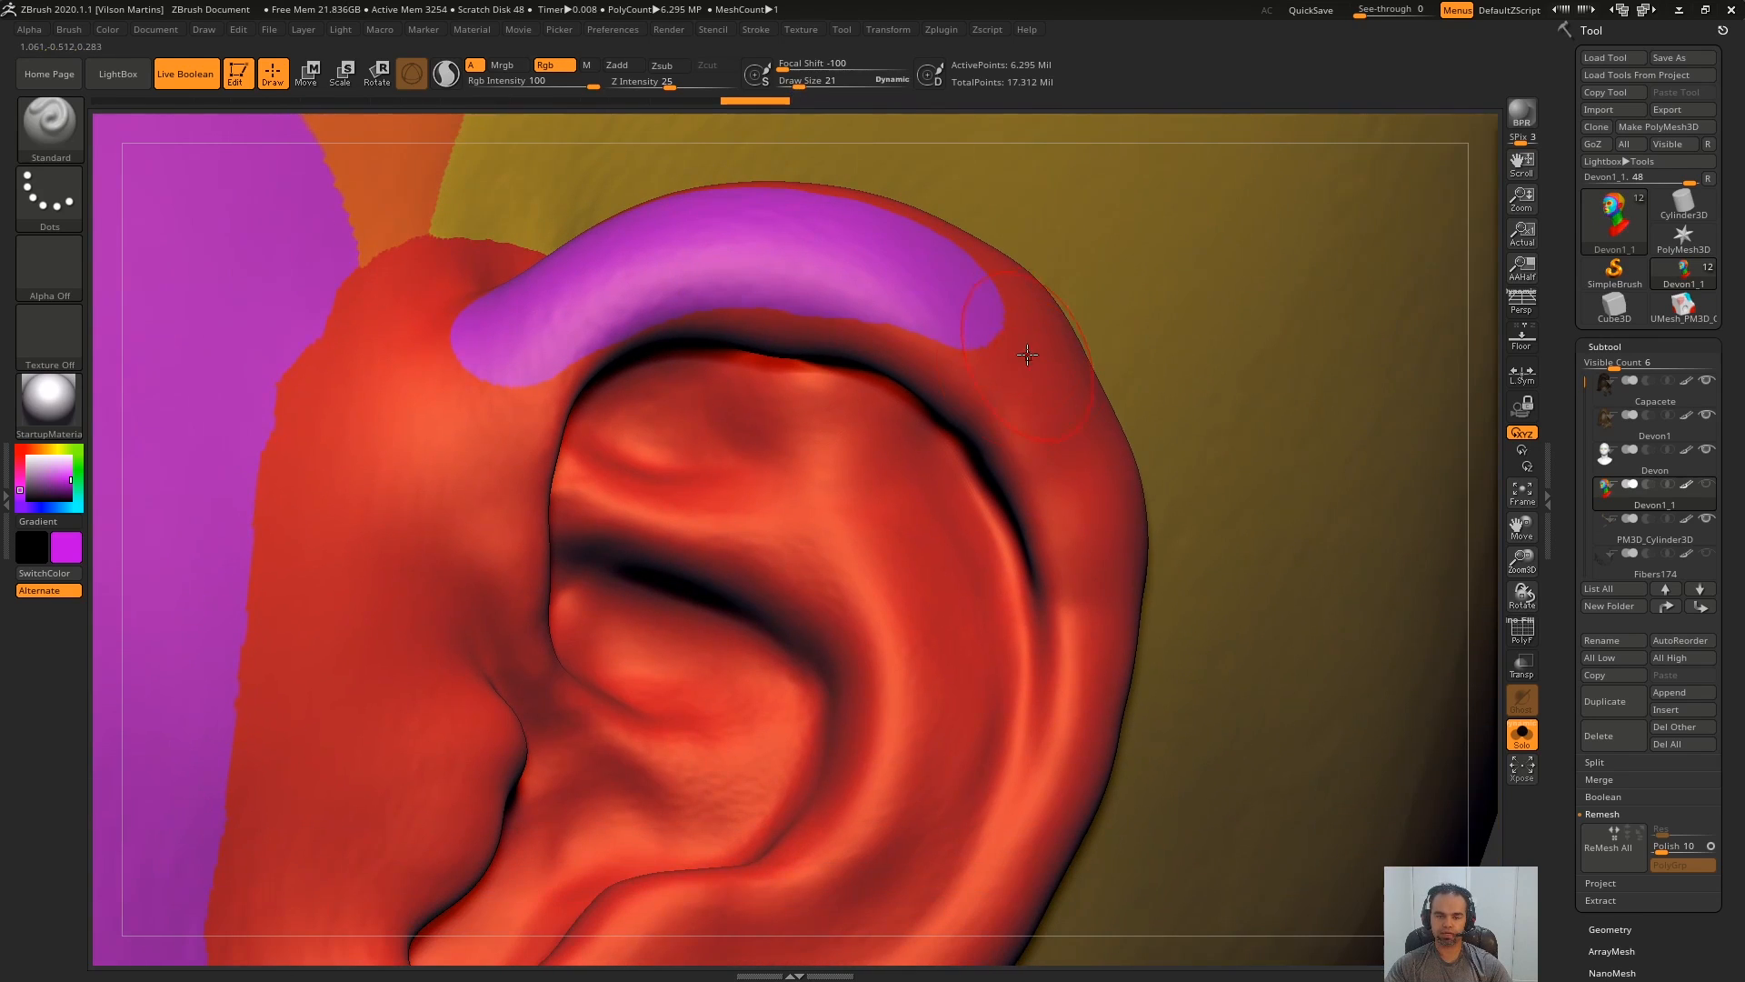
drag(1107, 574, 1082, 723)
right_drag(154, 454, 265, 373)
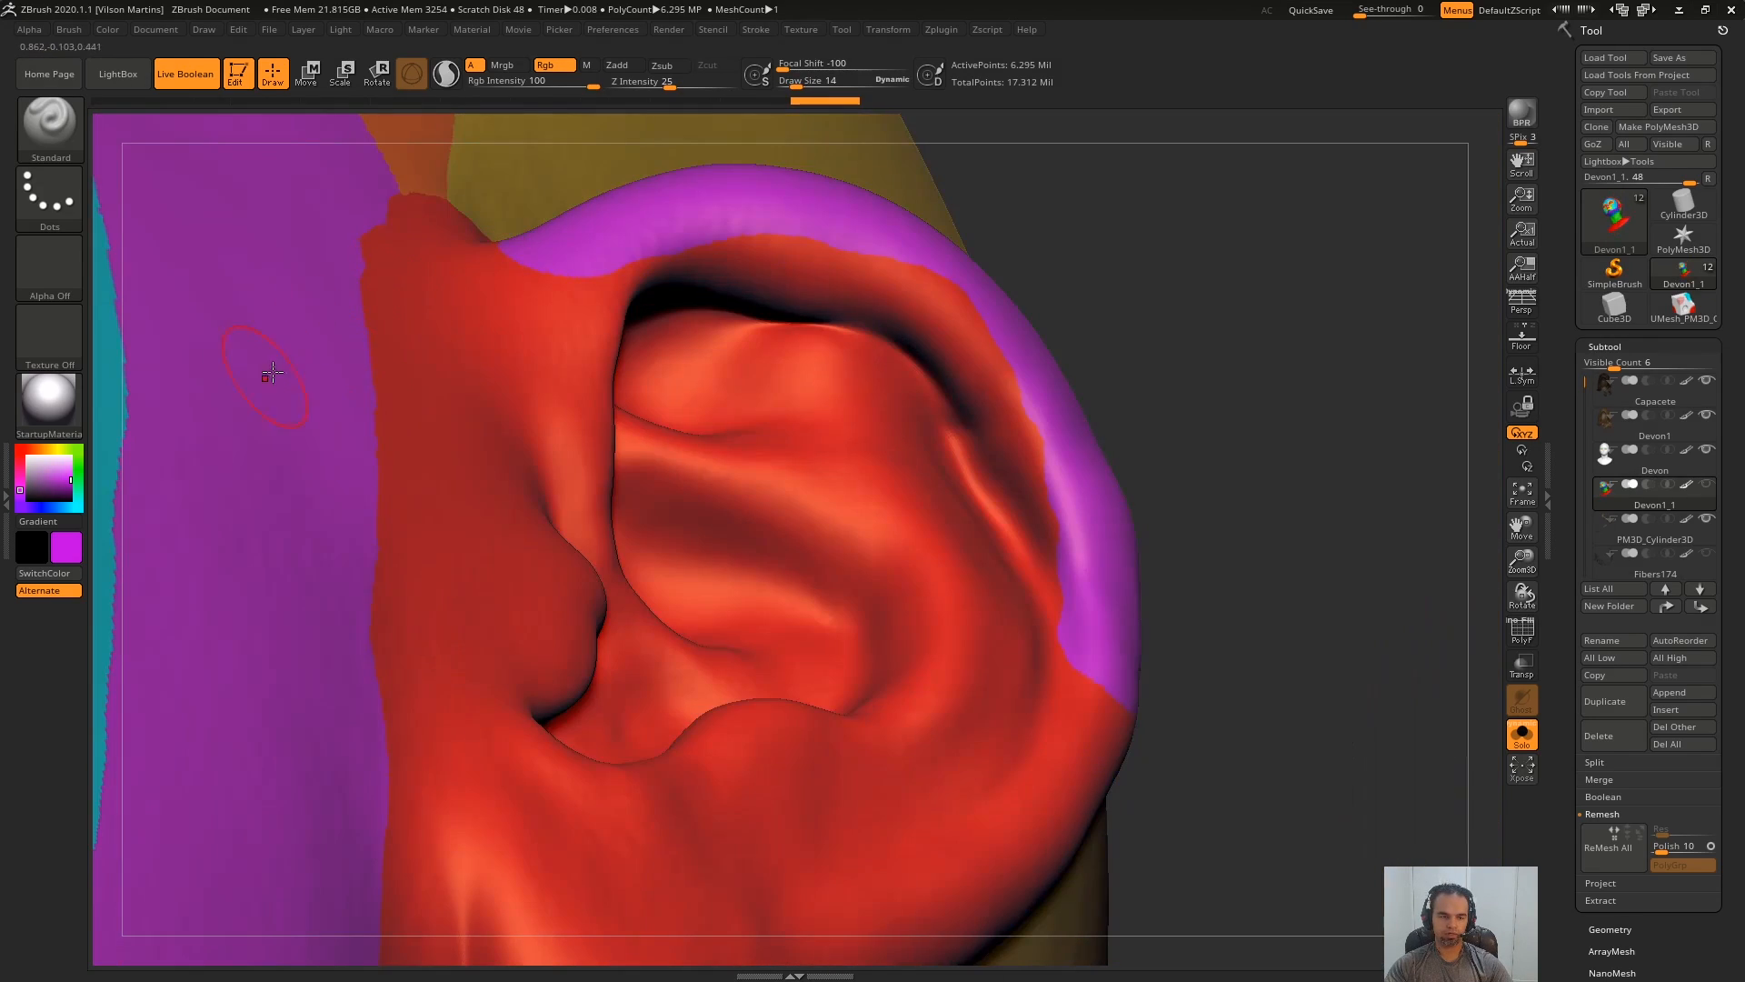
- Try a stroke inside the ear's upper rim, and undo the ear painting
key(c)
mouse_move(617, 312)
mouse_down()
mouse_move(649, 300)
mouse_move(1010, 450)
mouse_move(962, 477)
mouse_move(900, 286)
mouse_move(760, 329)
mouse_up()
ctrl+right_drag(760, 329, 1016, 403)
key(ctrl+z)
key(ctrl+z)
key(ctrl+z)
key(ctrl+z)
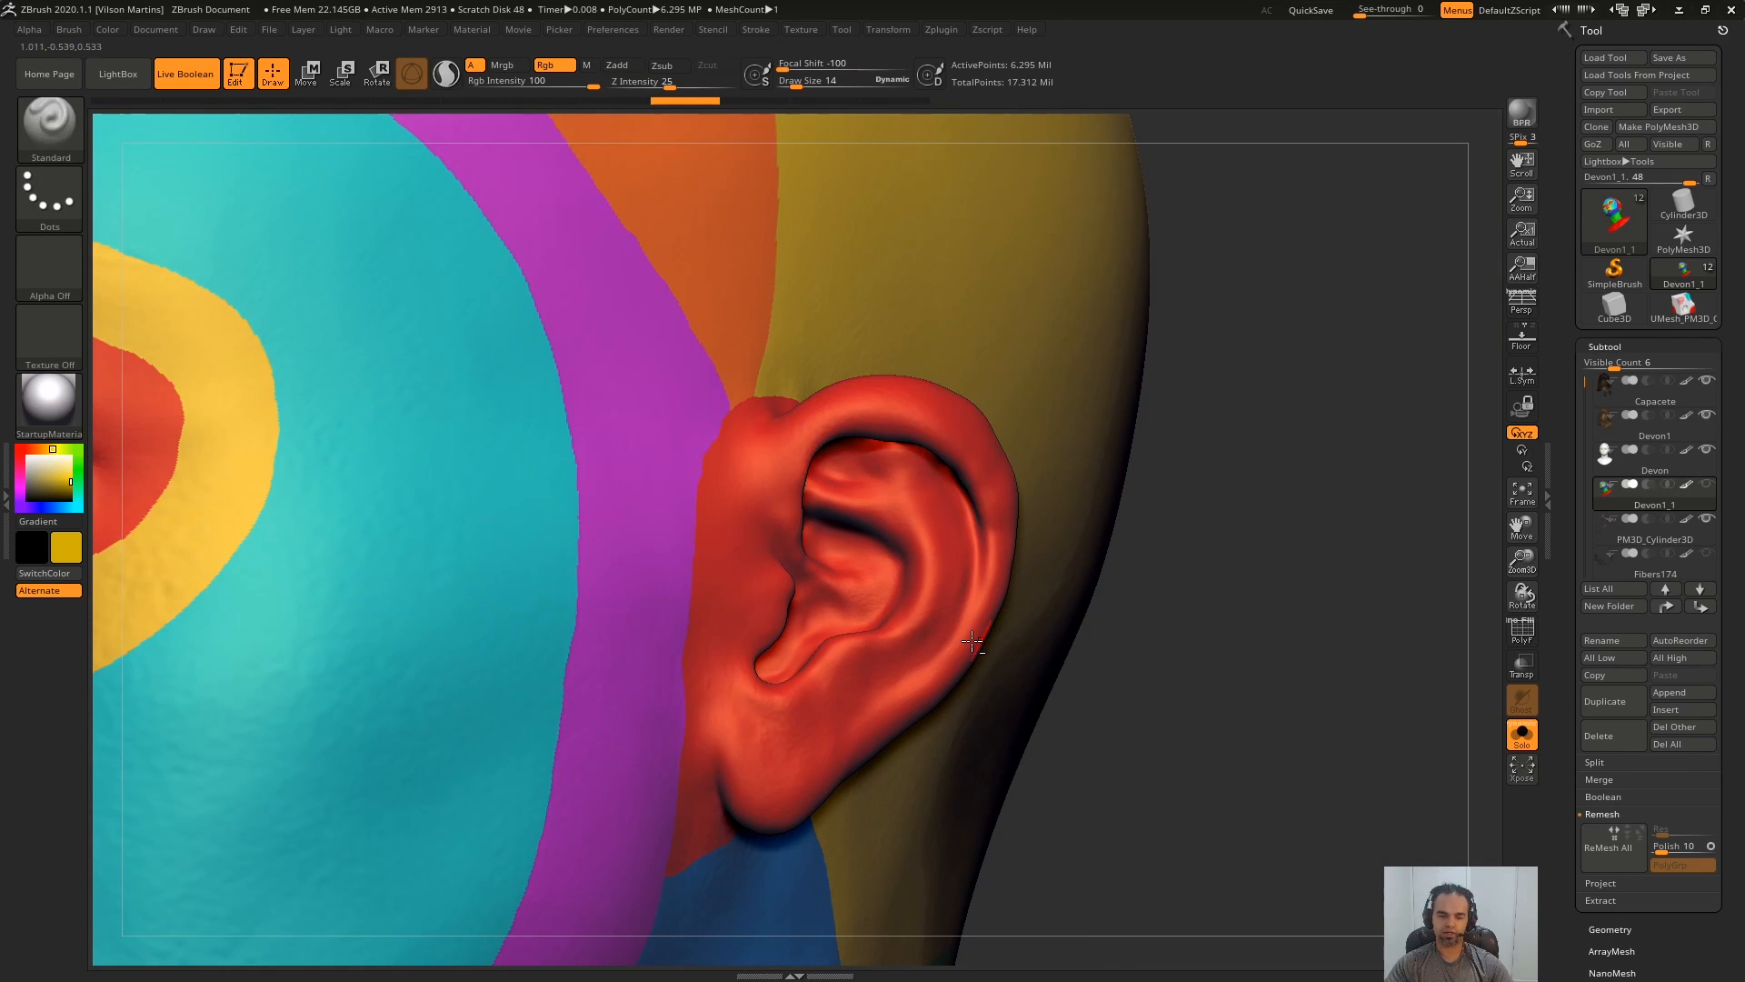
right_drag(975, 639, 1018, 390)
key(ctrl+z)
- Reduce the draw size to 8 and try a red stroke along the boundary below the earlobe
right_drag(1240, 572, 909, 581)
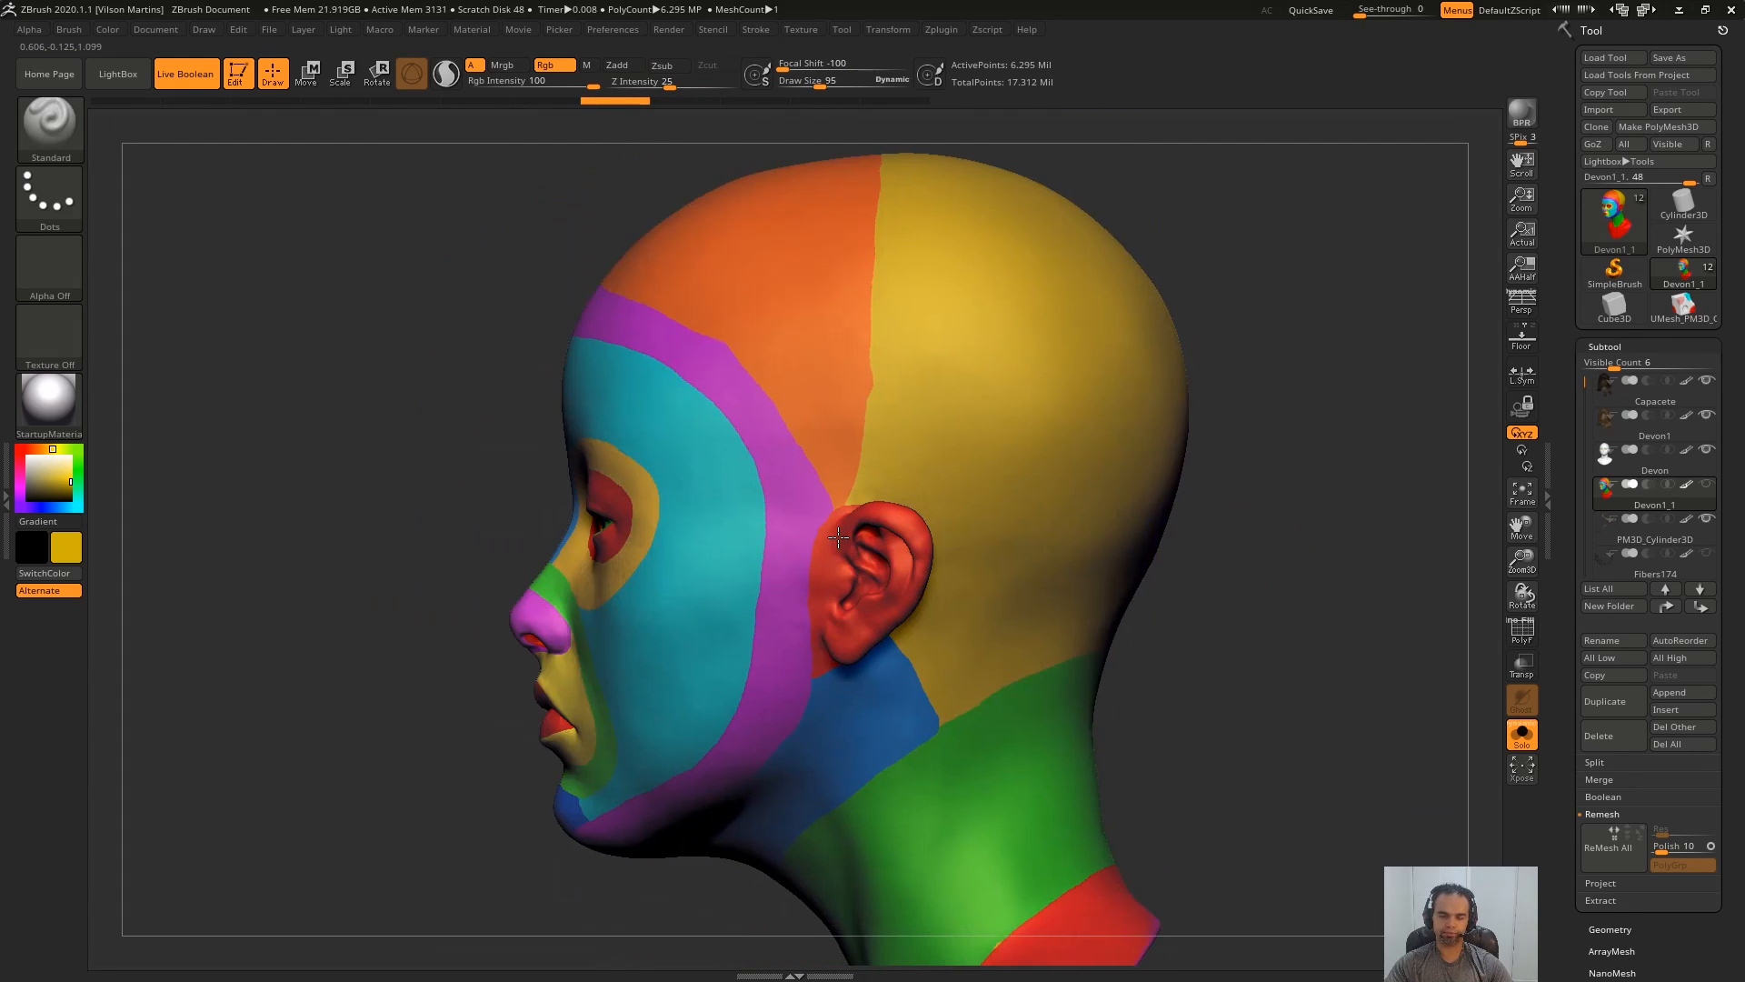
alt+right_drag(841, 846, 866, 586)
ctrl+right_drag(867, 587, 863, 936)
right_drag(839, 432, 880, 549)
key(s)
drag(879, 549, 856, 549)
right_drag(856, 549, 846, 600)
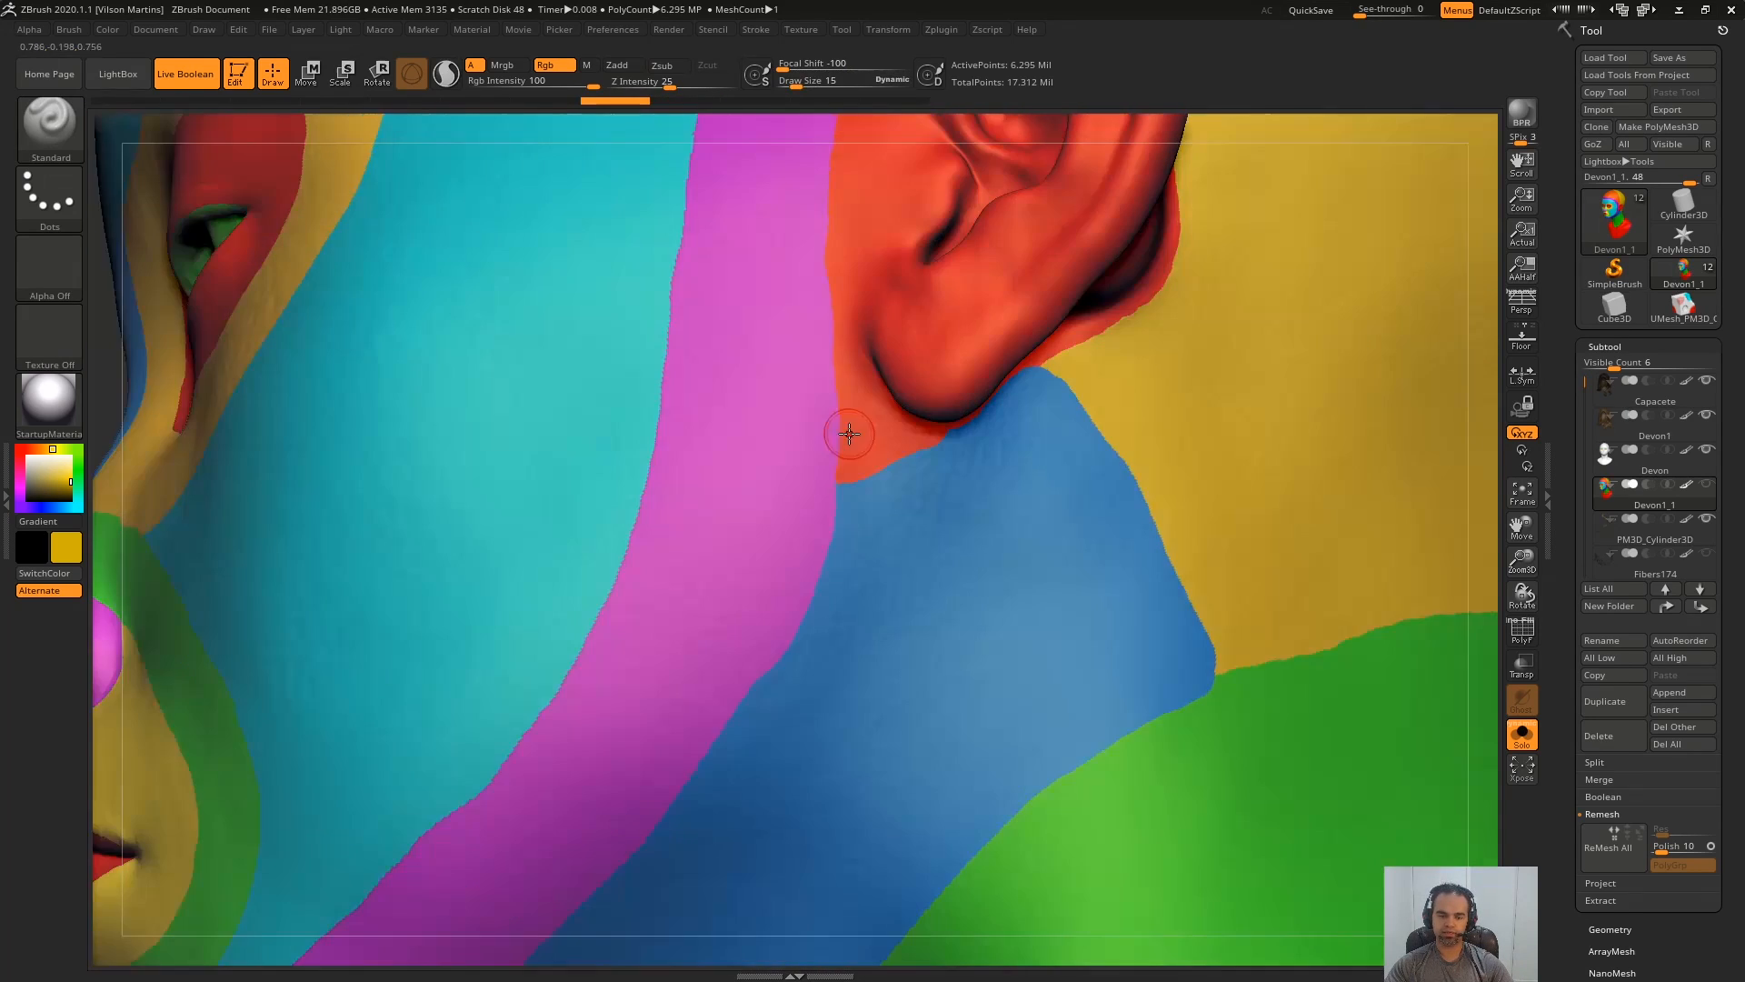
ctrl+right_drag(845, 437, 859, 509)
key(c)
key(s)
drag(864, 469, 860, 469)
right_drag(859, 469, 943, 374)
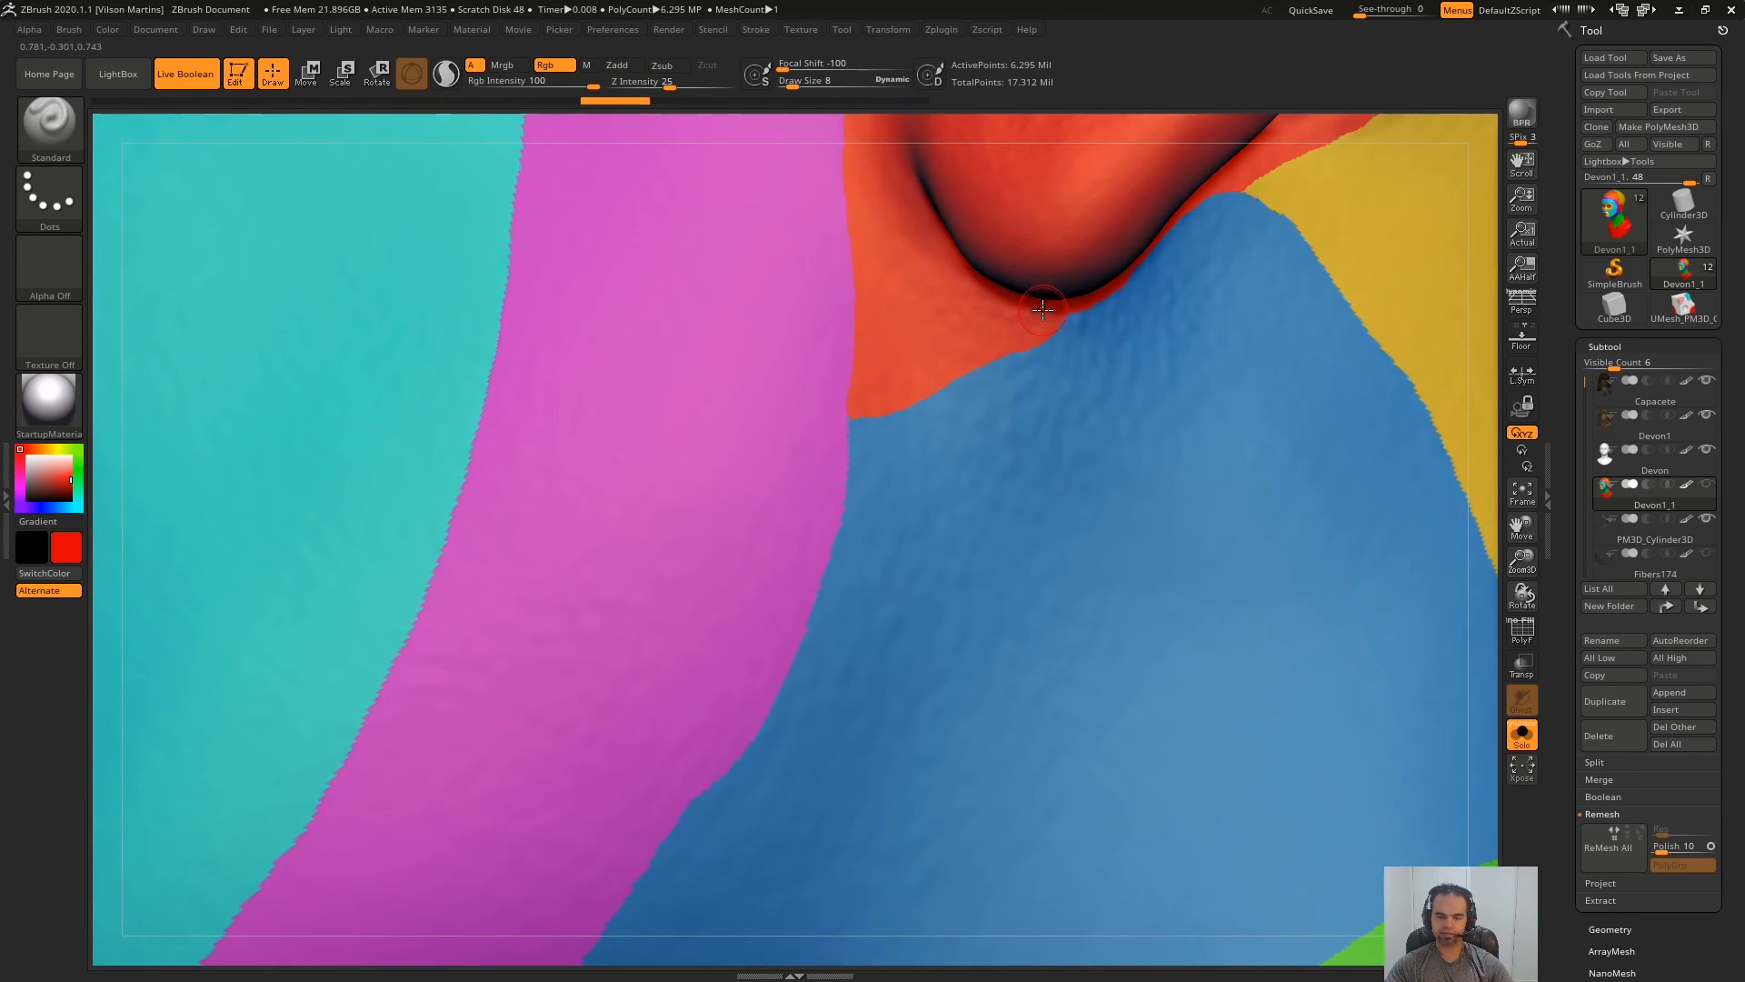
drag(1011, 340, 991, 365)
key(ctrl+z)
- Paint the red patch in front of and below the earlobe blue at draw size 8
key(c)
alt+right_drag(1073, 374, 1082, 480)
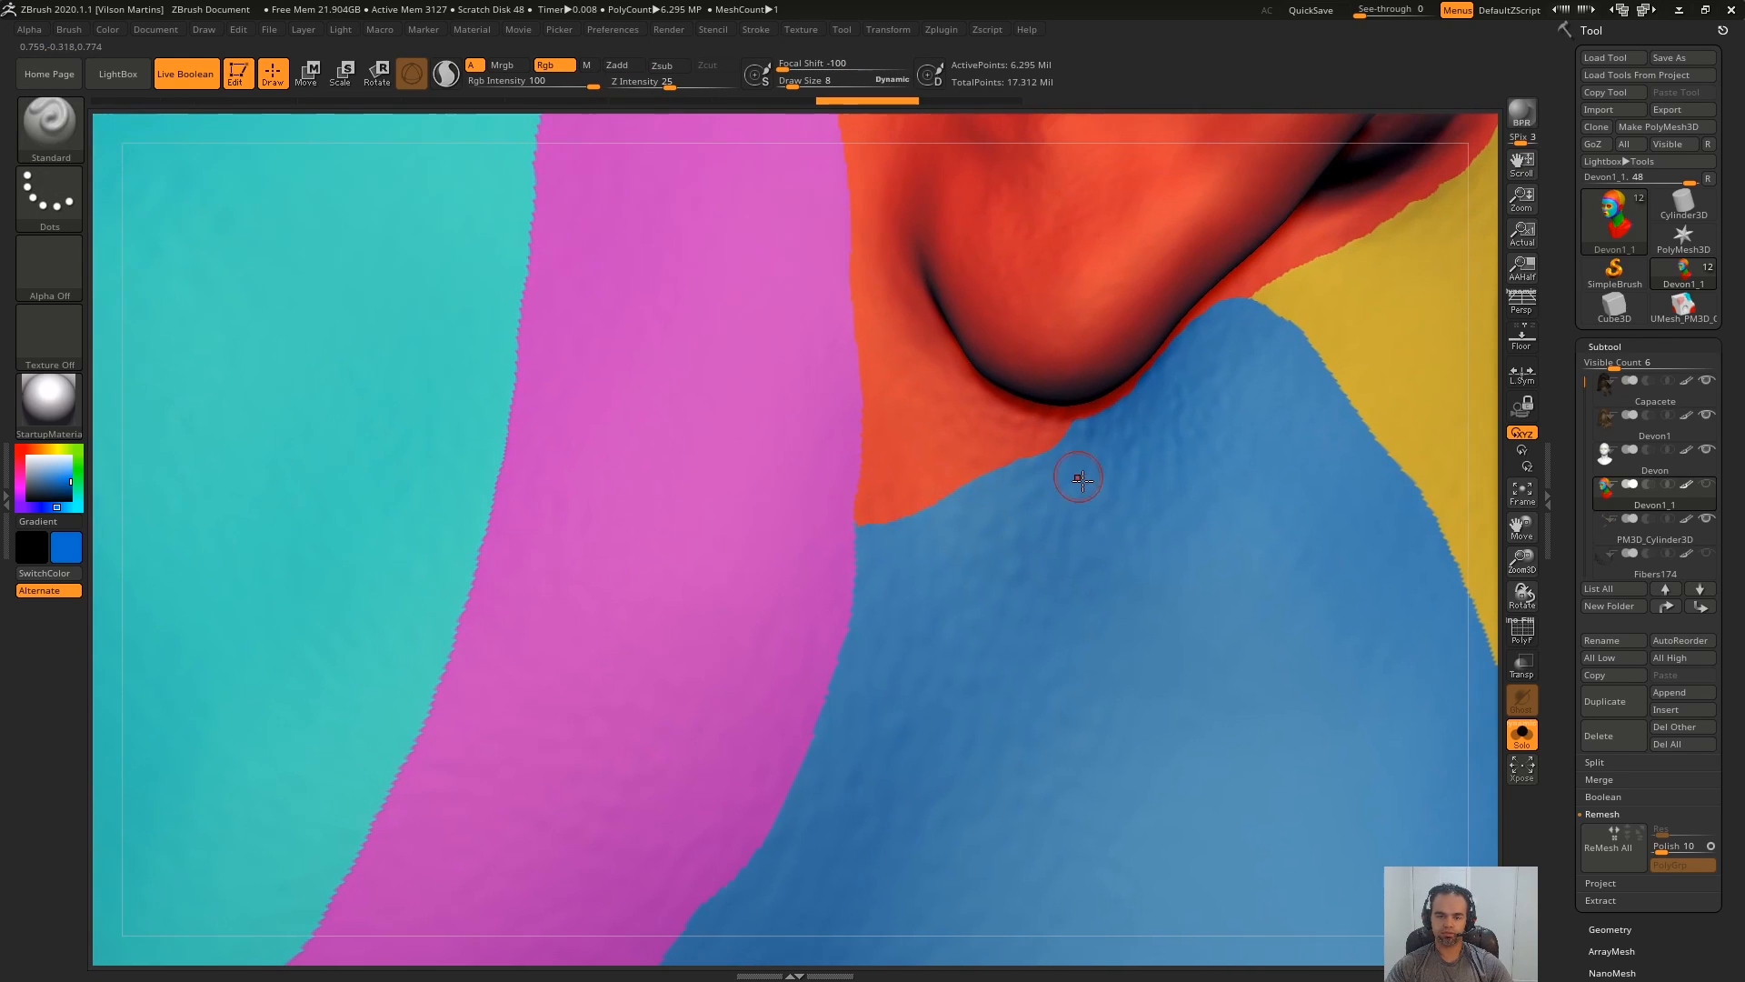
drag(900, 318, 886, 529)
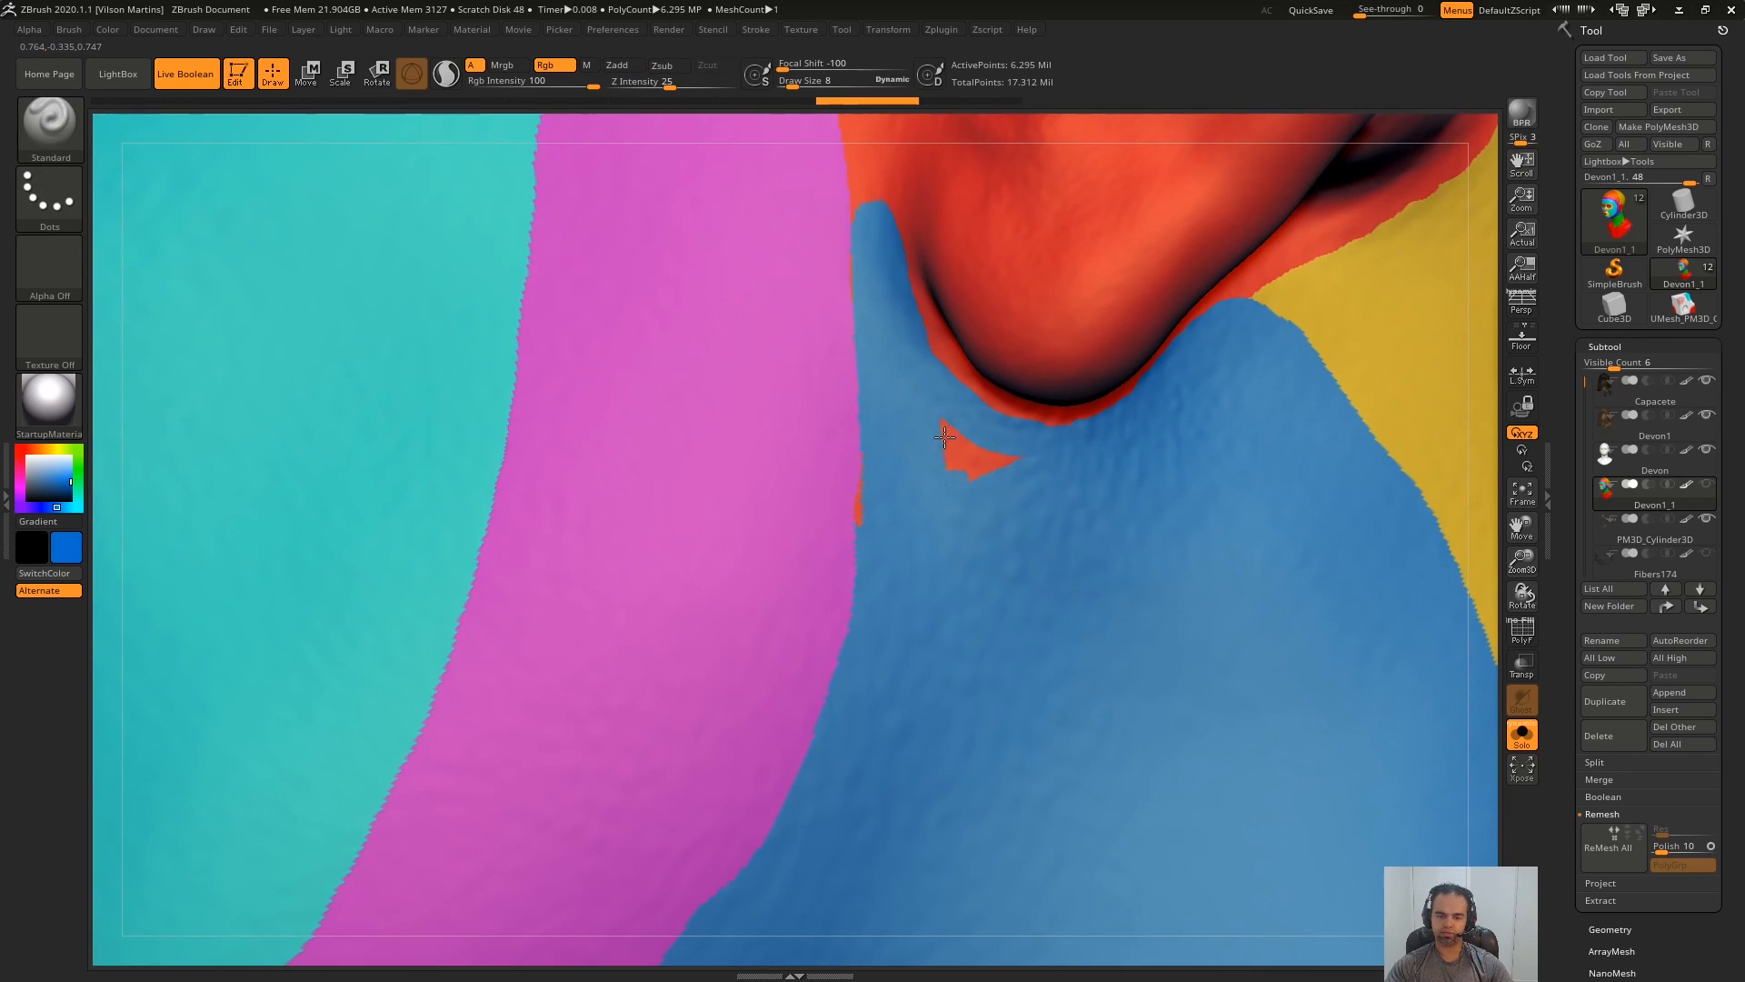
key(ctrl+z)
- Repaint the earlobe's front and lower edge red, raising the draw size to 15
key(c)
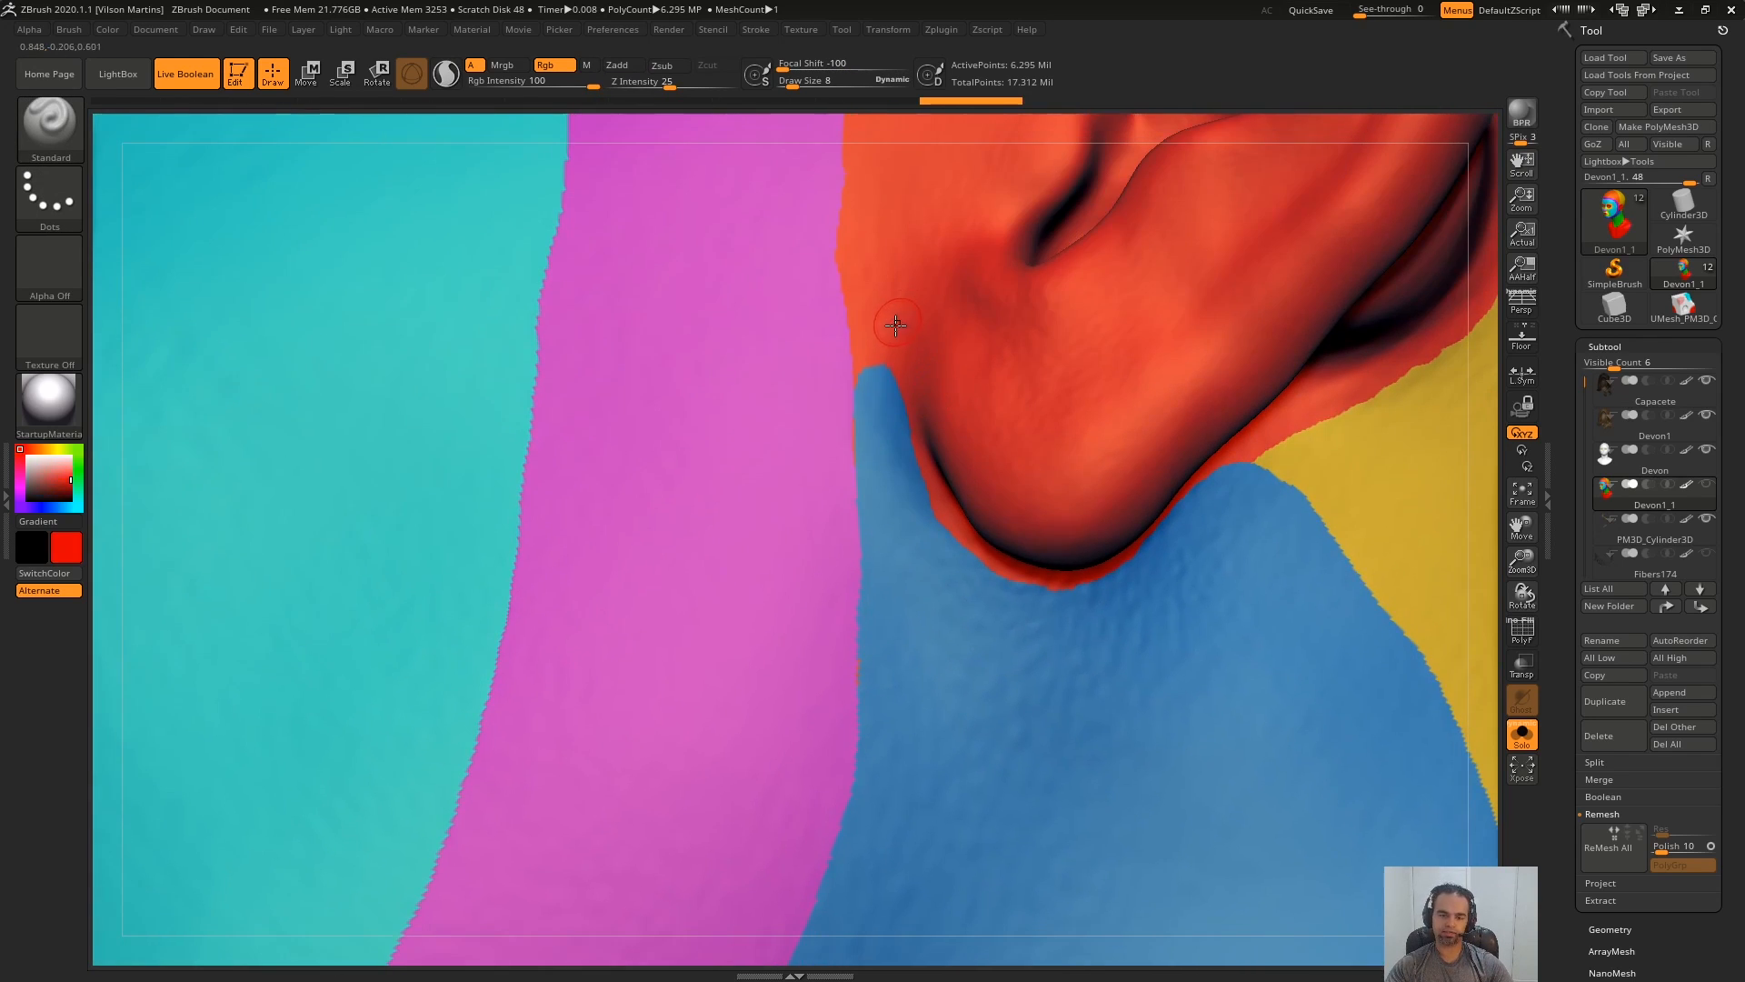
drag(966, 511, 972, 523)
mouse_move(967, 512)
alt+right_down()
mouse_move(958, 465)
mouse_move(911, 619)
mouse_move(966, 573)
alt+right_up()
key(s)
click(1011, 649)
right_drag(1011, 649, 1022, 633)
key(s)
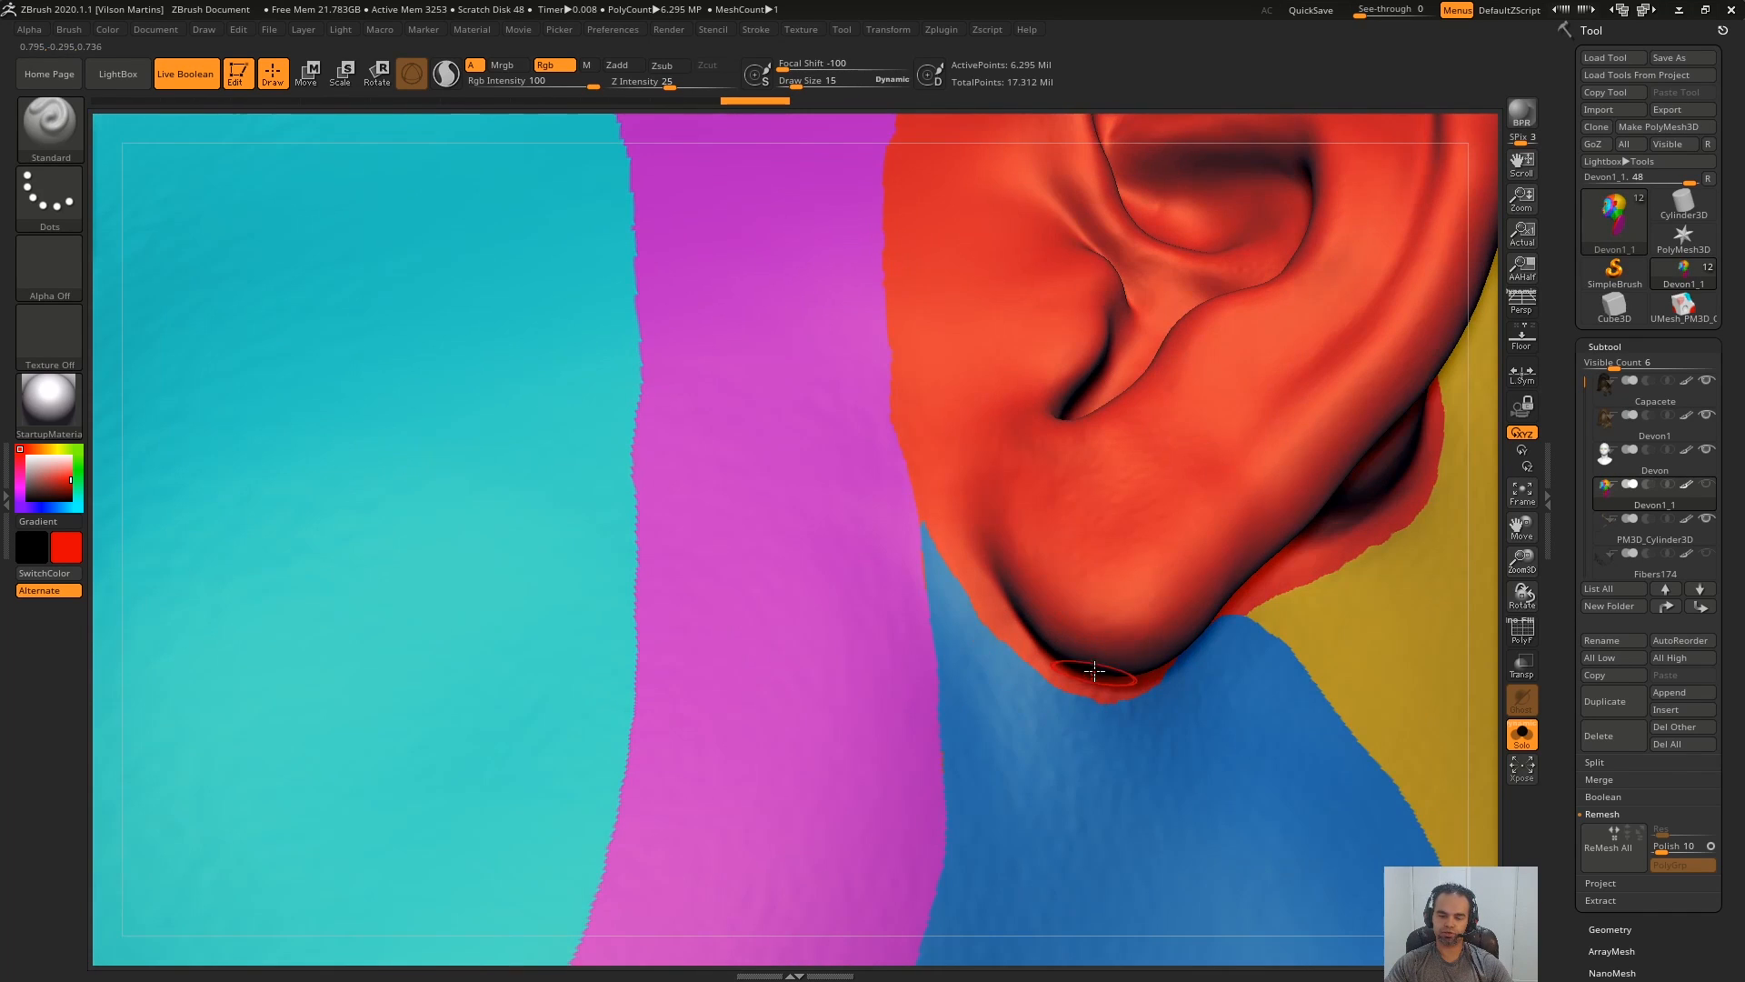
mouse_move(1094, 672)
mouse_down()
mouse_move(995, 723)
mouse_move(968, 665)
mouse_up()
- Collapse the subtool list and bring up the polygroup options for the painted head
ctrl+right_drag(1015, 657, 1181, 728)
alt+right_drag(1181, 727, 1215, 361)
key(shift+f)
right_drag(1216, 361, 1279, 656)
key(shift+f)
key(f)
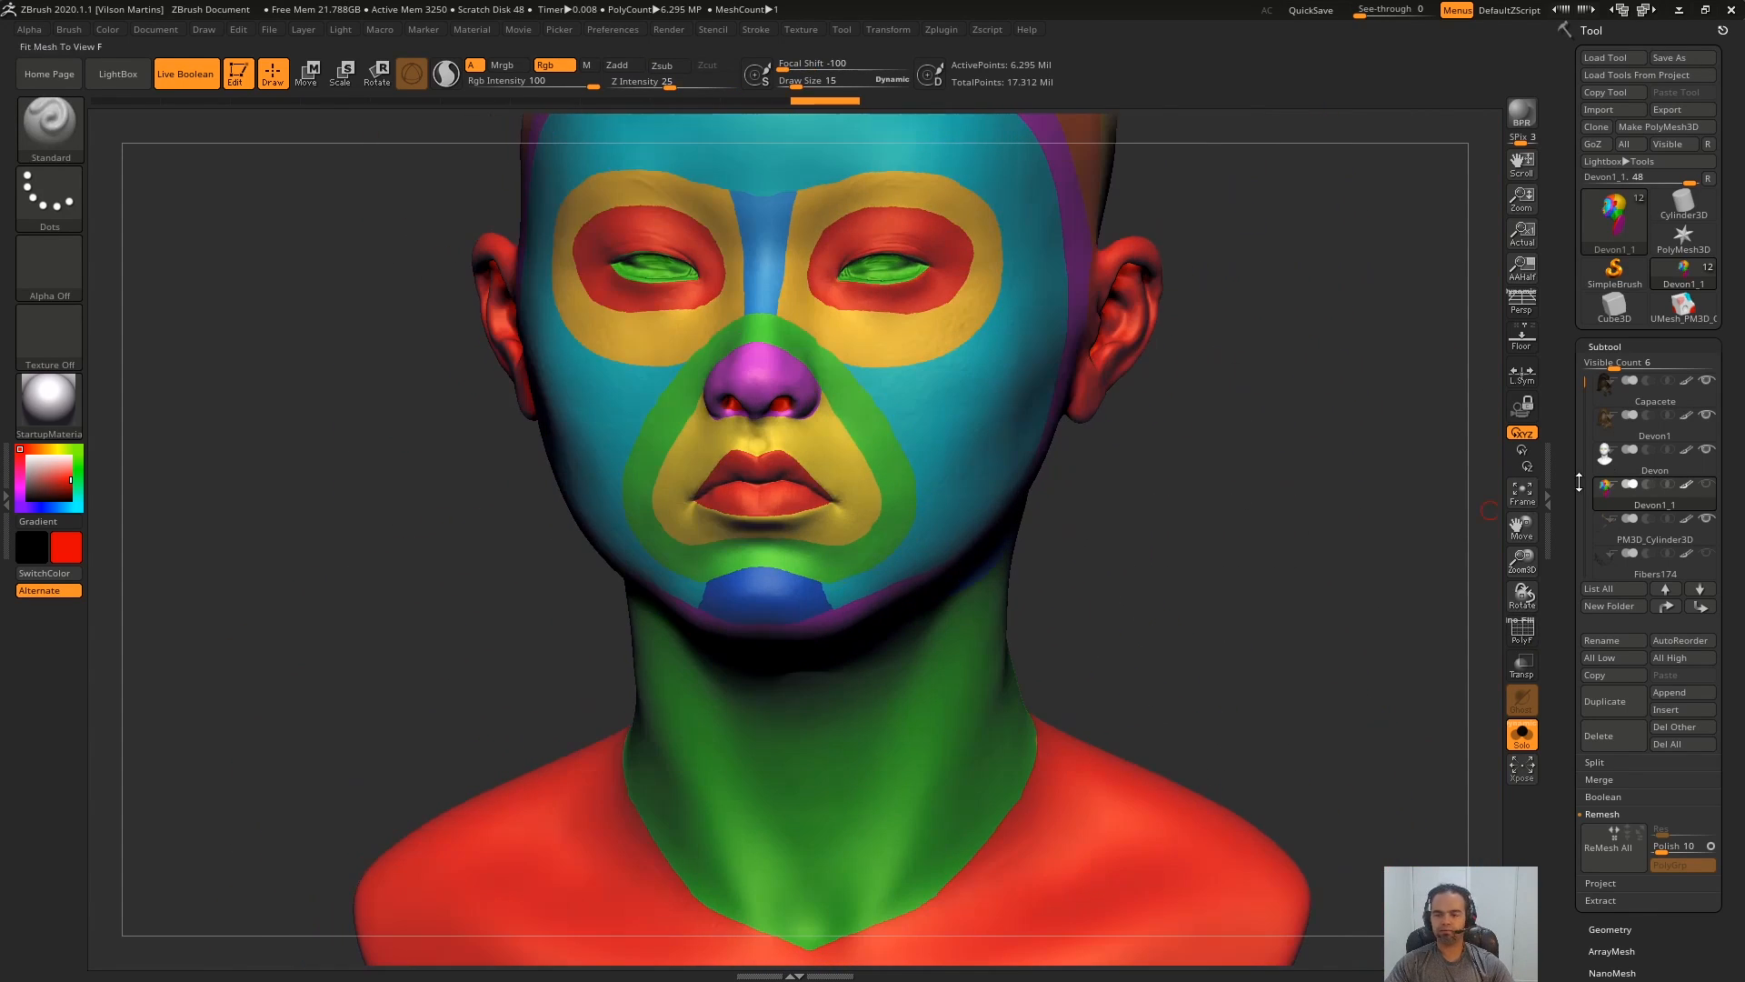
click(1609, 346)
right_drag(1379, 571, 1400, 569)
click(1627, 607)
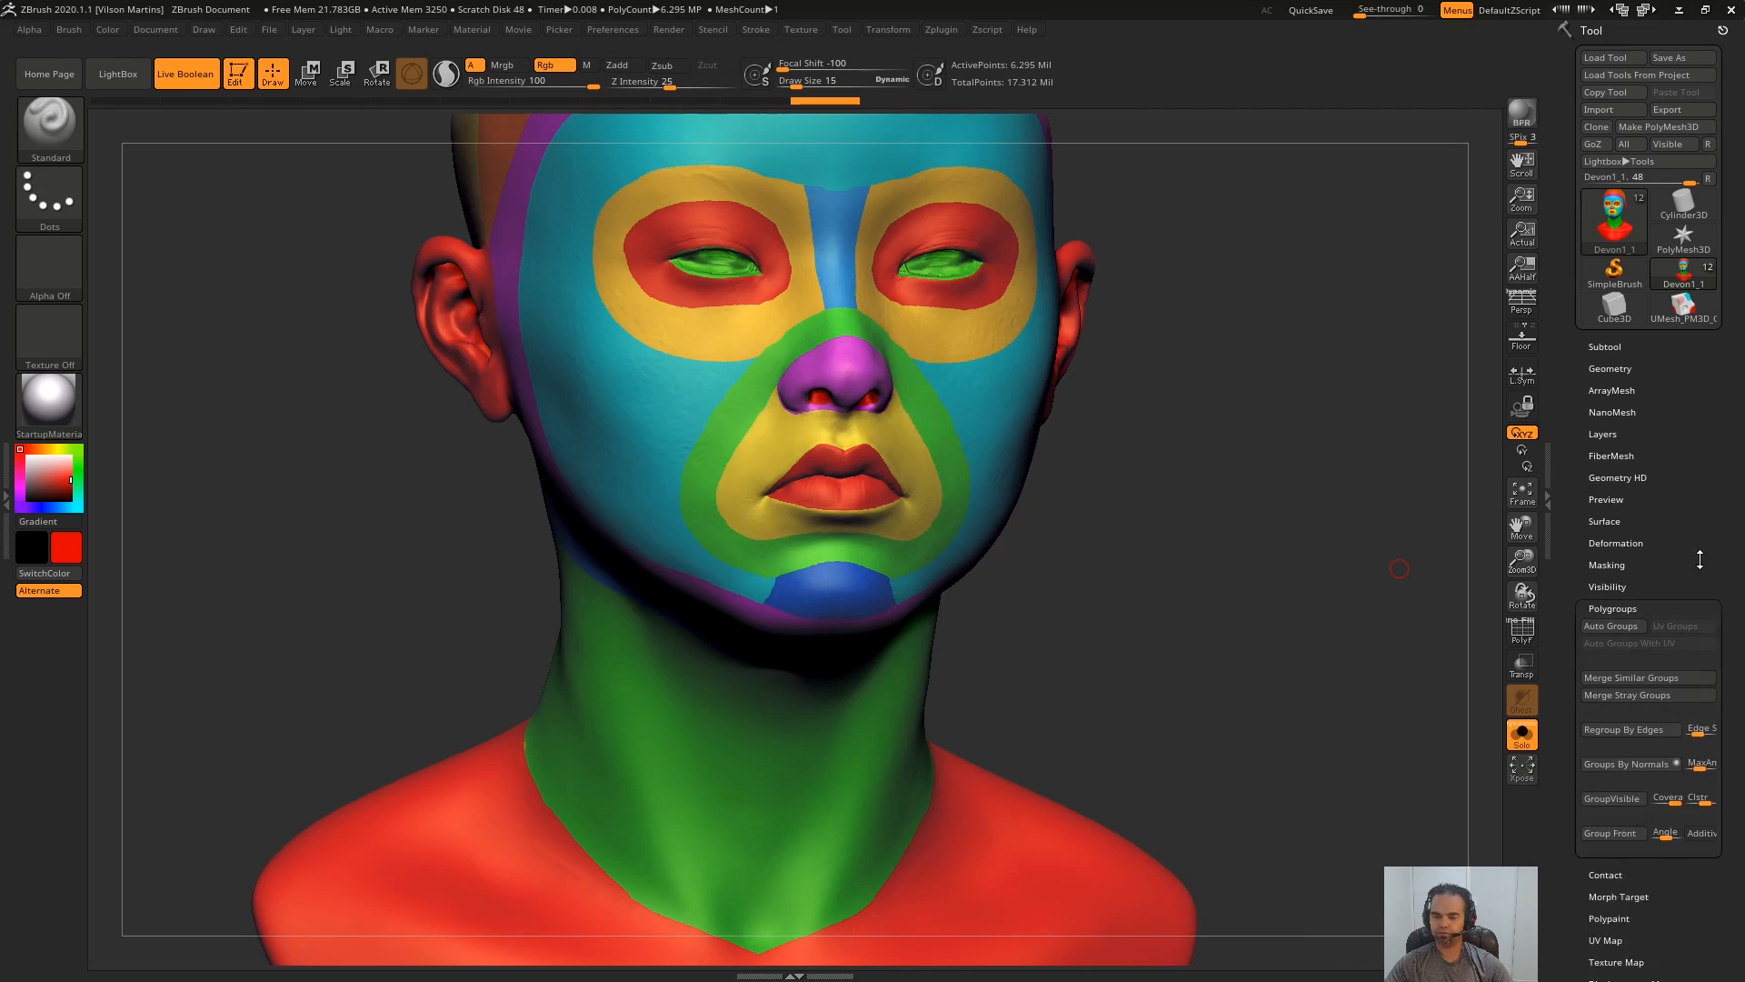
right_drag(1191, 536, 1494, 676)
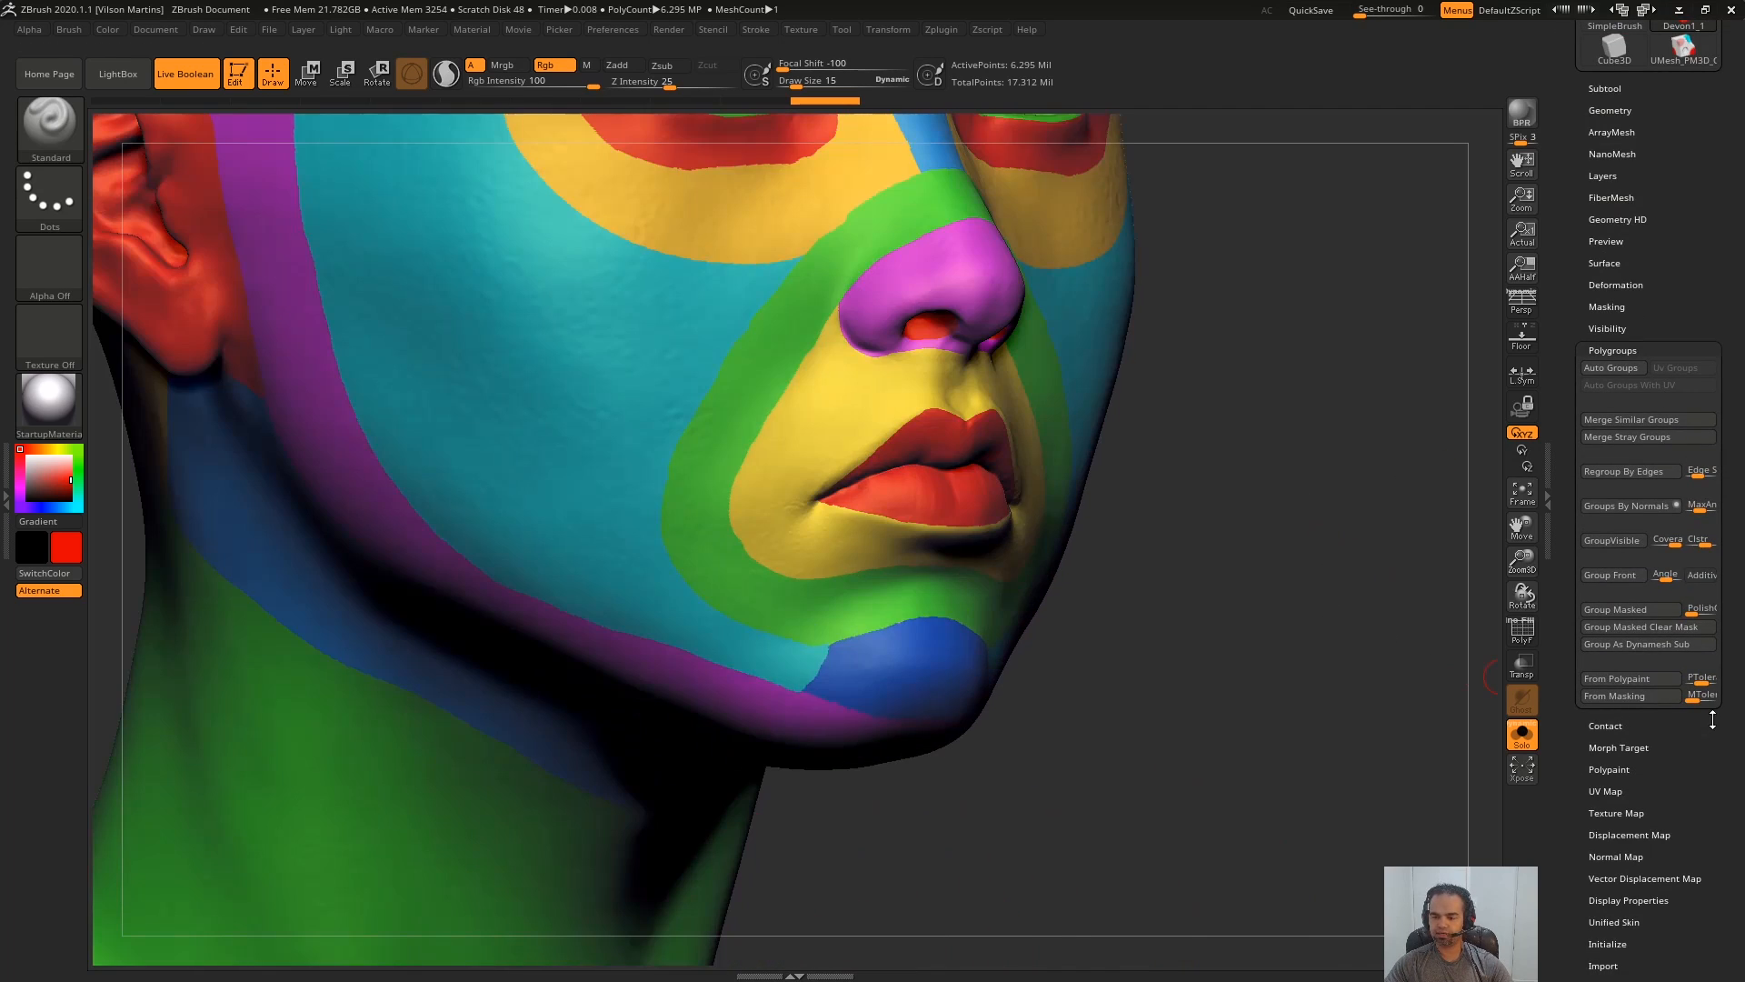
- Lower the polypaint grouping tolerance and generate polygroups from the polypaint
click(1630, 678)
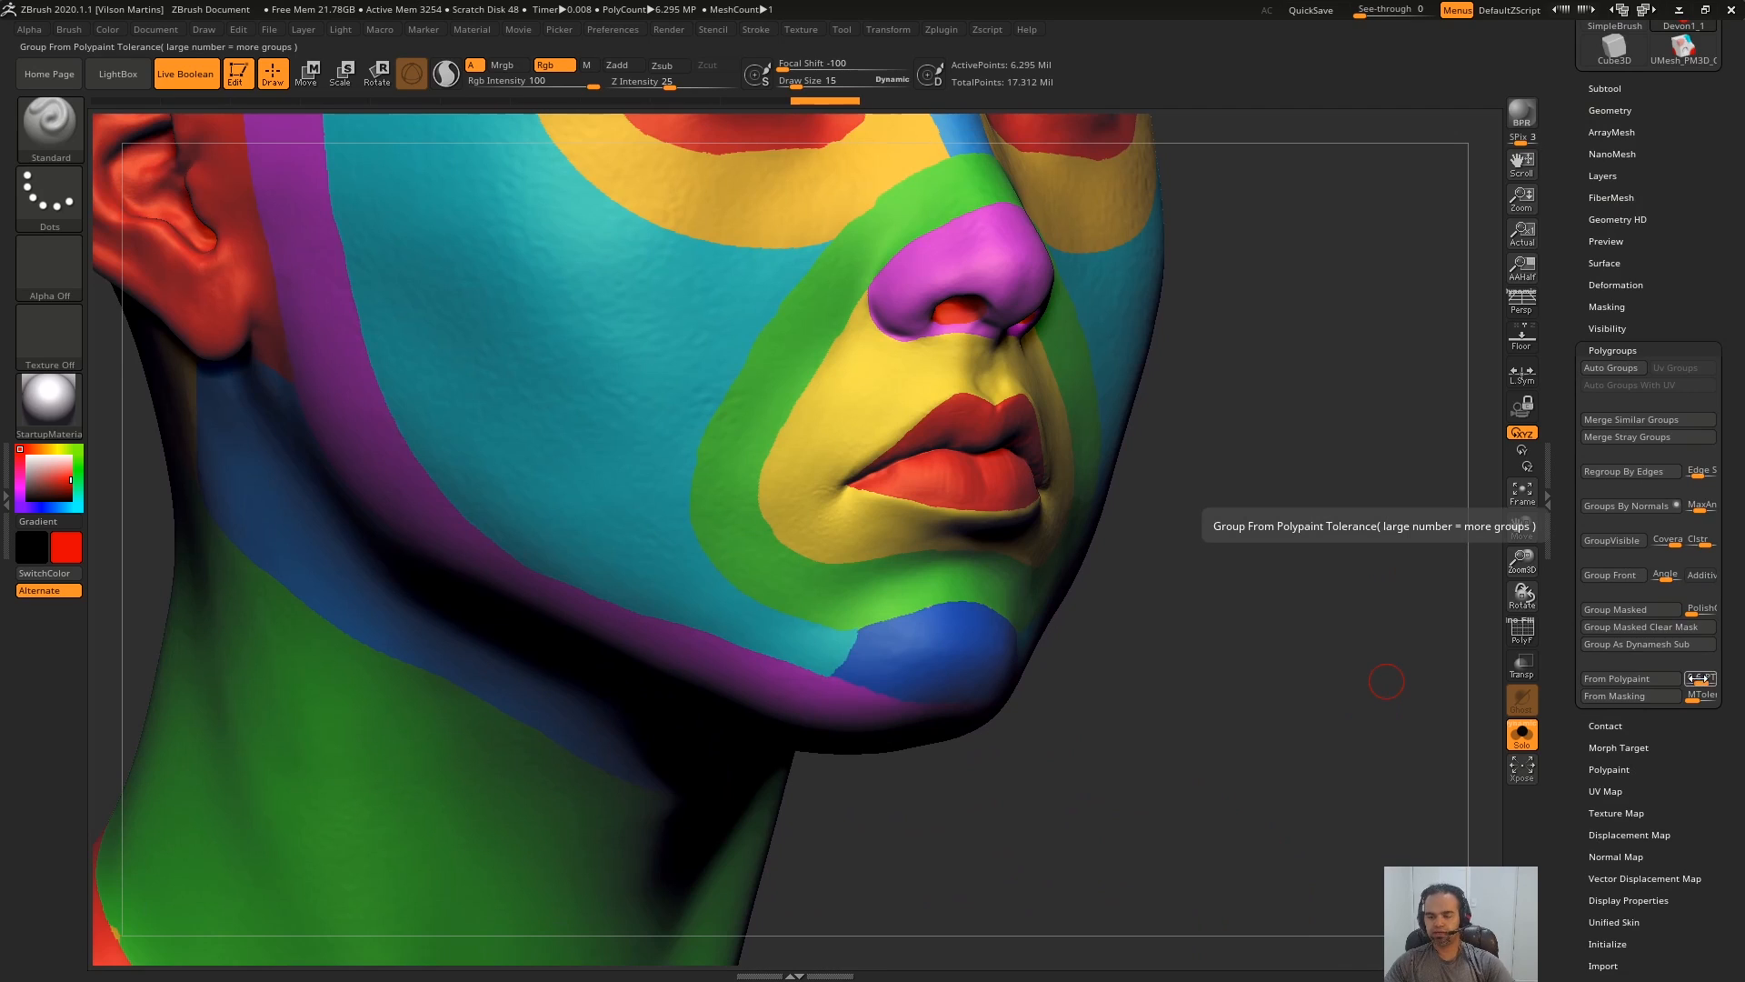
click(1703, 682)
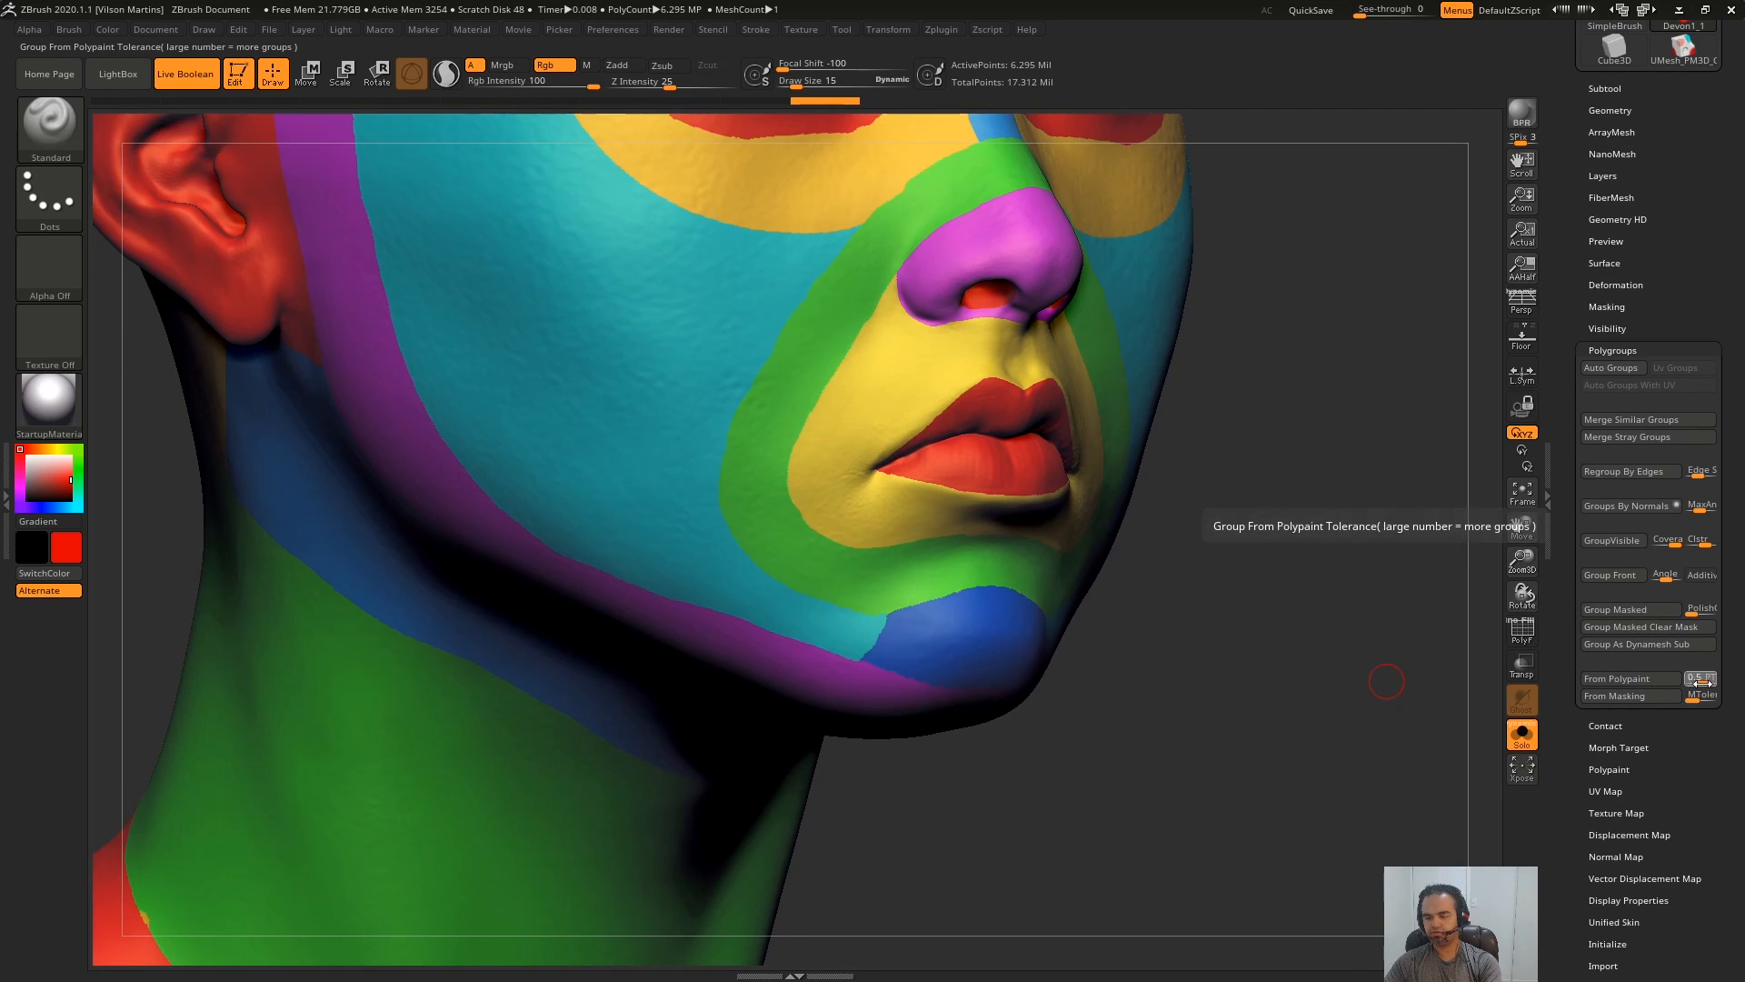
click(1640, 682)
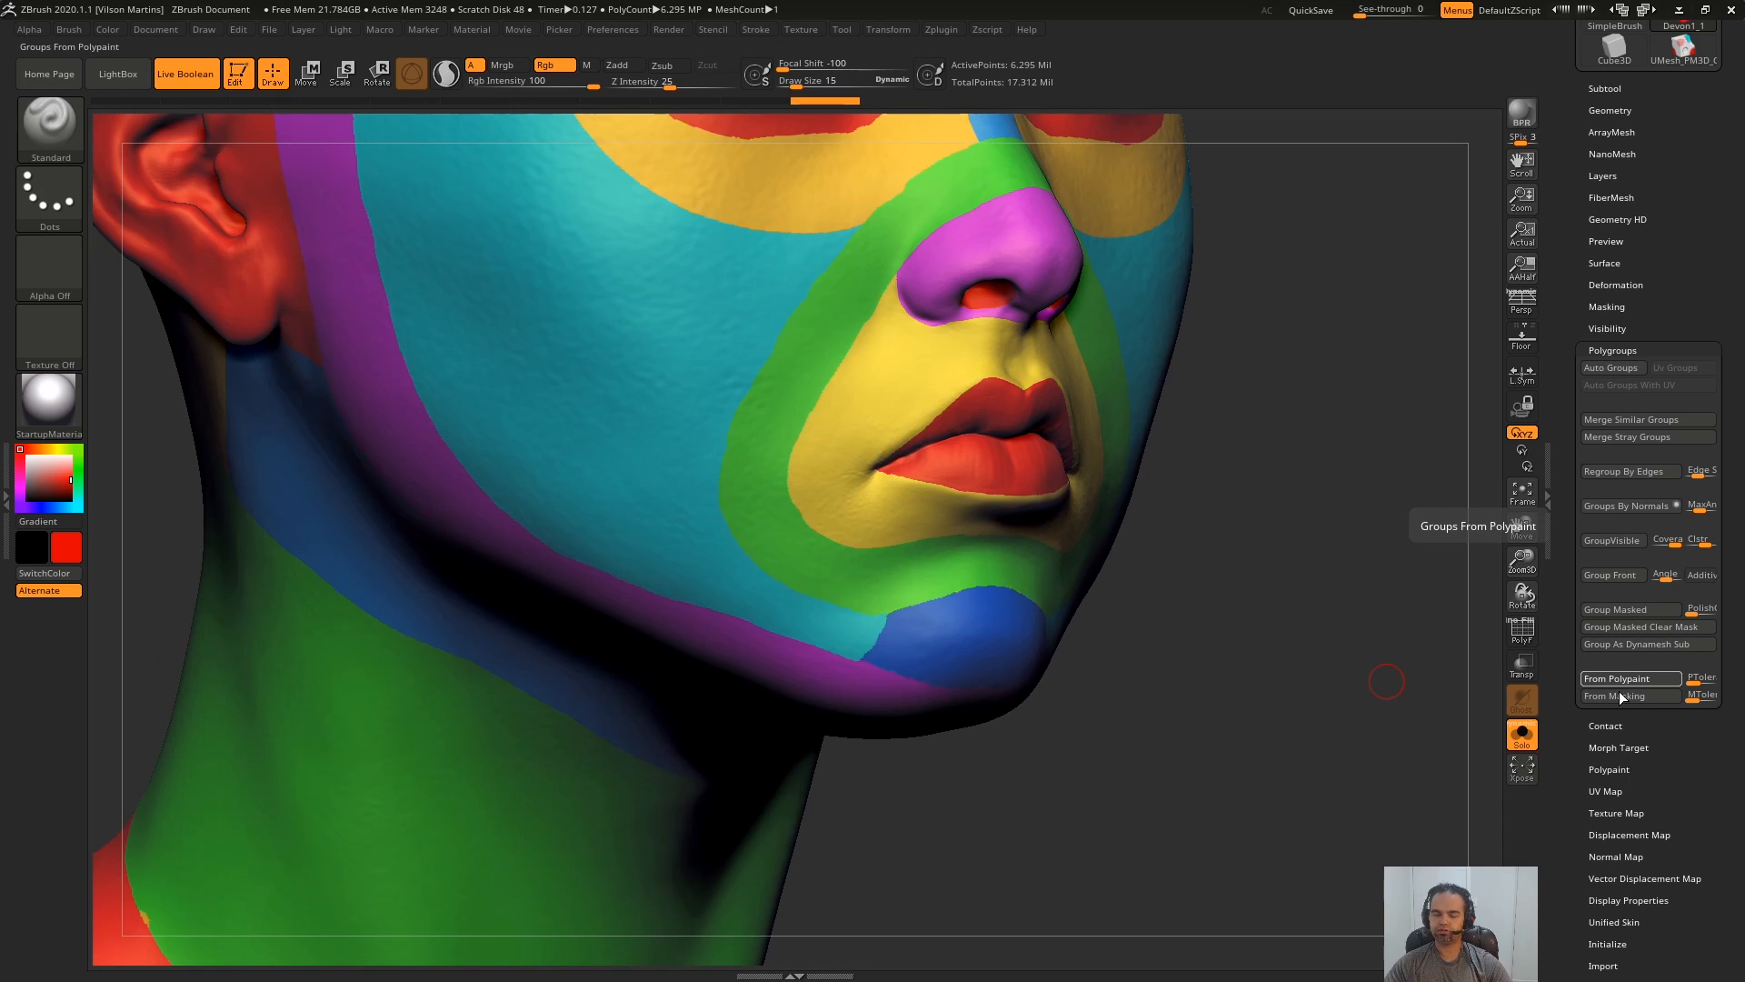
- Isolate the polygroup around the mouth and examine which painted regions share it
key(shift+f)
drag(1312, 503, 1323, 604)
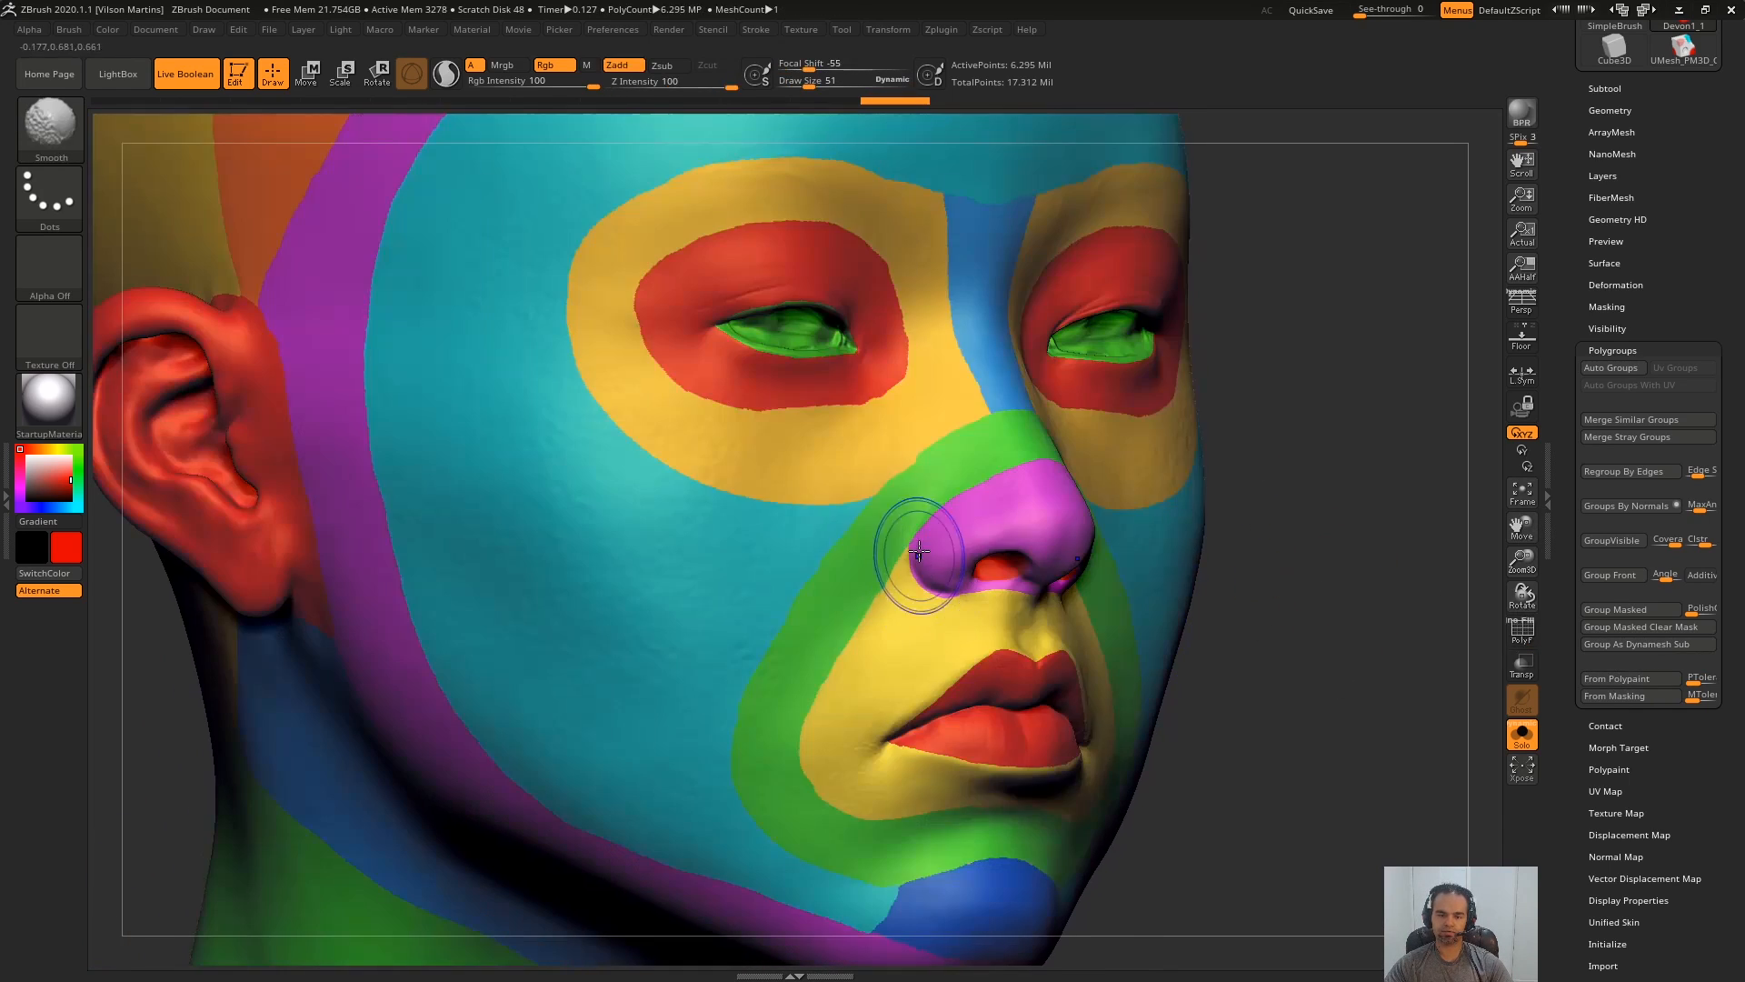
key(ctrl+shift)
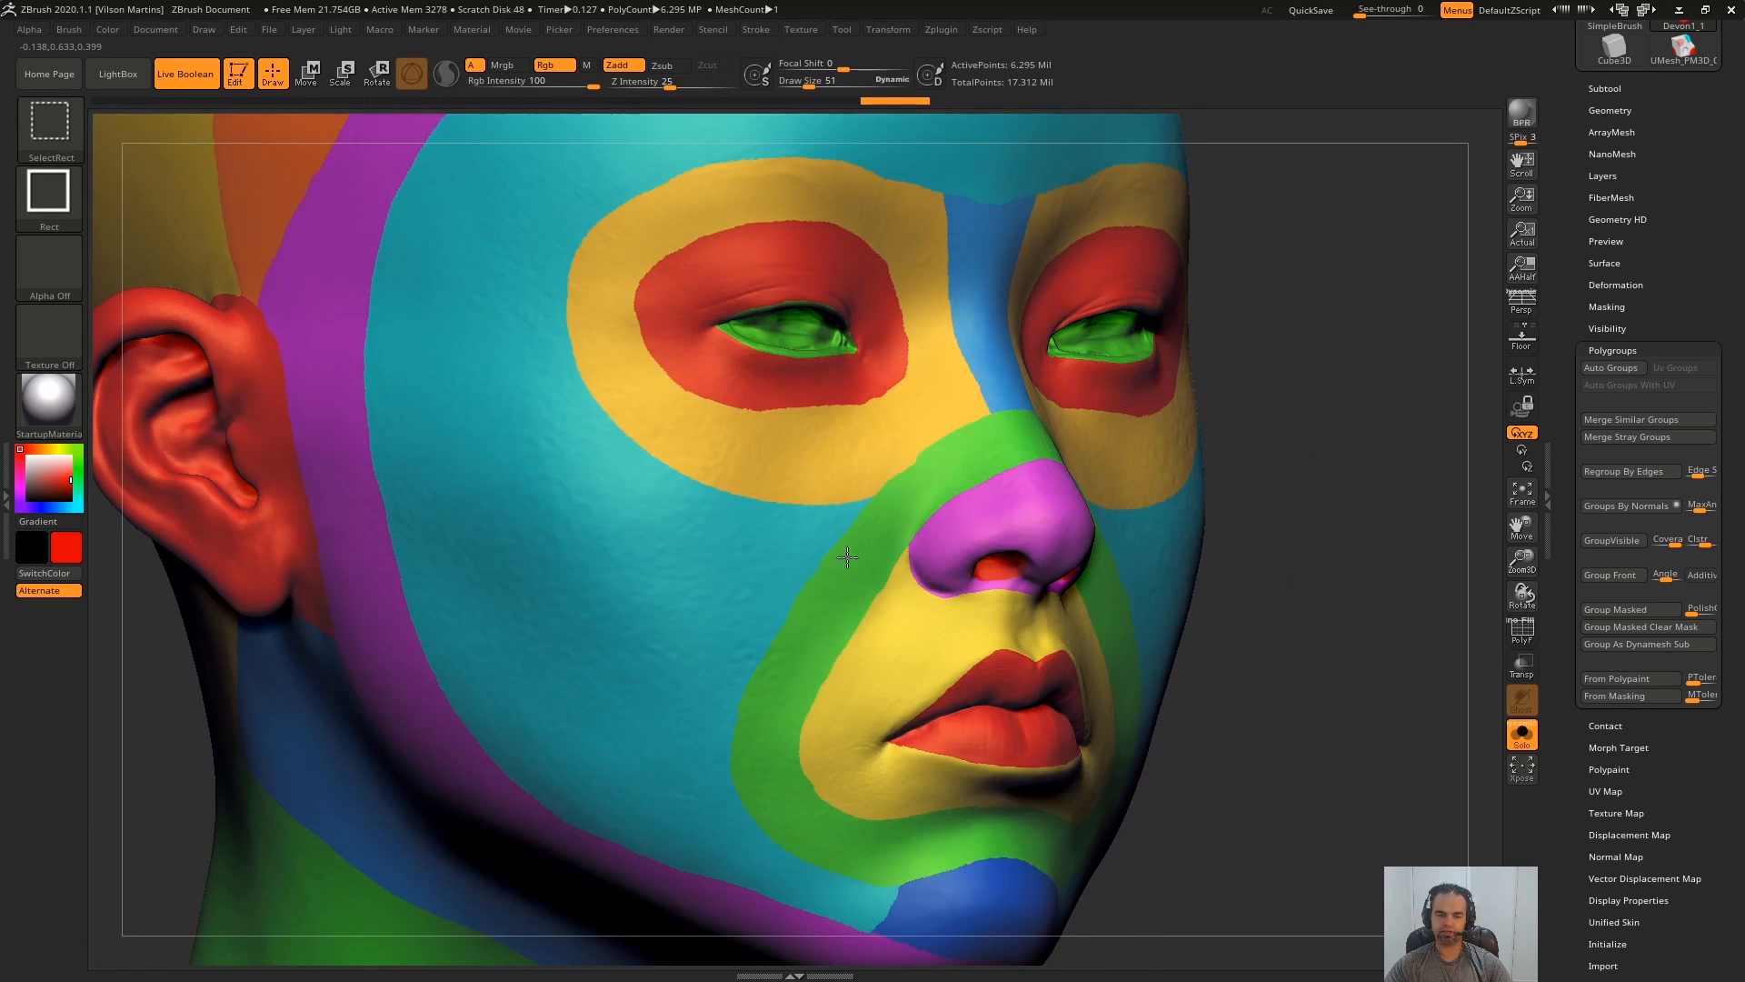
ctrl+shift+click(840, 668)
alt+drag(1336, 618, 1223, 536)
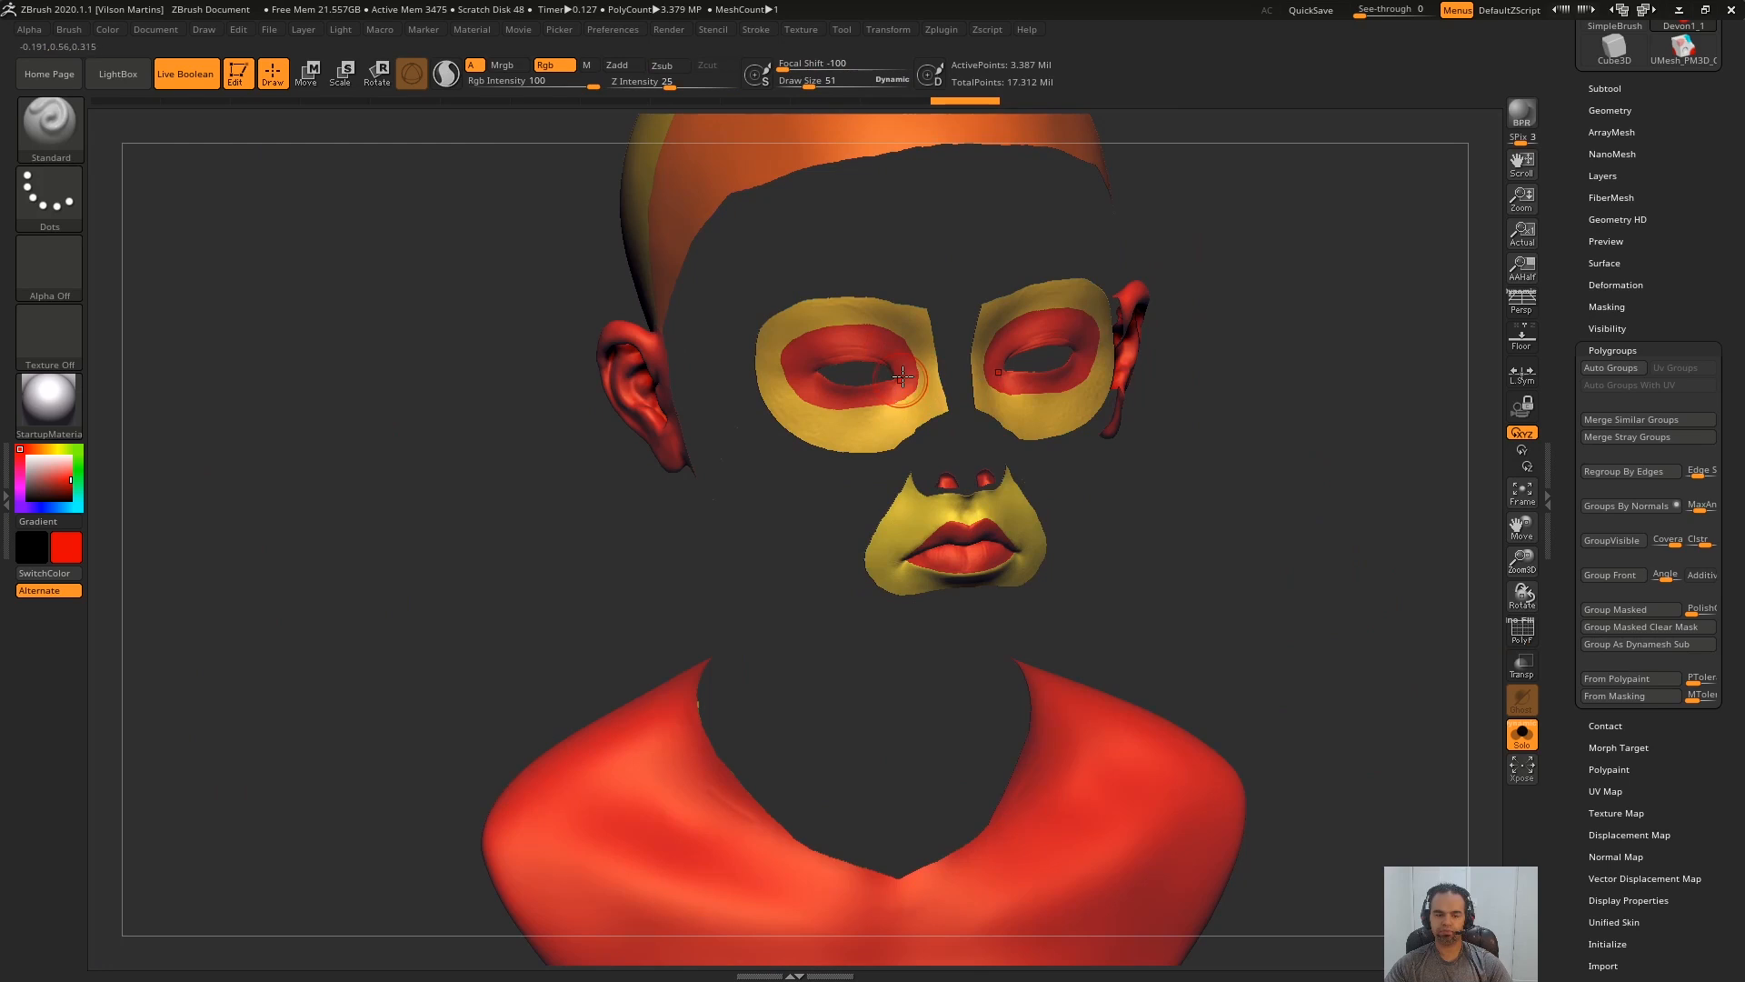
drag(918, 513, 1086, 414)
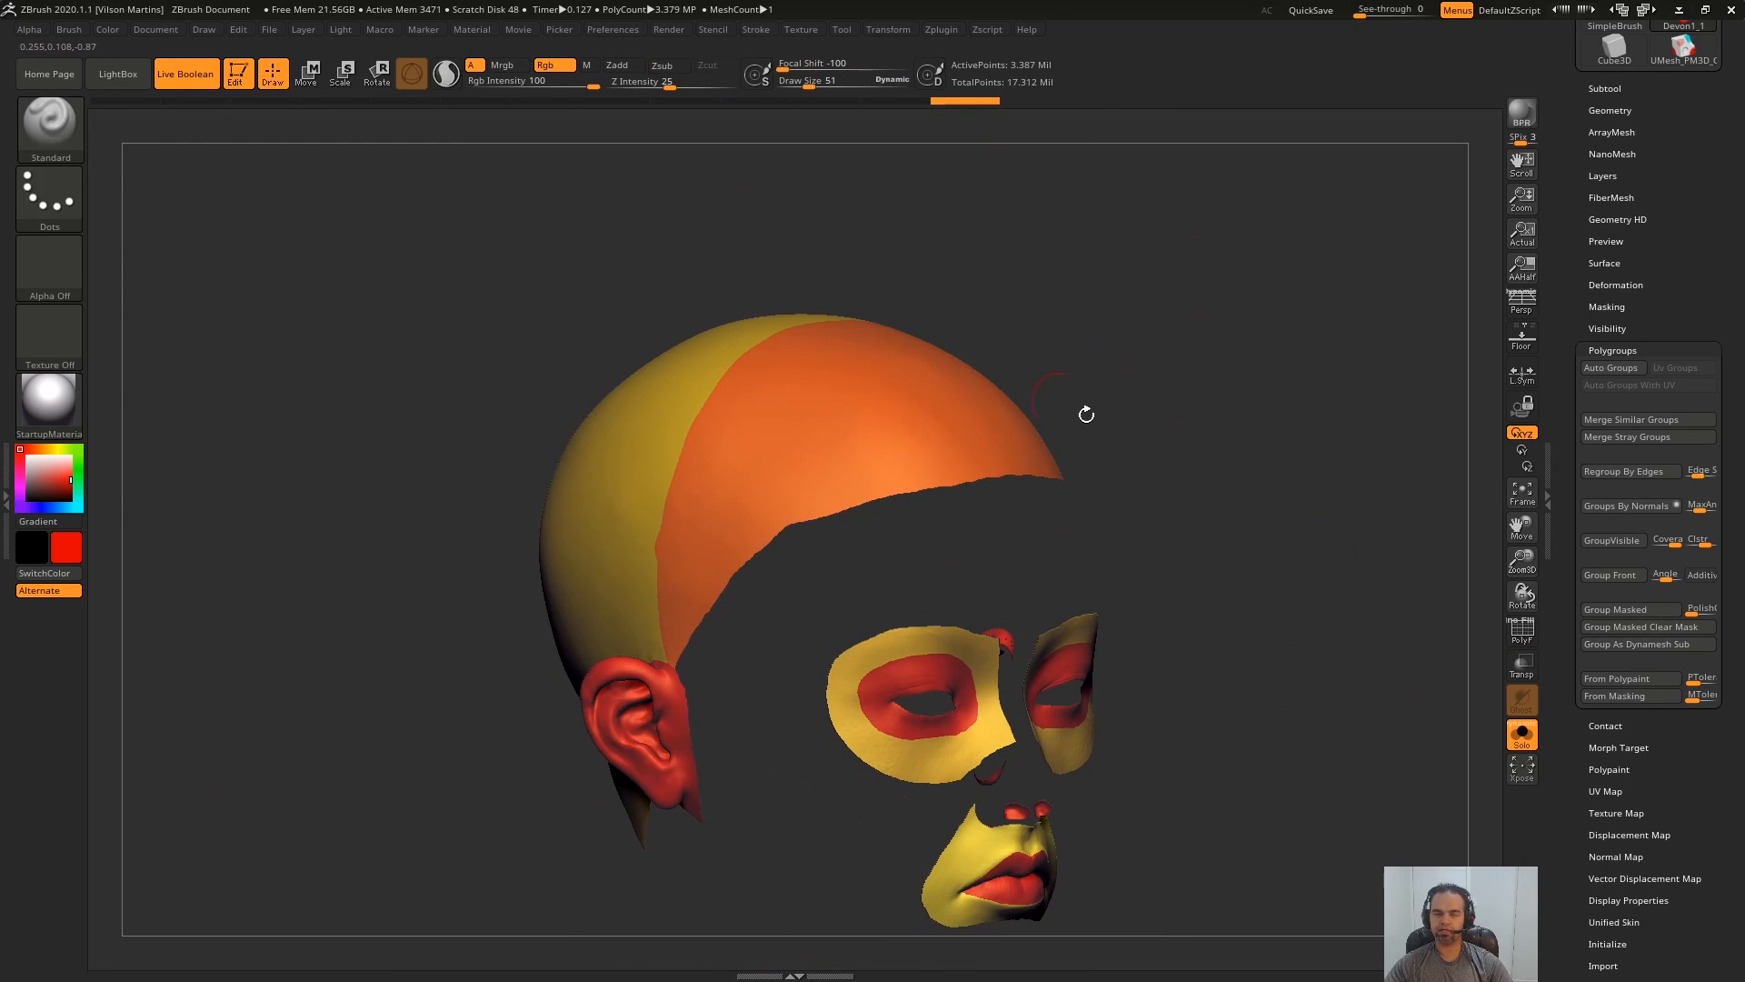
drag(1225, 498, 1191, 544)
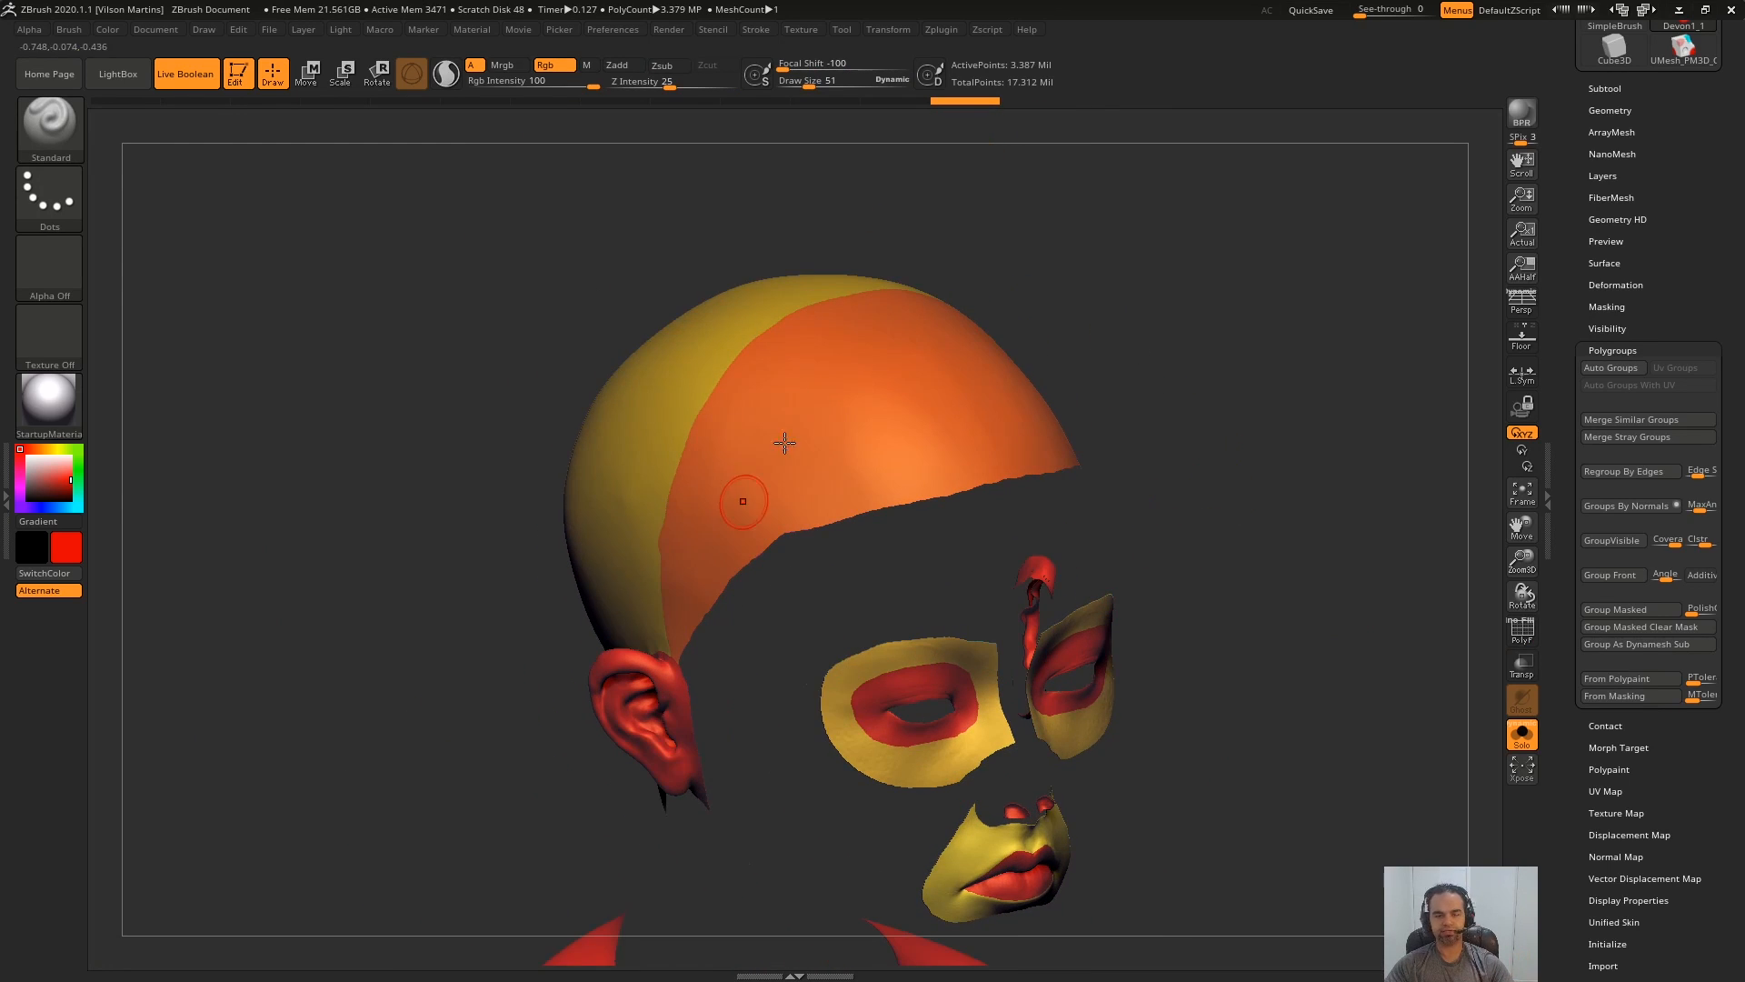
mouse_move(1309, 596)
alt+mouse_down()
mouse_move(1227, 382)
mouse_move(1136, 422)
alt+mouse_up()
drag(853, 616, 1469, 651)
- Show the whole head again and regenerate the polygroups from polypaint with a higher tolerance
ctrl+shift+click(986, 873)
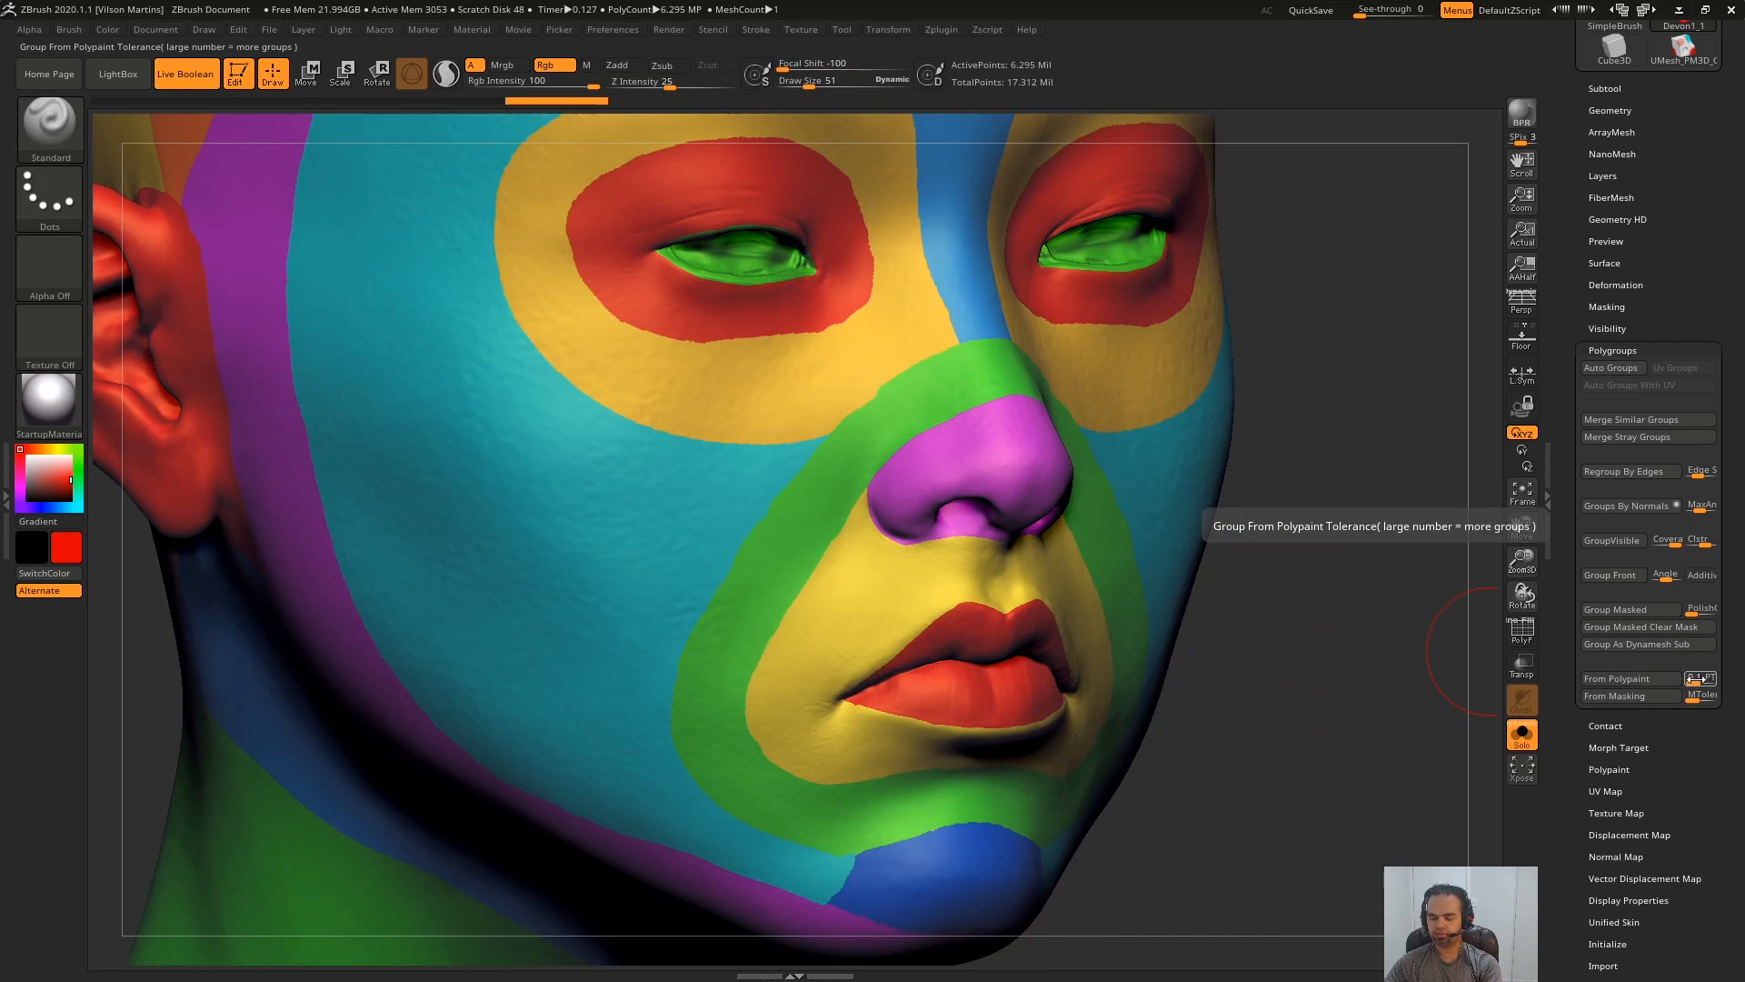
click(1640, 682)
alt+drag(1374, 643, 1378, 863)
drag(1317, 642, 1391, 632)
- Isolate the yellow polygroup around the eyes and mouth to check its separation, and restore the full head
ctrl+shift+click(906, 866)
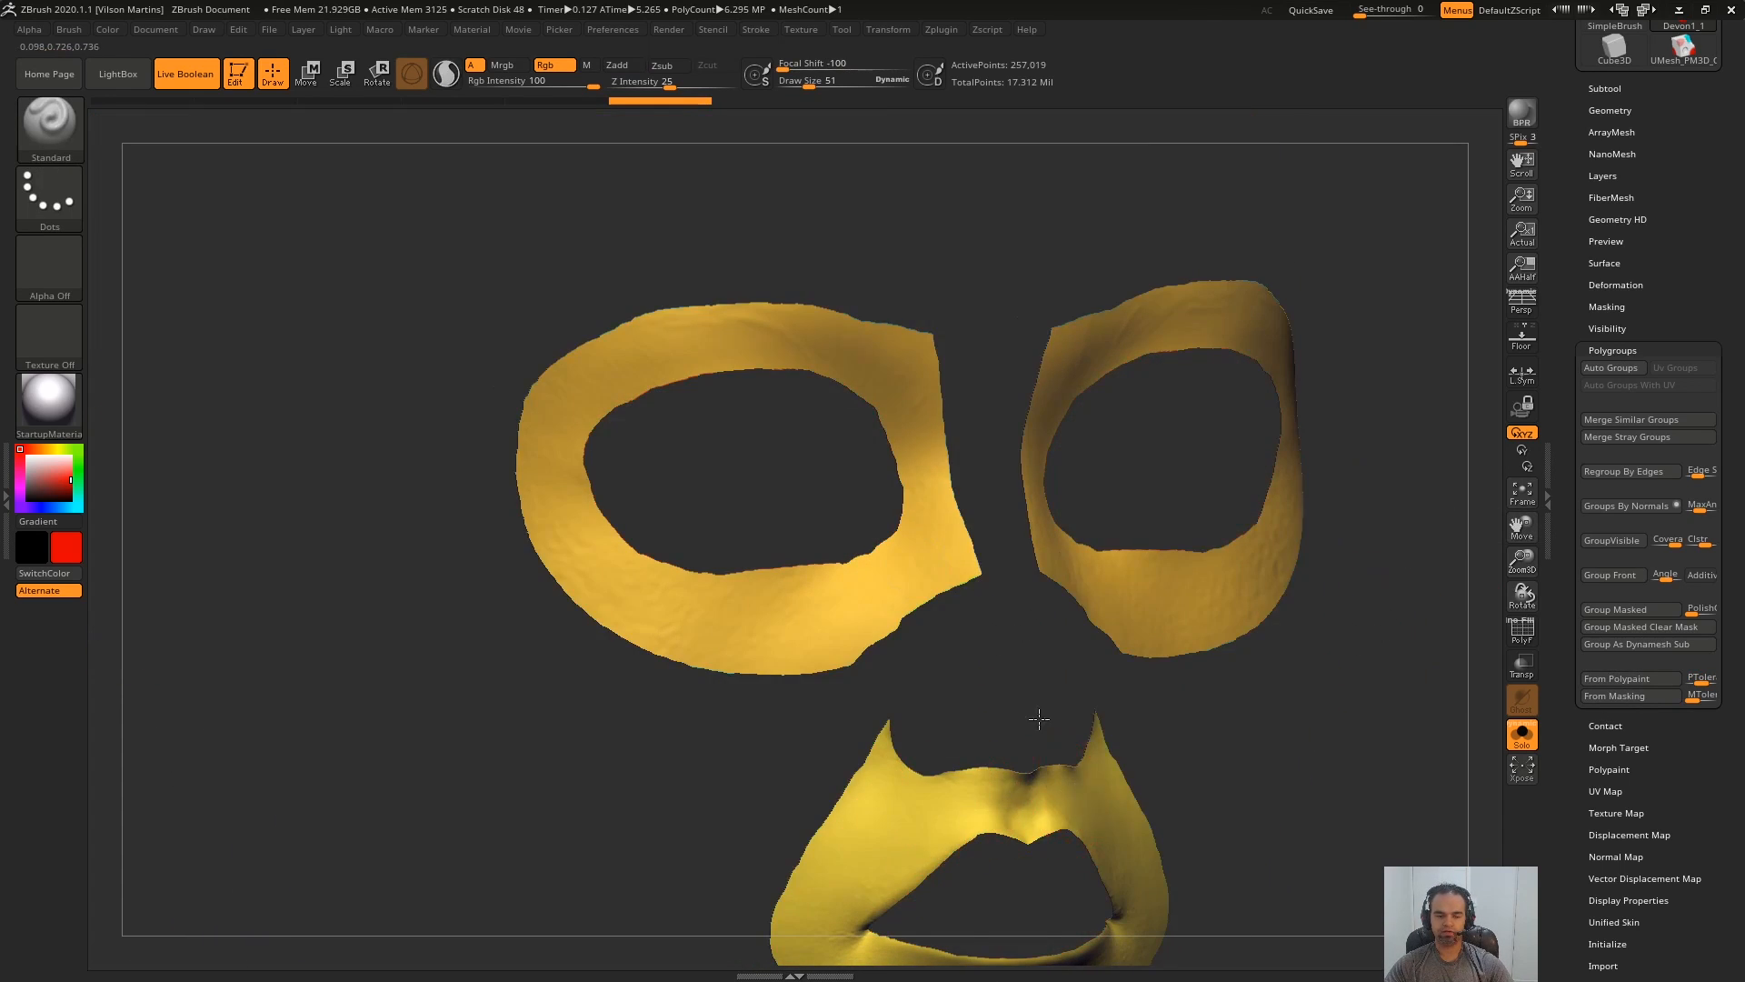
drag(1036, 718, 1364, 502)
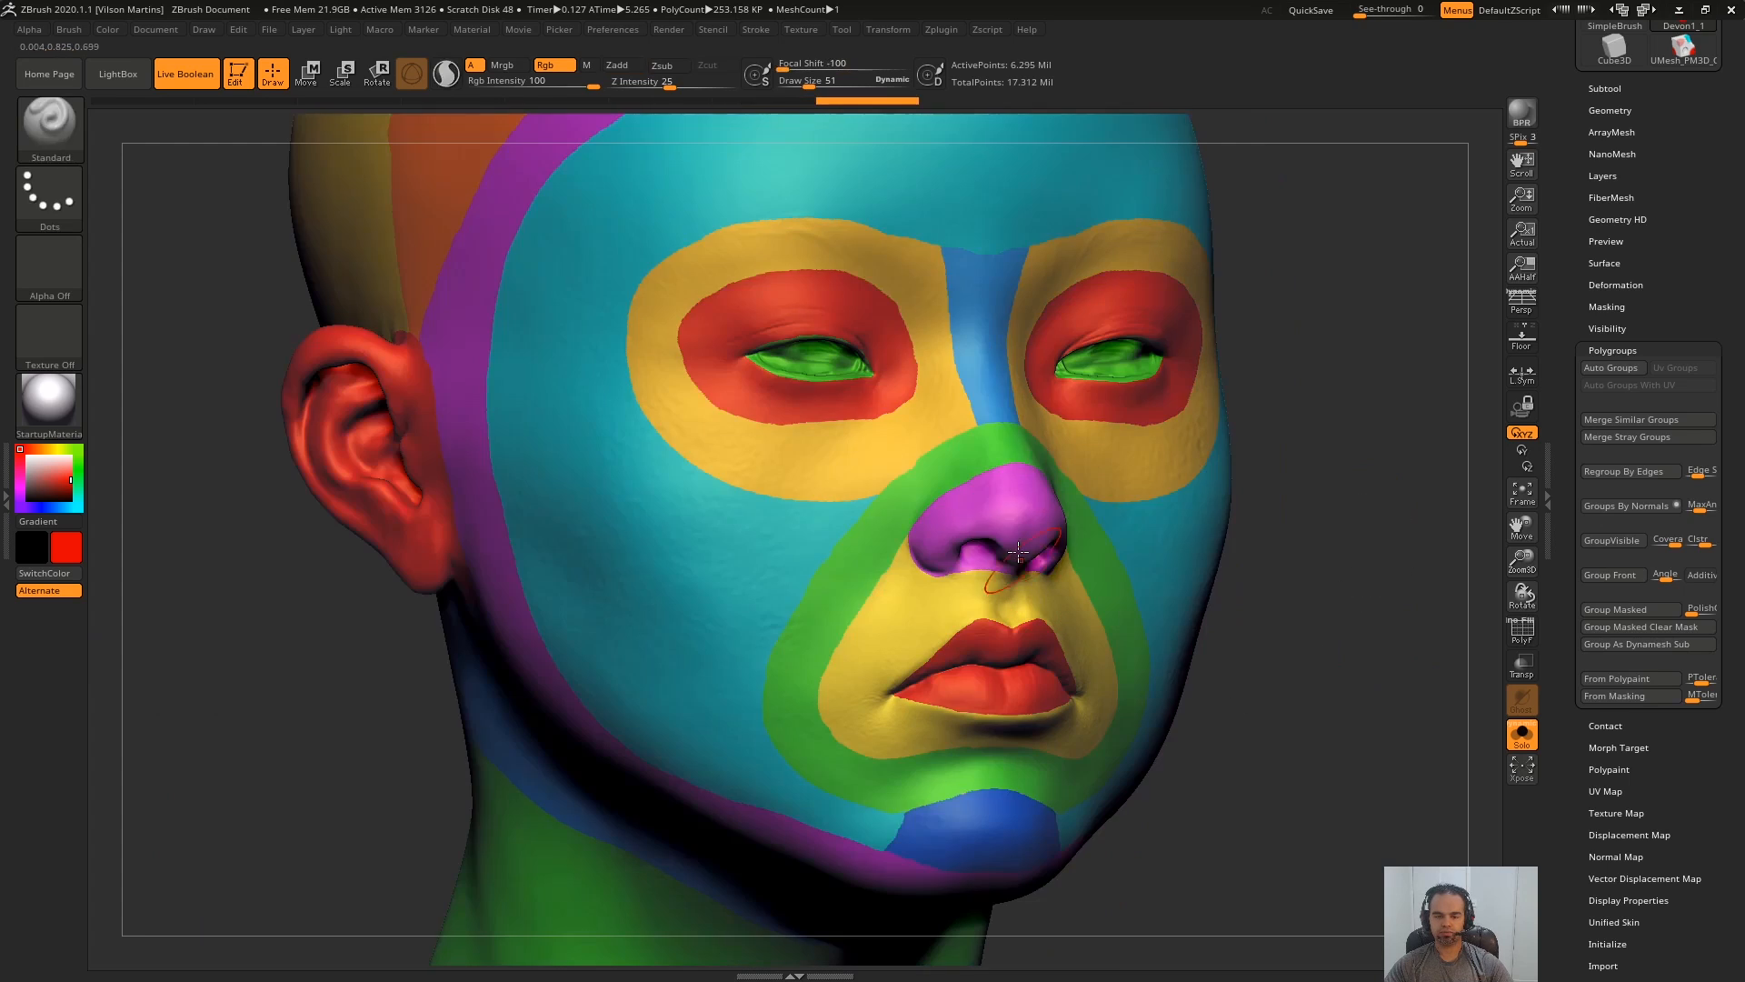
ctrl+shift+click(1309, 669)
- Isolate the red polygroup of ears, eyelids and lips, inspect it, and return to a front view of the full head
ctrl+shift+click(879, 374)
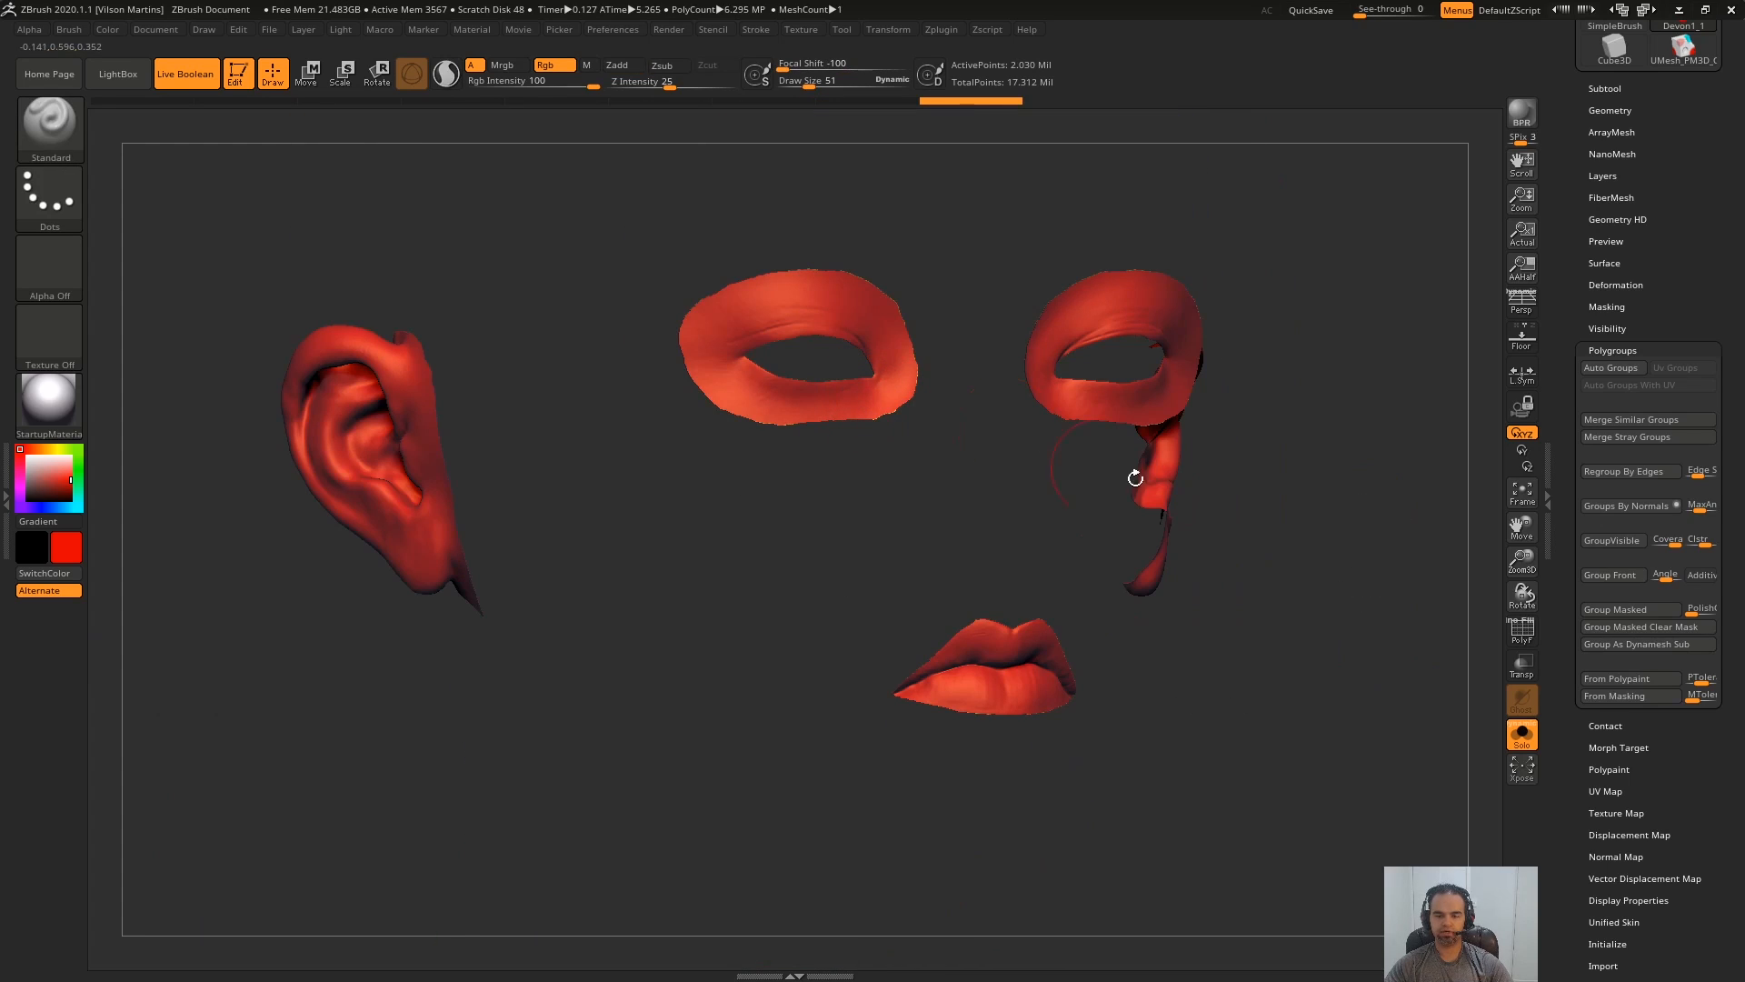
drag(1136, 479, 1060, 549)
drag(1226, 506, 1269, 613)
ctrl+shift+click(1172, 472)
key(shift+f)
key(shift+f)
shift+drag(1348, 564, 1448, 423)
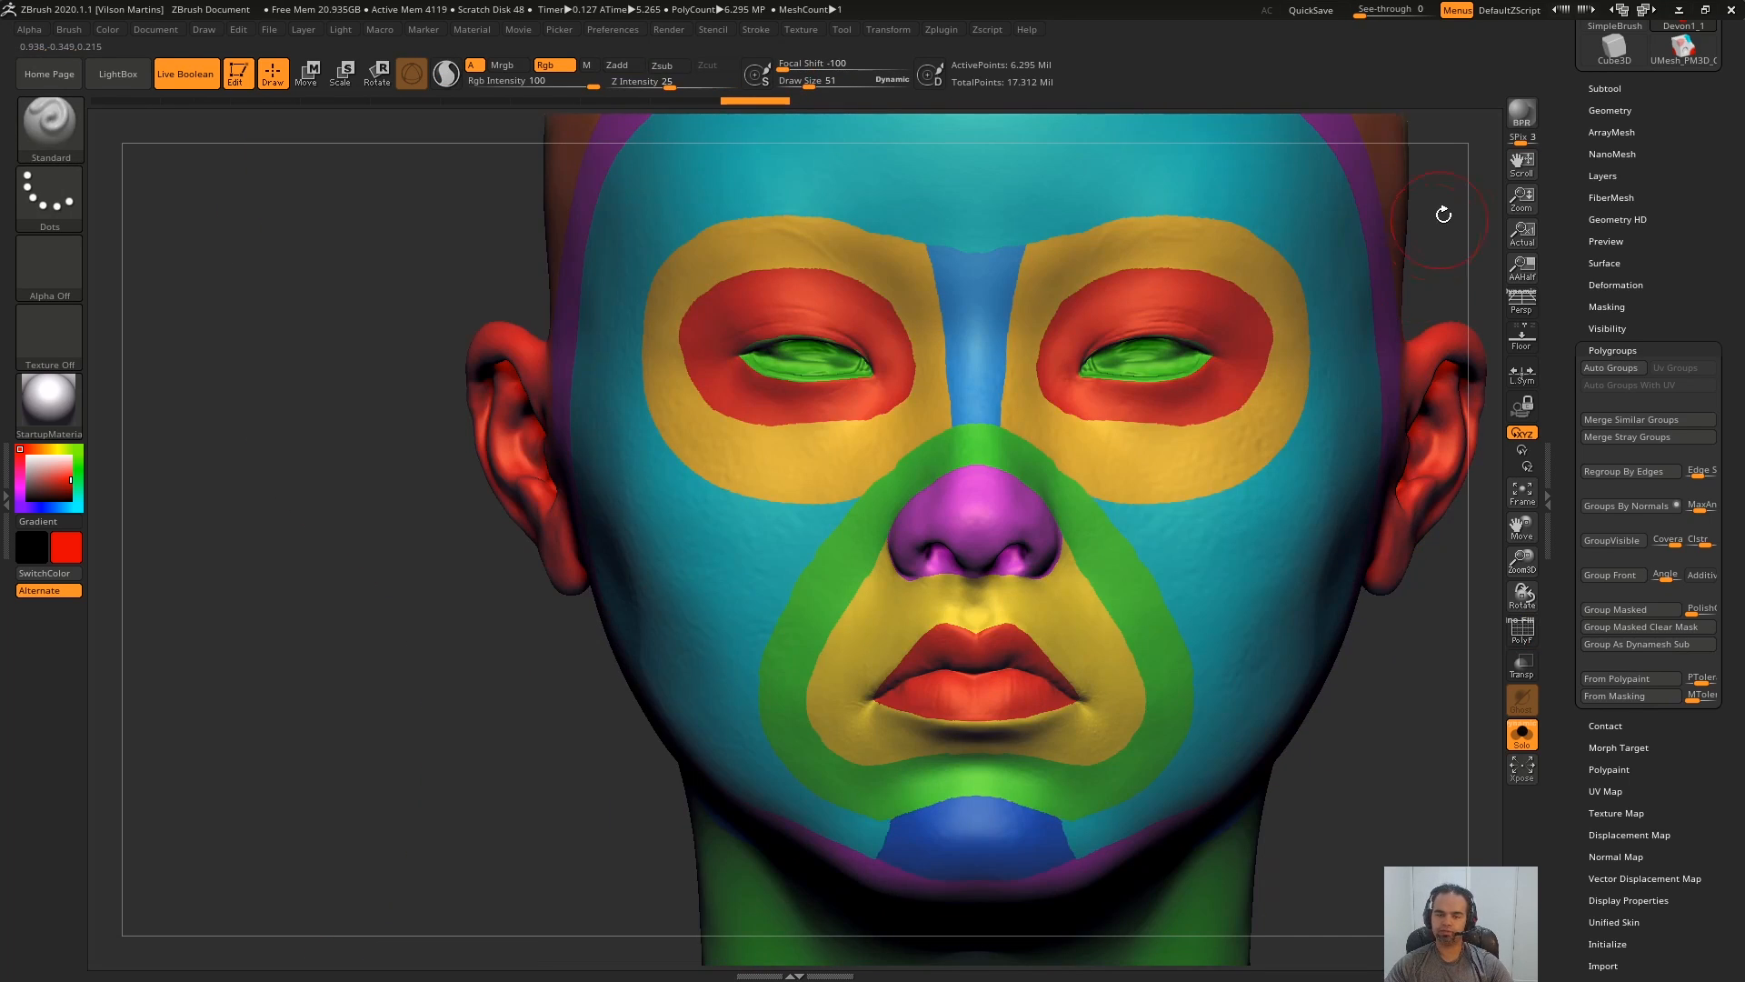
- Examine the polygroup borders around the brow and eye with the polyframe shown, and hide the polyframe again
alt+drag(1444, 213, 1454, 400)
ctrl+right_drag(836, 509, 873, 779)
key(shift+f)
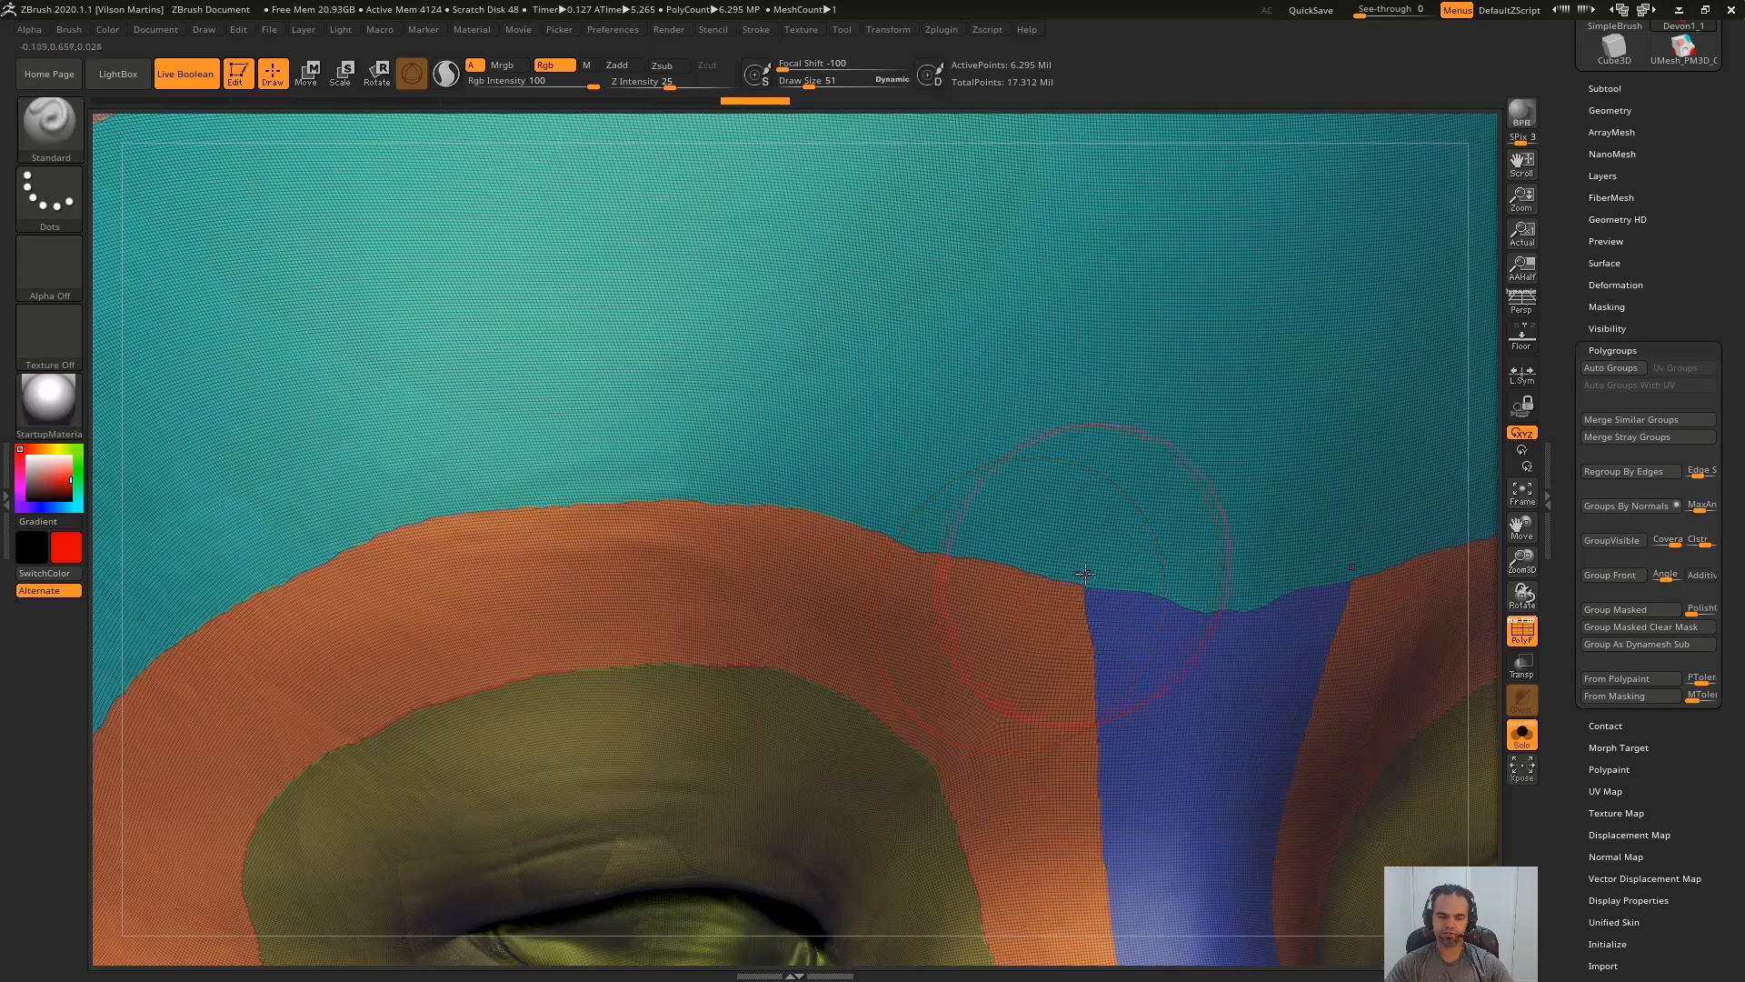
alt+right_drag(499, 672, 923, 329)
right_drag(888, 419, 617, 548)
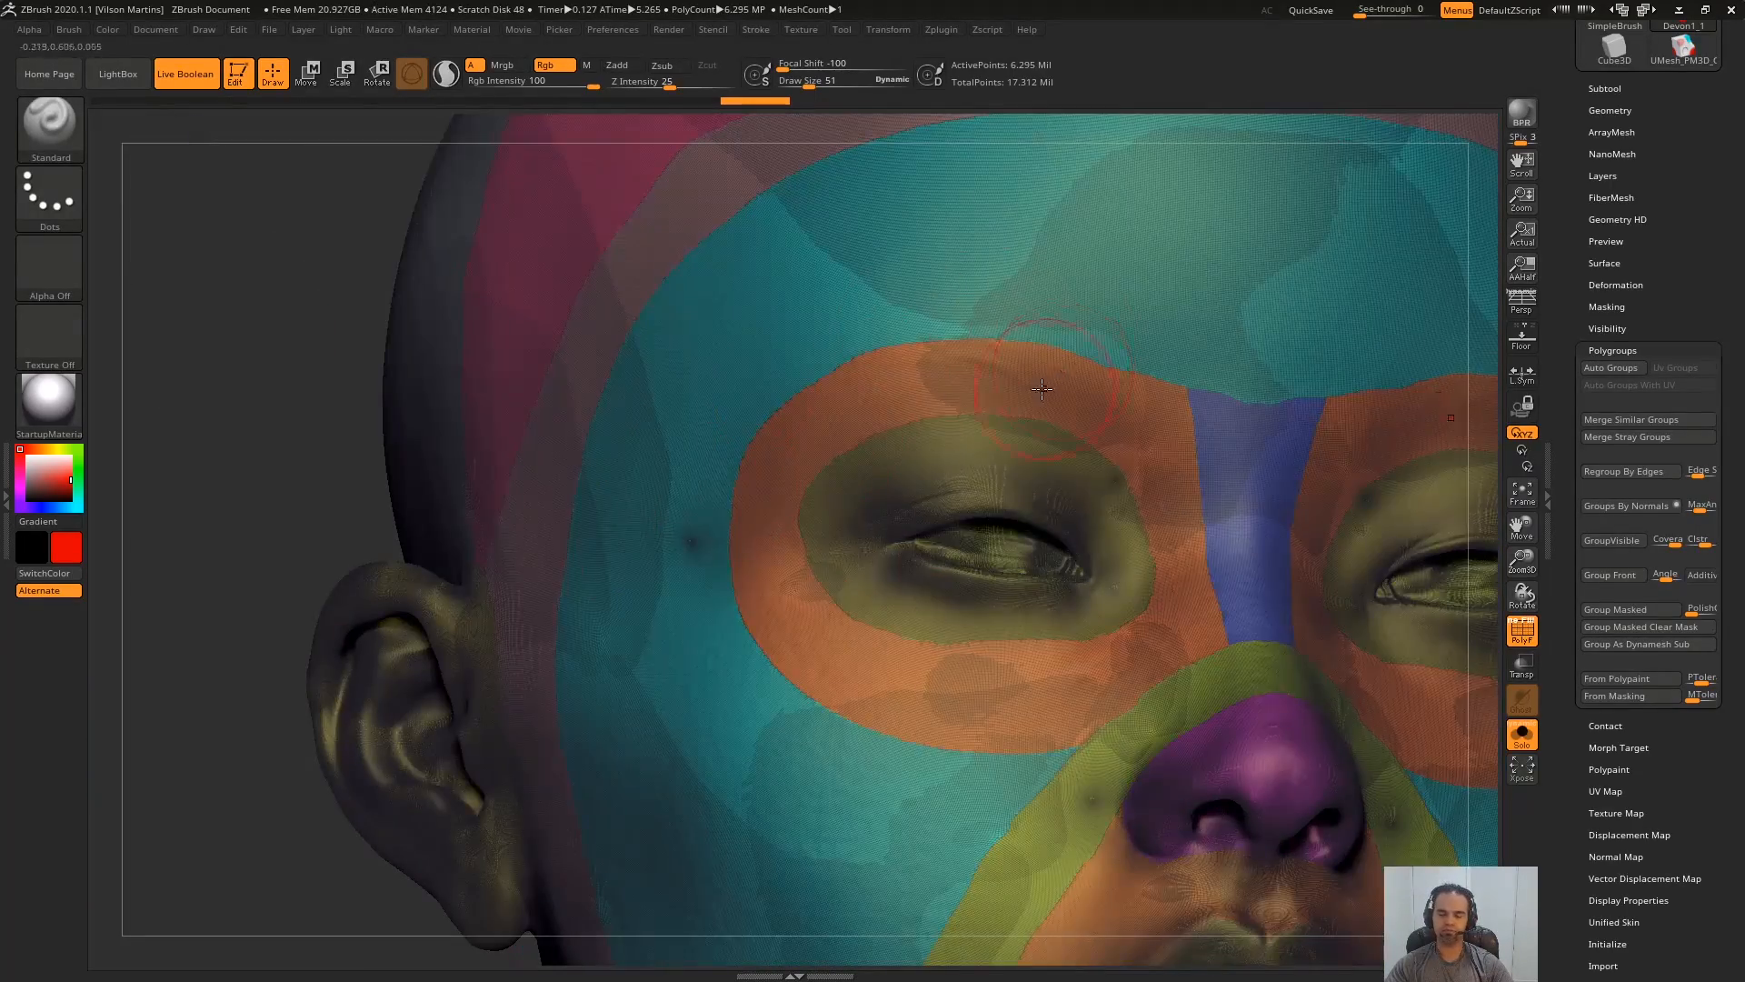
key(shift+f)
alt+right_drag(1319, 401, 1045, 454)
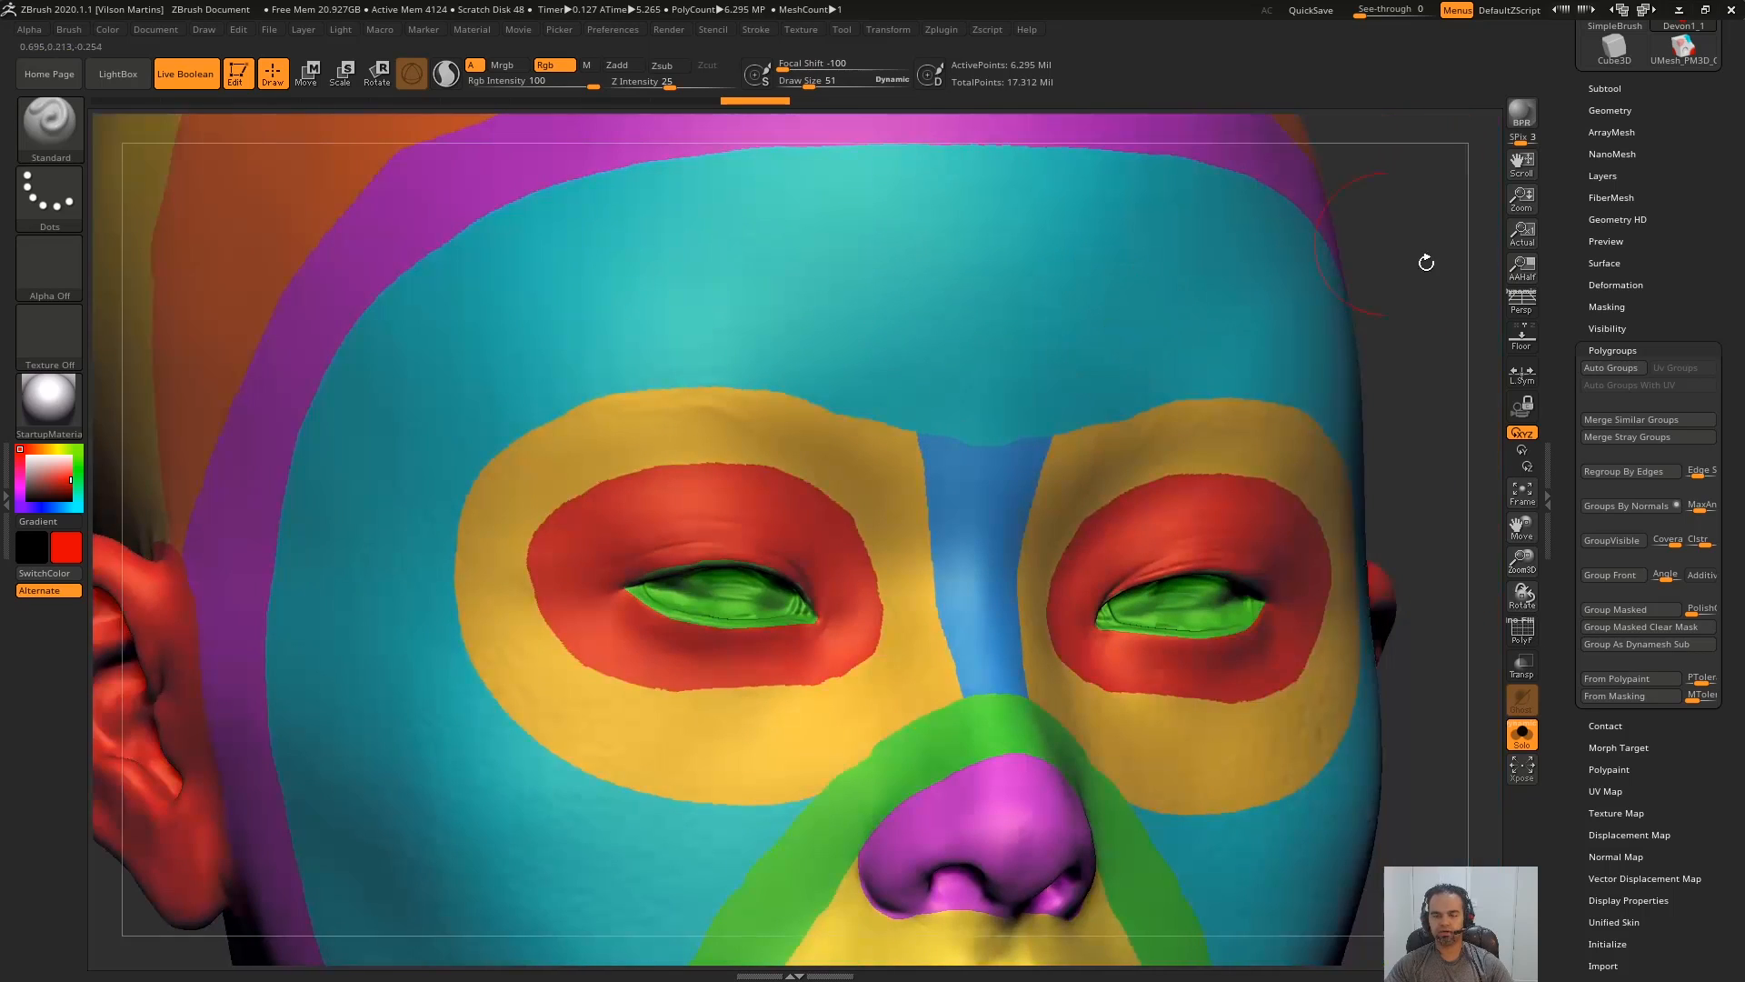
- Smooth the polygroup borders of the head with the Polish By Features deformation at 81
click(1659, 351)
click(1616, 285)
right_drag(1500, 420, 1422, 444)
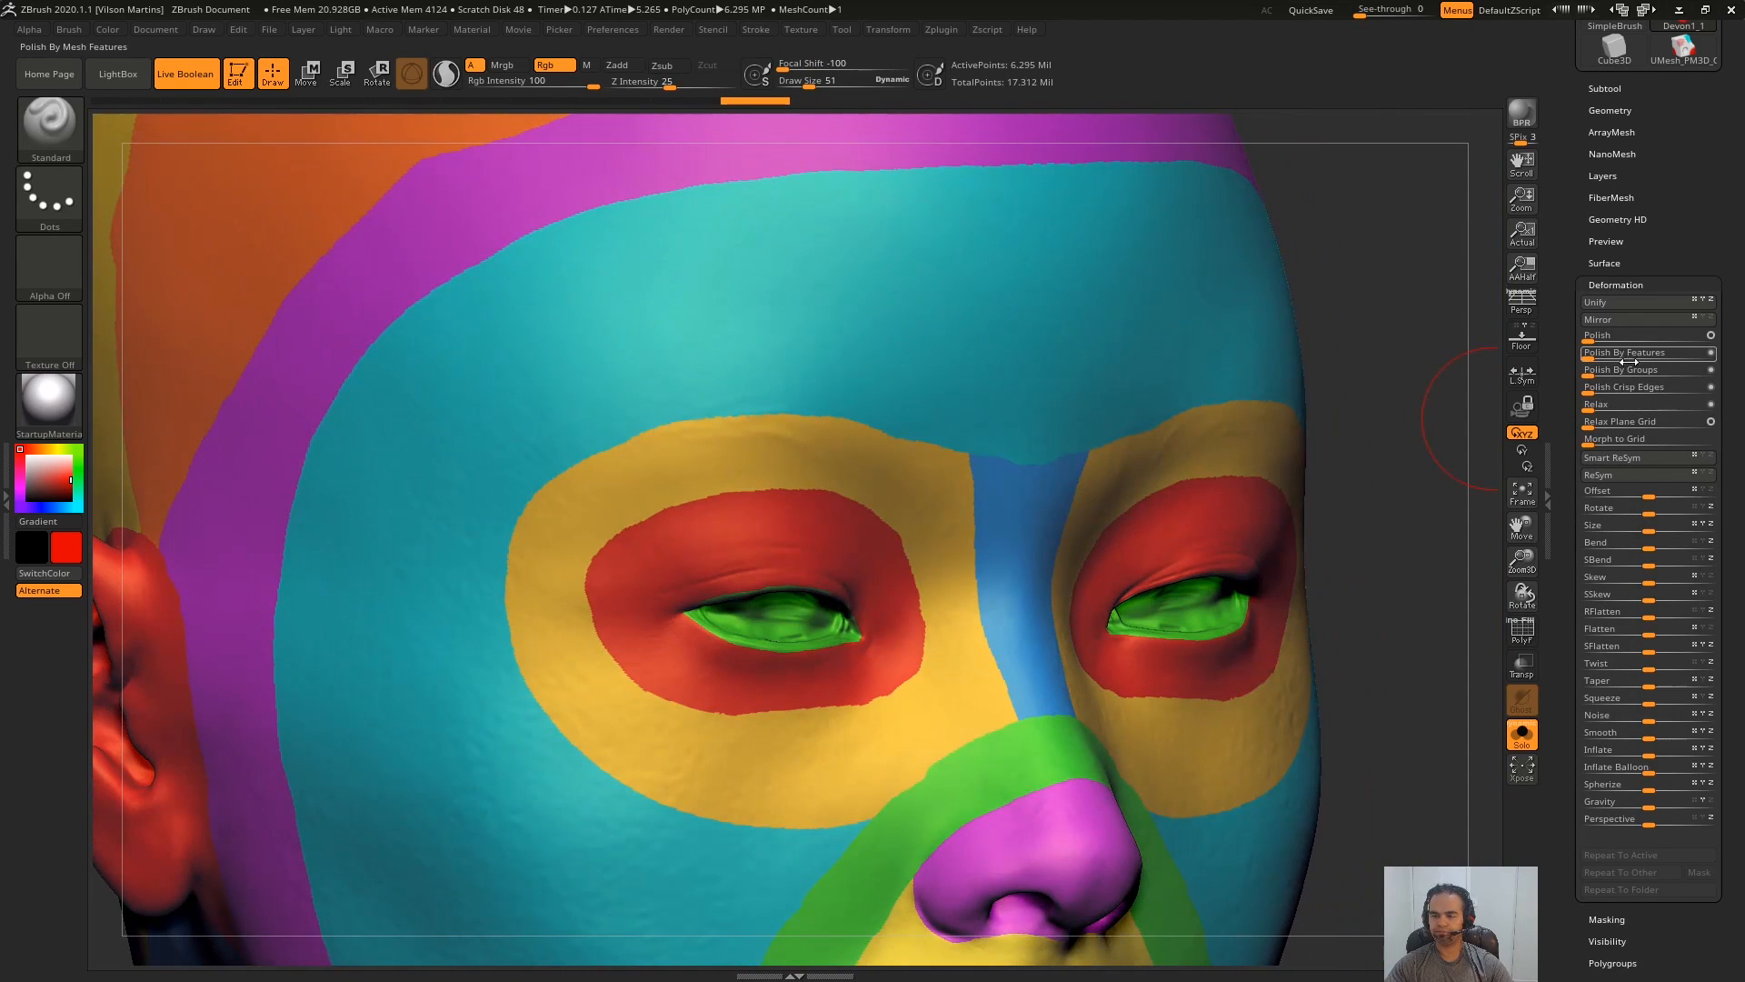
drag(1597, 357, 1614, 357)
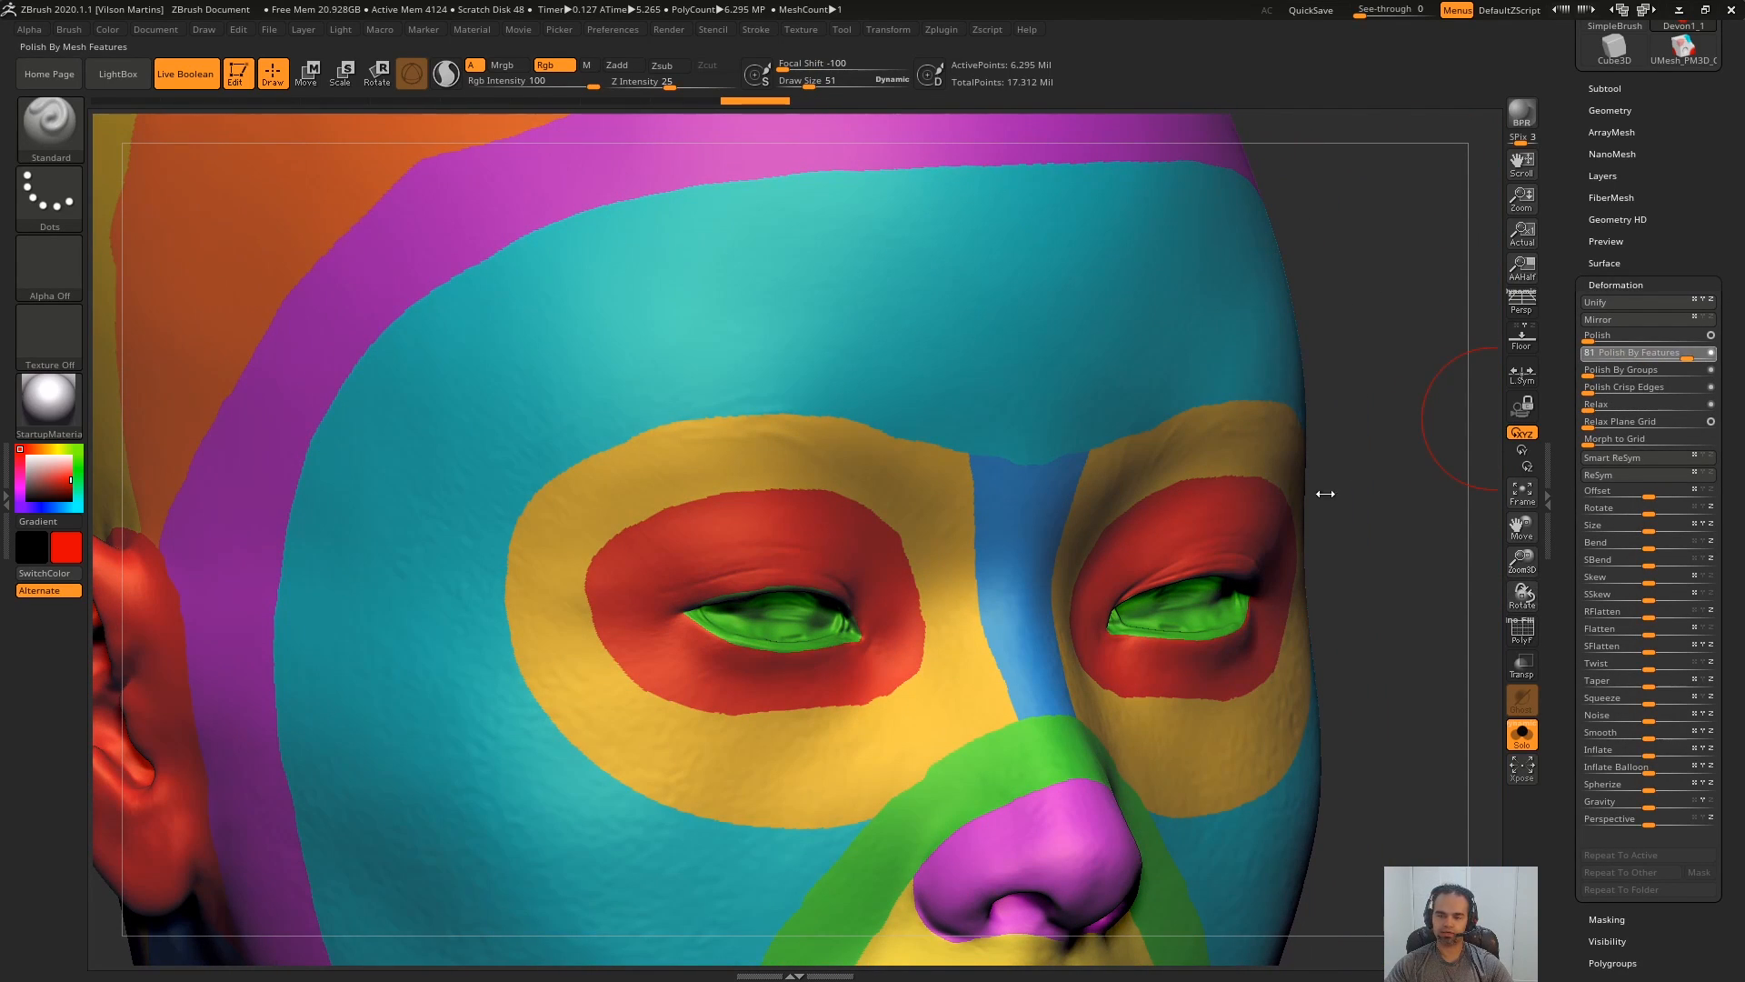
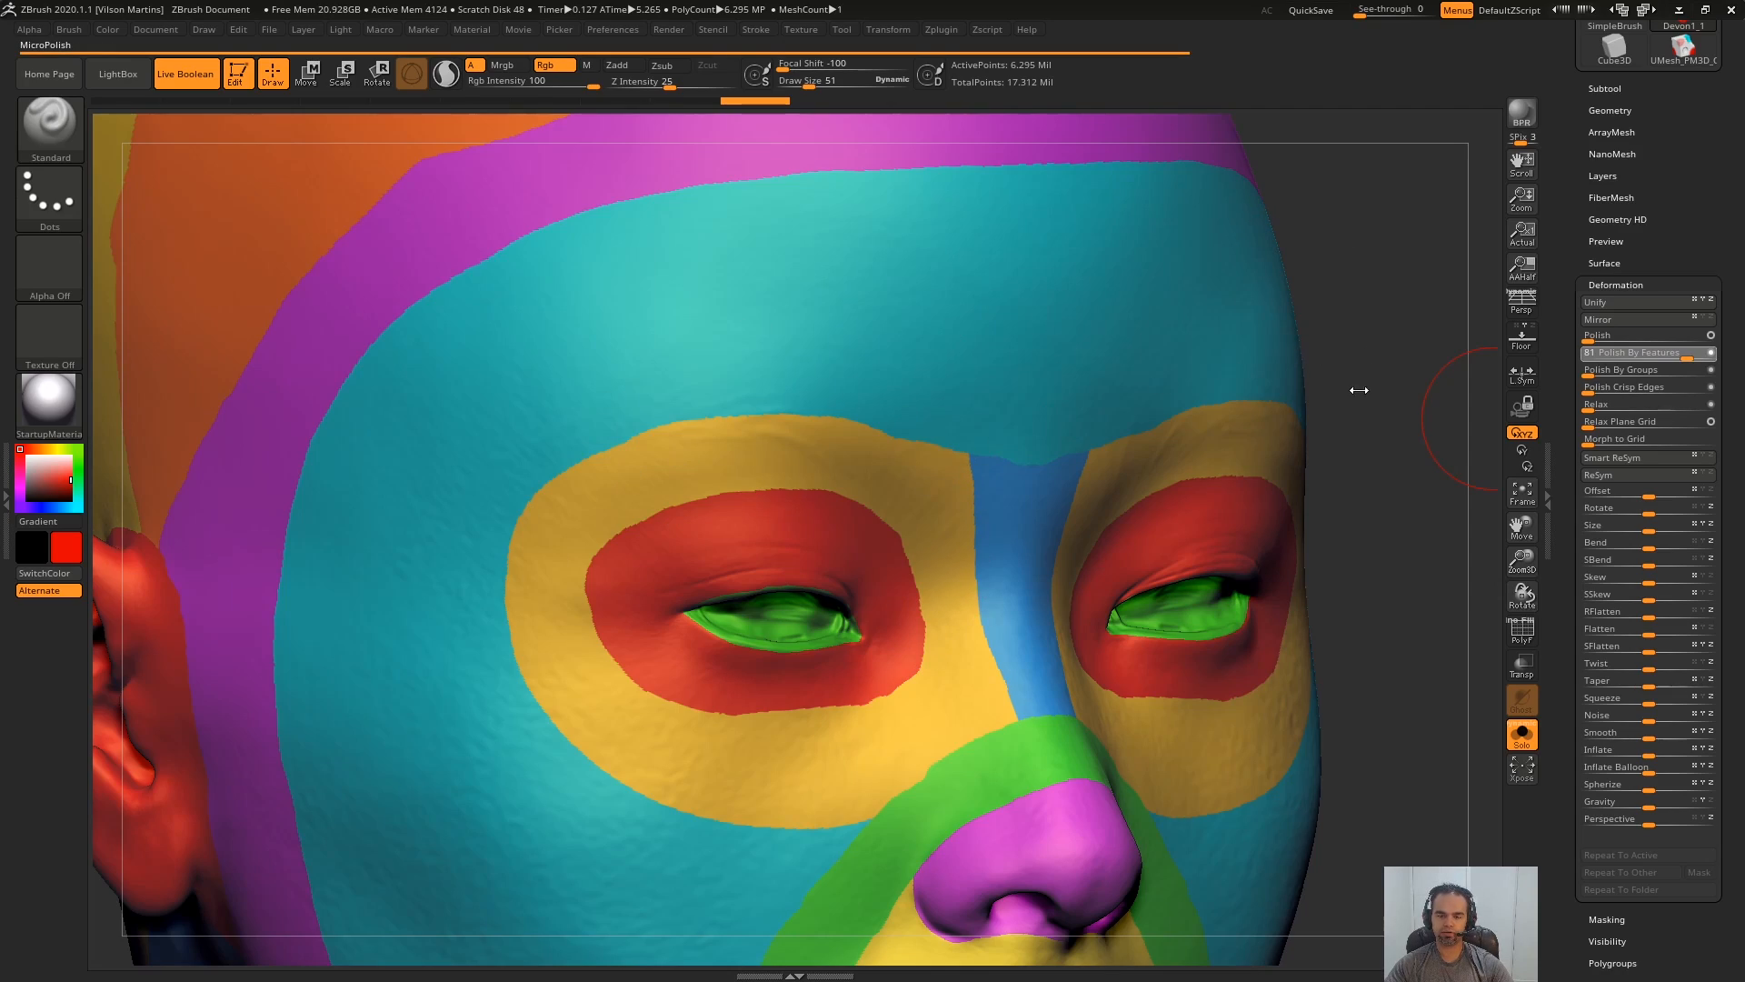
- Show the polyframe and examine the wireframe up close along the border between the brow and forehead polygroups
key(shift+f)
ctrl+right_drag(987, 546, 990, 754)
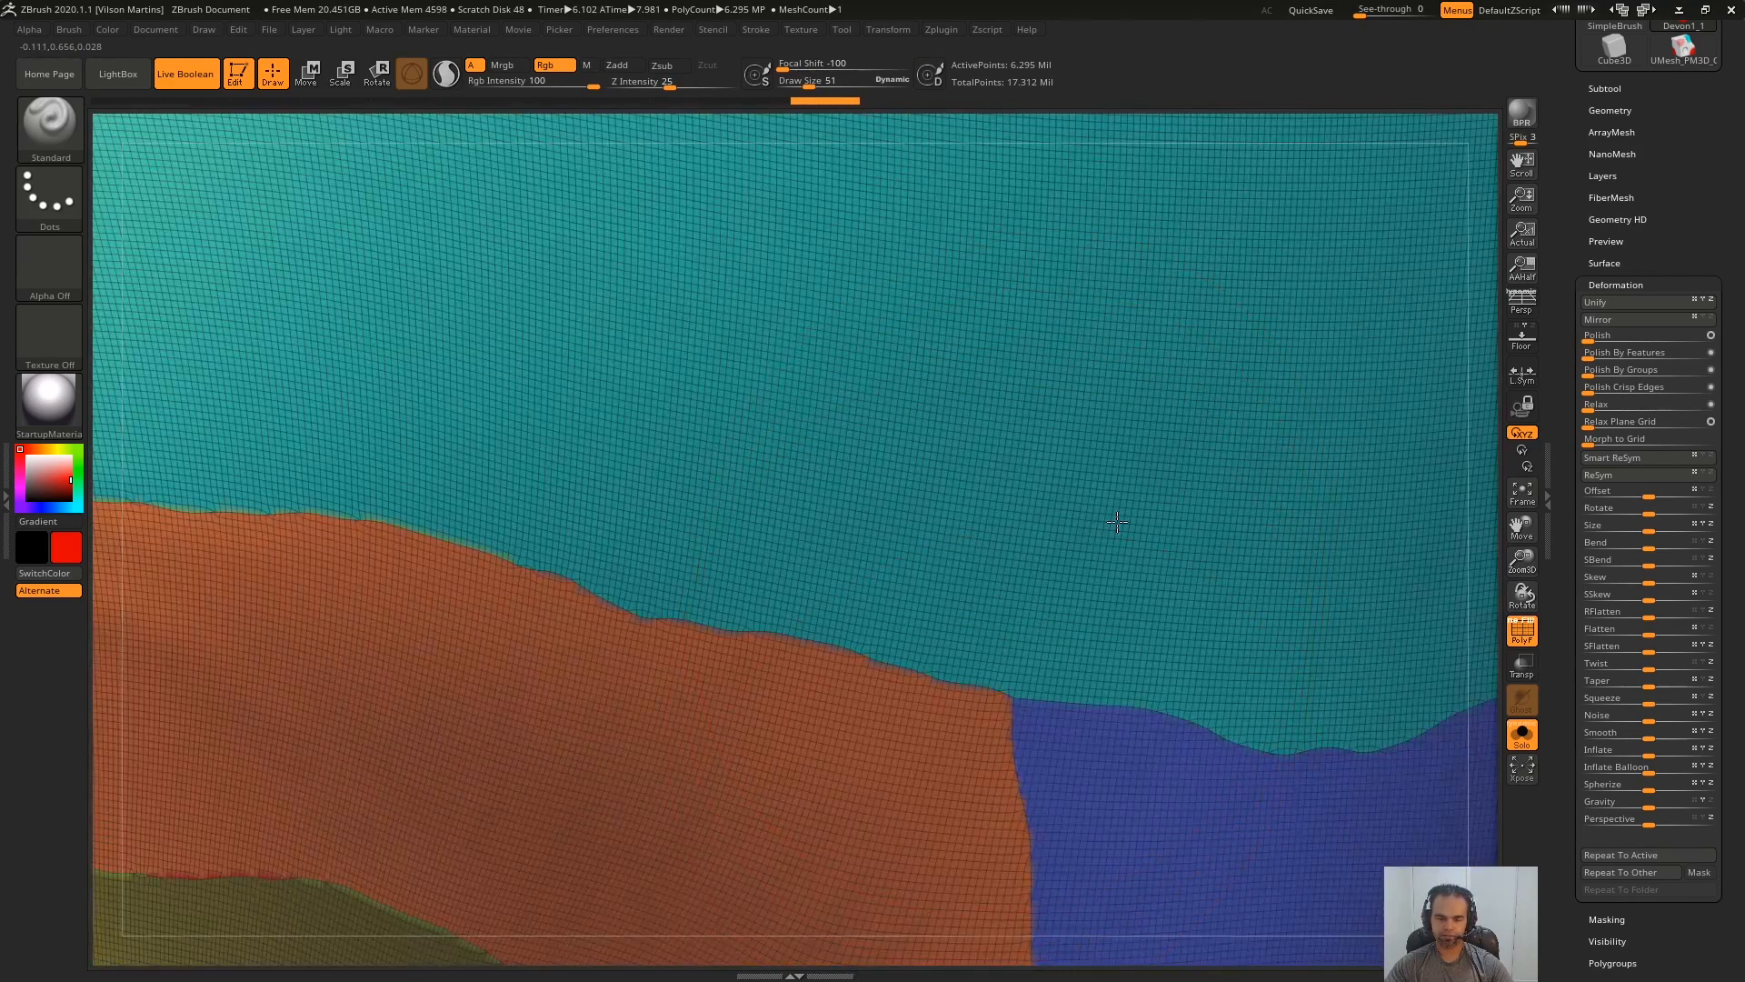
mouse_move(1117, 522)
alt+right_down()
mouse_move(1005, 585)
mouse_move(986, 479)
mouse_move(937, 681)
alt+right_up()
key(bracketleft)
key(bracketleft)
key(bracketleft)
key(bracketleft)
key(bracketleft)
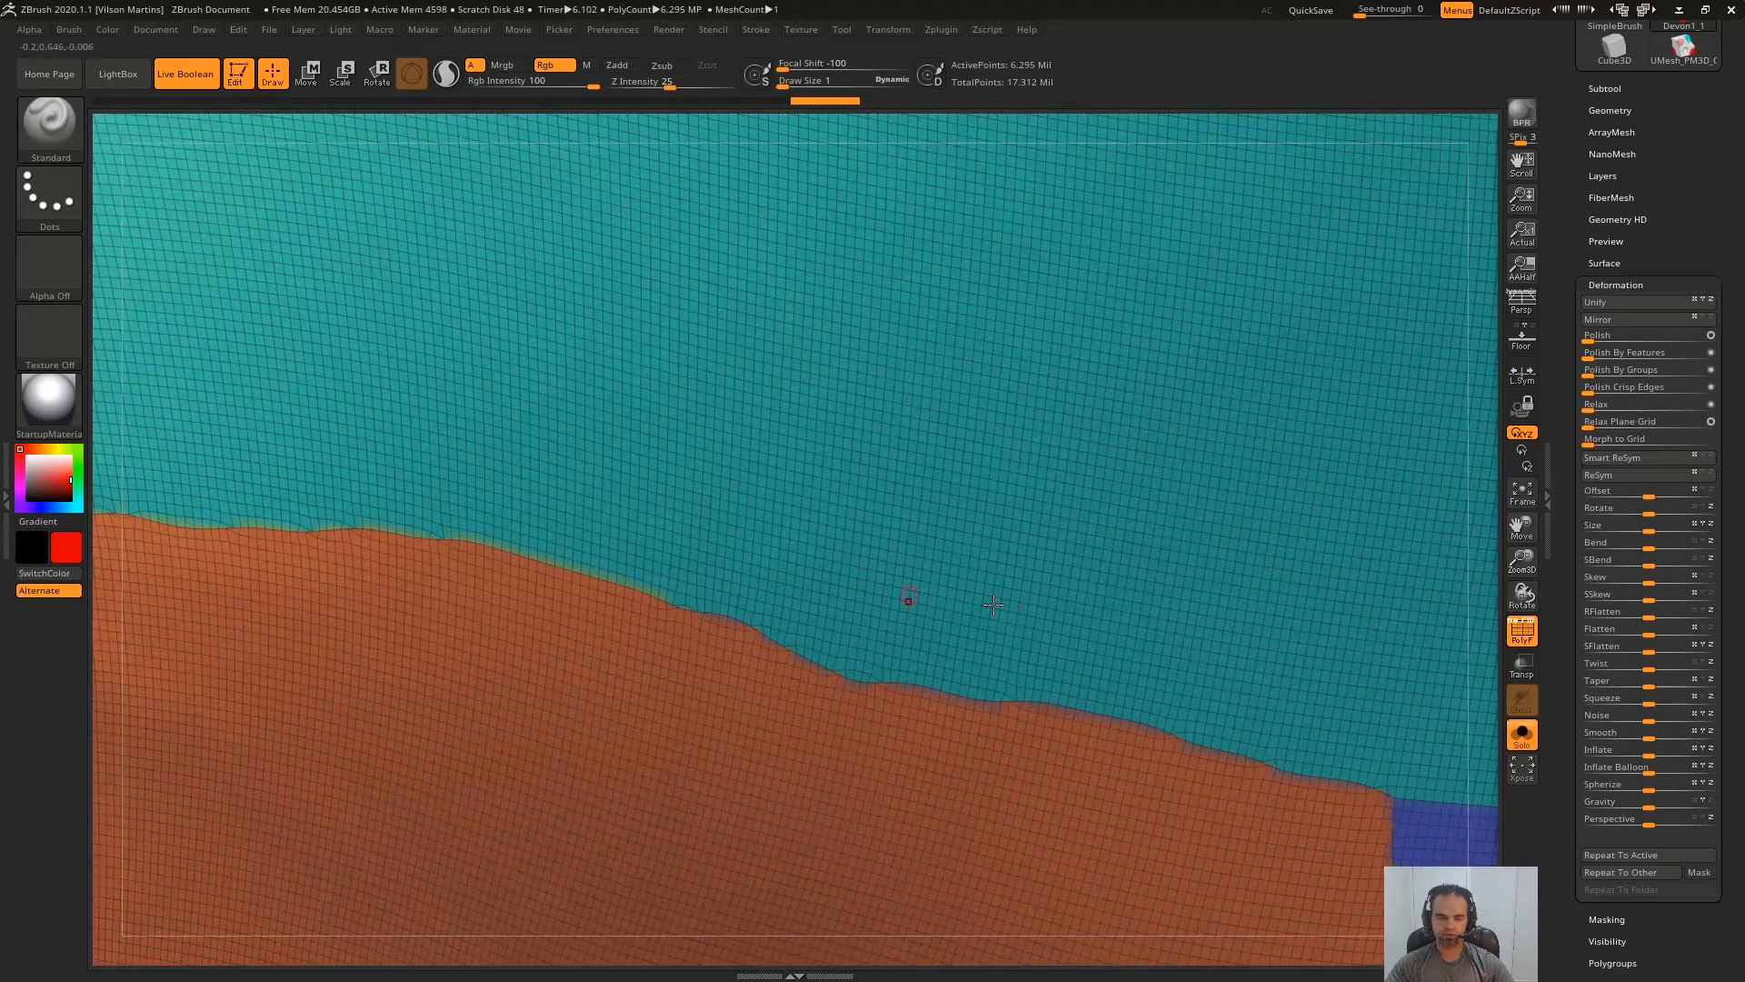
ctrl+right_drag(783, 568, 1271, 309)
- Hide the polyframe and set up ZRemesher with KeepGroups enabled and a target polygons count of 100
key(shift+f)
shift+right_drag(1271, 310, 1191, 314)
click(1609, 111)
right_drag(1272, 429, 1489, 431)
ctrl+right_drag(1388, 489, 1385, 591)
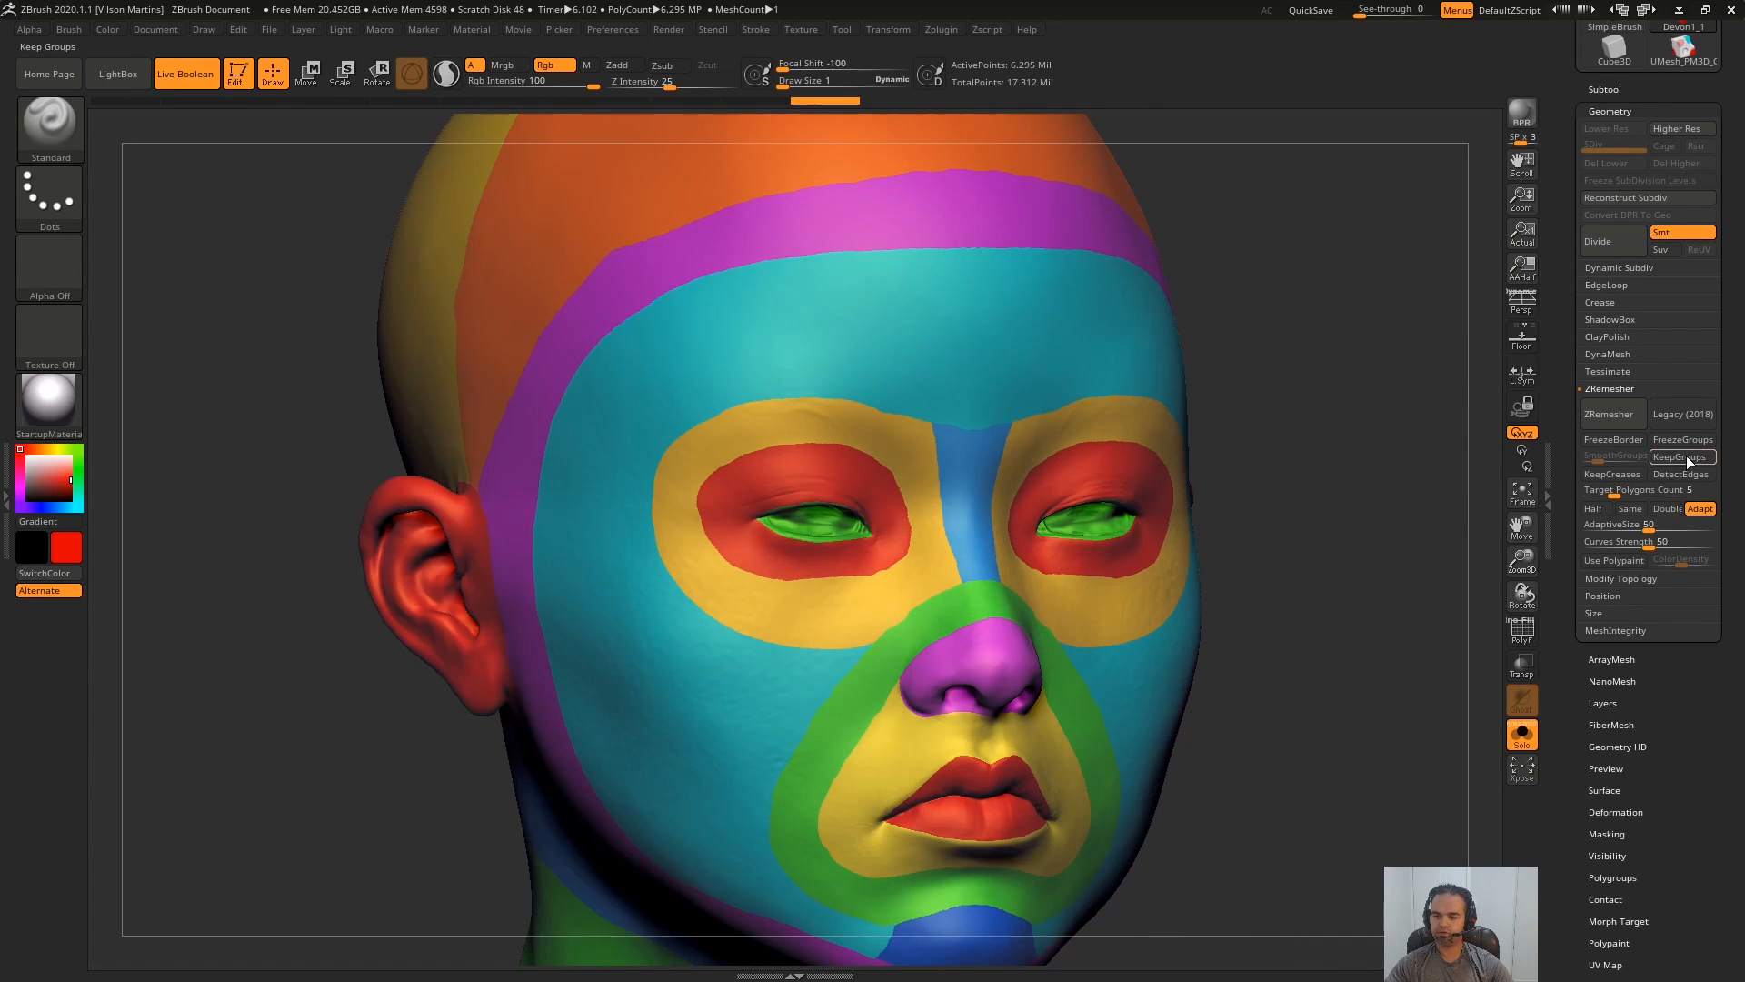
drag(1437, 547, 1368, 551)
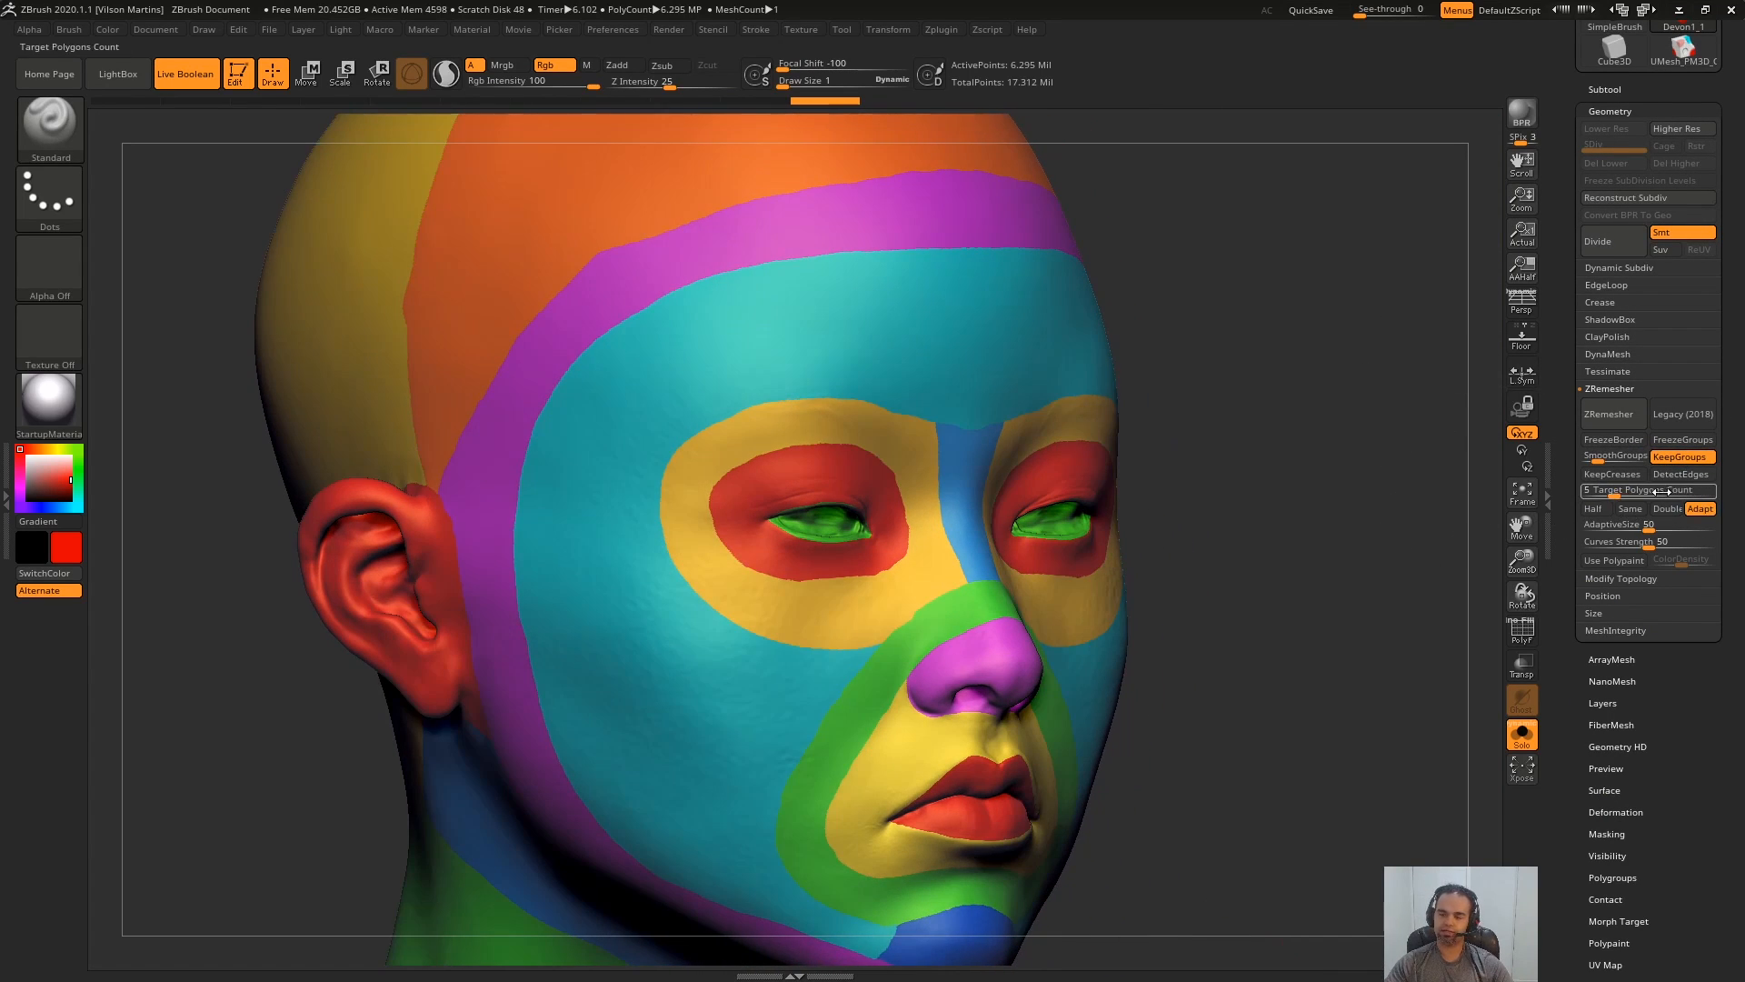
drag(1703, 481, 1714, 489)
- Lower ZRemesher's target polygons count to 1
drag(1378, 581, 1074, 397)
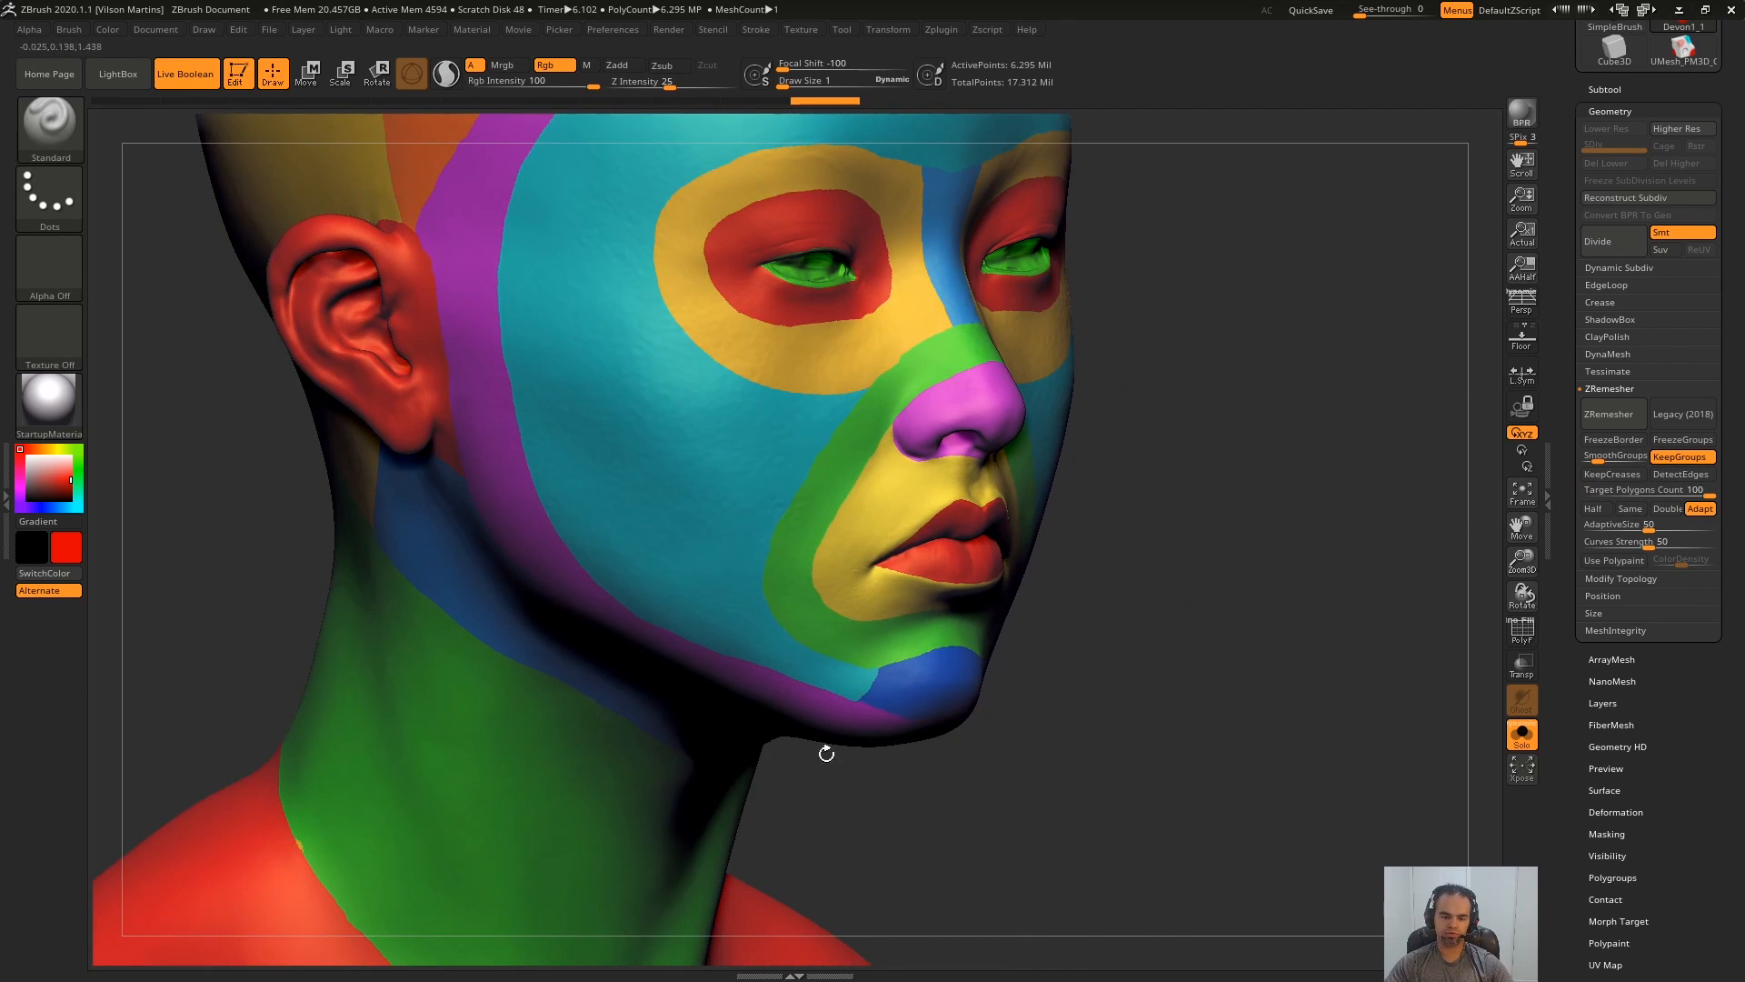
drag(1182, 418, 1300, 546)
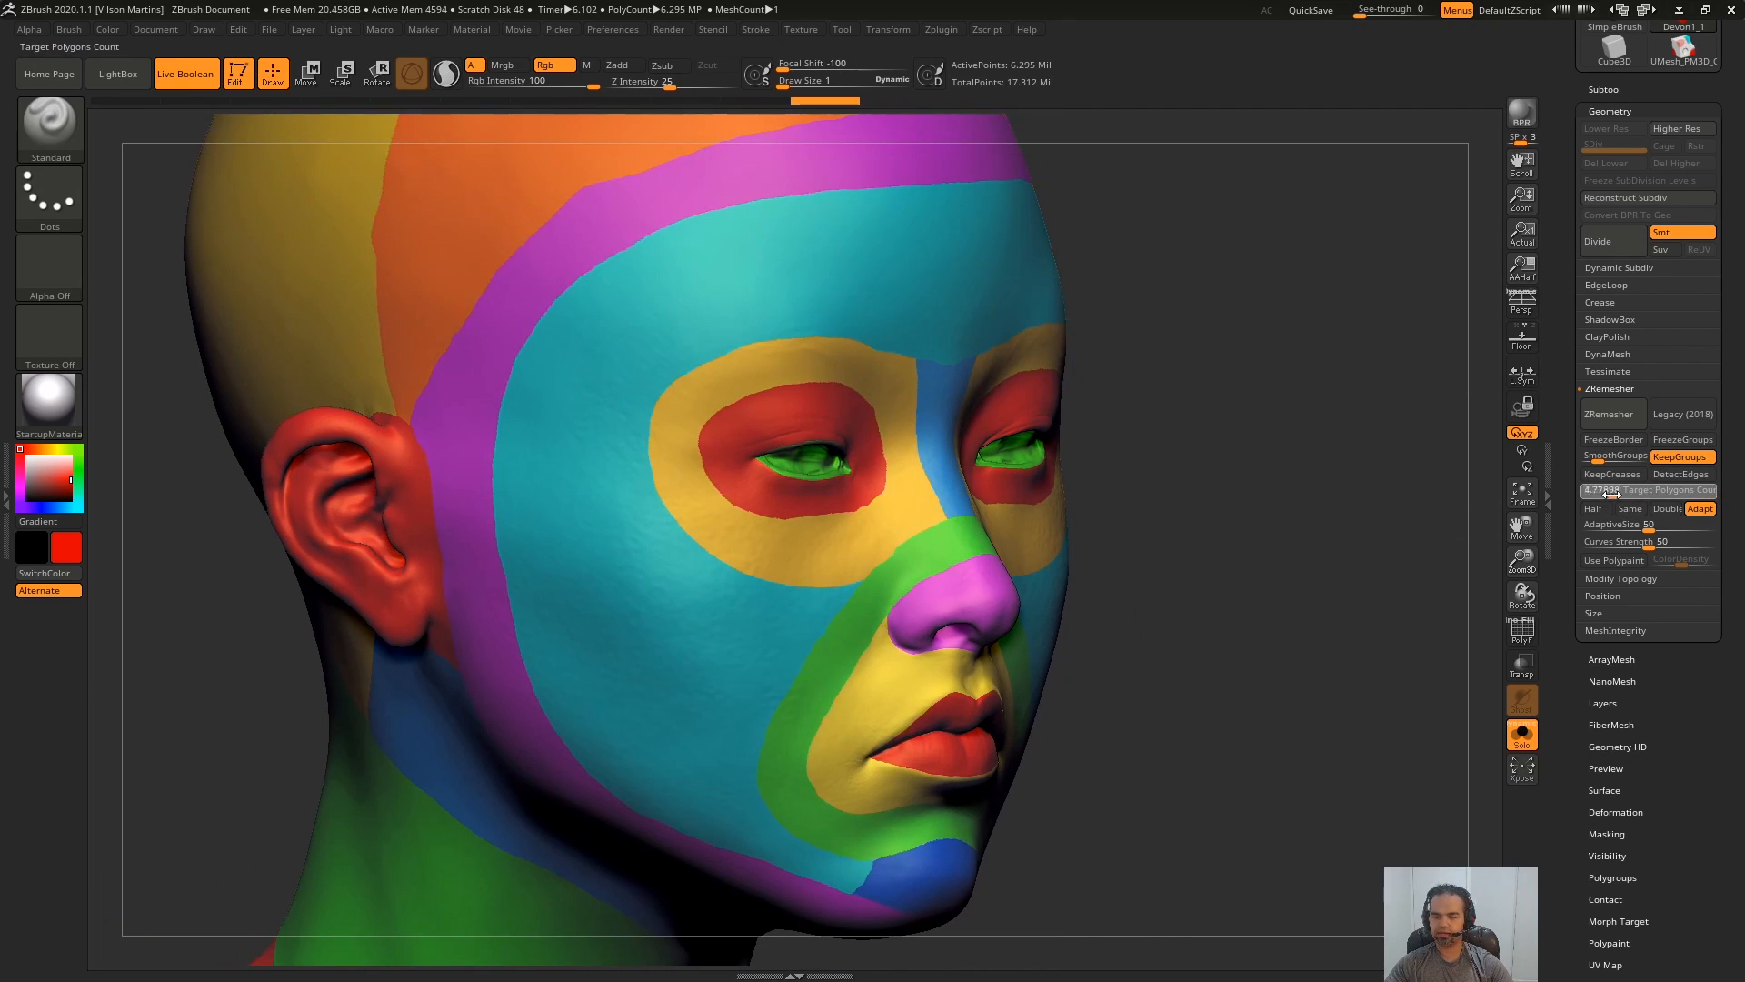
text(1)
key(Return)
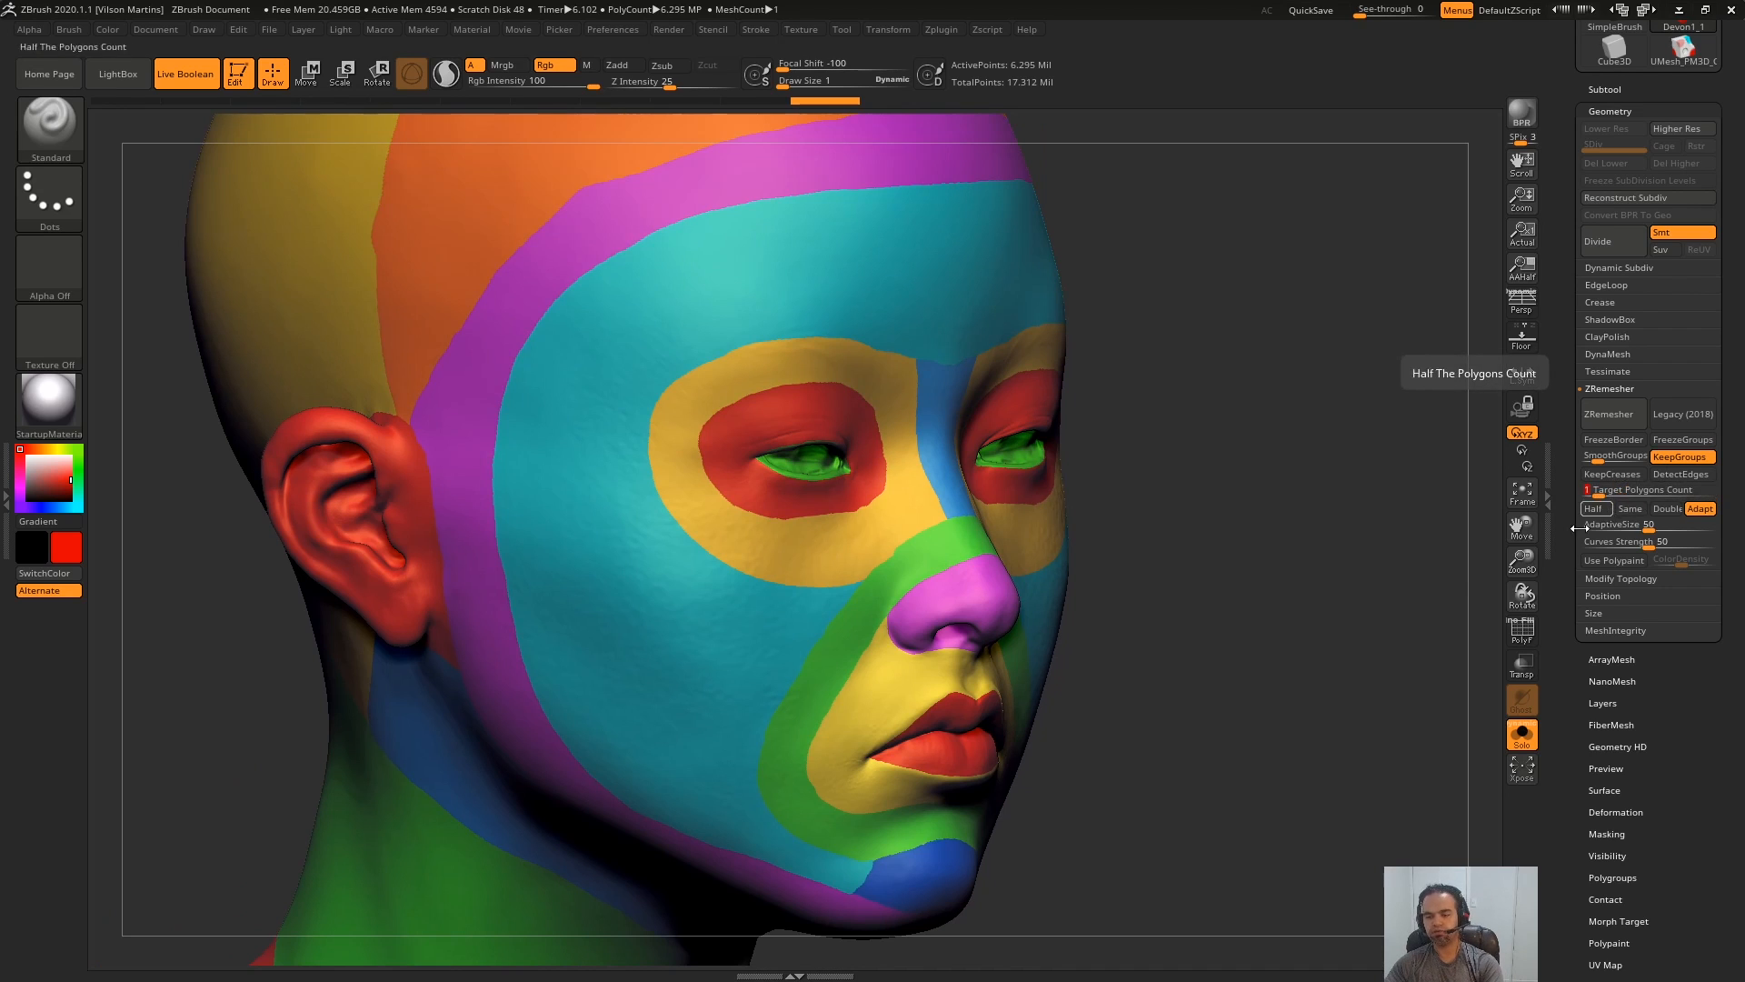
- Sketch a temporary red box annotation over the nose bridge between the eyes and dismiss it
drag(1222, 428, 977, 487)
ctrl+right_drag(1000, 364, 1020, 745)
alt+right_drag(1041, 409, 1105, 479)
key(Print)
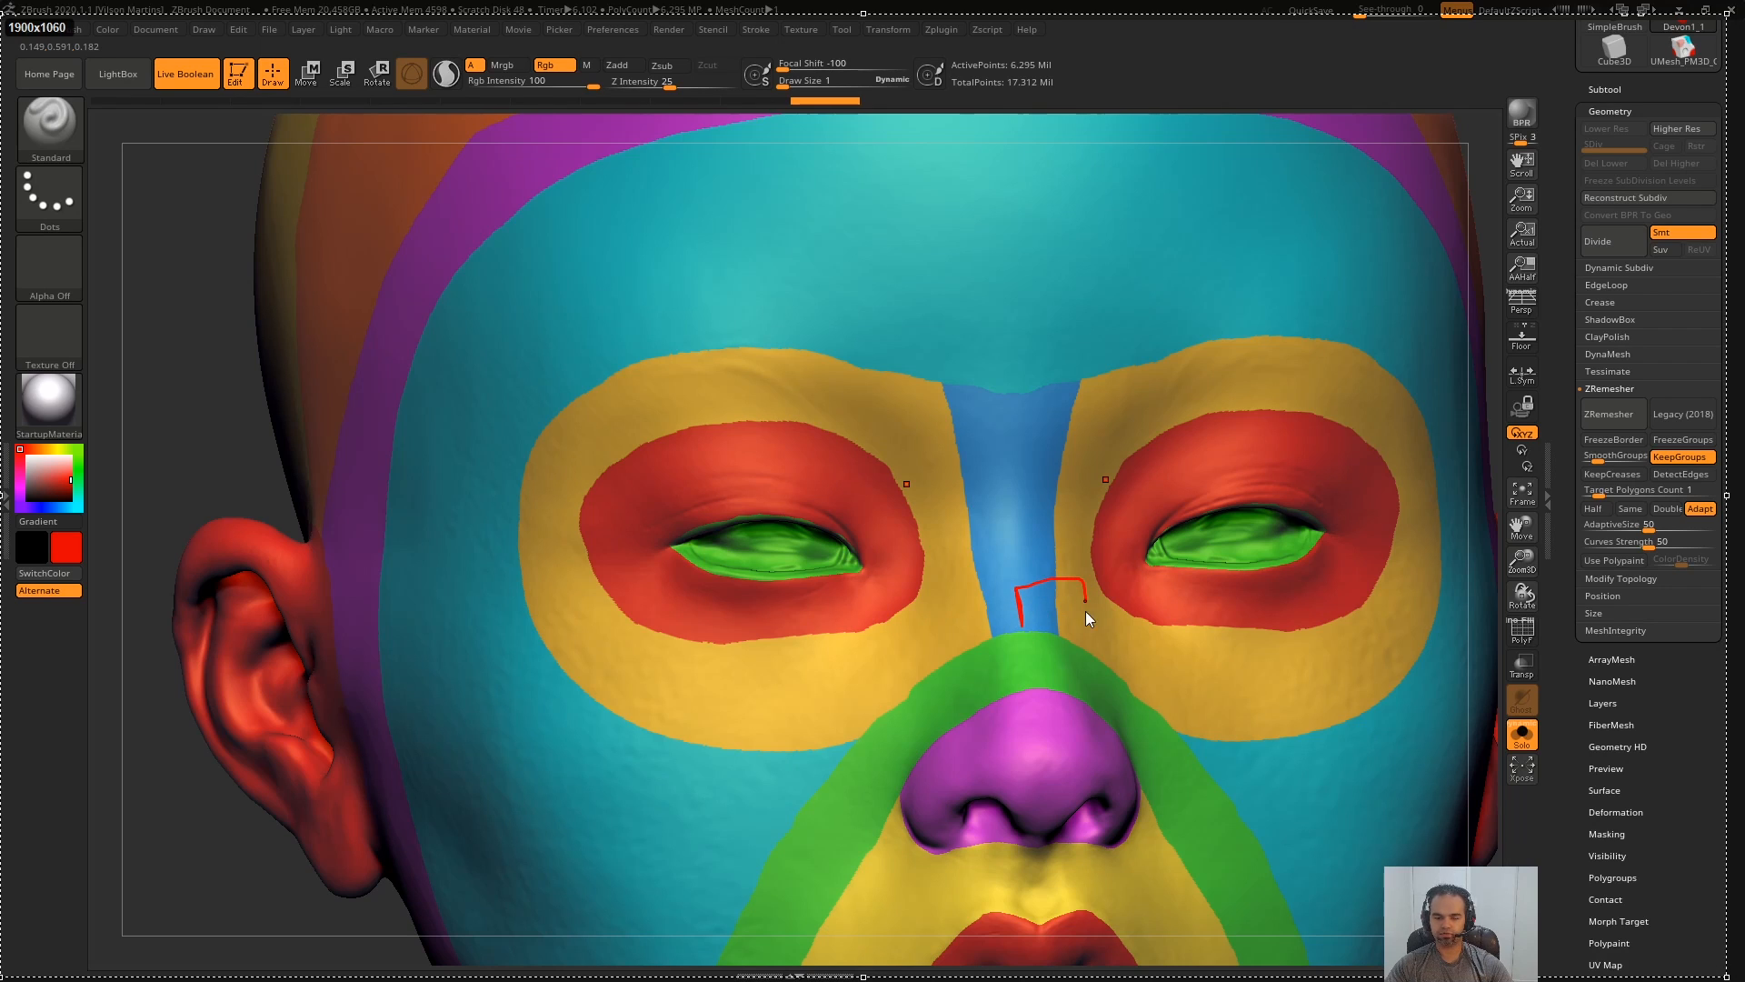
mouse_move(1085, 611)
mouse_down()
mouse_move(1024, 632)
mouse_move(1054, 520)
mouse_move(1065, 577)
mouse_up()
key(Escape)
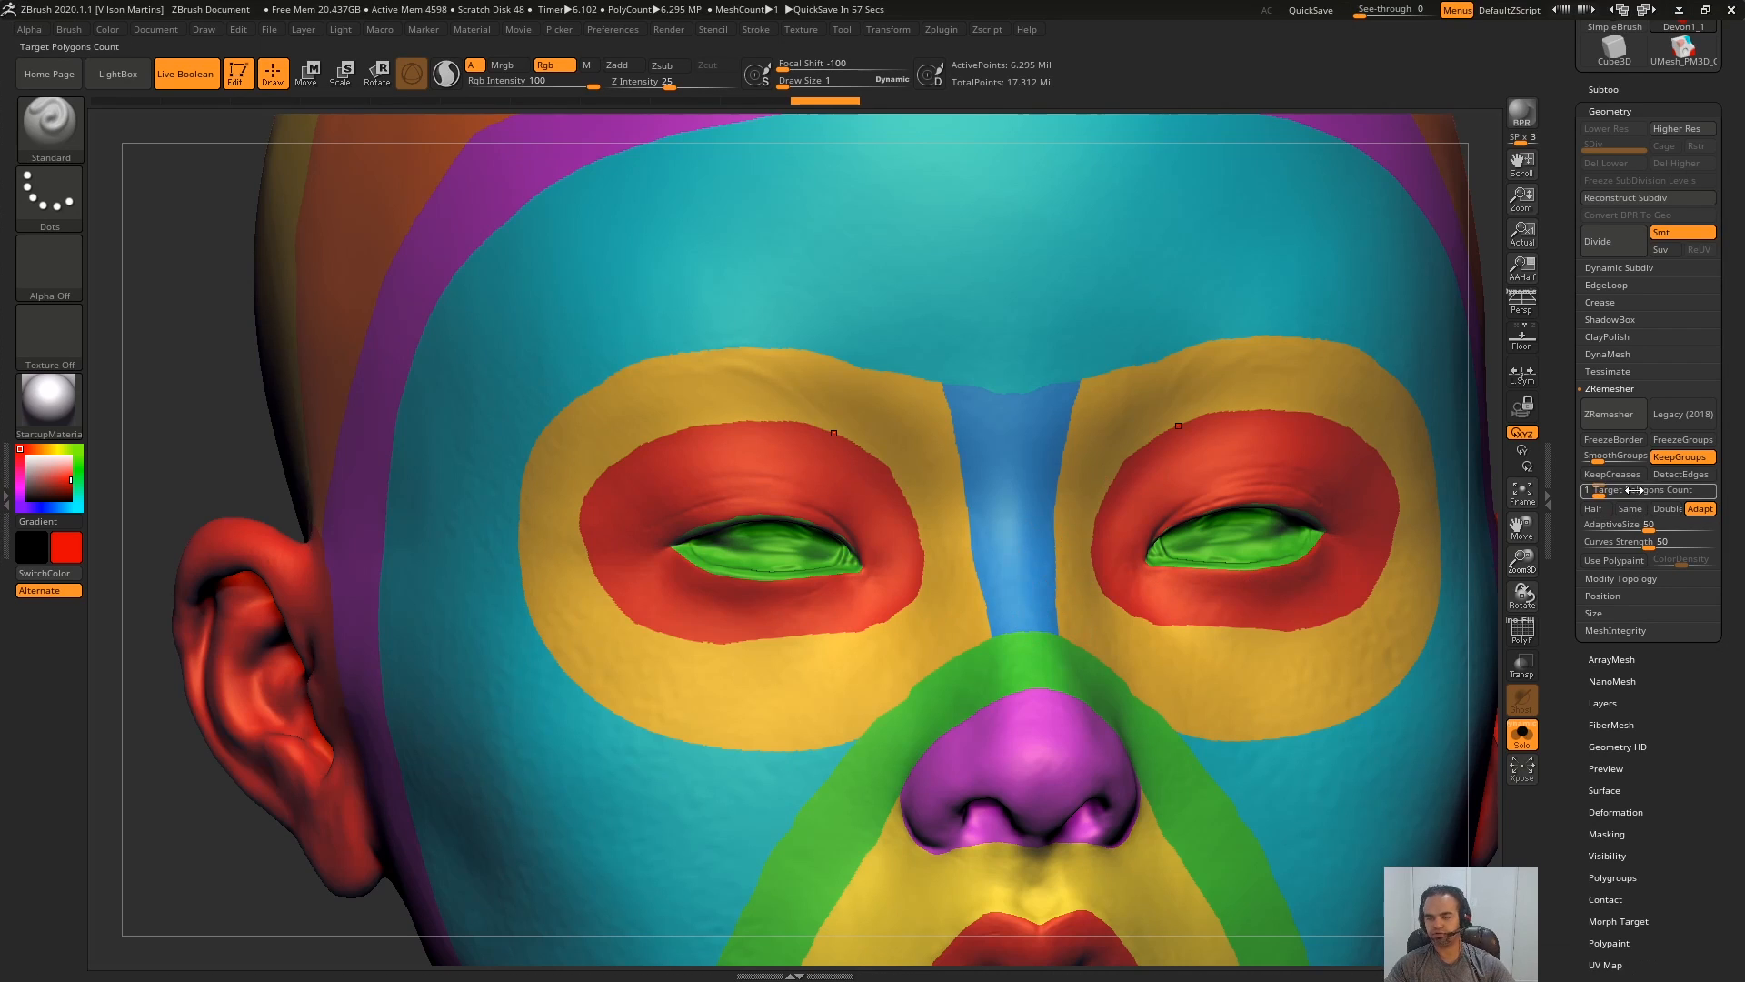
- Set the target polygons count to 100 and remesh the head with ZRemesher, keeping the polygroups
right_drag(1382, 565, 1491, 538)
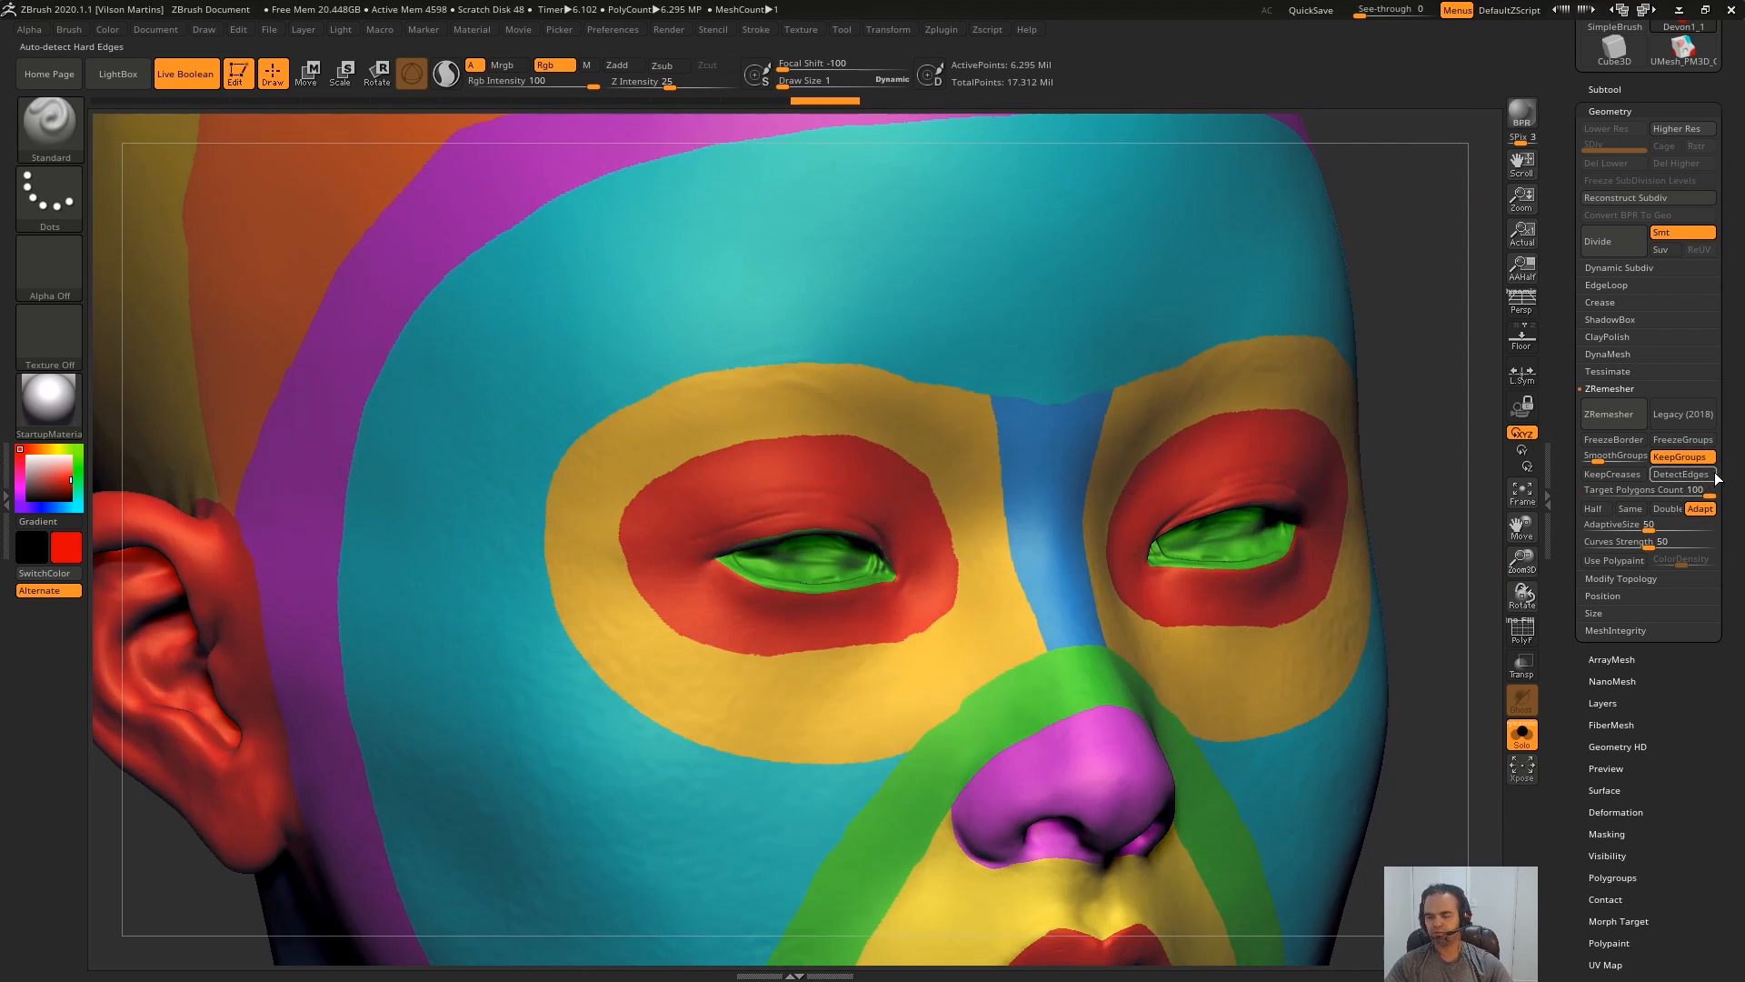
drag(1447, 458, 1509, 428)
key(shift+f)
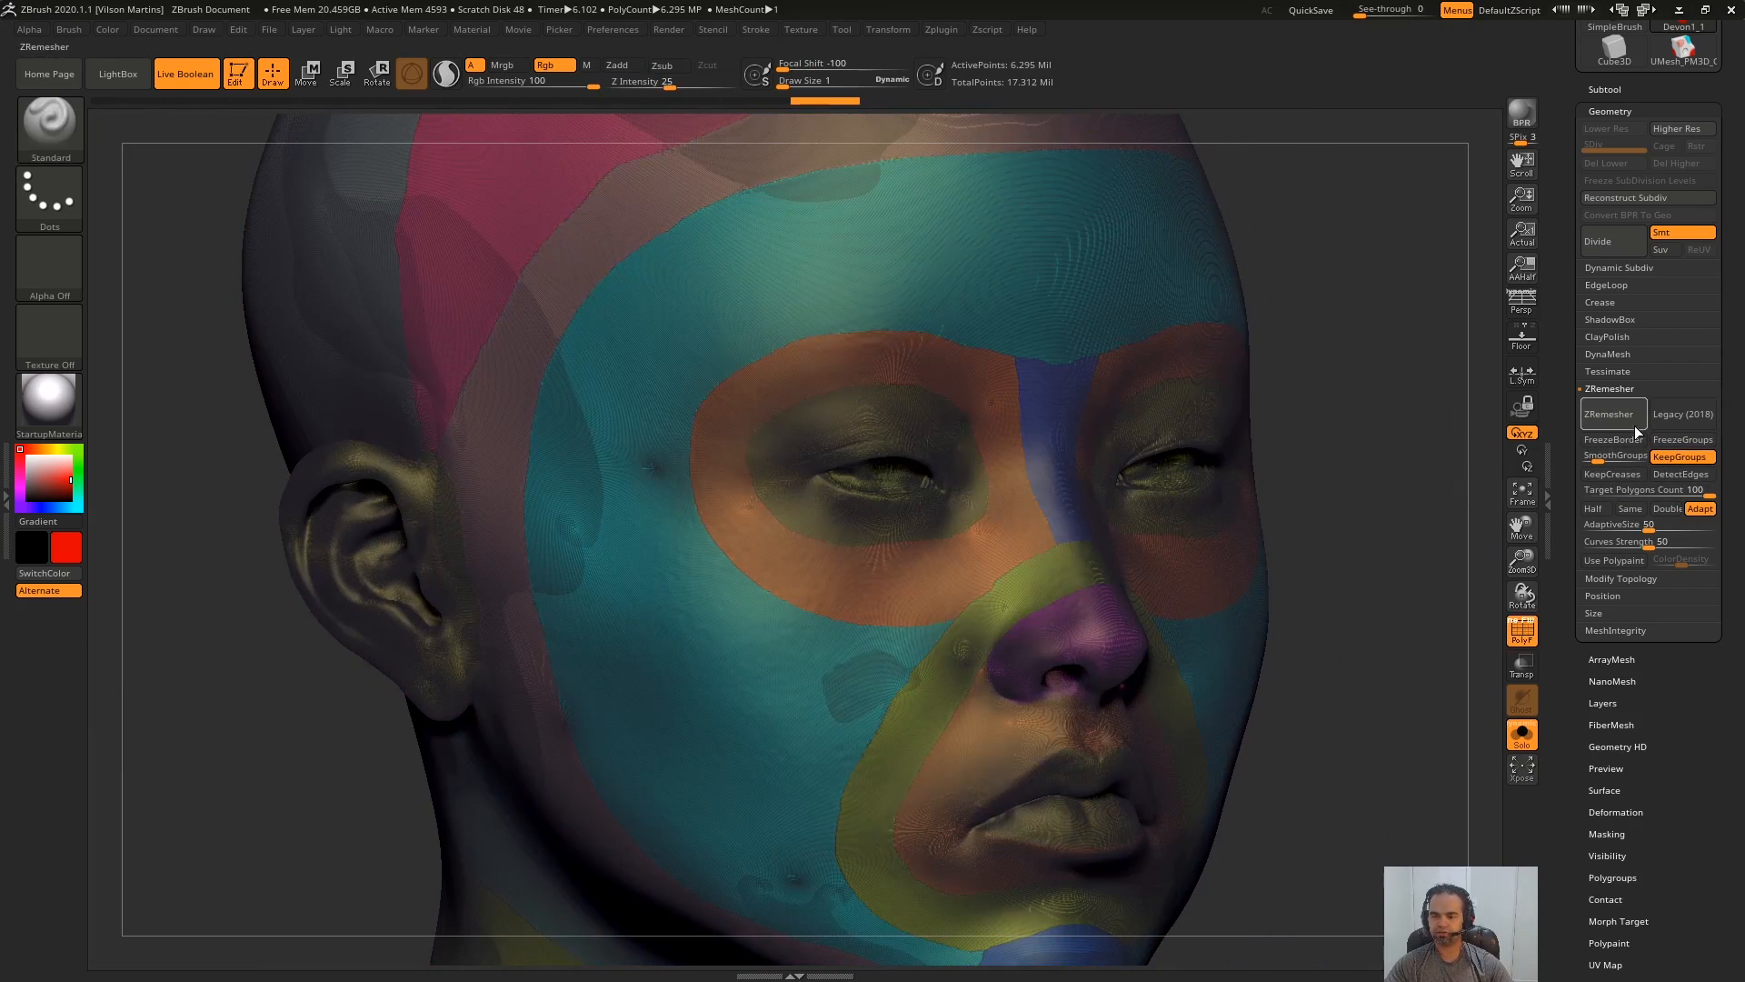
click(1613, 415)
- Smooth the polygroup borders of the remeshed head with the Polish By Features deformation
right_drag(909, 546, 824, 398)
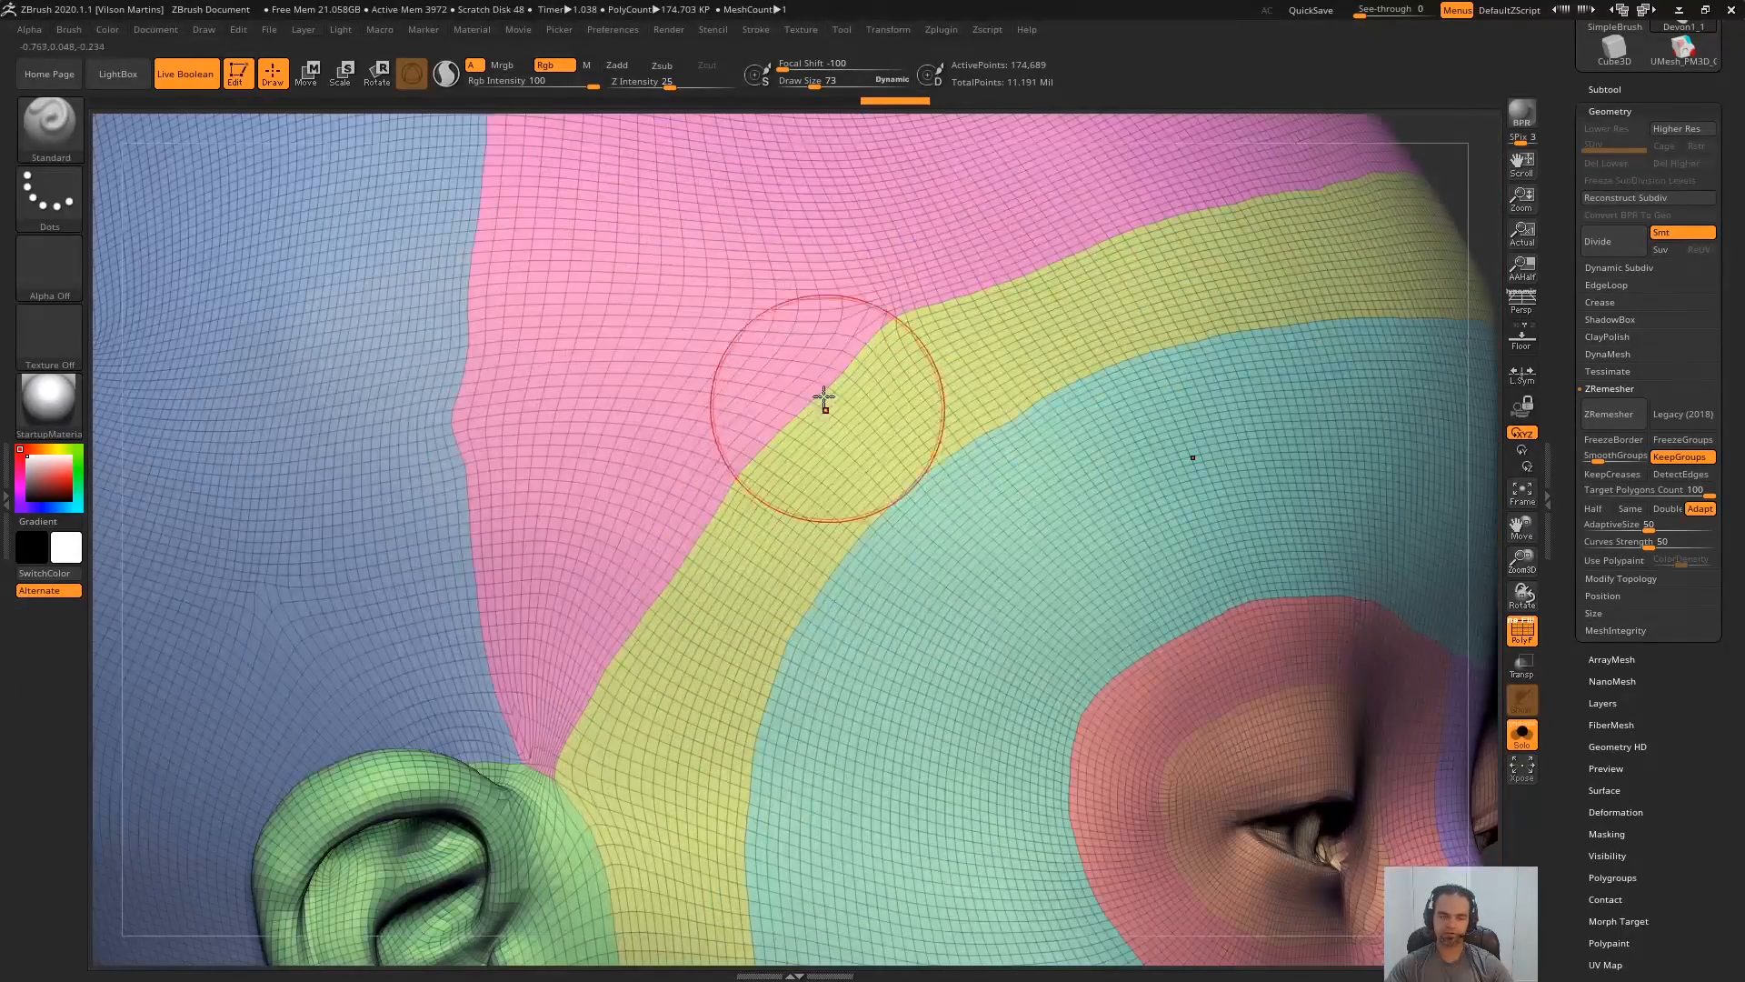
right_drag(1122, 330, 998, 465)
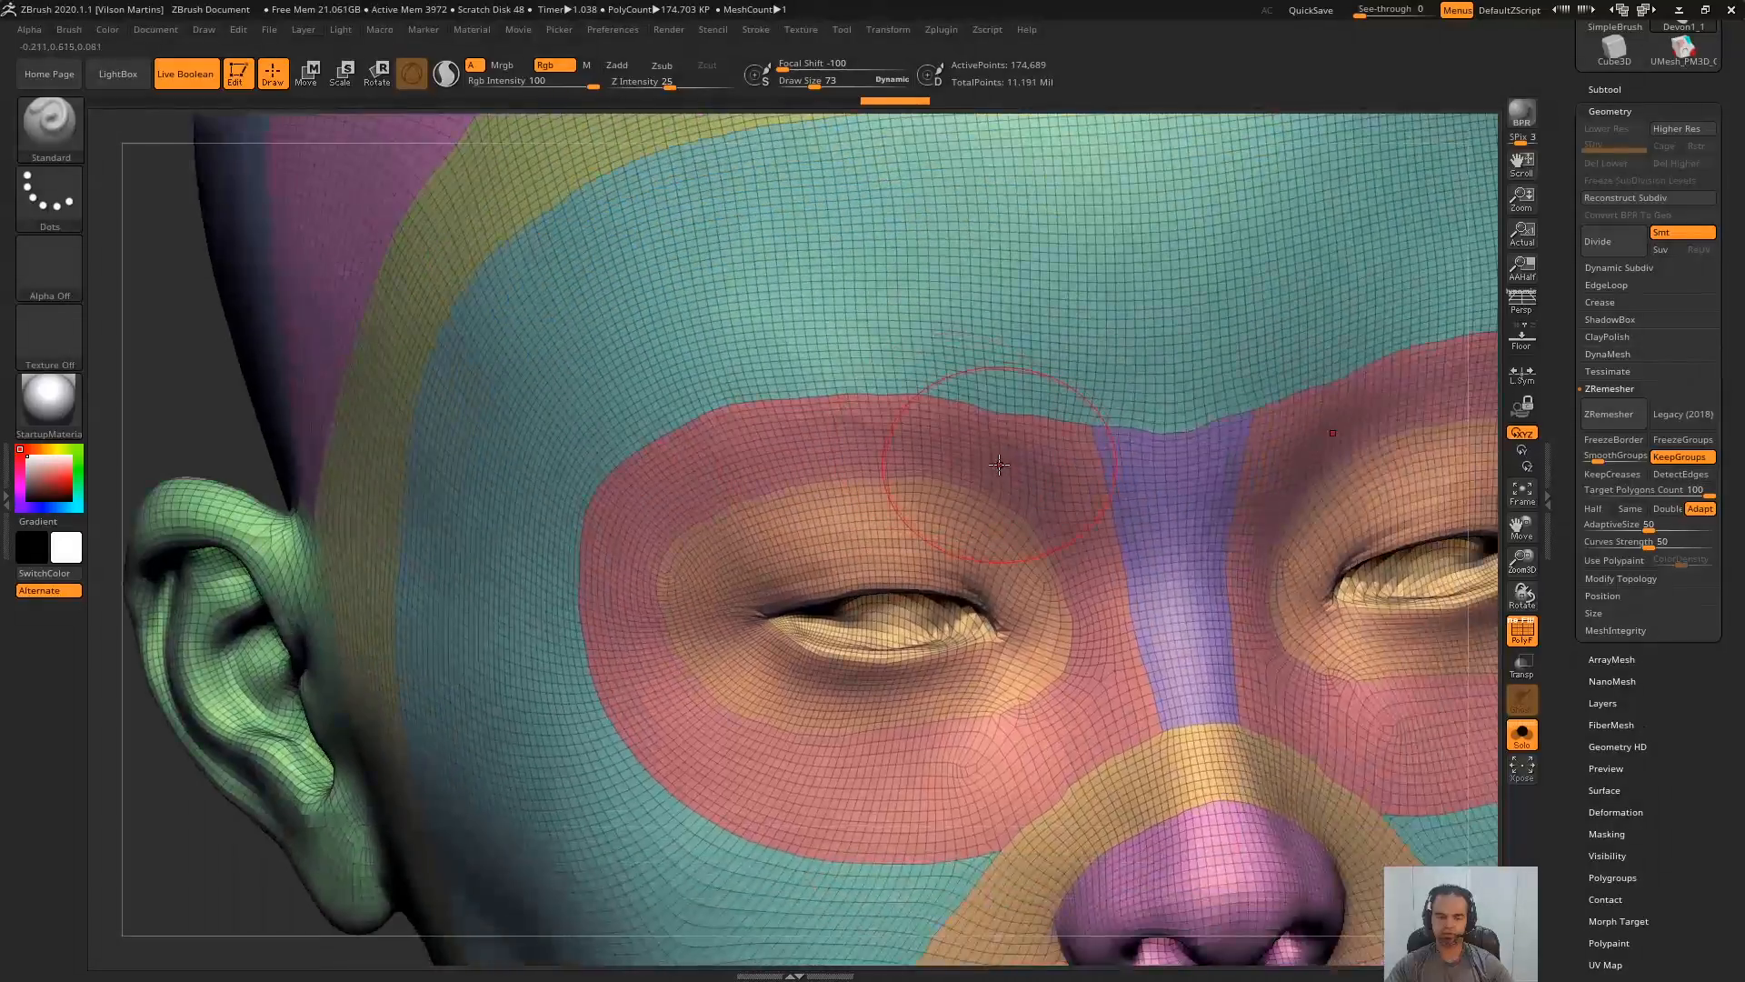
mouse_move(1272, 474)
alt+right_down()
mouse_move(1161, 438)
mouse_move(1147, 500)
alt+right_up()
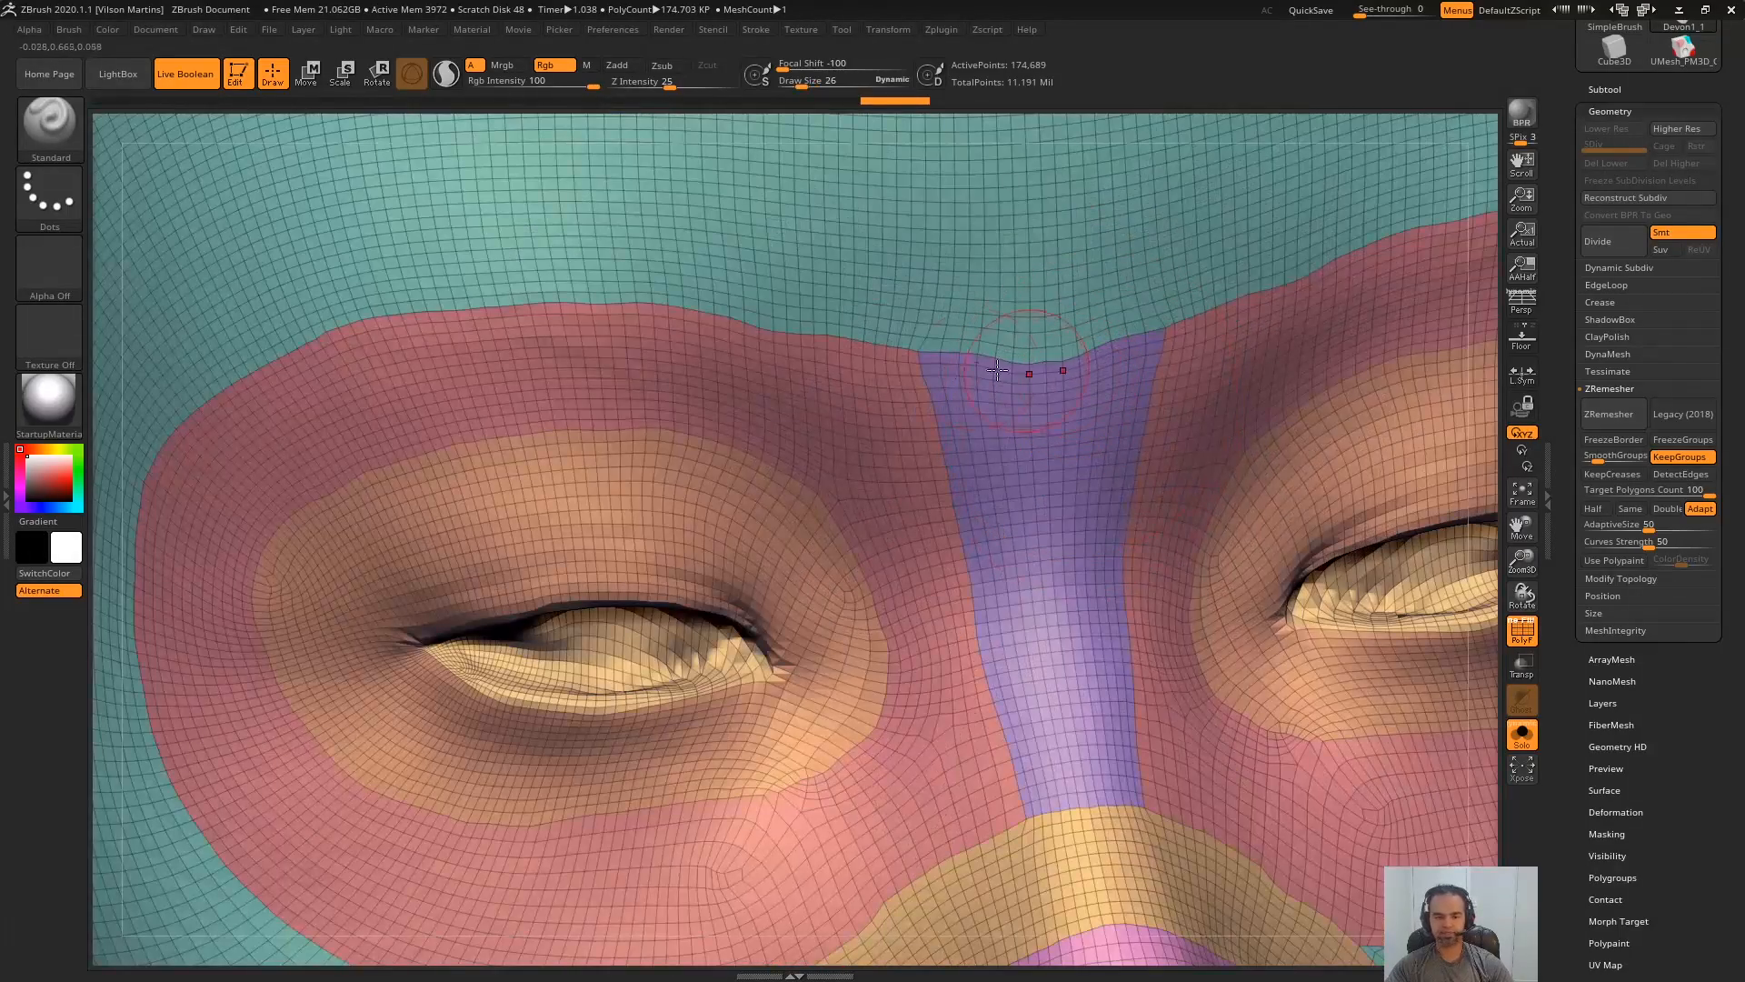
right_drag(1087, 442, 875, 481)
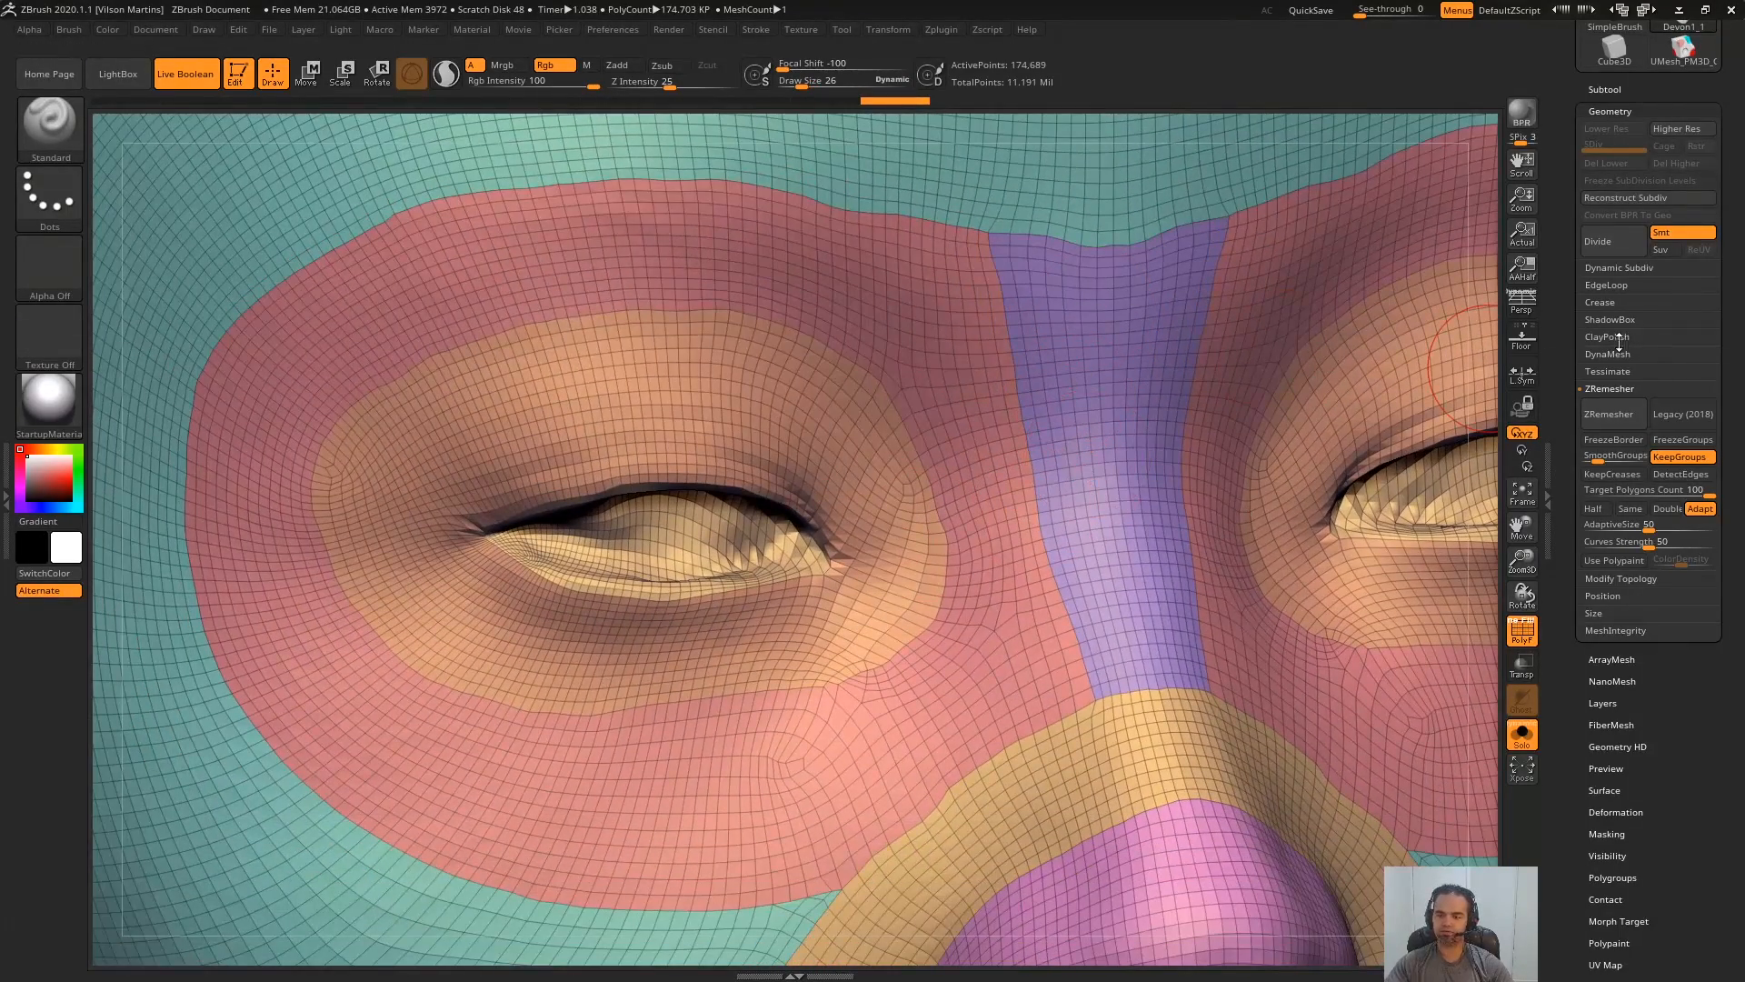
click(1647, 388)
click(1680, 631)
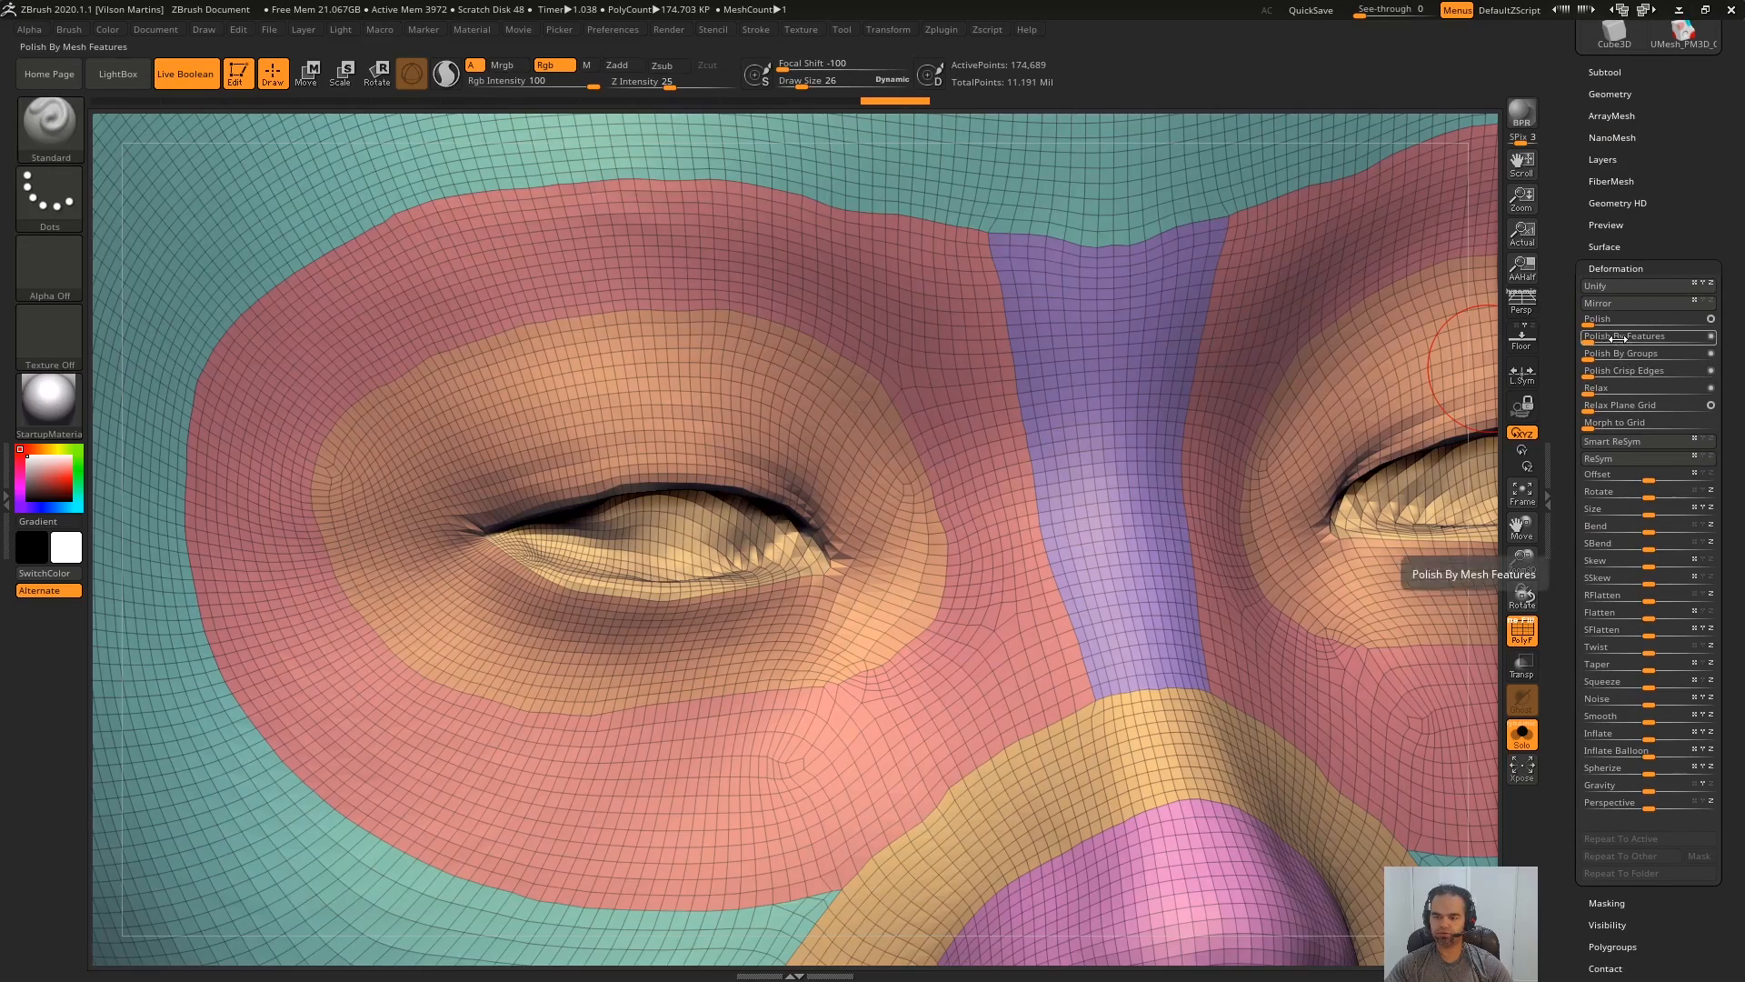
drag(1618, 338, 1649, 338)
ctrl+right_drag(1091, 491, 1003, 380)
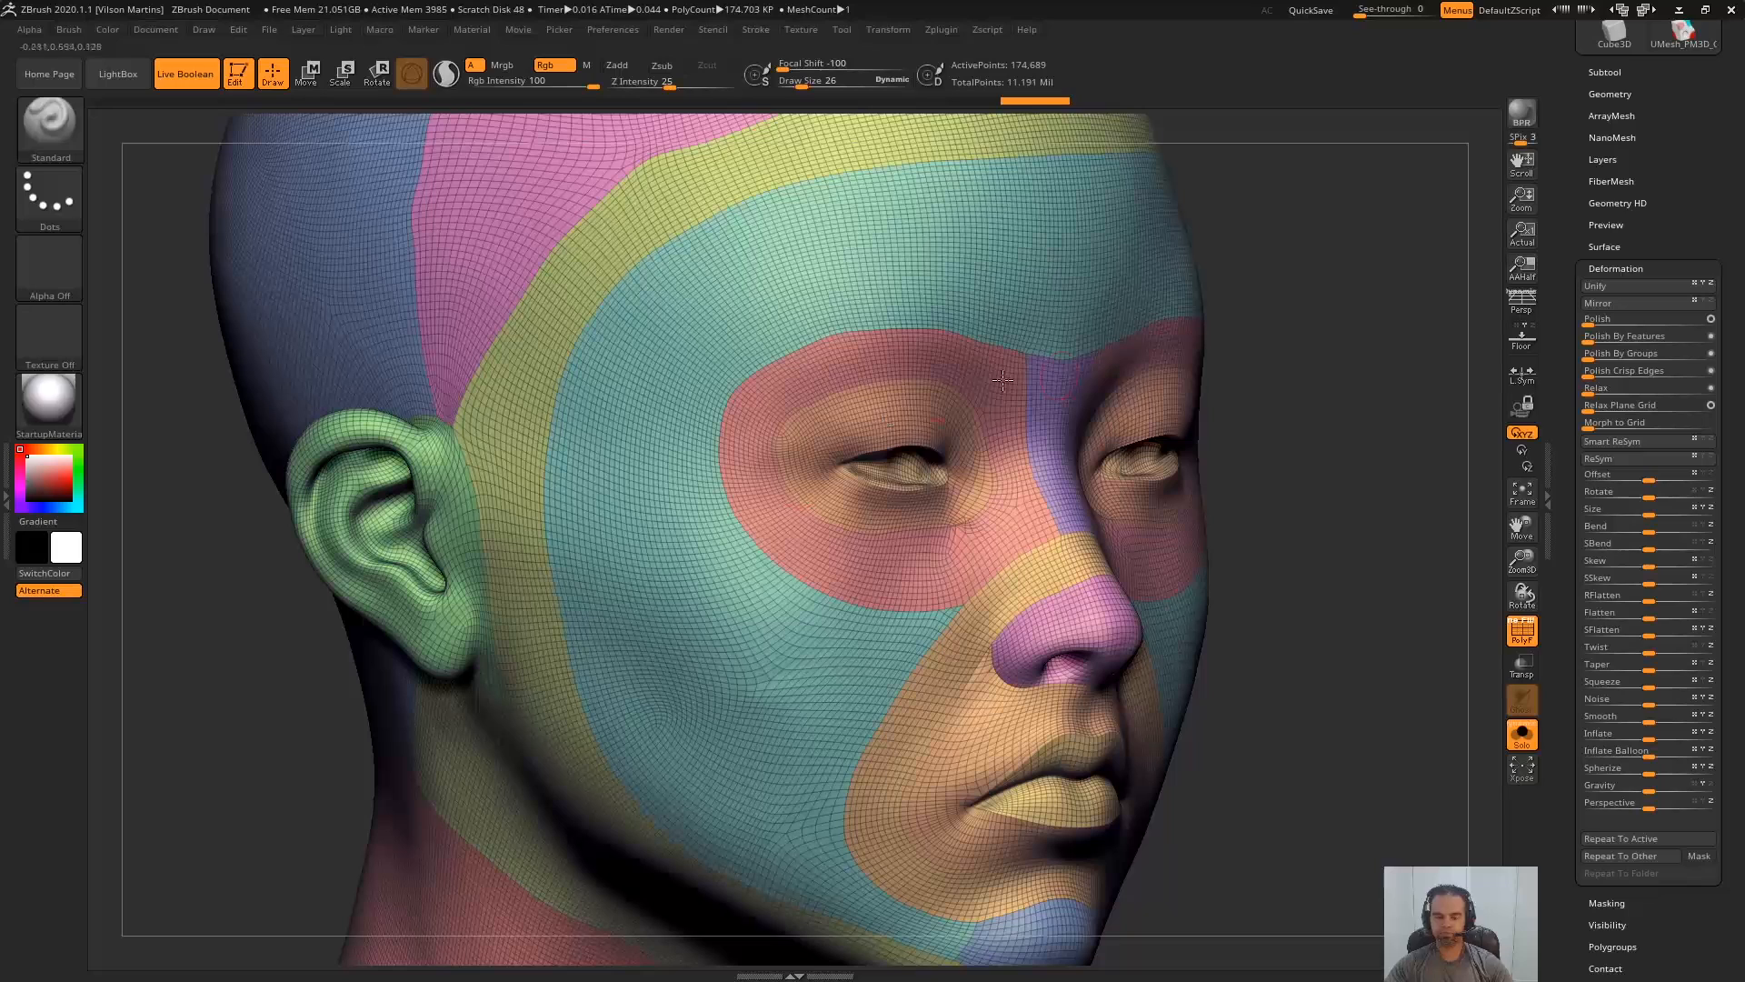
right_drag(1291, 448, 1280, 448)
- Remesh the polished head with ZRemesher at a target polygons count of 5, keeping the polygroups
click(1666, 96)
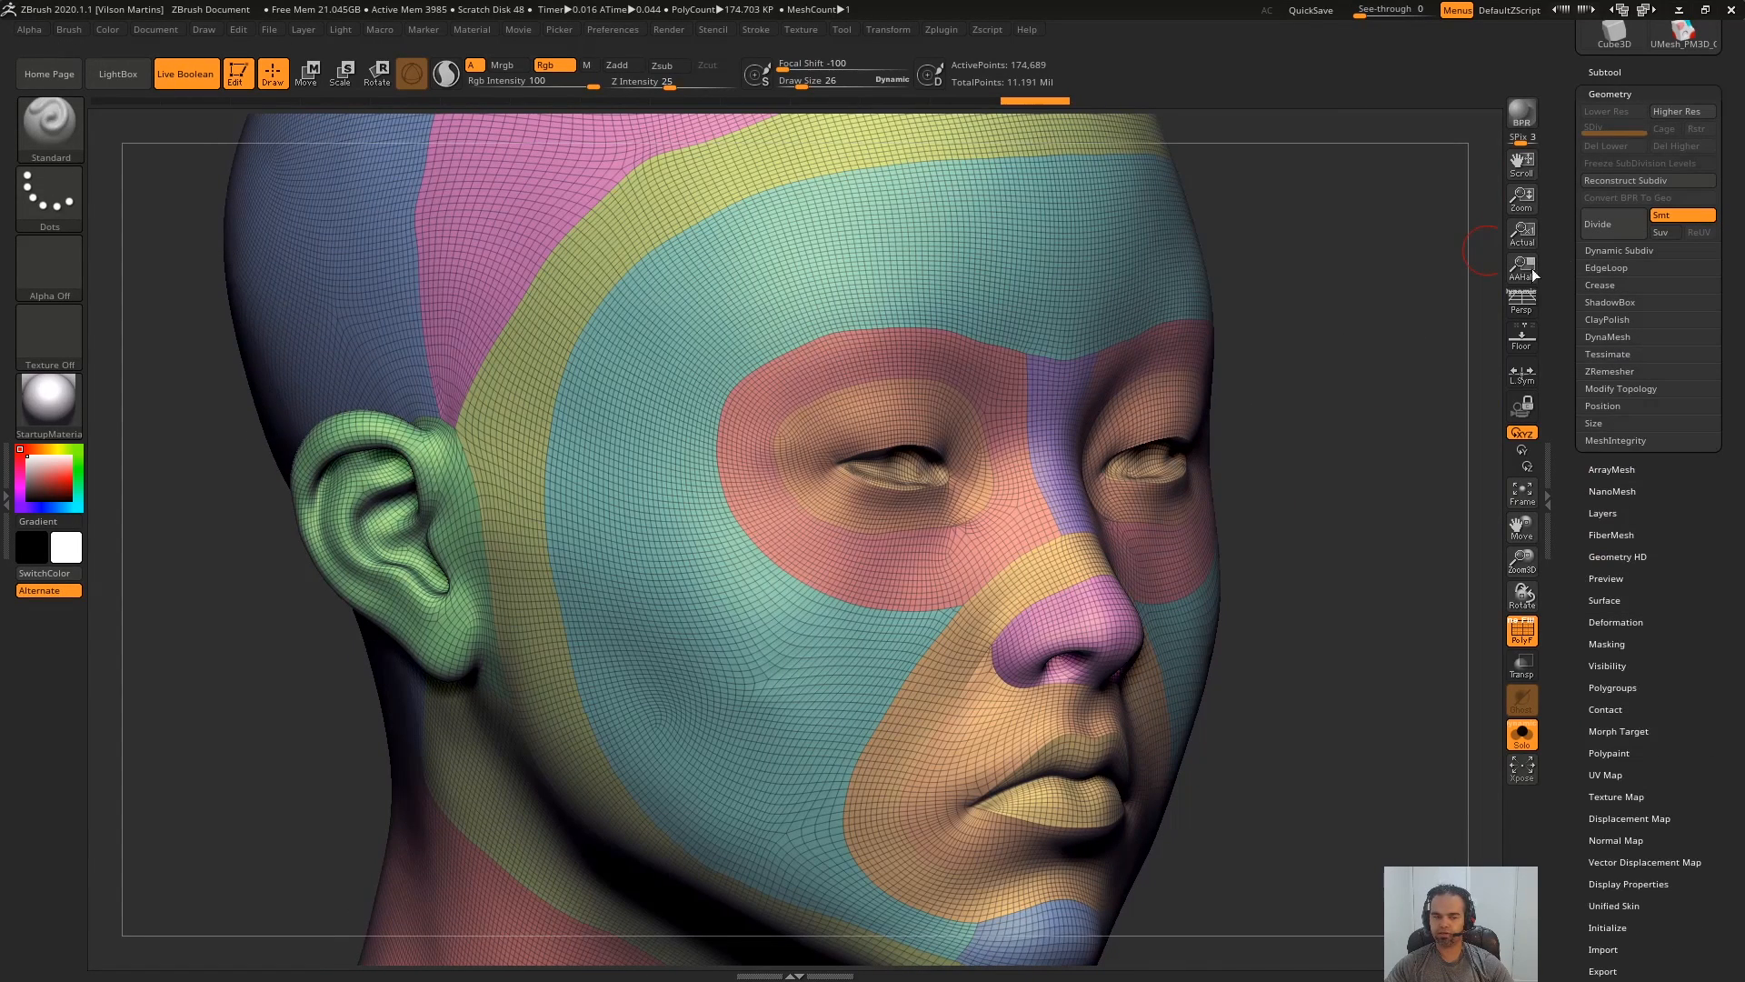
shift+click(1610, 371)
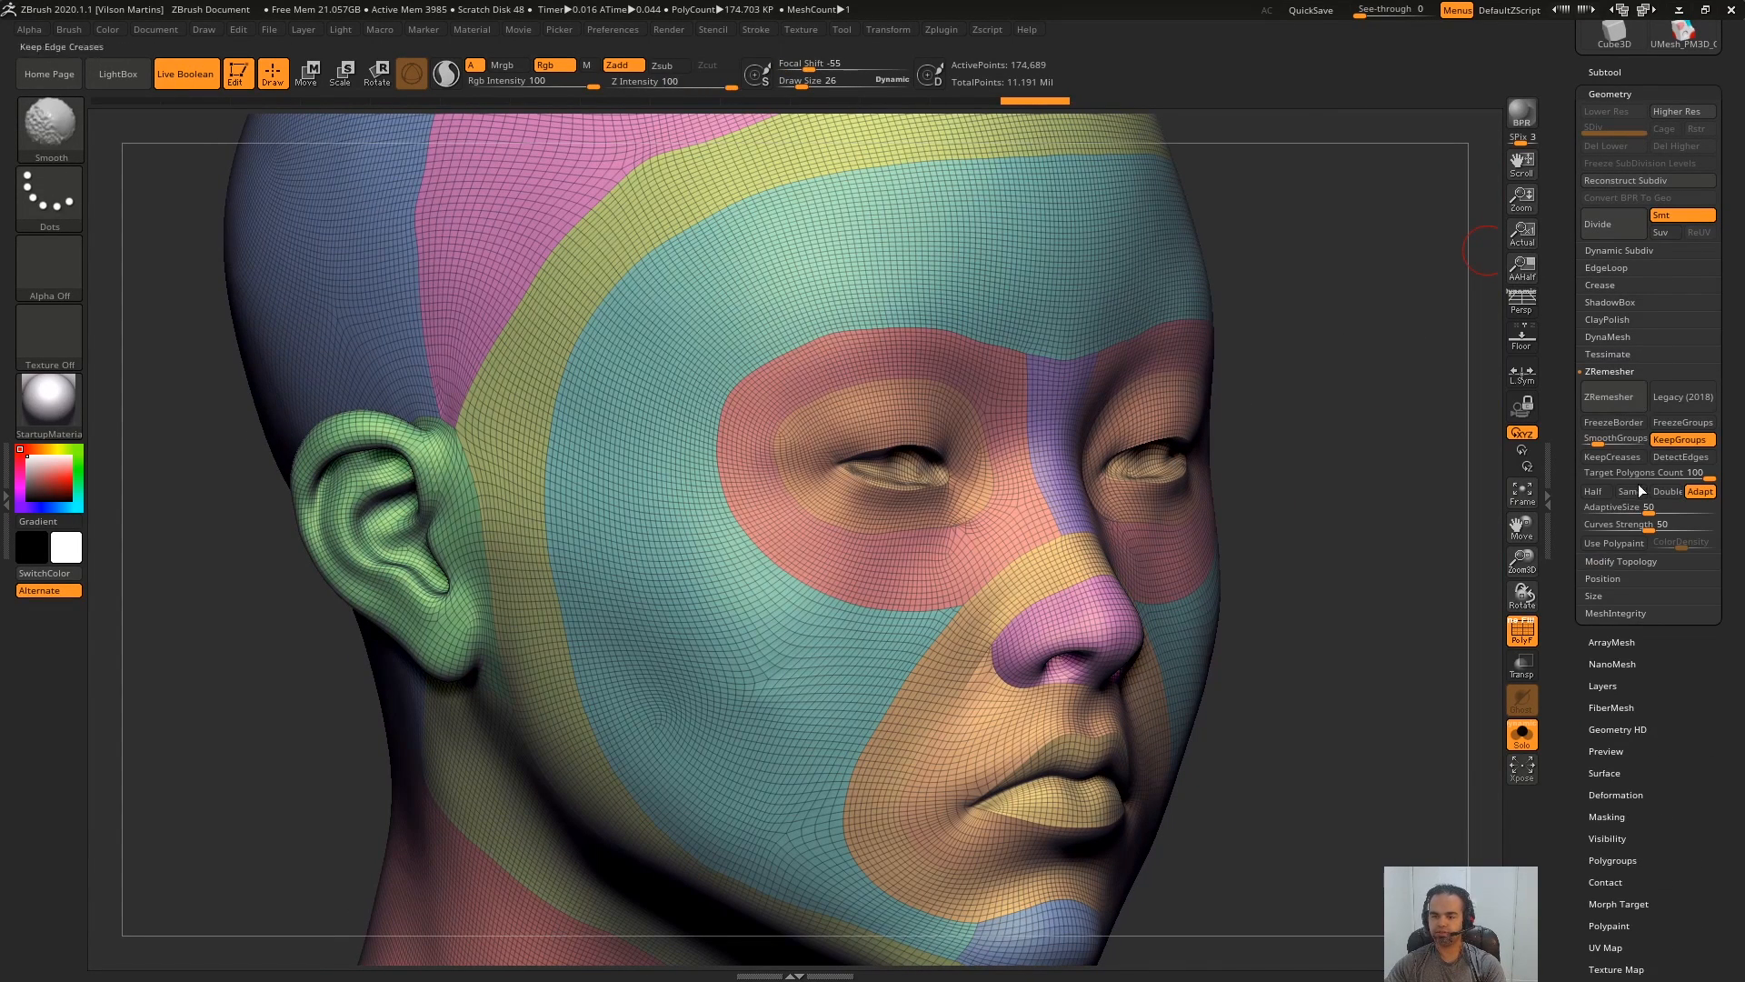
drag(1689, 472, 1614, 473)
right_drag(1402, 515, 1295, 480)
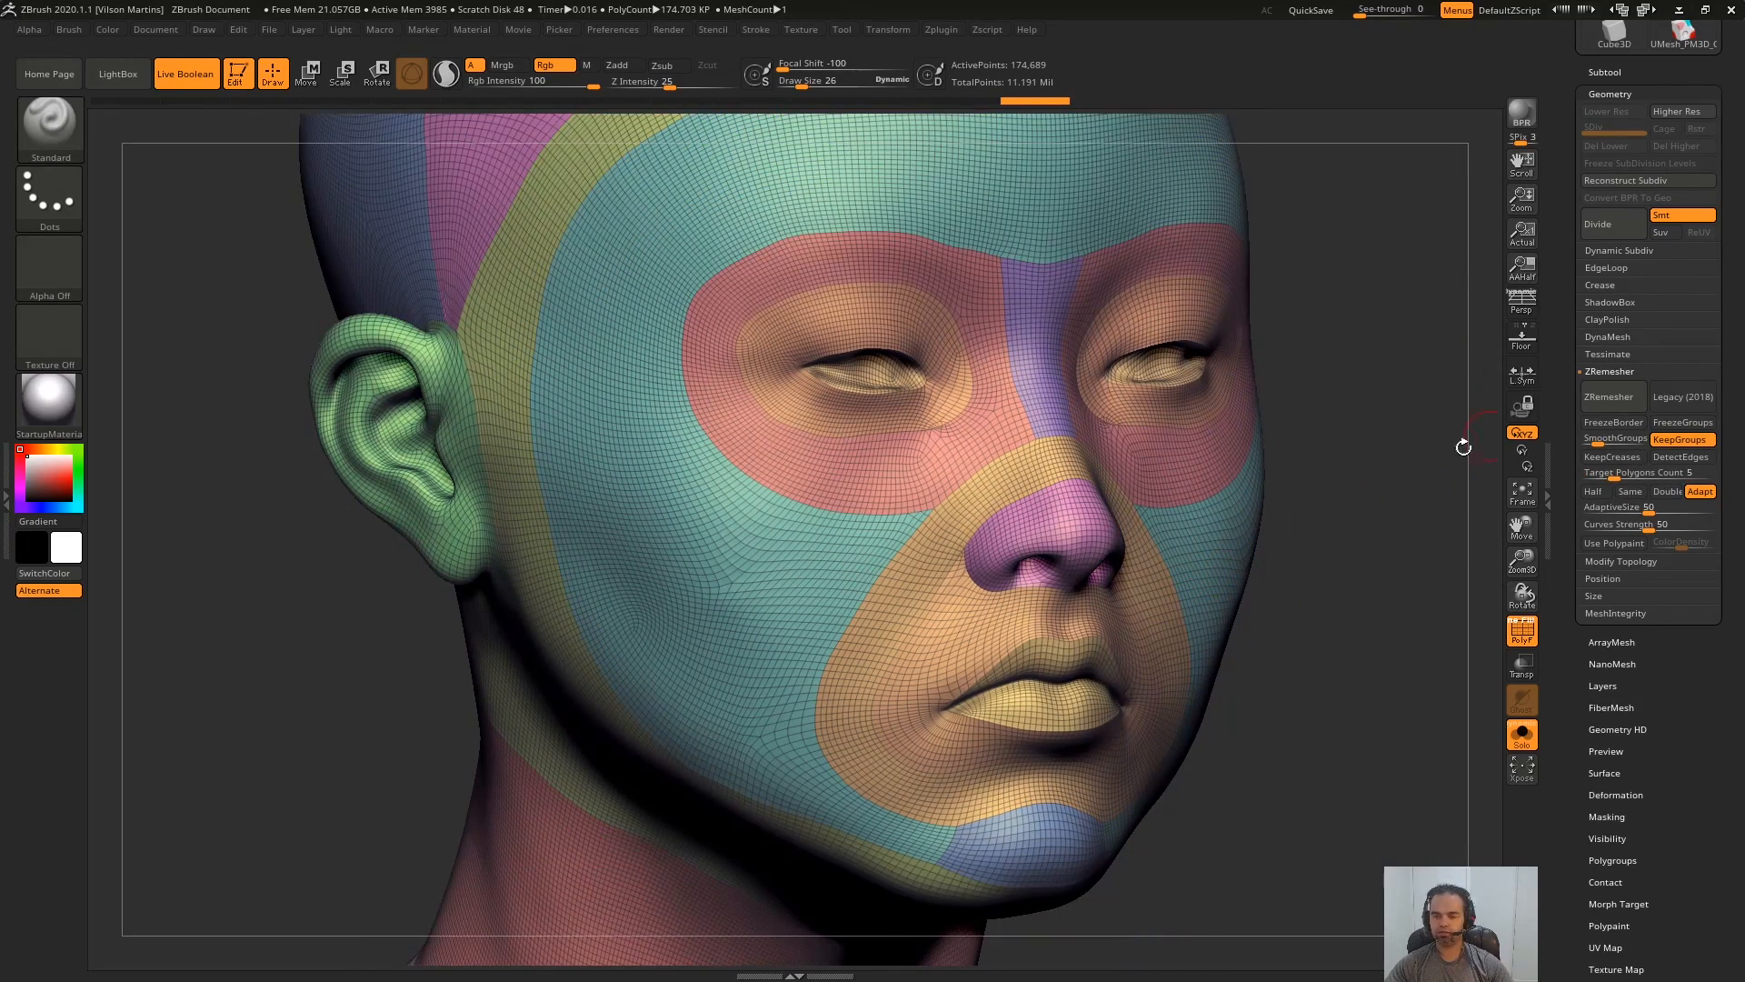
click(1613, 397)
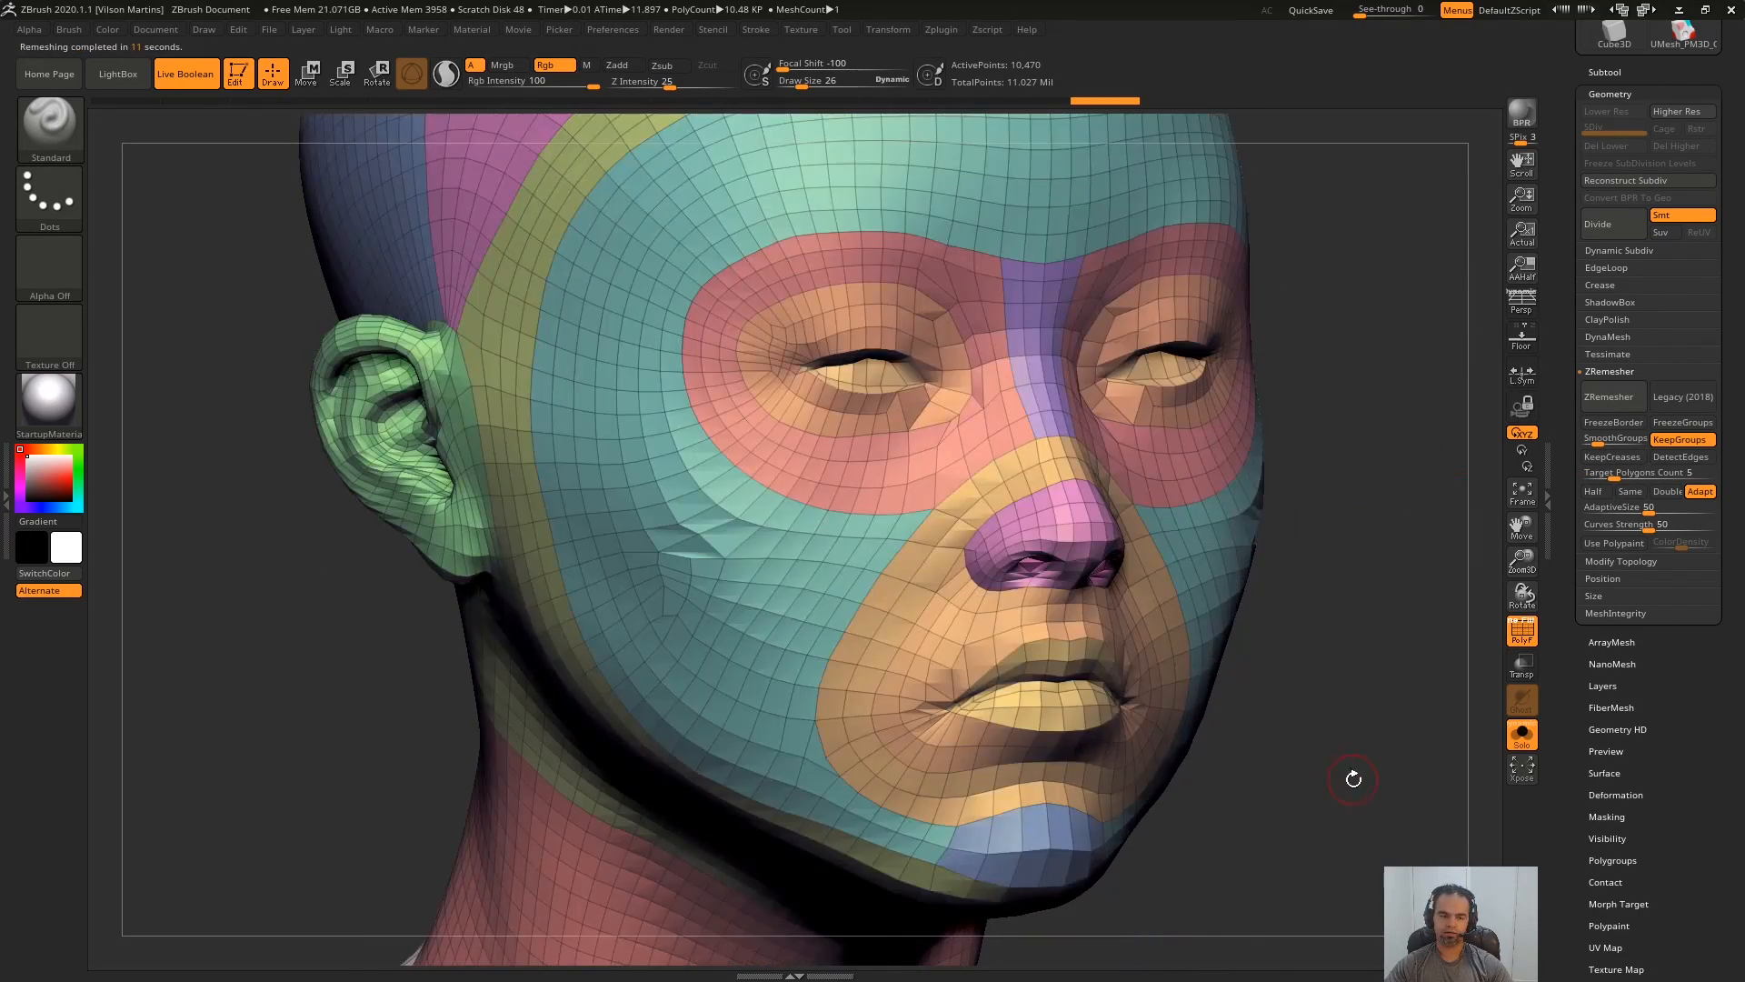
- Examine the low-resolution topology around the eyes and nose bridge, and undo the last remesh
ctrl+right_drag(1353, 776, 1235, 543)
right_drag(1236, 544, 877, 627)
ctrl+right_drag(877, 628, 859, 804)
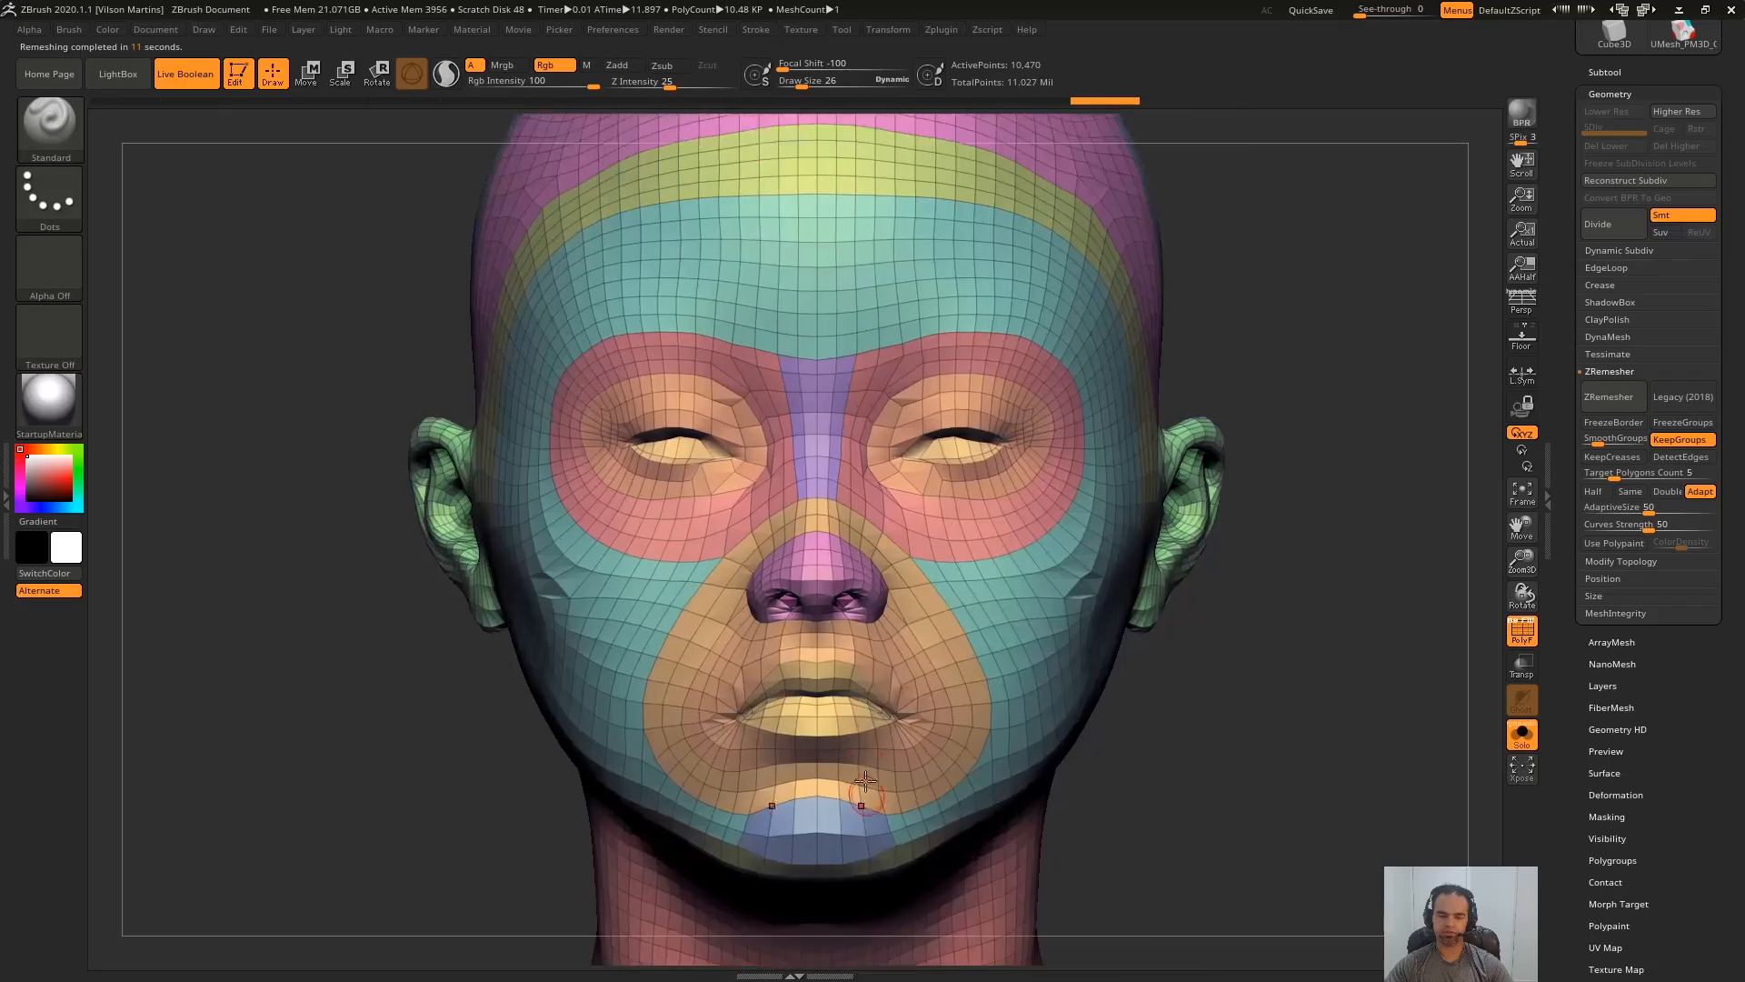
alt+right_drag(764, 368, 977, 483)
alt+right_drag(889, 727, 960, 527)
ctrl+right_drag(984, 641, 945, 668)
right_drag(1000, 554, 1064, 440)
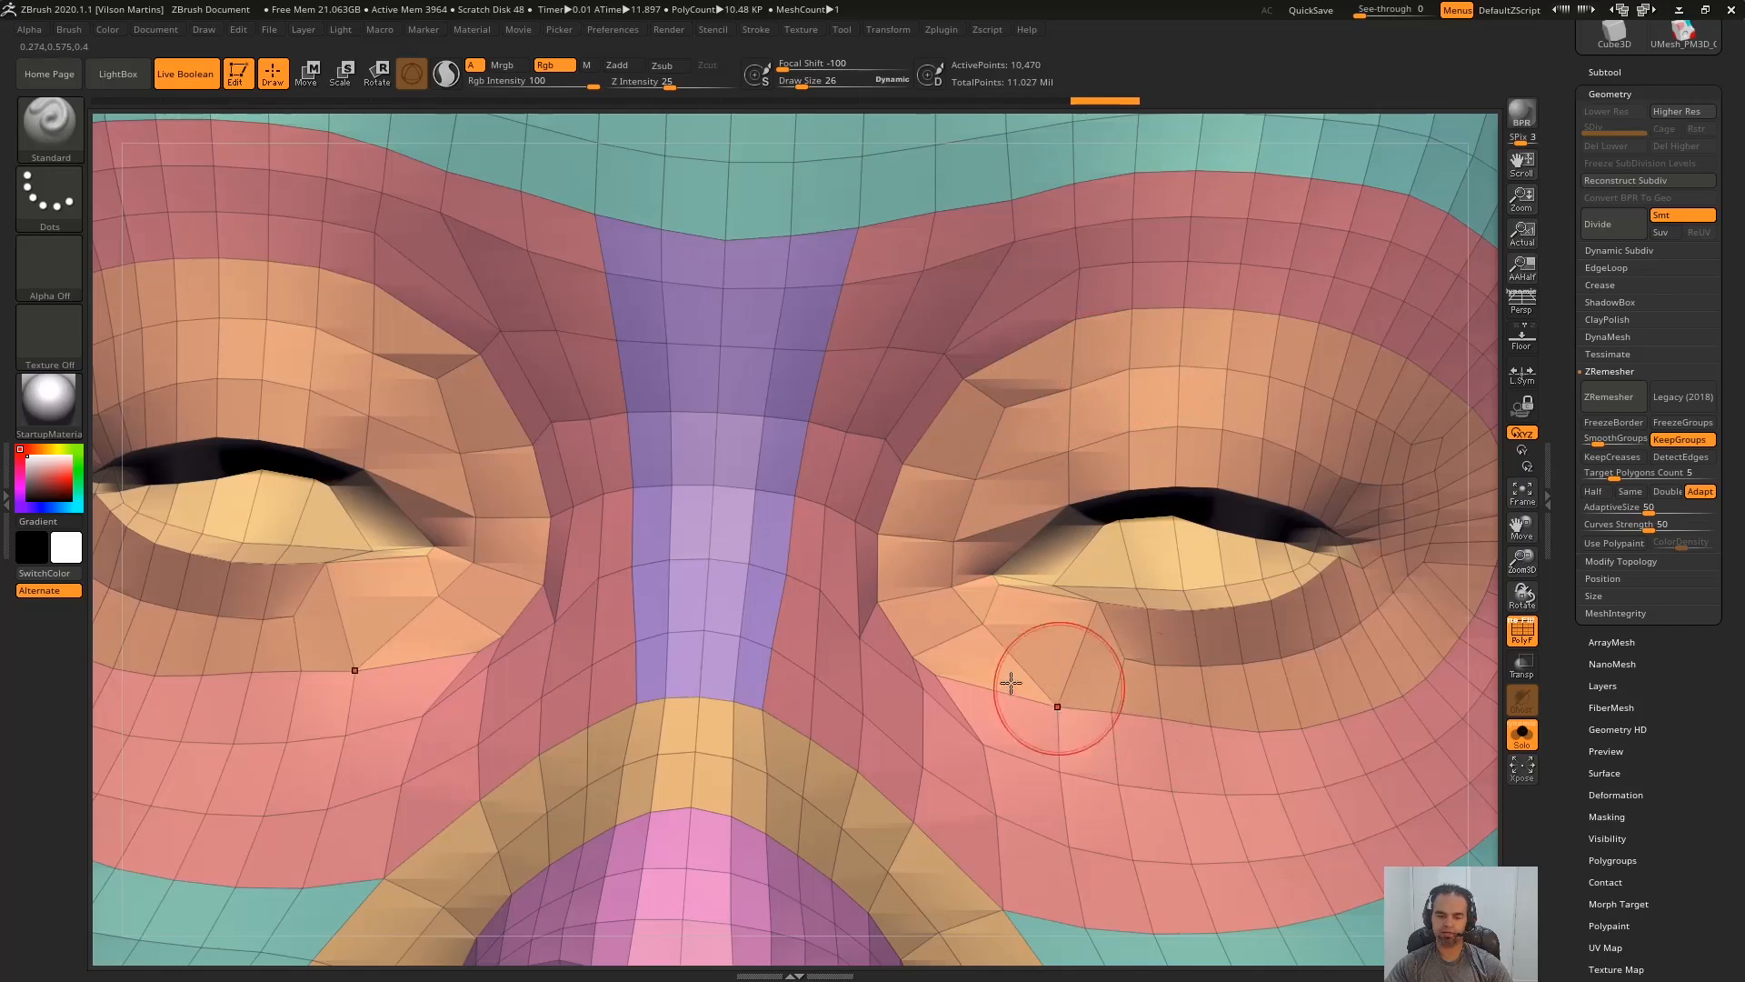
key(ctrl+d)
key(ctrl+d)
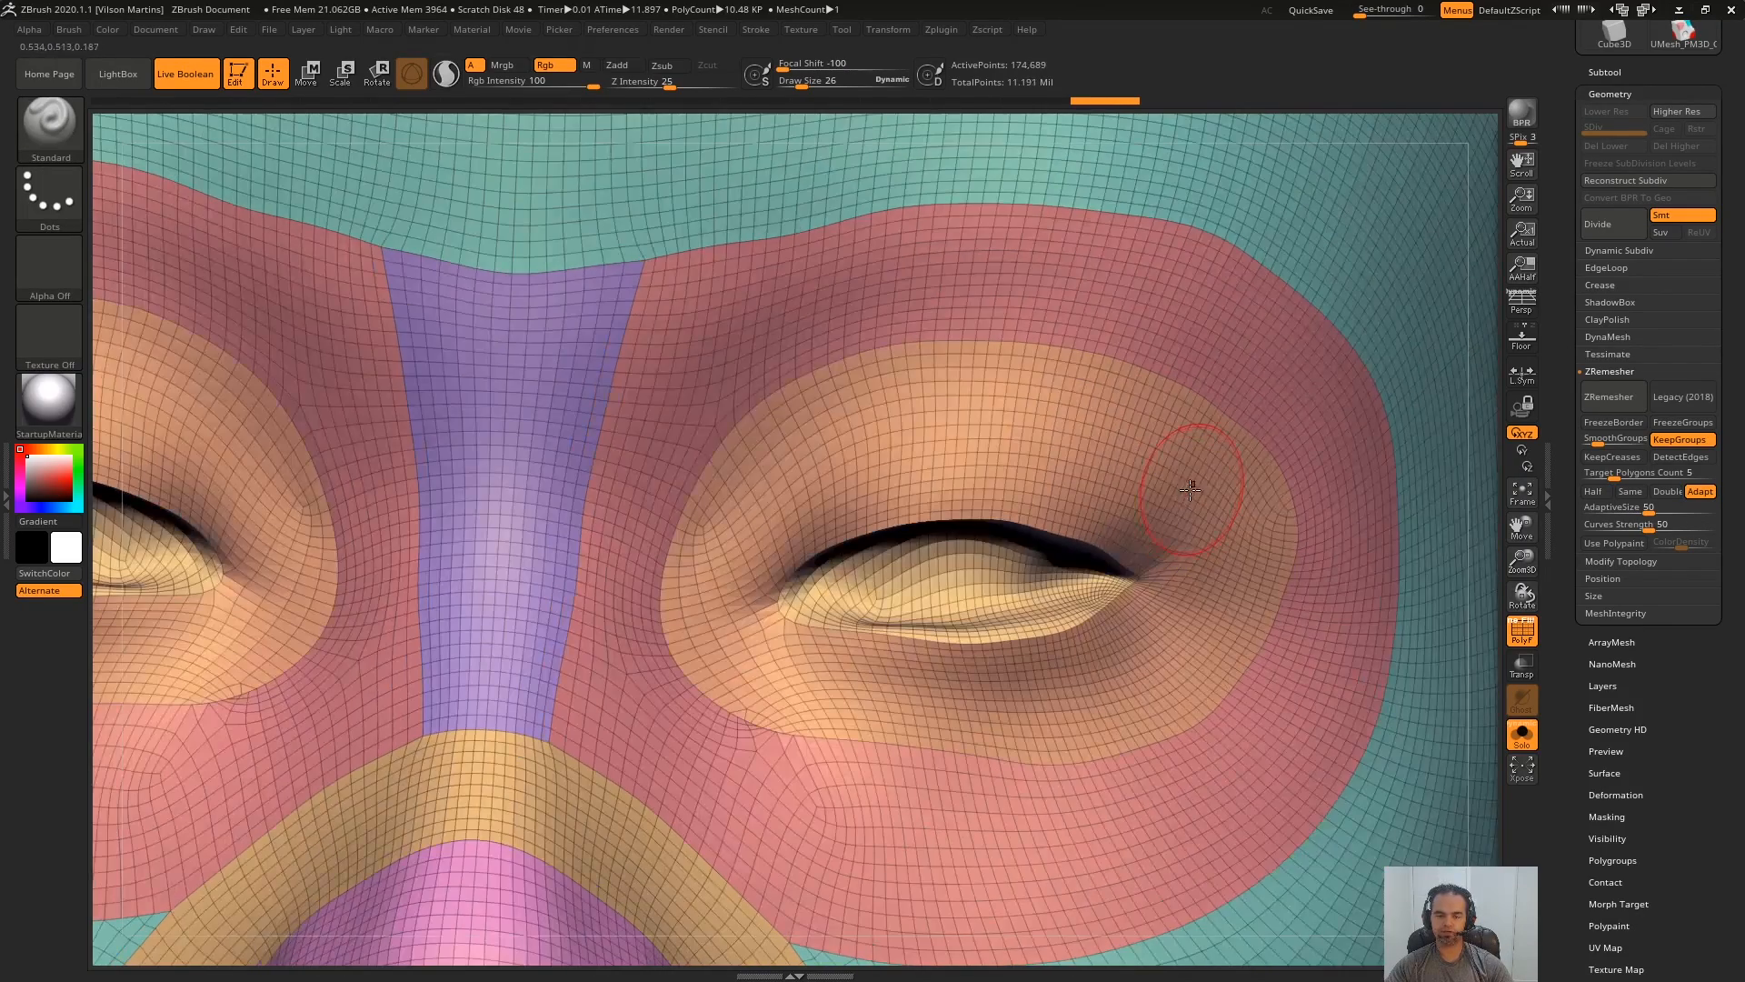
- Enable Use Polypaint in ZRemesher with a color density of 3 and remesh the head again
right_drag(1095, 343, 1118, 453)
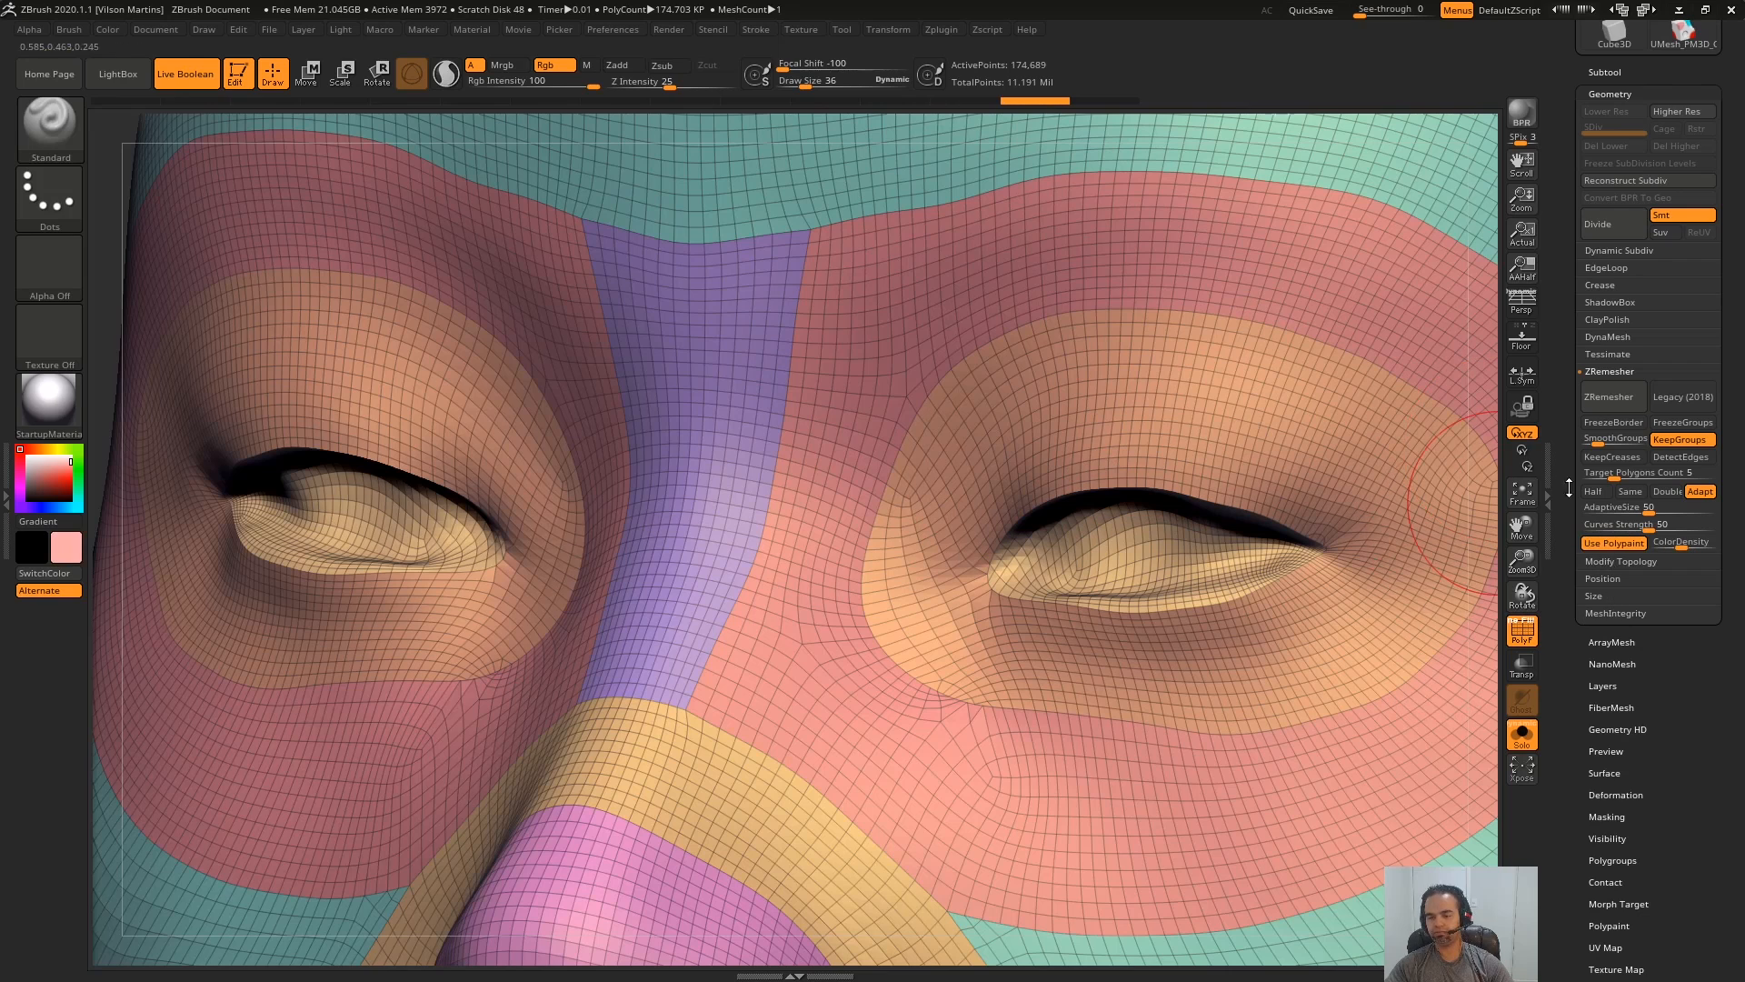
drag(1681, 548, 1695, 548)
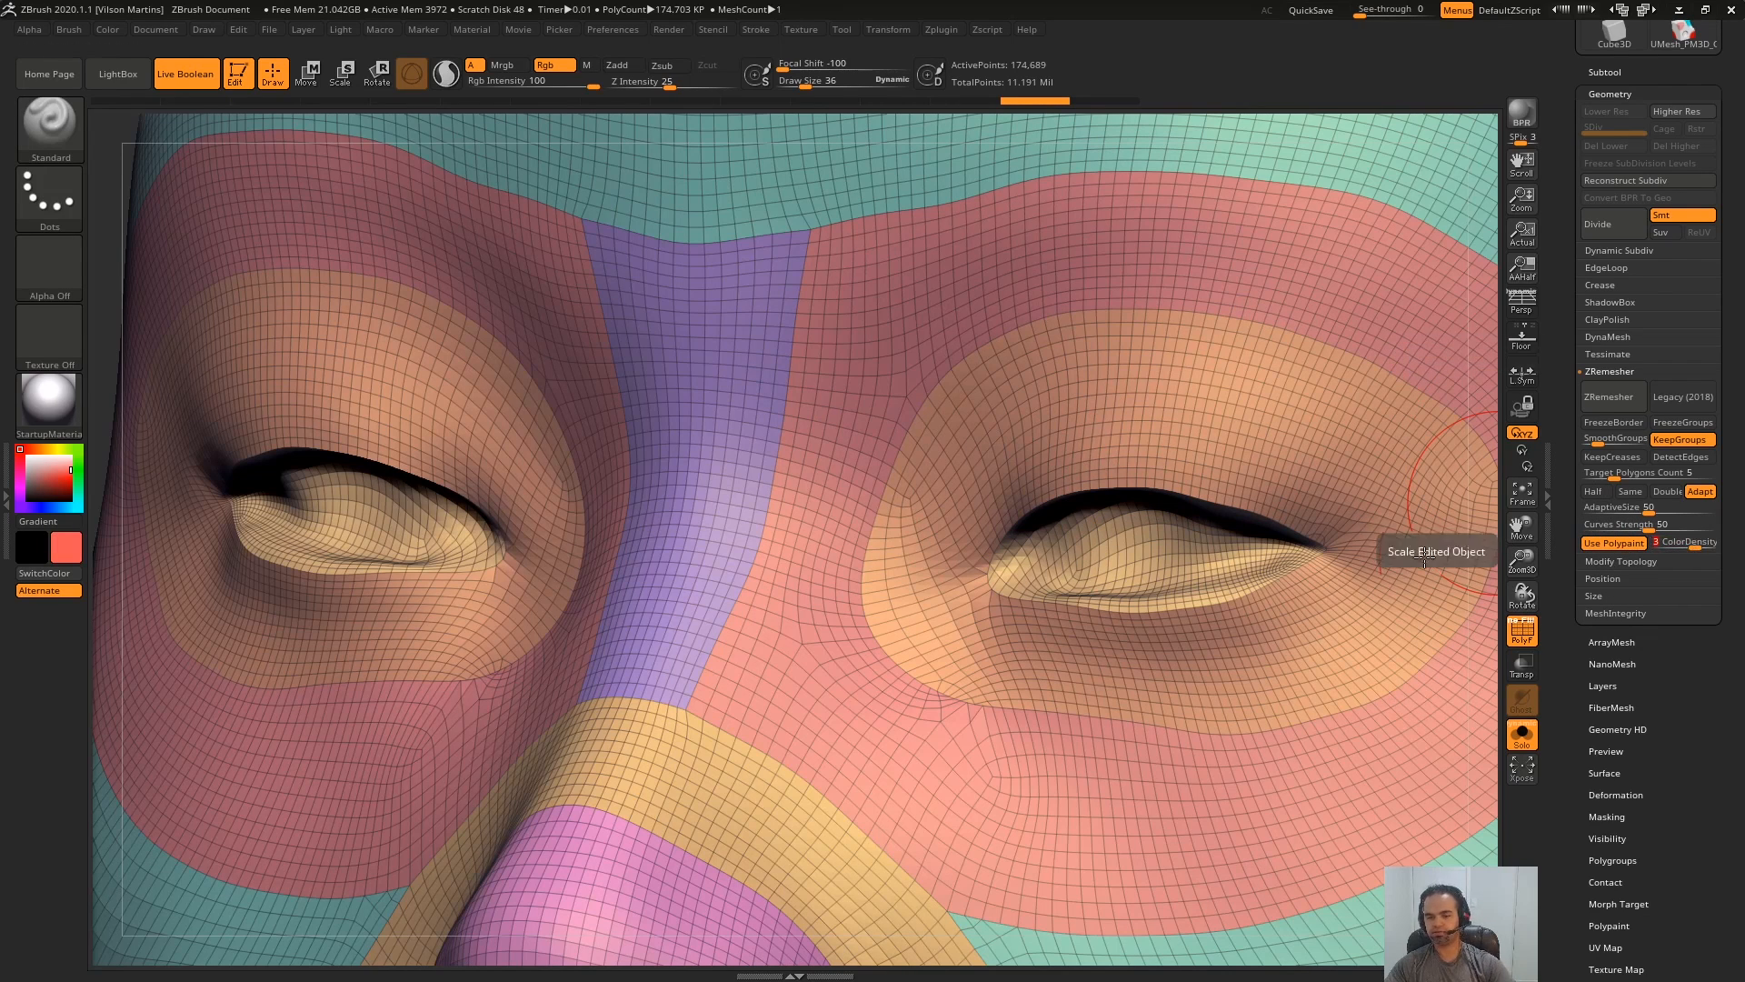
key(s)
mouse_move(968, 446)
mouse_down()
mouse_move(939, 463)
mouse_move(1001, 686)
mouse_move(935, 651)
mouse_up()
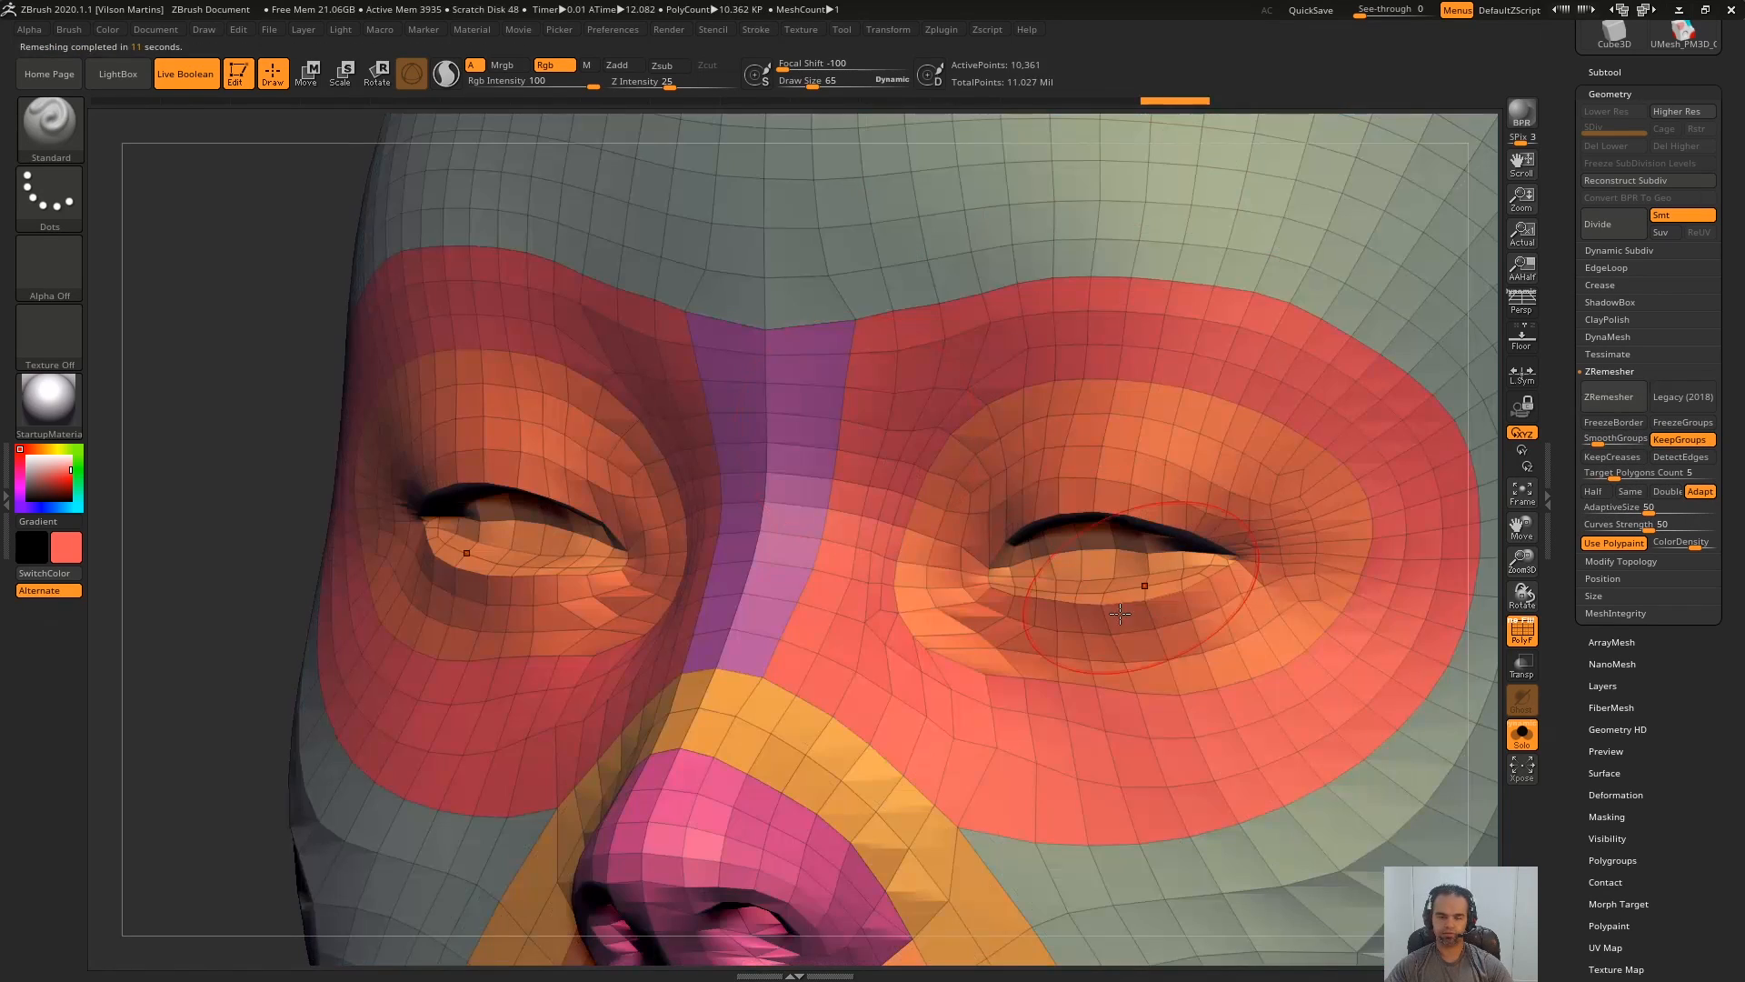
- Reduce the draw size to 23 and examine the polypaint-driven topology around both eyes and the nose bridge
mouse_move(886, 496)
right_down()
mouse_move(1000, 482)
mouse_move(963, 572)
right_up()
key(s)
drag(963, 573, 948, 573)
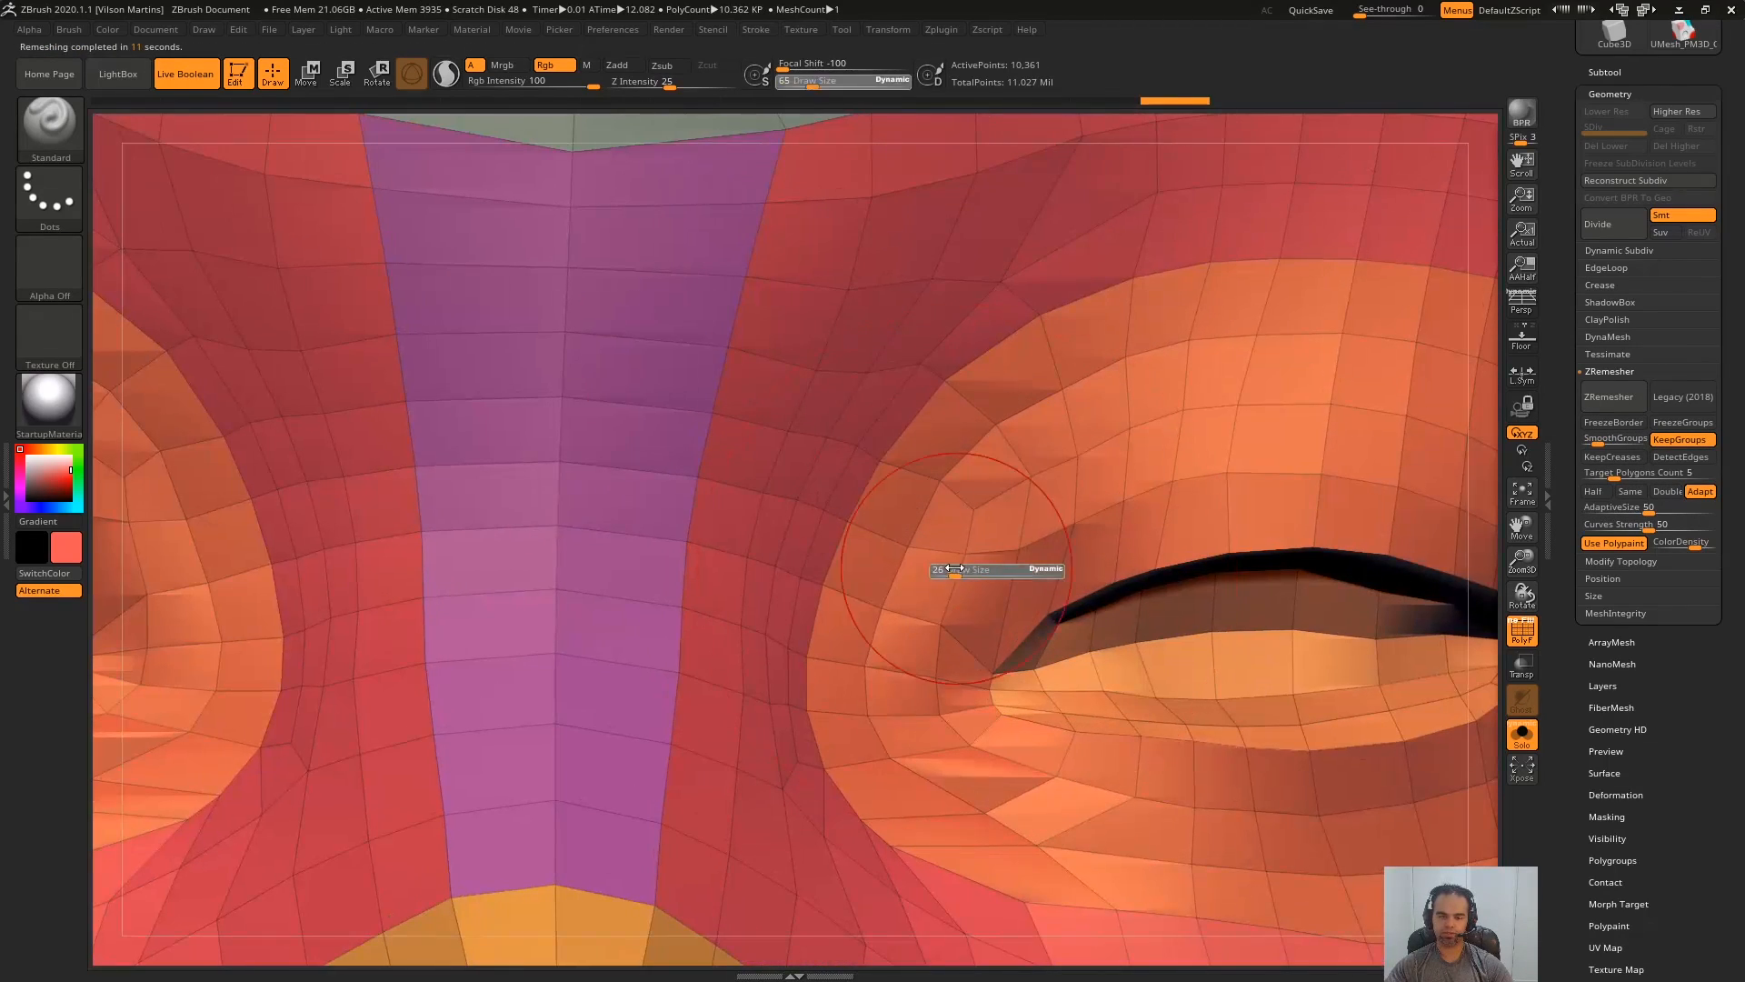
alt+right_drag(1076, 827, 1195, 530)
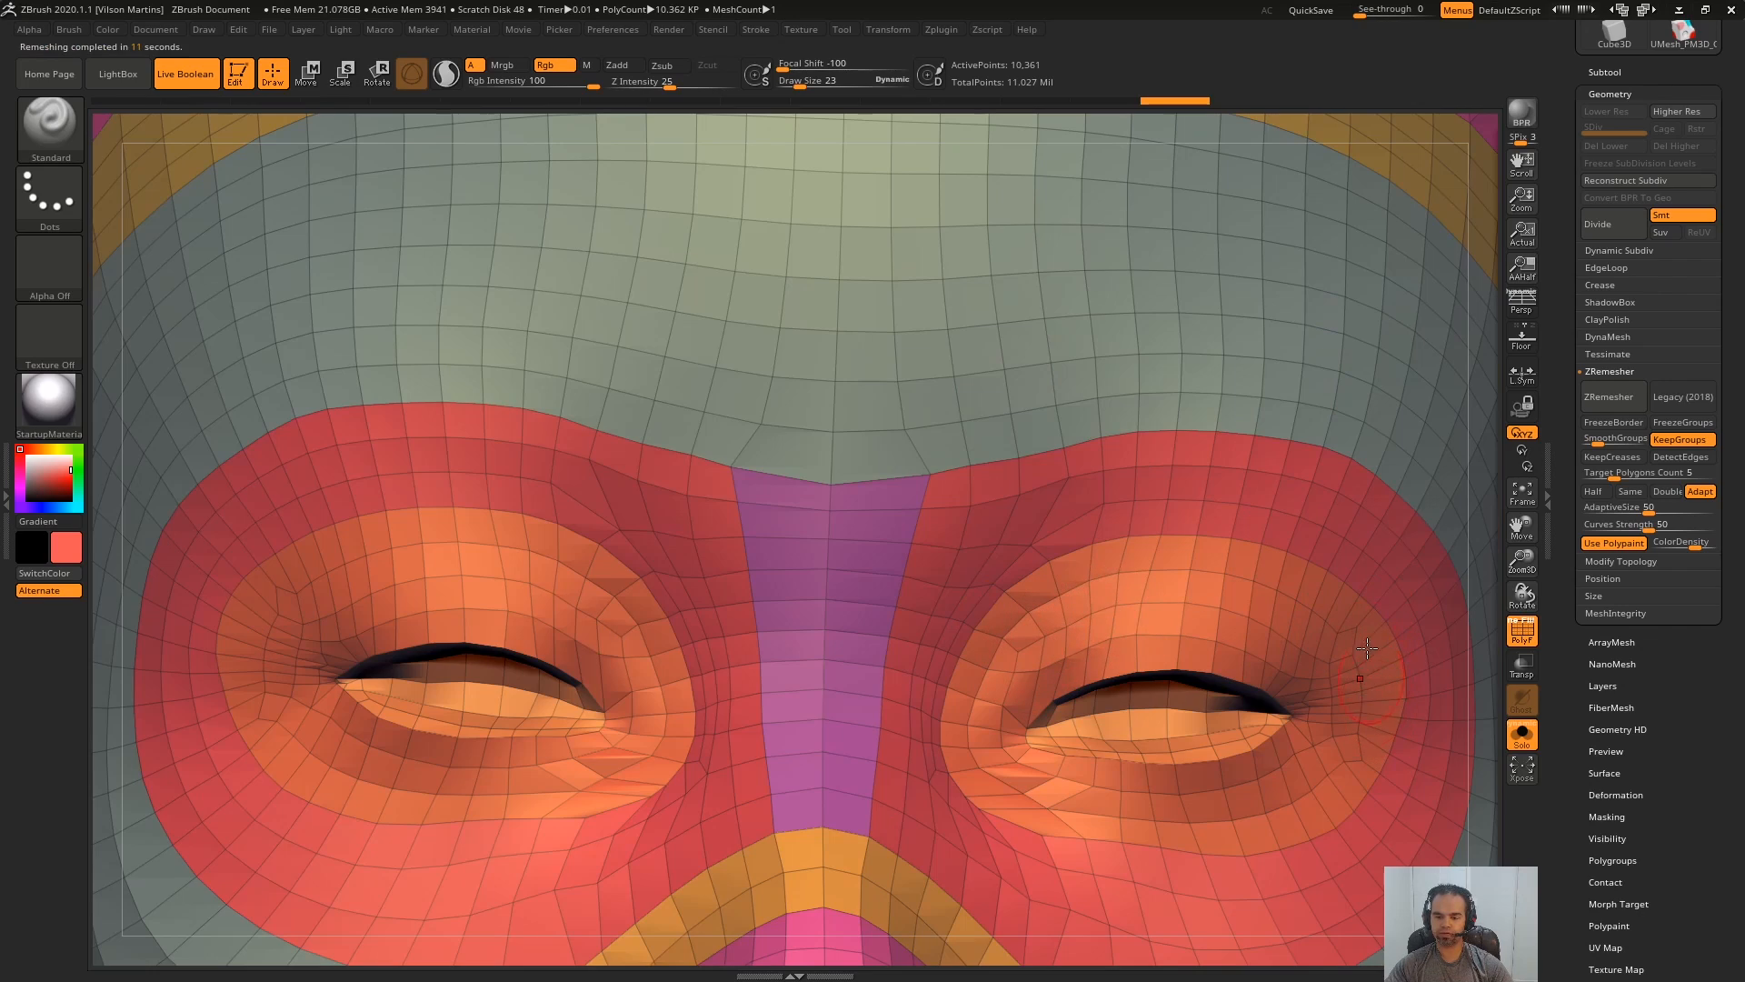
- Examine the remeshed topology around the eyes, nose and cheeks, comparing the head with and without its wireframe
alt+right_drag(1202, 681, 1032, 581)
right_drag(1046, 845, 1000, 855)
ctrl+right_drag(1000, 854, 1027, 666)
right_drag(1153, 646, 1041, 677)
mouse_move(1041, 677)
ctrl+right_down()
mouse_move(1270, 546)
mouse_move(1082, 555)
mouse_move(1101, 556)
ctrl+right_up()
key(s)
click(1082, 561)
right_drag(979, 536, 1155, 536)
shift+right_drag(1372, 518, 1291, 527)
key(shift+f)
mouse_move(1016, 608)
right_down()
mouse_move(1218, 496)
mouse_move(1282, 521)
right_up()
key(shift+f)
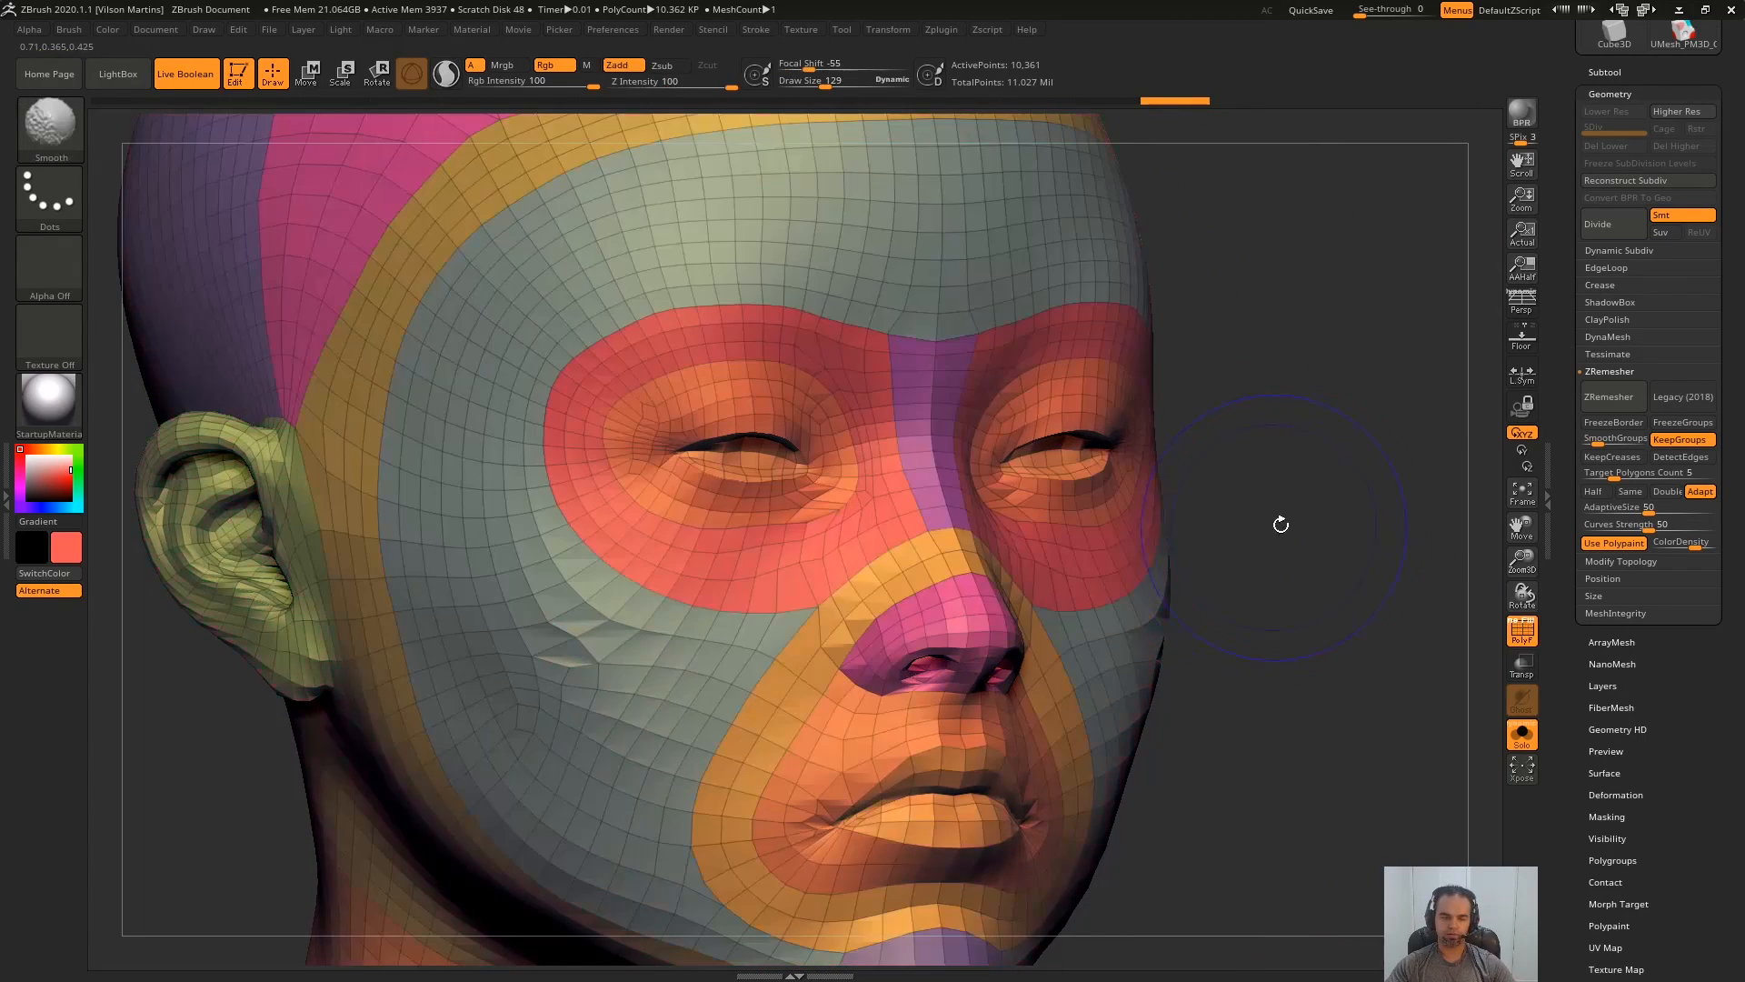
key(s)
click(1303, 526)
alt+right_drag(845, 584, 918, 693)
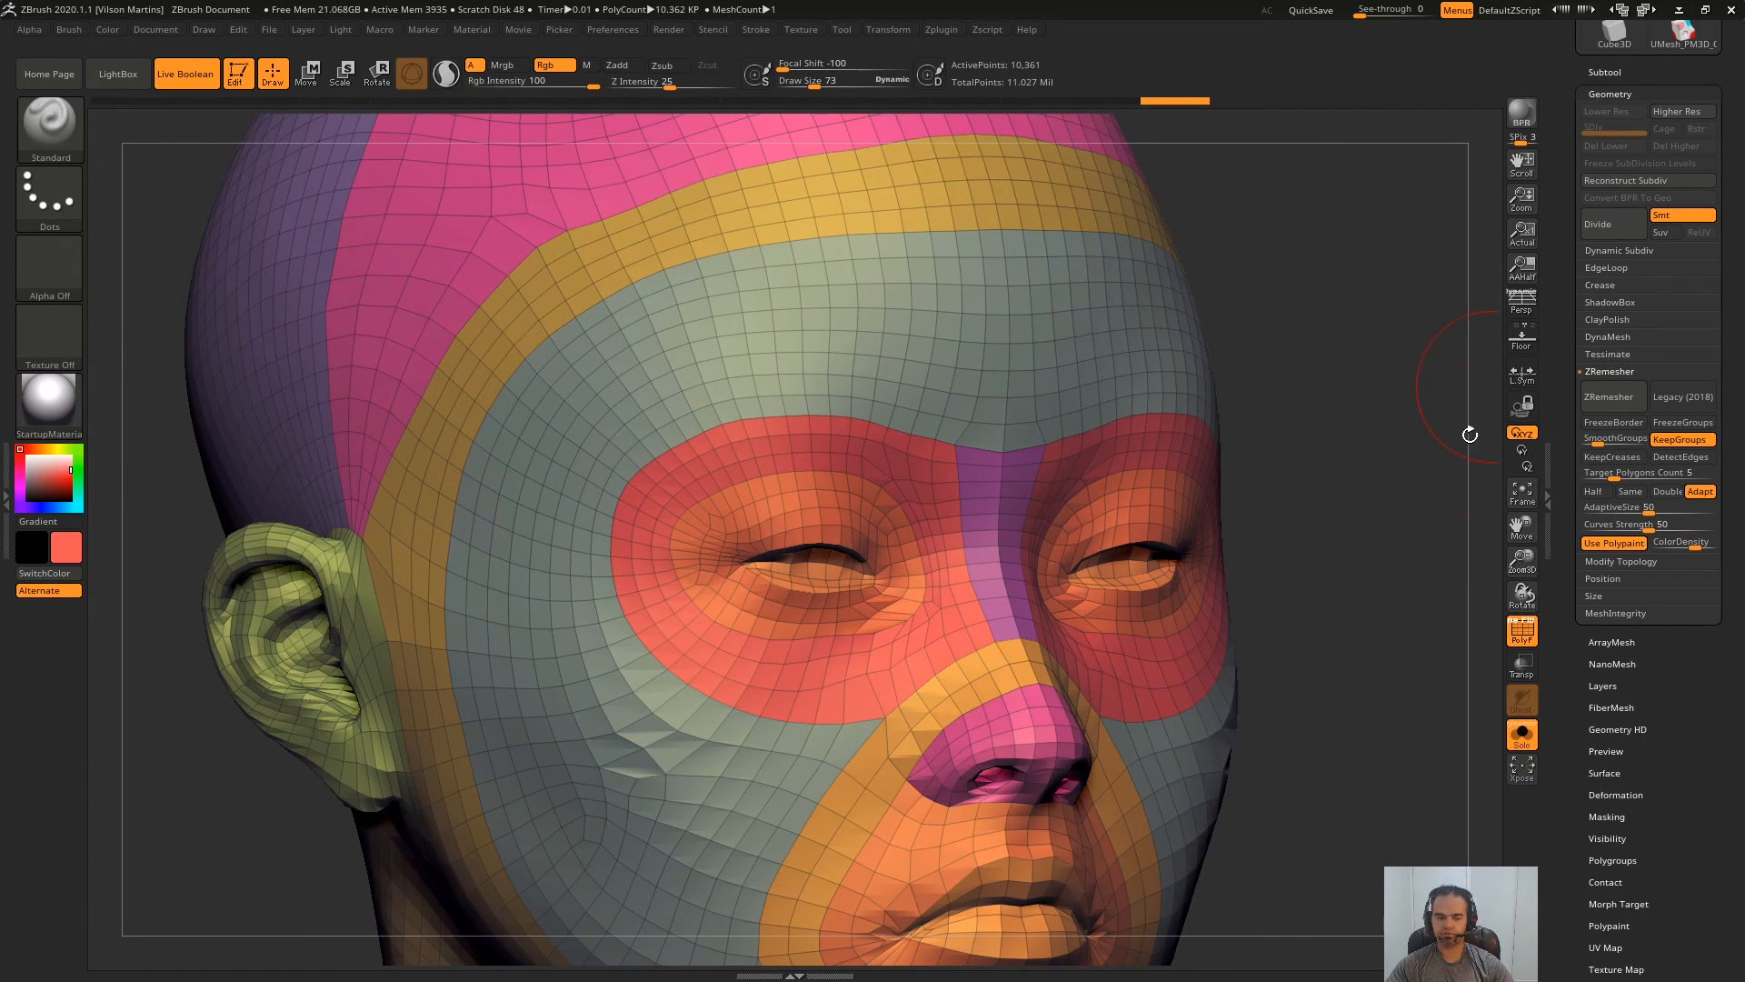
- Polish the remeshed head with the Polish By Features deformation
click(1609, 371)
drag(1695, 548, 1691, 476)
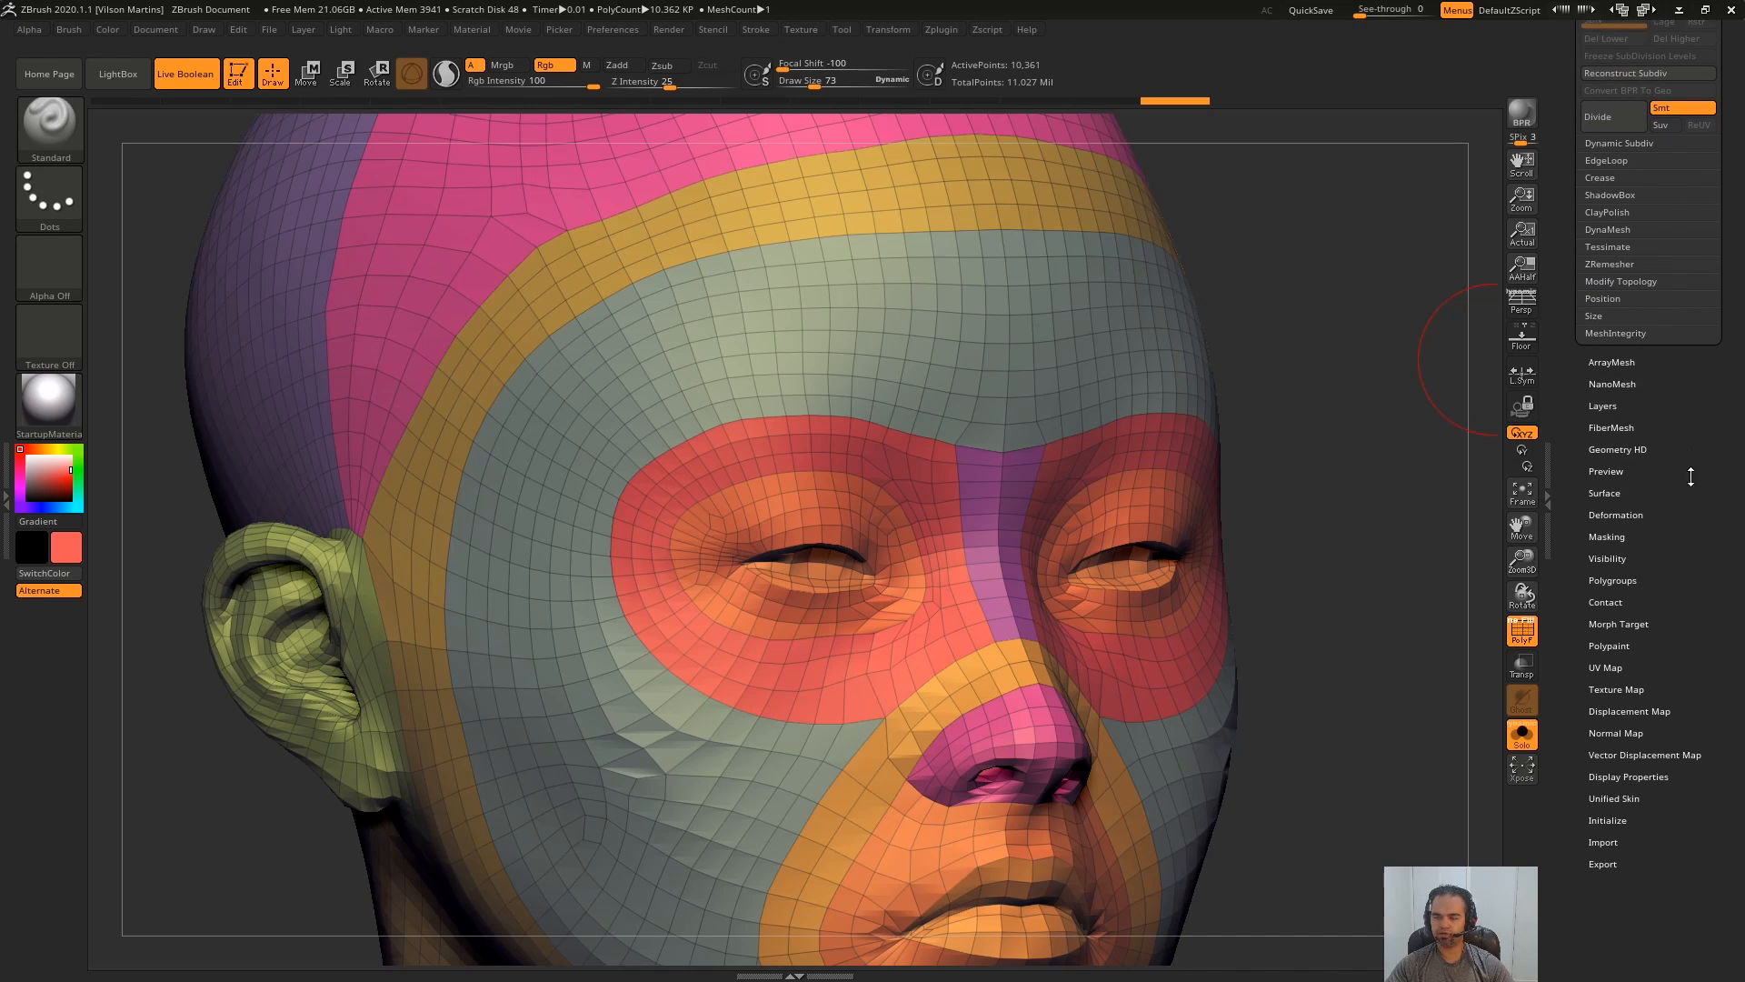
click(1656, 514)
drag(1630, 406, 1632, 406)
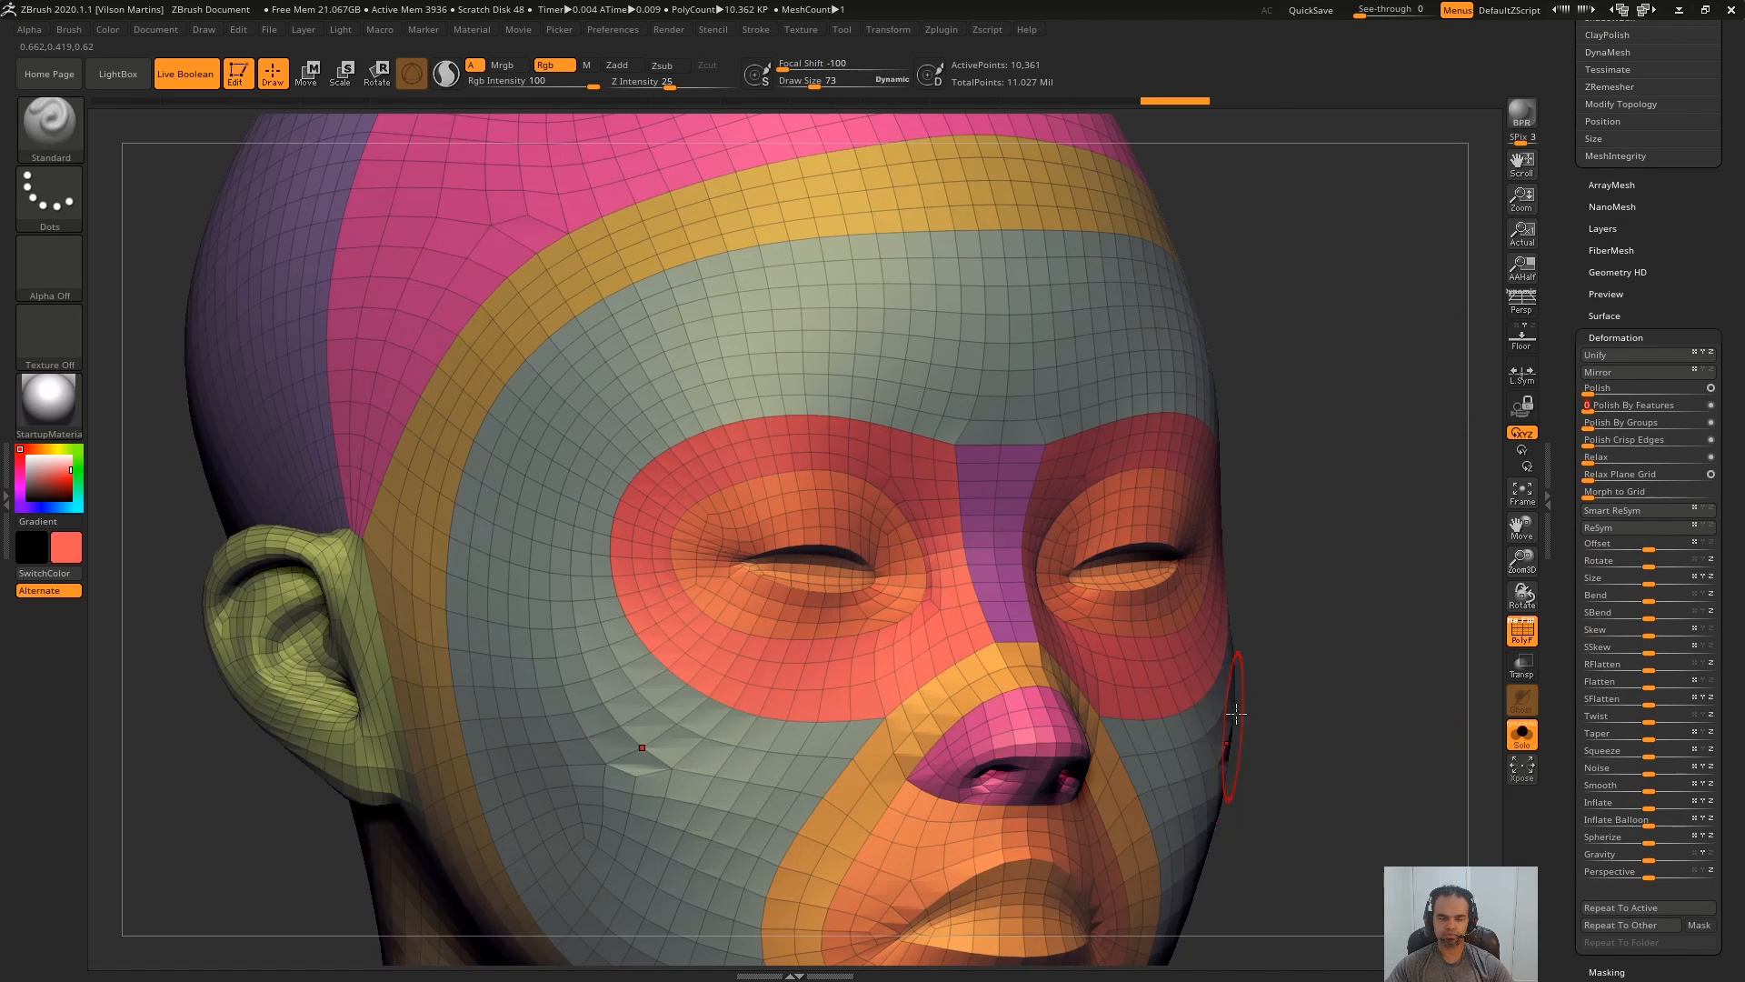
- Inspect the cheek topology beside the eye, and undo the polish and the last remesh
ctrl+right_drag(1227, 720, 1391, 463)
right_drag(1391, 463, 909, 673)
mouse_move(909, 672)
alt+right_down()
mouse_move(1075, 652)
mouse_move(1058, 704)
alt+right_up()
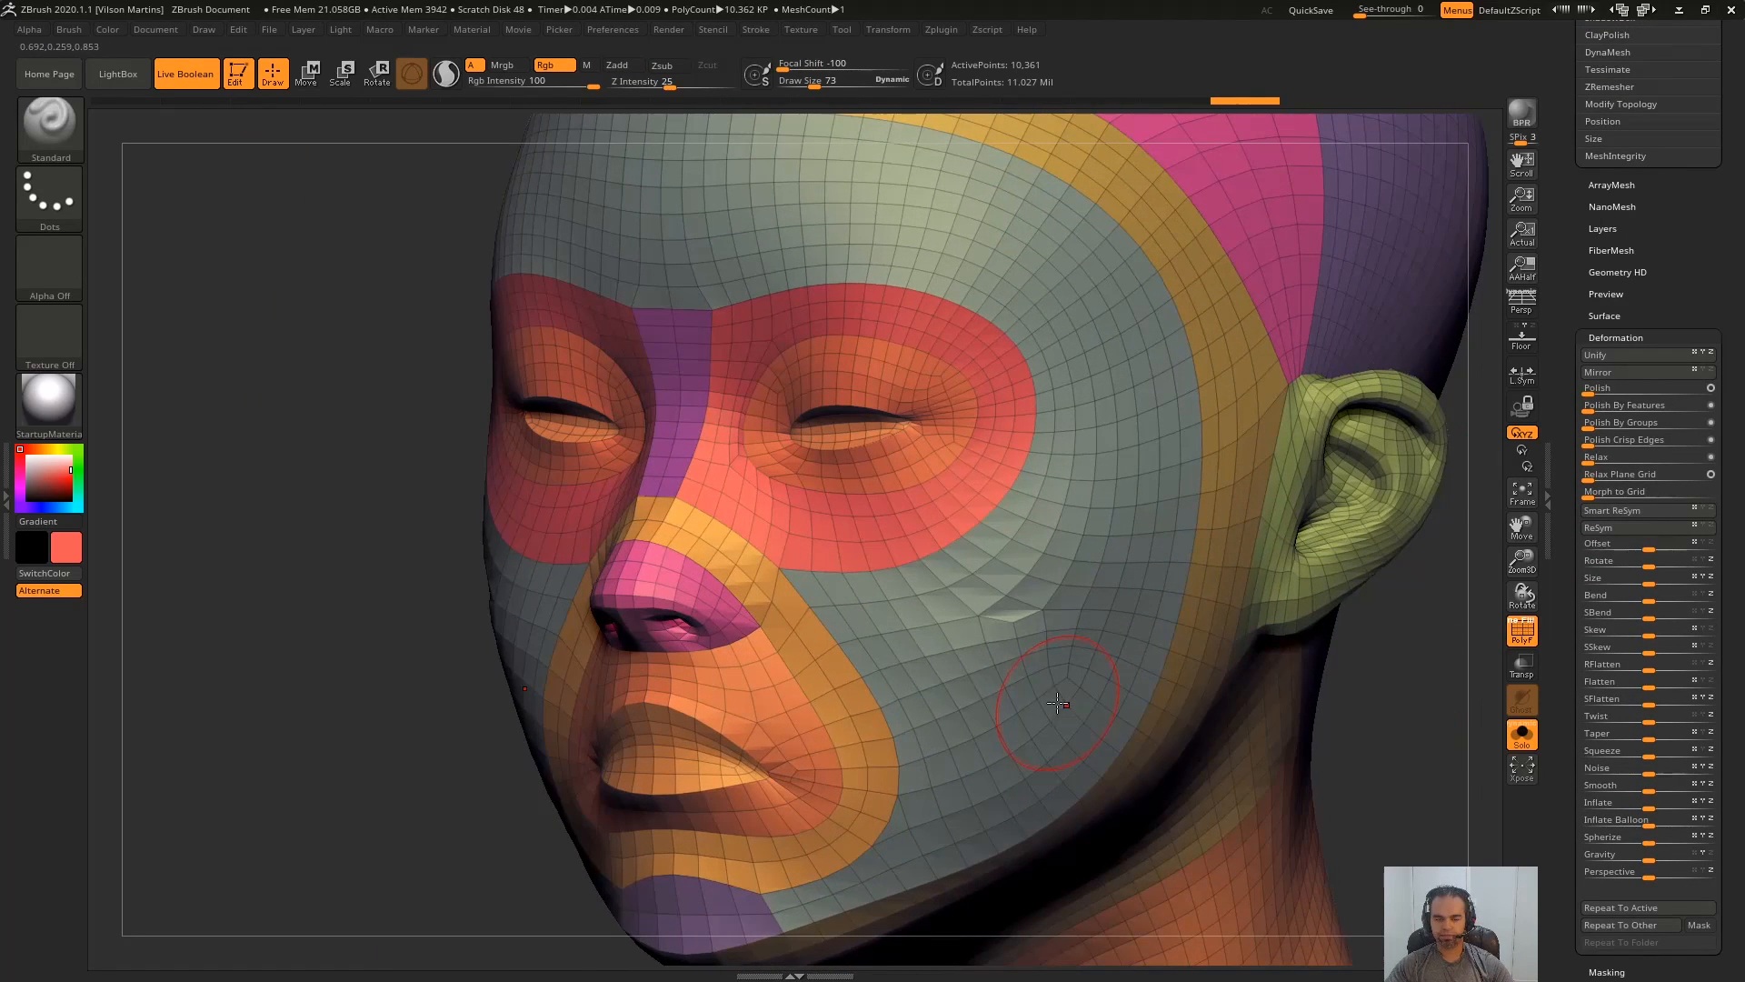
ctrl+right_drag(1023, 606, 954, 455)
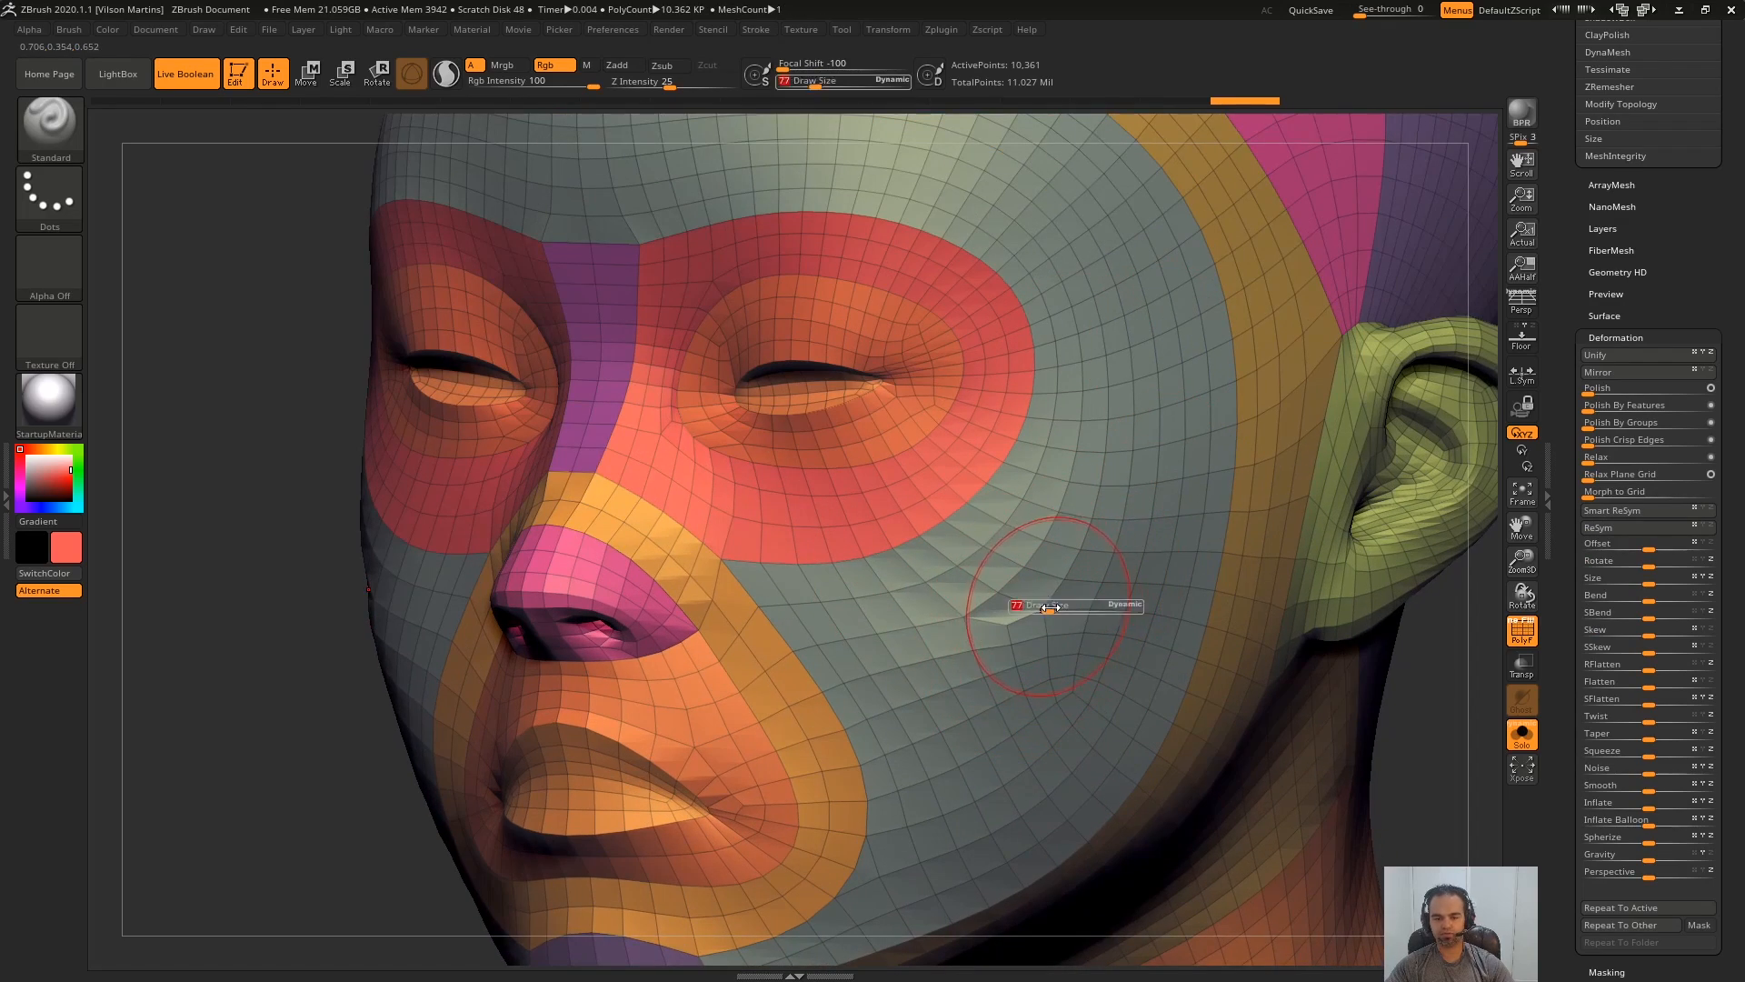
alt+right_drag(1131, 557, 1076, 477)
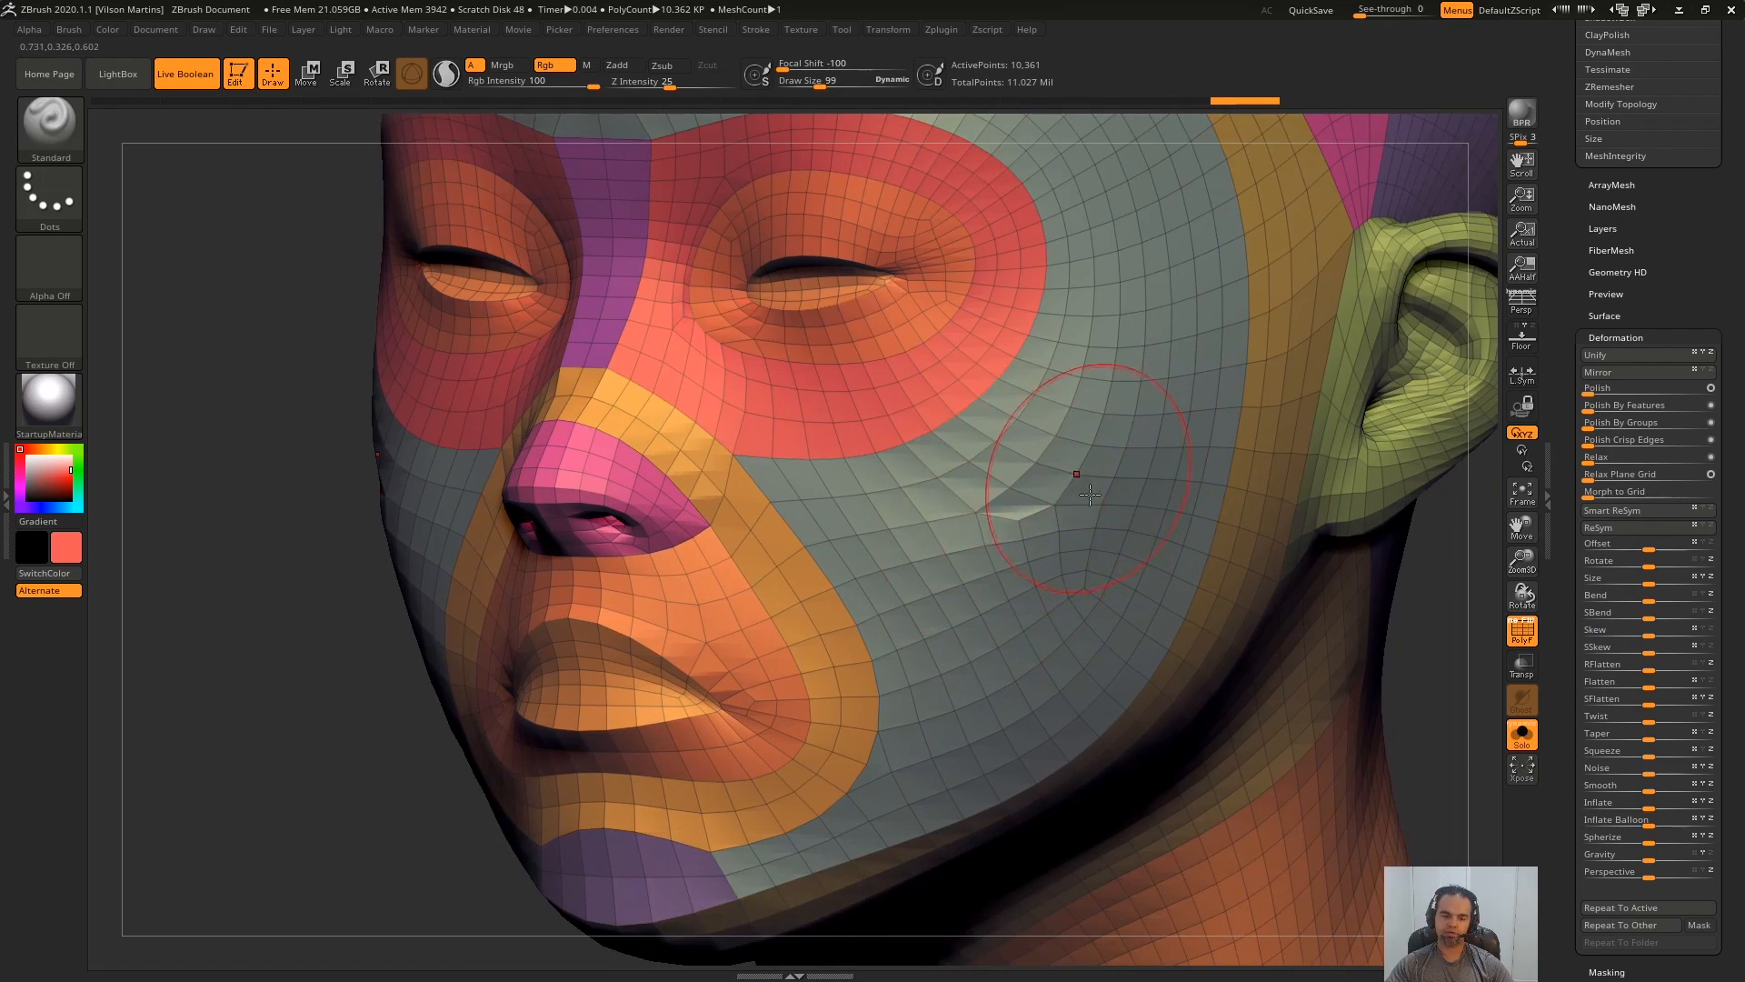
mouse_move(1033, 537)
alt+right_down()
mouse_move(1040, 582)
mouse_move(1023, 579)
alt+right_up()
key(ctrl+z)
key(ctrl+z)
- Return to the ZRemesher settings and lower the polypaint color density slightly
click(1609, 335)
drag(1674, 288, 1683, 257)
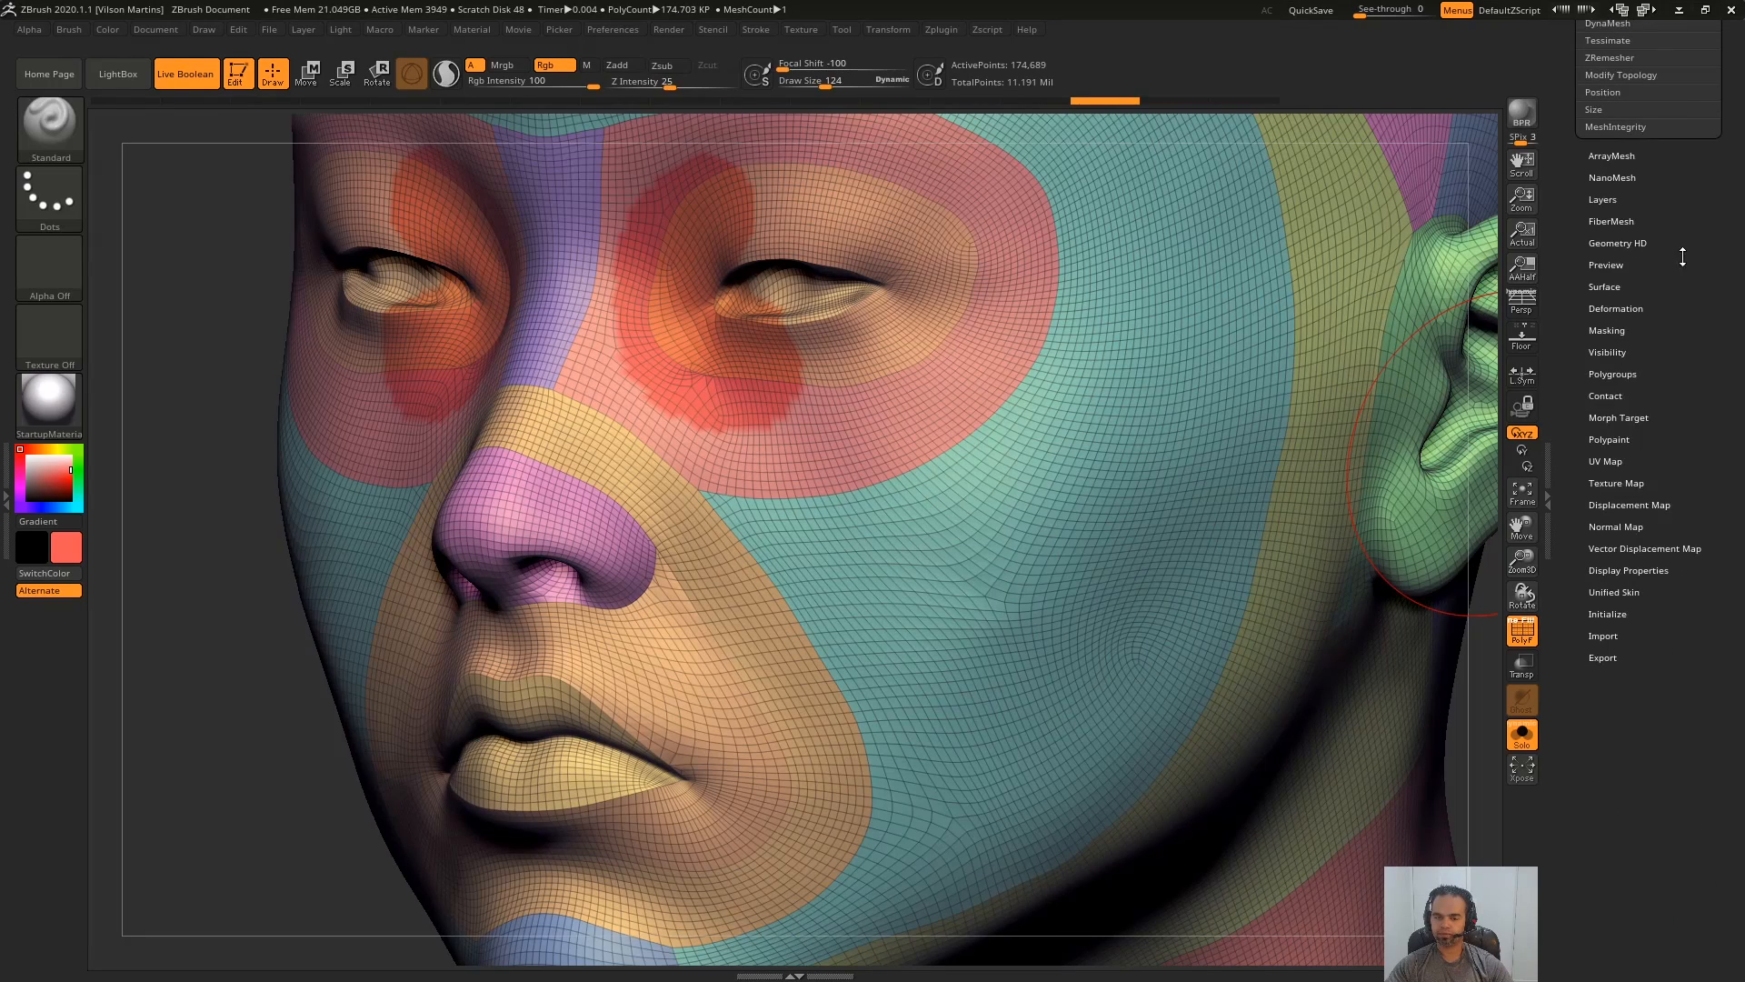
drag(1649, 335, 1676, 445)
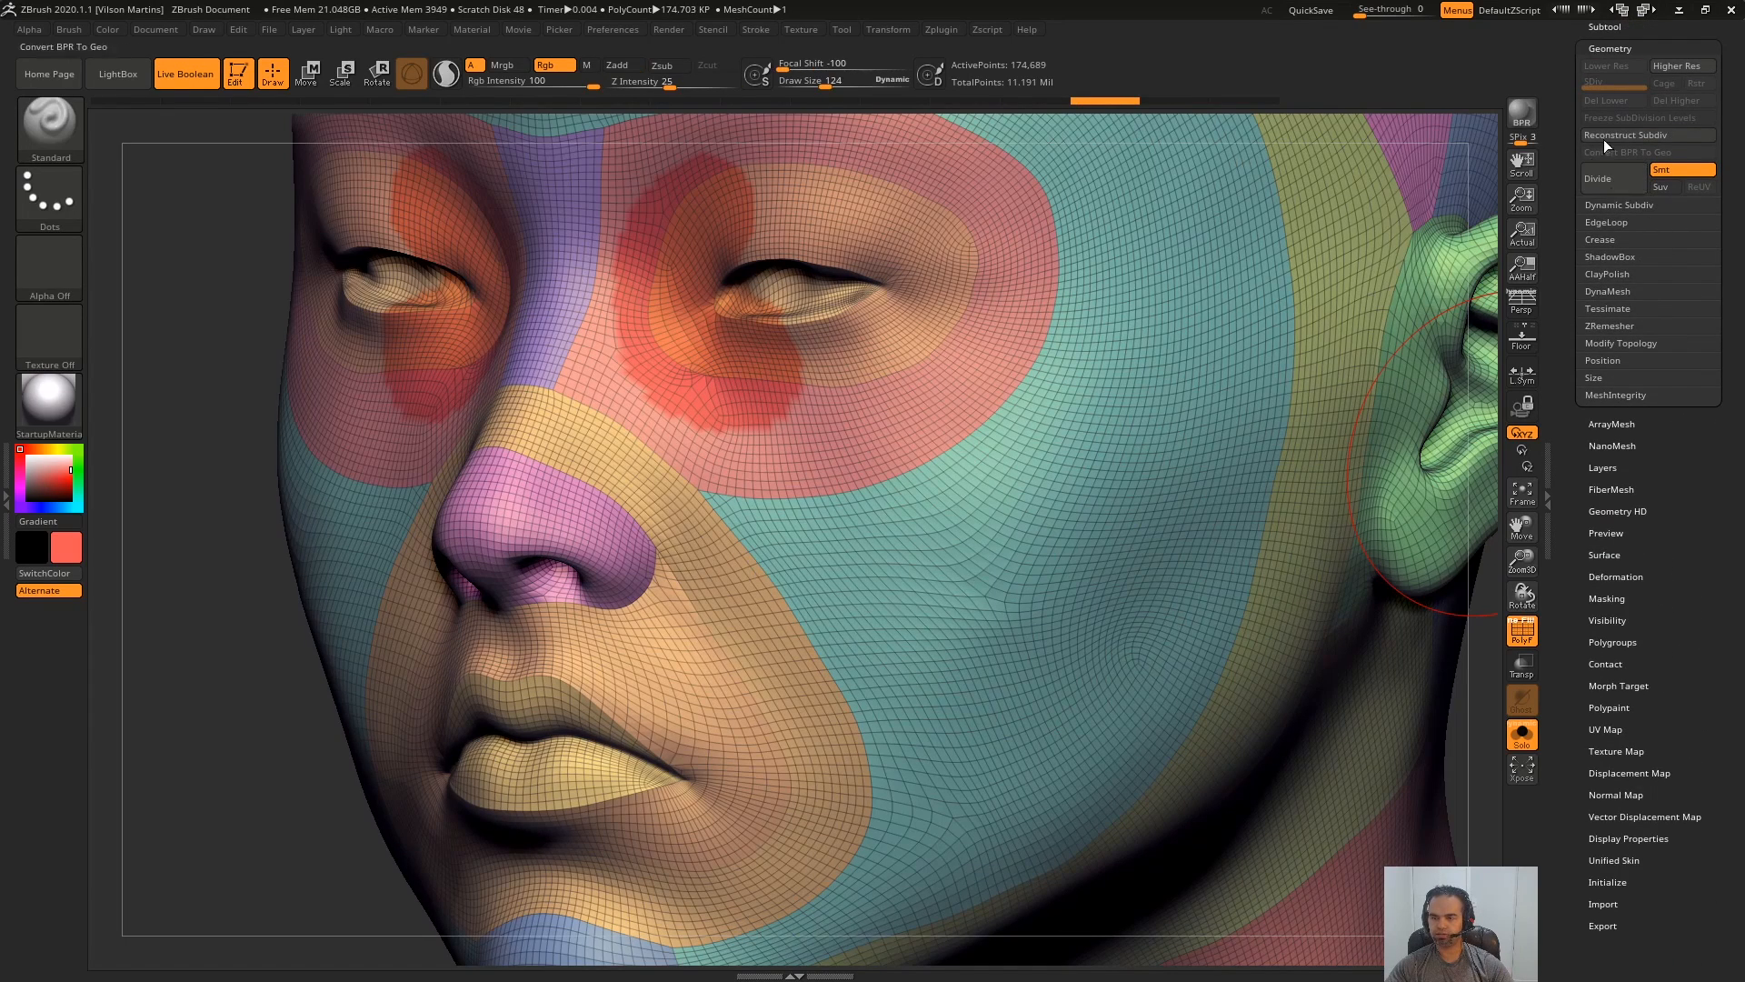
click(1627, 325)
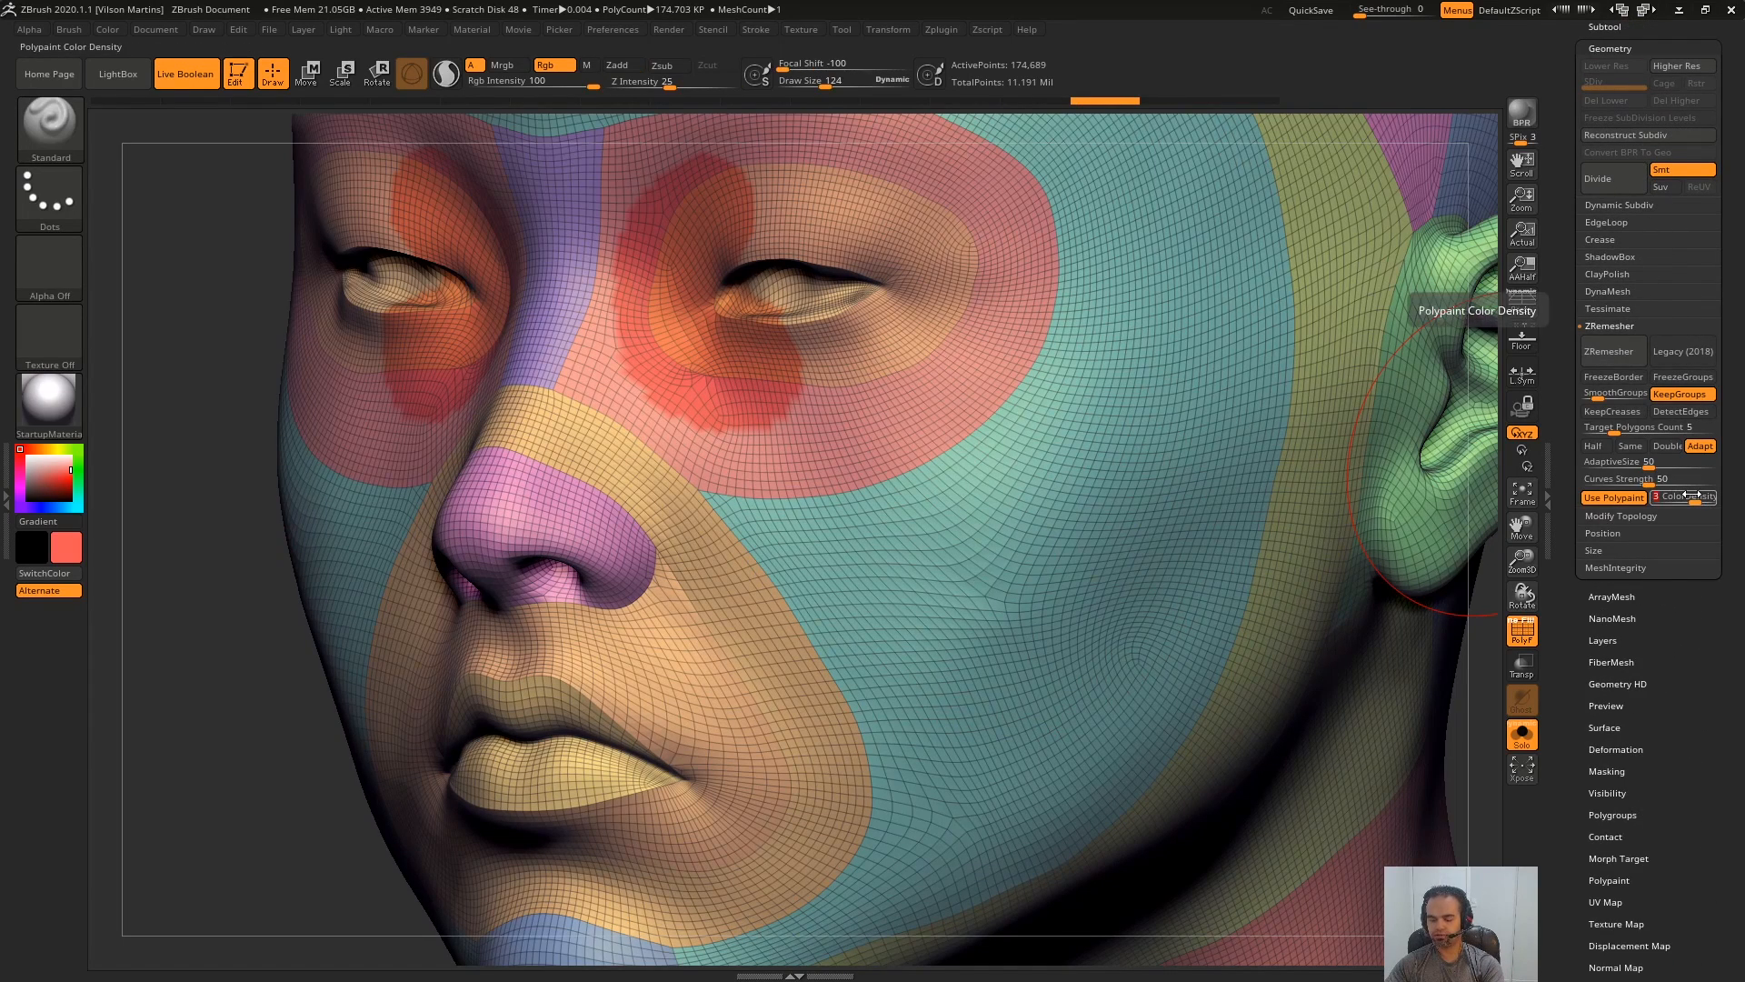
drag(1693, 496, 1684, 496)
- Try remeshing the head with both cheeks painted pale red as a density guide, and undo the result
key(shift+f)
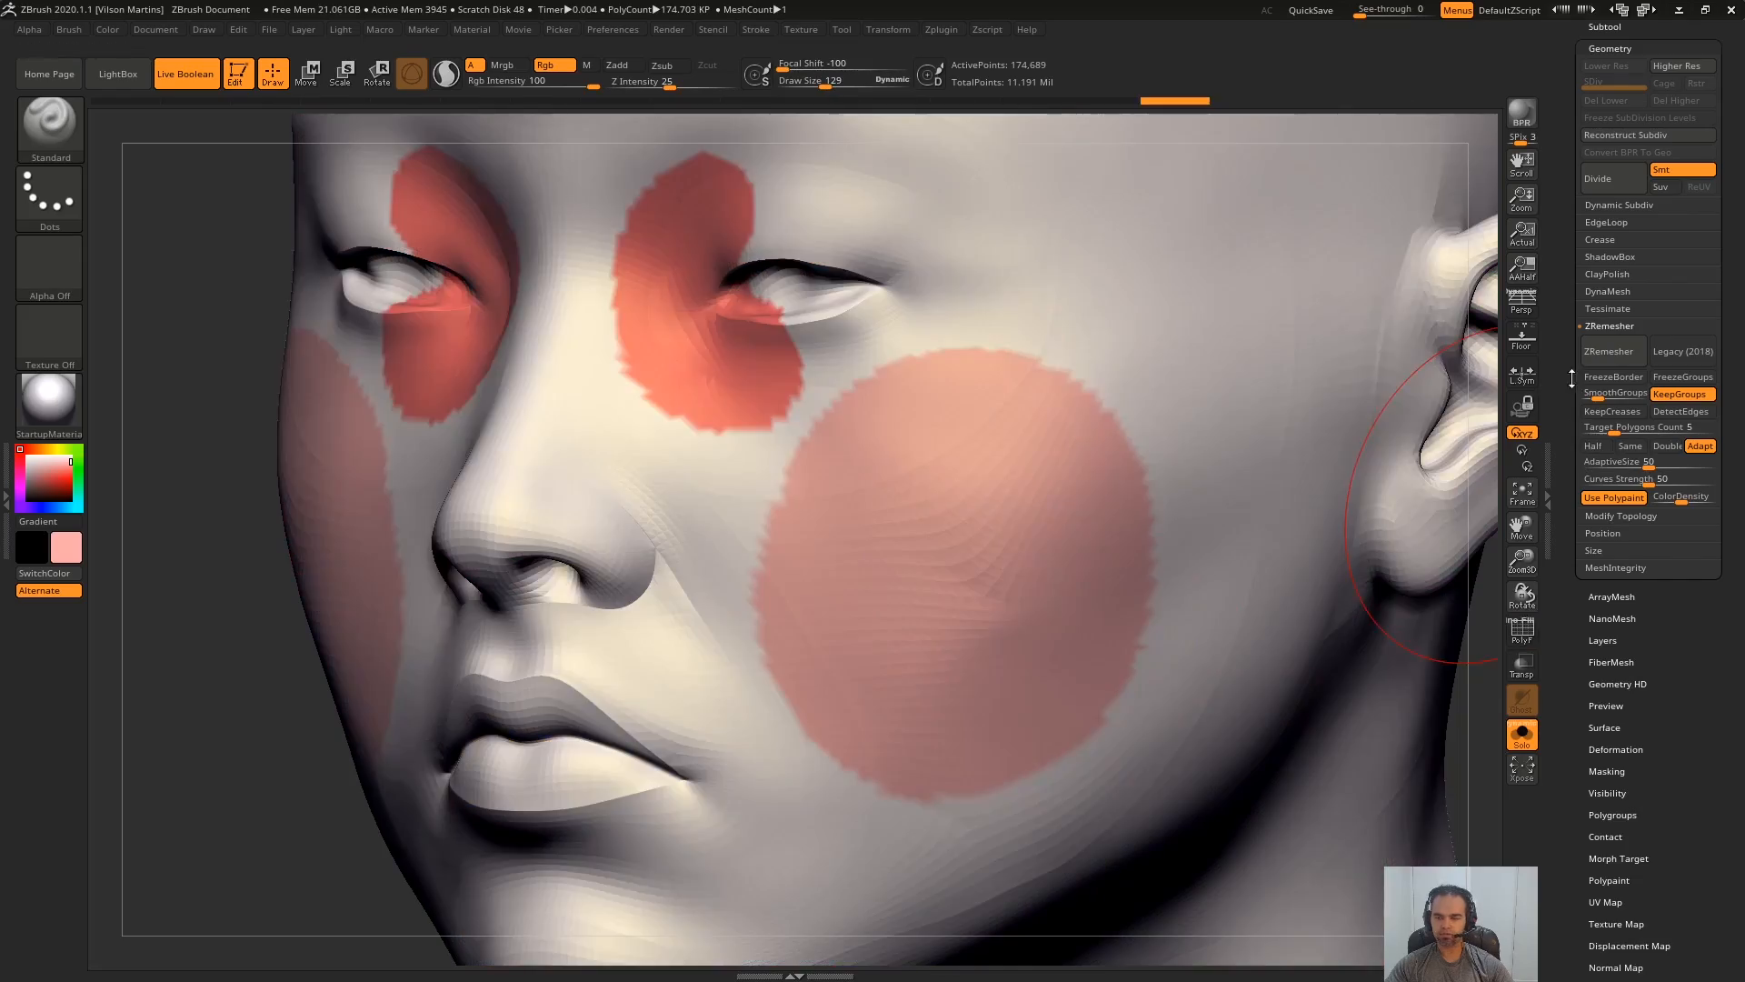
key(shift+f)
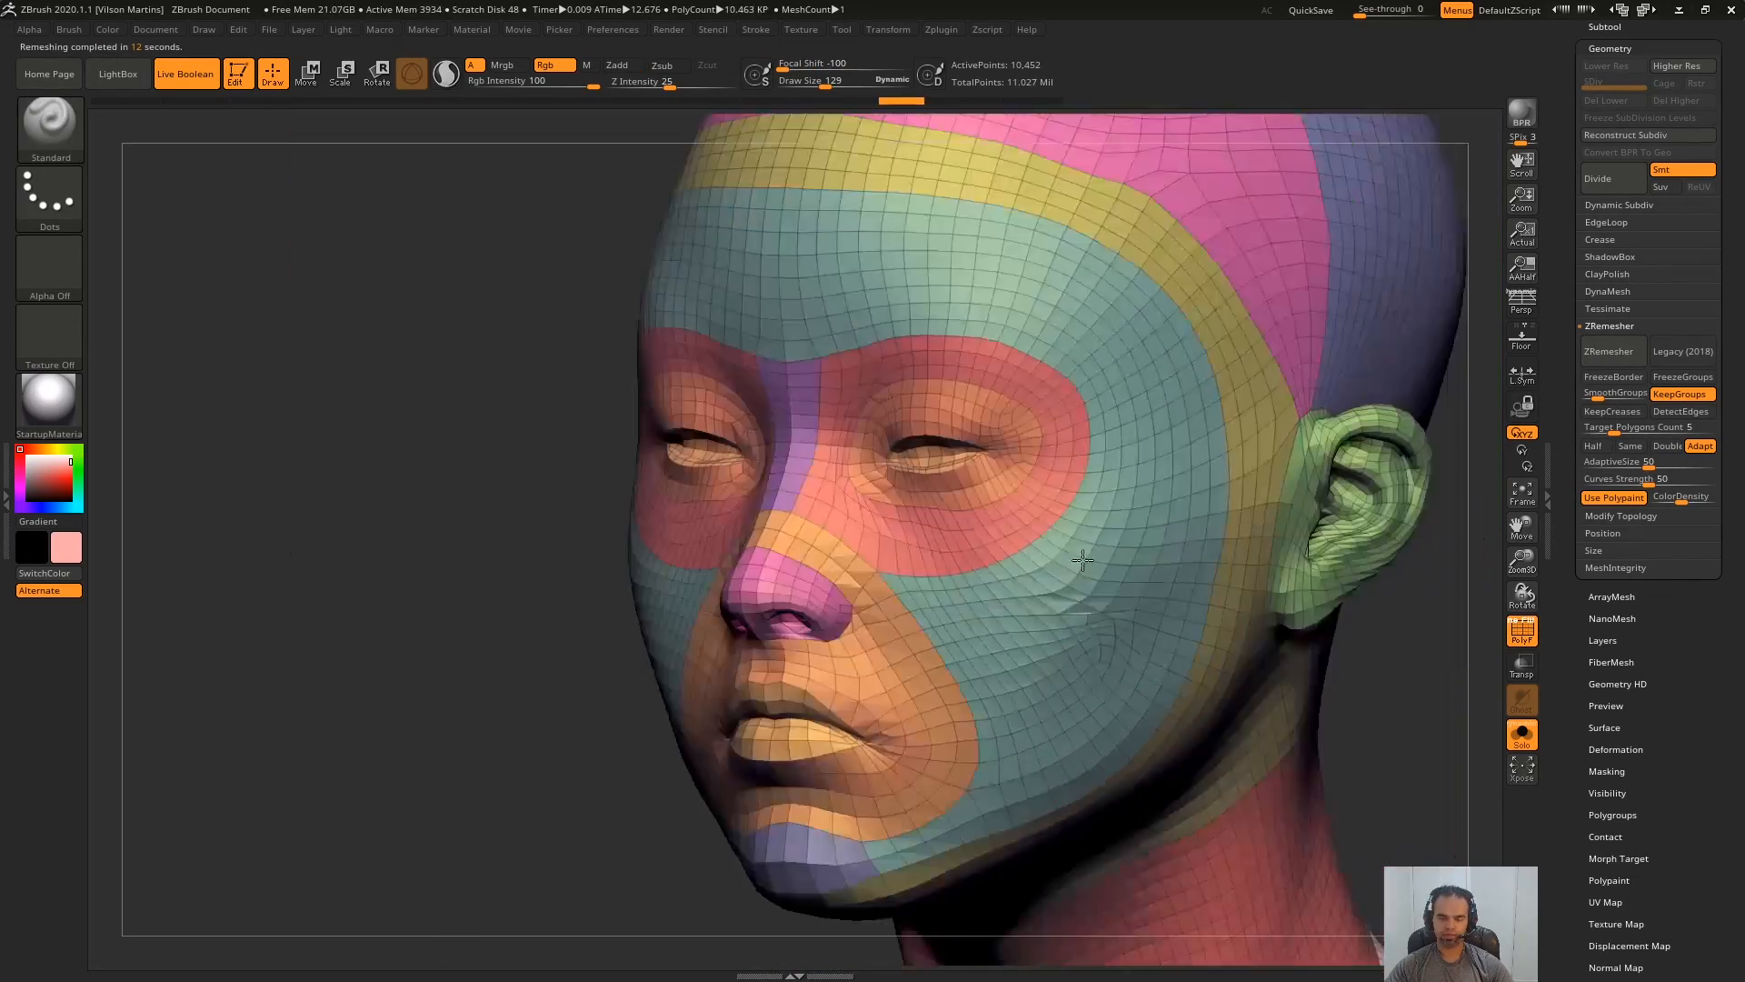
right_drag(966, 627, 1042, 642)
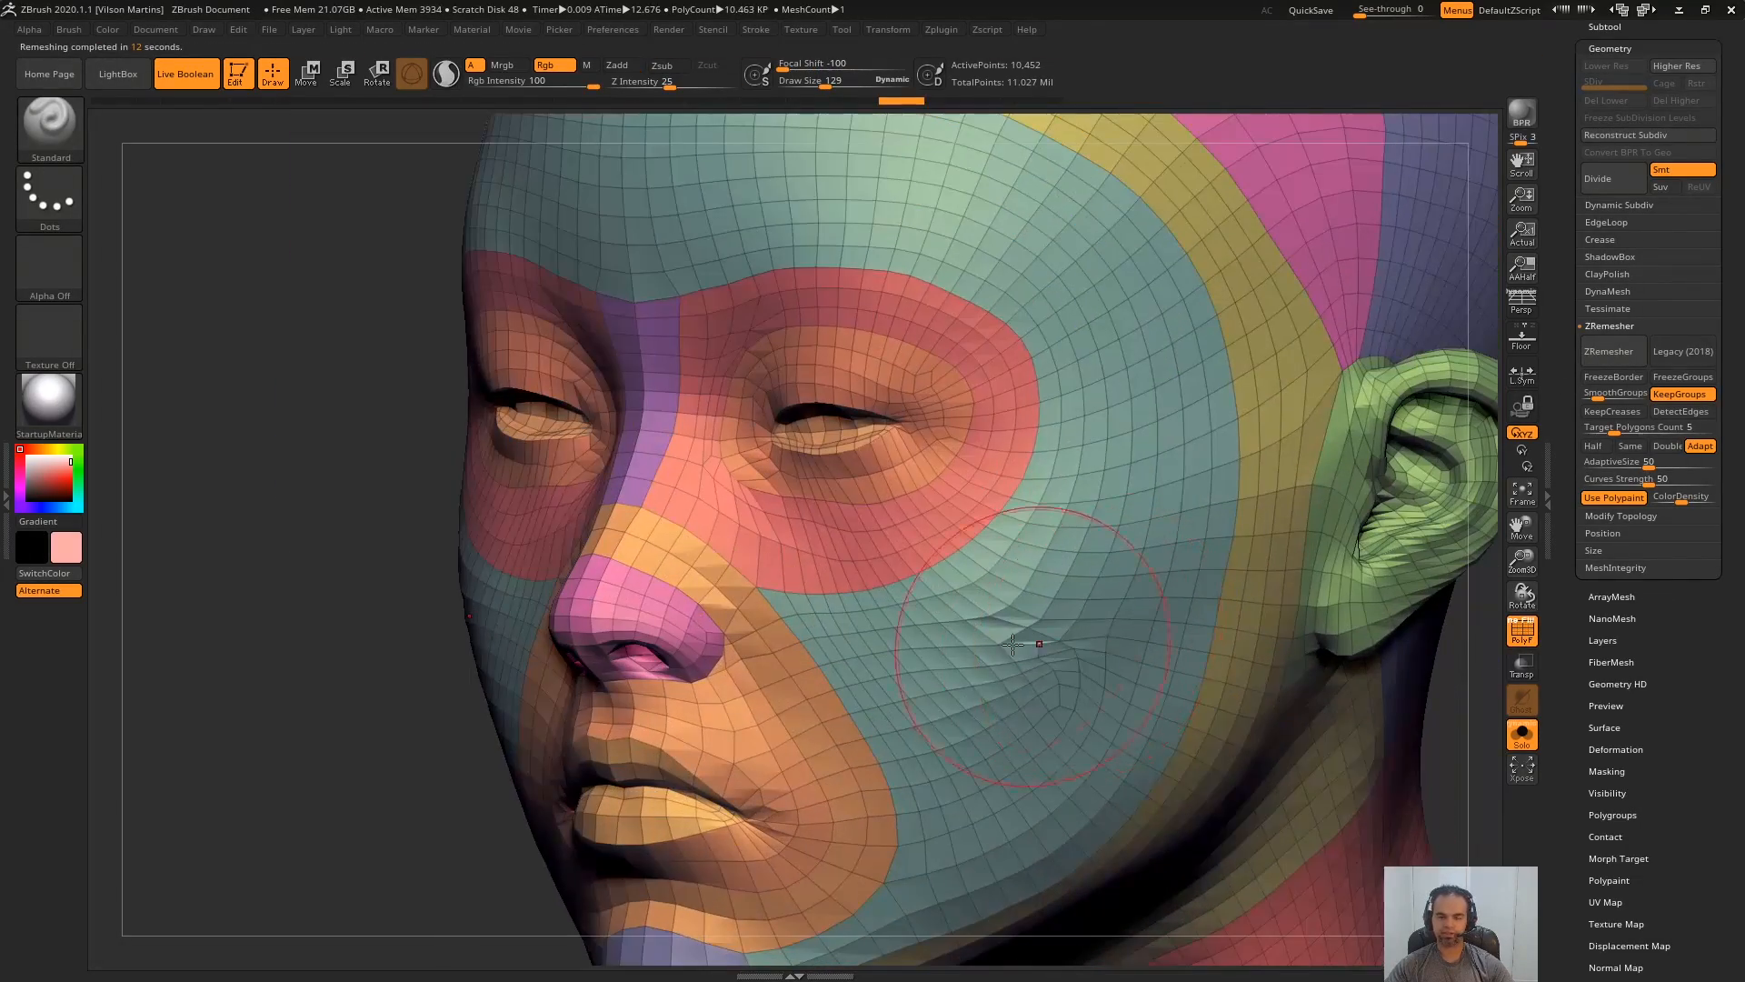
key(ctrl+z)
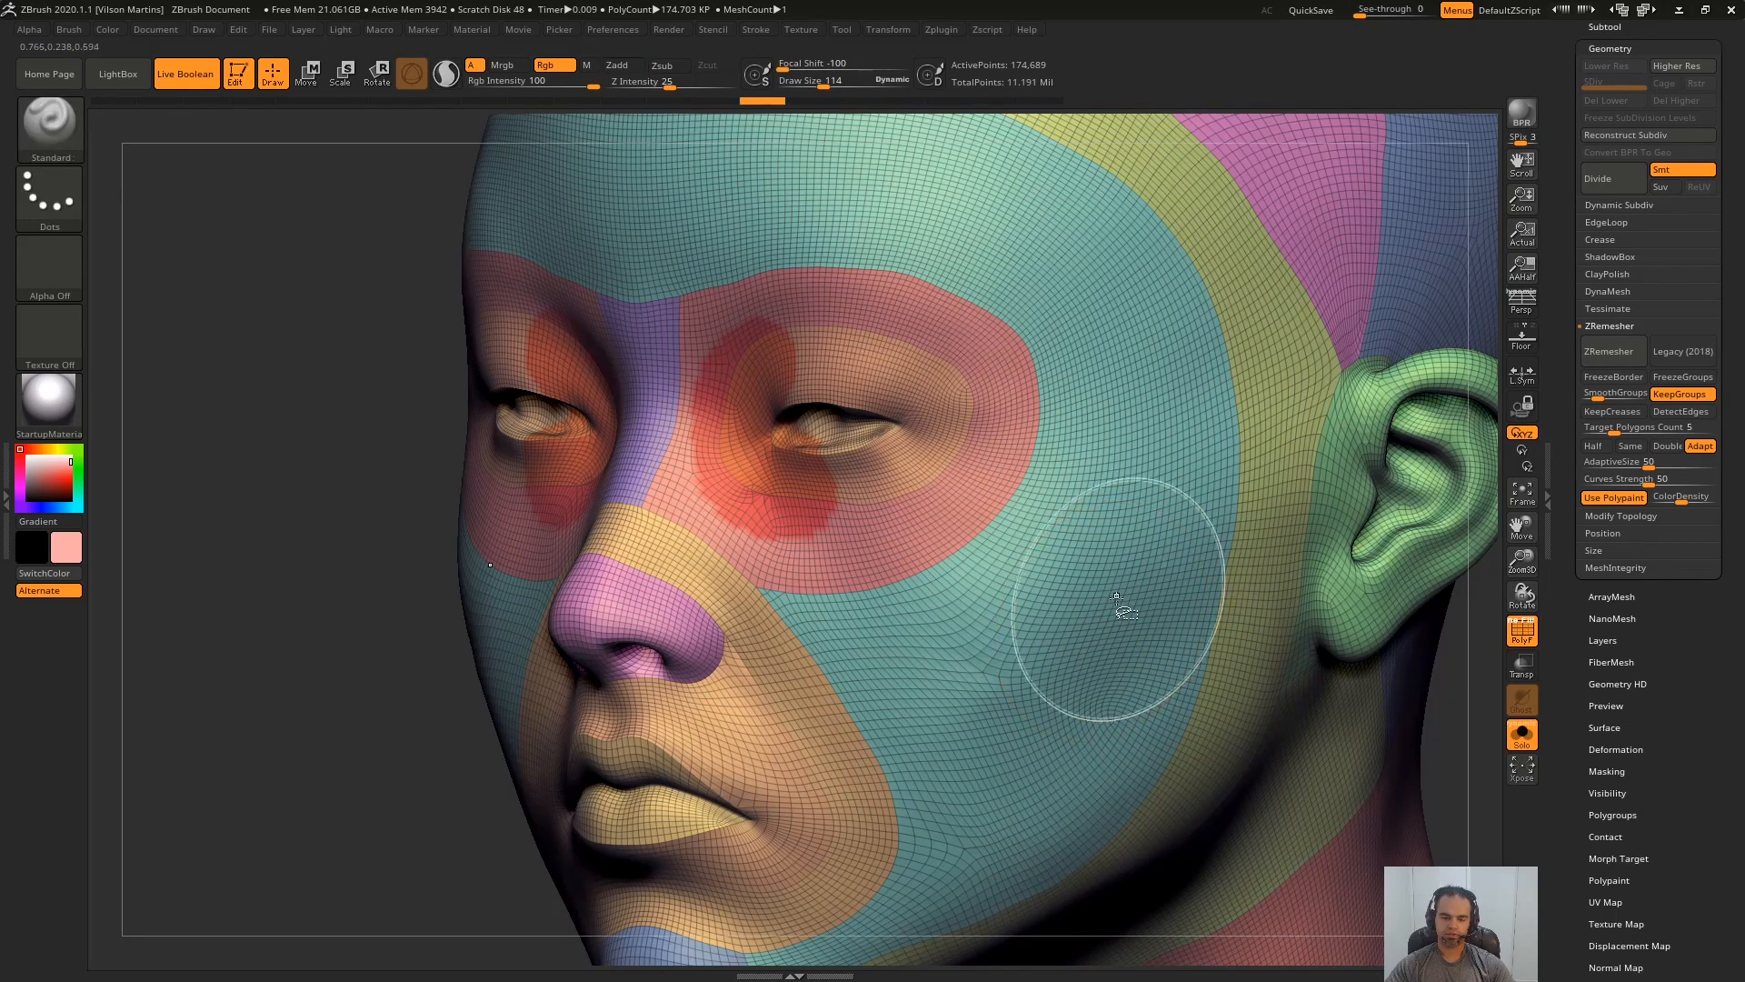
- Isolate the forehead-and-cheek polygroup and slice it beside the eyes into separate forehead and cheek groups
ctrl+shift+click(1097, 627)
mouse_move(1097, 628)
right_down()
mouse_move(1087, 591)
mouse_move(994, 678)
right_up()
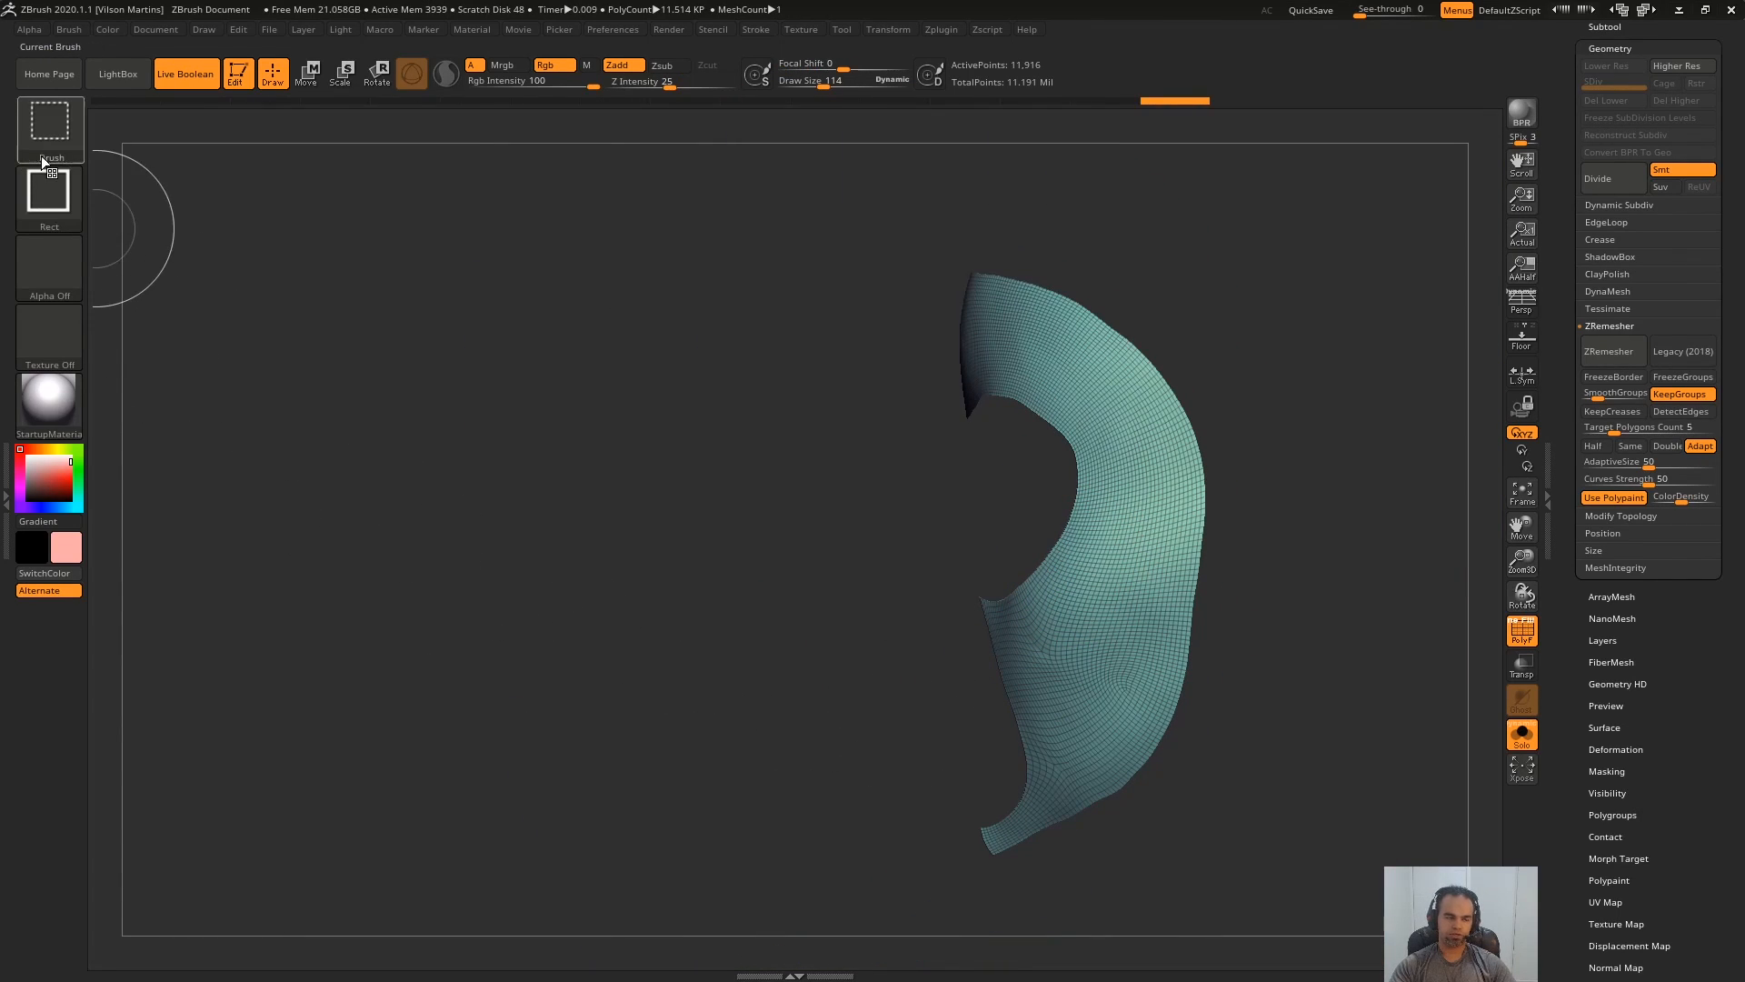
click(42, 155)
click(434, 234)
mouse_move(740, 359)
shift+right_down()
mouse_move(1033, 546)
mouse_move(936, 214)
mouse_move(1212, 460)
mouse_move(1119, 584)
mouse_move(1351, 519)
mouse_move(1349, 543)
shift+right_up()
ctrl+right_drag(1097, 554, 1083, 448)
ctrl+shift+click(1113, 574)
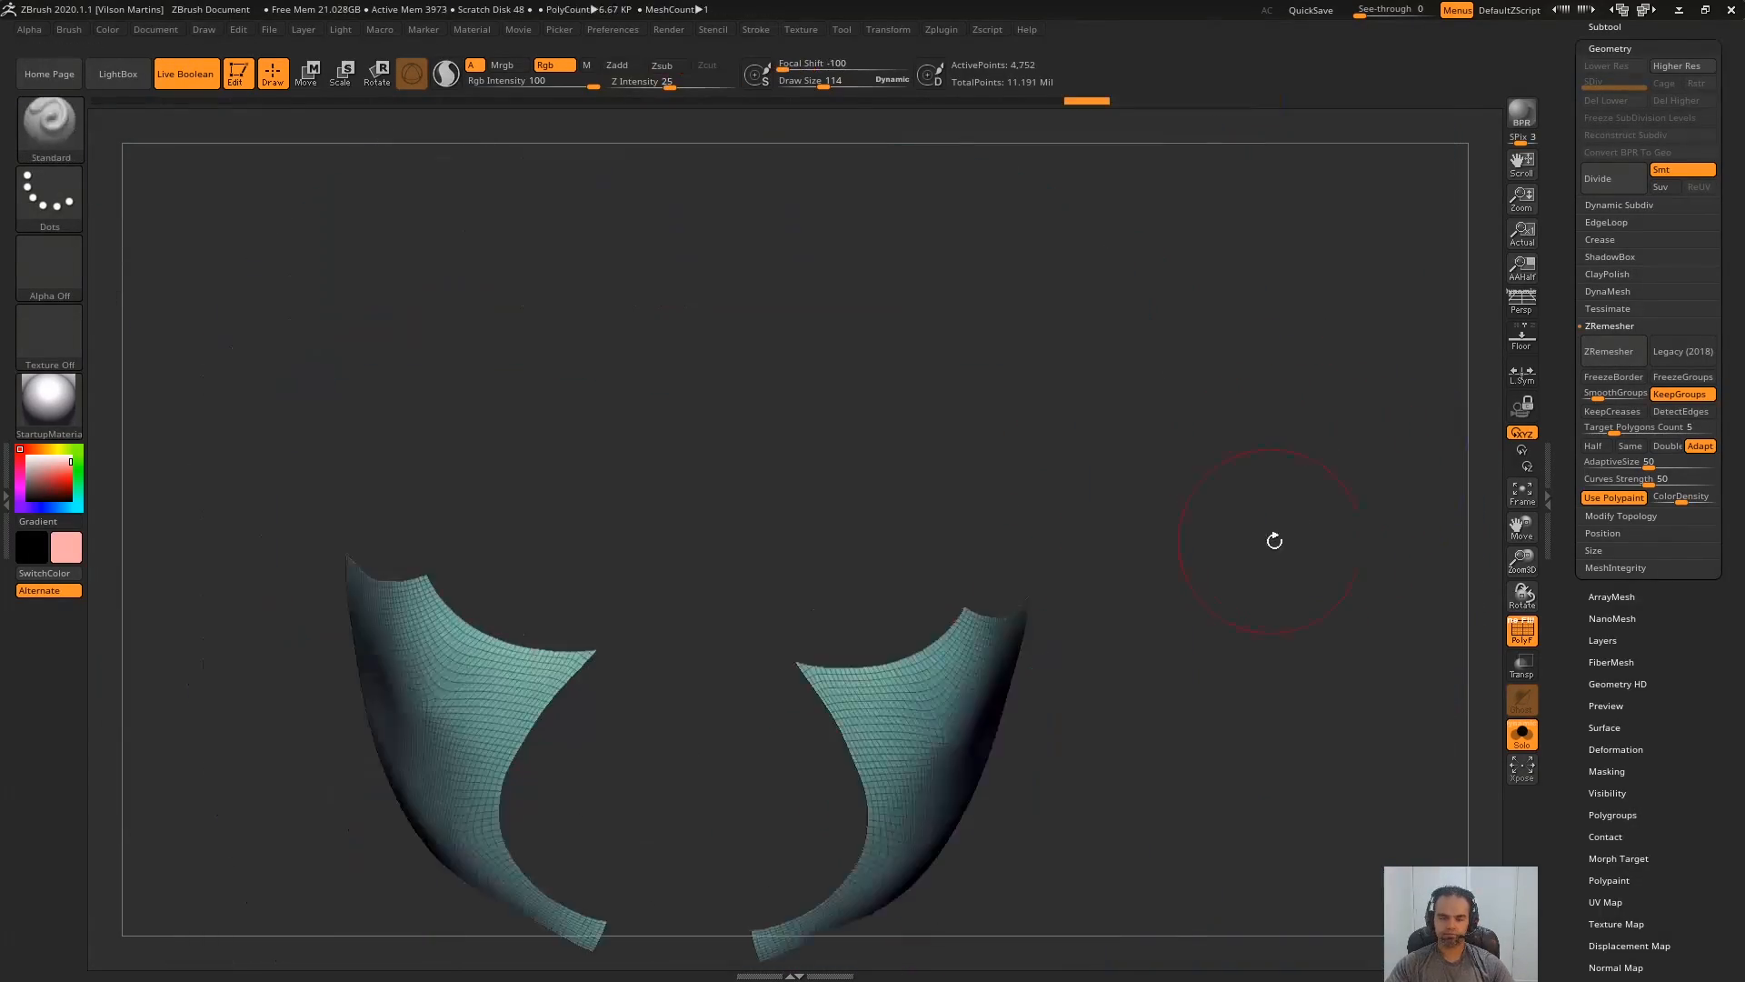
mouse_move(1275, 541)
right_down()
mouse_move(1258, 394)
mouse_move(1170, 548)
right_up()
ctrl+shift+click(1133, 544)
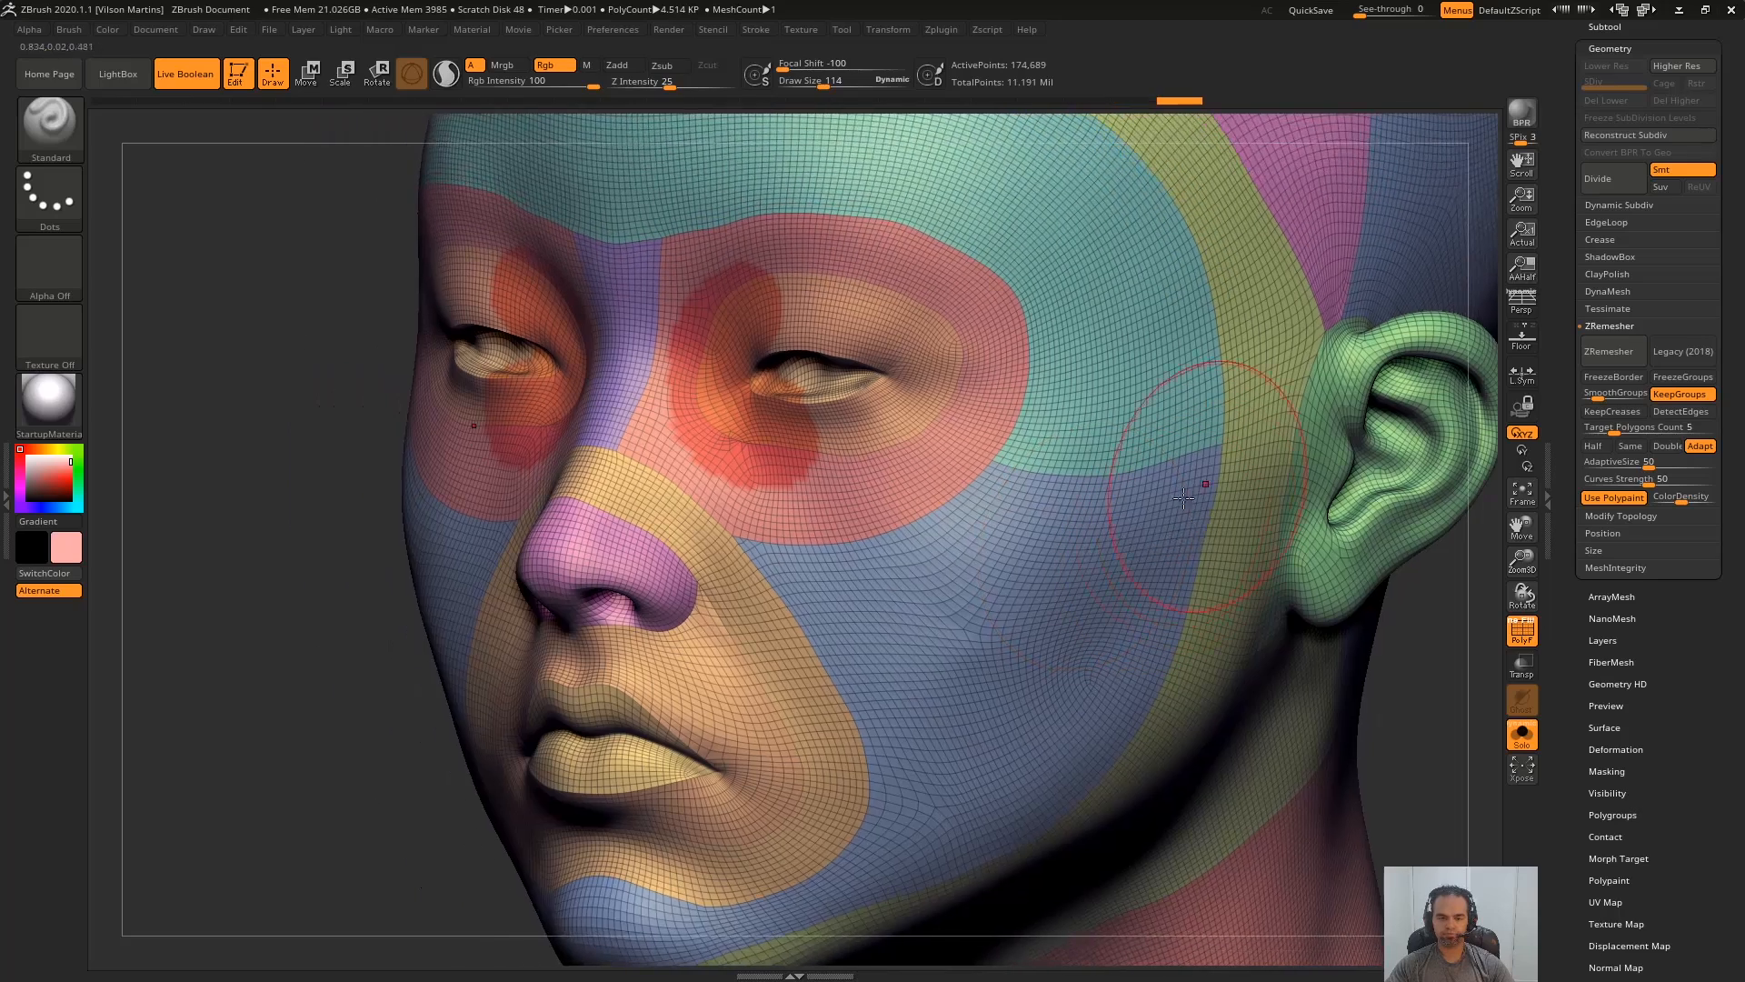
- Remesh the head with ZRemesher using the separated forehead and cheek polygroups
click(1608, 363)
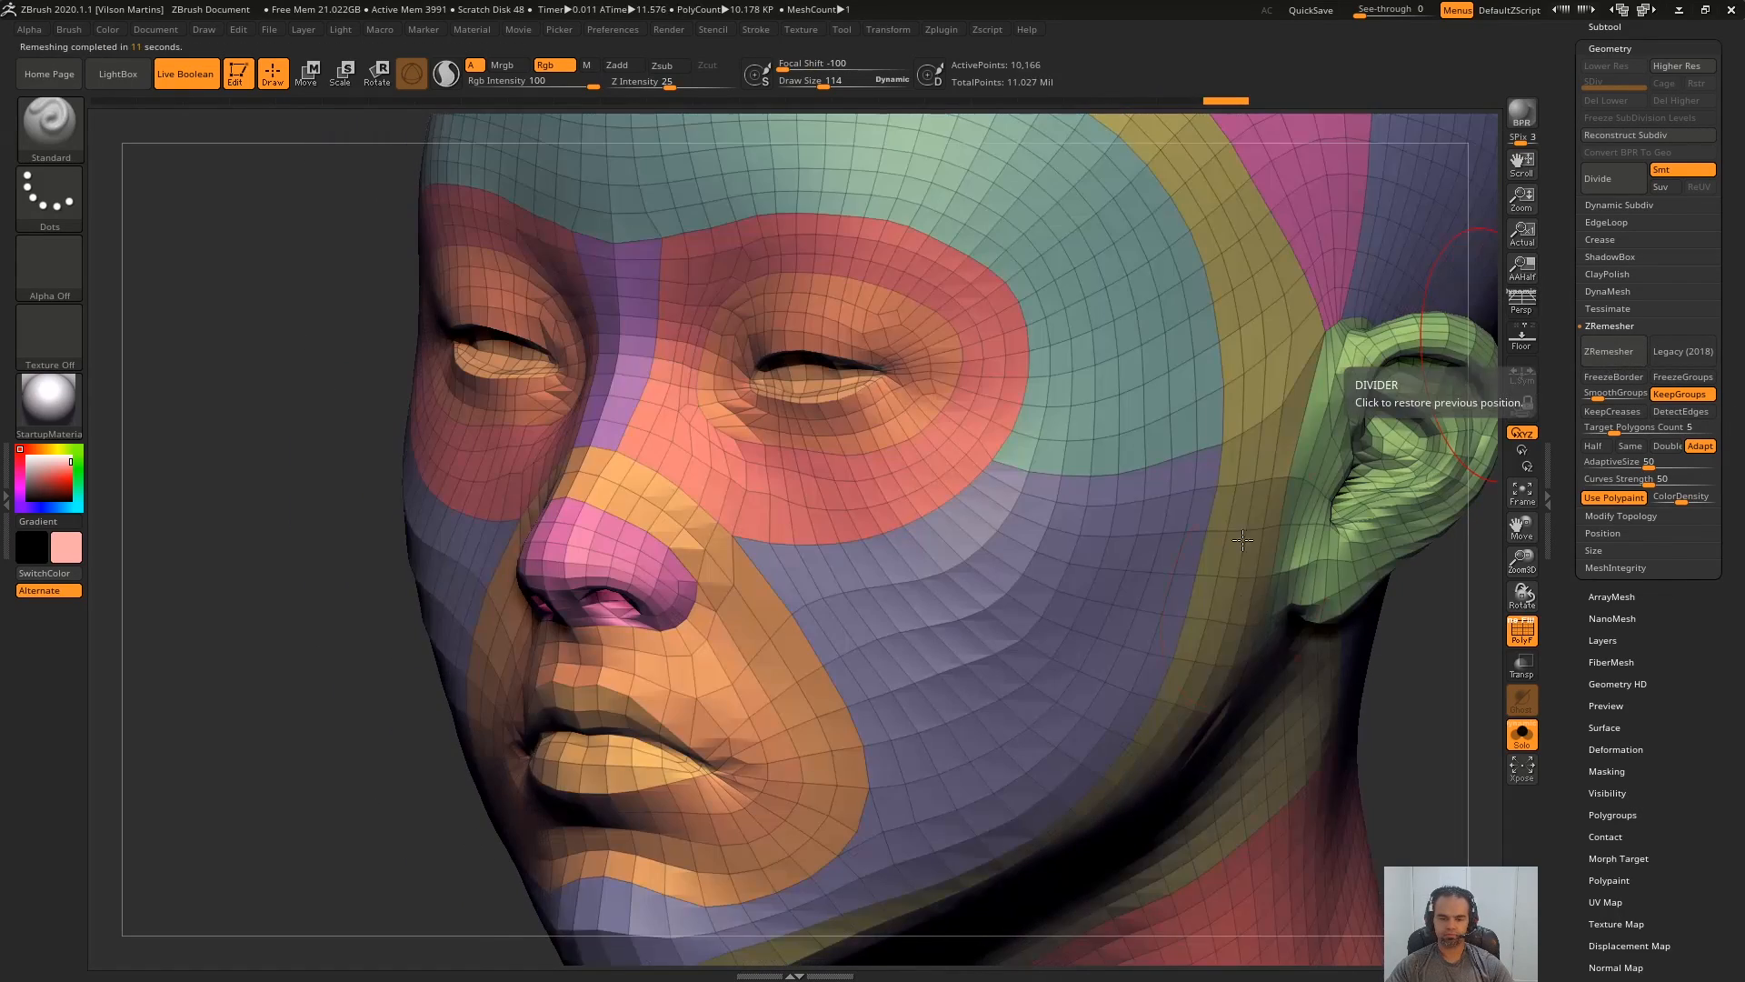
mouse_move(1034, 509)
ctrl+right_down()
mouse_move(1034, 564)
mouse_move(1033, 484)
ctrl+right_up()
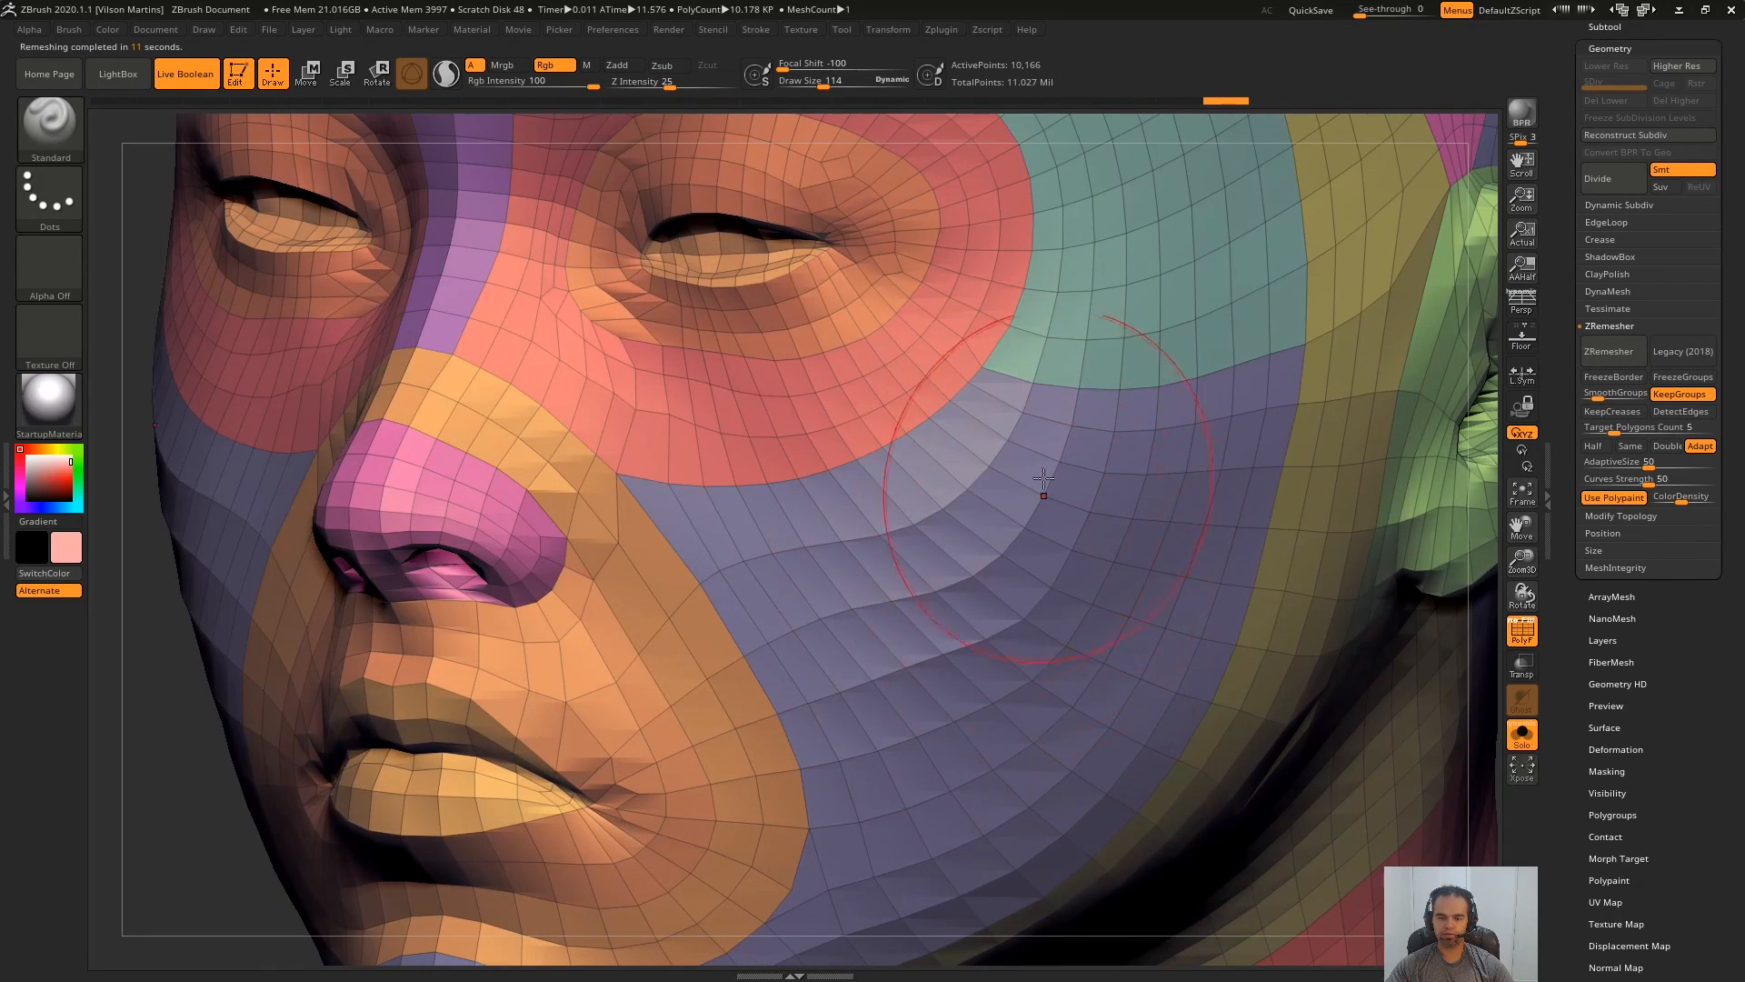
- Use a screenshot overlay to mark the cheek faces and the junction of the eye, forehead and cheek polygroups, and discard it
key(Print)
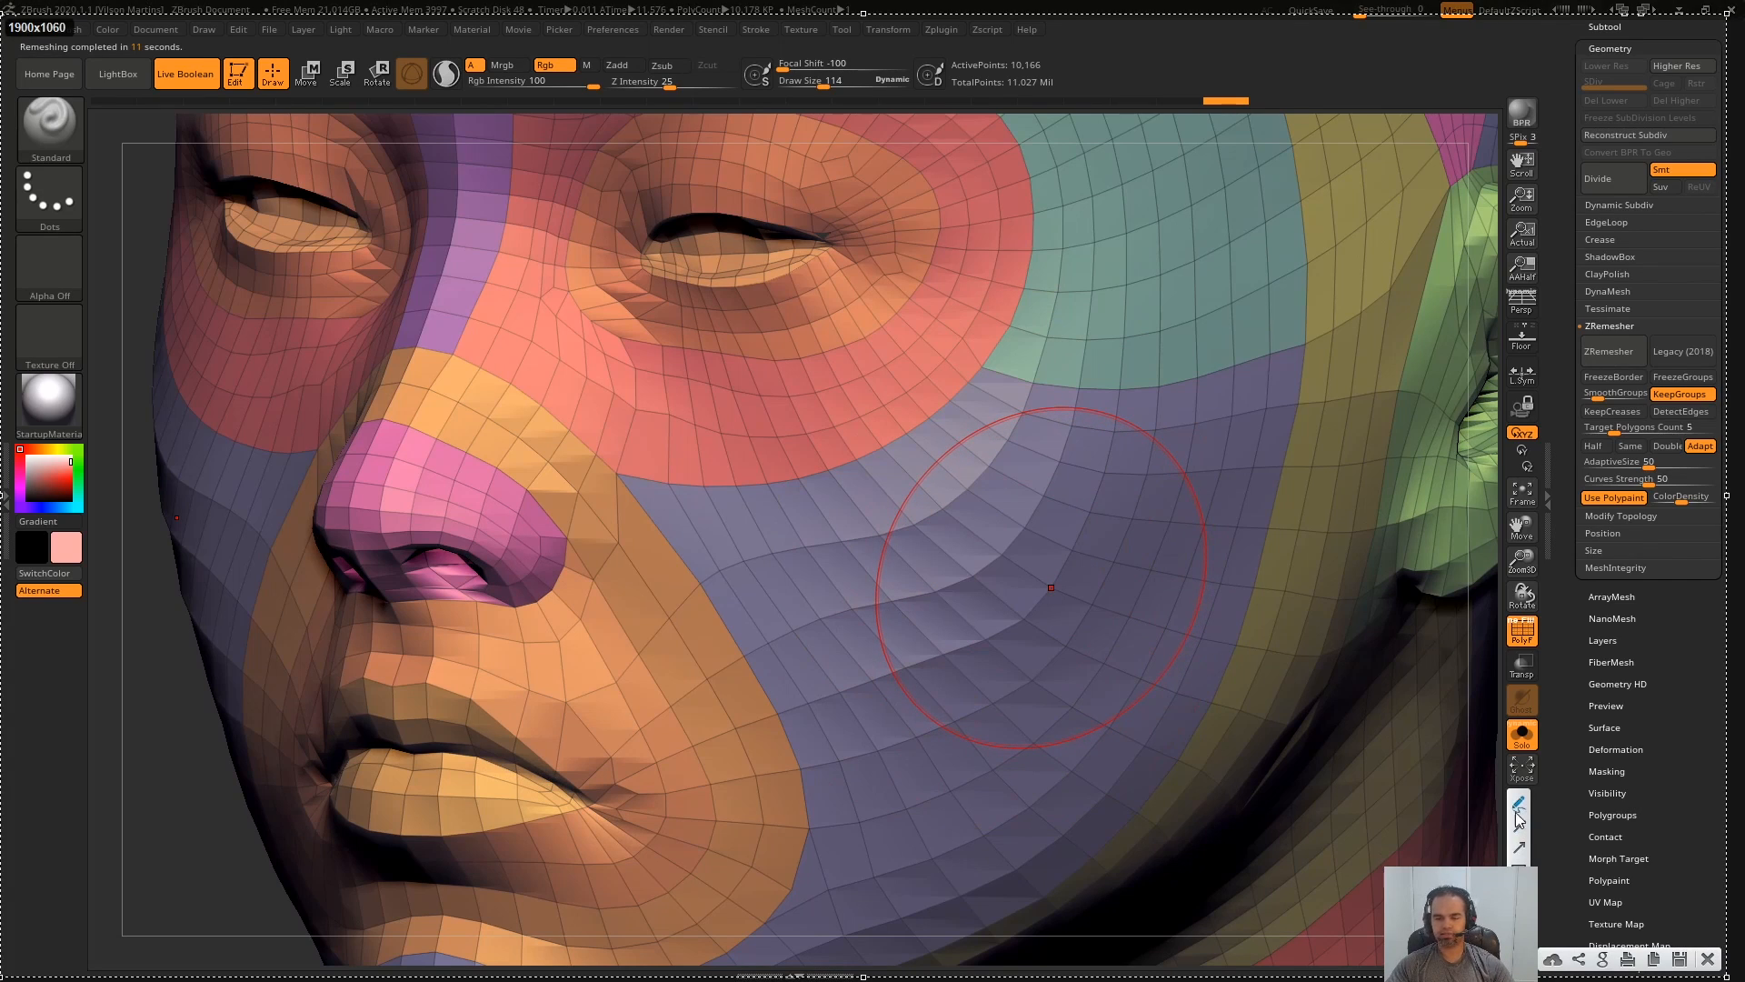
mouse_move(951, 559)
mouse_down()
mouse_move(962, 576)
mouse_move(950, 559)
mouse_up()
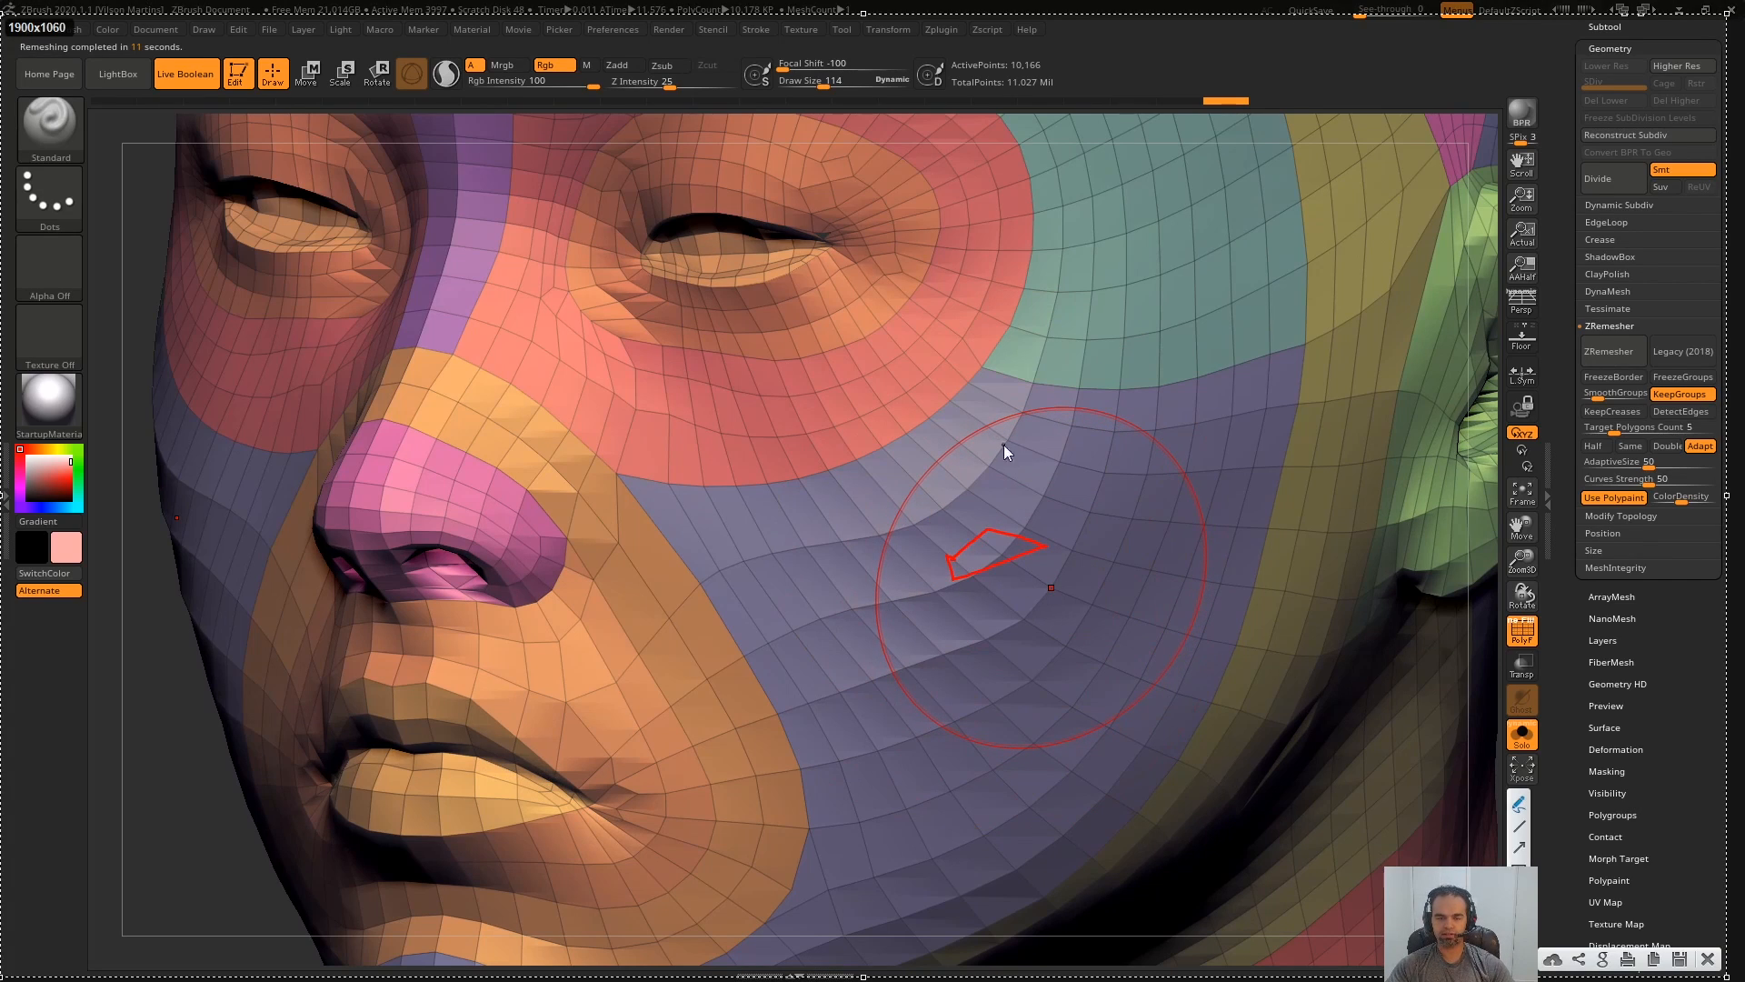
drag(1017, 294, 943, 423)
drag(965, 363, 1053, 398)
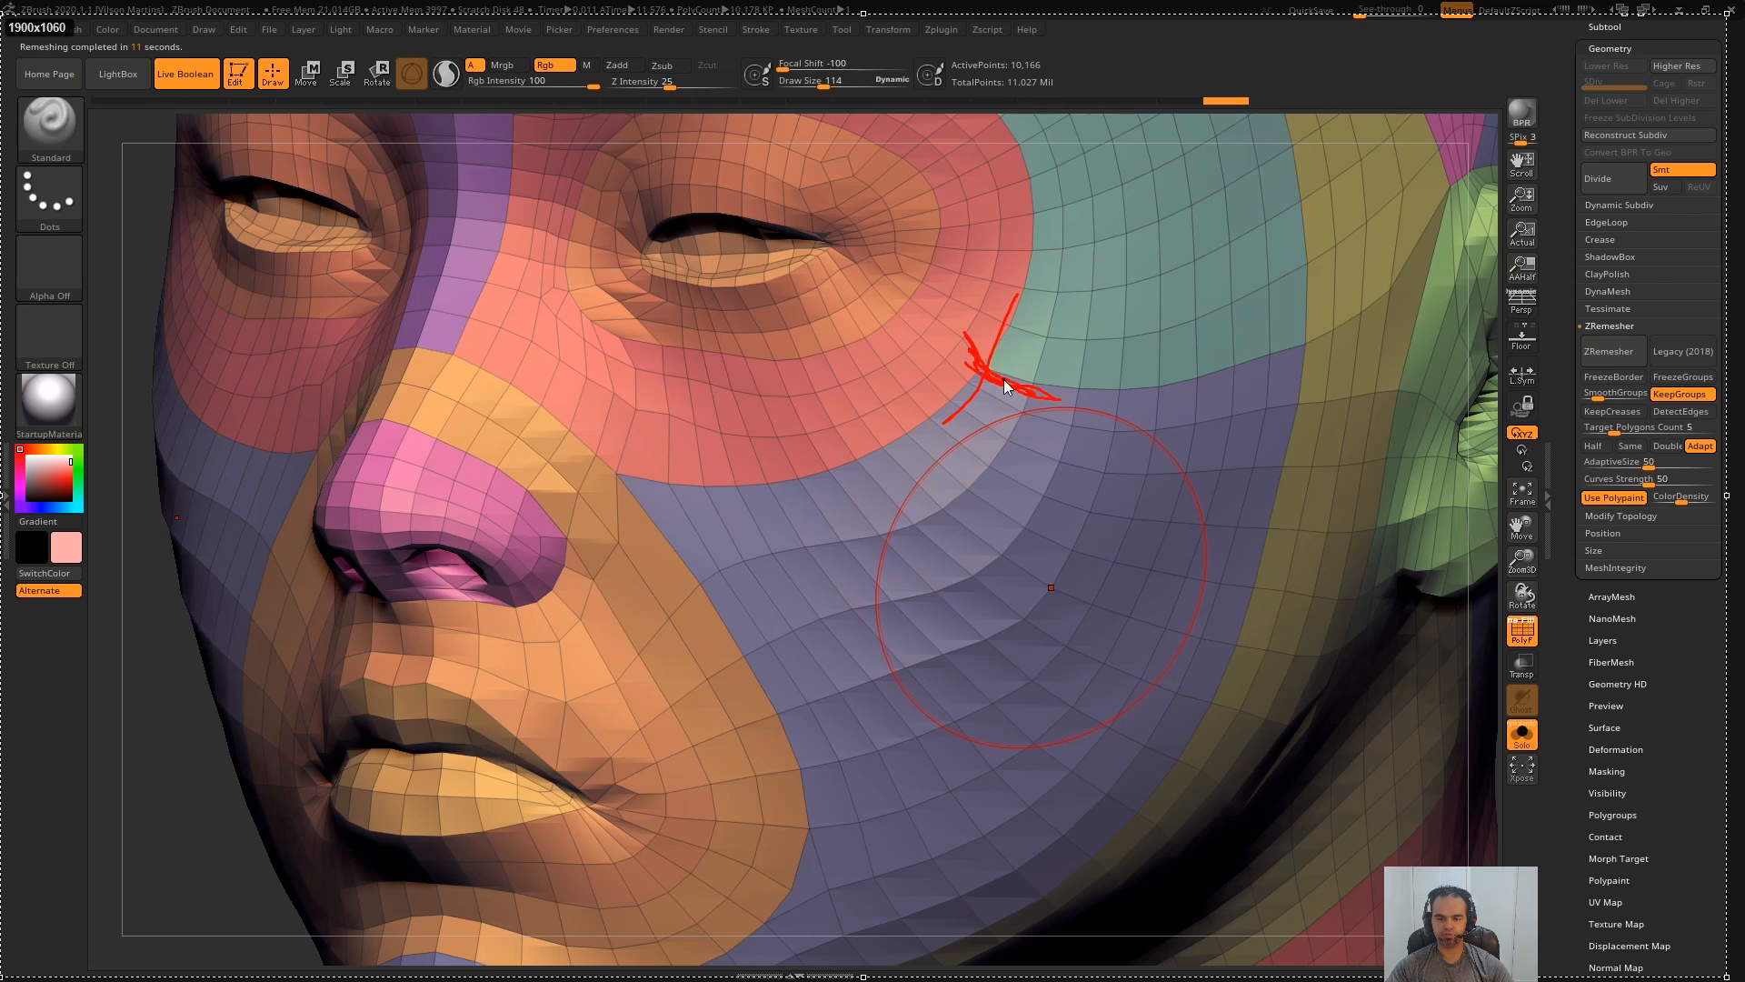
drag(947, 400, 992, 376)
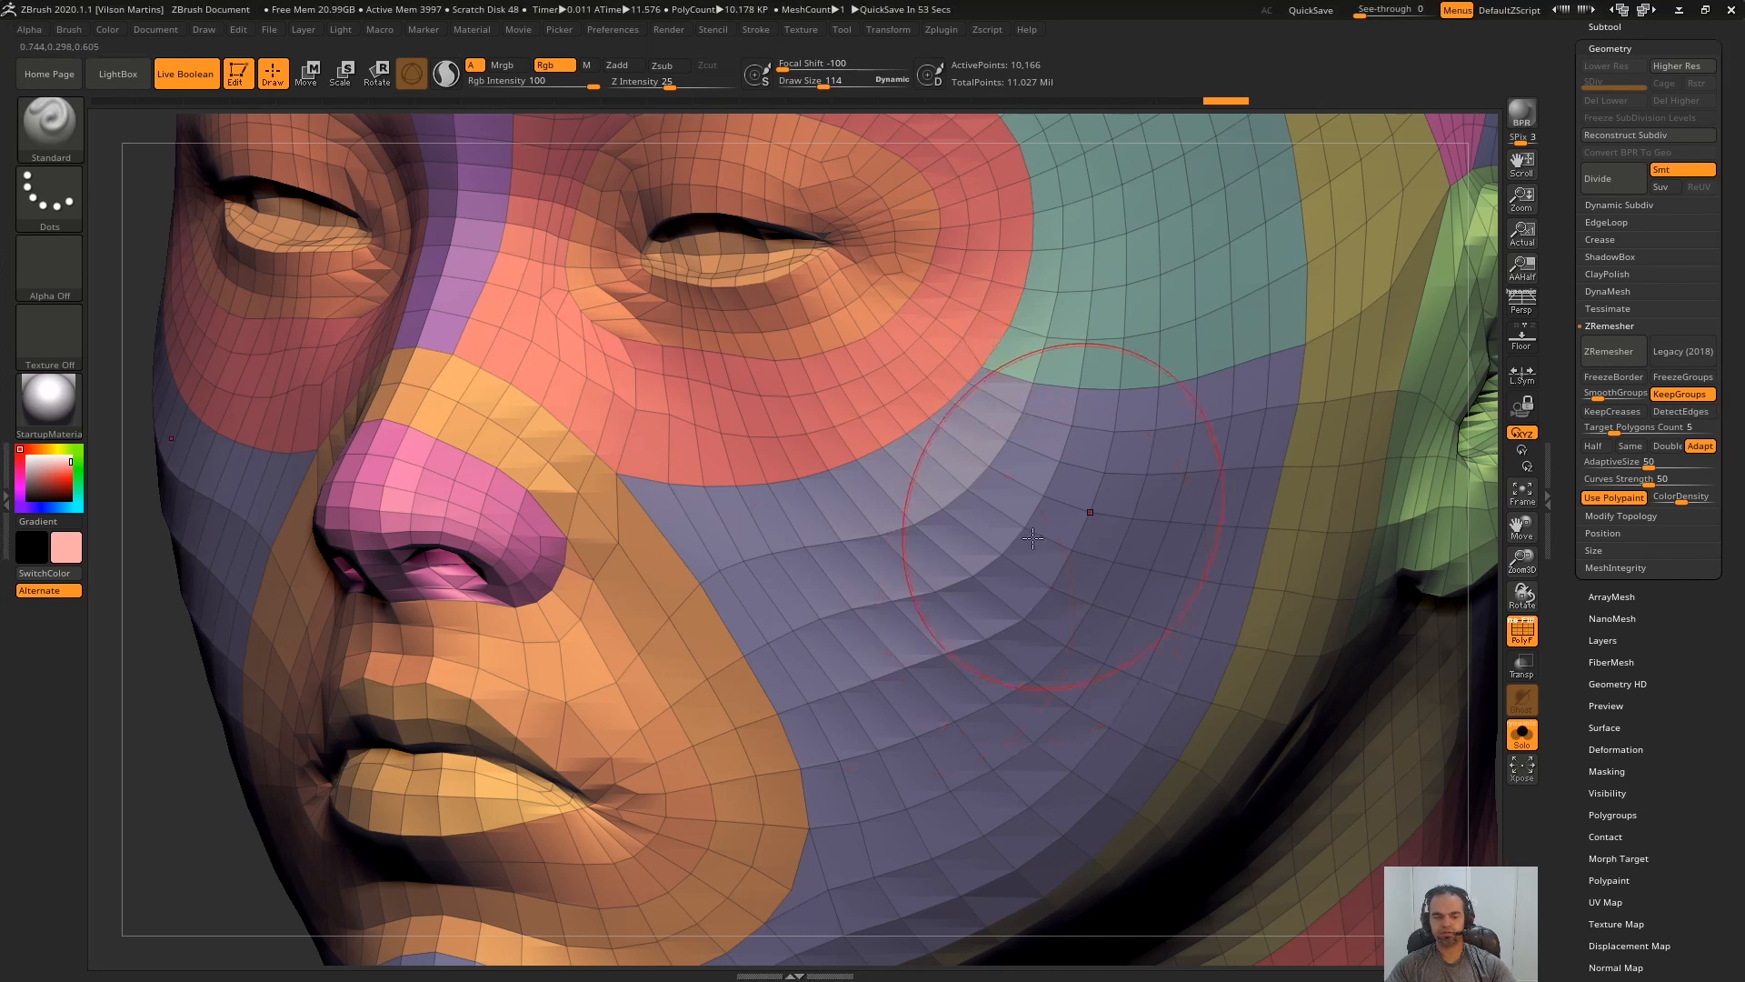
key(Escape)
- Subdivide the remeshed head once and bring up the subtool list
drag(1239, 545, 1222, 405)
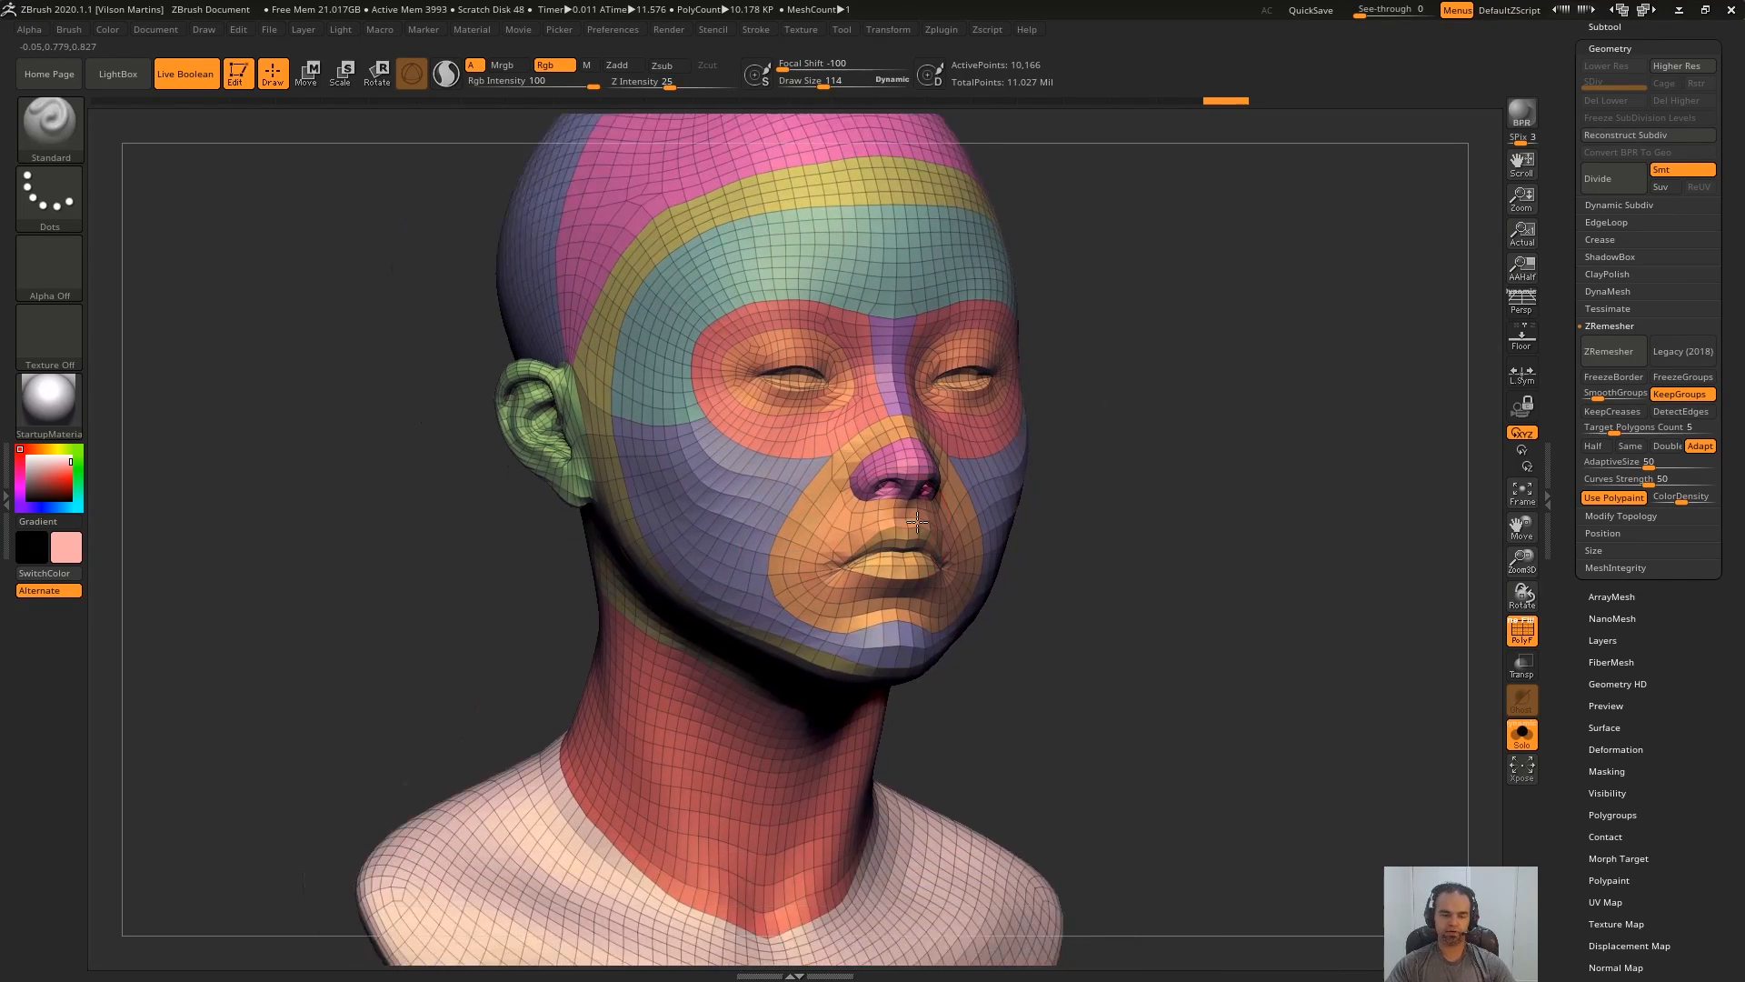
drag(1418, 527, 1445, 582)
drag(1686, 781, 1687, 627)
click(1616, 596)
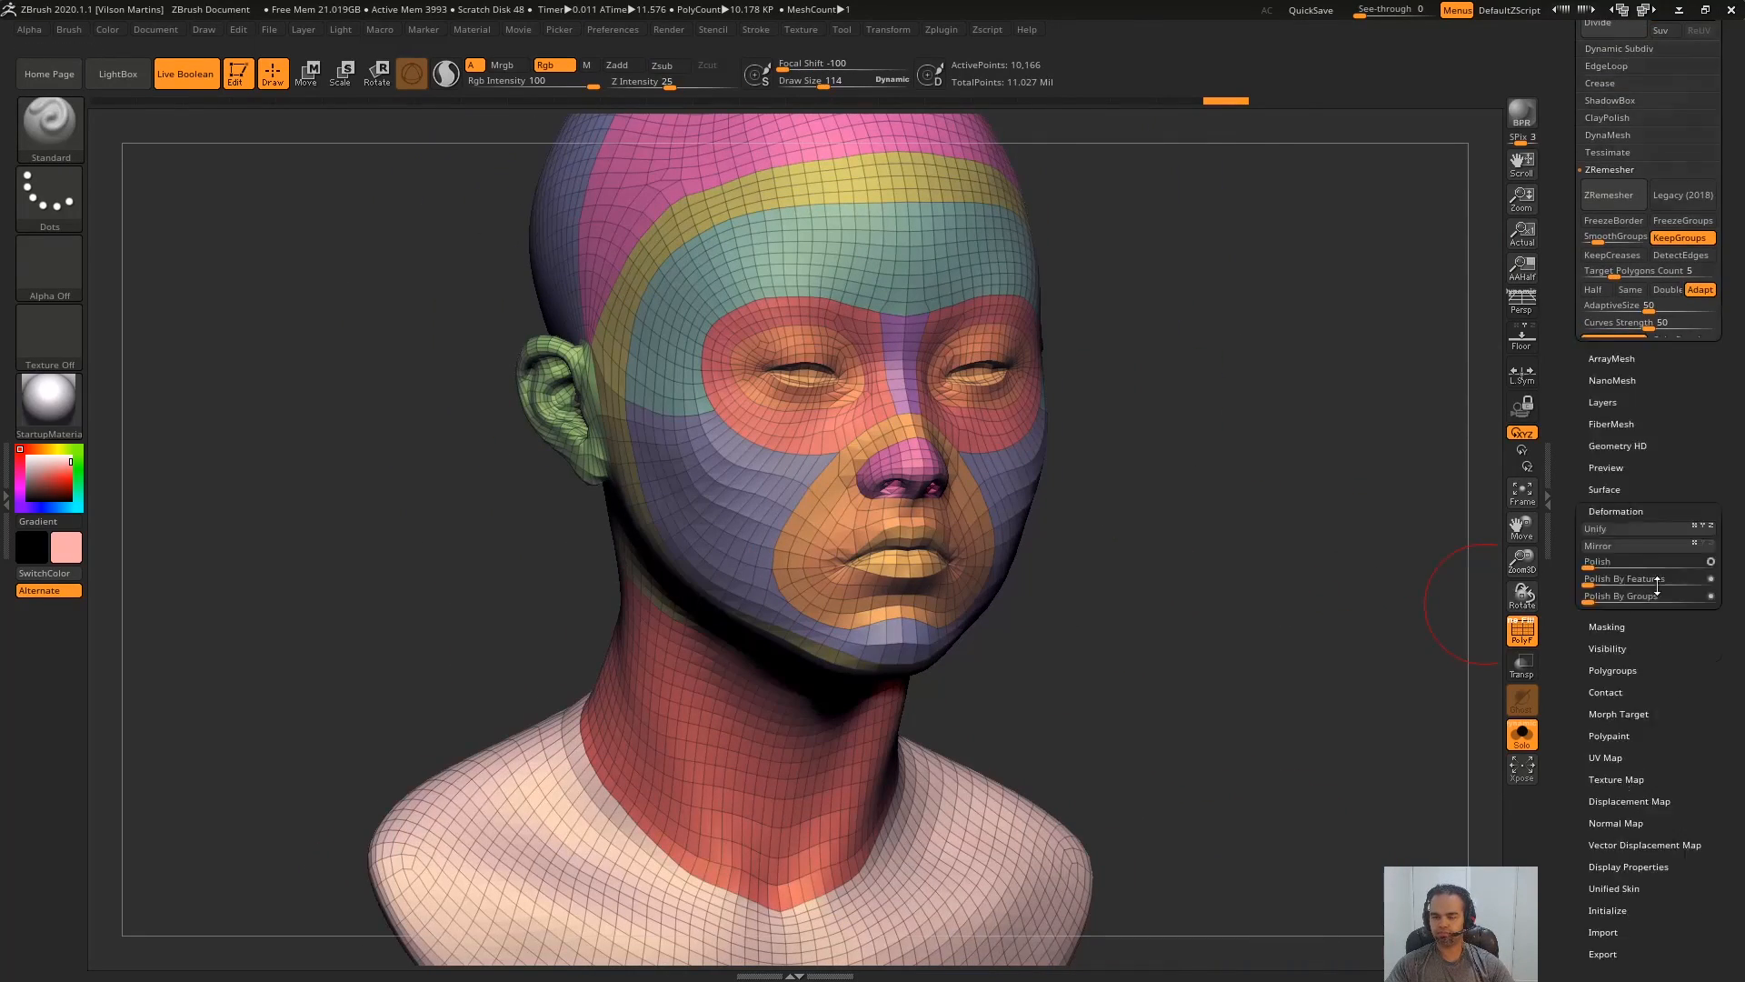
drag(1584, 261, 1584, 371)
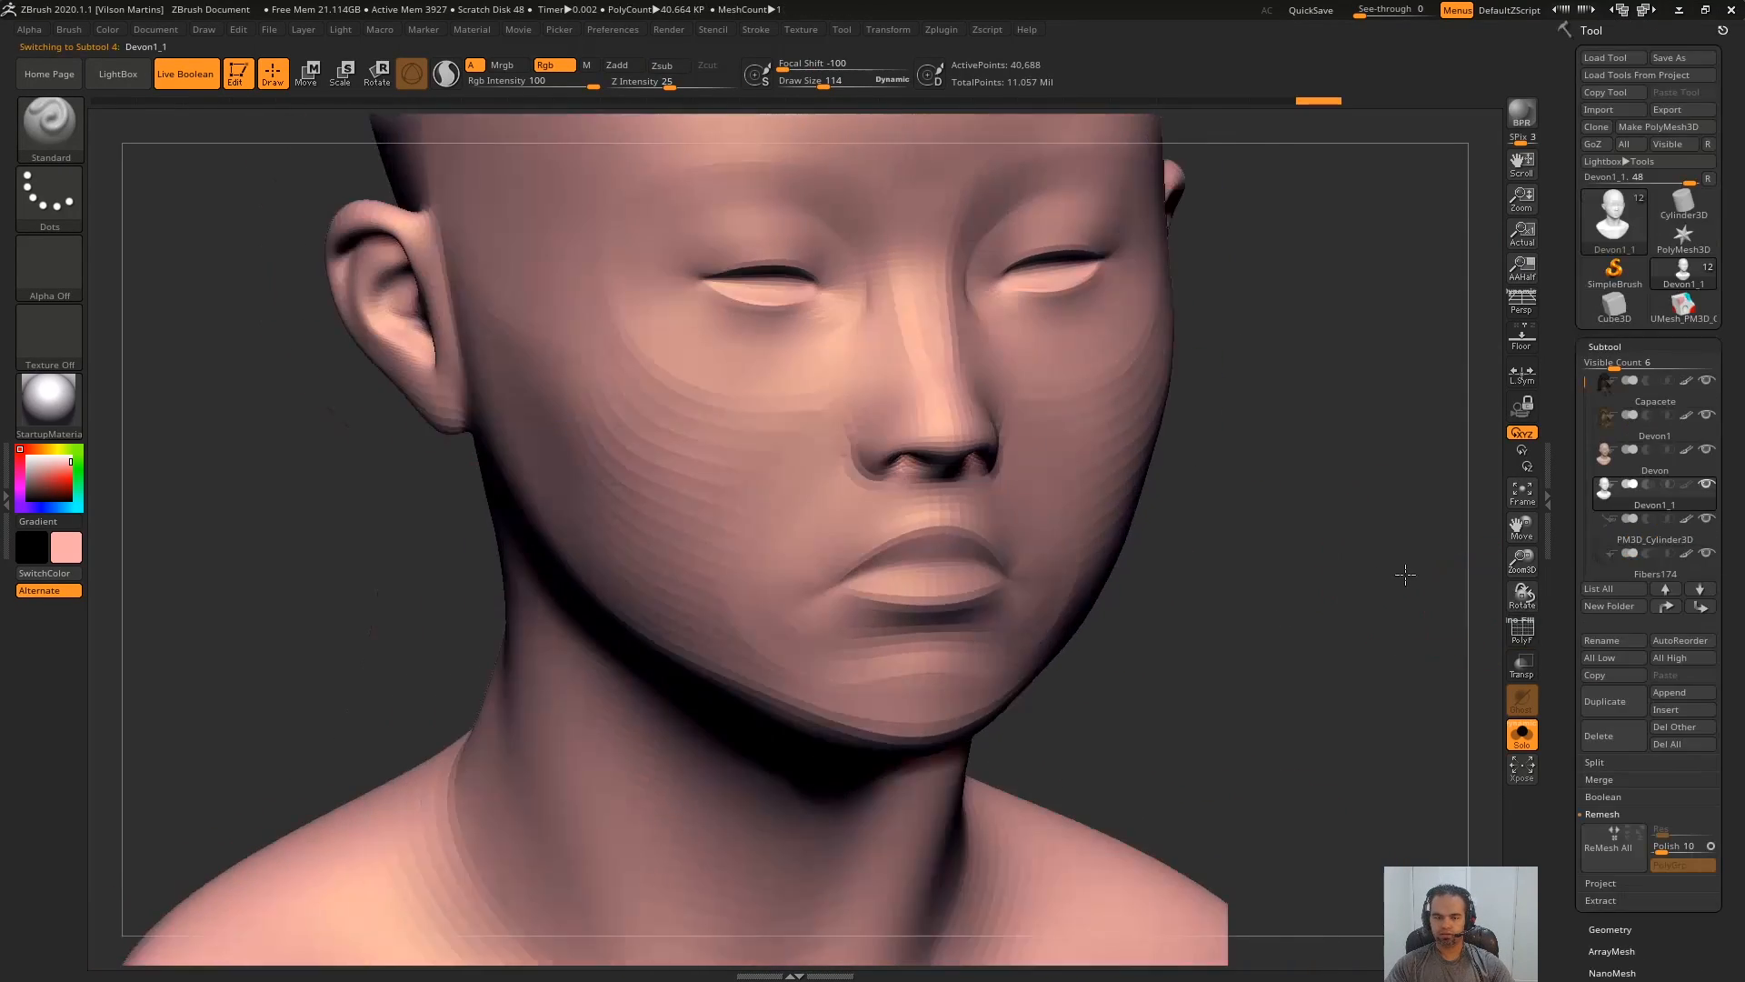
- Make the original Devon subtool visible and set the remeshed Devon1_1 as the active subtool
drag(1405, 574, 1715, 464)
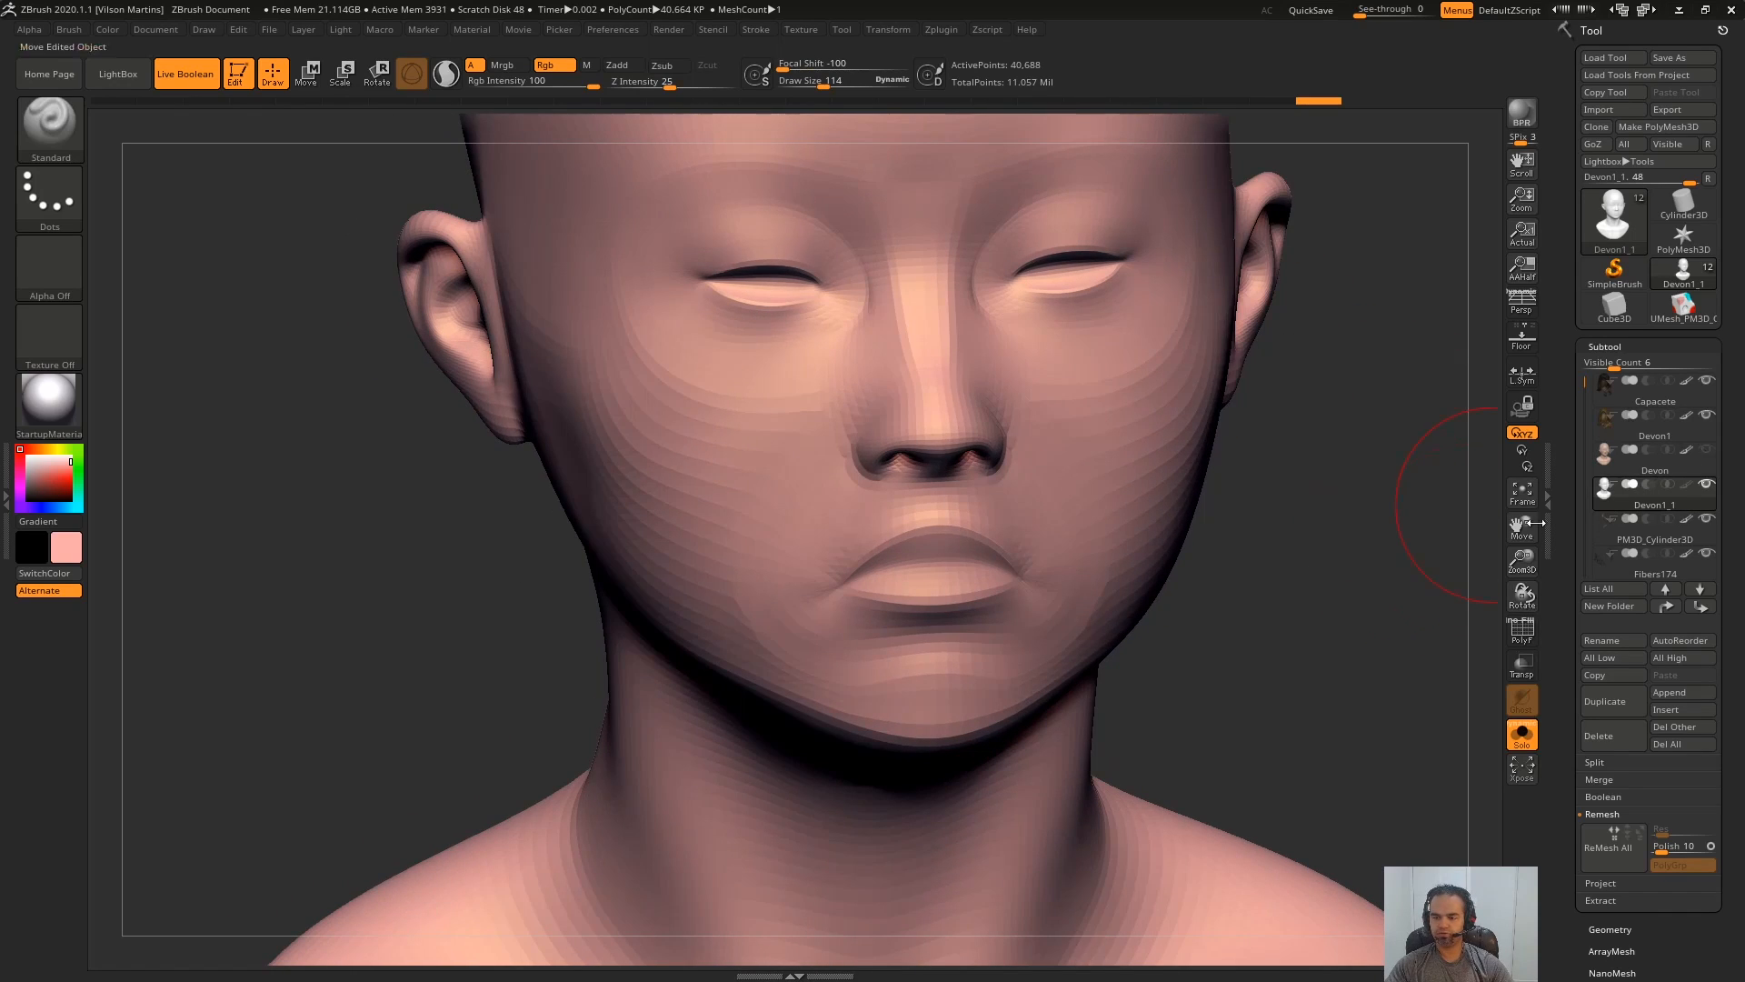
drag(1534, 523, 1691, 463)
click(1708, 456)
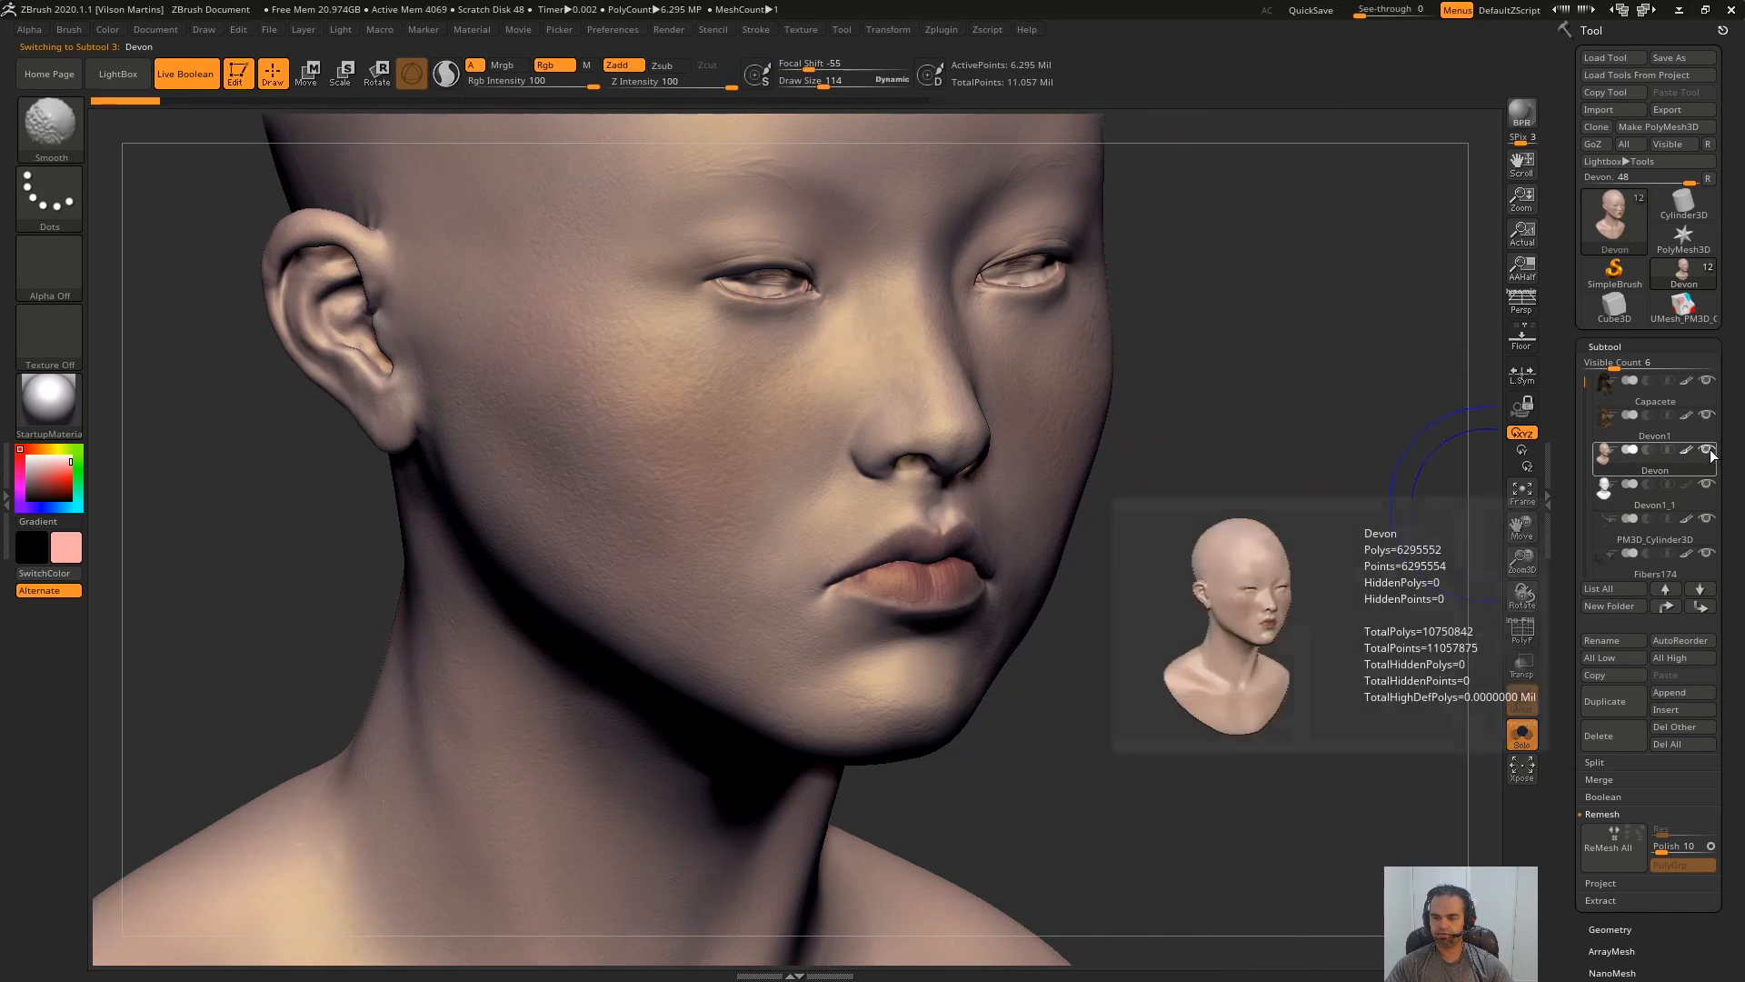
click(1692, 492)
drag(1409, 572, 1300, 568)
- Project the Devon subtool's geometry and color onto Devon1_1 with ProjectAll, including its polypaint
drag(1578, 797, 1612, 720)
click(1615, 736)
click(1603, 755)
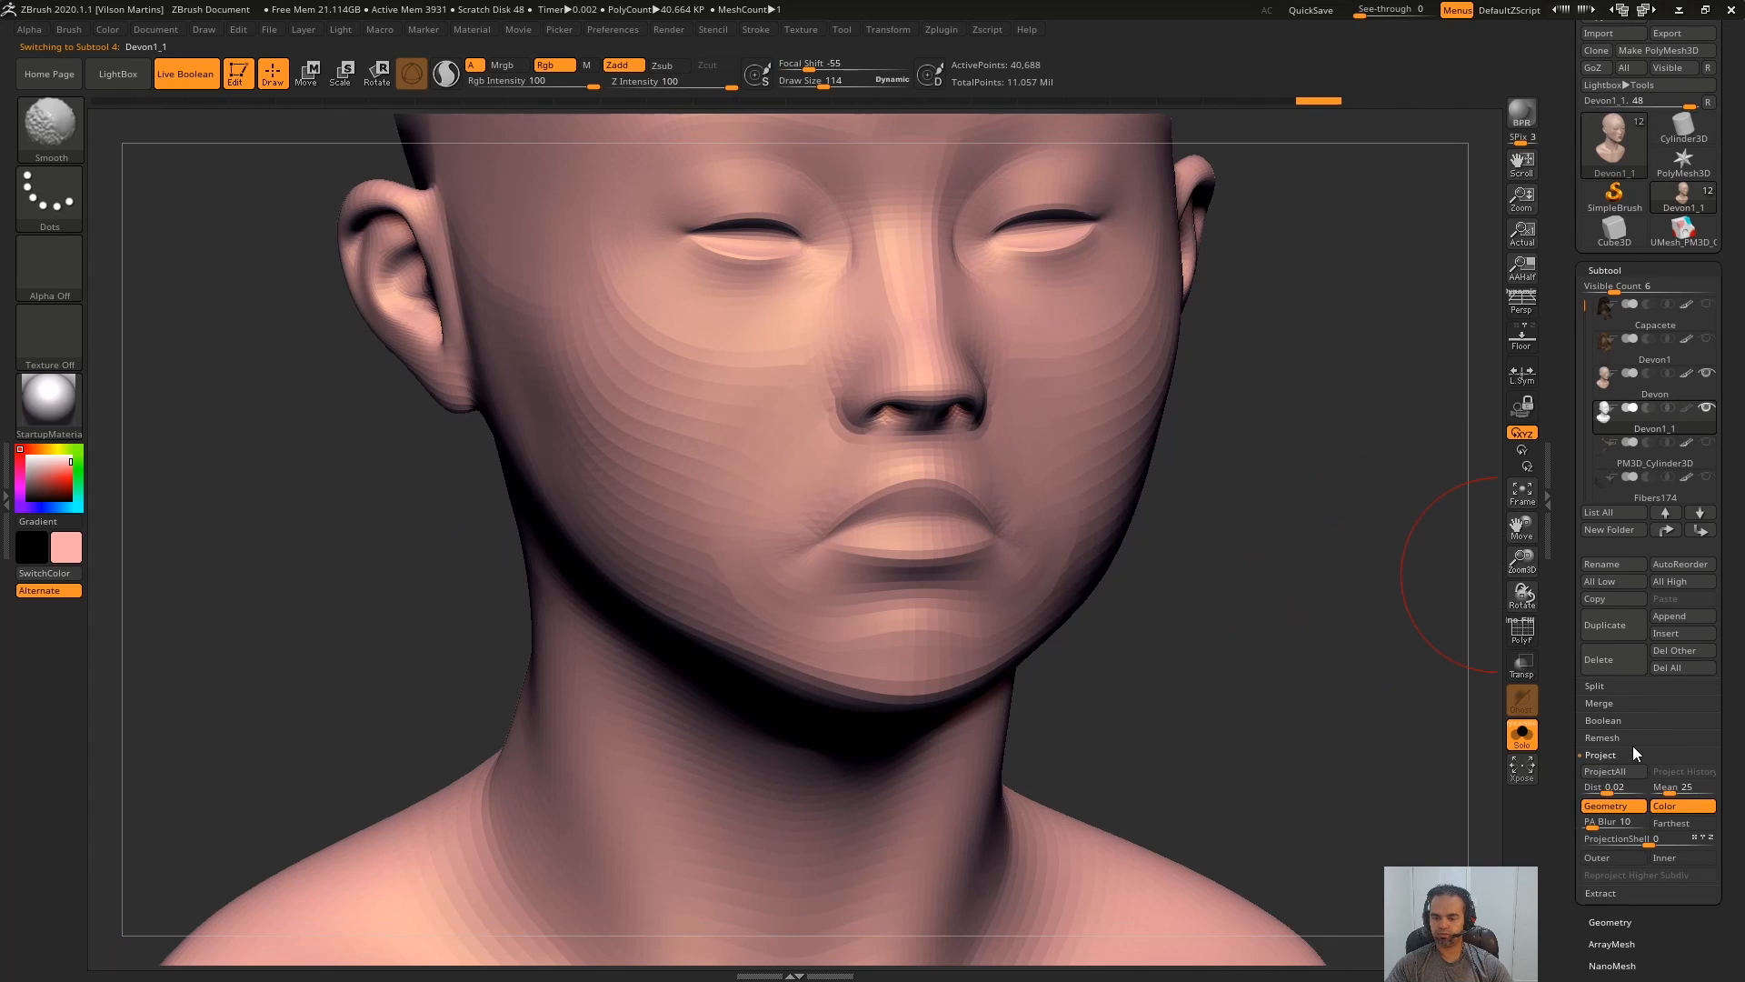
click(1614, 771)
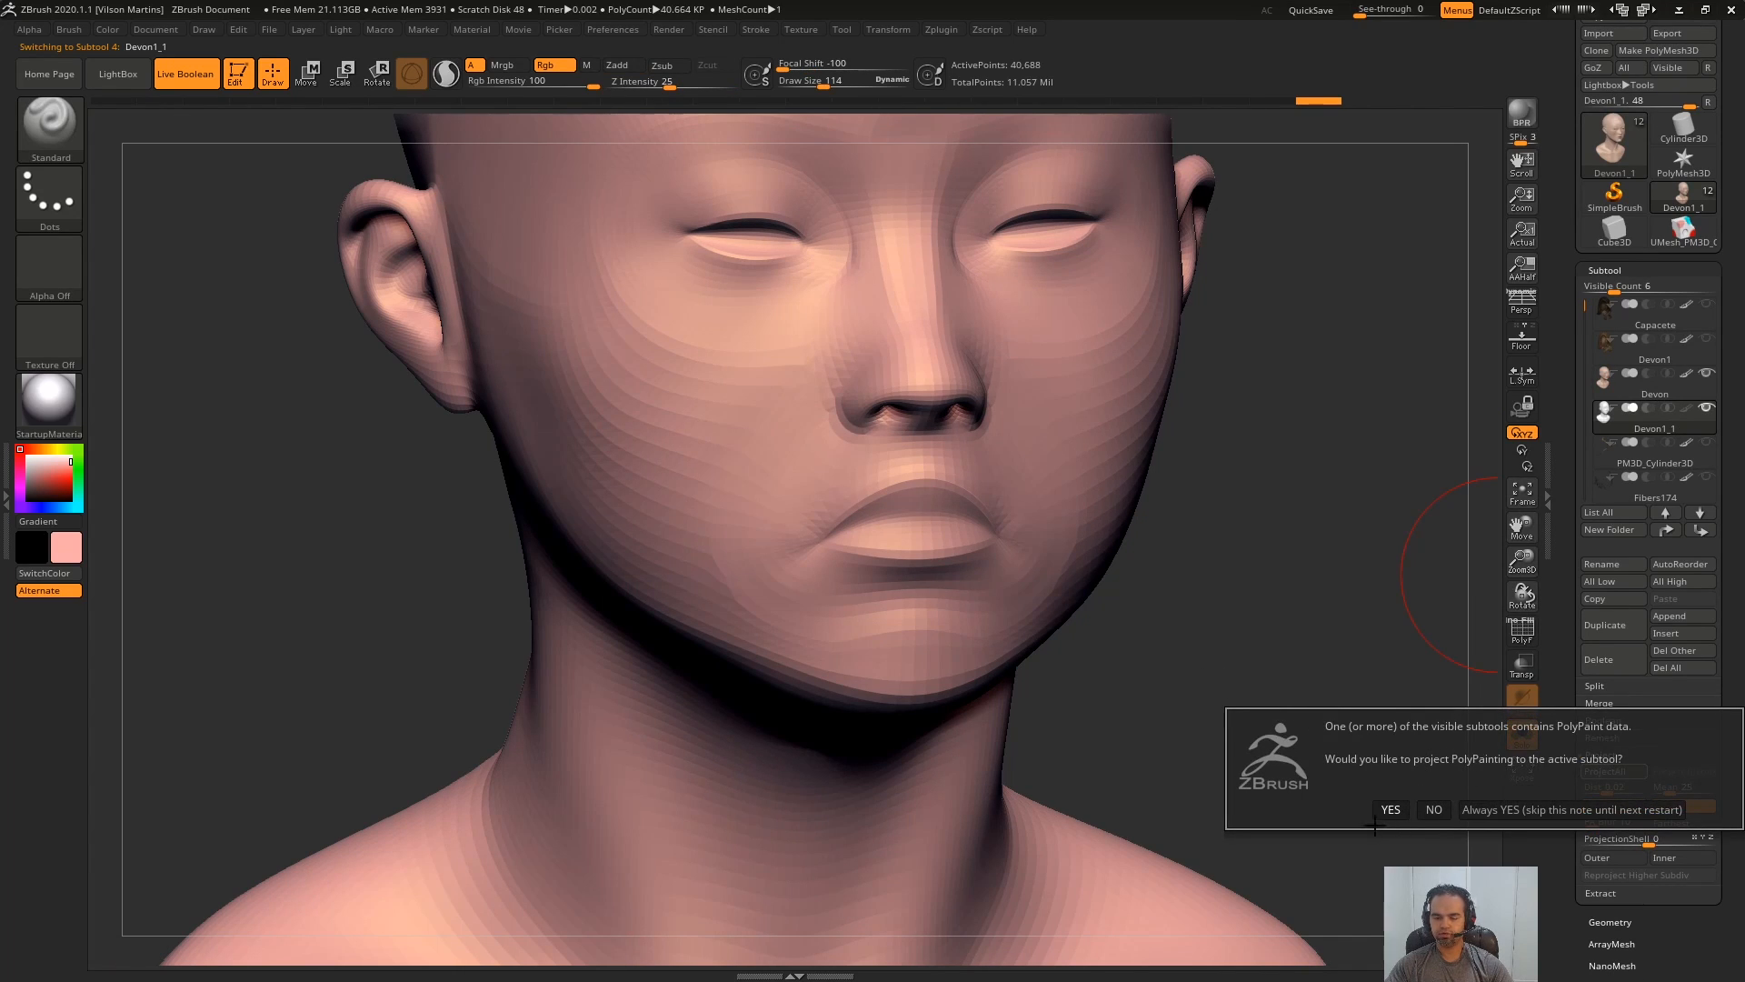
click(1391, 809)
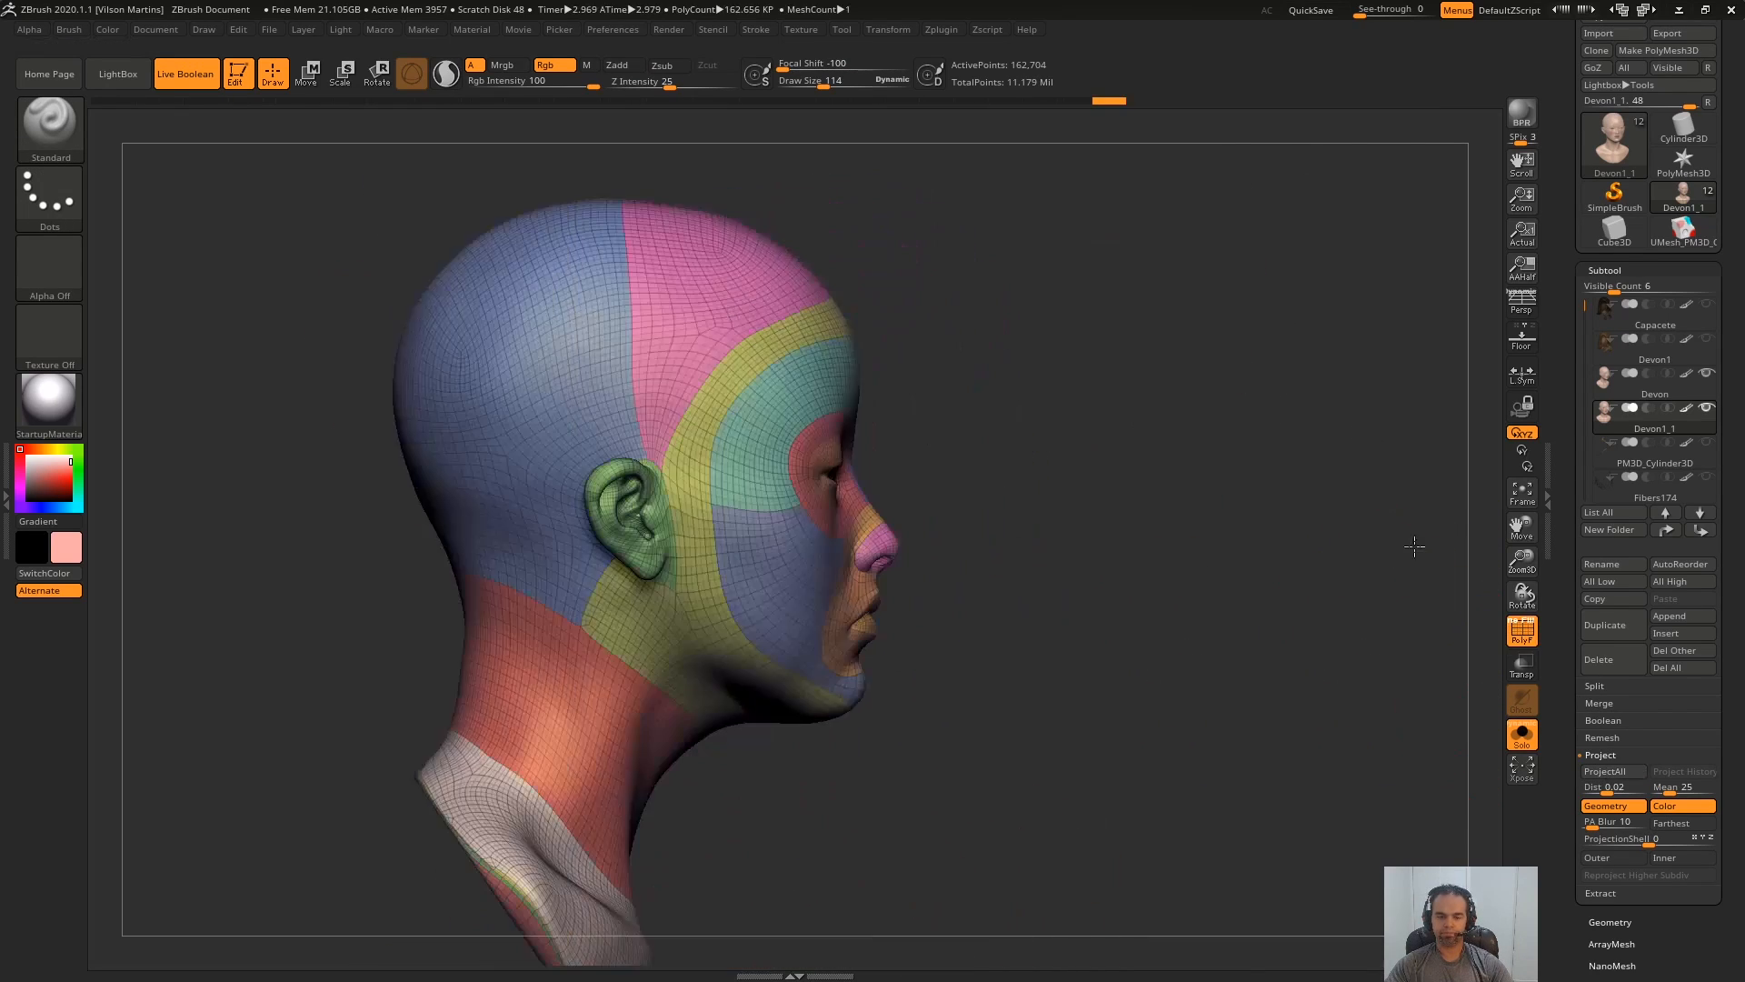
- Examine the projected head from several angles at its lowest subdivision level, with and without the polygroup wireframe
mouse_move(1414, 548)
mouse_down()
mouse_move(1248, 570)
mouse_move(1393, 602)
mouse_move(943, 655)
mouse_move(925, 618)
mouse_up()
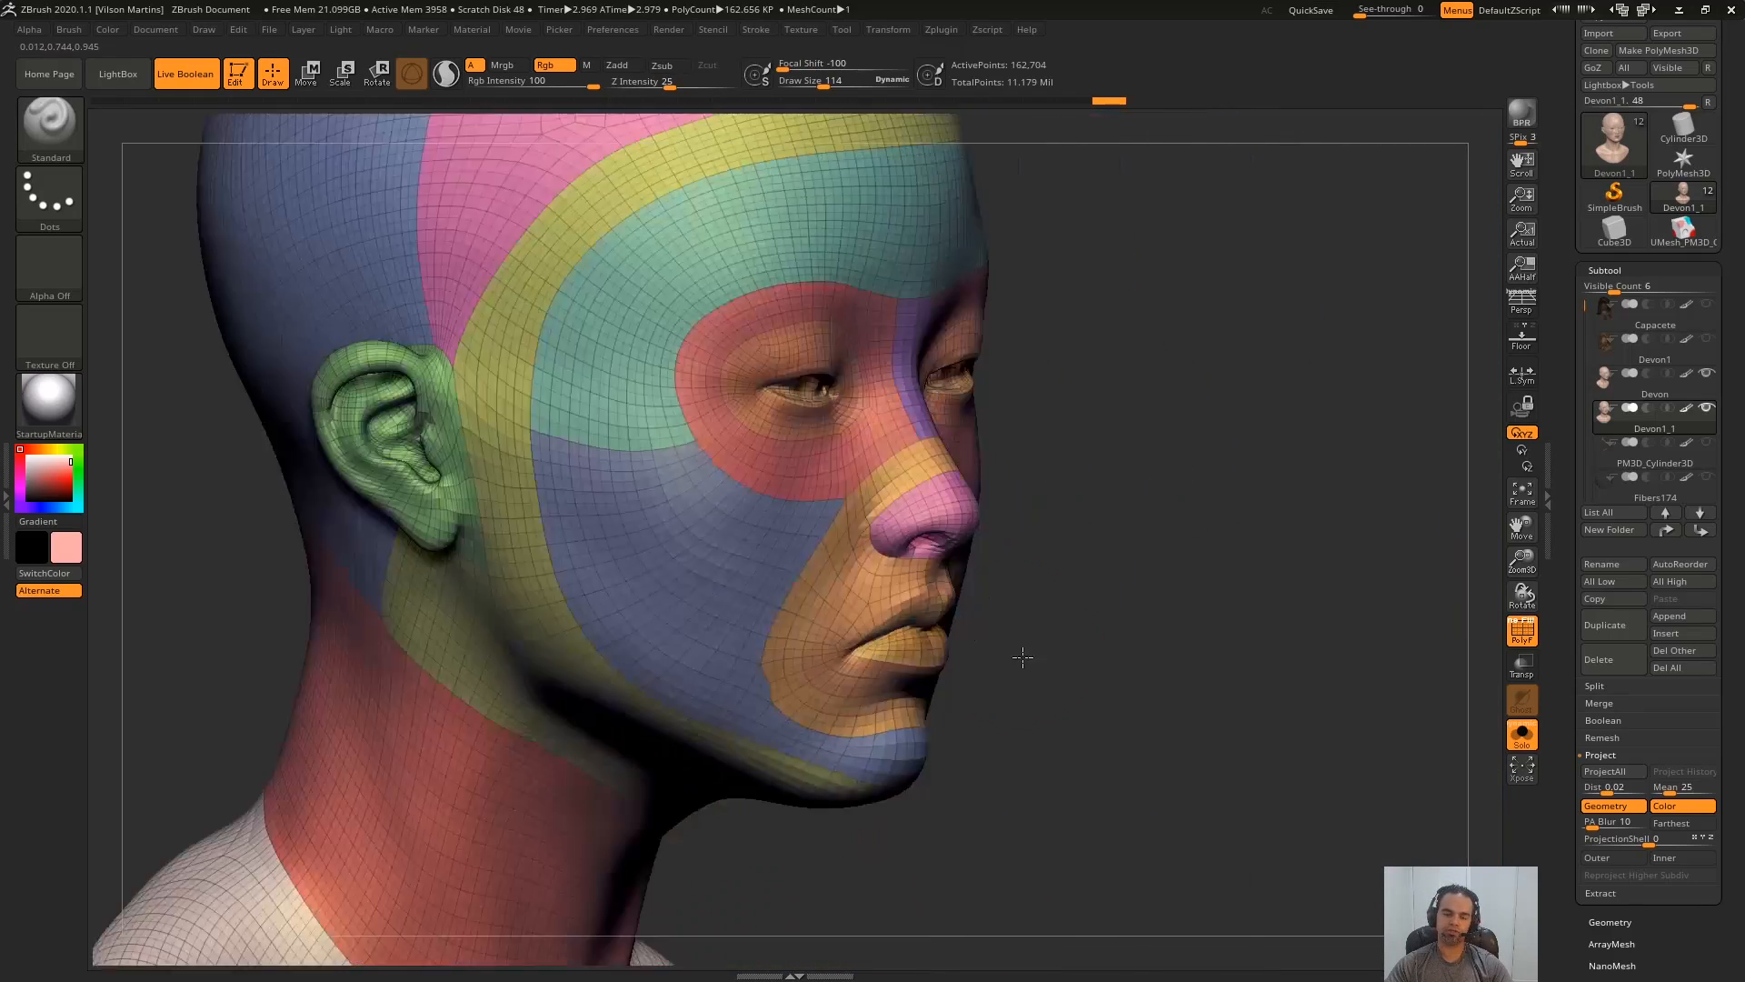
drag(1024, 654, 1282, 499)
key(shift+f)
key(shift+d)
key(shift+d)
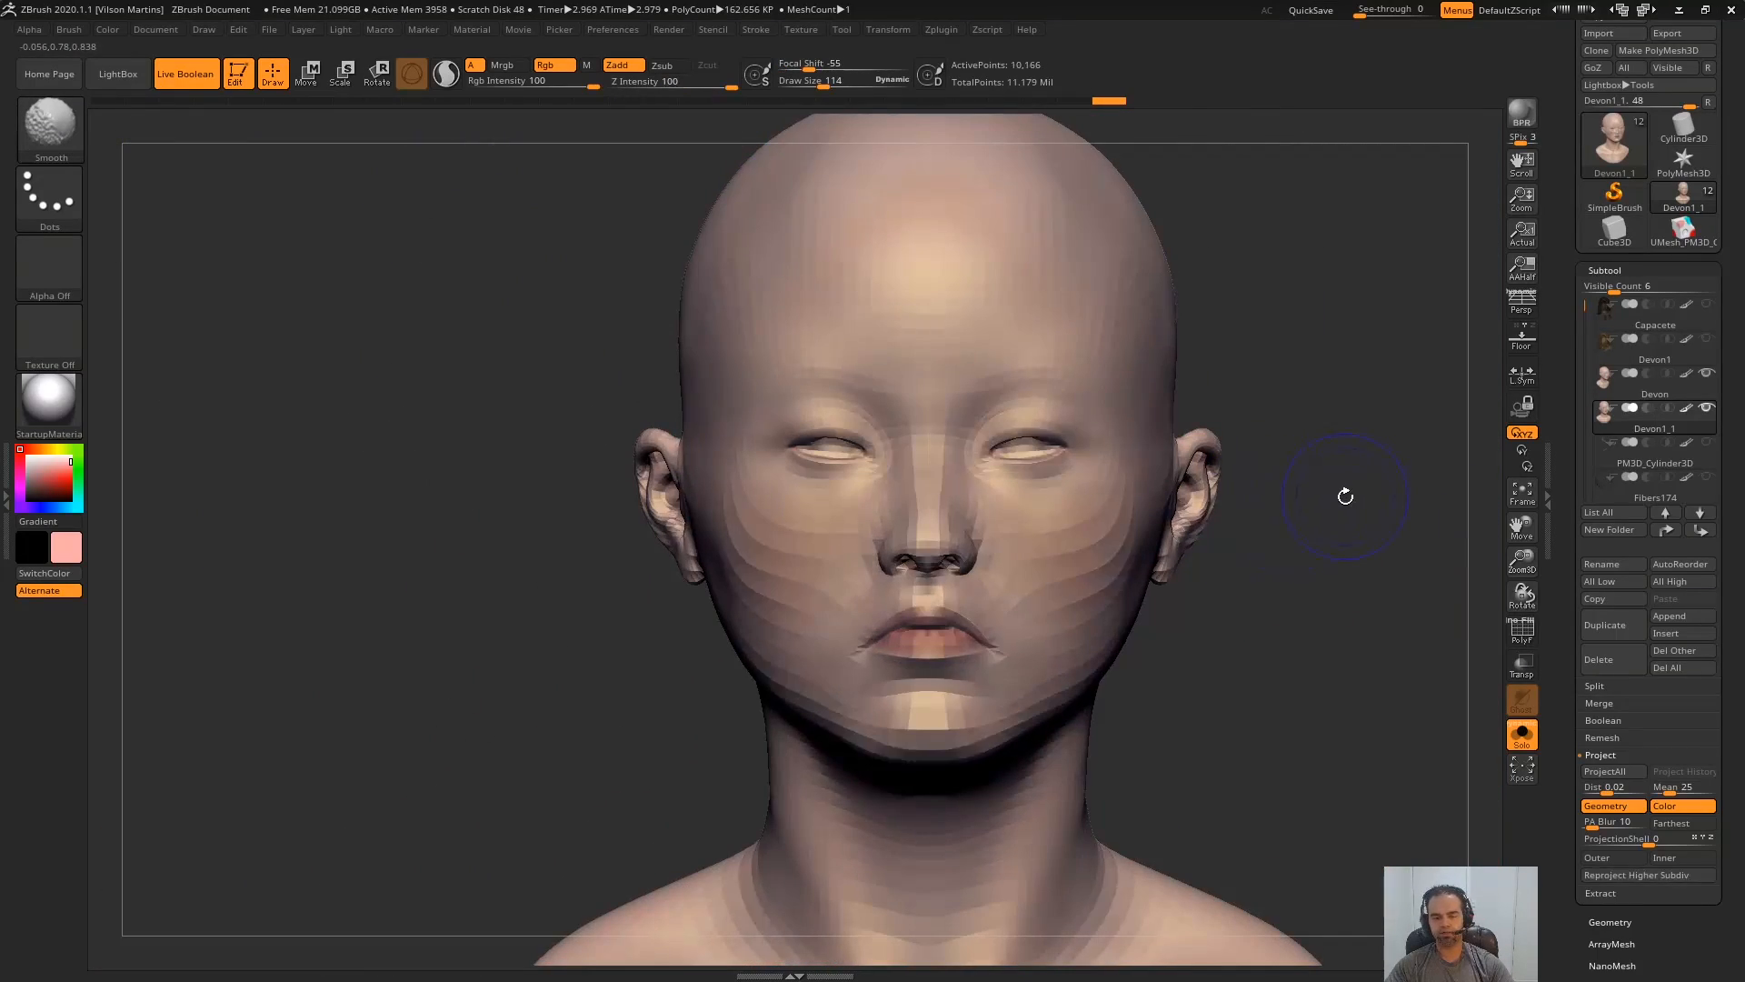
key(shift+f)
drag(1346, 635, 1402, 624)
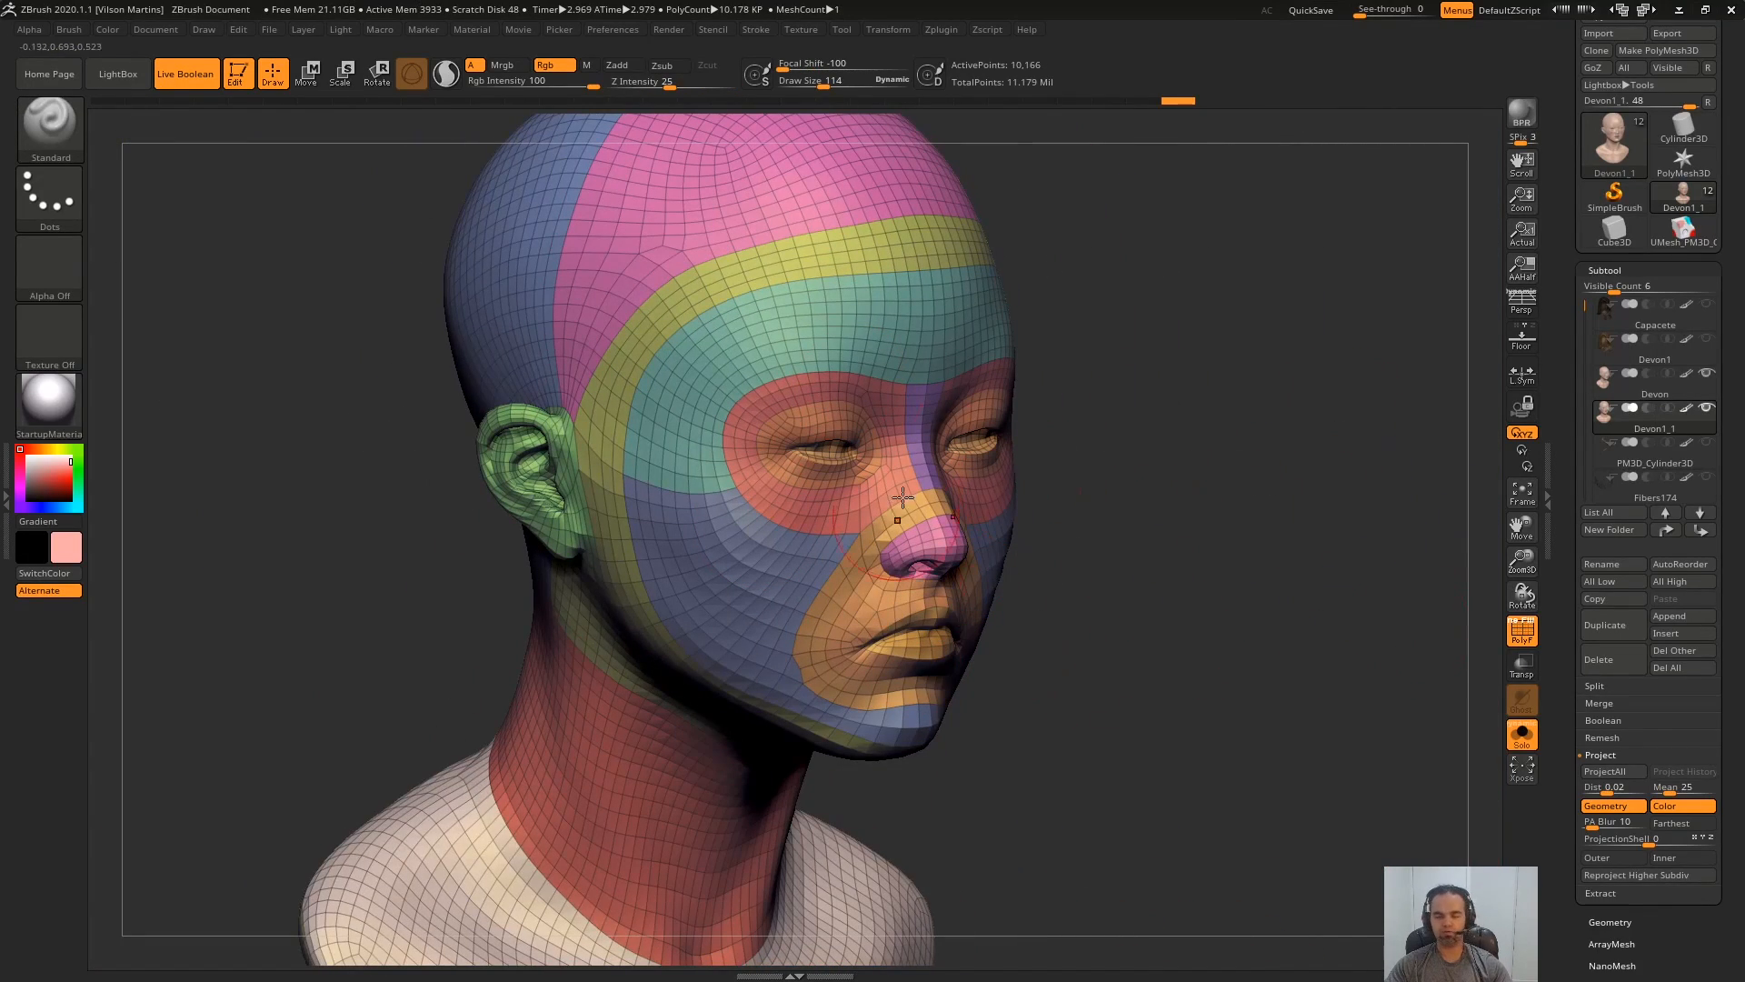
mouse_move(1285, 398)
mouse_down()
mouse_move(1243, 409)
mouse_move(1214, 573)
mouse_up()
shift+drag(1223, 463, 1215, 418)
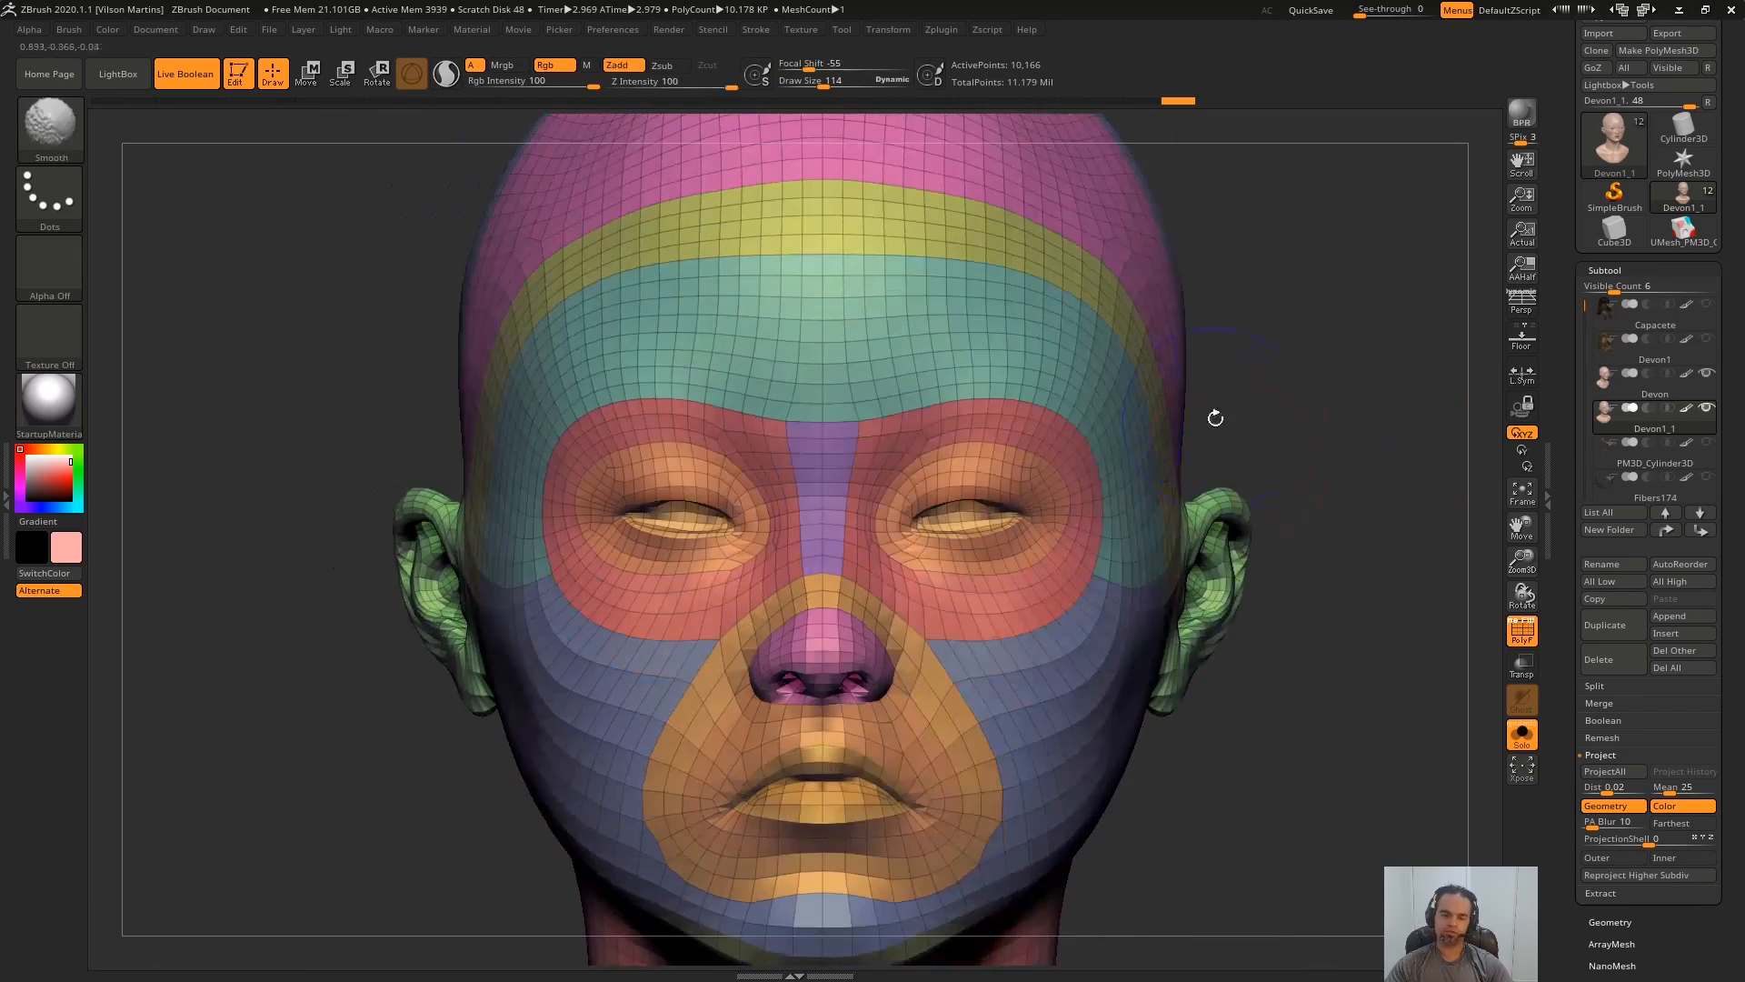
- Examine the lowest-level topology flow around the ear and the front of the face, with the polygroup wireframe displayed
drag(1272, 468, 1091, 479)
drag(364, 582, 982, 546)
drag(536, 434, 695, 440)
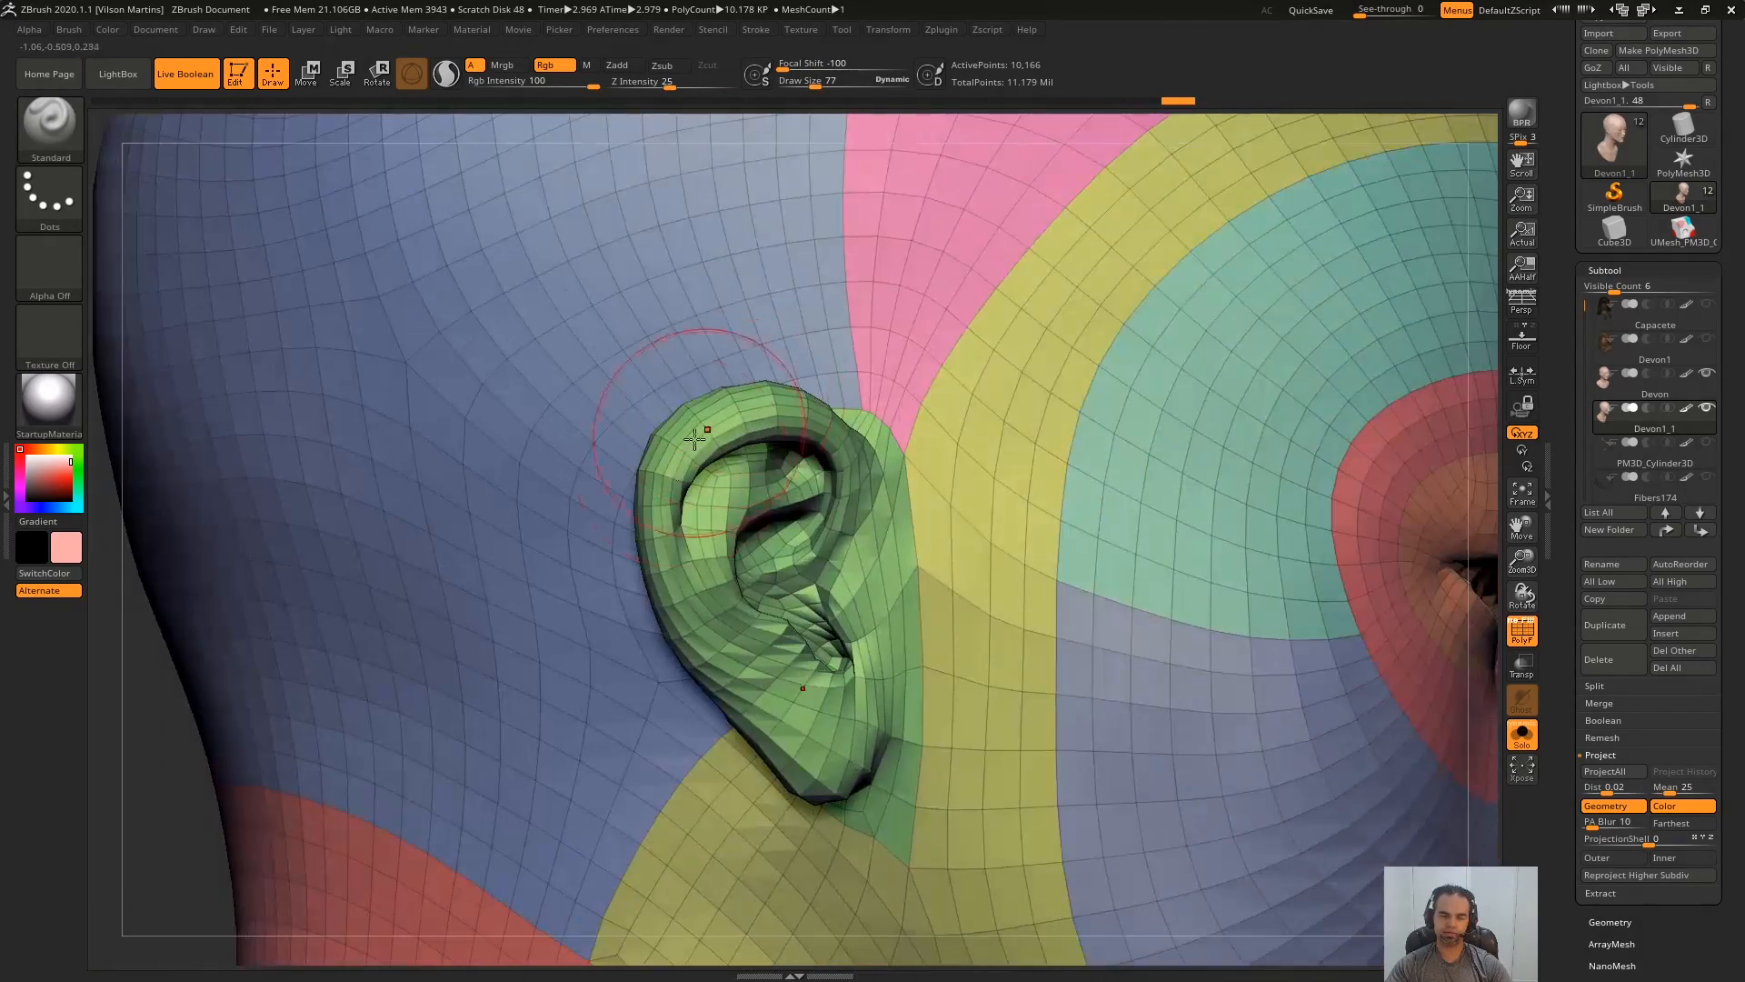
right_drag(918, 520, 628, 518)
mouse_move(964, 563)
alt+right_down()
mouse_move(989, 470)
mouse_move(1150, 477)
mouse_move(1060, 414)
mouse_move(1086, 488)
alt+right_up()
mouse_move(1086, 488)
ctrl+right_down()
mouse_move(1091, 582)
mouse_move(1114, 495)
ctrl+right_up()
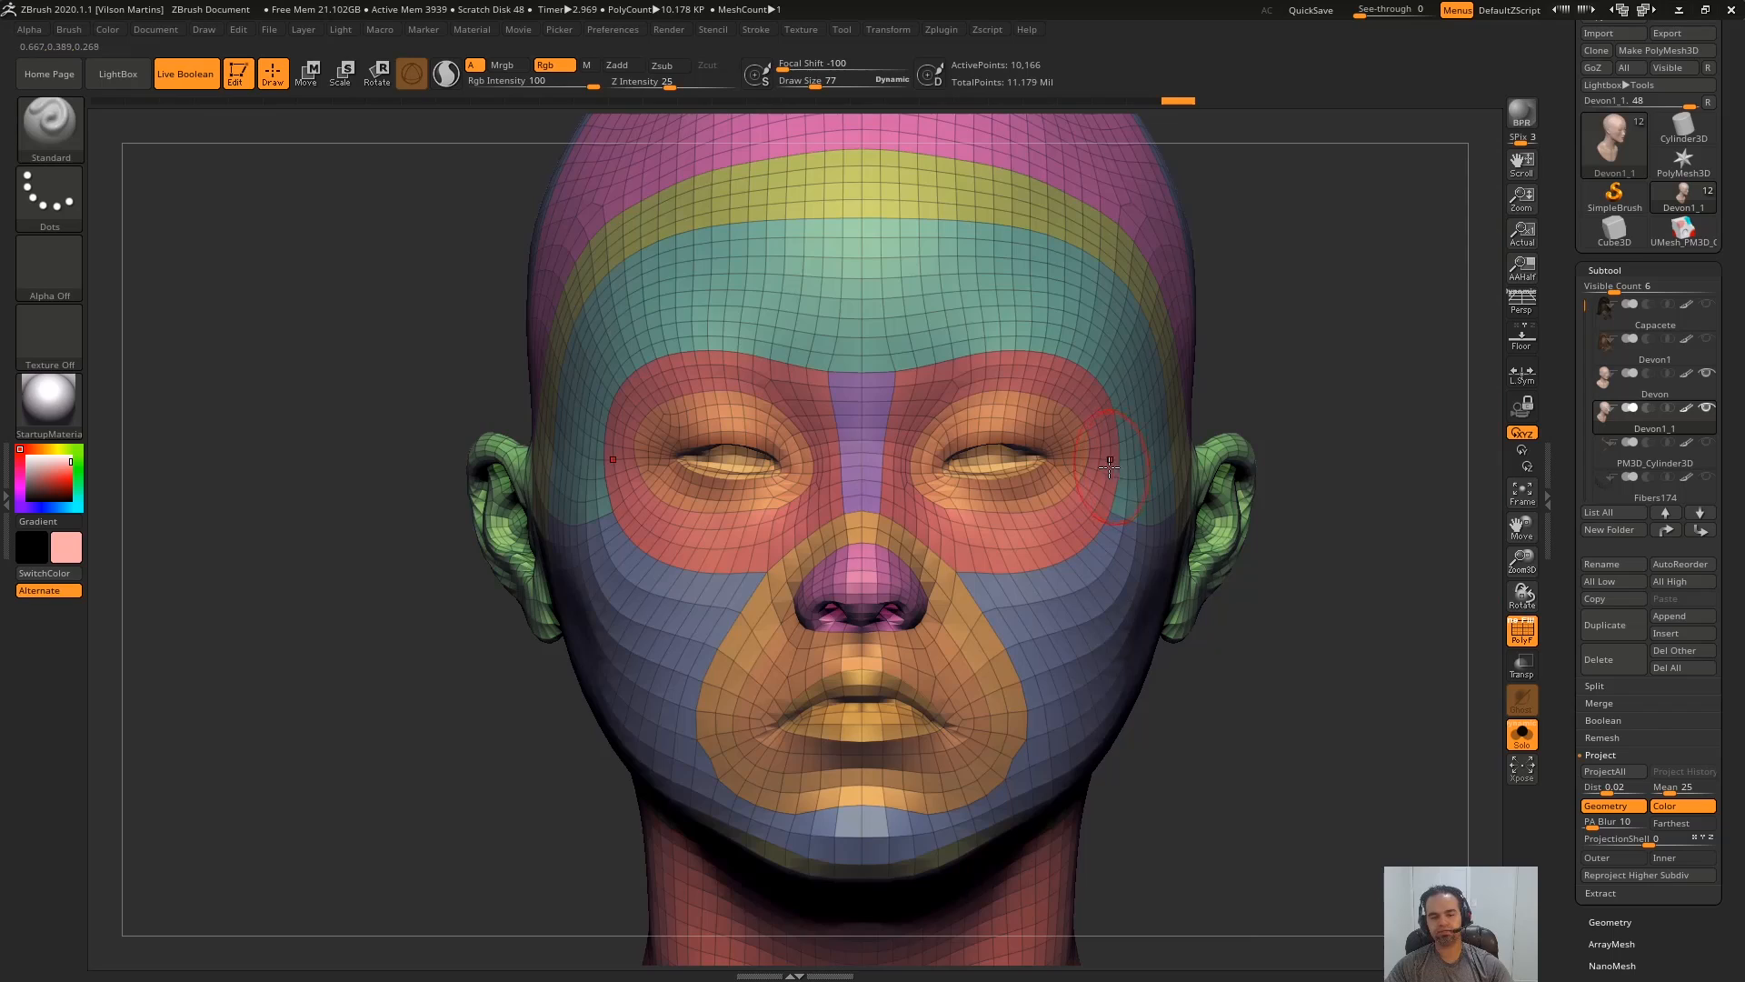
- Subdivide Devon1_1 once more above its existing levels and display the projected skin detail without the polygroup wireframe
mouse_move(1219, 473)
right_down()
mouse_move(1087, 488)
mouse_move(1121, 537)
right_up()
key(shift+f)
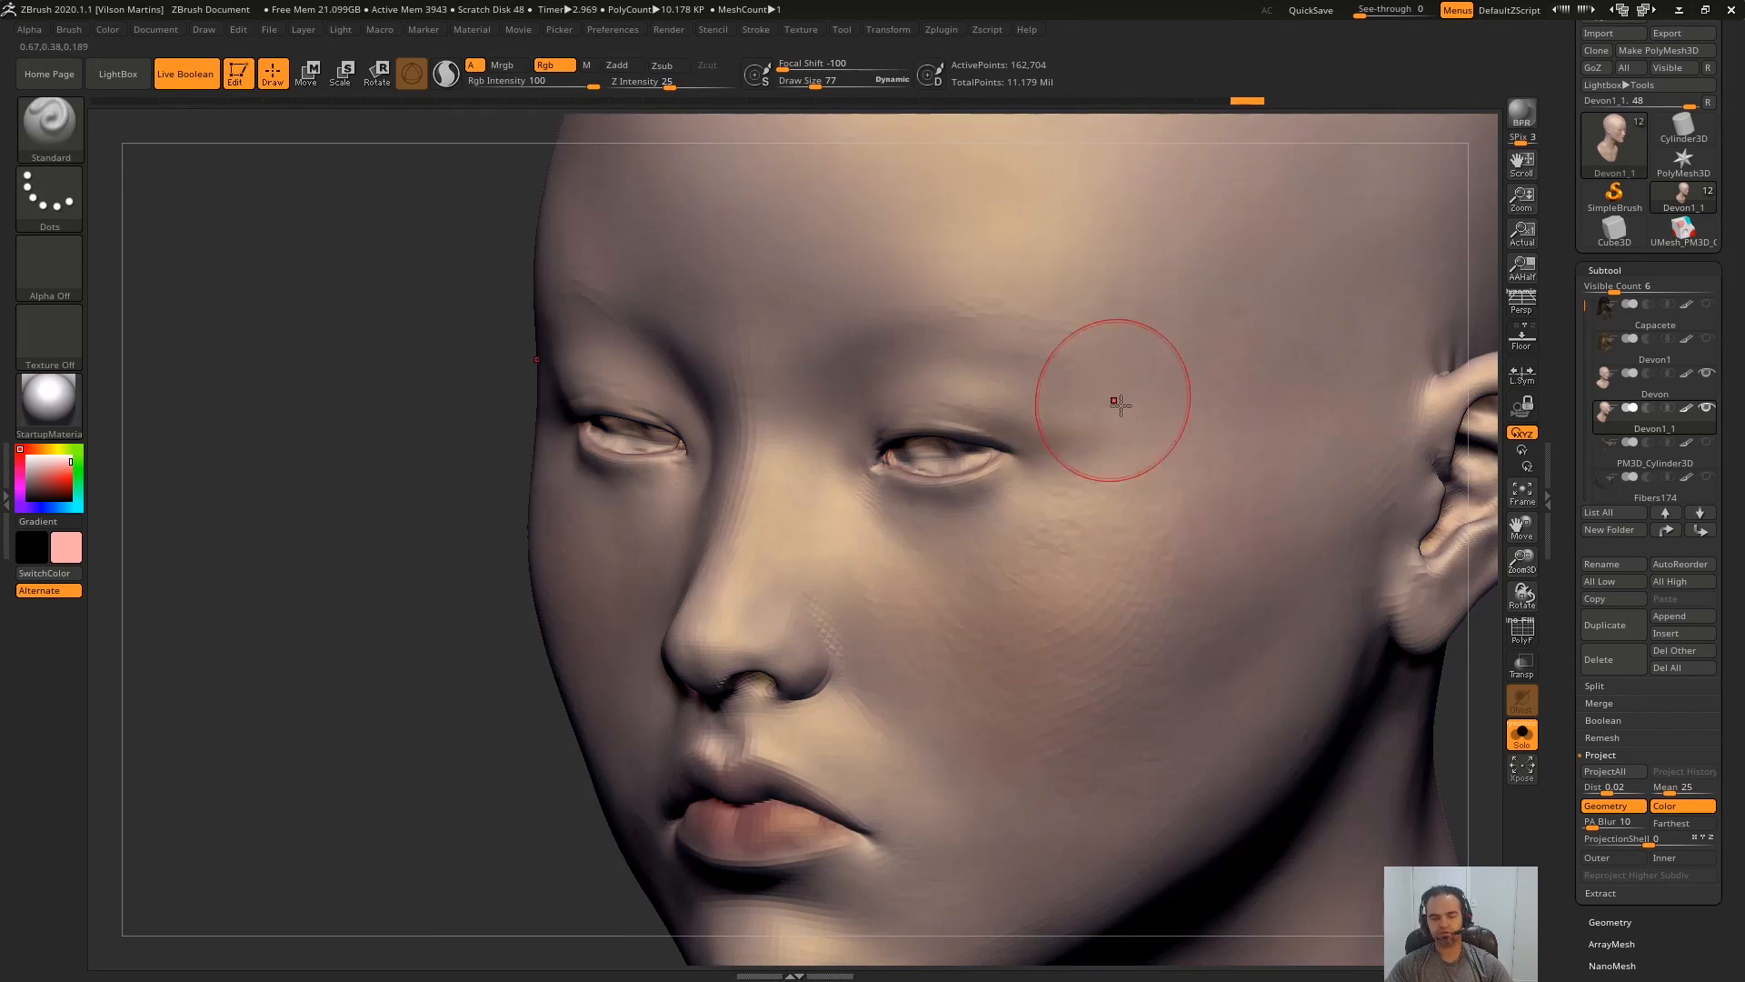
right_drag(1110, 389, 1314, 732)
key(ctrl+d)
shift+right_drag(1313, 732, 1273, 531)
key(shift+f)
shift+right_drag(1344, 356, 1418, 542)
key(shift+f)
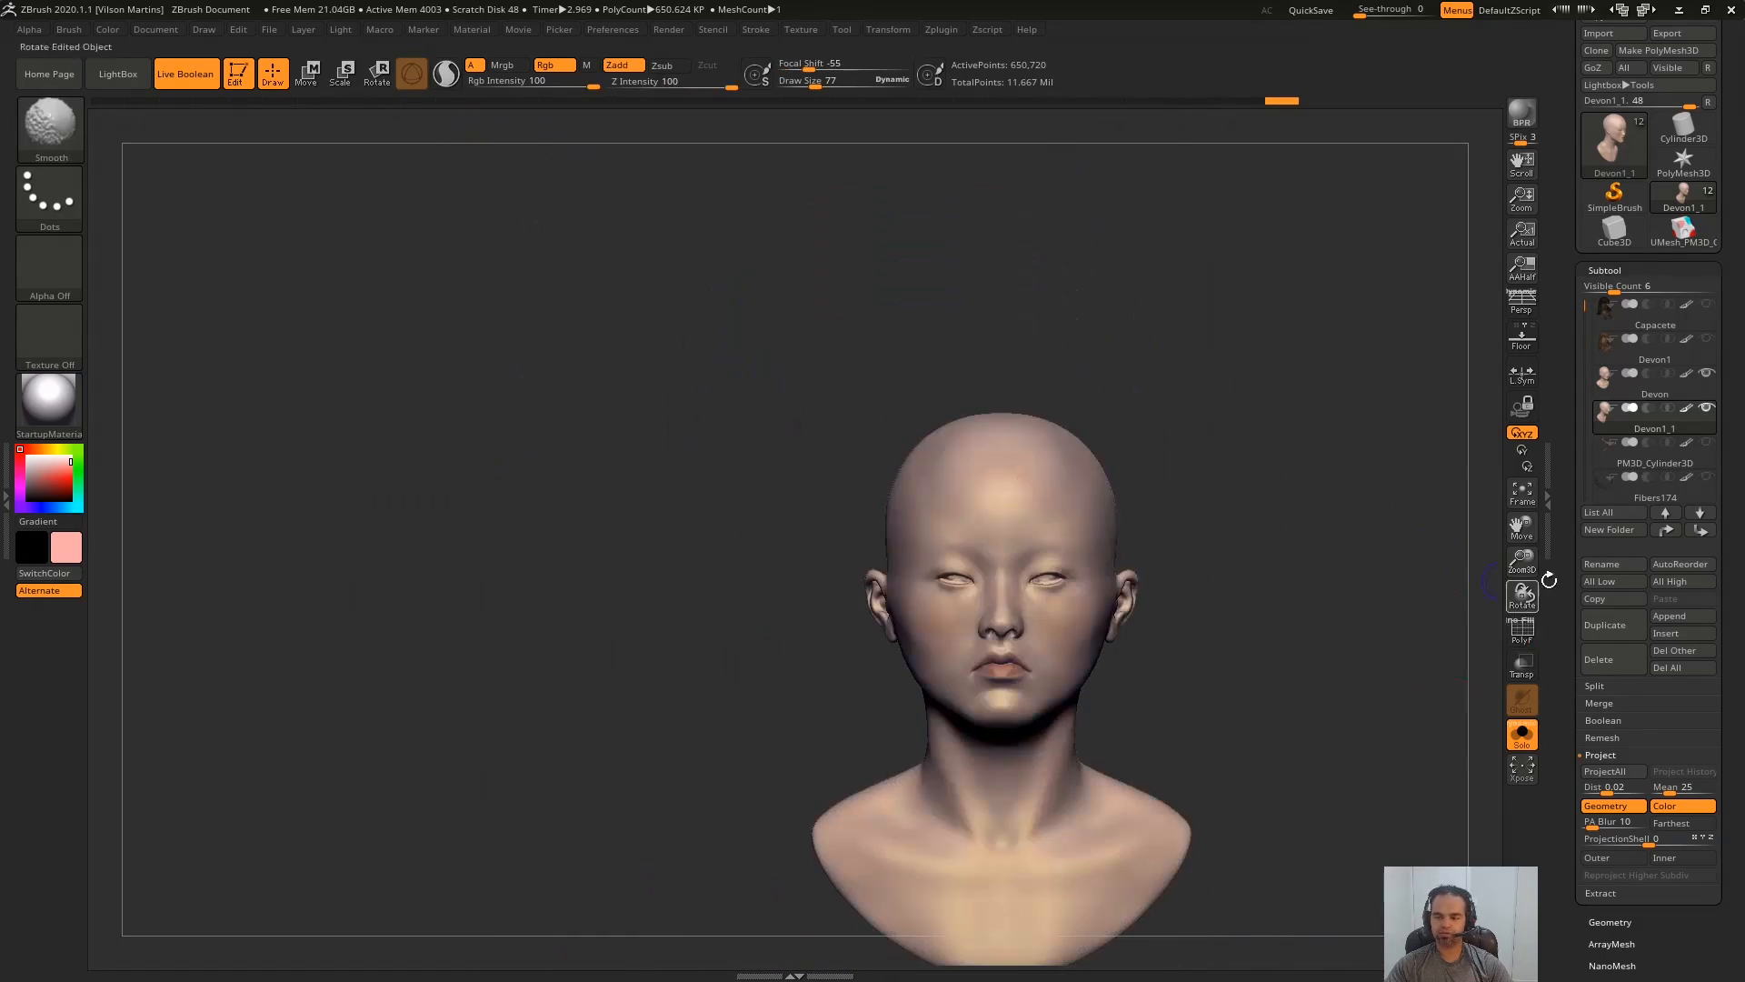
- Make all subtools visible alongside Devon1_1, including the hair and eyes, with the head's wireframe displayed
key(shift+f)
right_drag(1273, 482, 1300, 391)
ctrl+right_drag(1300, 391, 1418, 436)
mouse_move(1669, 429)
key(shift+f)
shift+click(1707, 408)
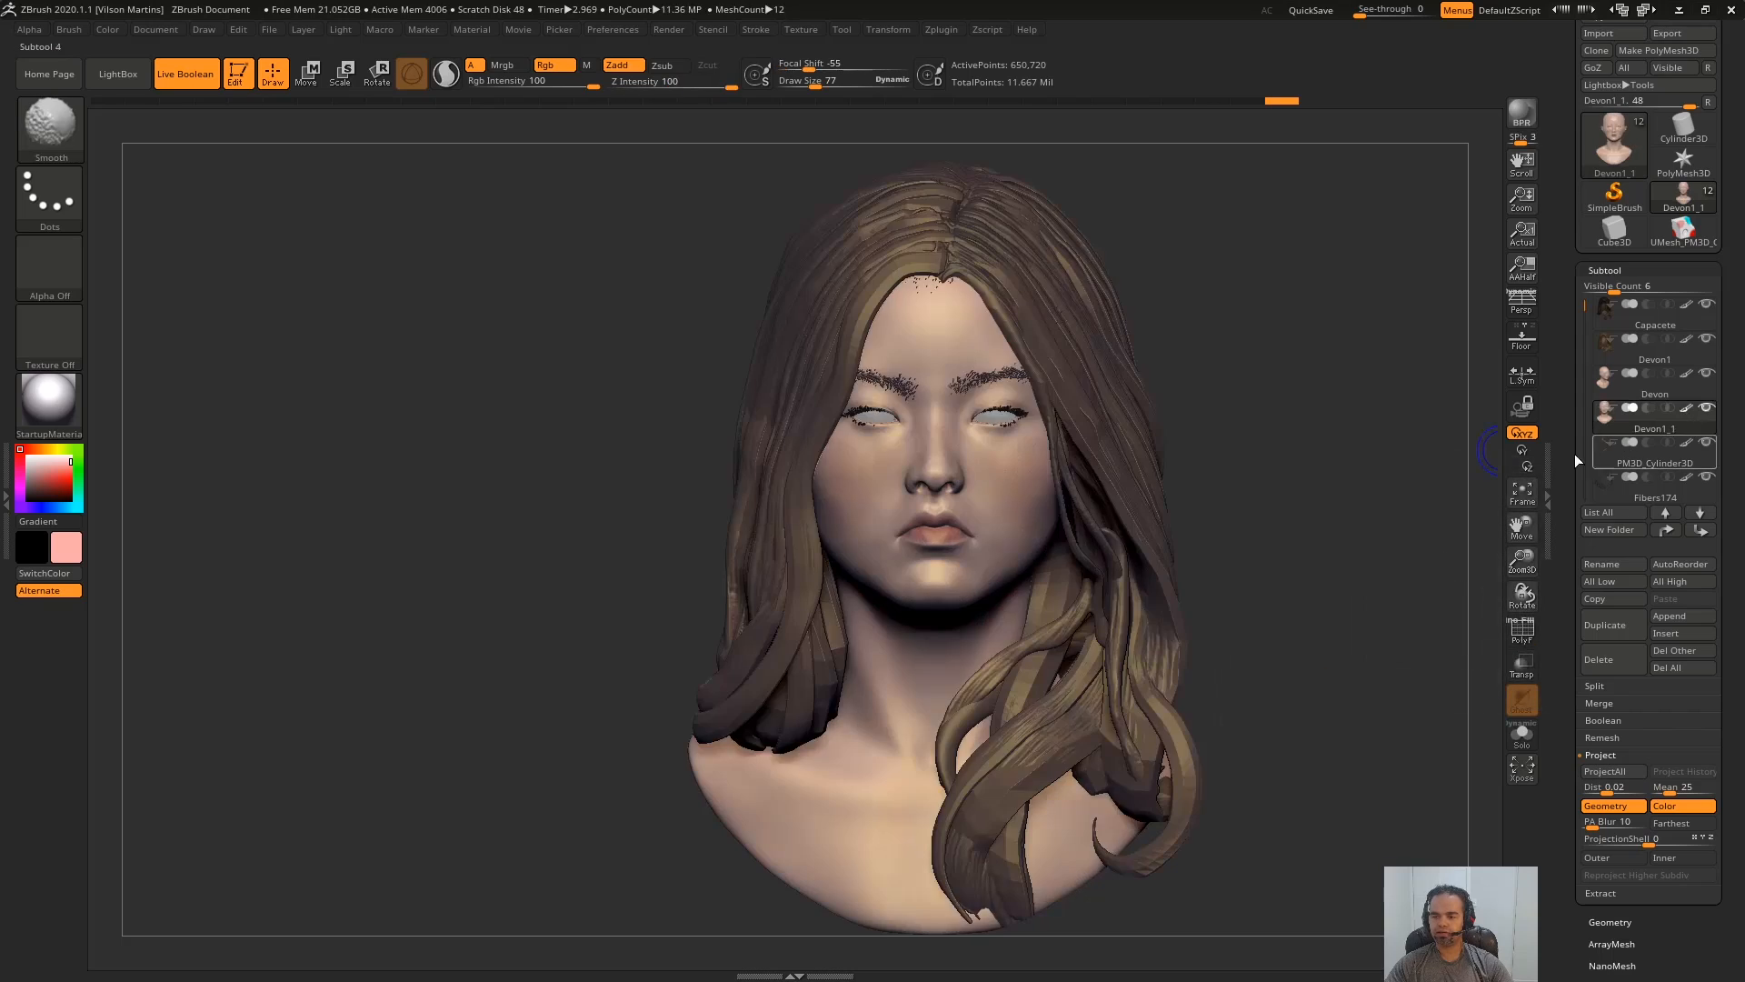
key(shift+f)
right_drag(1392, 509, 1428, 505)
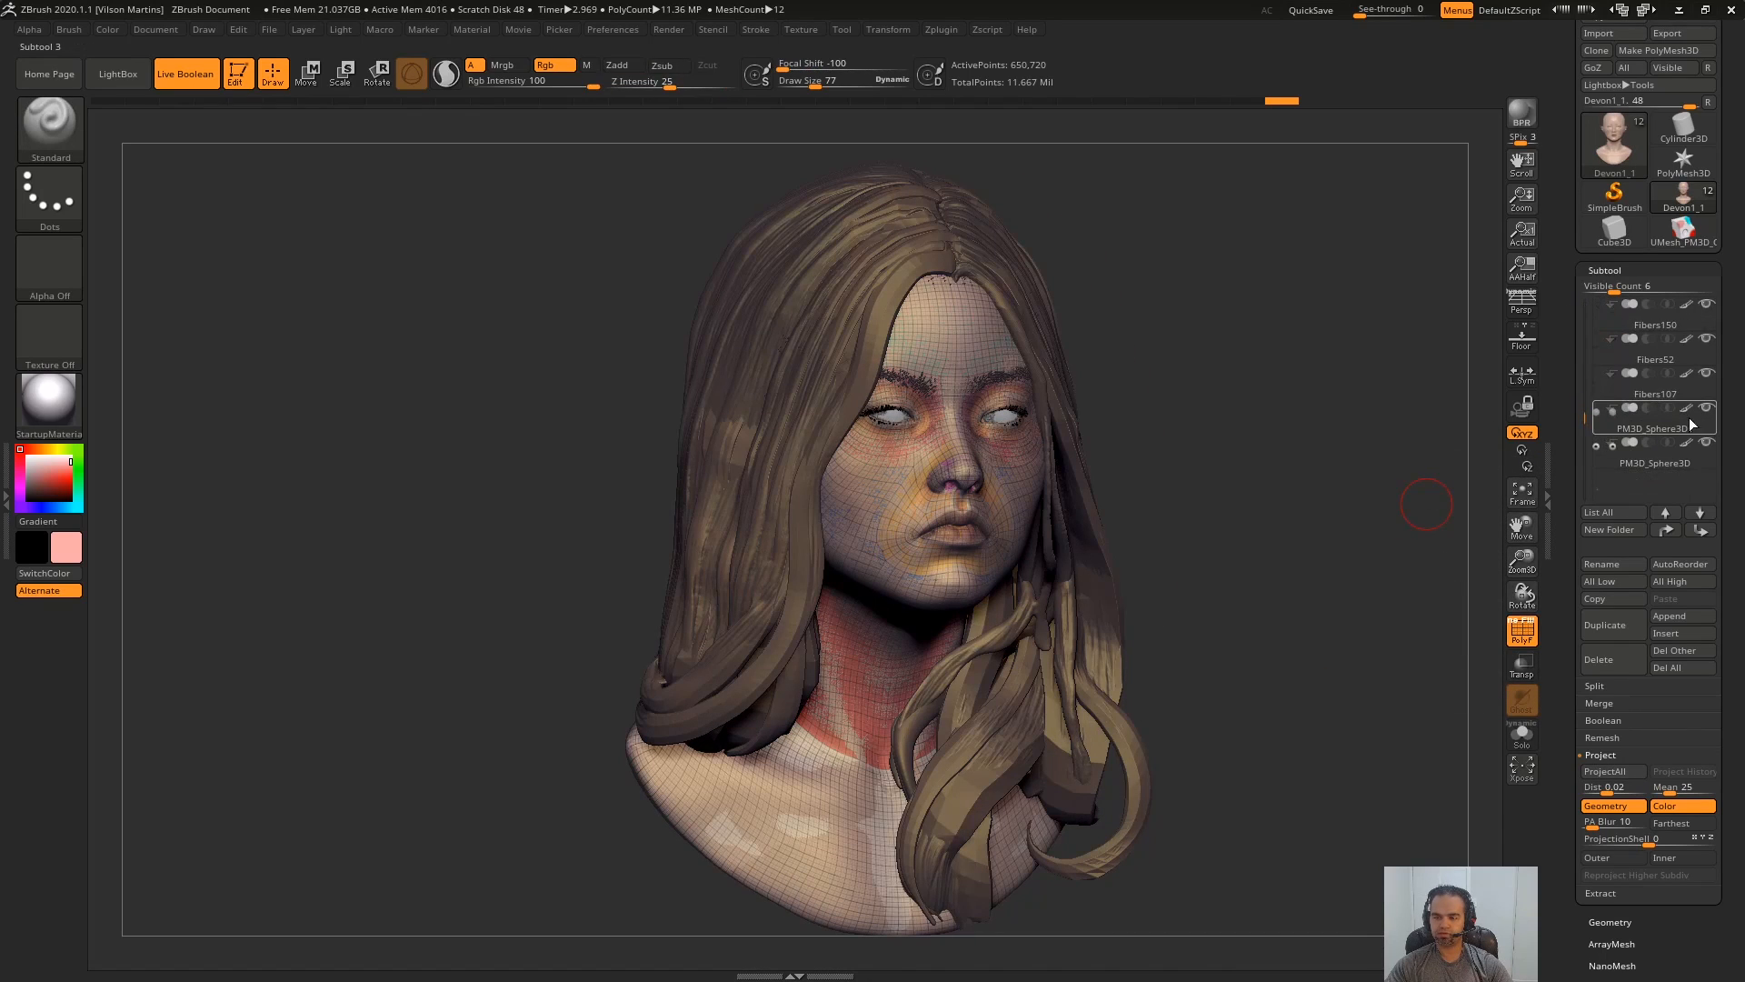
- Hide the PM3D_Sphere3D1 subtool and isolate the Devon1_1 head with its polygroup wireframe displayed
key(shift+f)
right_drag(1333, 455, 1294, 534)
key(alt+s)
key(shift+f)
key(shift+f)
key(shift+f)
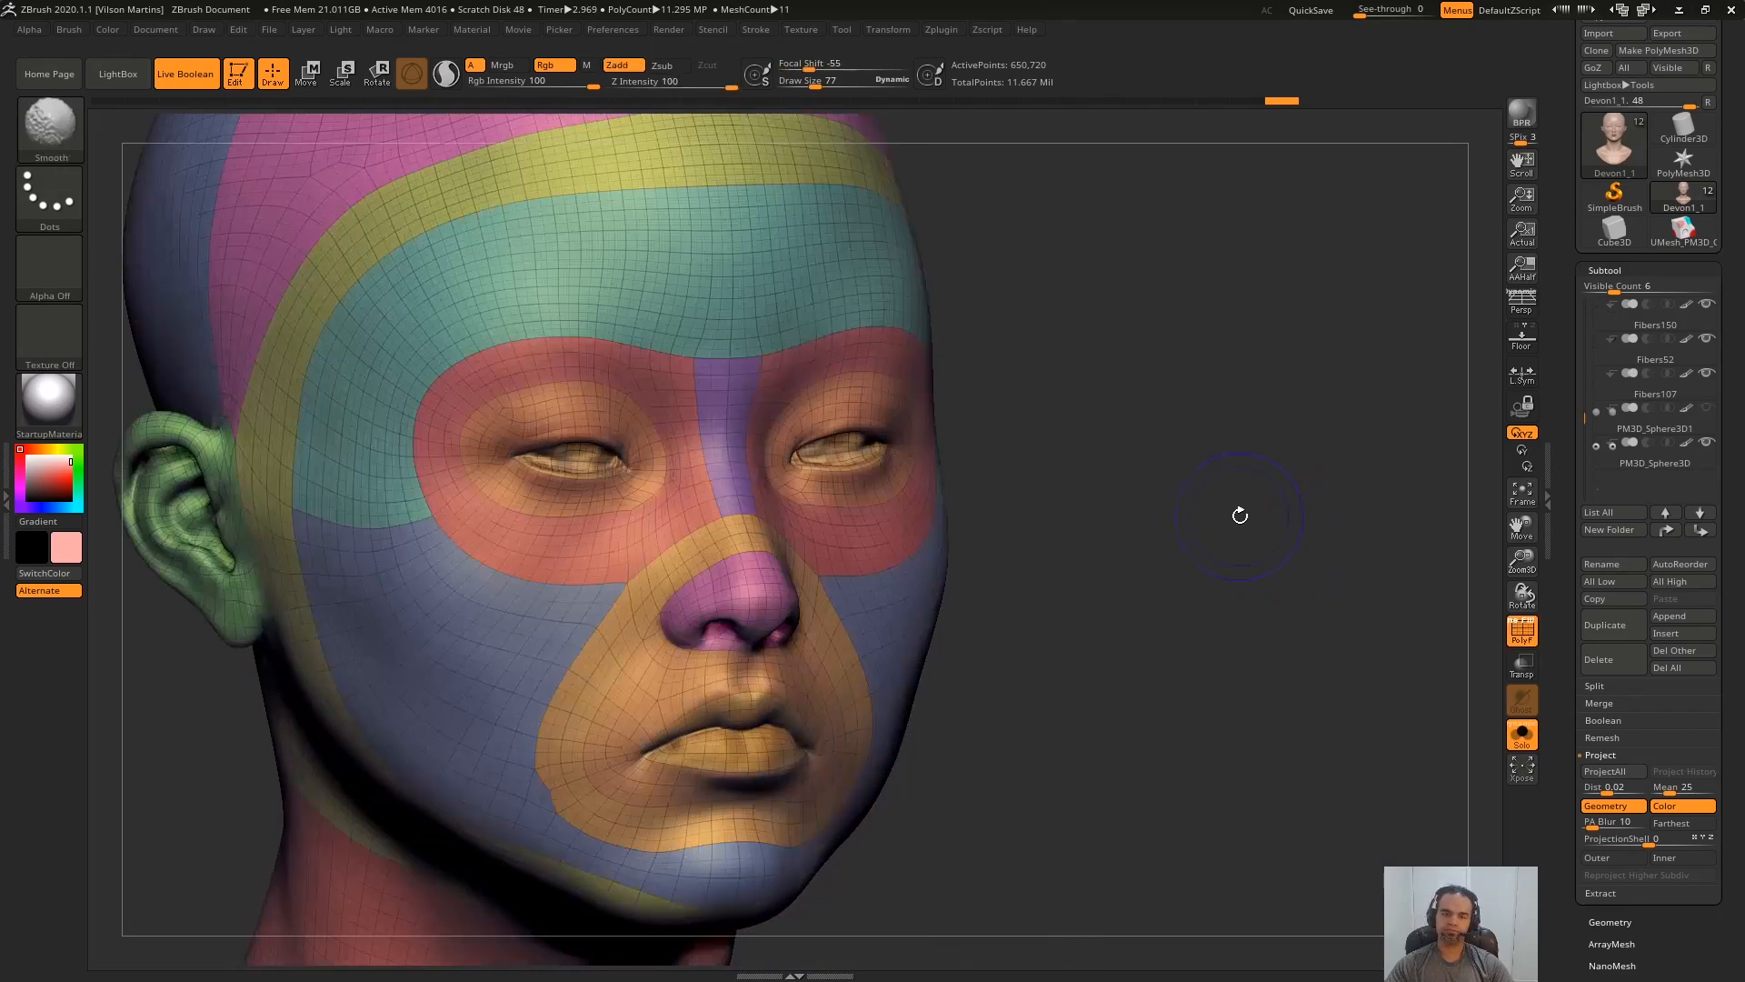